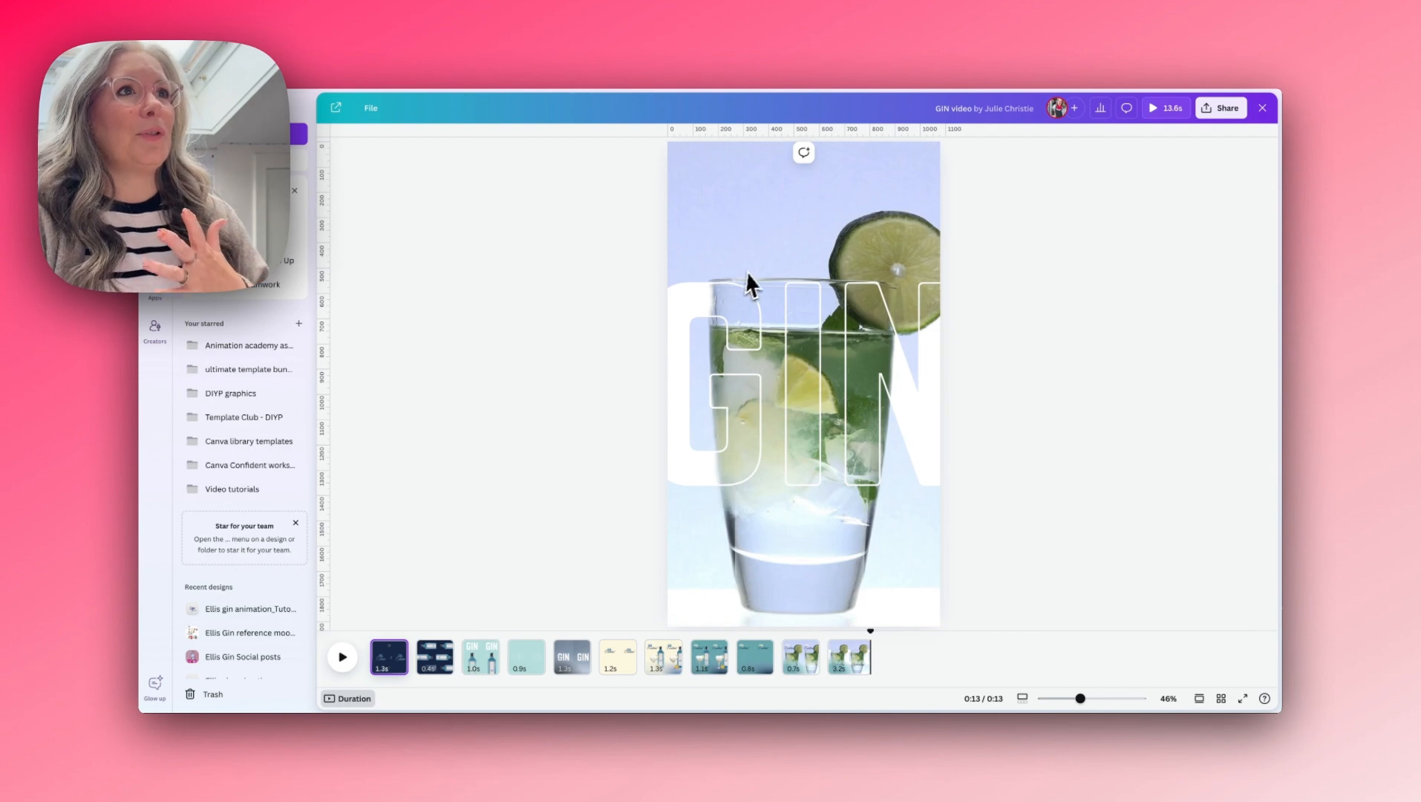
- Switch to the Ellis gin animation tutorial design, play its animation through, and return to the first page
{"action": "left_click", "coordinate": [758, 39]}
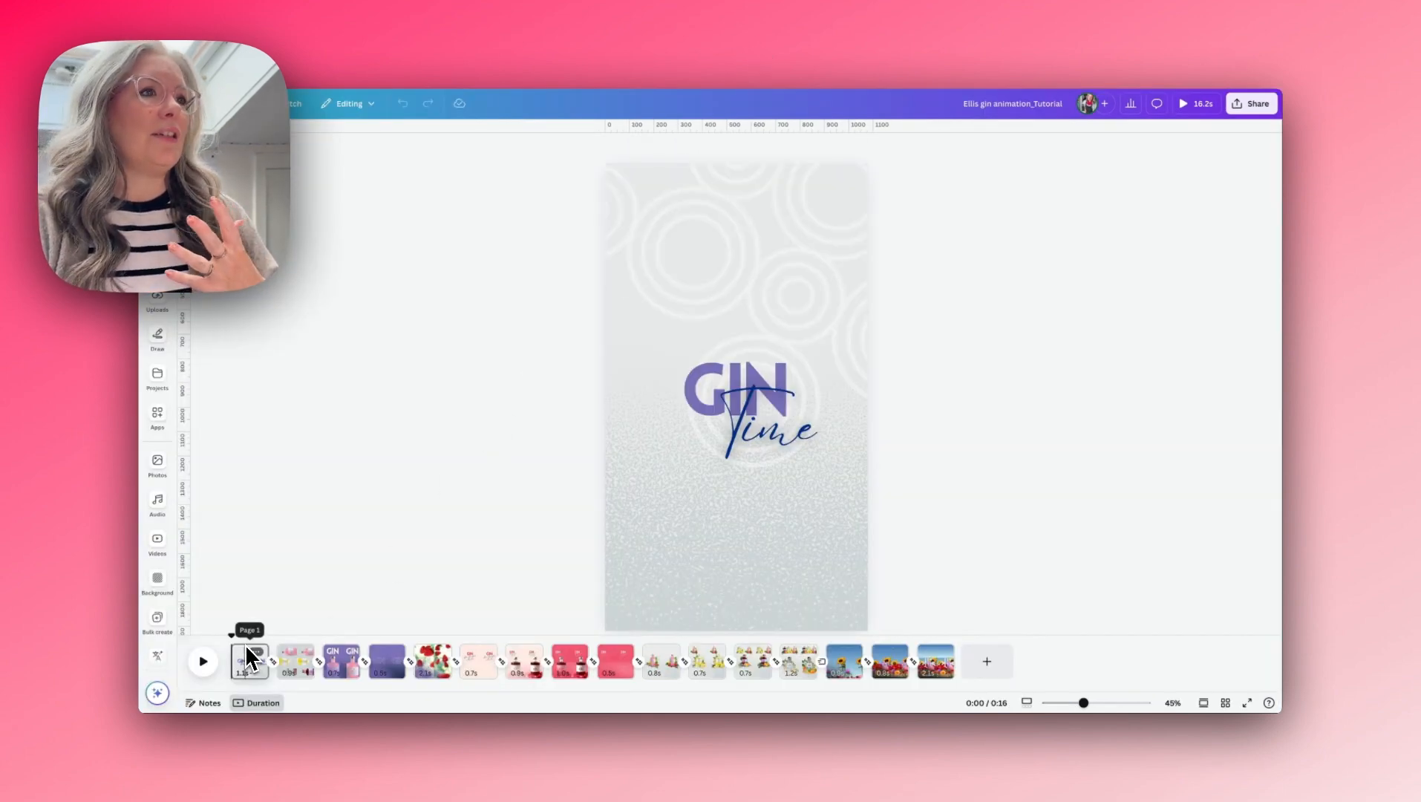
{"action": "left_click", "coordinate": [206, 666]}
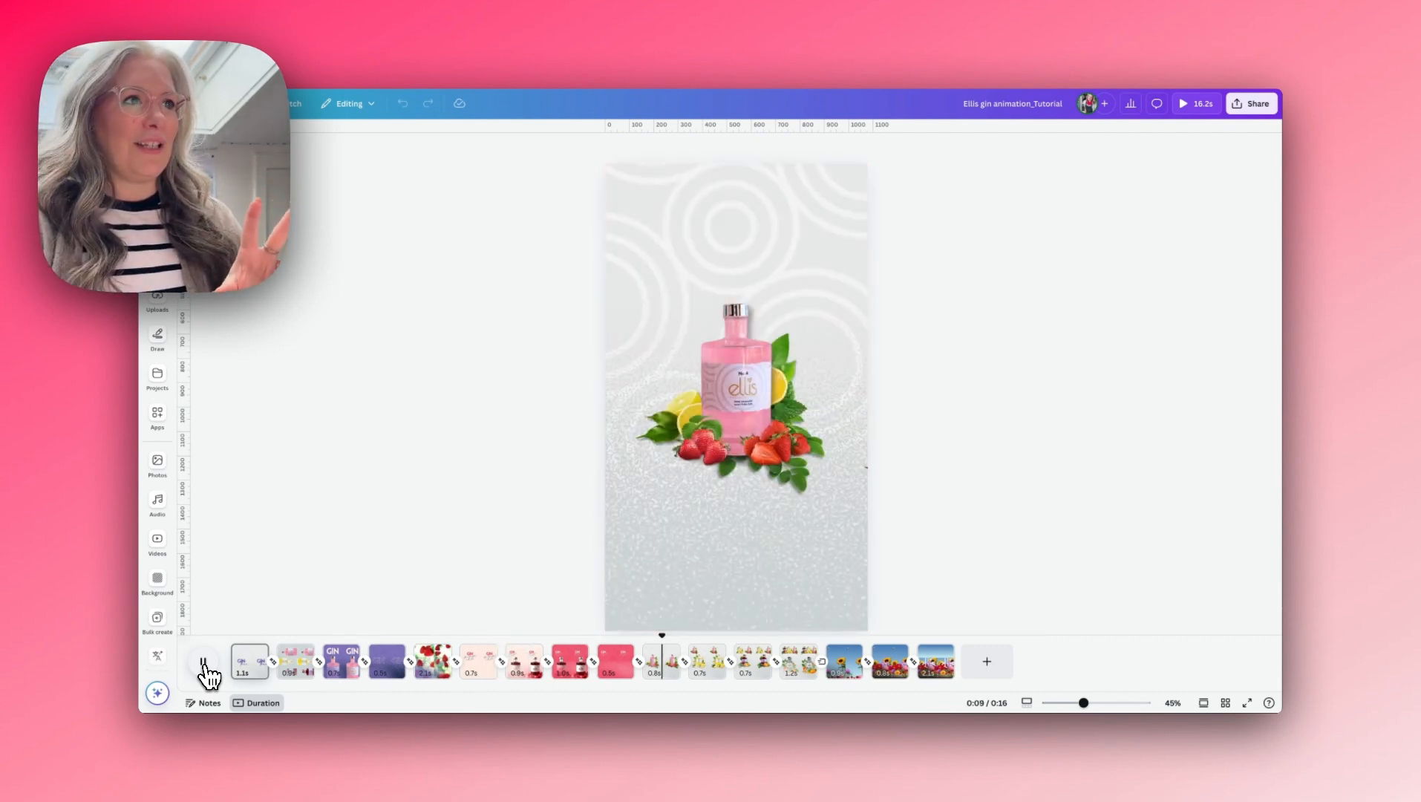
{"action": "left_click", "coordinate": [205, 663]}
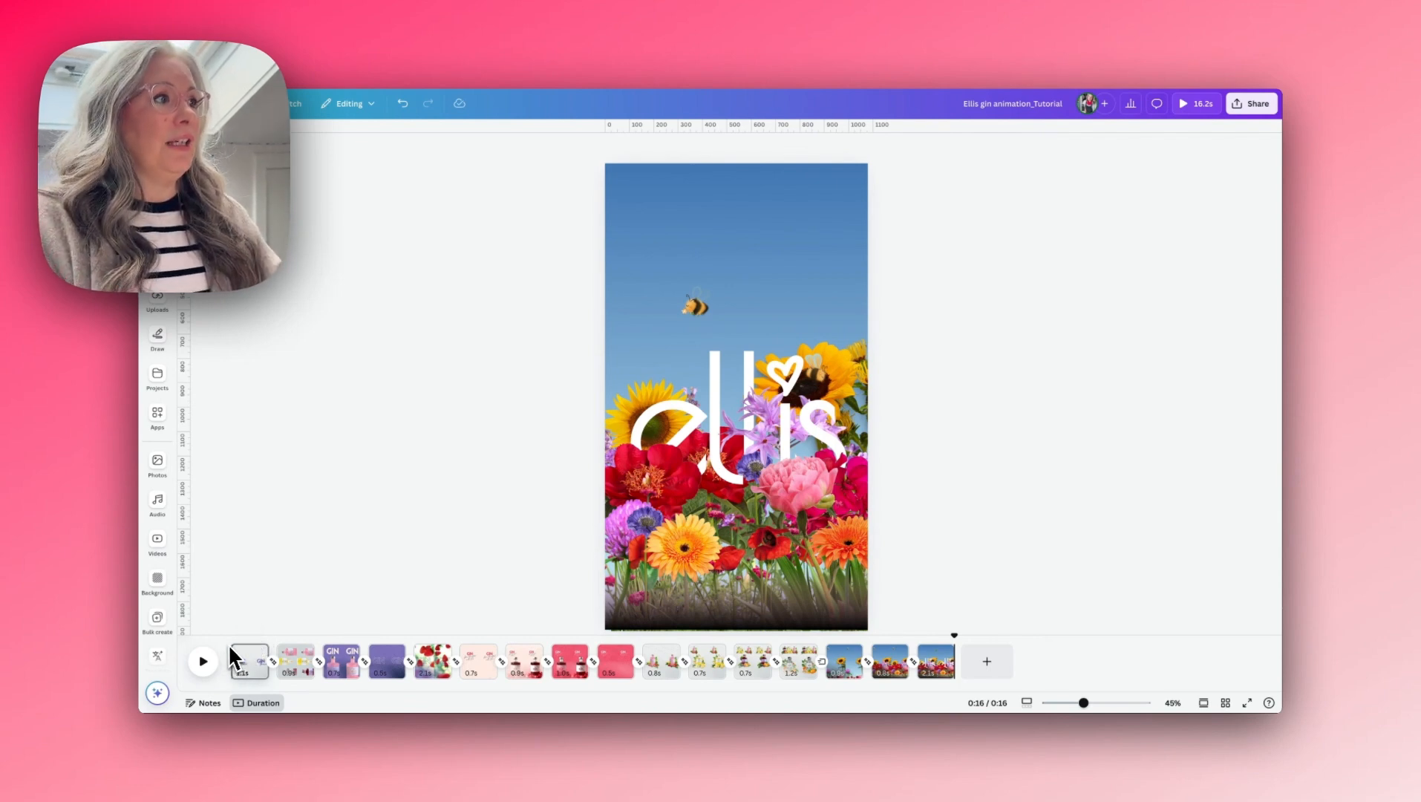
{"action": "left_click", "coordinate": [229, 643]}
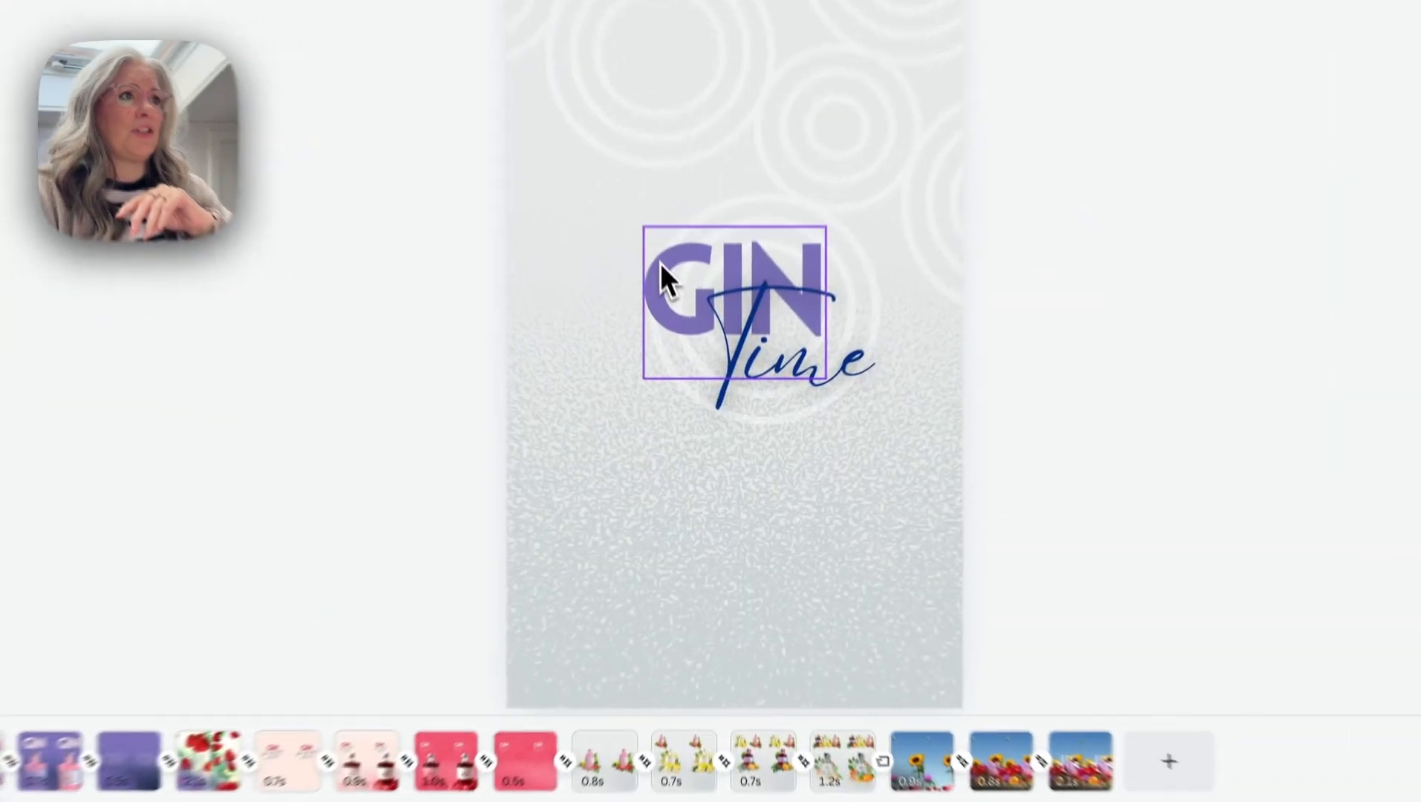
- Move the concentric-circle graphic slightly up and to the left behind the GIN Time text on the first page
{"action": "left_click", "coordinate": [713, 378]}
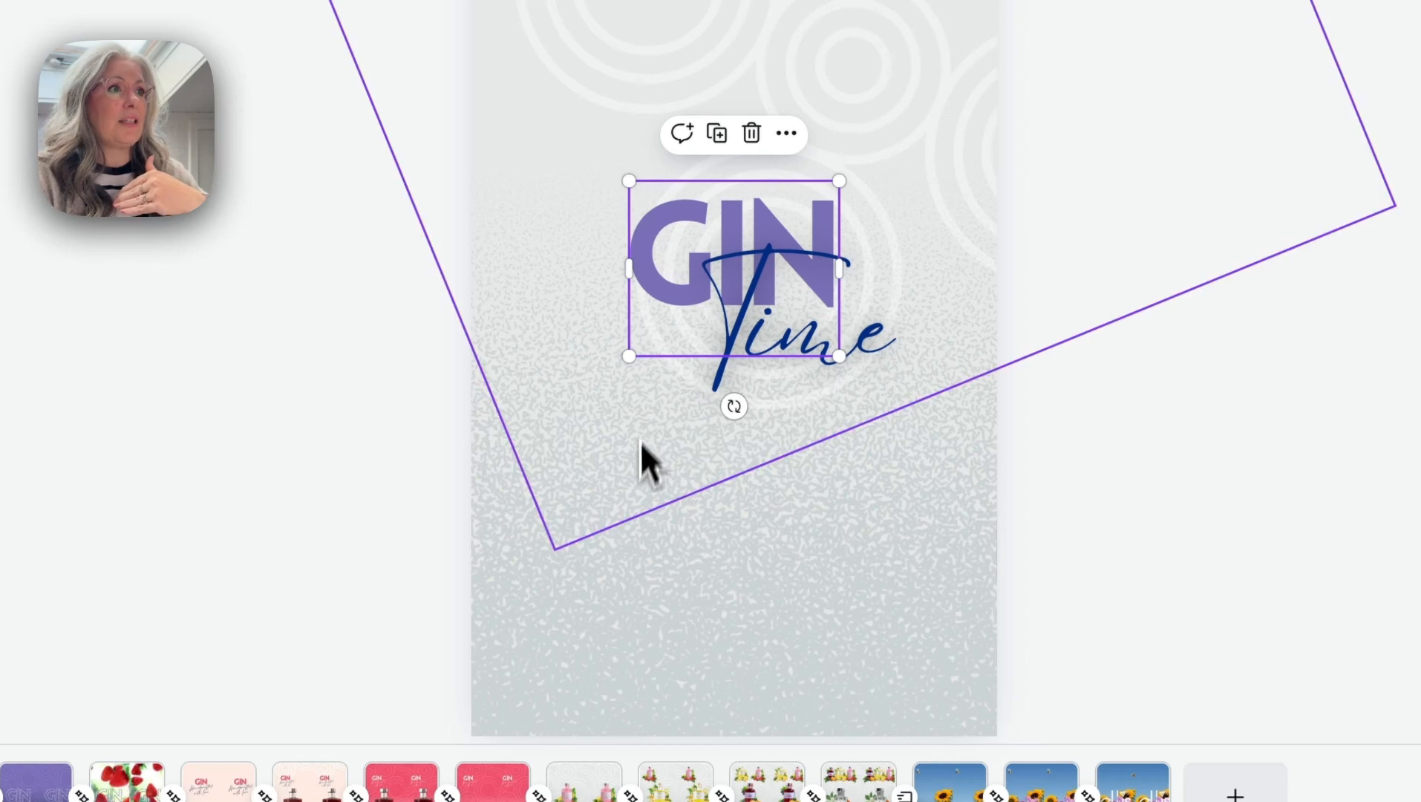
{"action": "left_click", "coordinate": [723, 574]}
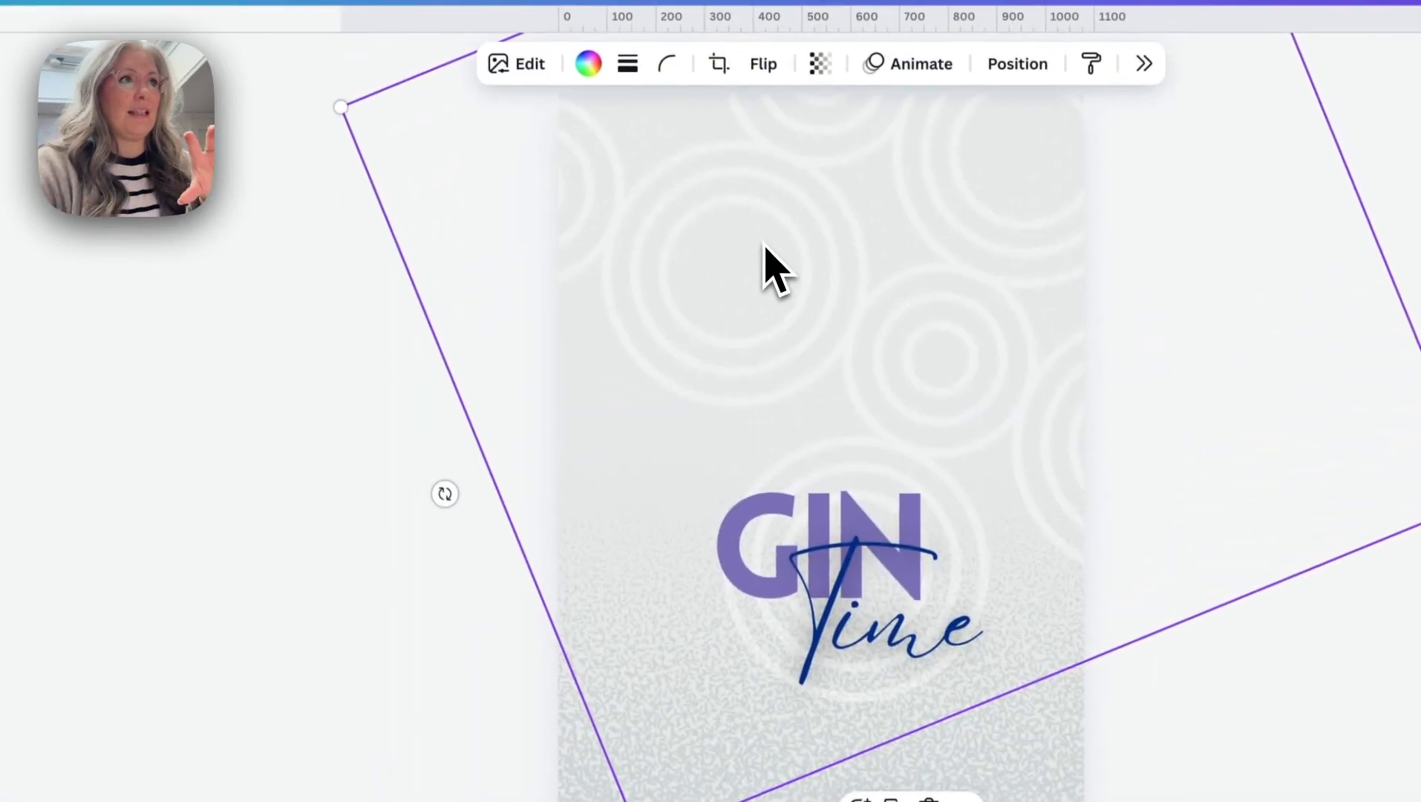
{"action": "left_click_drag", "start_coordinate": [756, 232], "coordinate": [703, 205]}
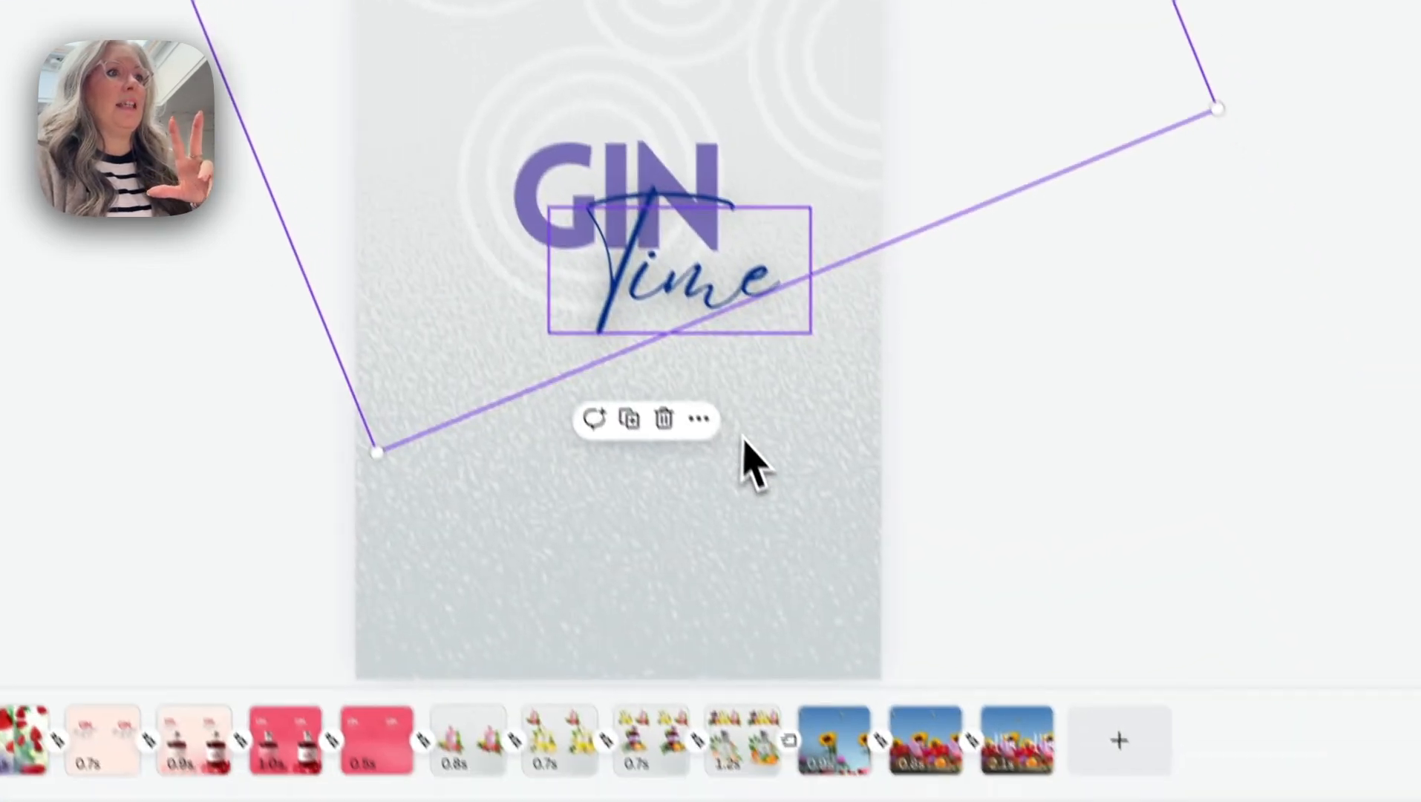
- Examine the Time text and the speckled background image of the first page at a larger view scale
{"action": "left_click", "coordinate": [865, 628]}
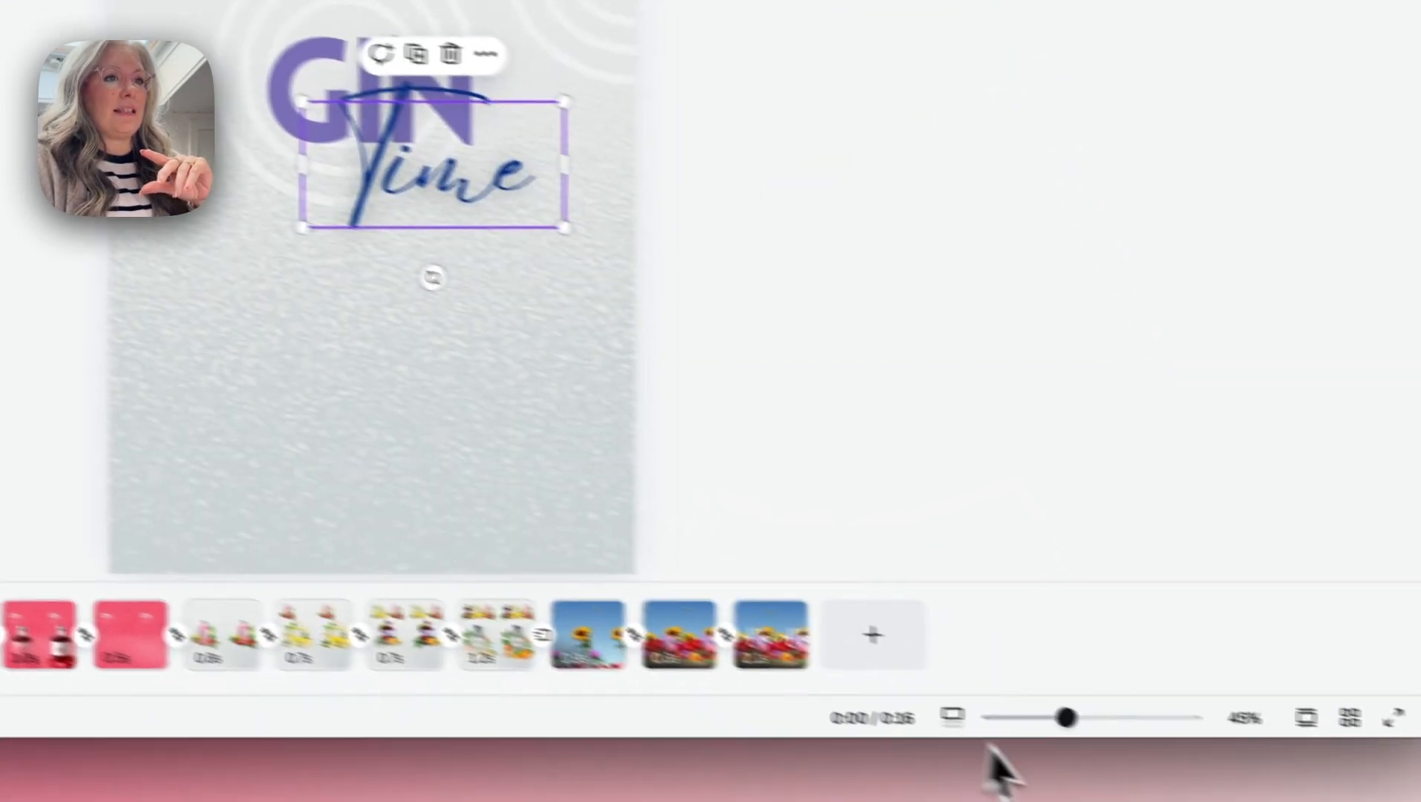
{"action": "left_click_drag", "start_coordinate": [1066, 717], "coordinate": [1101, 719]}
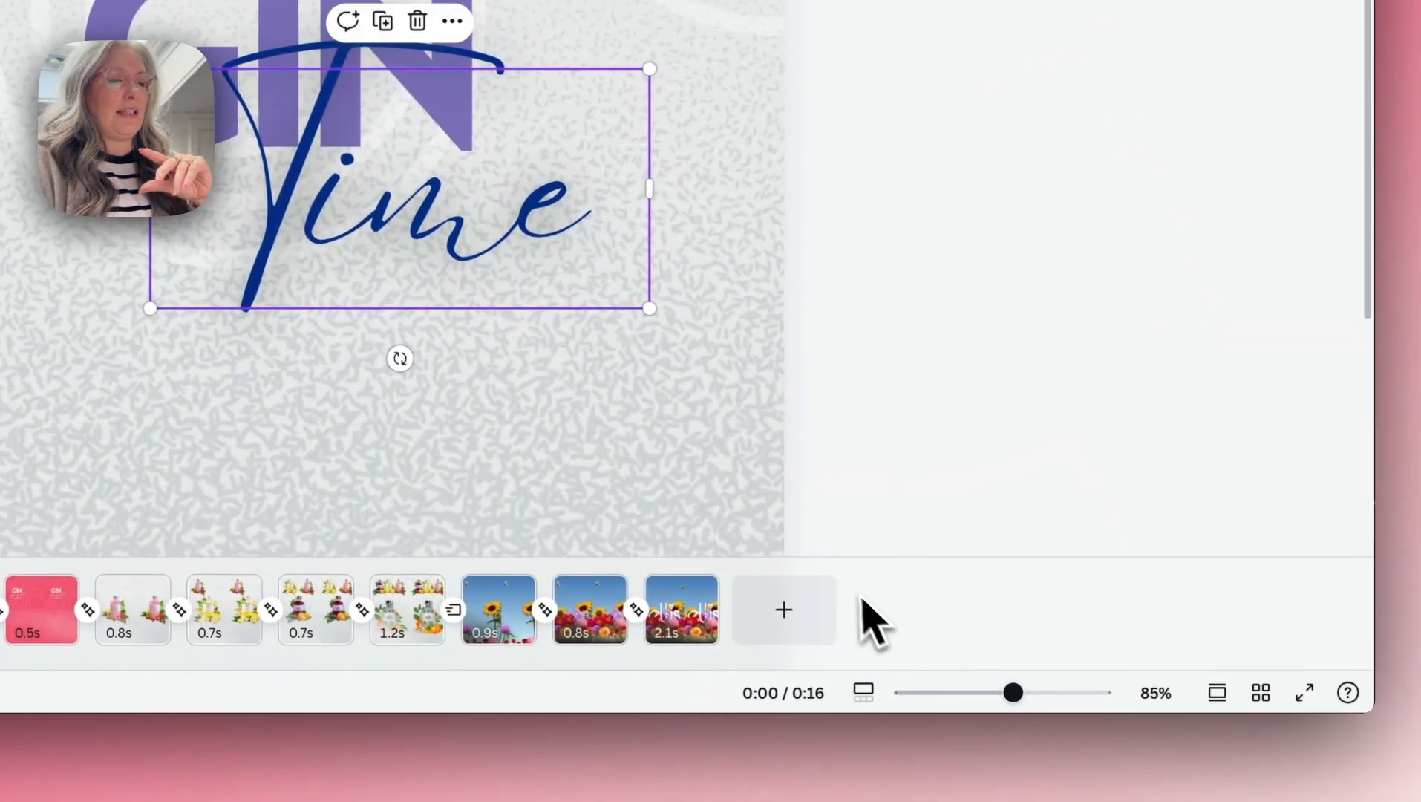
{"action": "scroll", "coordinate": [536, 455], "scroll_direction": "down", "scroll_amount": 6}
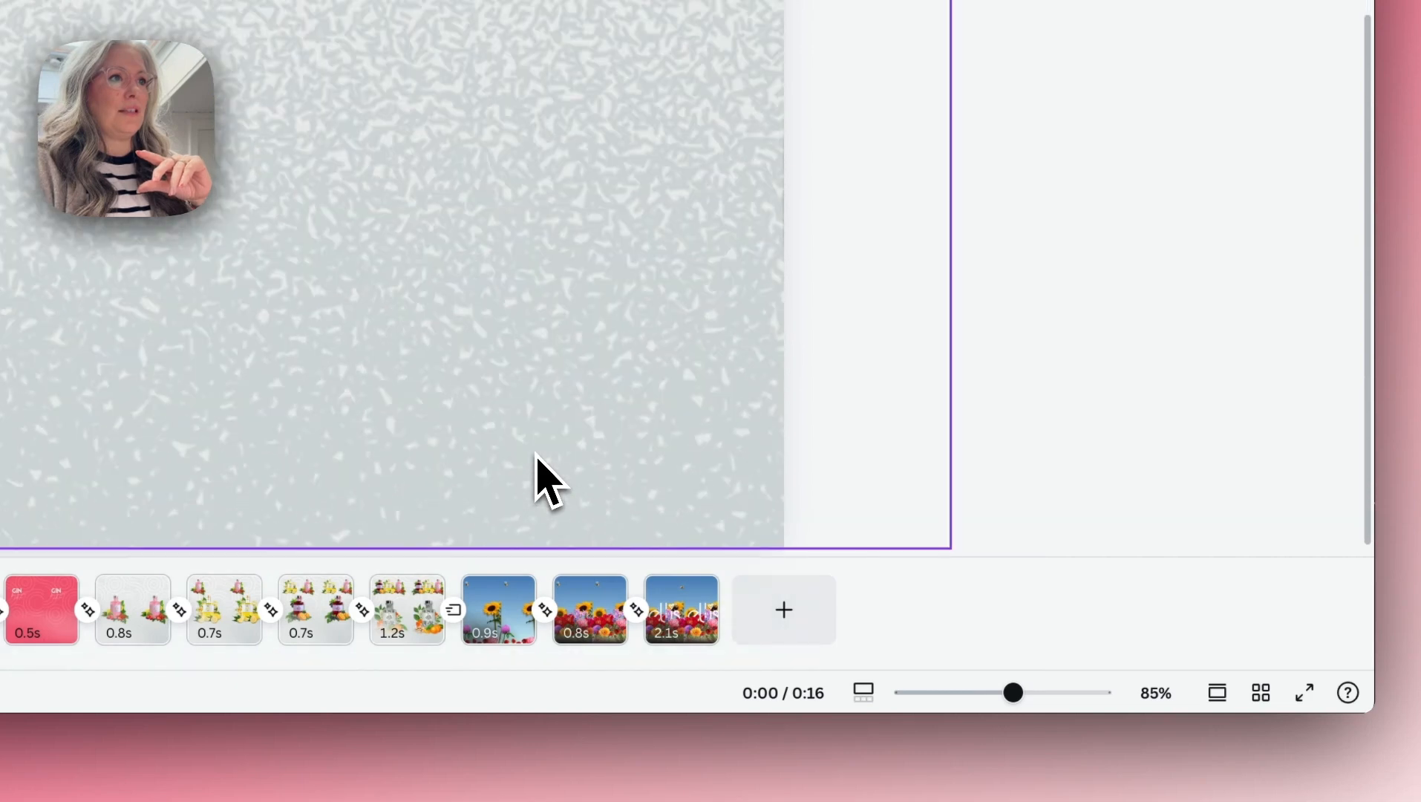
{"action": "left_click", "coordinate": [520, 428]}
{"action": "left_click_drag", "start_coordinate": [1013, 692], "coordinate": [980, 694]}
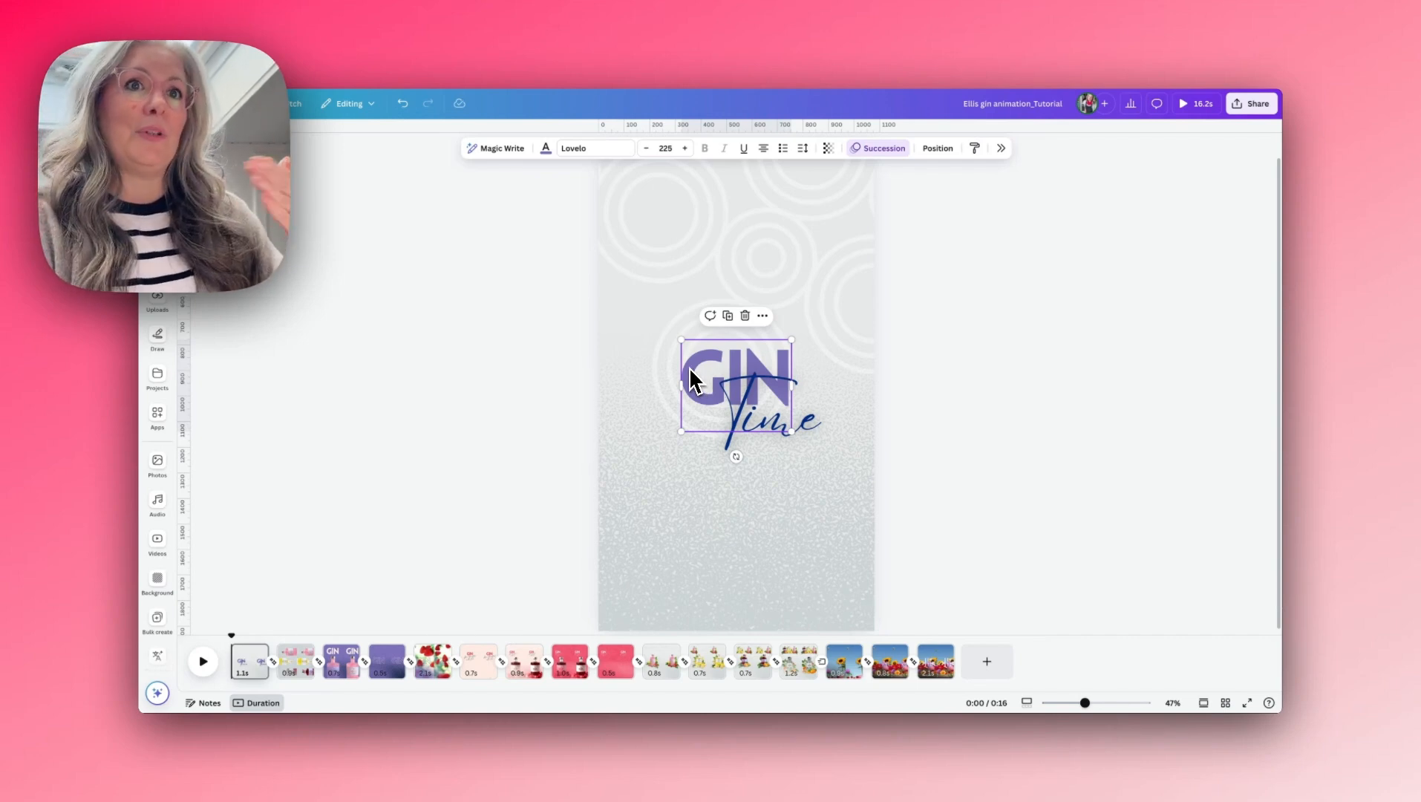
- Examine the fonts and the text animation settings of the GIN and Time texts on the first page
{"action": "left_click", "coordinate": [687, 365]}
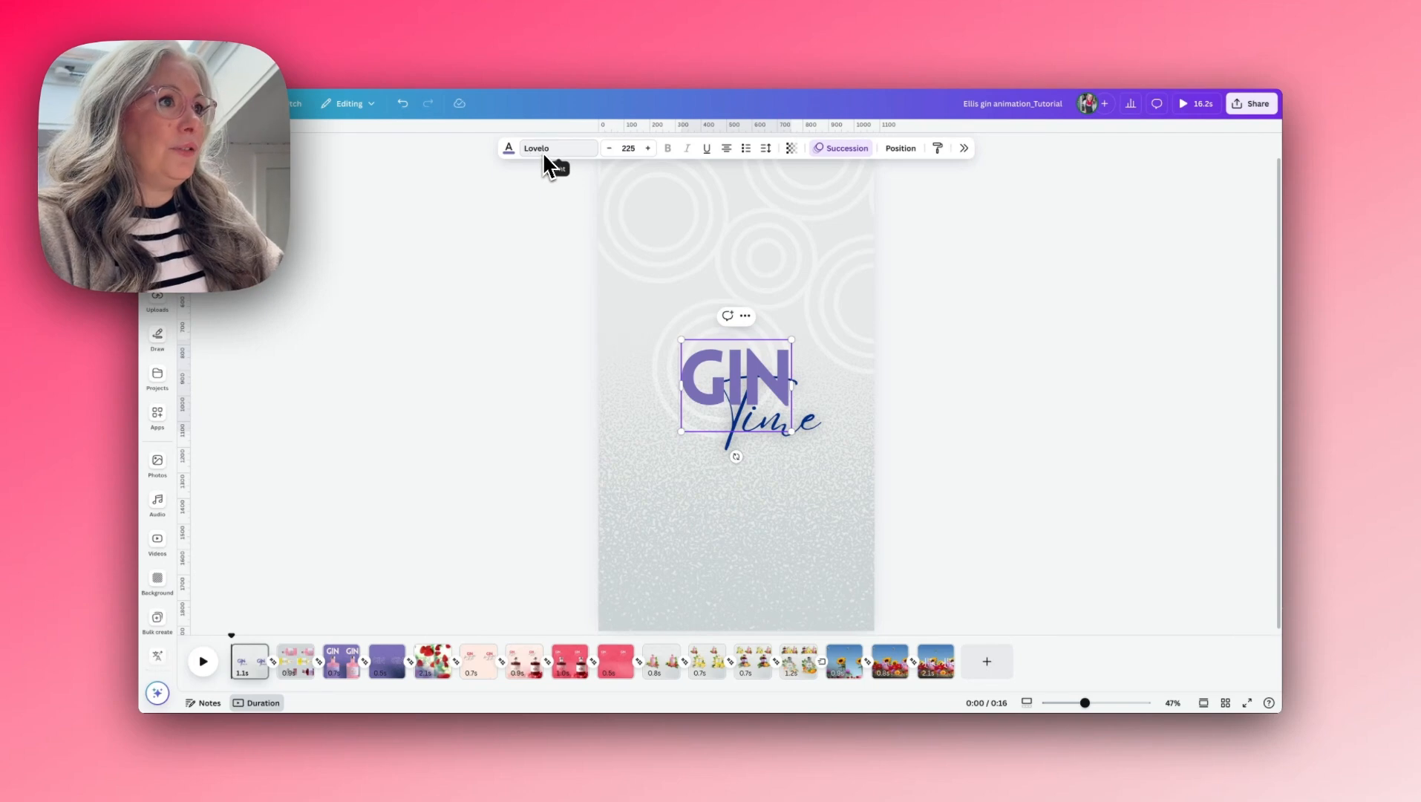
{"action": "left_click", "coordinate": [822, 420]}
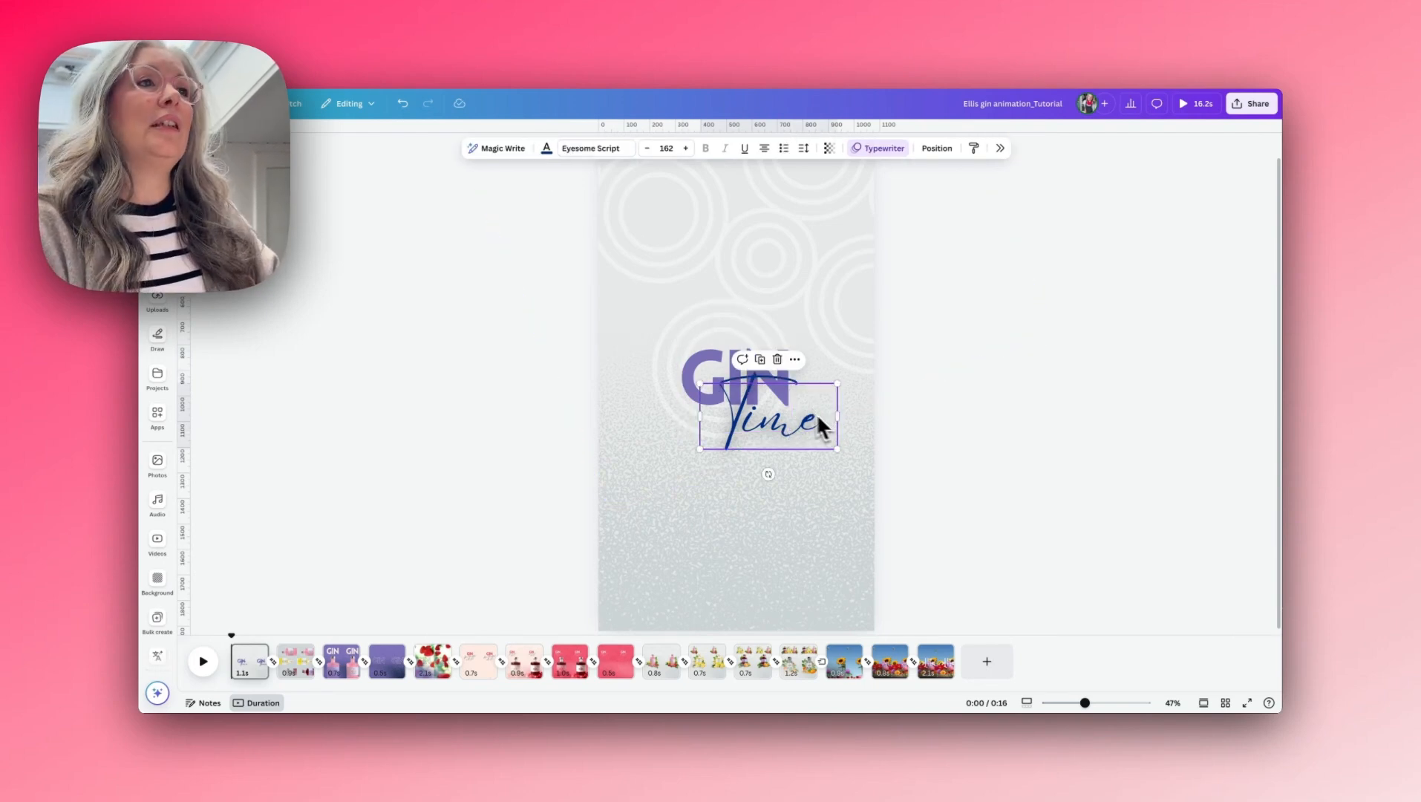
{"action": "left_click", "coordinate": [885, 149]}
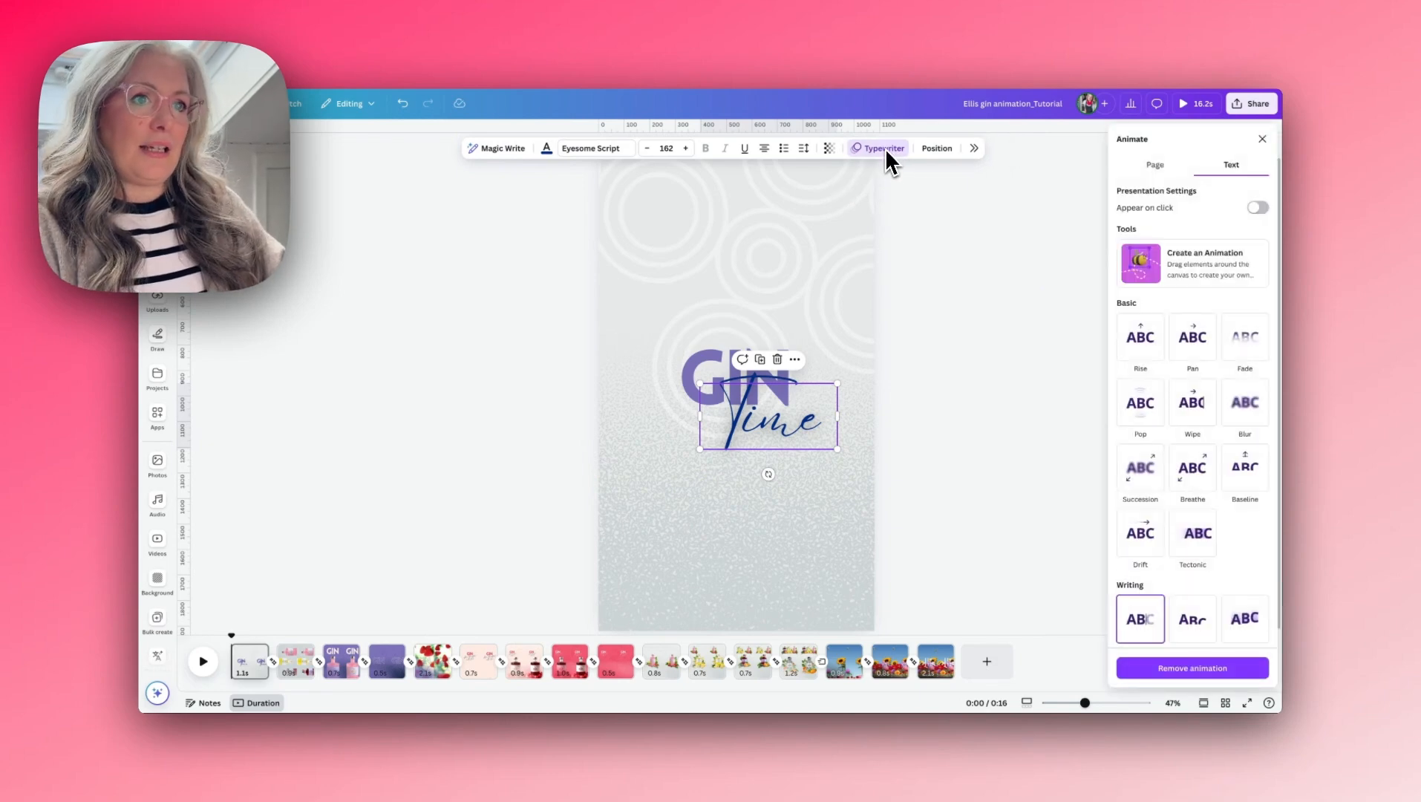
{"action": "left_click", "coordinate": [1138, 594]}
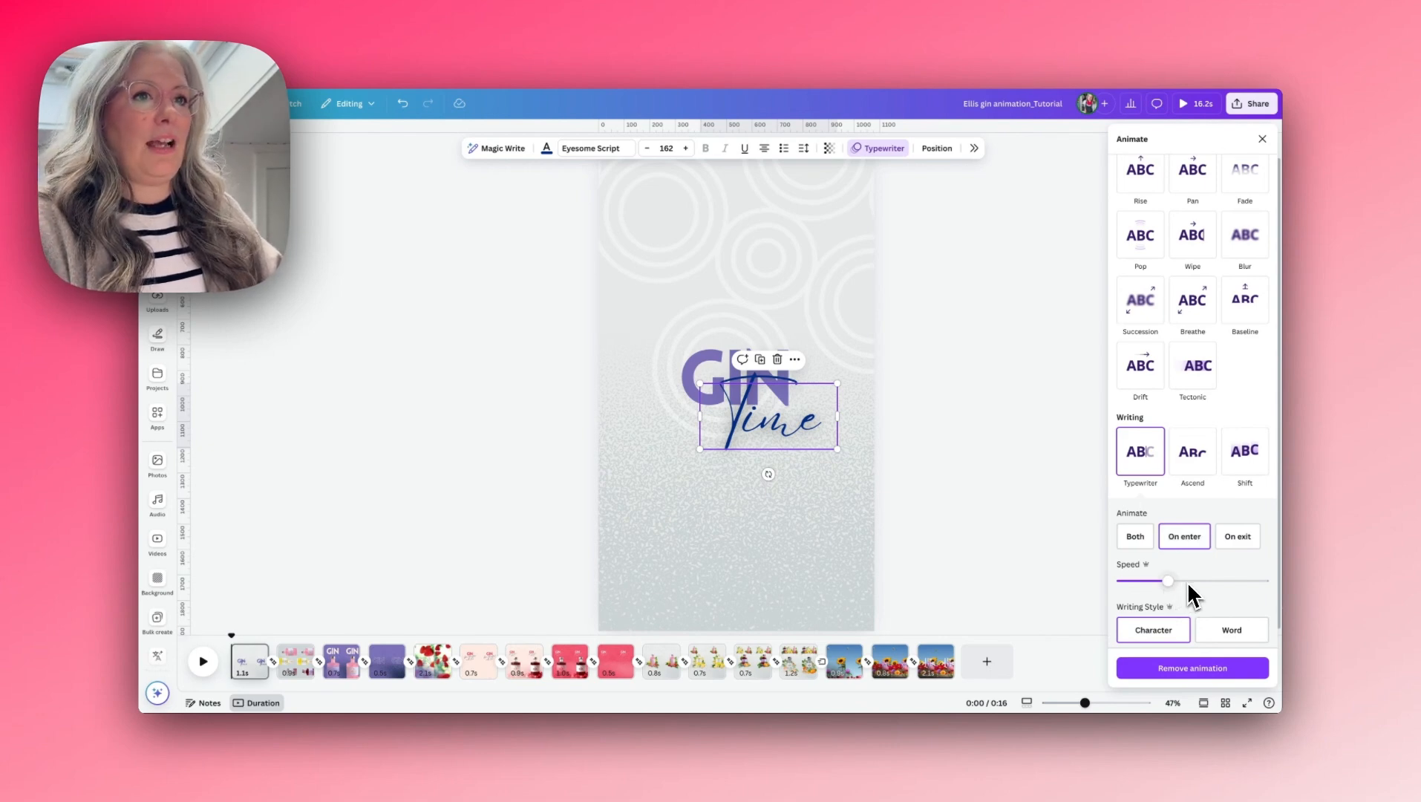
{"action": "left_click", "coordinate": [691, 359]}
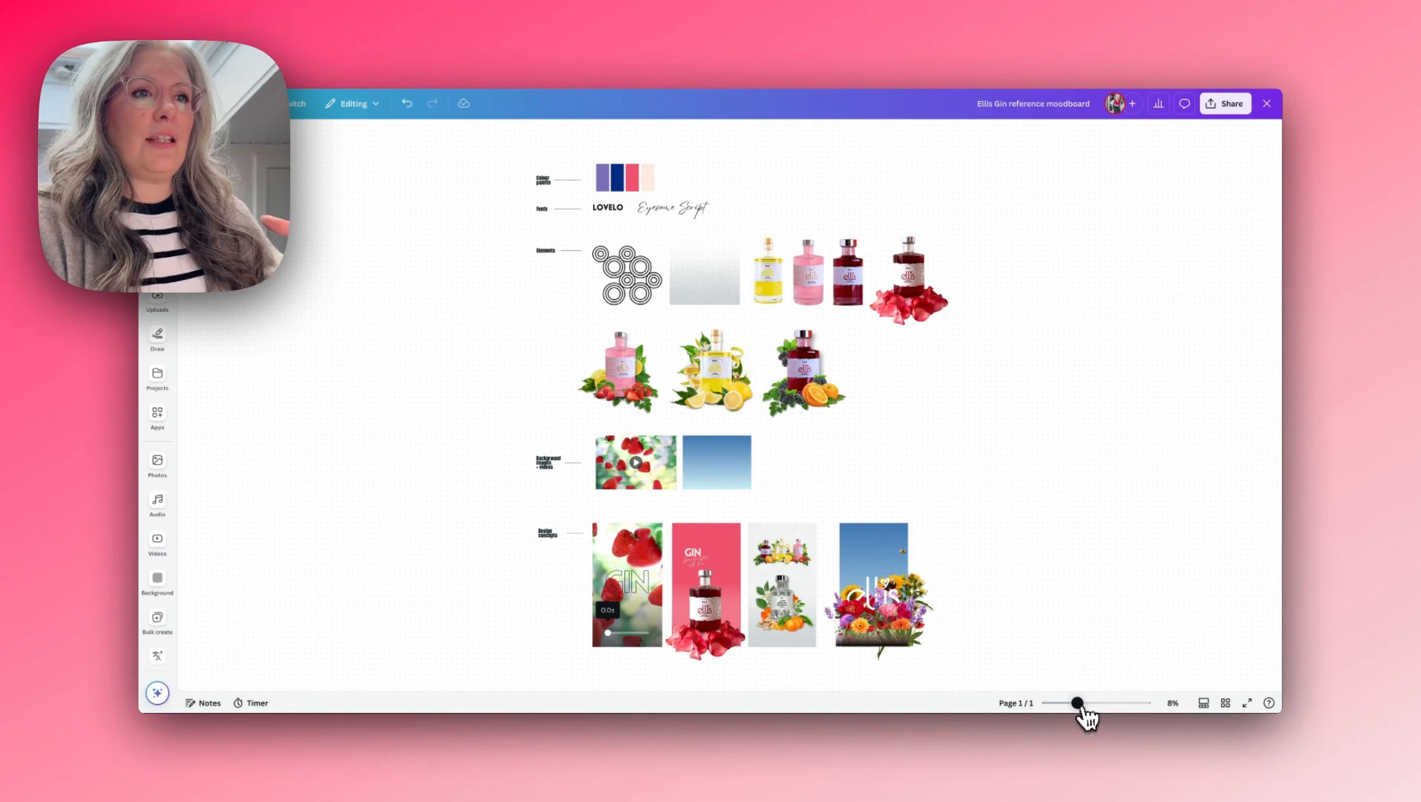
- Switch to the Ellis Gin reference moodboard and examine its colour palette, fonts and bottle elements
{"action": "left_click_drag", "start_coordinate": [1076, 702], "coordinate": [1090, 703]}
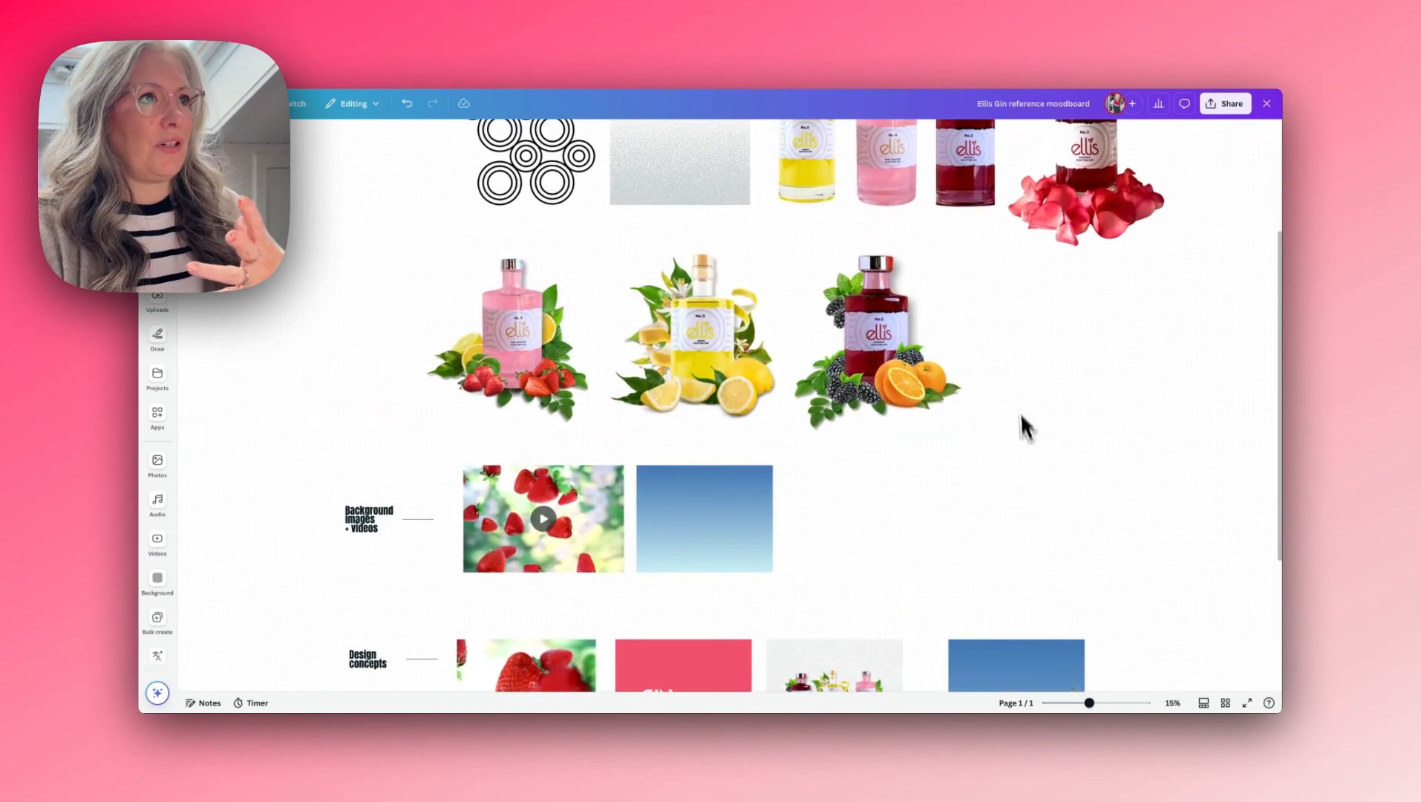
{"action": "scroll", "coordinate": [1024, 420], "scroll_direction": "up", "scroll_amount": 5}
{"action": "scroll", "coordinate": [1017, 391], "scroll_direction": "down", "scroll_amount": 3}
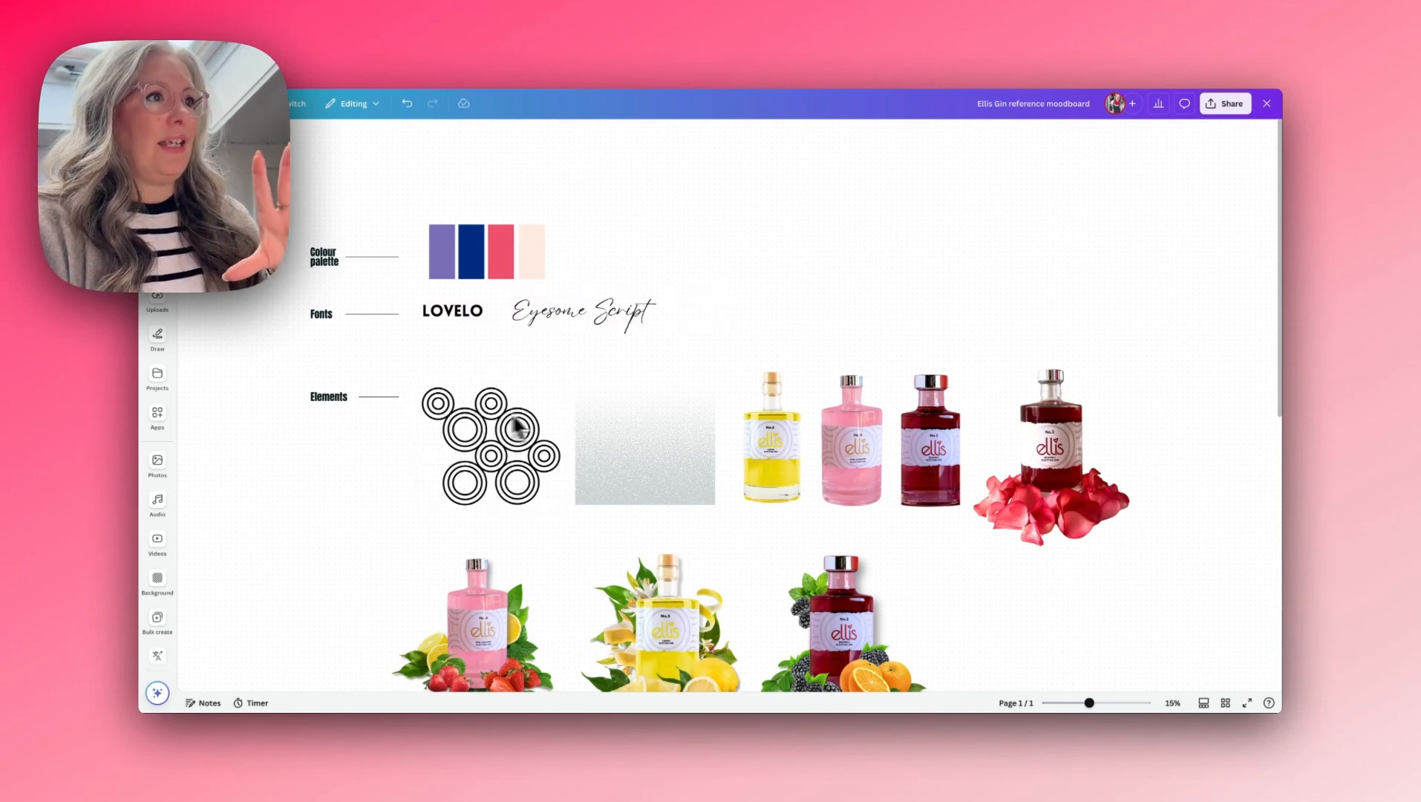
{"action": "scroll", "coordinate": [820, 428], "scroll_direction": "down", "scroll_amount": 3}
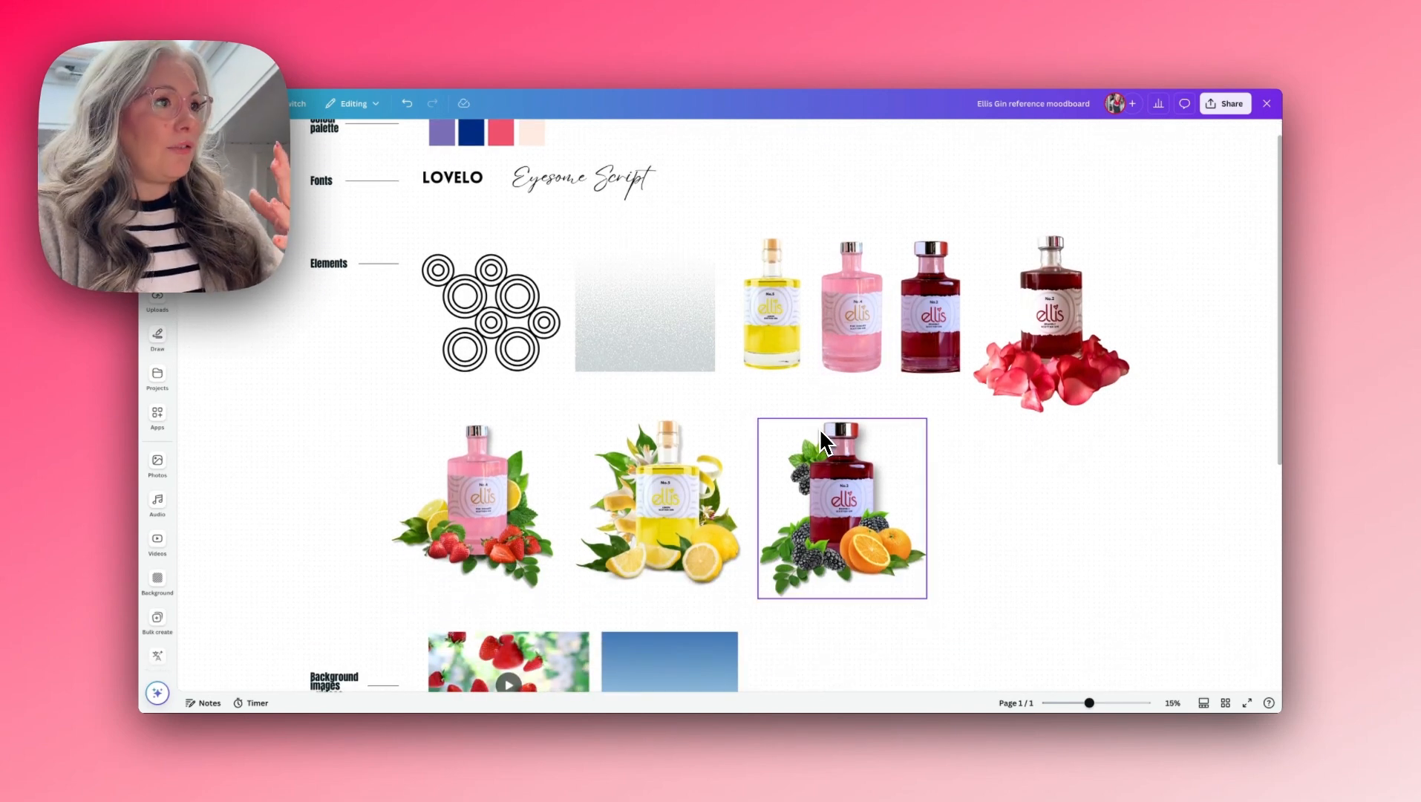
{"action": "scroll", "coordinate": [820, 429], "scroll_direction": "down", "scroll_amount": 1}
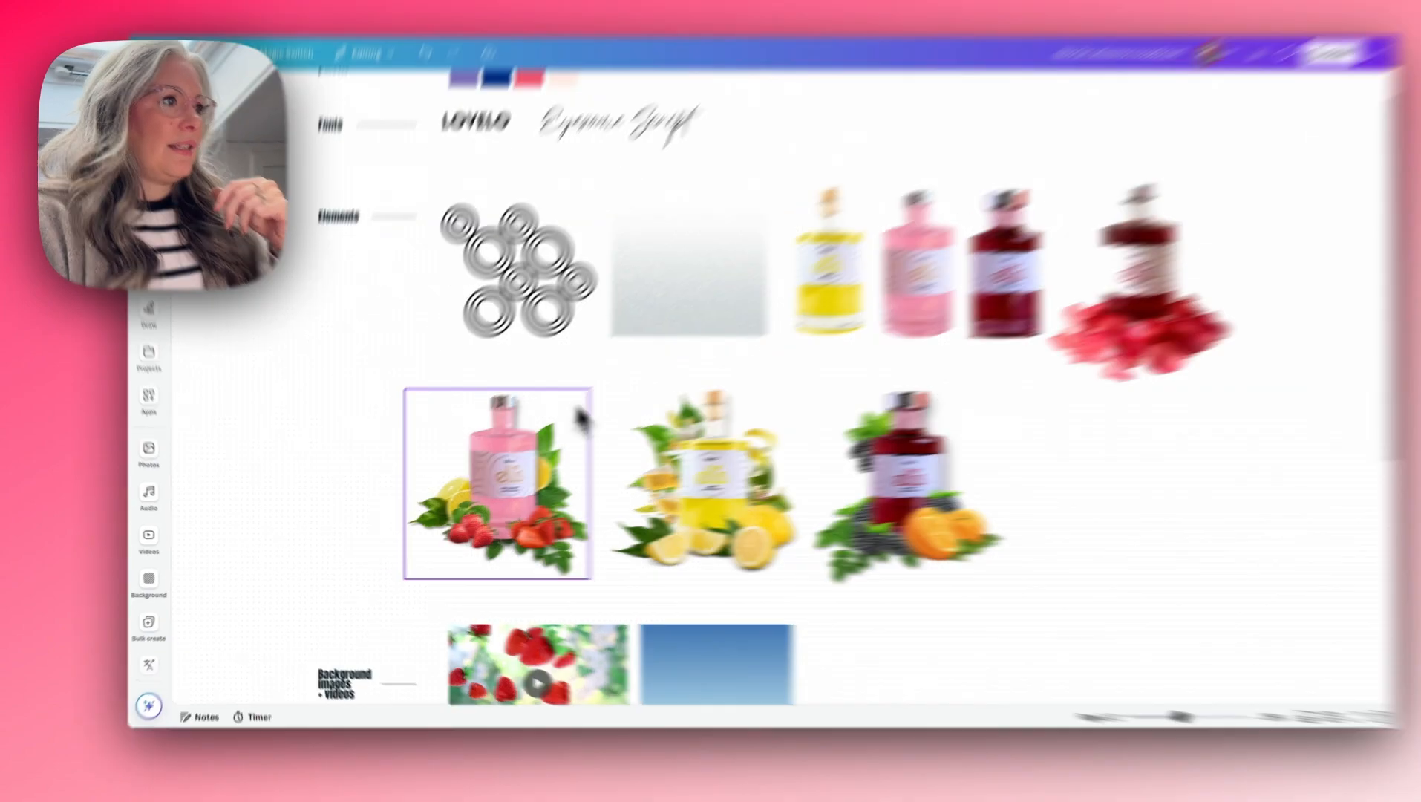
- Ungroup the pink gin bottle arrangement on the moodboard and select its lemon and leaves image
{"action": "left_click", "coordinate": [460, 484]}
{"action": "left_click", "coordinate": [698, 208]}
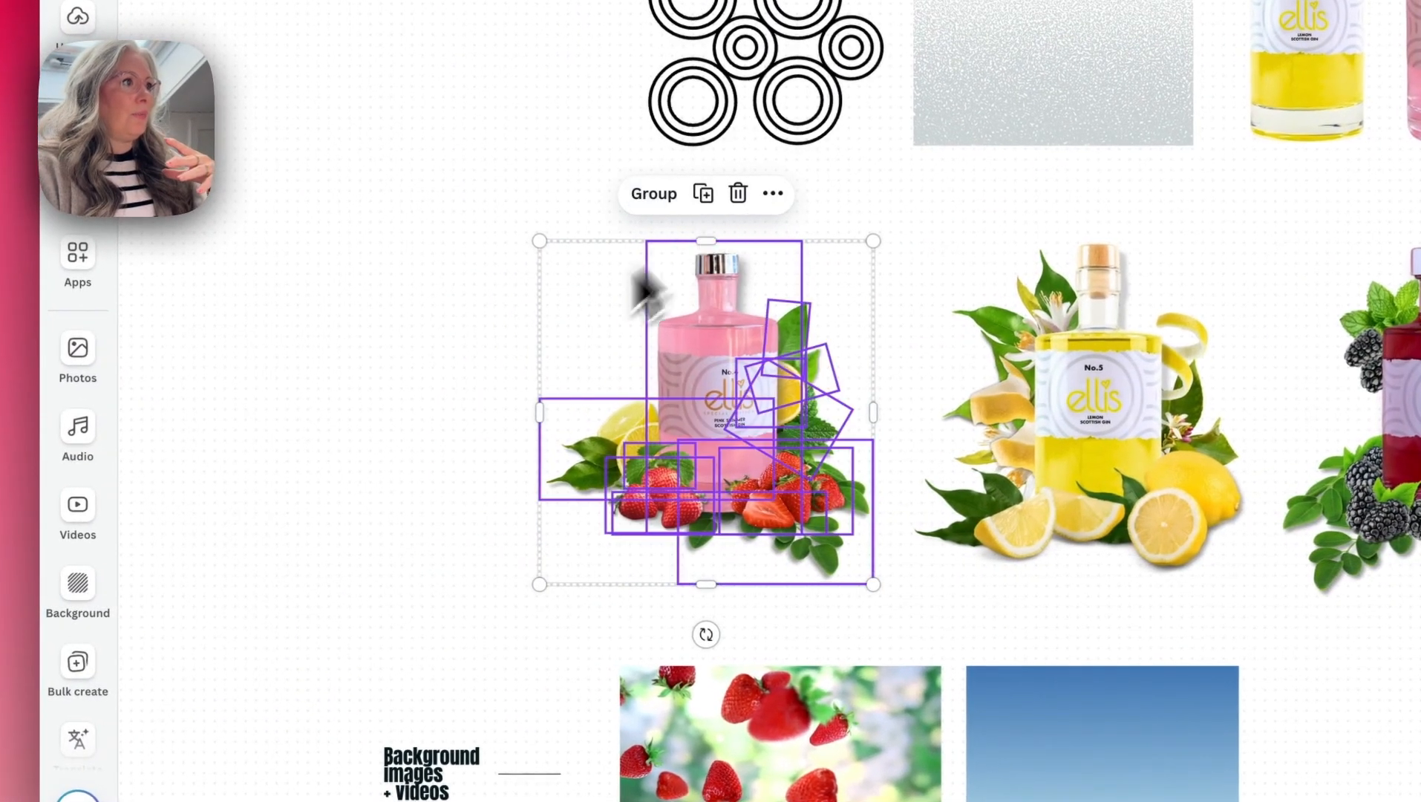
{"action": "left_click", "coordinate": [462, 371]}
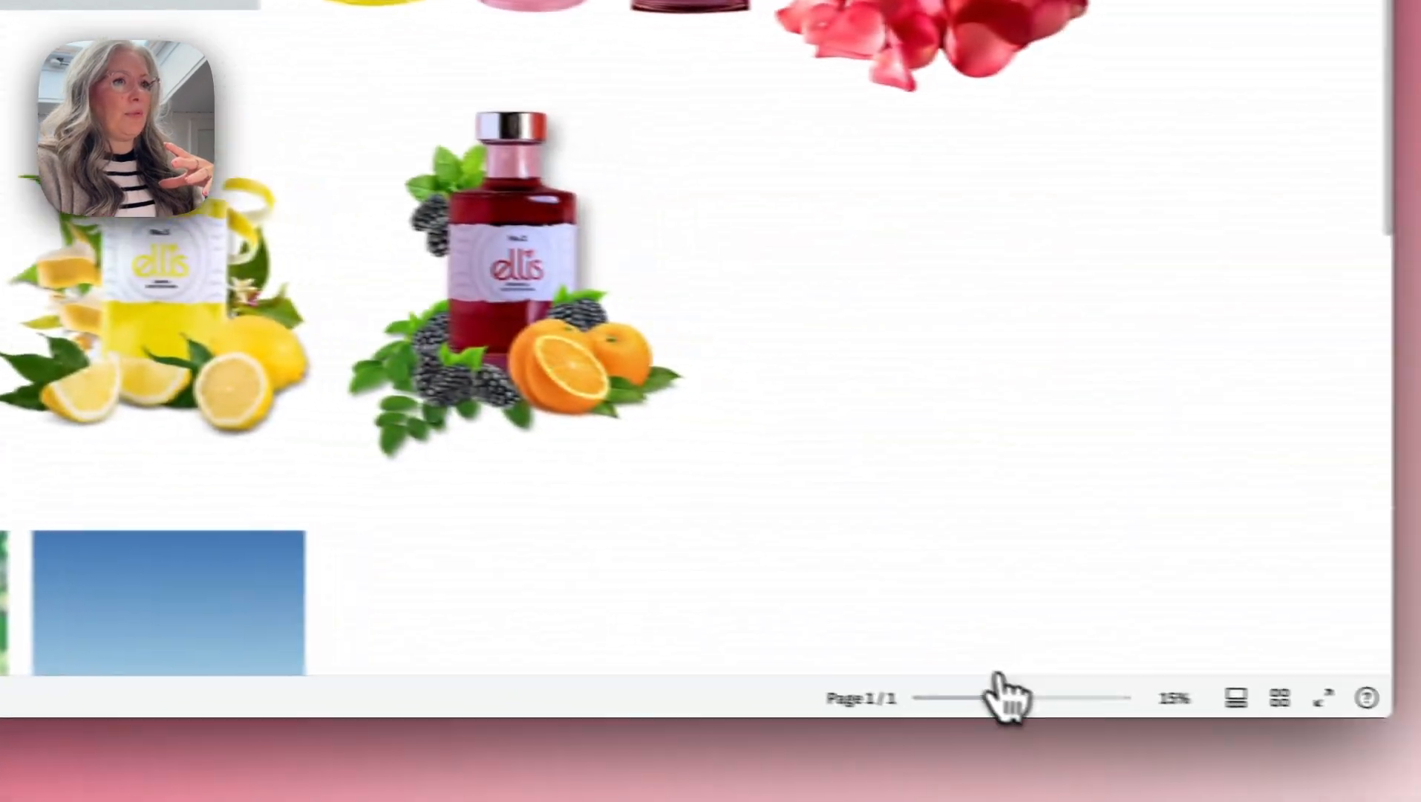
{"action": "left_click_drag", "start_coordinate": [1002, 697], "coordinate": [1035, 698]}
{"action": "scroll", "coordinate": [635, 476], "scroll_direction": "left", "scroll_amount": 4}
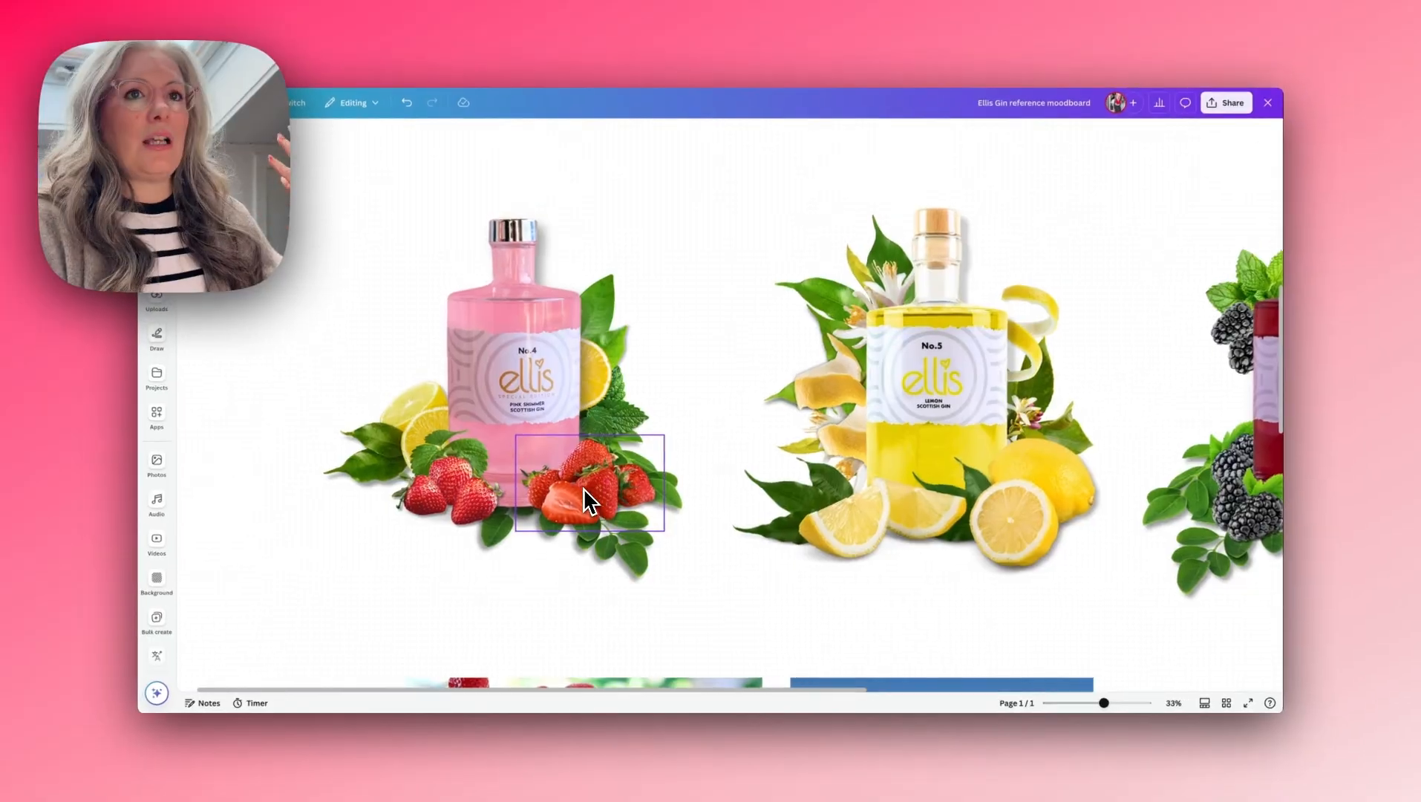
{"action": "left_click", "coordinate": [409, 421]}
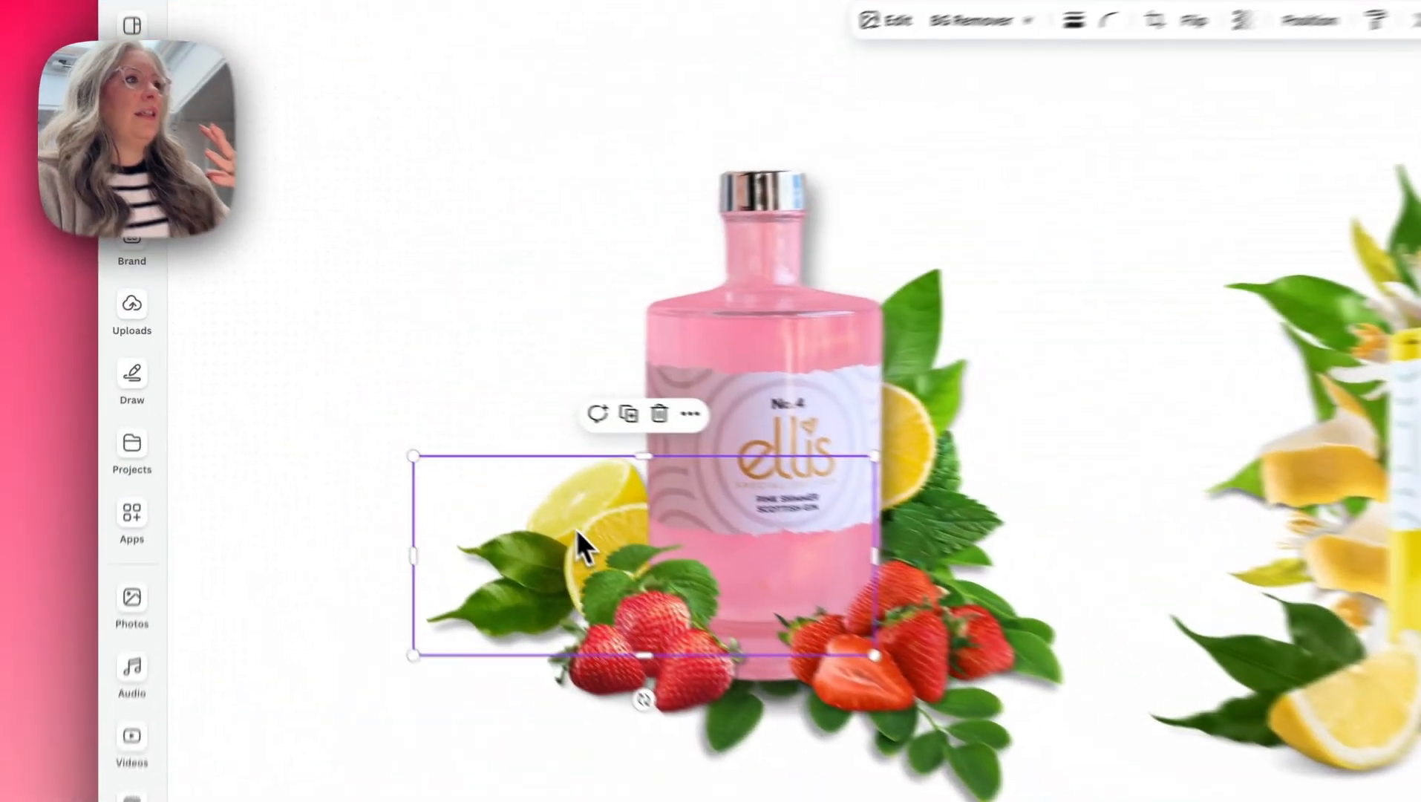
- Select all parts of the pink gin bottle arrangement and group them
{"action": "left_click_drag", "start_coordinate": [280, 224], "coordinate": [478, 417]}
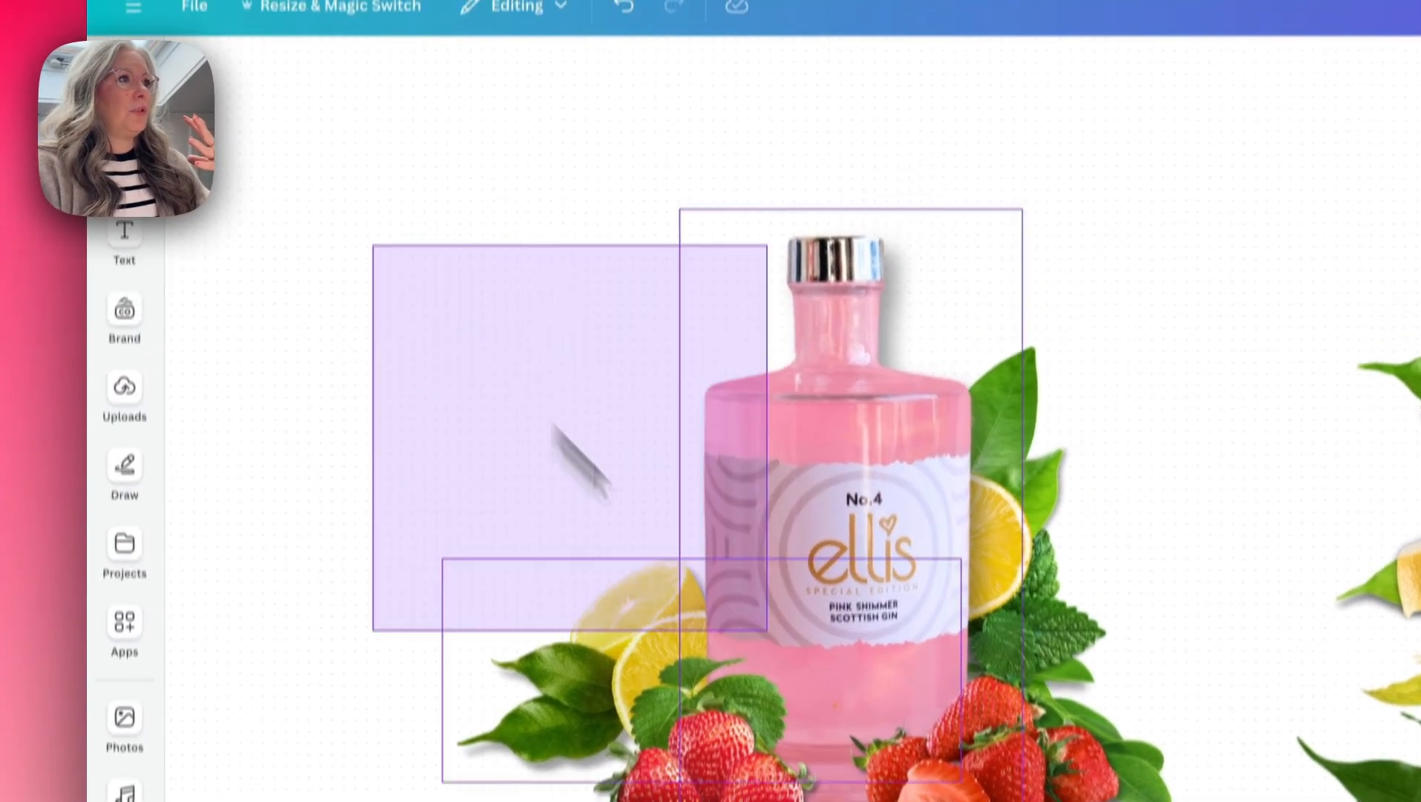
{"action": "left_click_drag", "start_coordinate": [586, 461], "coordinate": [1180, 801]}
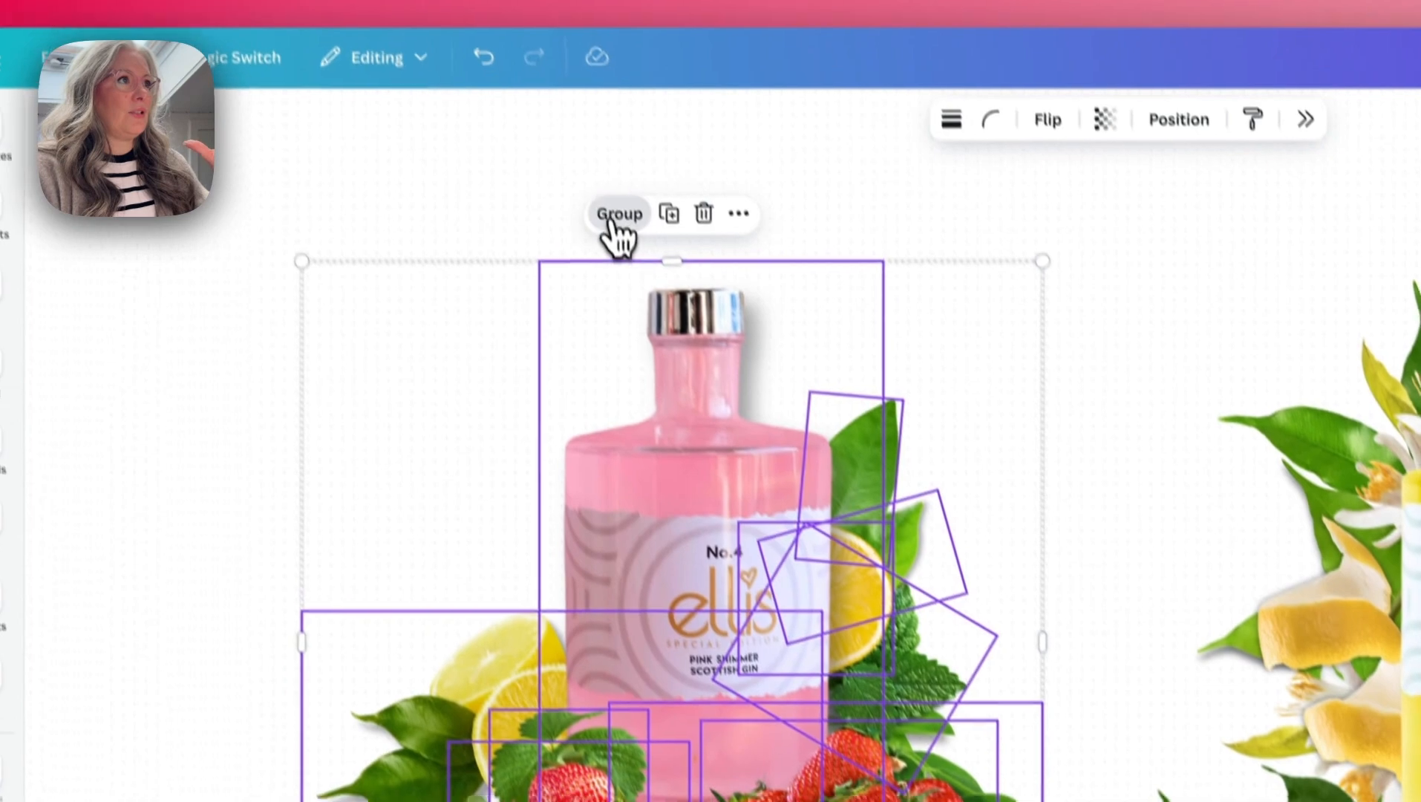
{"action": "left_click", "coordinate": [746, 172]}
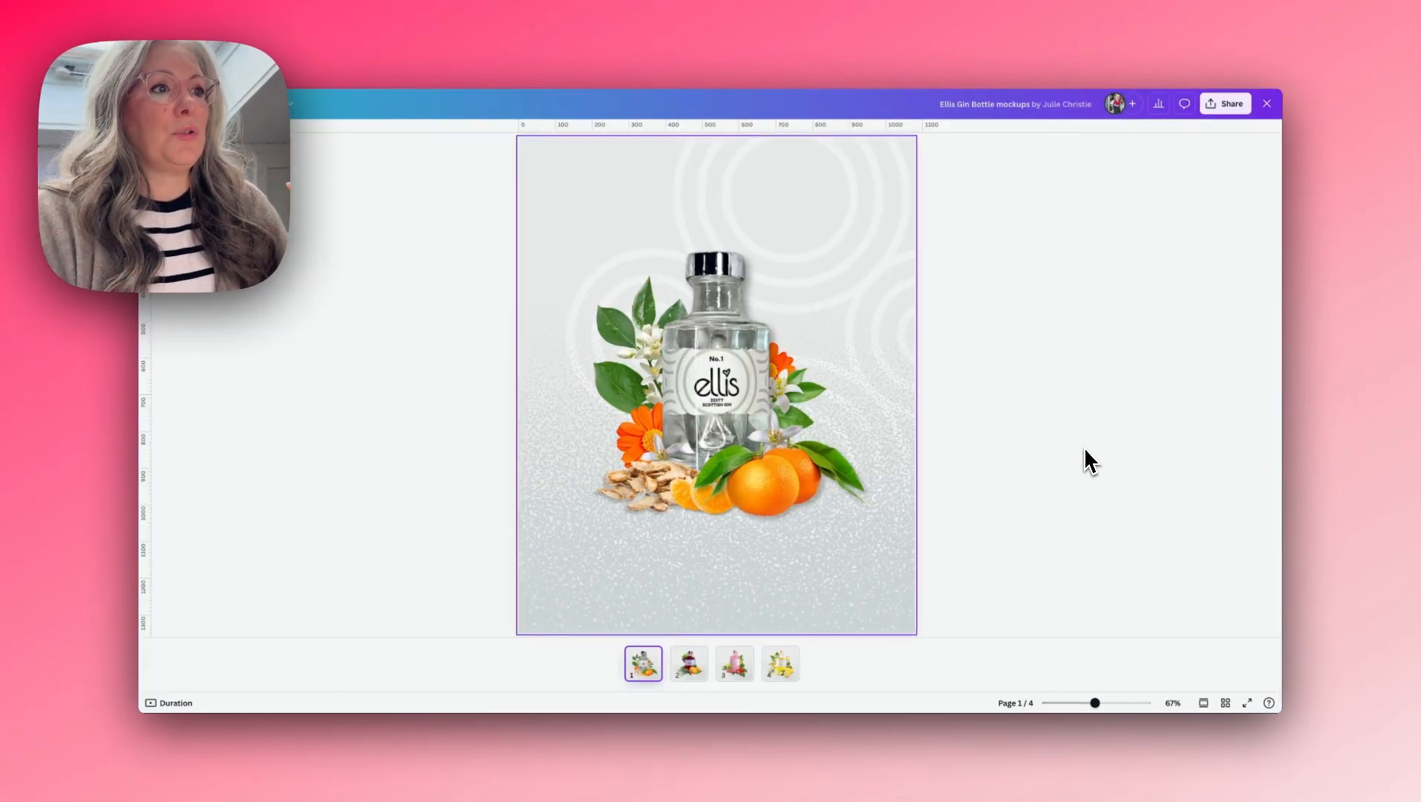
- Look through pages 2 to 4 of the Ellis Gin Bottle mockups design
{"action": "left_click", "coordinate": [689, 664]}
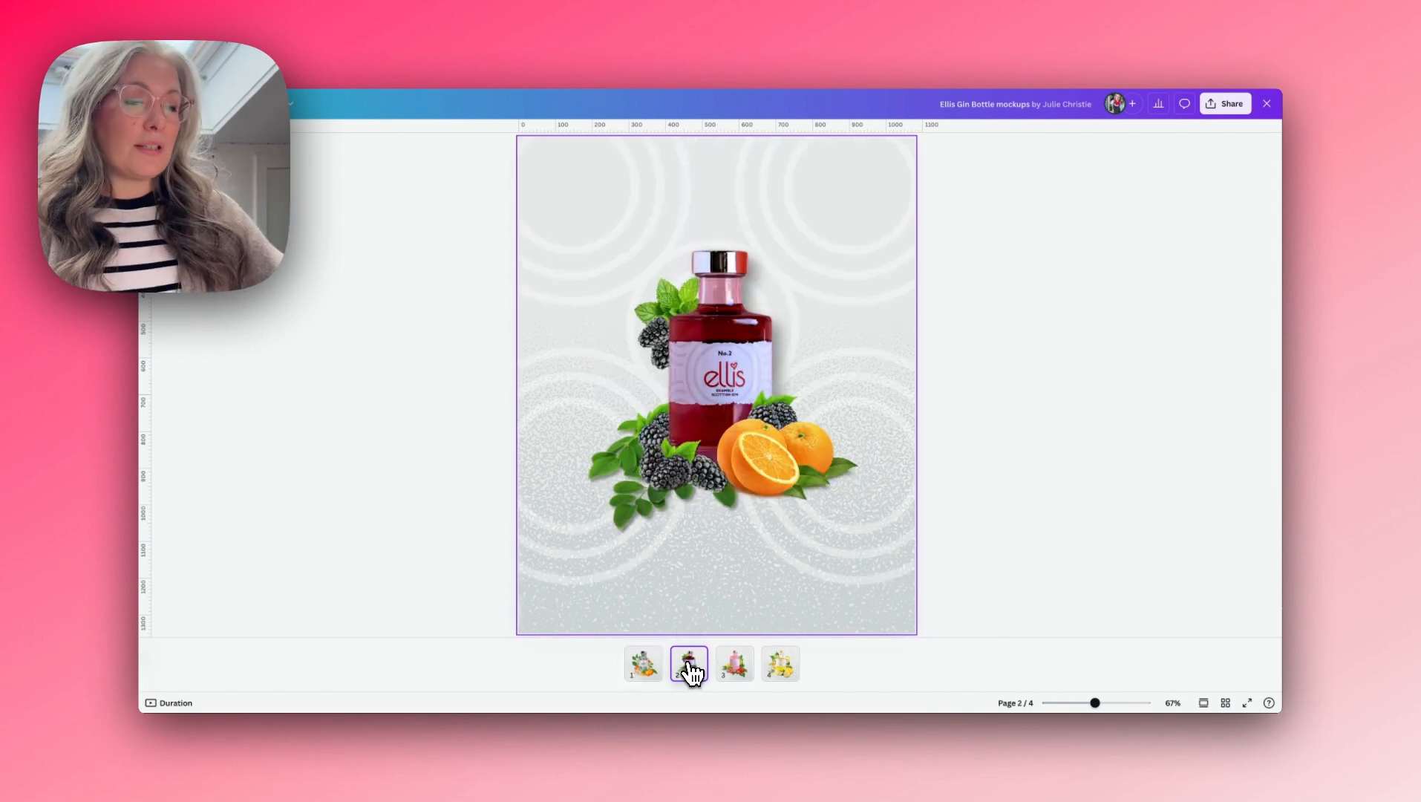
{"action": "left_click", "coordinate": [739, 668]}
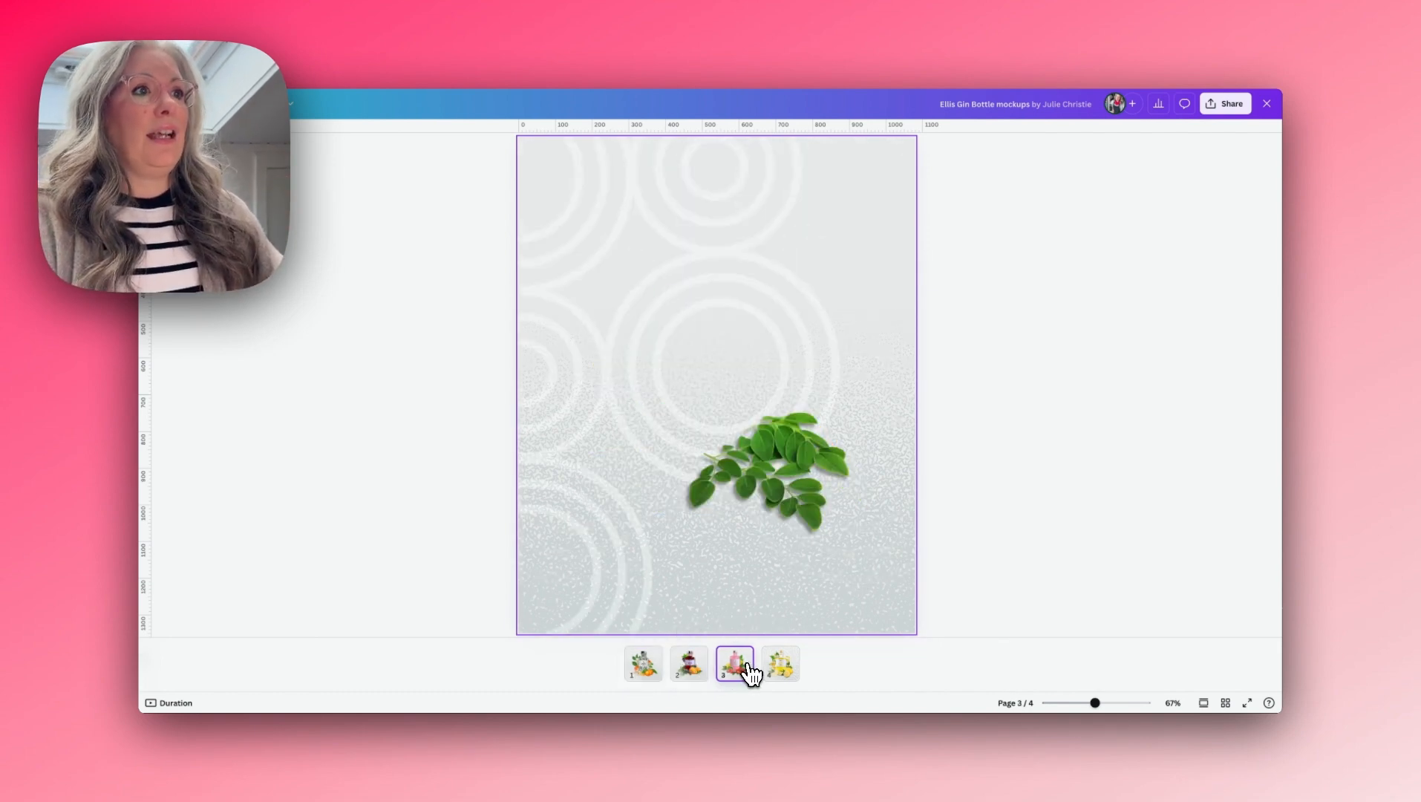
{"action": "left_click", "coordinate": [774, 677]}
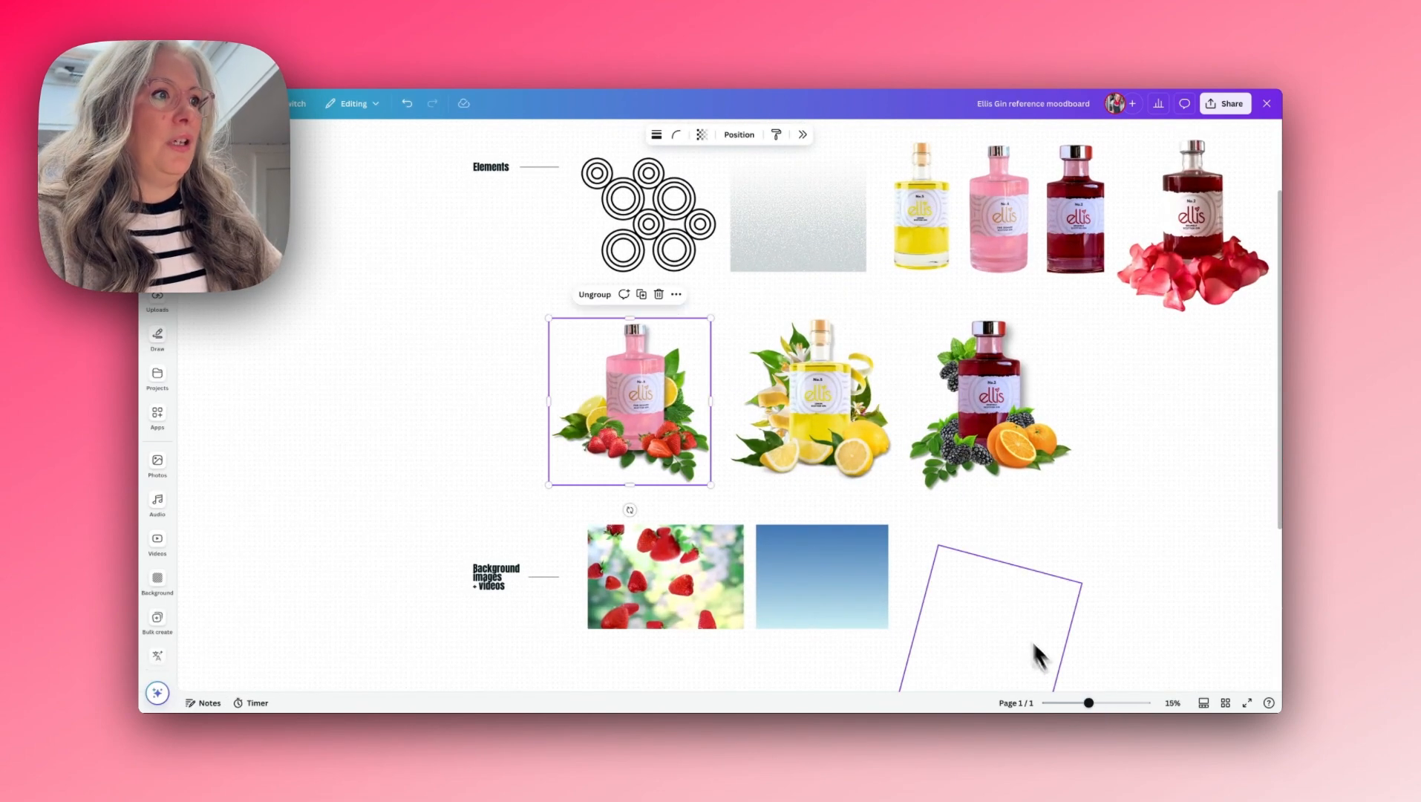
- Return to the reference moodboard and examine the strawberry background video, the blue gradient and the design concepts
{"action": "scroll", "coordinate": [1008, 605], "scroll_direction": "down", "scroll_amount": 3}
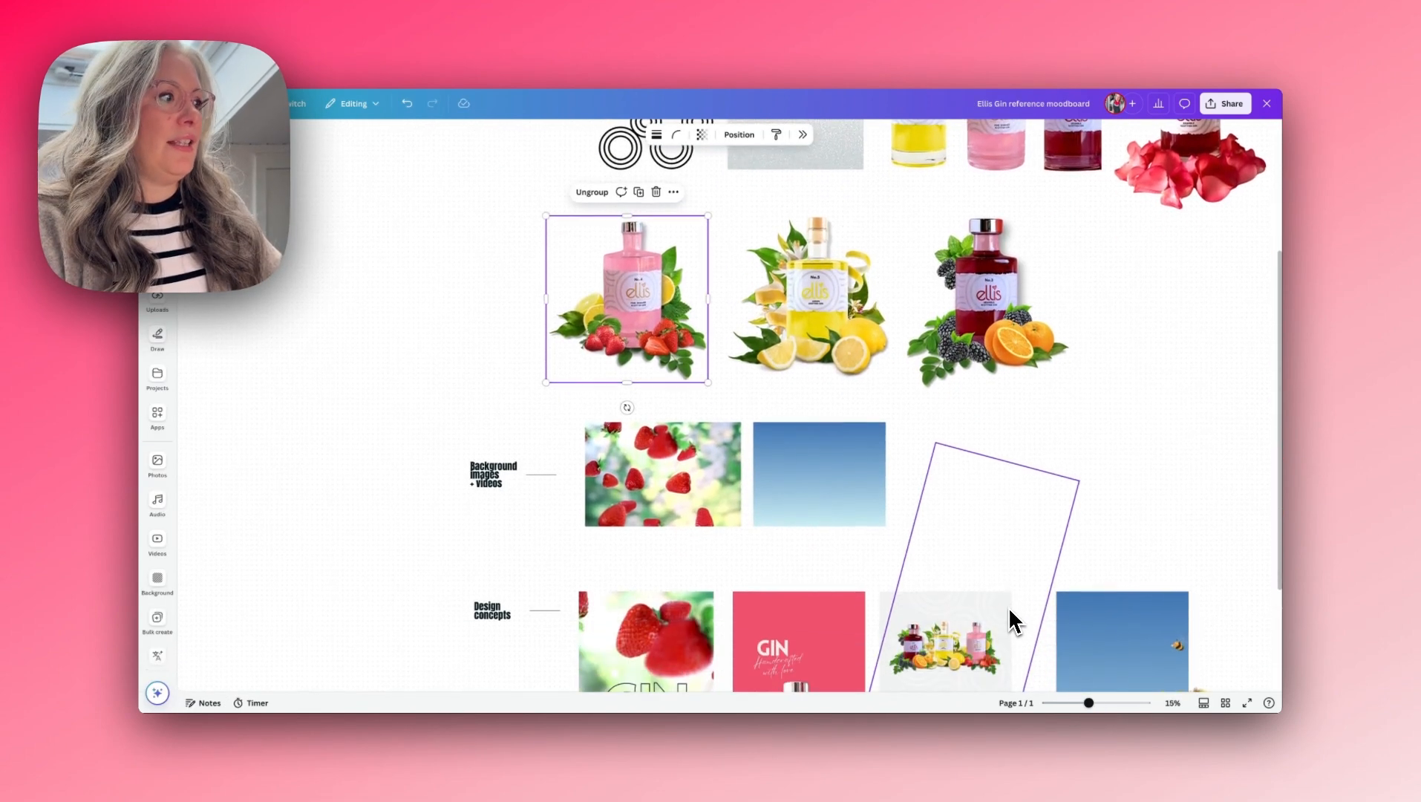
{"action": "left_click", "coordinate": [664, 500]}
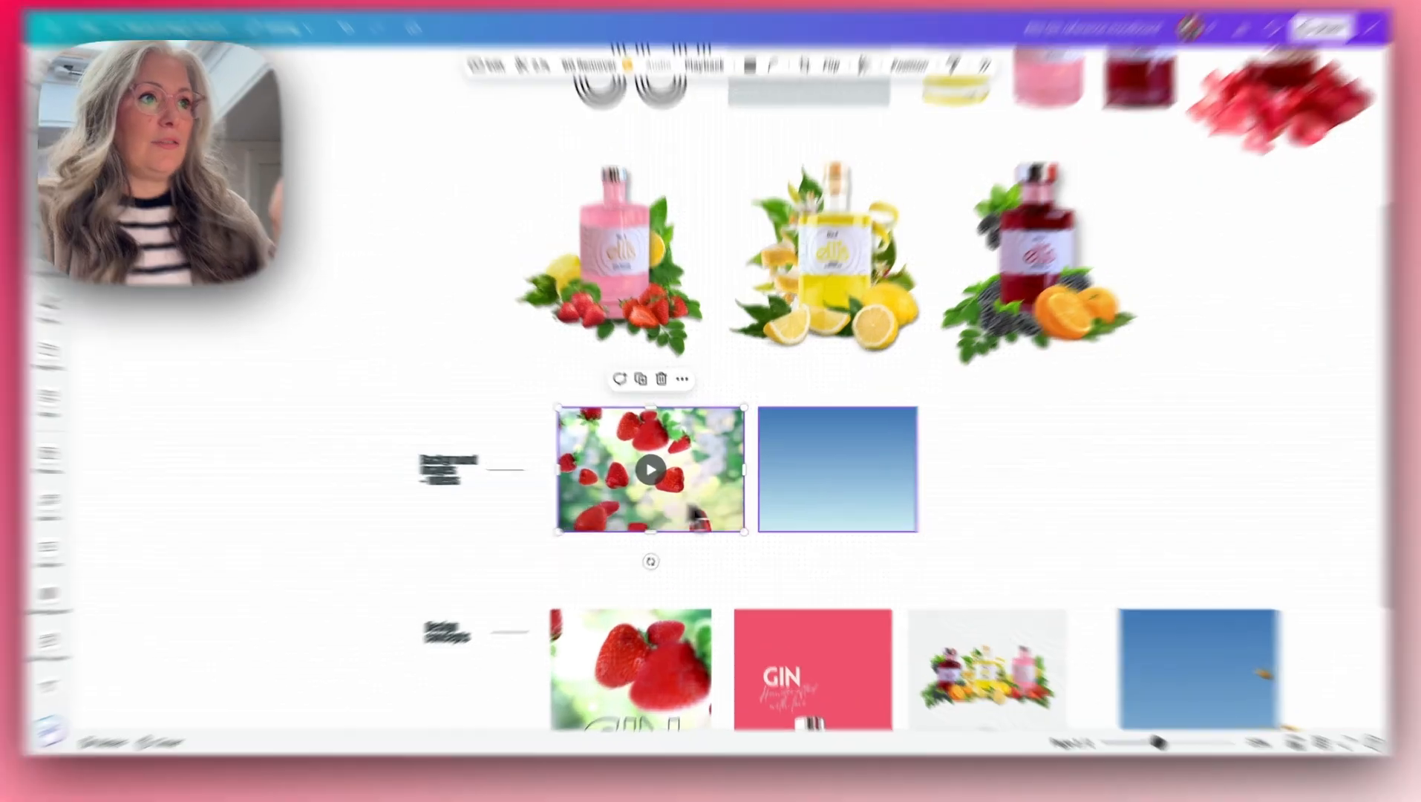
{"action": "left_click", "coordinate": [856, 505]}
{"action": "scroll", "coordinate": [856, 505], "scroll_direction": "down", "scroll_amount": 5}
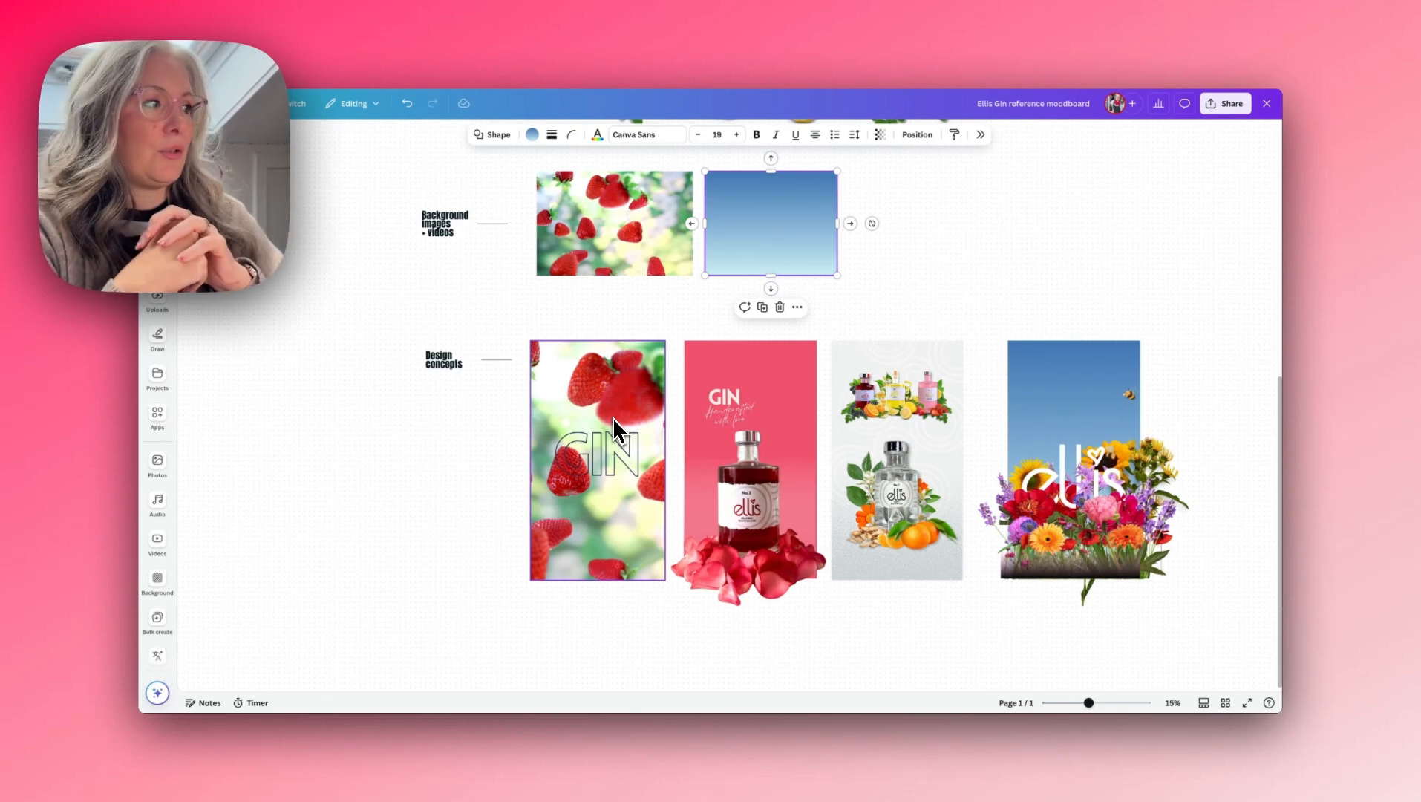
- Copy the three gin bottles into the animation's first page and lay the lemon bottle on its side against the left page edge
{"action": "left_click_drag", "start_coordinate": [602, 301], "coordinate": [800, 457]}
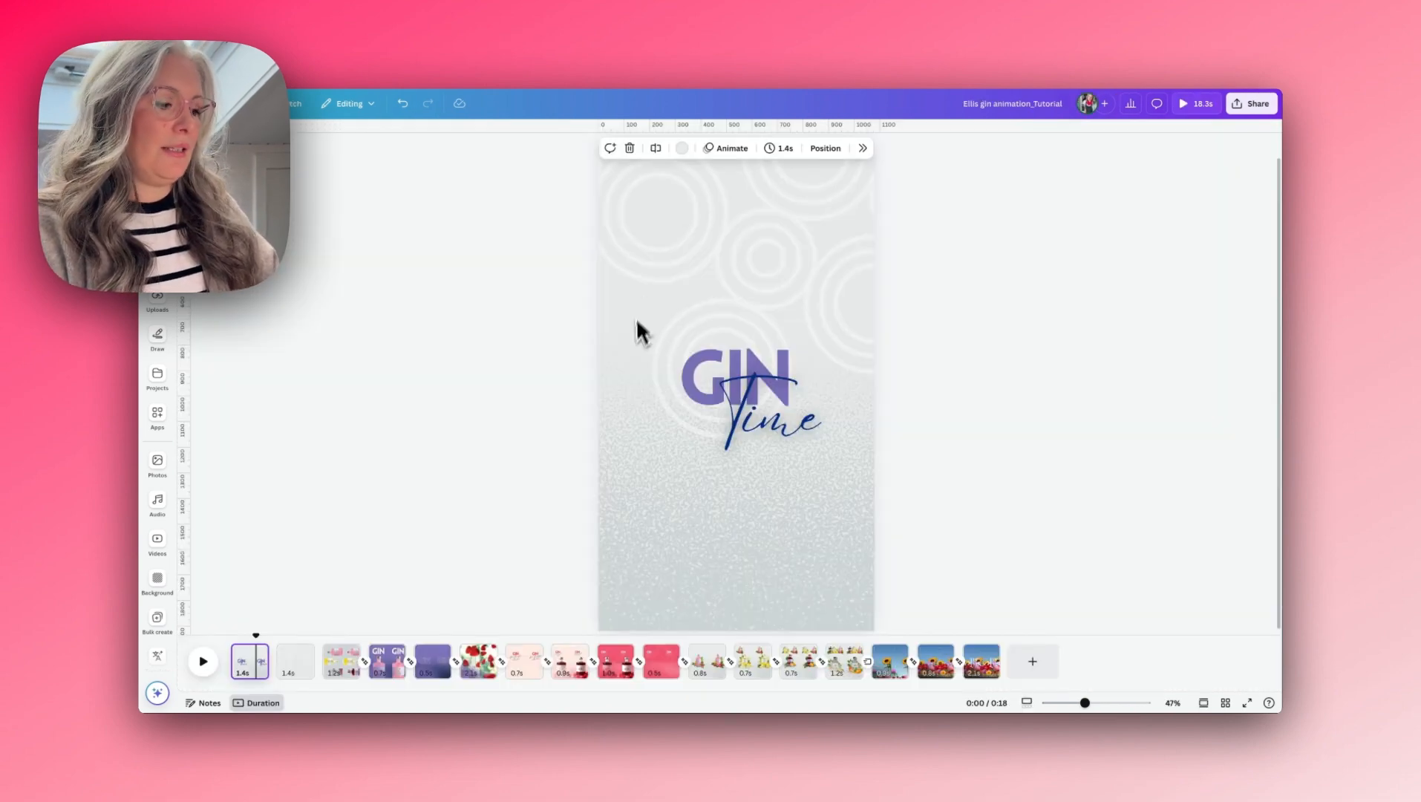
{"action": "key", "text": "super+v"}
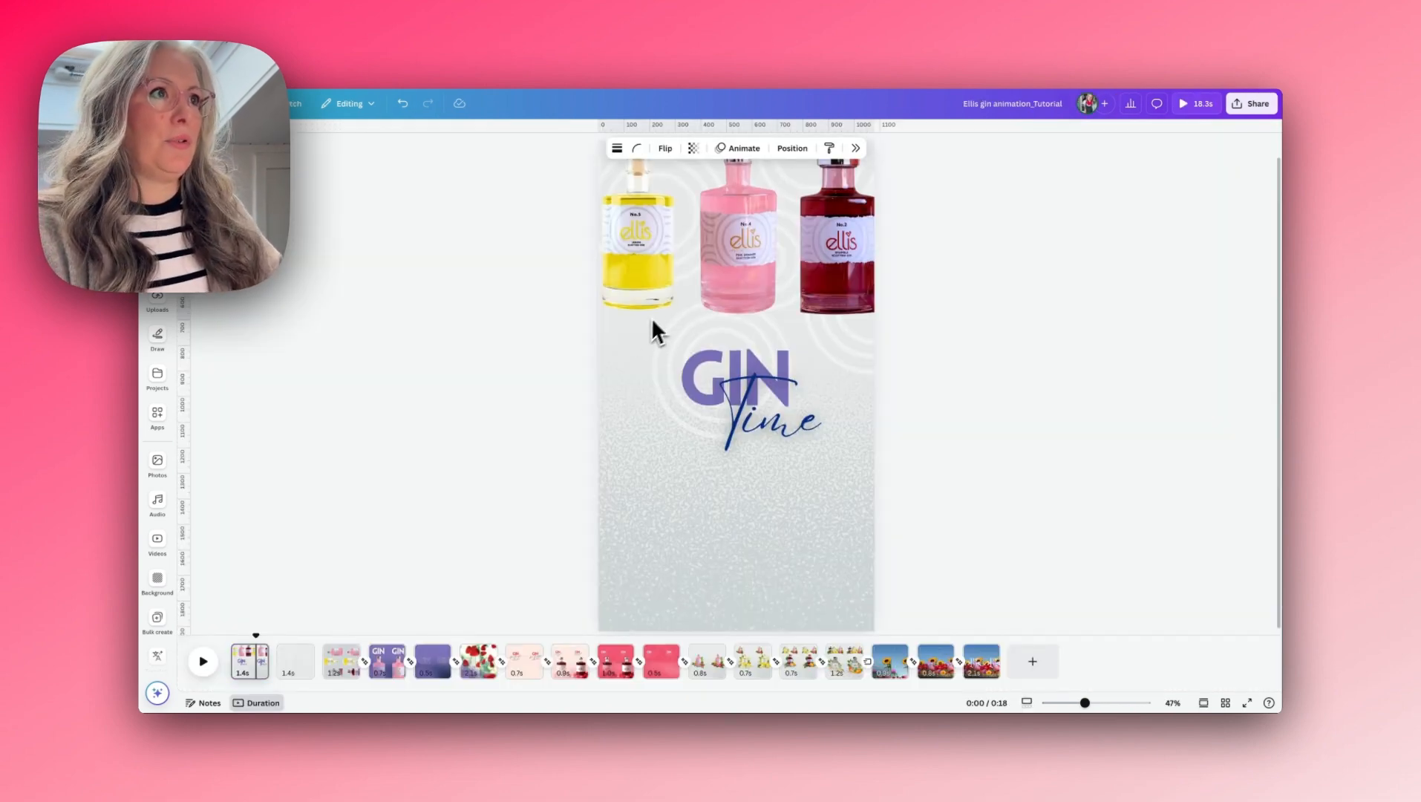
{"action": "left_click", "coordinate": [634, 264]}
{"action": "scroll", "coordinate": [639, 259], "scroll_direction": "up", "scroll_amount": 1}
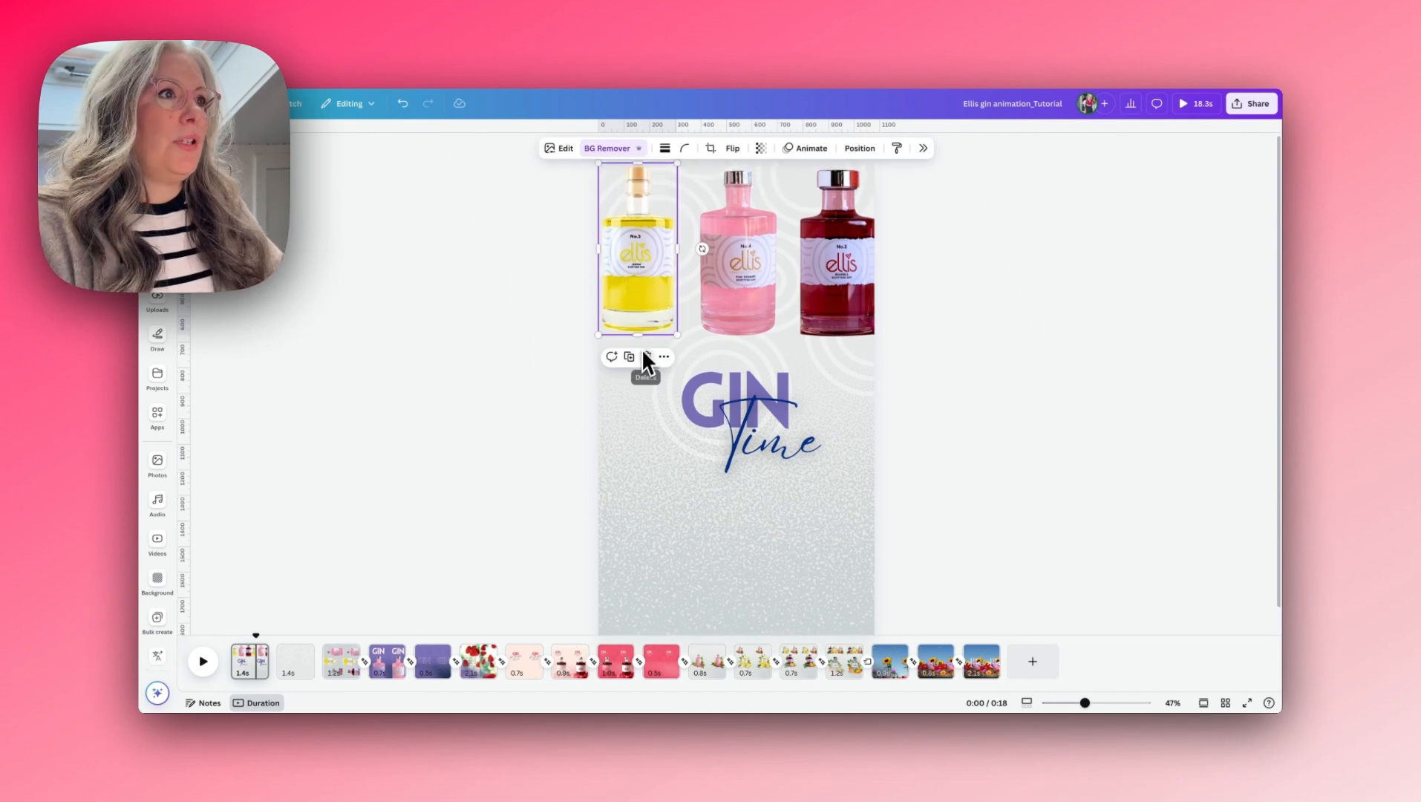
{"action": "left_click_drag", "start_coordinate": [611, 357], "coordinate": [634, 301]}
{"action": "left_click_drag", "start_coordinate": [635, 253], "coordinate": [680, 408]}
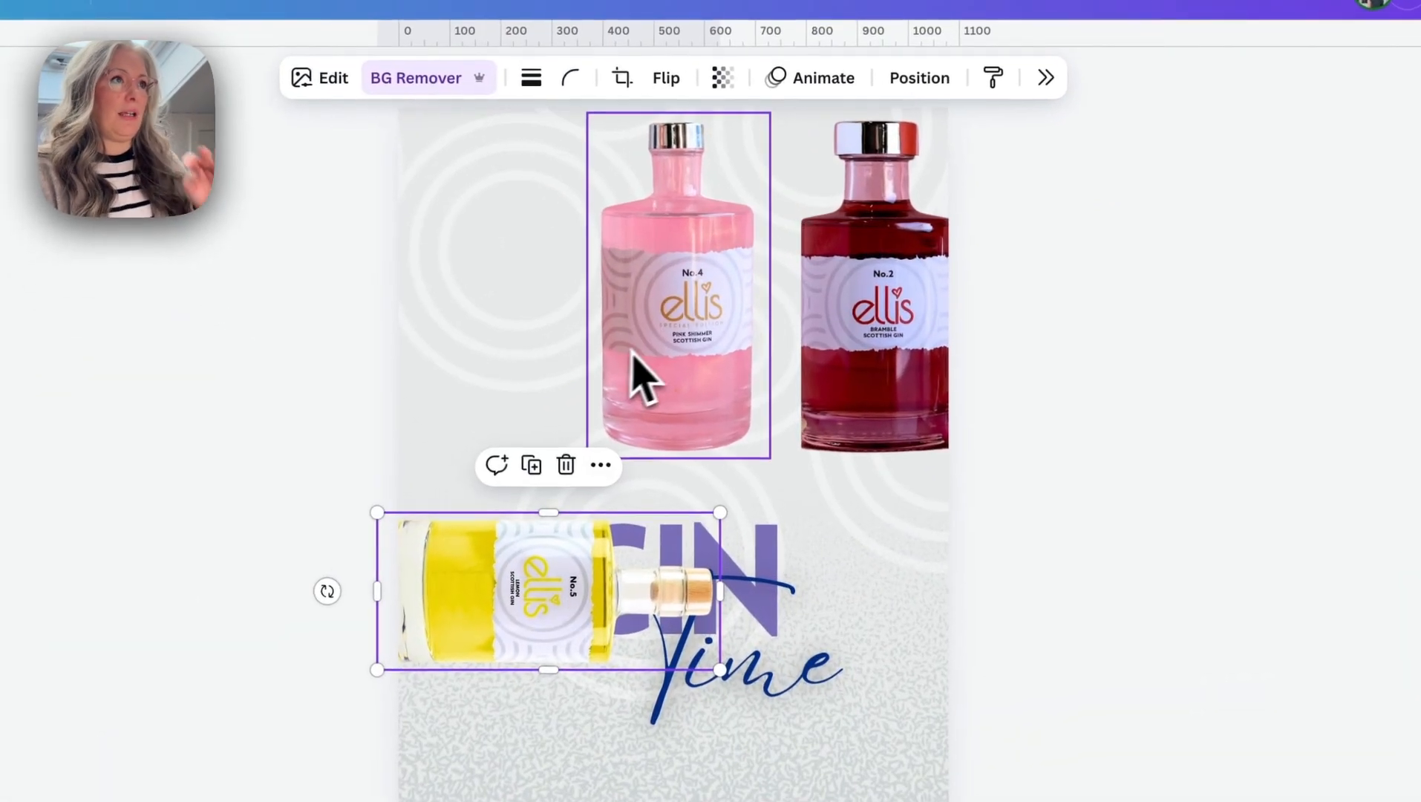
- Lay the pink and bramble bottles on their sides against the right page edge, necks pointing inward, and enlarge all three bottles
{"action": "left_click", "coordinate": [732, 287]}
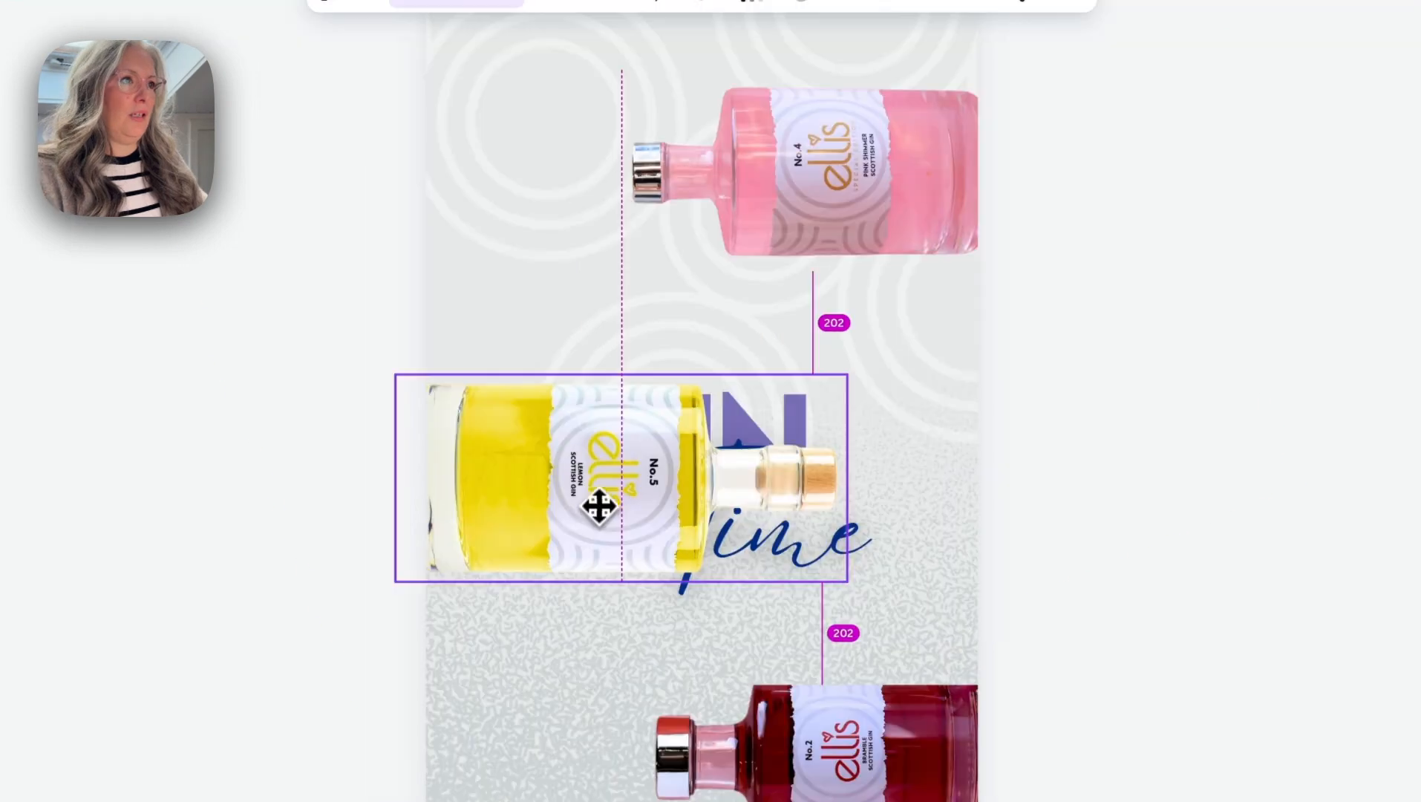
{"action": "left_click_drag", "start_coordinate": [597, 501], "coordinate": [599, 491]}
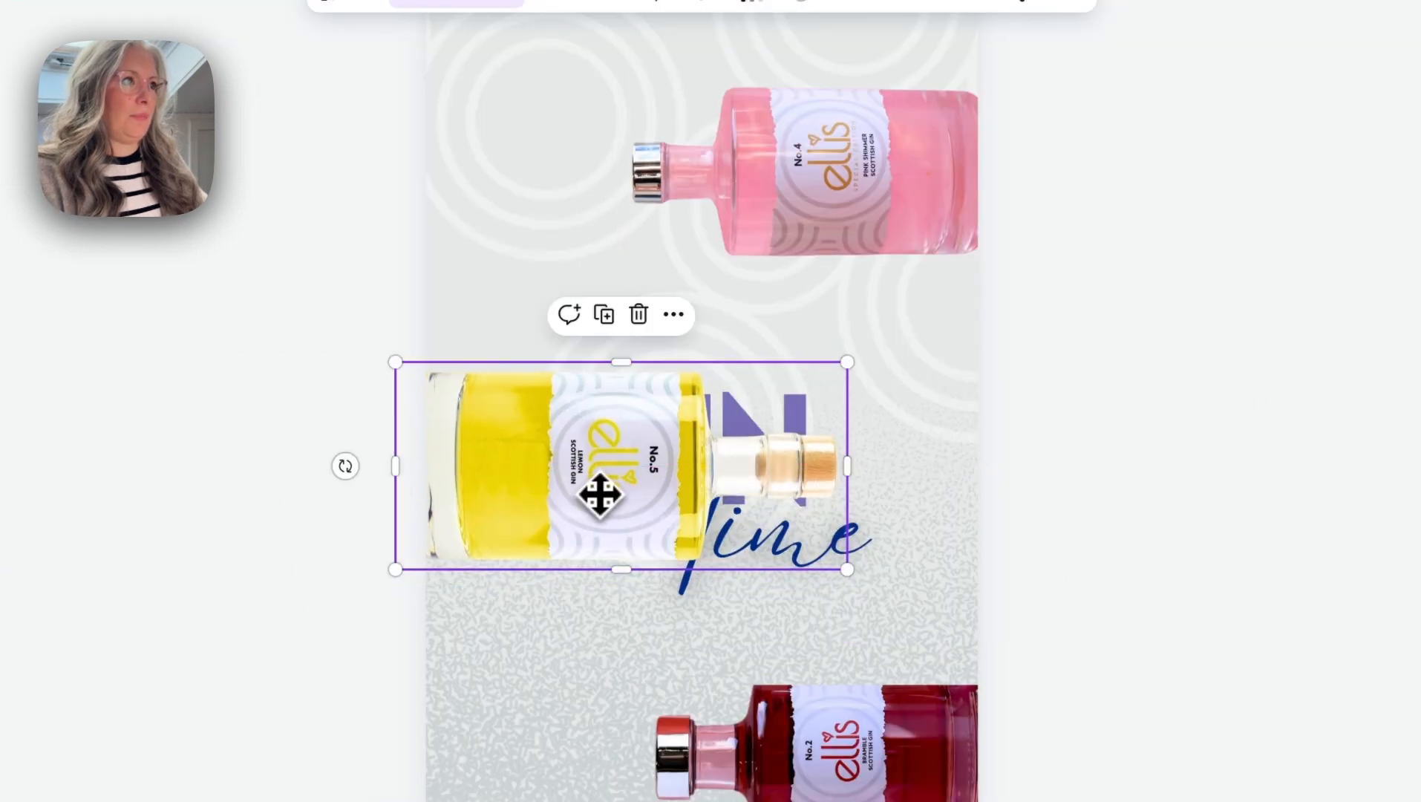
{"action": "left_click", "coordinate": [638, 256]}
{"action": "left_click_drag", "start_coordinate": [620, 271], "coordinate": [573, 308]}
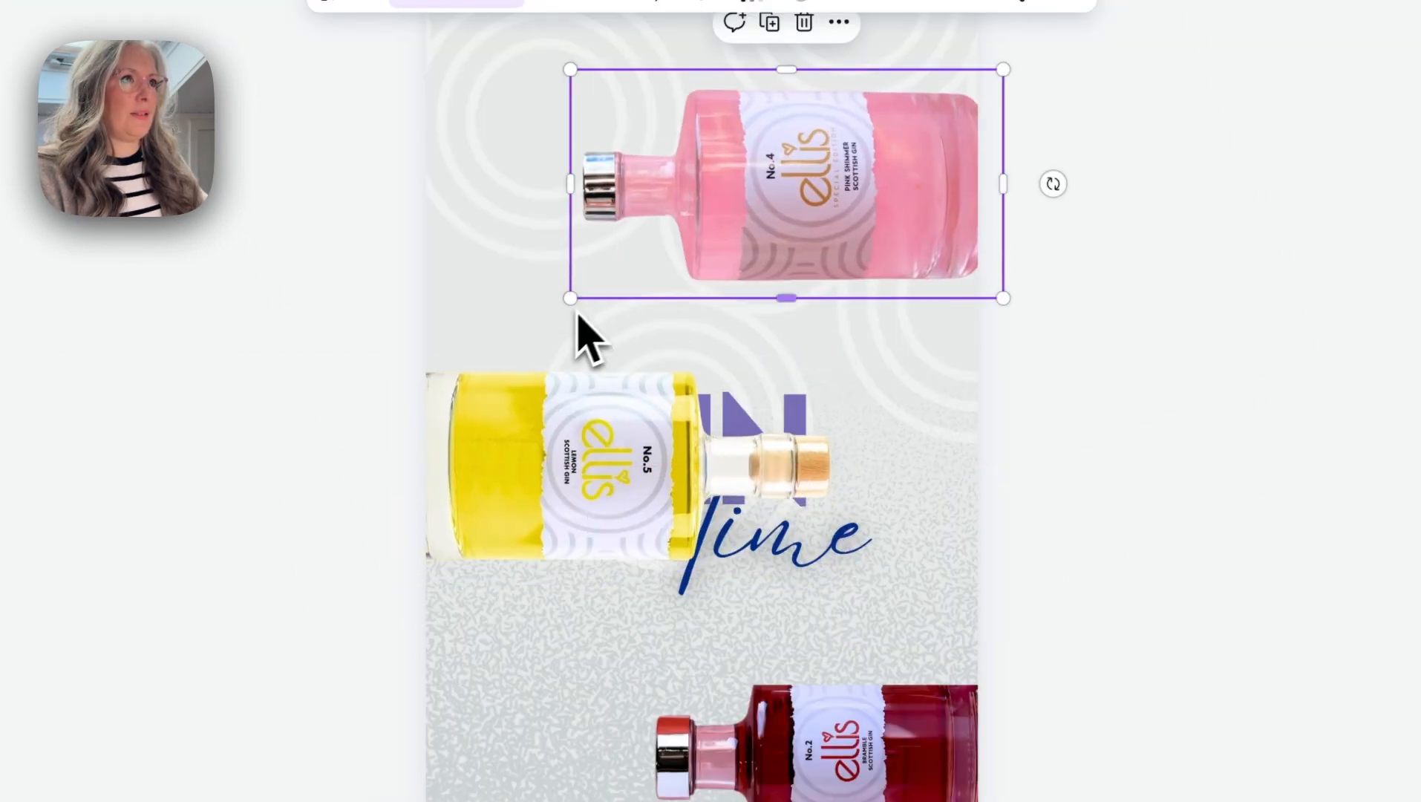
{"action": "left_click_drag", "start_coordinate": [743, 243], "coordinate": [752, 244]}
{"action": "left_click_drag", "start_coordinate": [813, 794], "coordinate": [804, 795]}
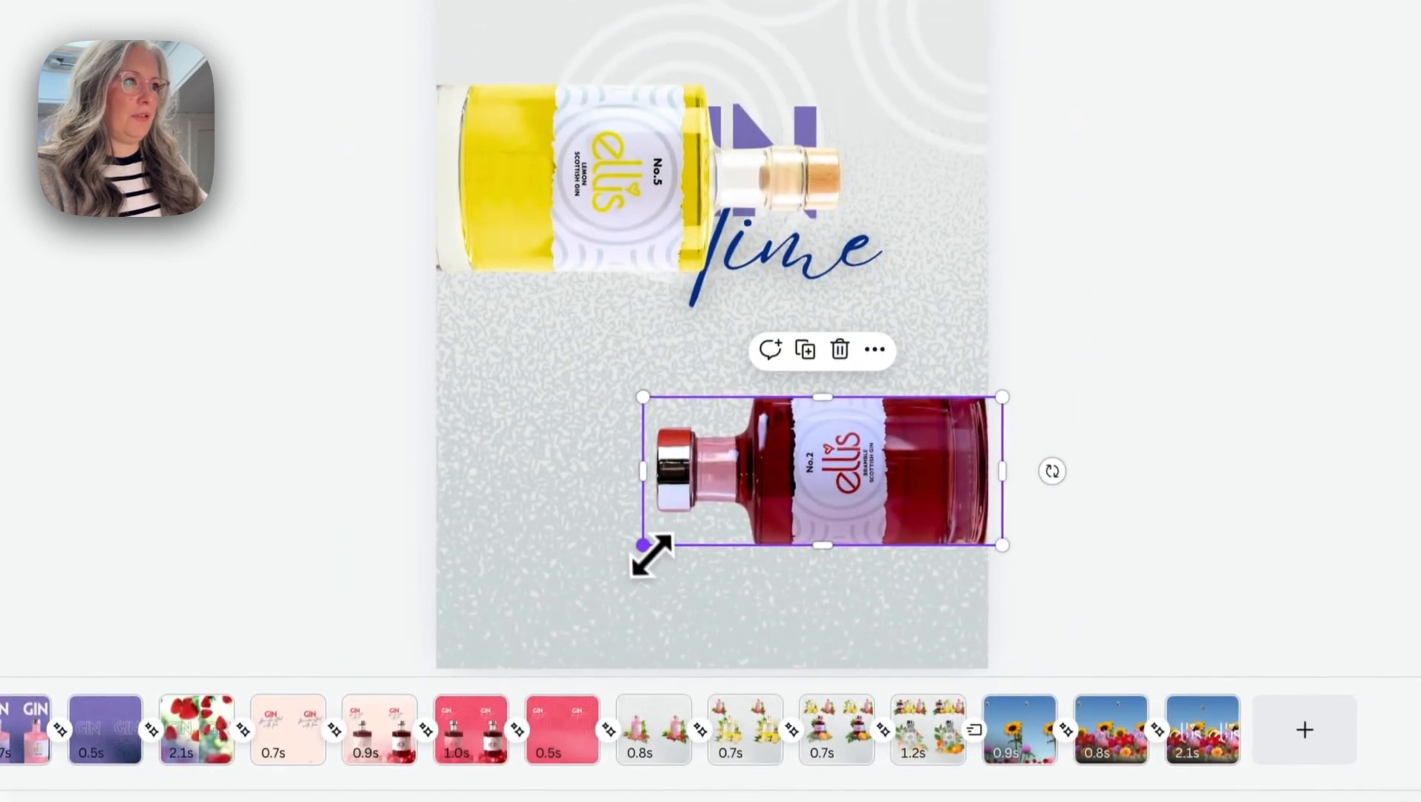
{"action": "left_click_drag", "start_coordinate": [642, 587], "coordinate": [590, 608]}
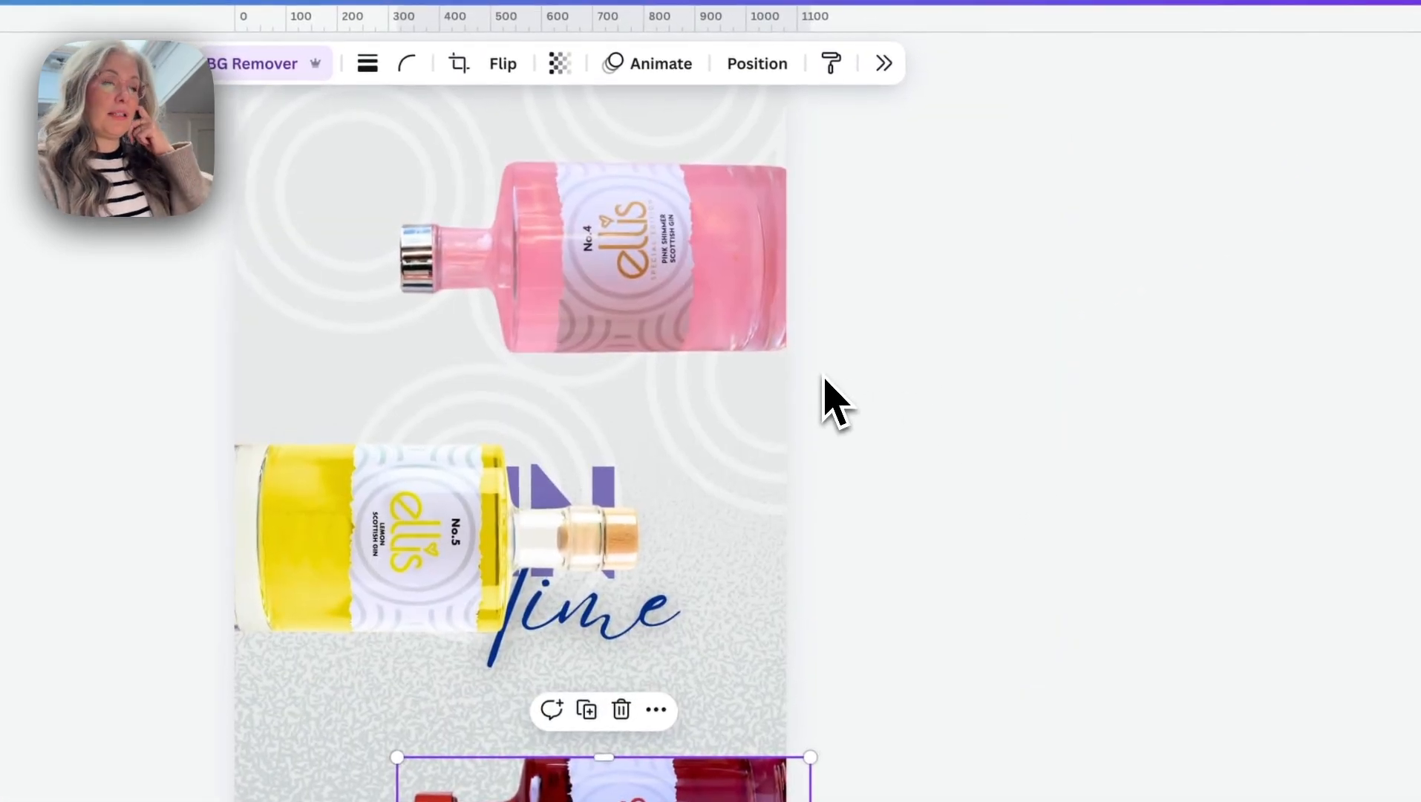
- Slide the pink bottle horizontally off the page's right edge until it is just outside the visible area
{"action": "left_click", "coordinate": [647, 343]}
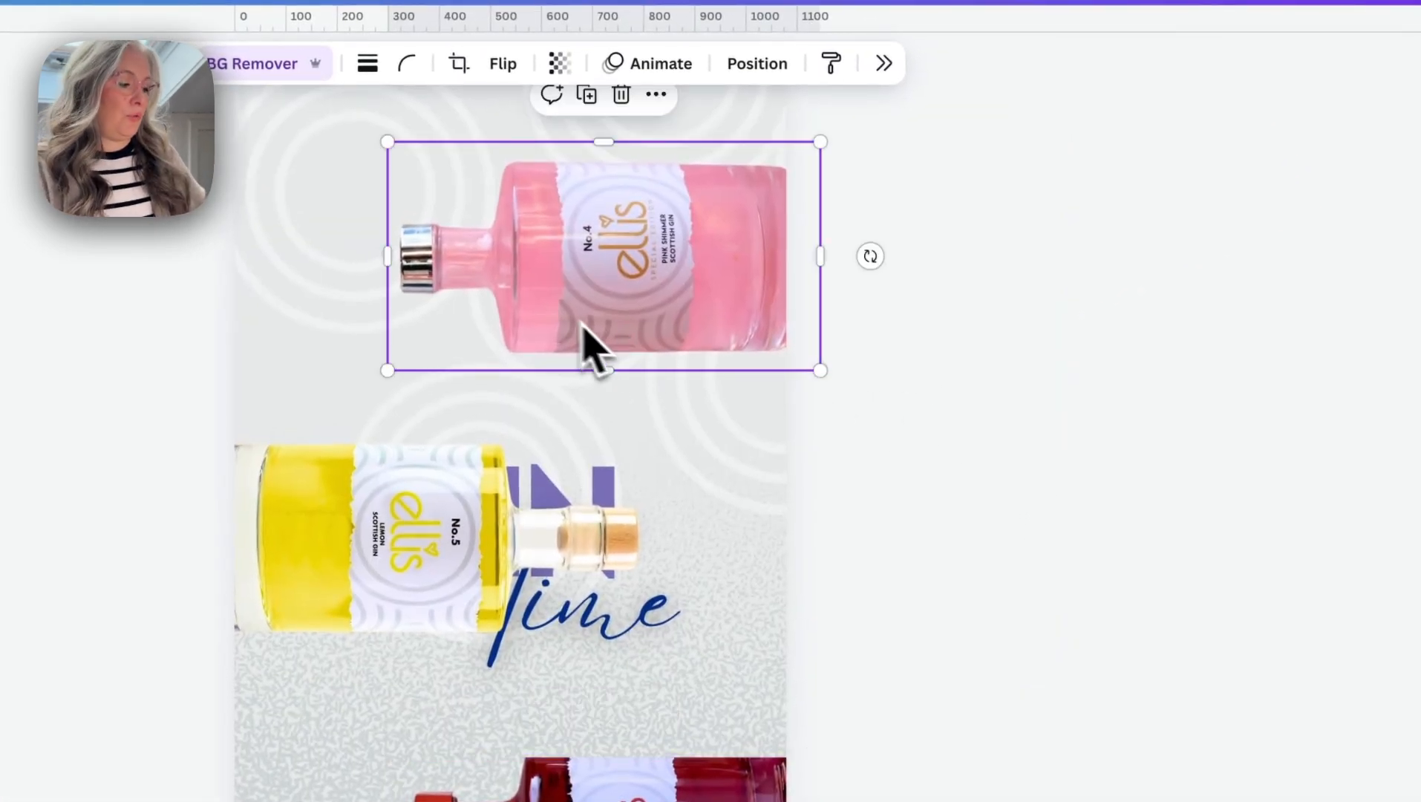
{"action": "left_click_drag", "start_coordinate": [524, 291], "coordinate": [719, 299]}
{"action": "left_click_drag", "start_coordinate": [640, 271], "coordinate": [810, 274]}
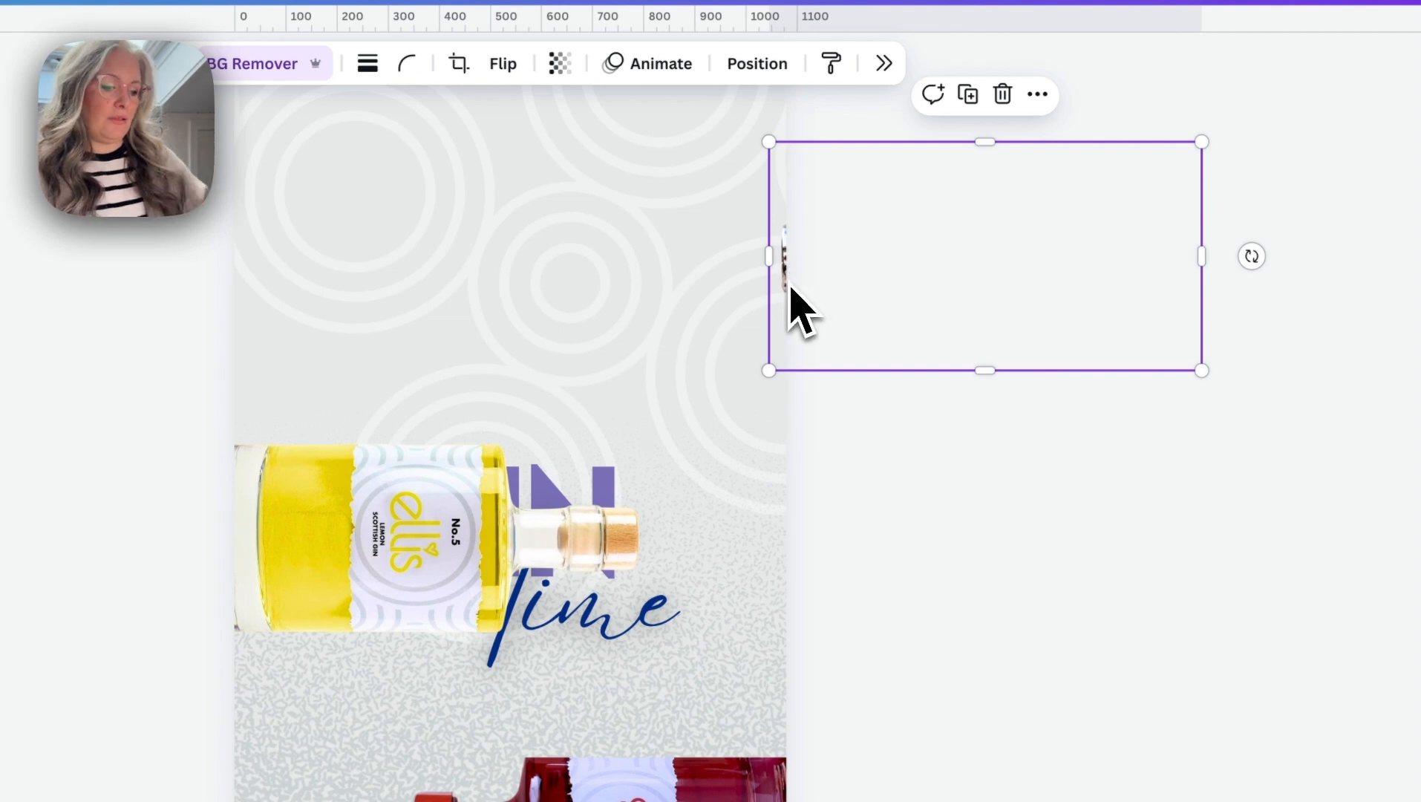
{"action": "mouse_move", "coordinate": [787, 283]}
{"action": "left_mouse_down"}
{"action": "mouse_move", "coordinate": [821, 282]}
{"action": "mouse_move", "coordinate": [793, 282]}
{"action": "left_mouse_up"}
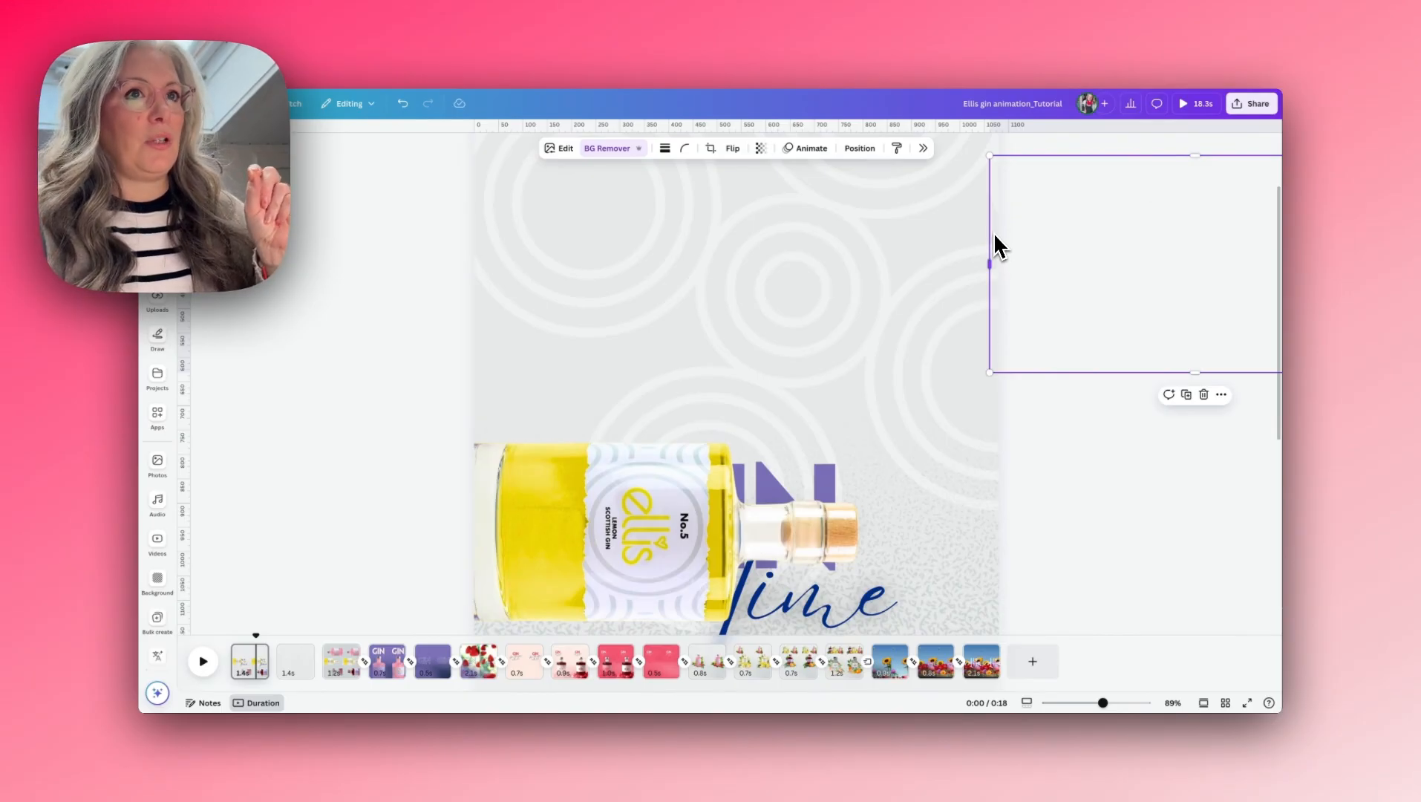
- Slide the bramble bottle off the page's right edge and the lemon bottle off its left edge
{"action": "scroll", "coordinate": [965, 326], "scroll_direction": "down", "scroll_amount": 5}
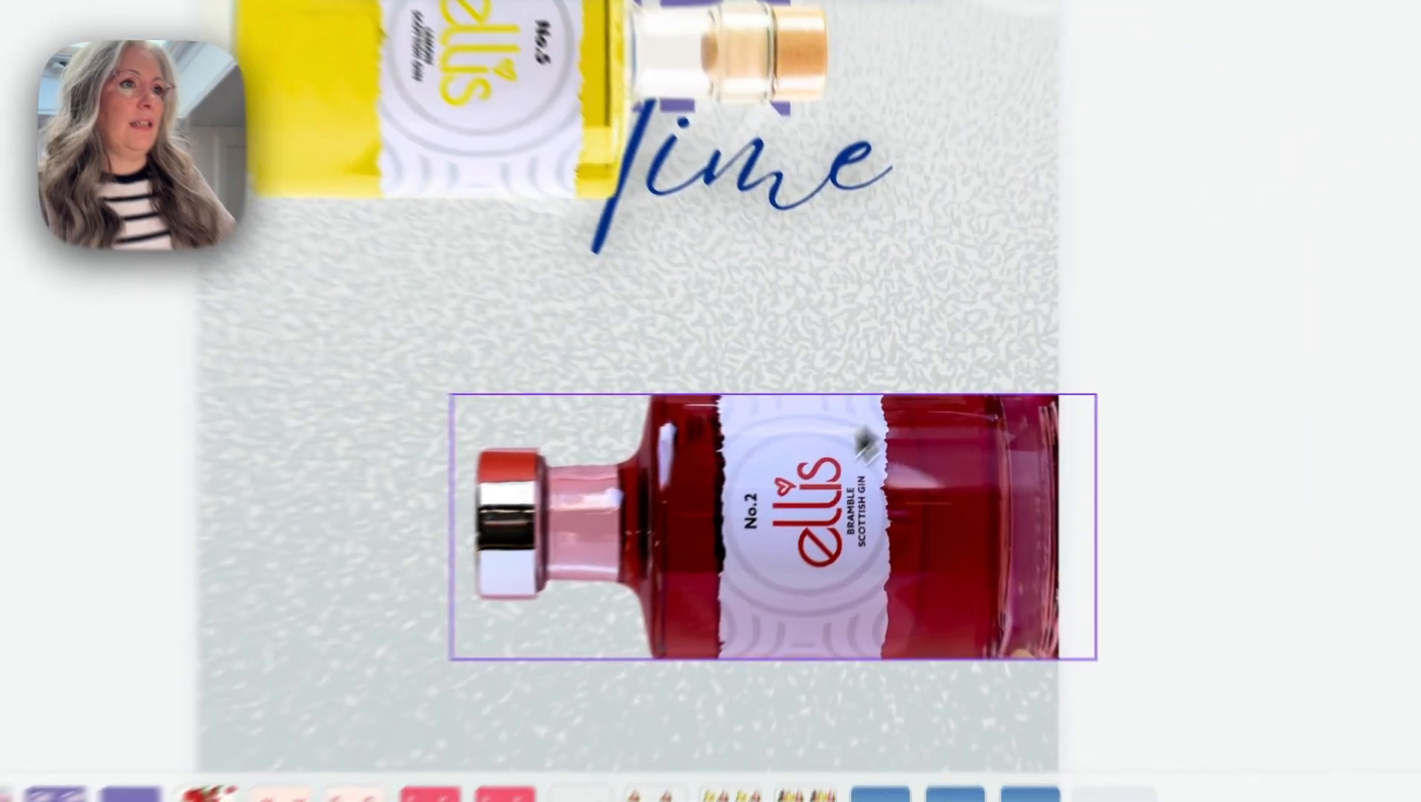
{"action": "left_click", "coordinate": [661, 523]}
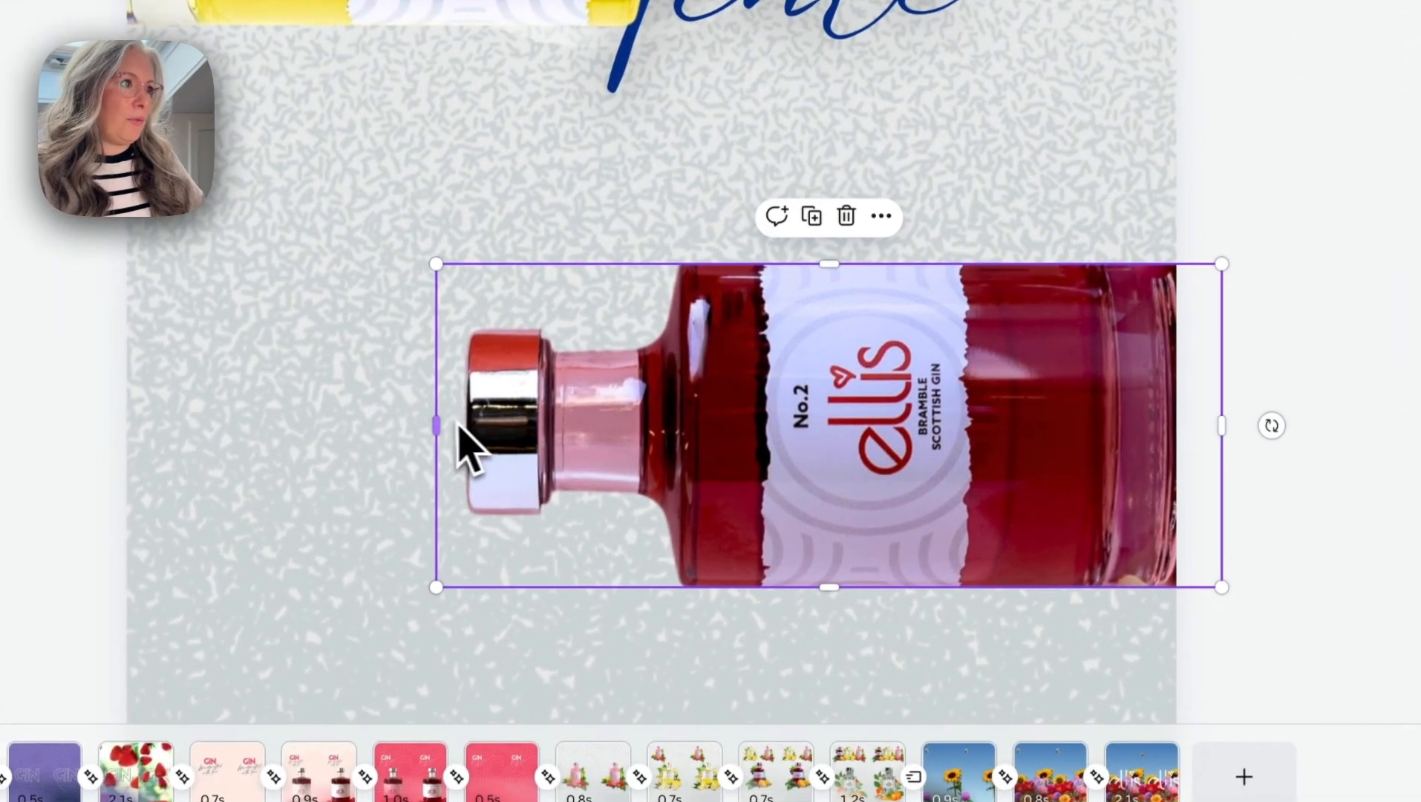
{"action": "left_click_drag", "start_coordinate": [454, 405], "coordinate": [1034, 408]}
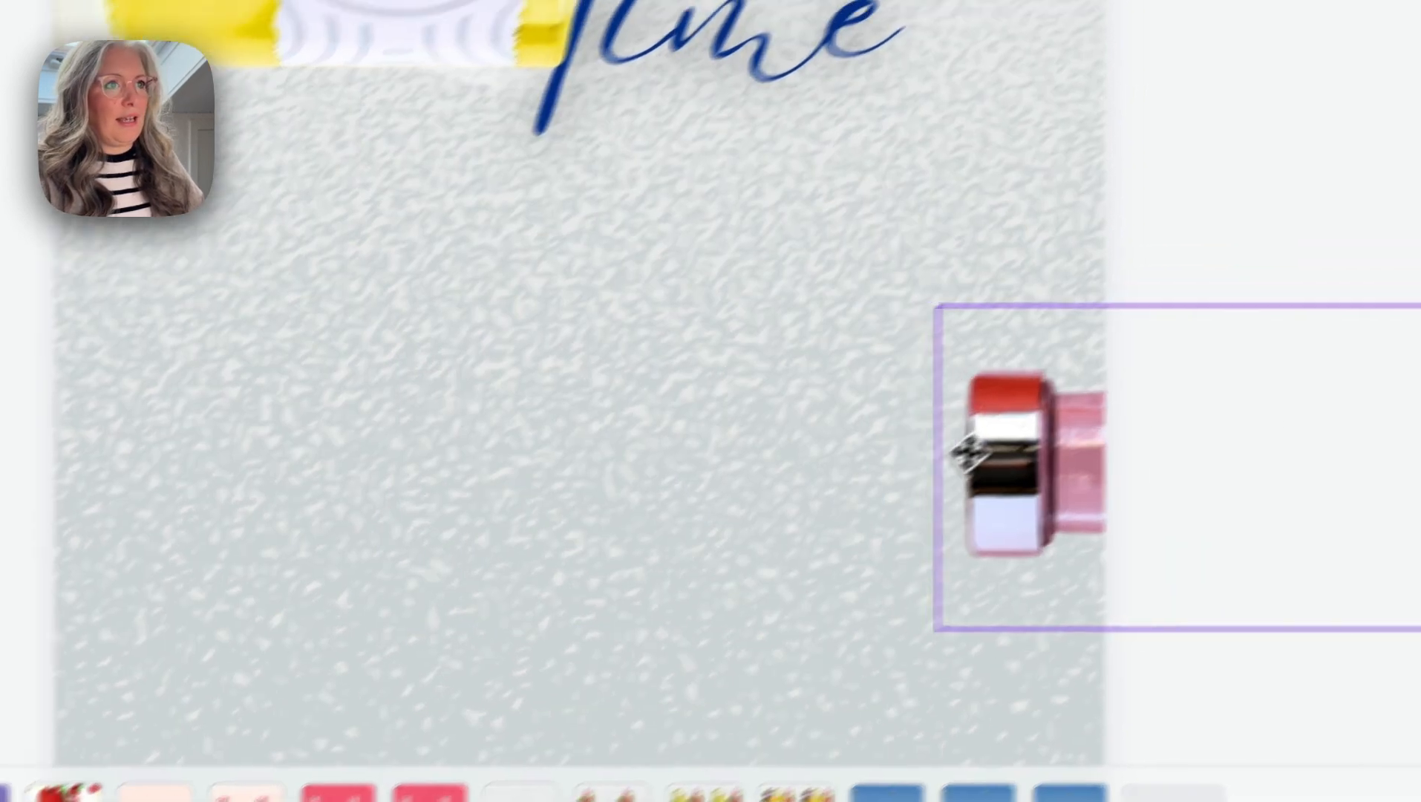
{"action": "left_click_drag", "start_coordinate": [966, 452], "coordinate": [966, 536]}
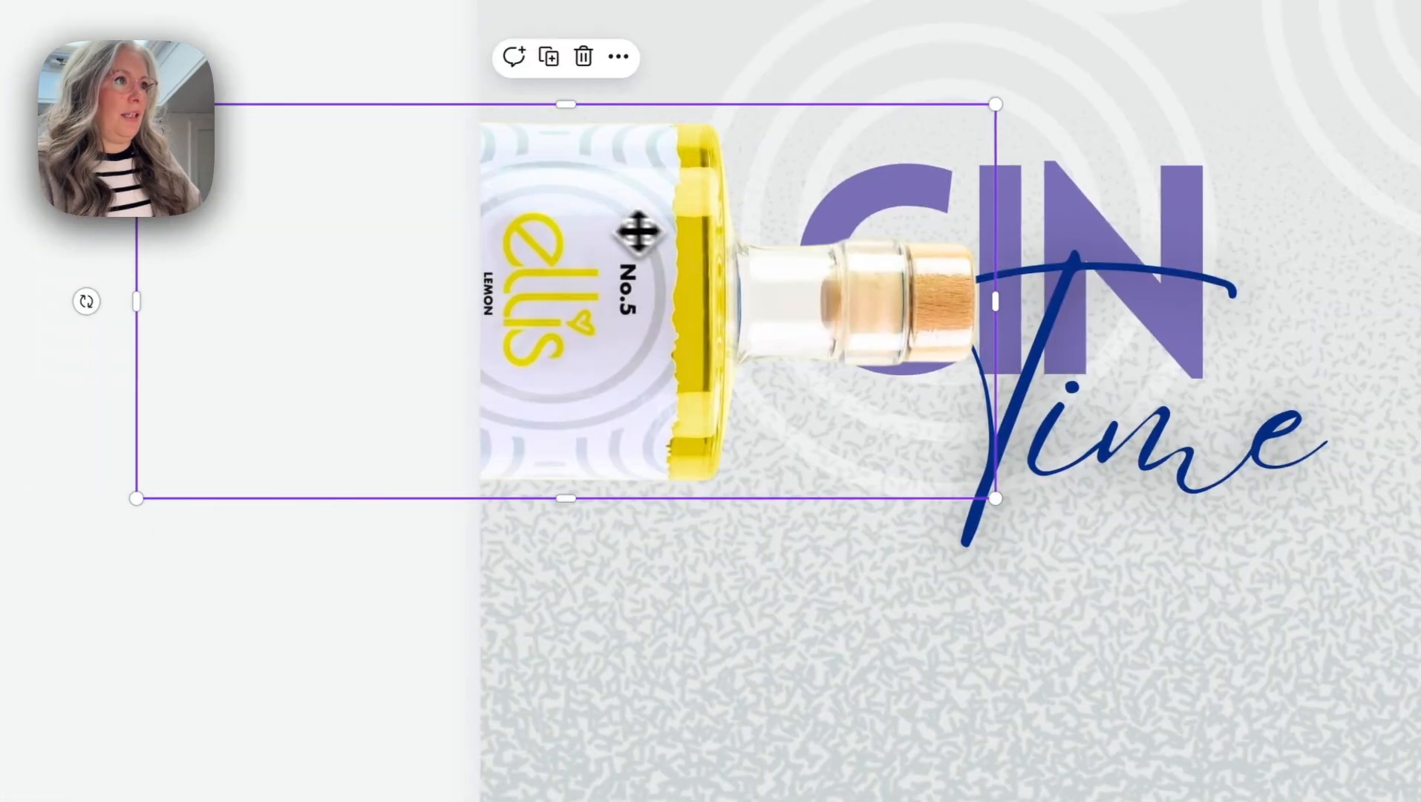
{"action": "left_click_drag", "start_coordinate": [638, 229], "coordinate": [461, 274]}
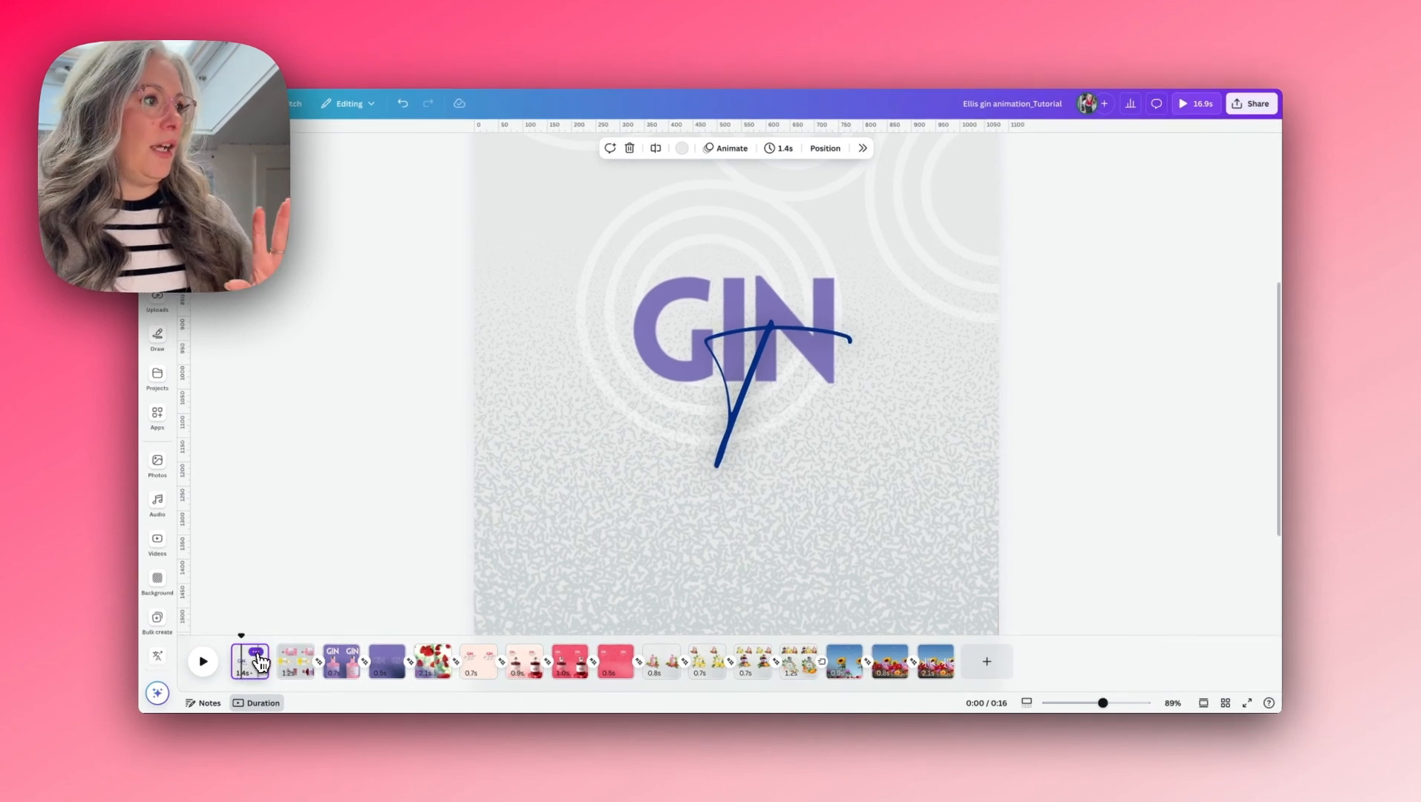
- Duplicate the first page with the GIN Time text and the off-page bottles
{"action": "left_click", "coordinate": [257, 652]}
{"action": "left_click", "coordinate": [280, 450]}
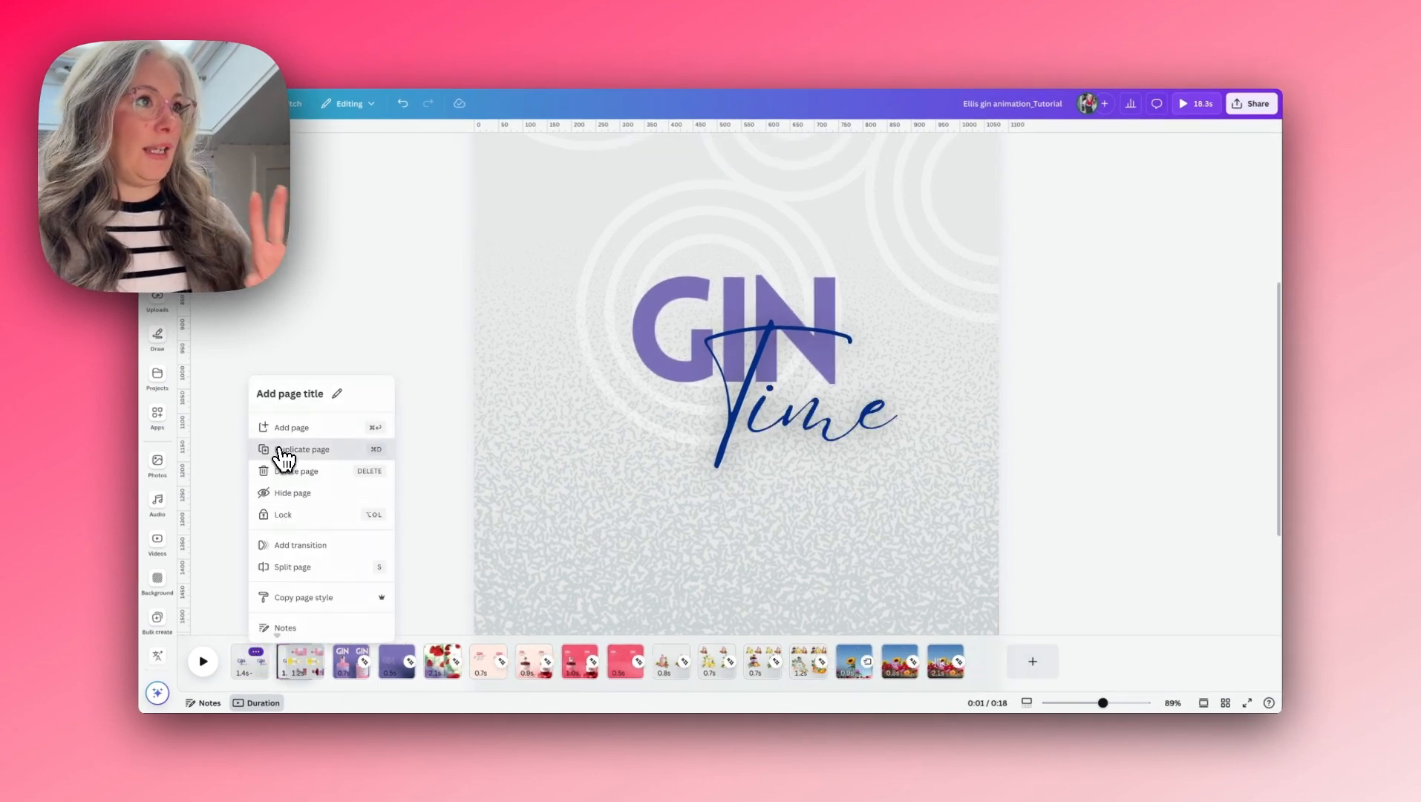
{"action": "left_click_drag", "start_coordinate": [1103, 702], "coordinate": [1084, 705]}
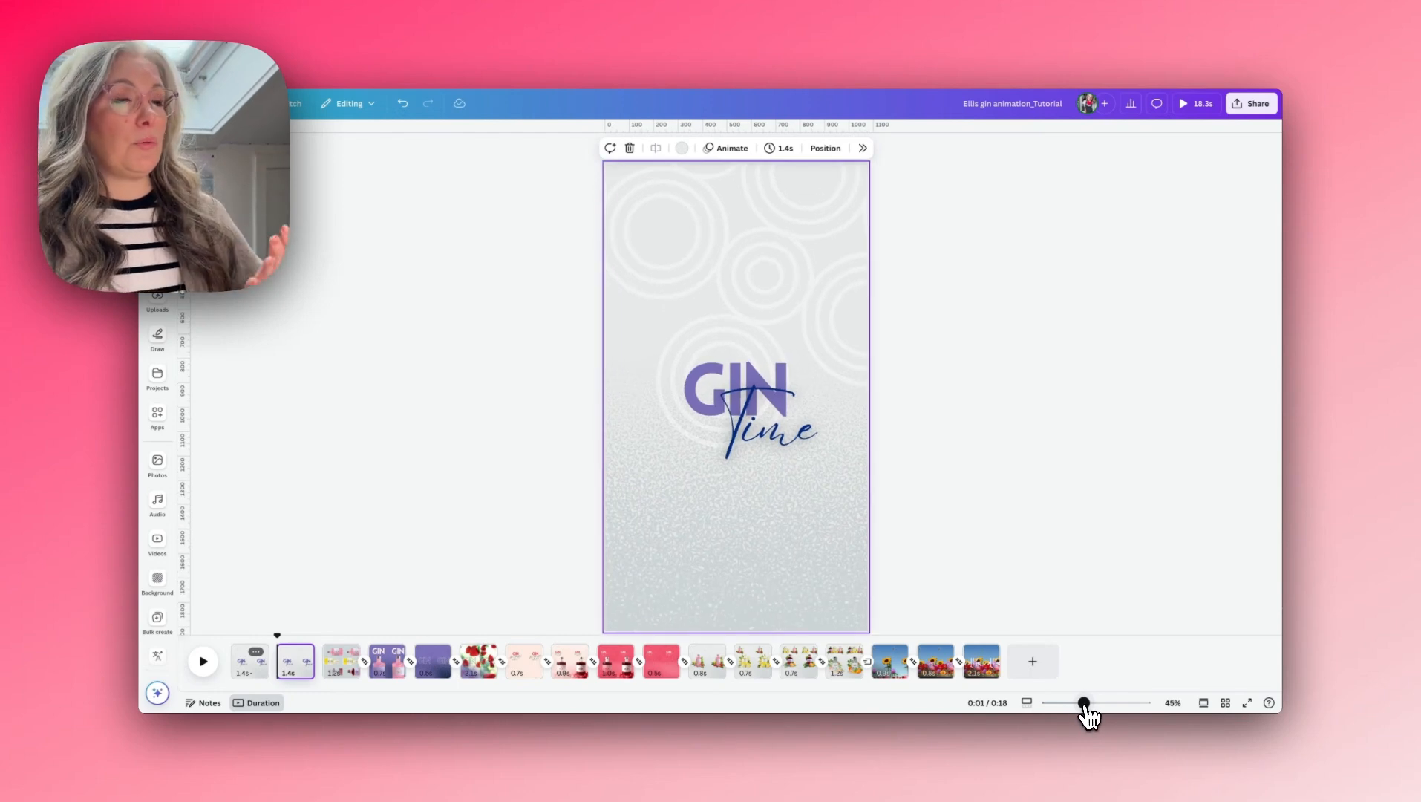
- Delete the Time text, the GIN text and the speckled texture from the duplicated page
{"action": "left_click", "coordinate": [751, 424]}
{"action": "key", "text": "Delete"}
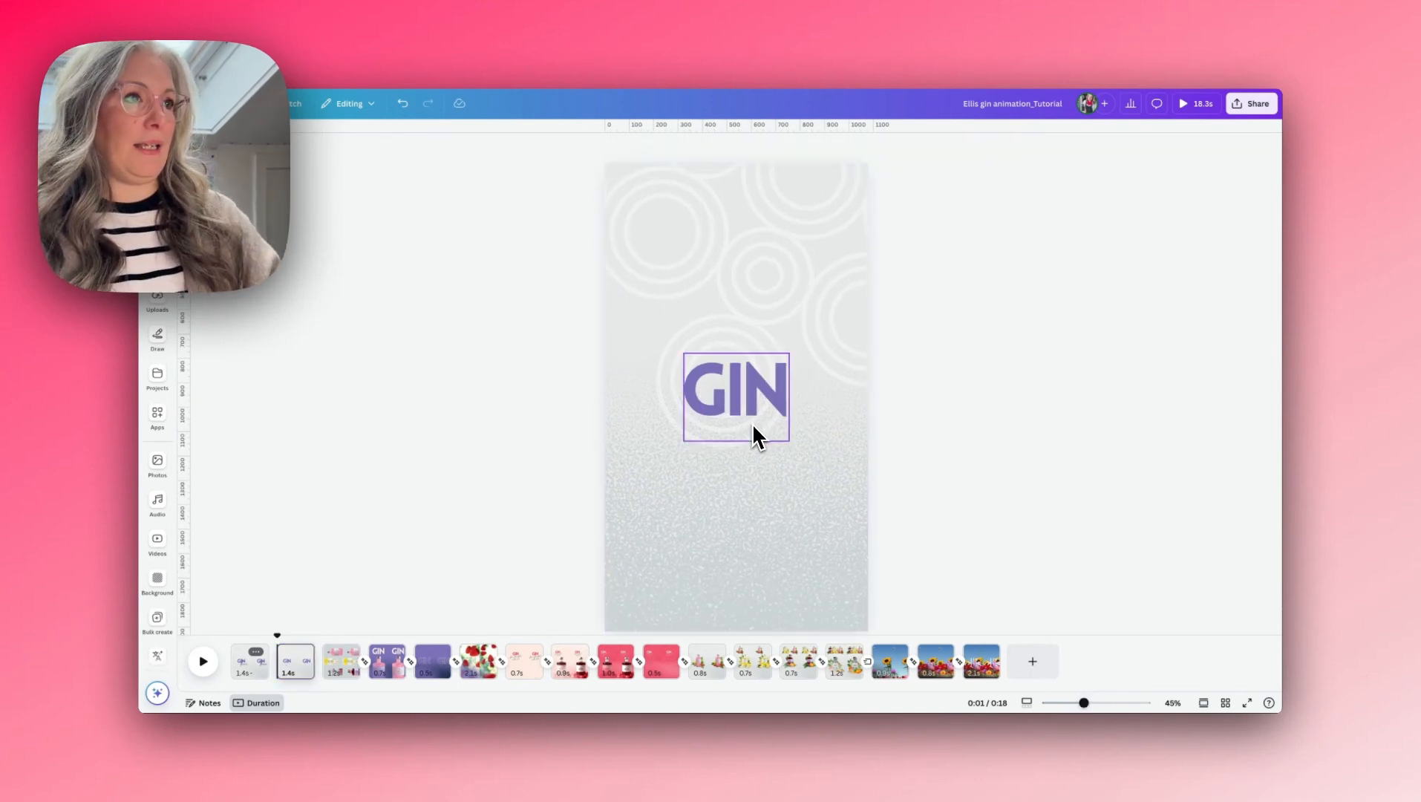
{"action": "left_click", "coordinate": [751, 408]}
{"action": "key", "text": "Delete"}
{"action": "left_click", "coordinate": [786, 514]}
{"action": "key", "text": "Delete"}
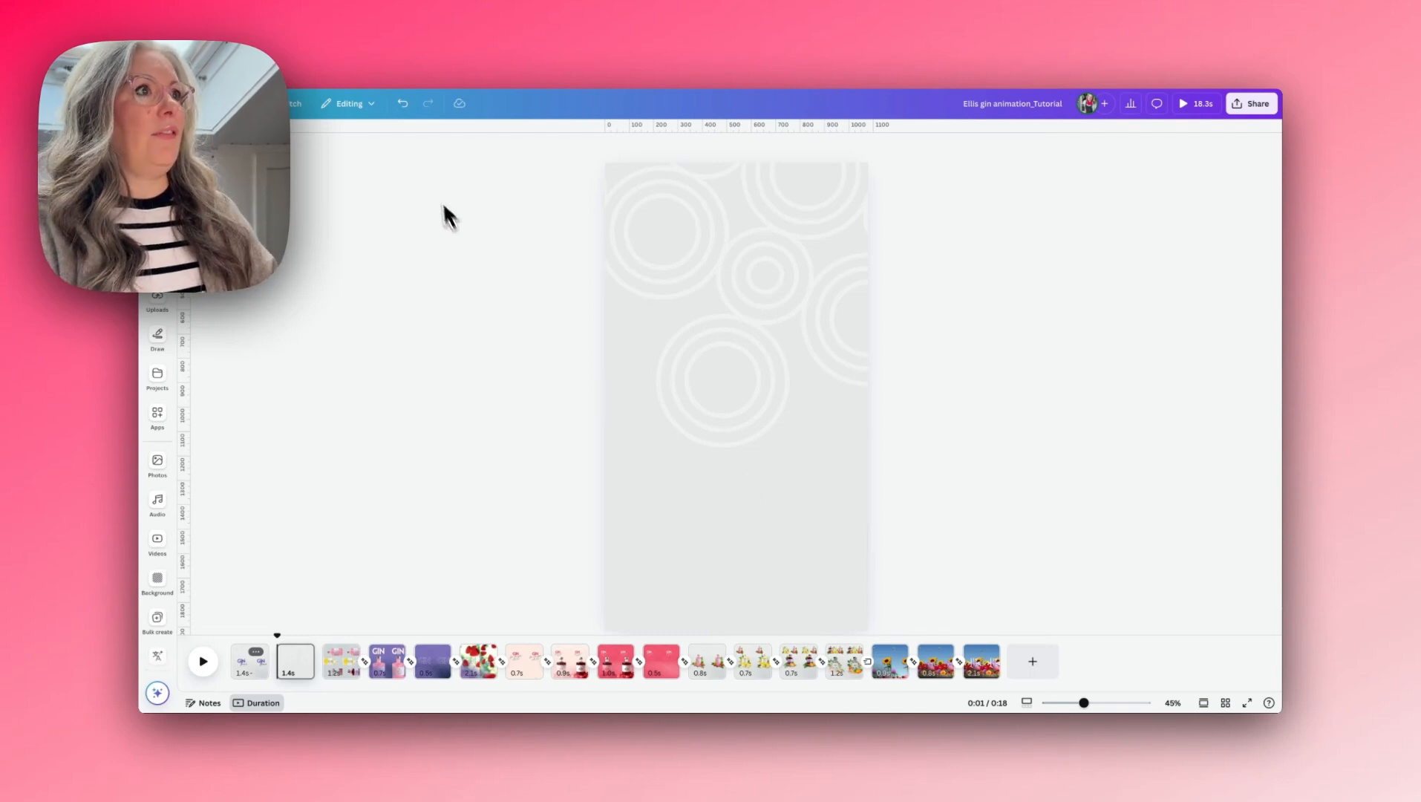
- Move the pink, bramble and lemon bottles back onto the duplicated page, with their bases at the page edges
{"action": "left_click_drag", "start_coordinate": [424, 166], "coordinate": [1037, 645]}
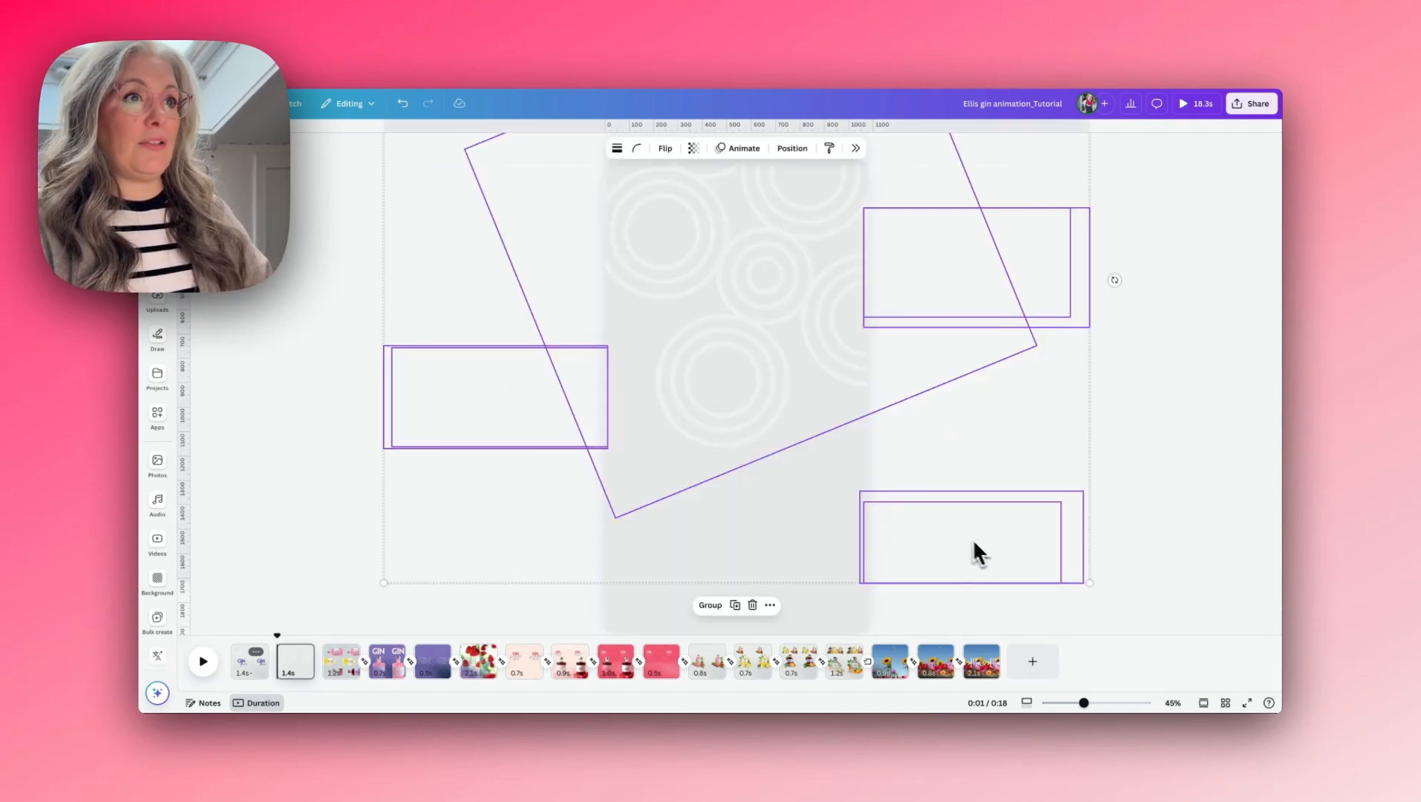
{"action": "left_click", "coordinate": [604, 386]}
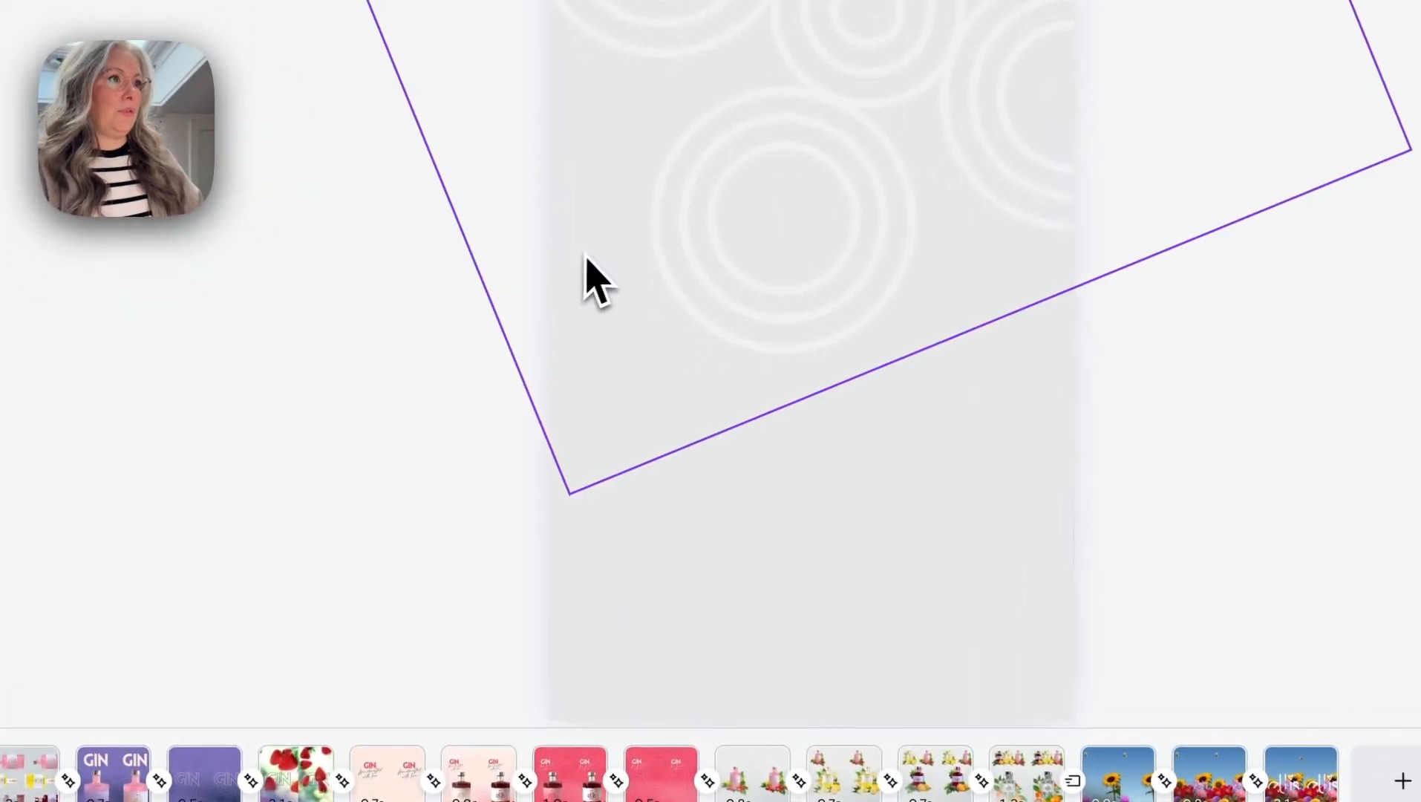
{"action": "left_click", "coordinate": [586, 258]}
{"action": "left_click", "coordinate": [474, 355]}
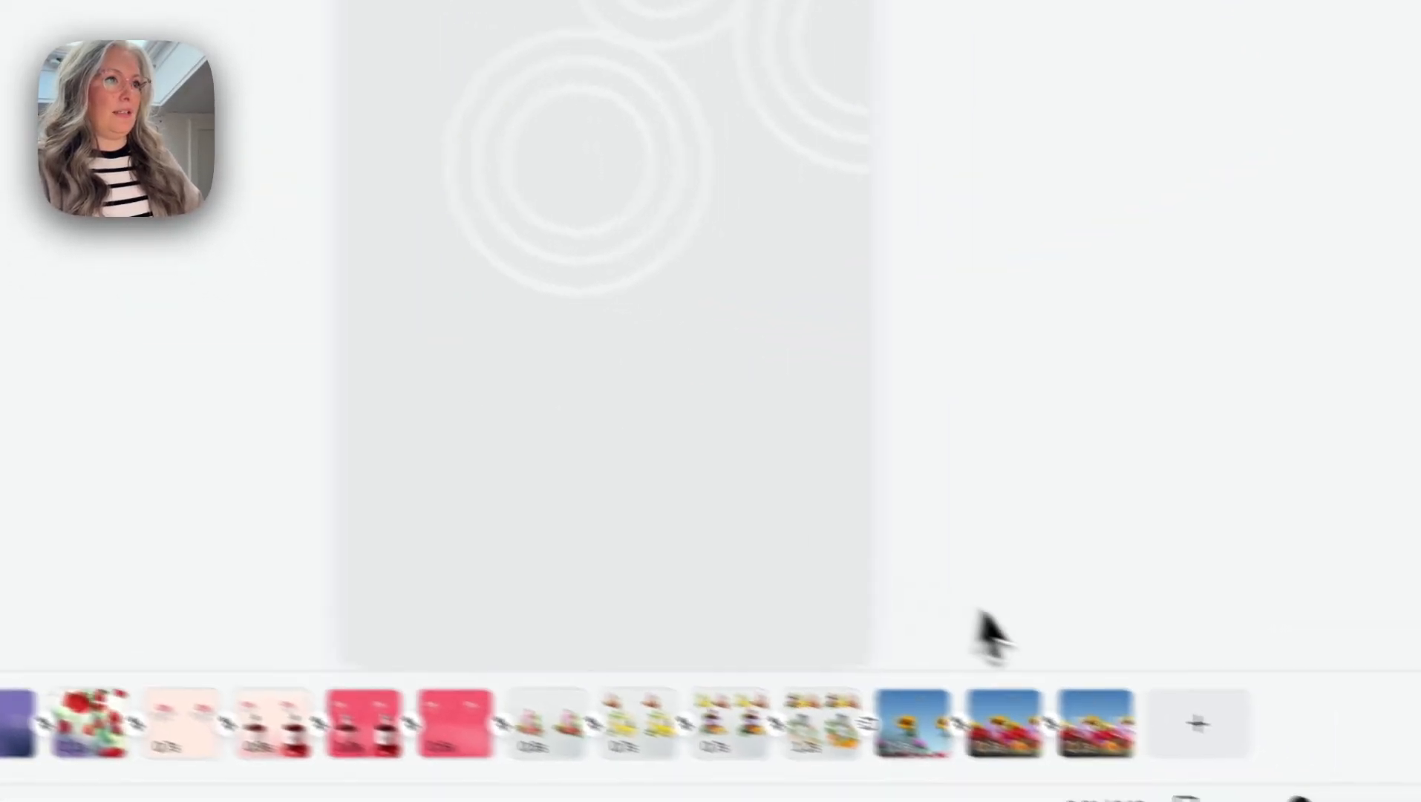
{"action": "left_click_drag", "start_coordinate": [1188, 662], "coordinate": [906, 546]}
{"action": "left_click_drag", "start_coordinate": [712, 454], "coordinate": [600, 453]}
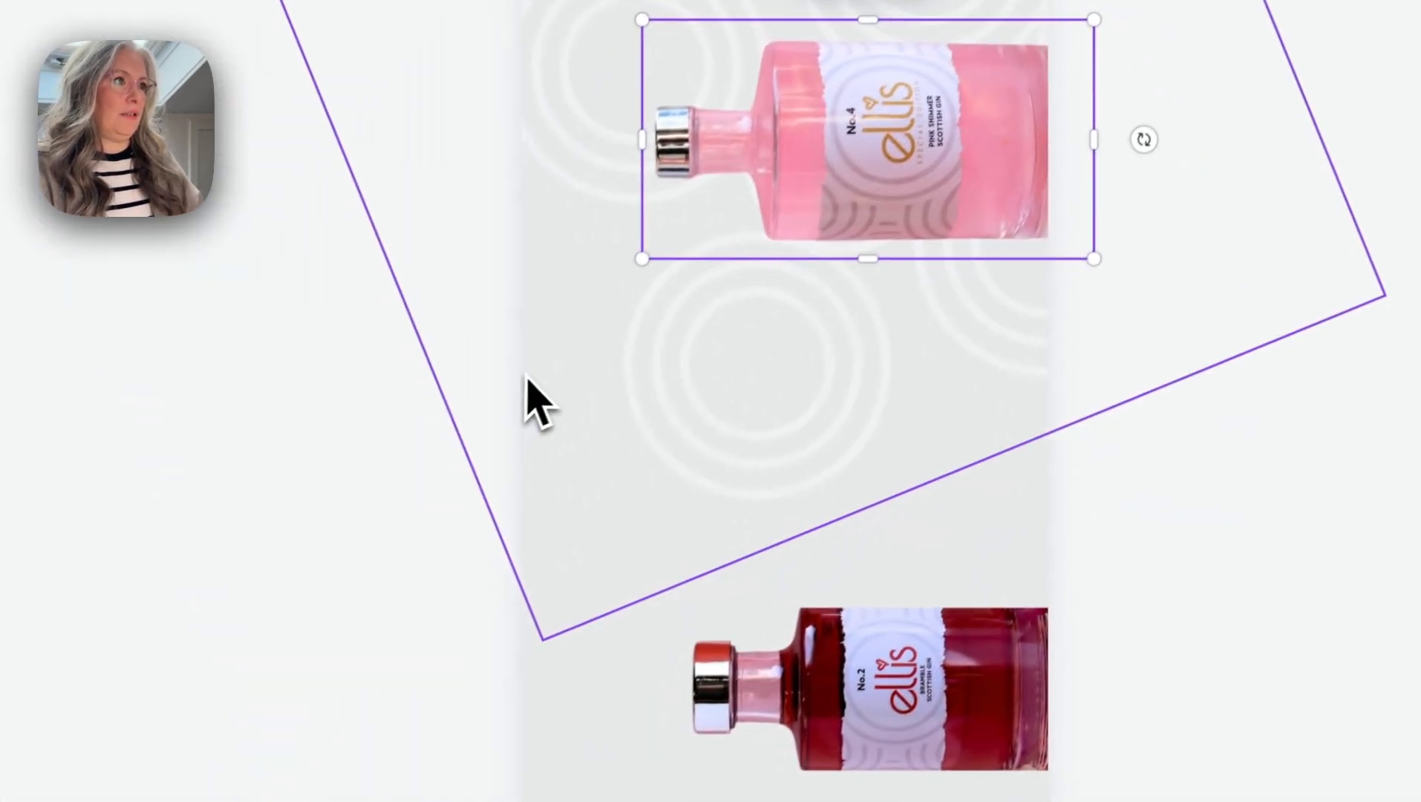
{"action": "left_click_drag", "start_coordinate": [533, 384], "coordinate": [913, 374]}
{"action": "left_click", "coordinate": [593, 699]}
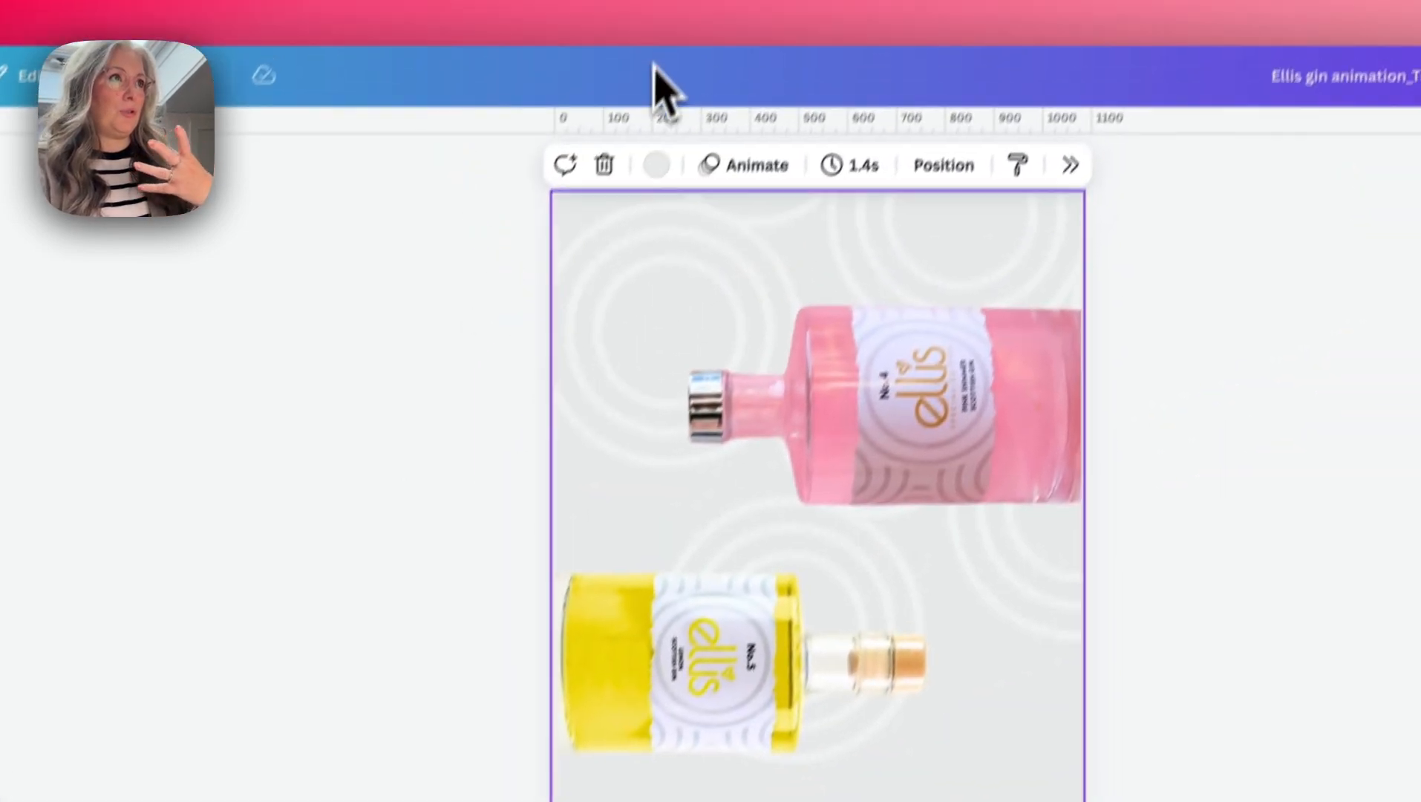
- Change the duplicated page's background to the darker grey document colour and make its circle pattern more transparent
{"action": "left_click", "coordinate": [632, 206]}
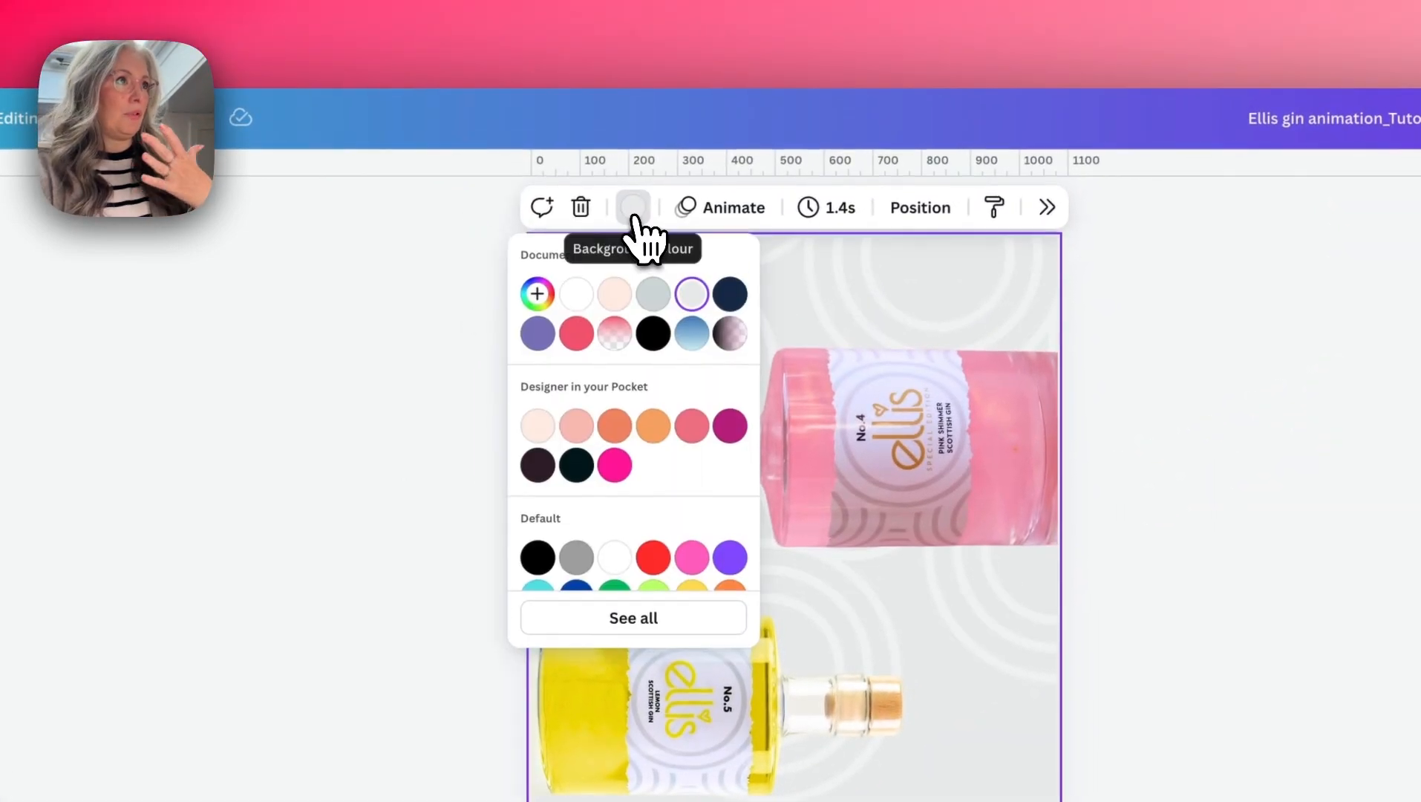
{"action": "left_click", "coordinate": [653, 294]}
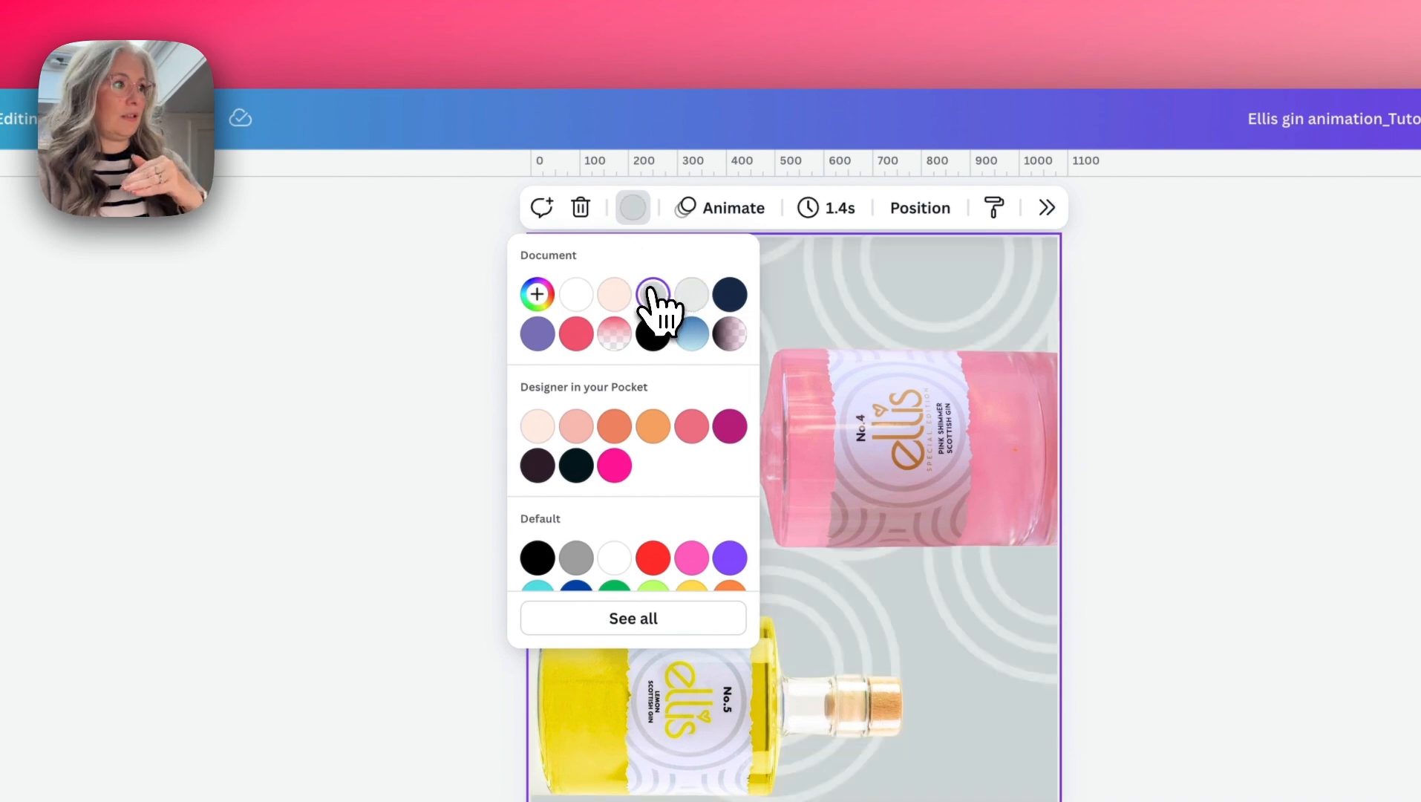
{"action": "left_click", "coordinate": [787, 356]}
{"action": "left_click", "coordinate": [654, 210]}
{"action": "left_click_drag", "start_coordinate": [603, 296], "coordinate": [577, 297]}
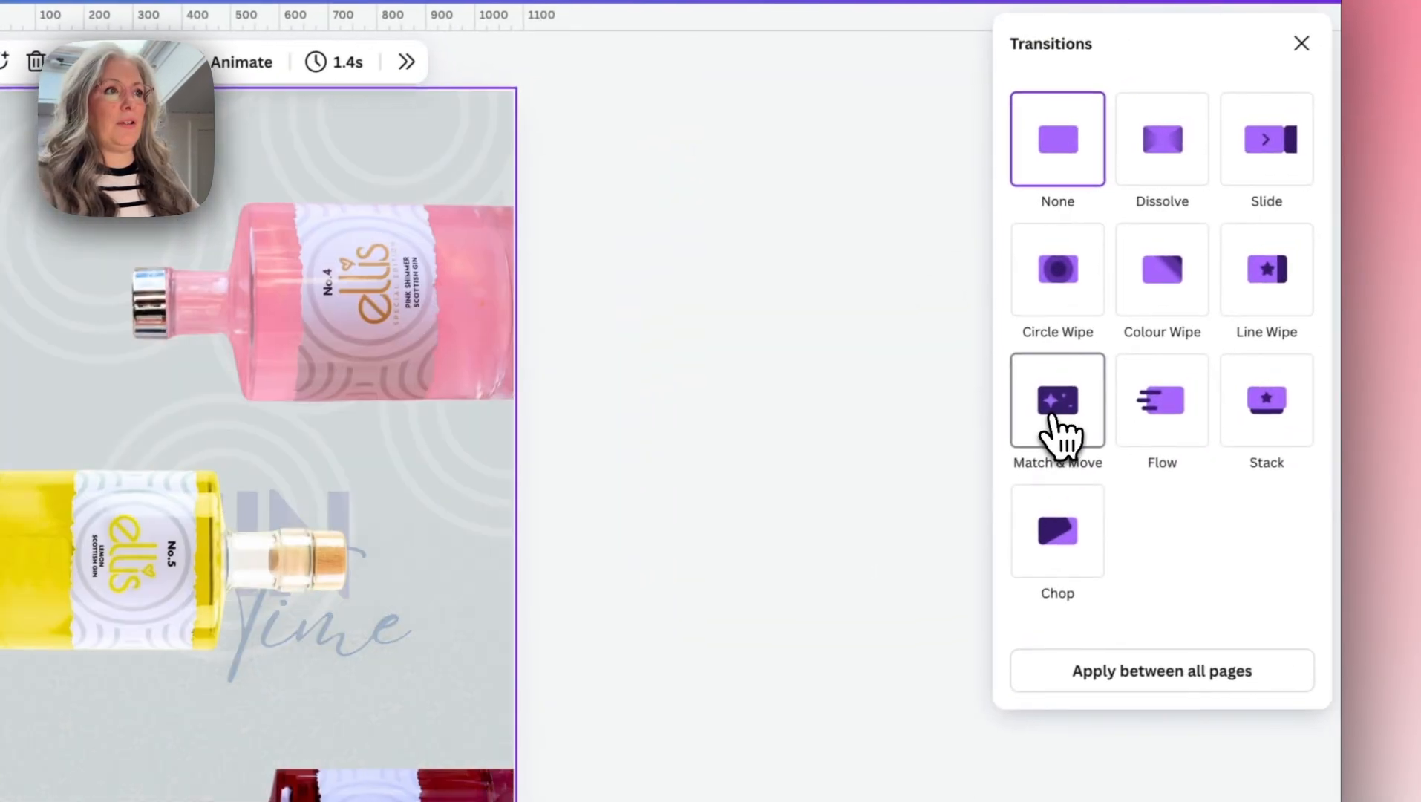
- Add a transition between the first two pages and duplicate the page showing the three bottles
{"action": "left_click", "coordinate": [1052, 415]}
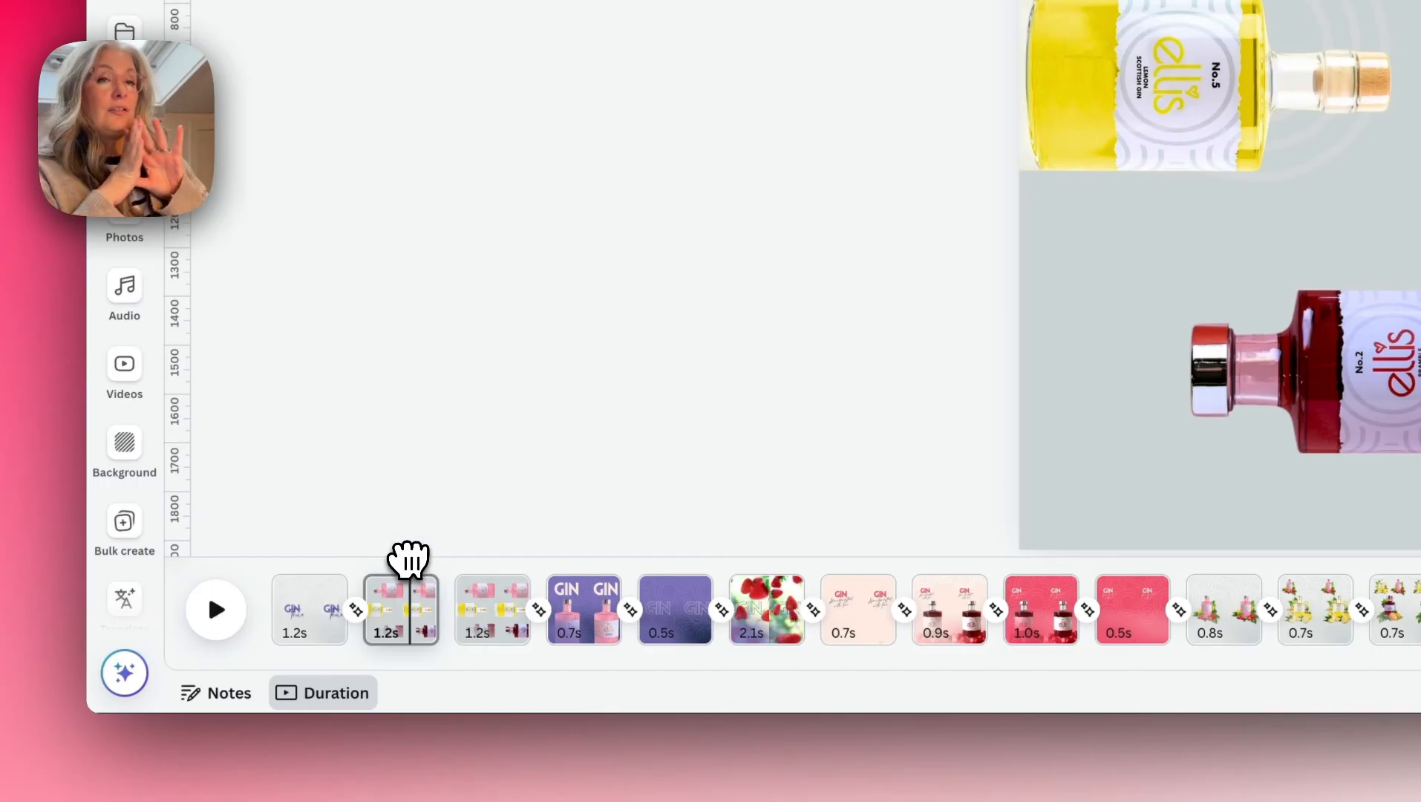
{"action": "right_click", "coordinate": [416, 605]}
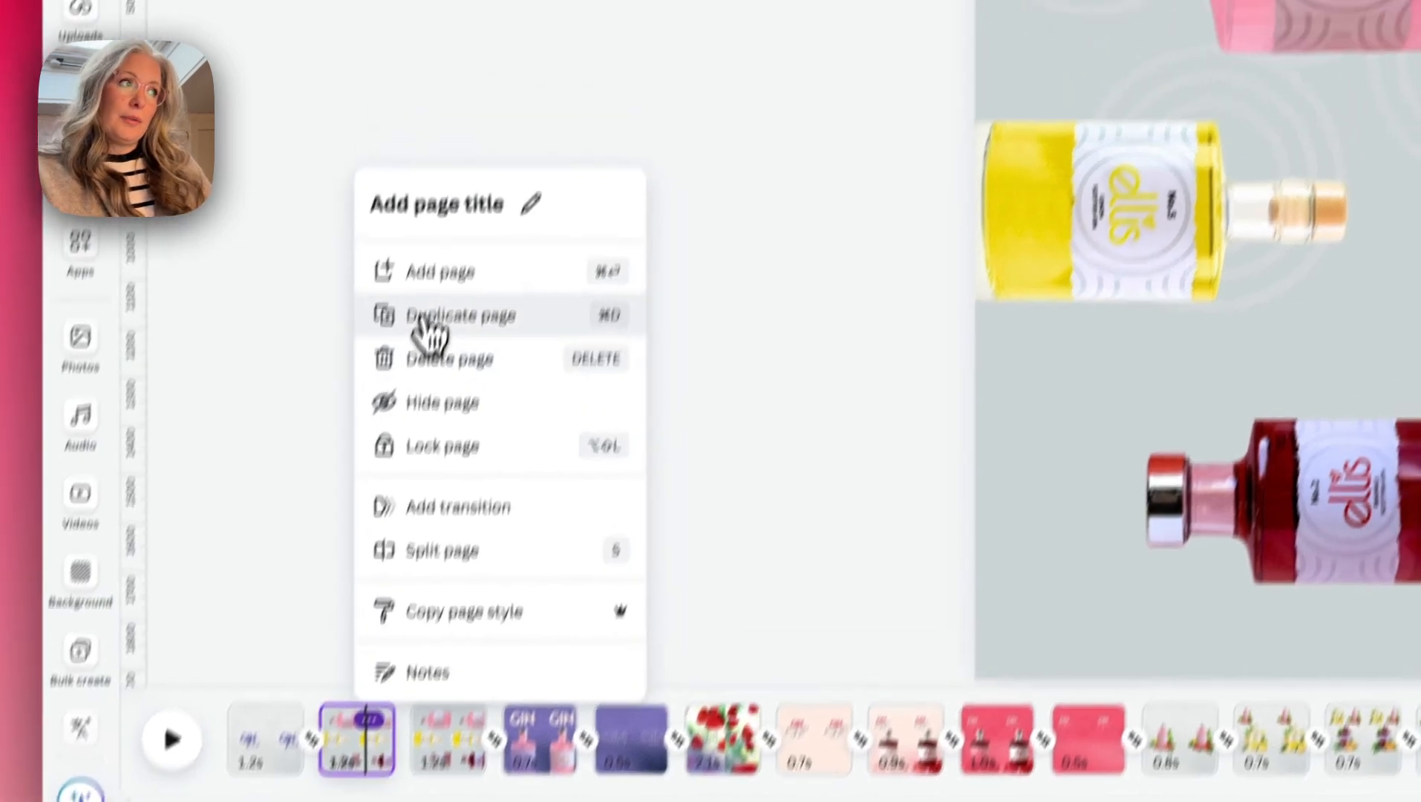
{"action": "left_click", "coordinate": [427, 318]}
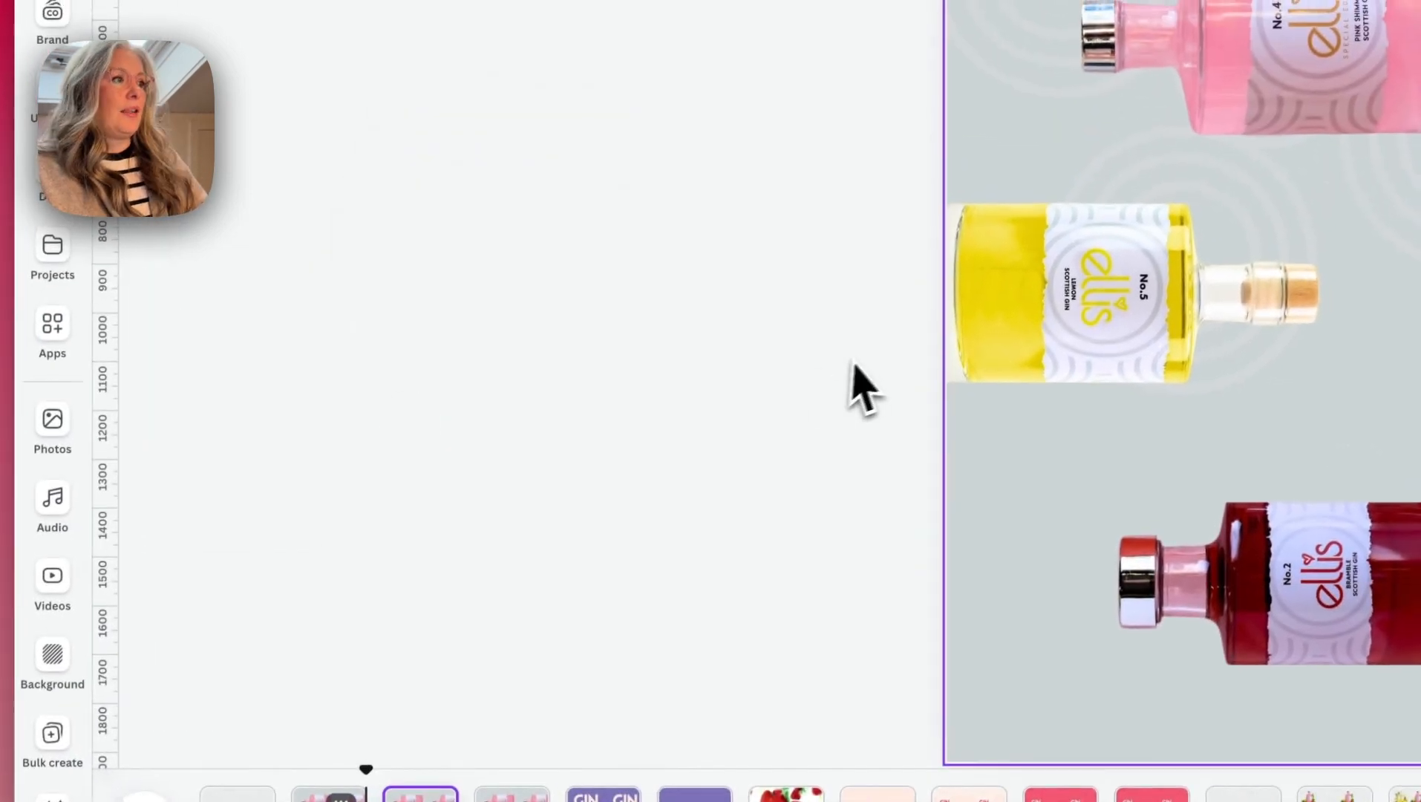
- Delete the lemon and bramble bottles from the new duplicate page
{"action": "left_click", "coordinate": [1110, 241]}
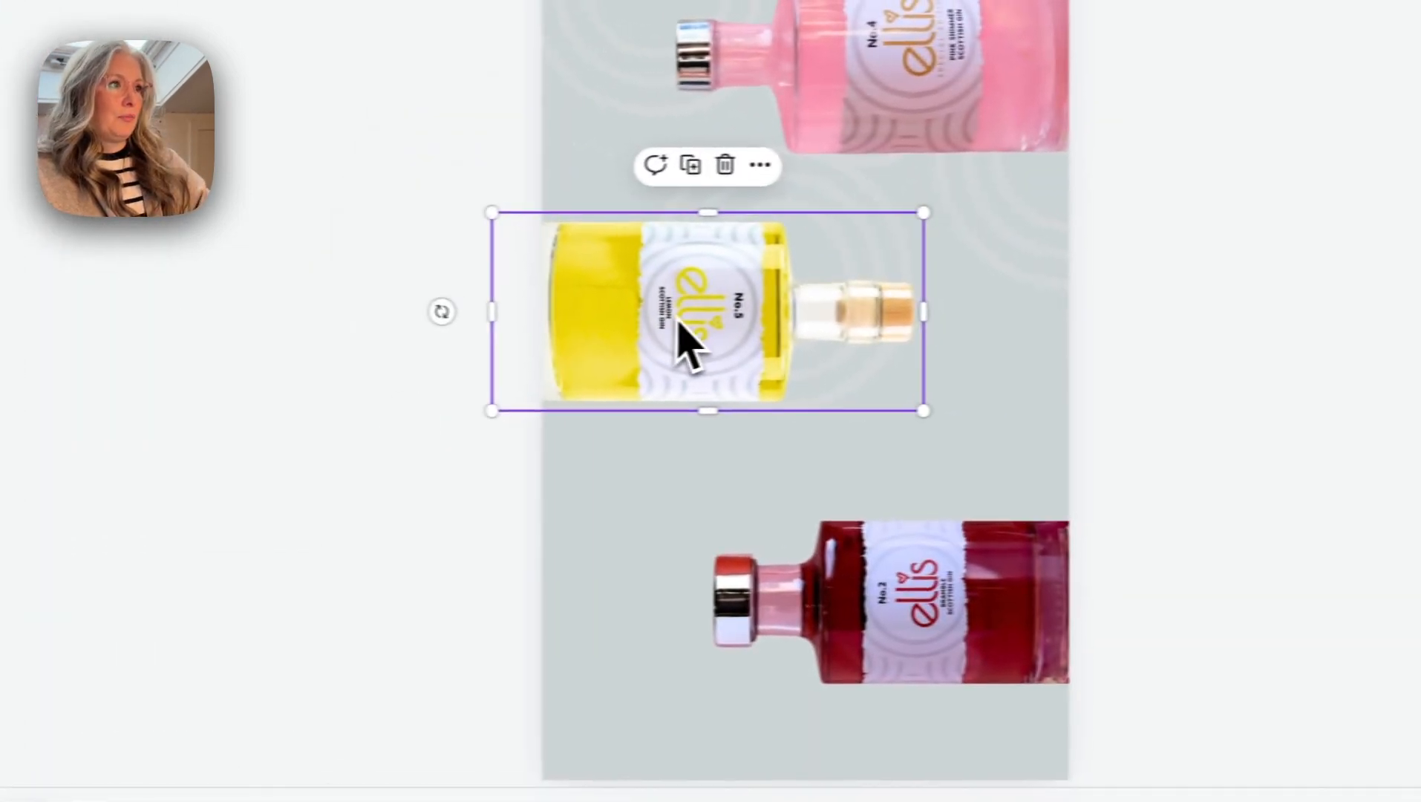
{"action": "key", "text": "Delete"}
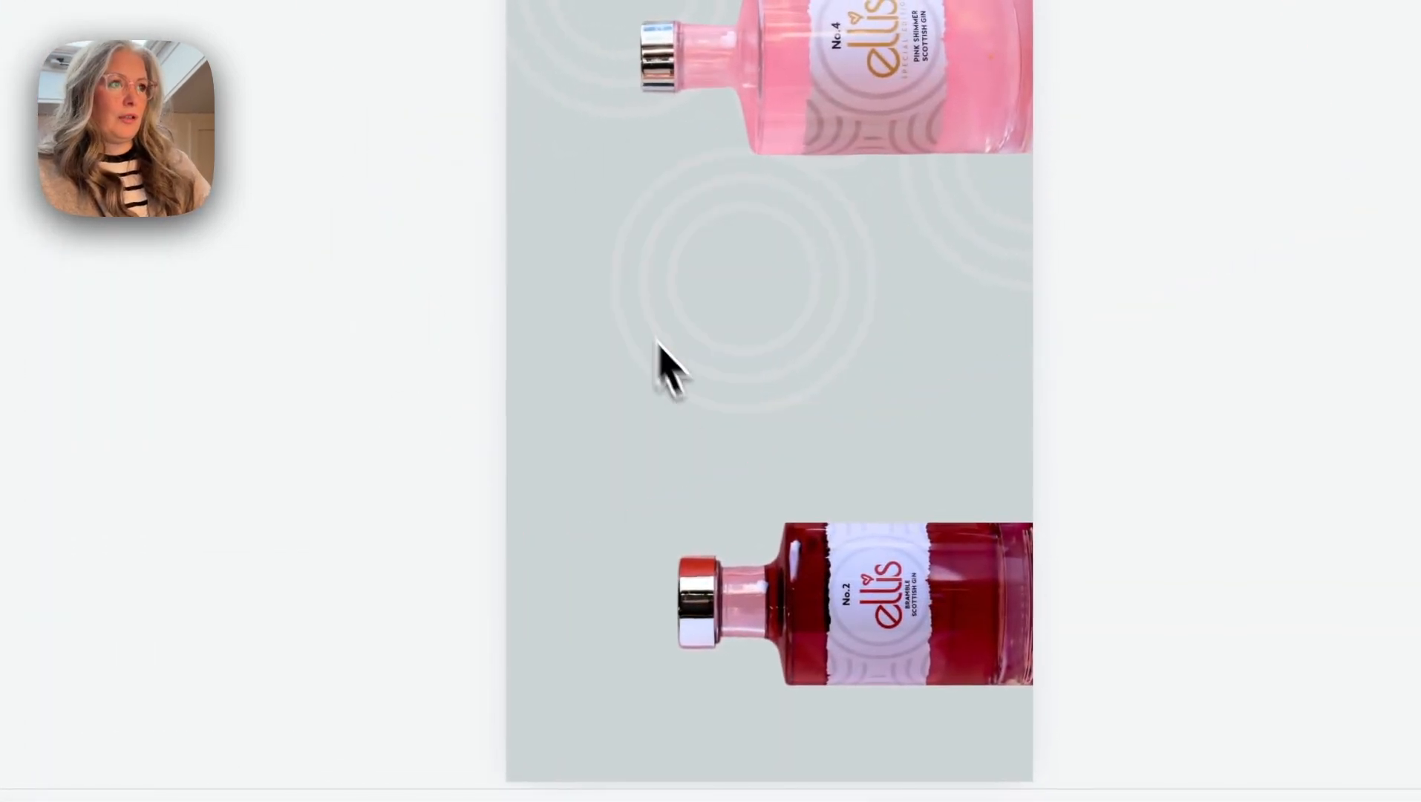
{"action": "left_click", "coordinate": [908, 558]}
{"action": "key", "text": "Delete"}
- Stand the remaining pink bottle upright, enlarge it and position it in the lower middle of the page
{"action": "left_click", "coordinate": [842, 107]}
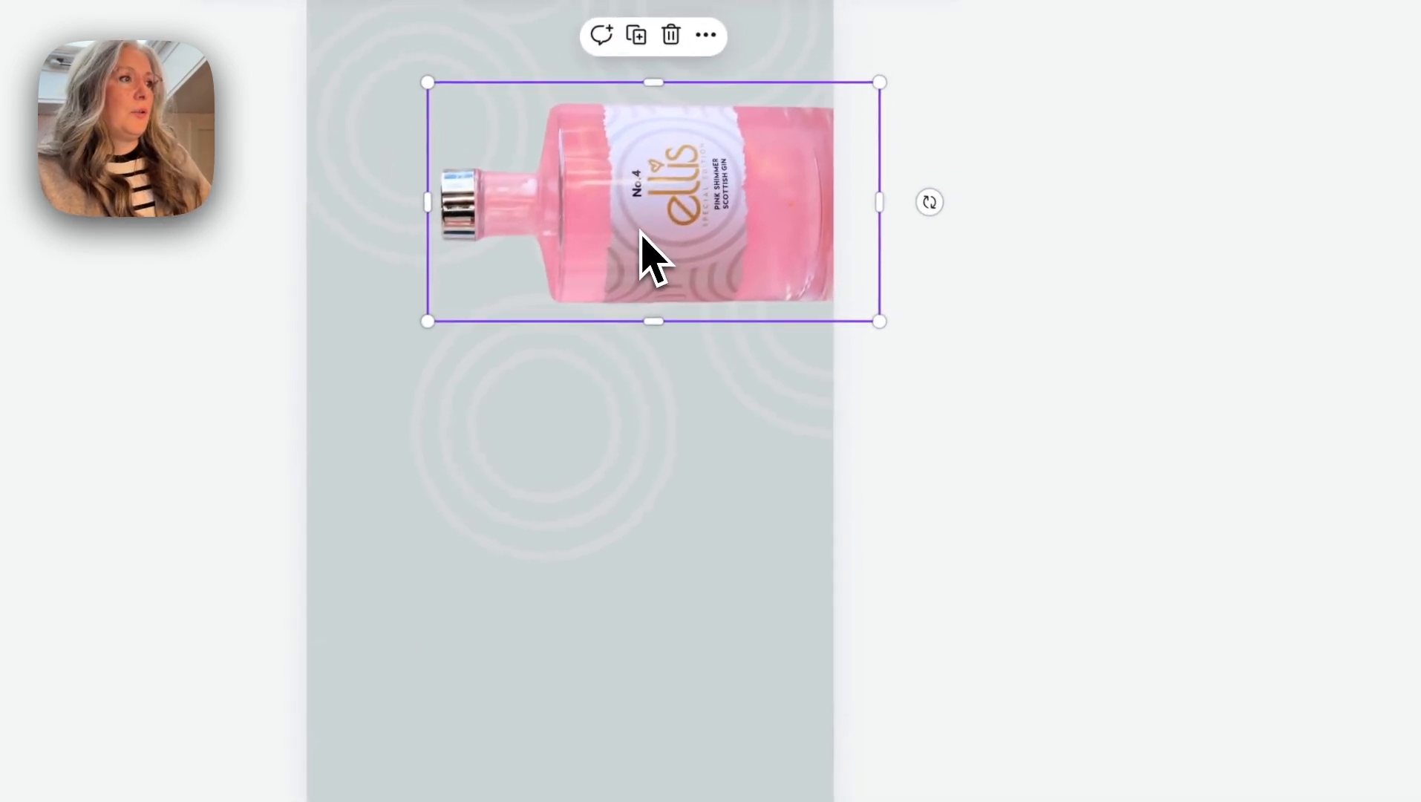
{"action": "left_click_drag", "start_coordinate": [929, 218], "coordinate": [657, 398]}
{"action": "left_click_drag", "start_coordinate": [646, 228], "coordinate": [606, 596]}
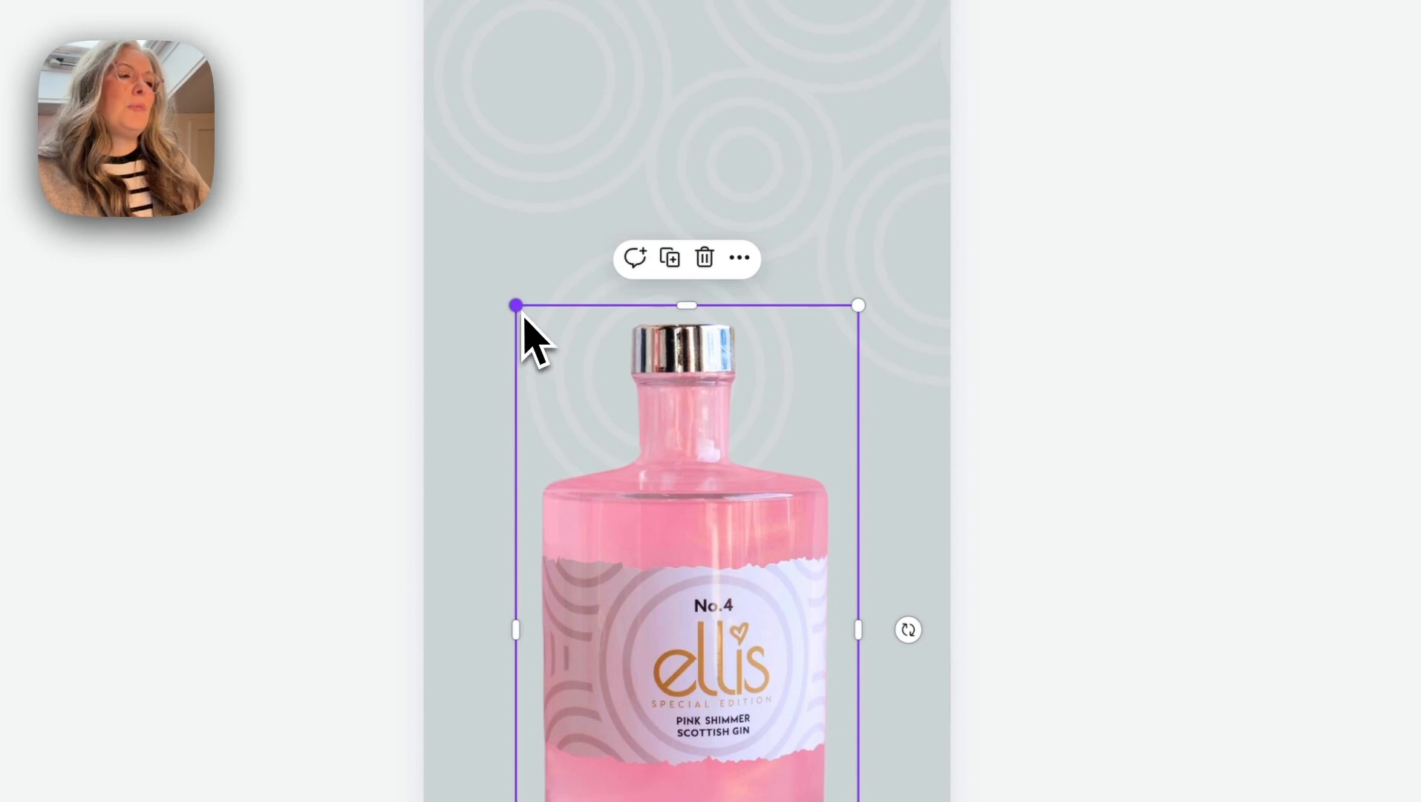
- Enlarge the pink bottle slightly, reposition it, and set the page background to the purple document colour
{"action": "mouse_move", "coordinate": [518, 304]}
{"action": "left_mouse_down"}
{"action": "mouse_move", "coordinate": [486, 266]}
{"action": "mouse_move", "coordinate": [519, 312]}
{"action": "mouse_move", "coordinate": [490, 270]}
{"action": "mouse_move", "coordinate": [506, 285]}
{"action": "left_mouse_up"}
{"action": "mouse_move", "coordinate": [687, 520]}
{"action": "left_mouse_down"}
{"action": "mouse_move", "coordinate": [676, 517]}
{"action": "mouse_move", "coordinate": [691, 508]}
{"action": "left_mouse_up"}
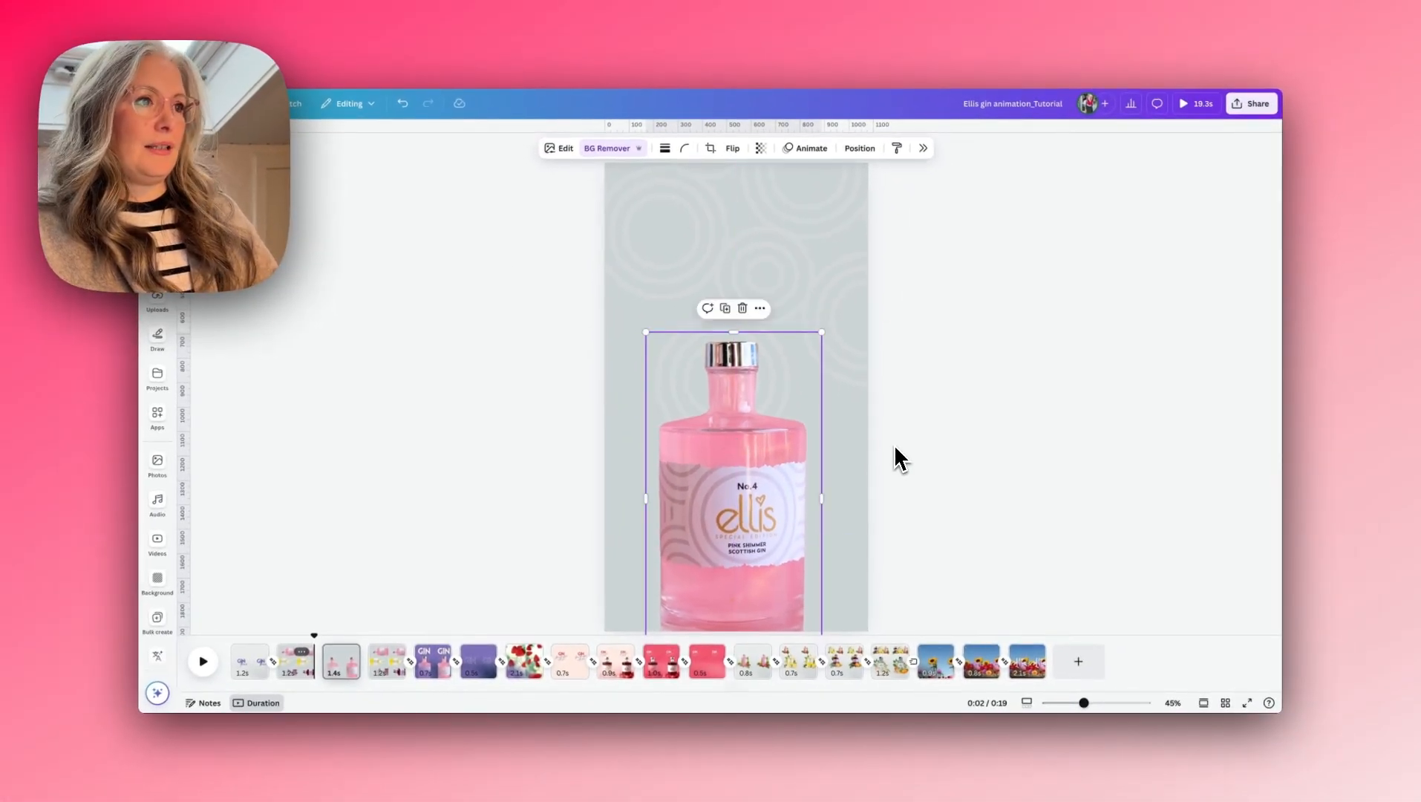
{"action": "left_click", "coordinate": [847, 458]}
{"action": "left_click", "coordinate": [655, 148]}
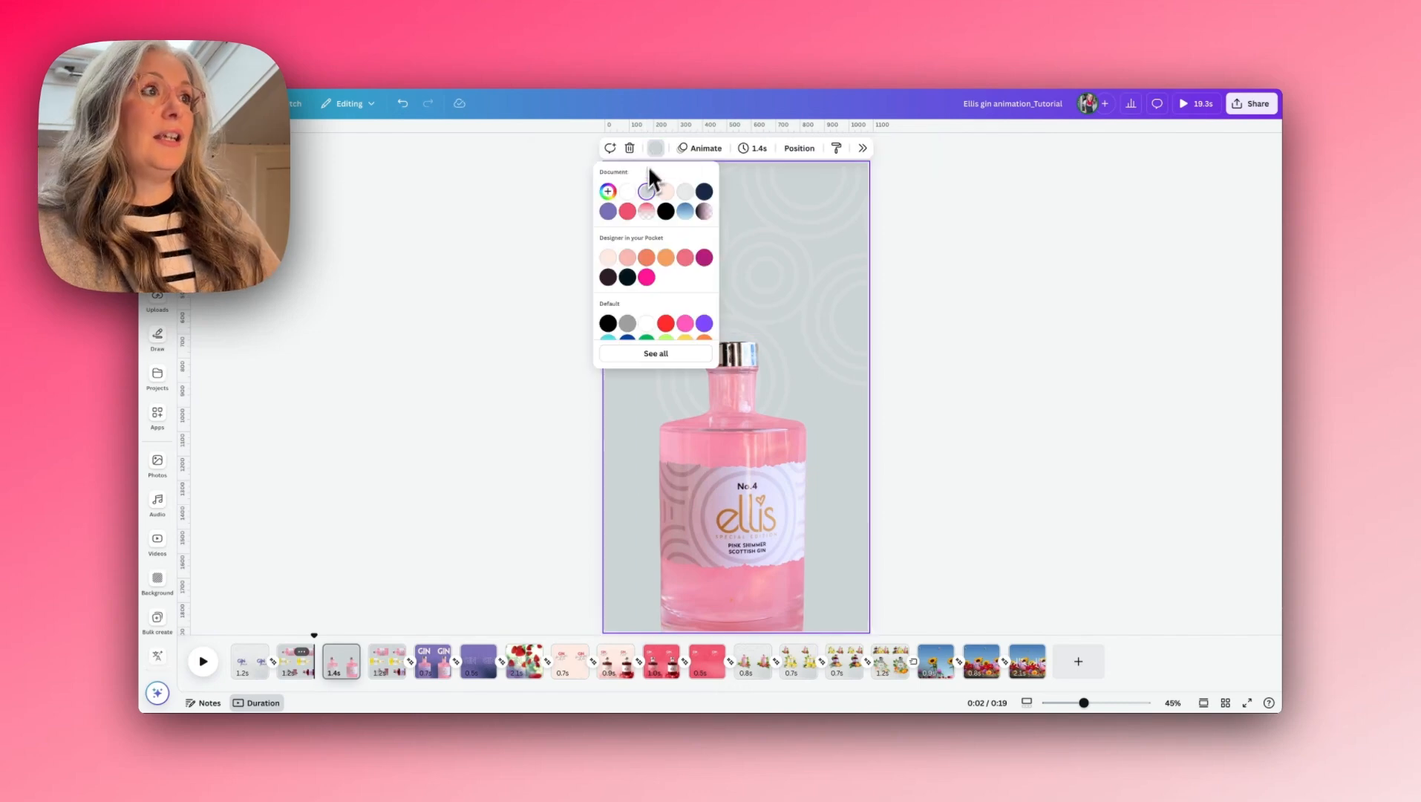
{"action": "left_click", "coordinate": [609, 212]}
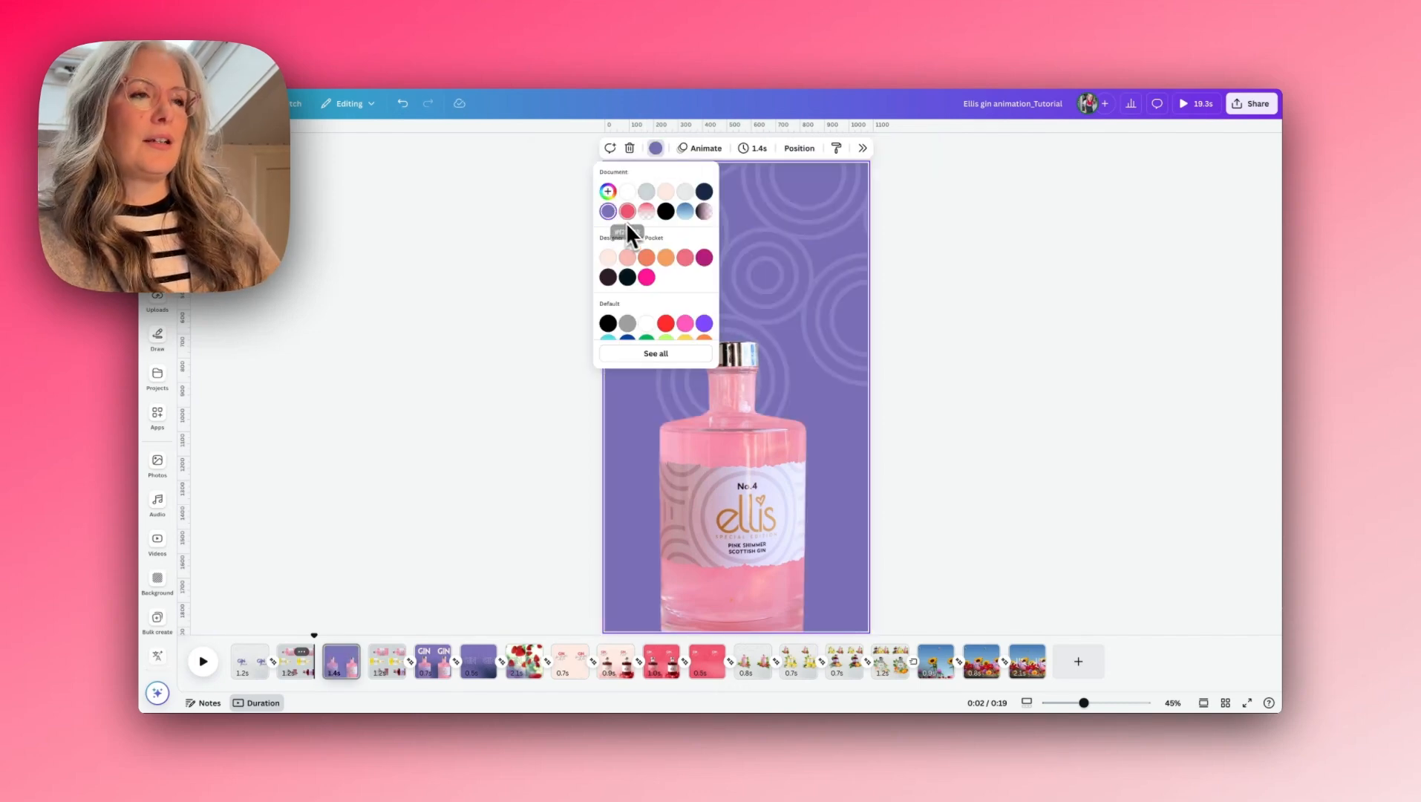
{"action": "left_click", "coordinate": [927, 292]}
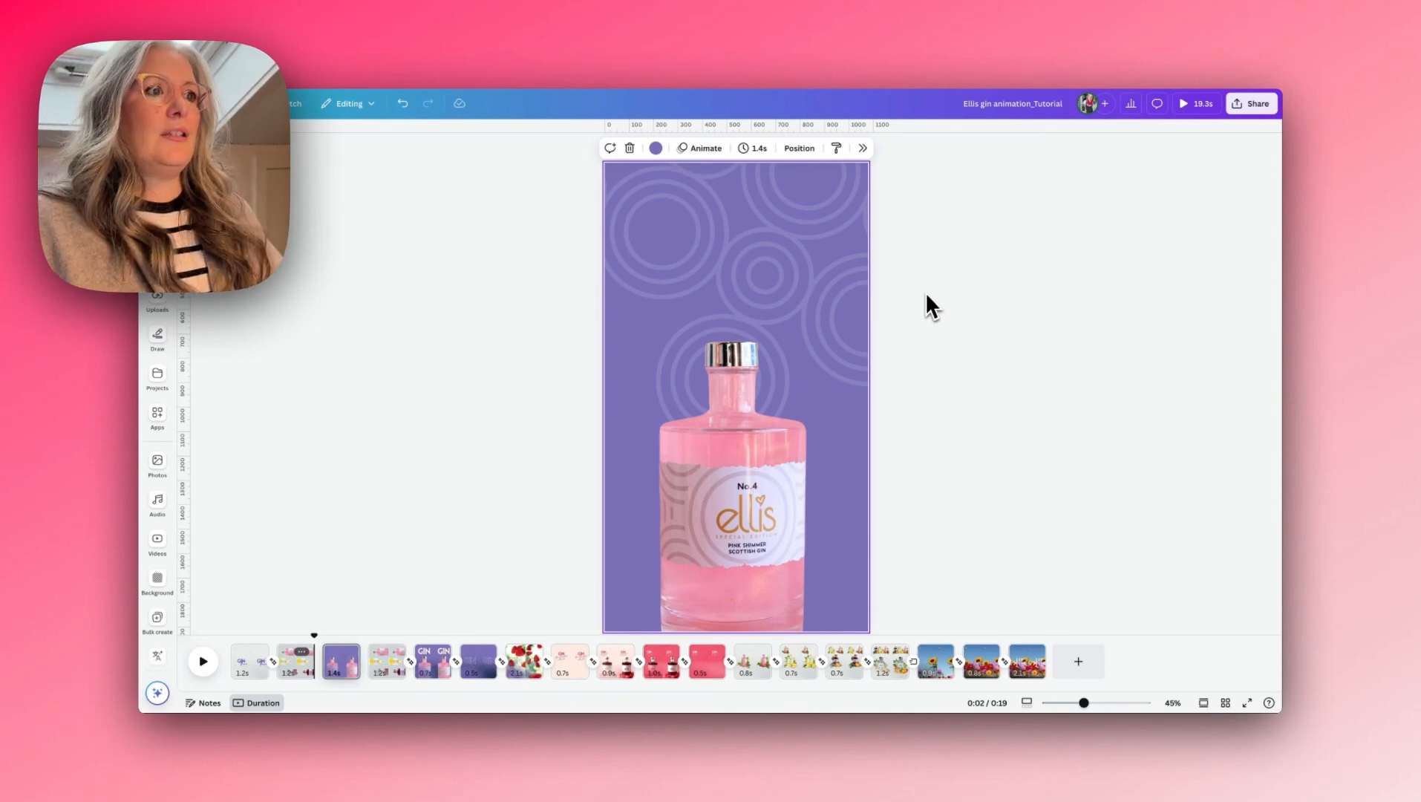
- Centre the pink bottle horizontally, and rotate and reposition the circle pattern behind it
{"action": "left_click", "coordinate": [735, 468]}
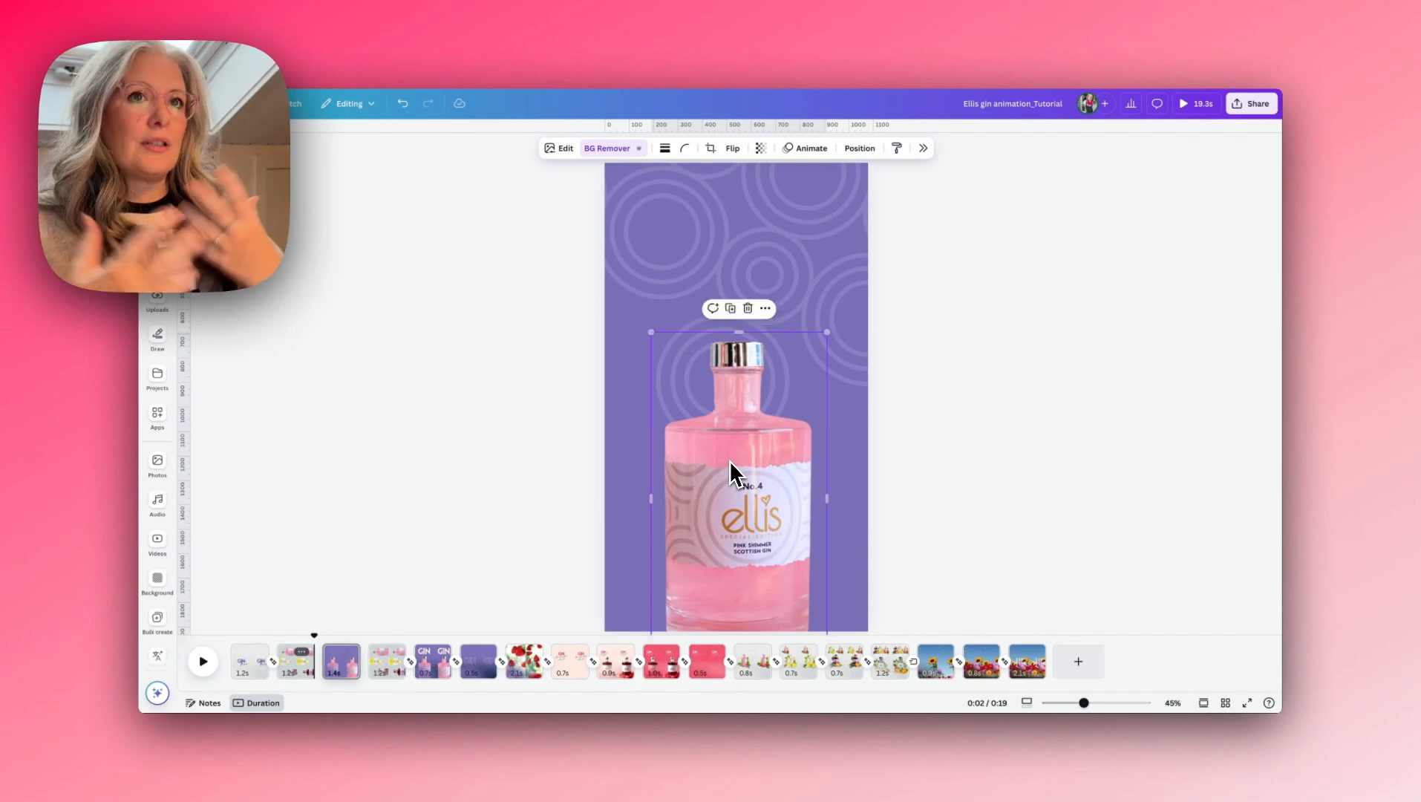
{"action": "left_click", "coordinate": [616, 516]}
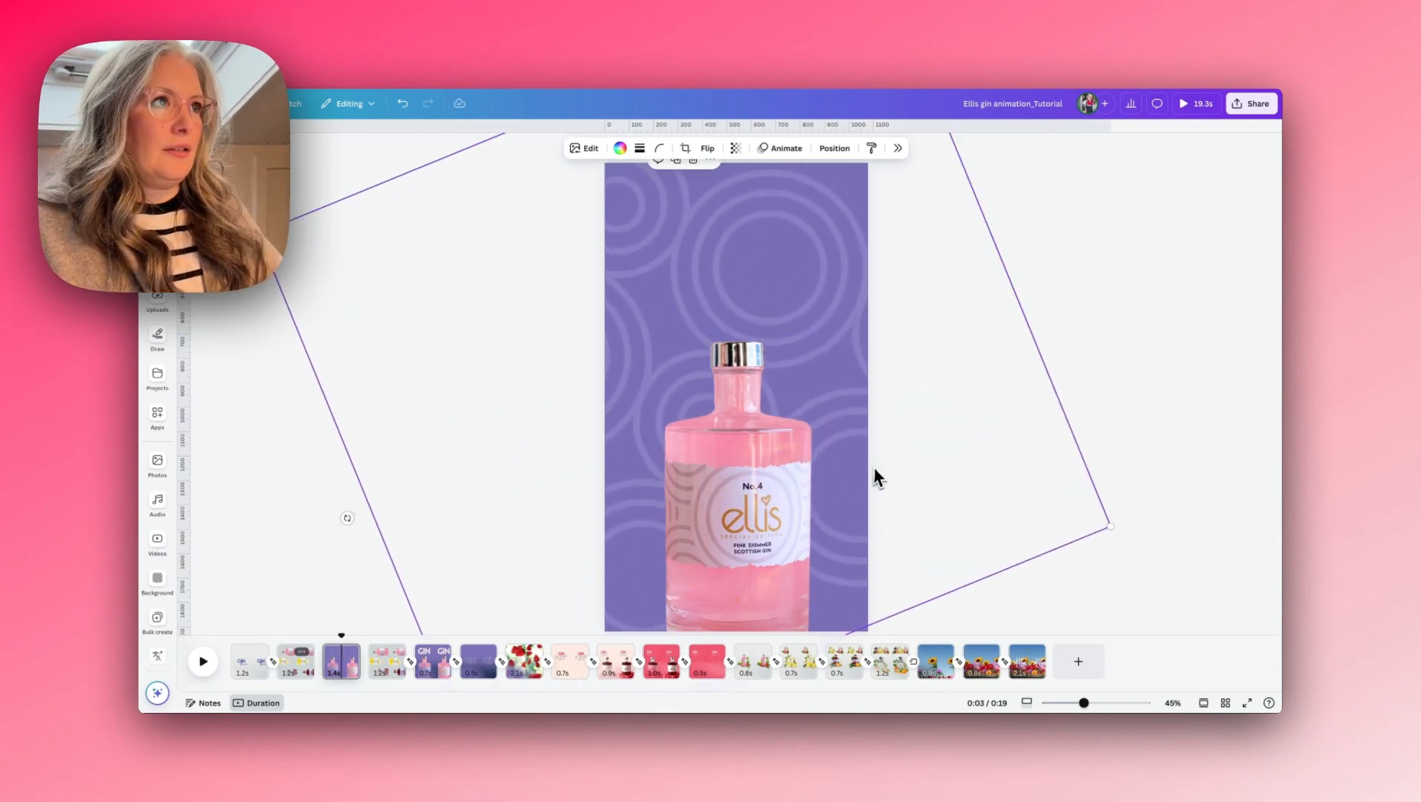
{"action": "left_click_drag", "start_coordinate": [875, 475], "coordinate": [865, 457]}
{"action": "left_click", "coordinate": [1067, 390]}
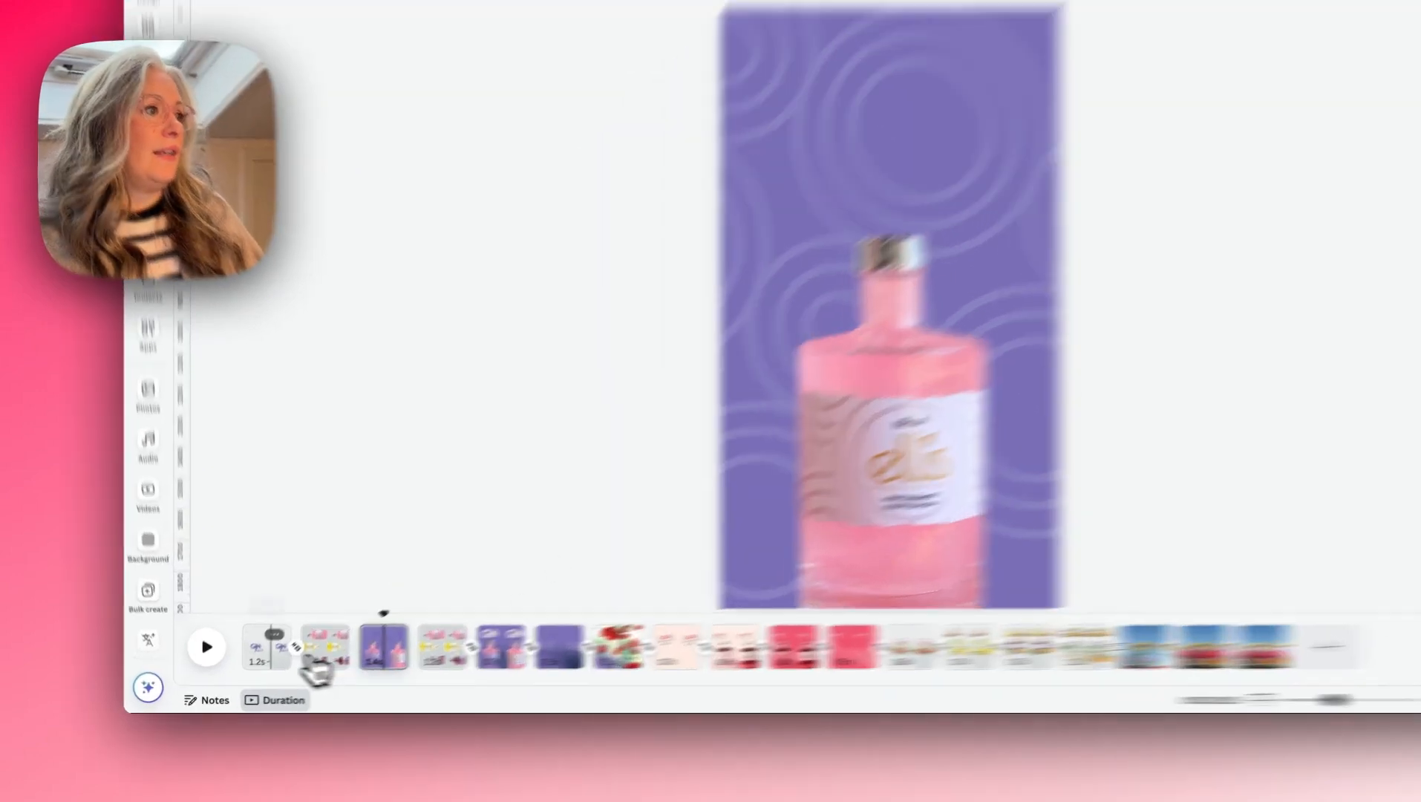
- Copy the GIN text from the first page onto the purple page above the bottle, and colour it pale pink
{"action": "left_click", "coordinate": [249, 663]}
{"action": "left_click", "coordinate": [1221, 63]}
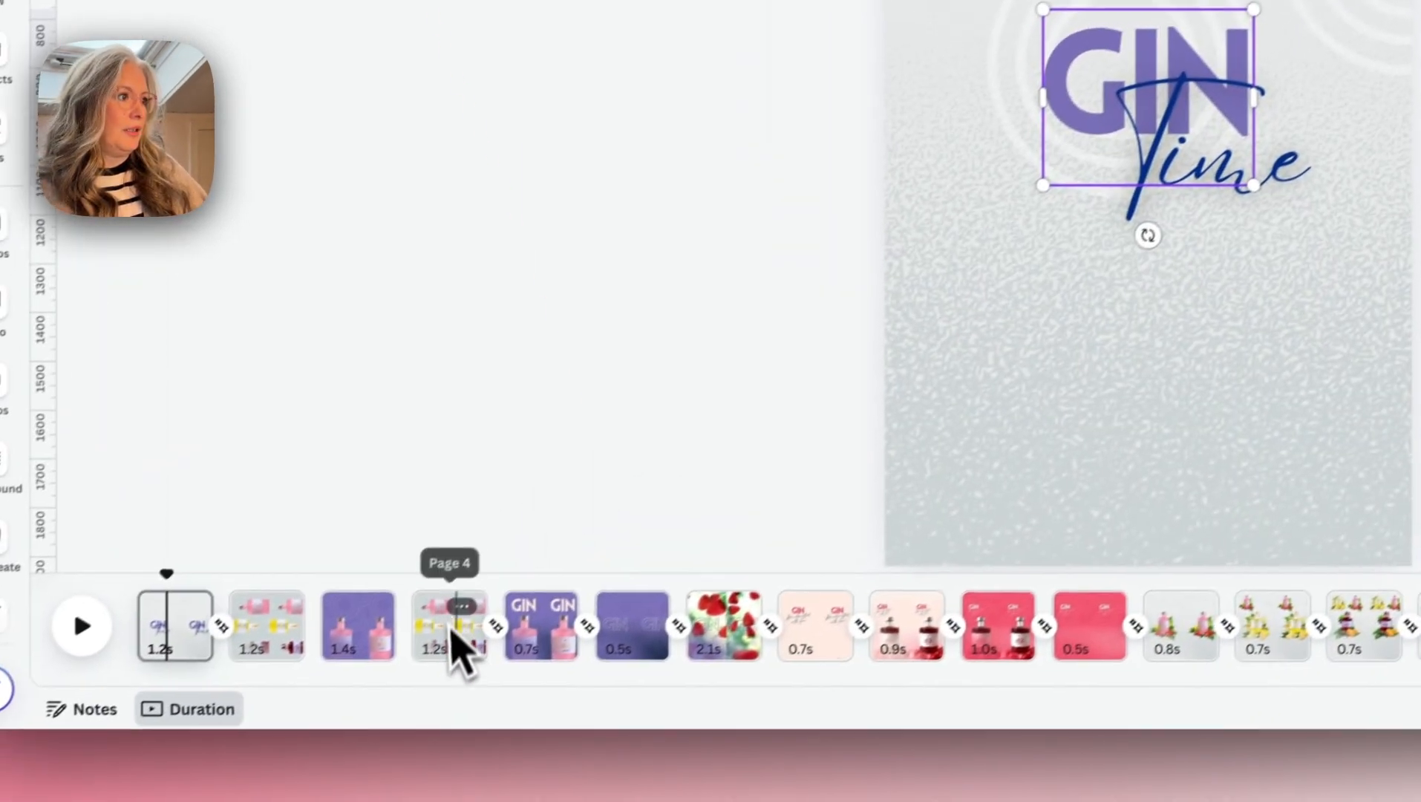
{"action": "left_click", "coordinate": [562, 638]}
{"action": "key", "text": "super+v"}
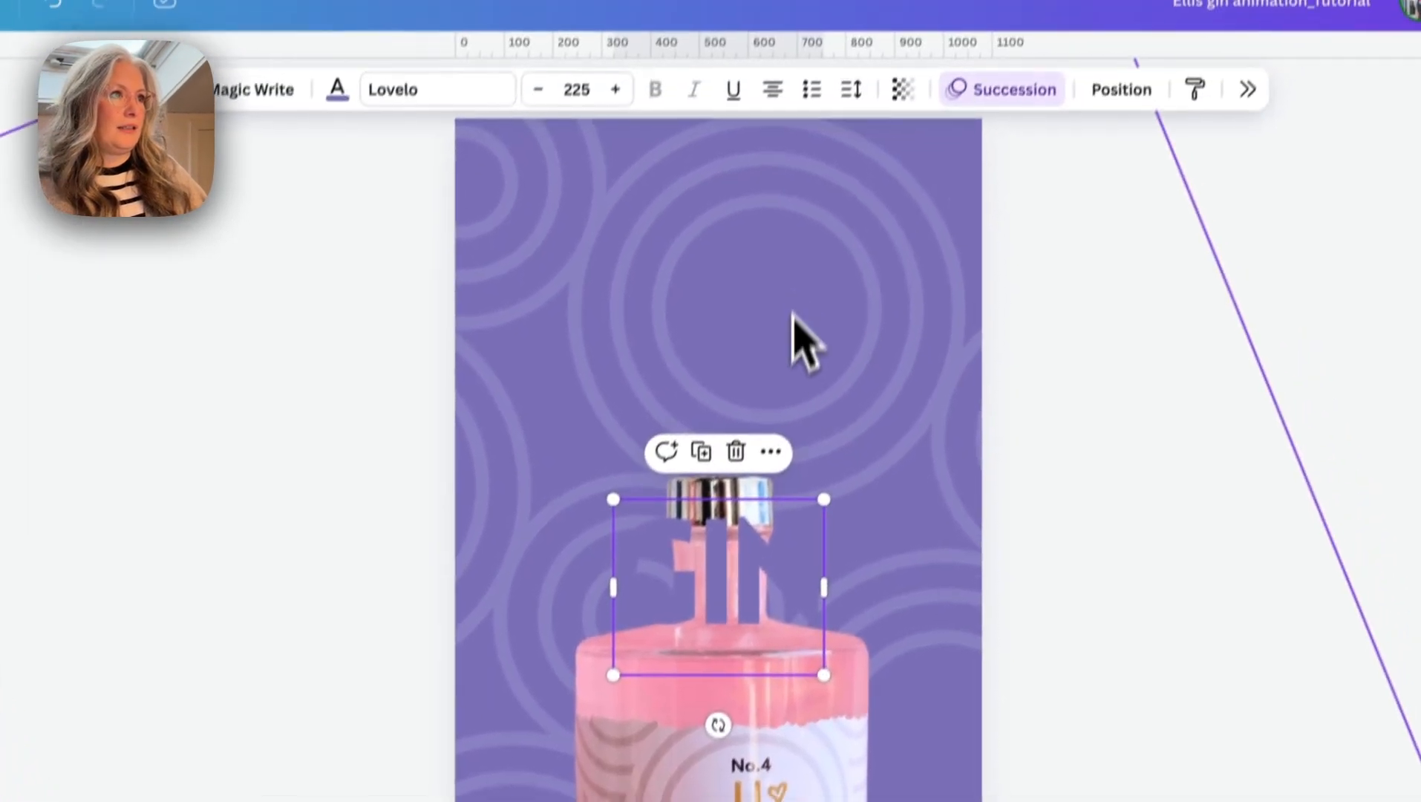
{"action": "left_click_drag", "start_coordinate": [730, 588], "coordinate": [733, 336]}
{"action": "left_click", "coordinate": [327, 124]}
{"action": "left_click", "coordinate": [347, 210]}
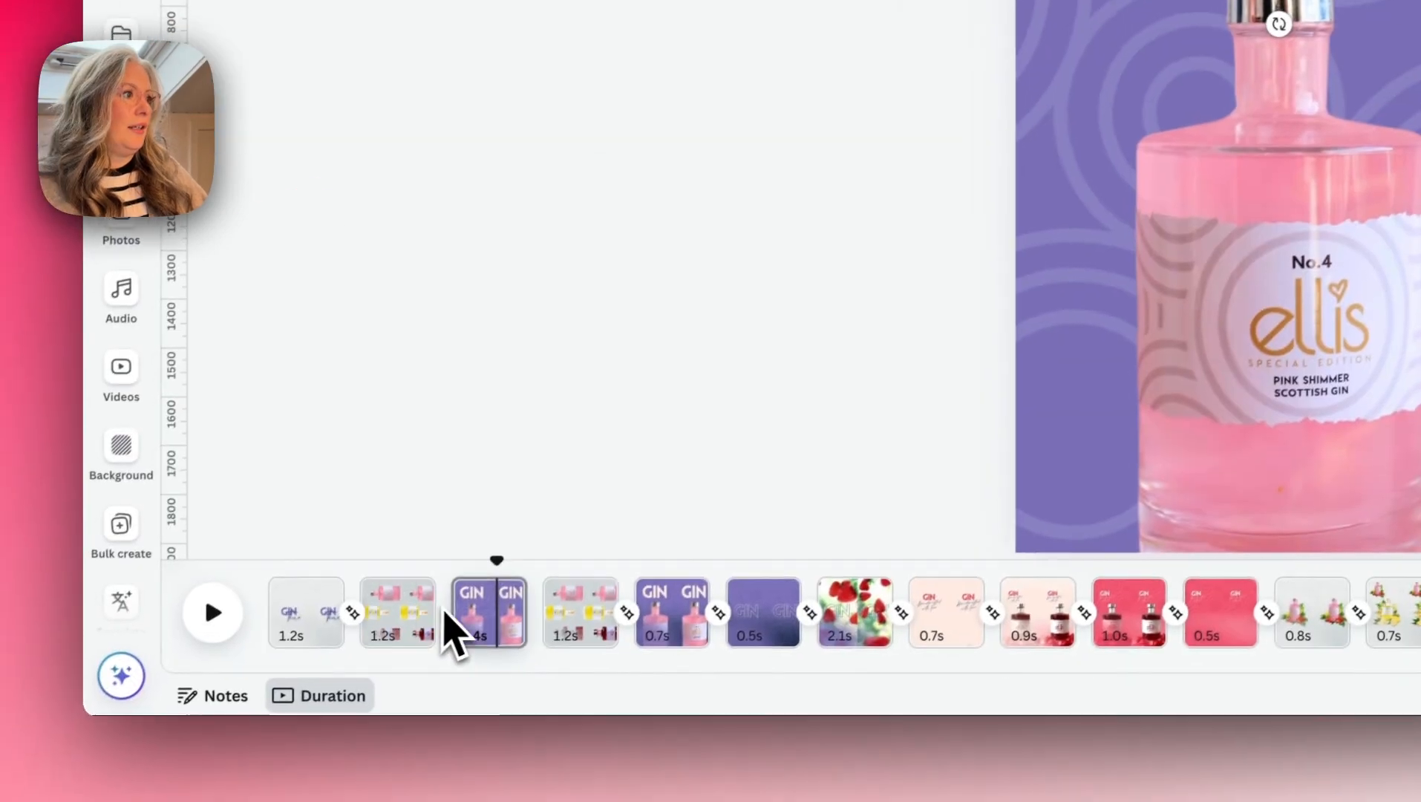
- Add a Match & Move transition between the three-bottle page and the purple page, and scrub through it to preview the animation
{"action": "mouse_move", "coordinate": [457, 594]}
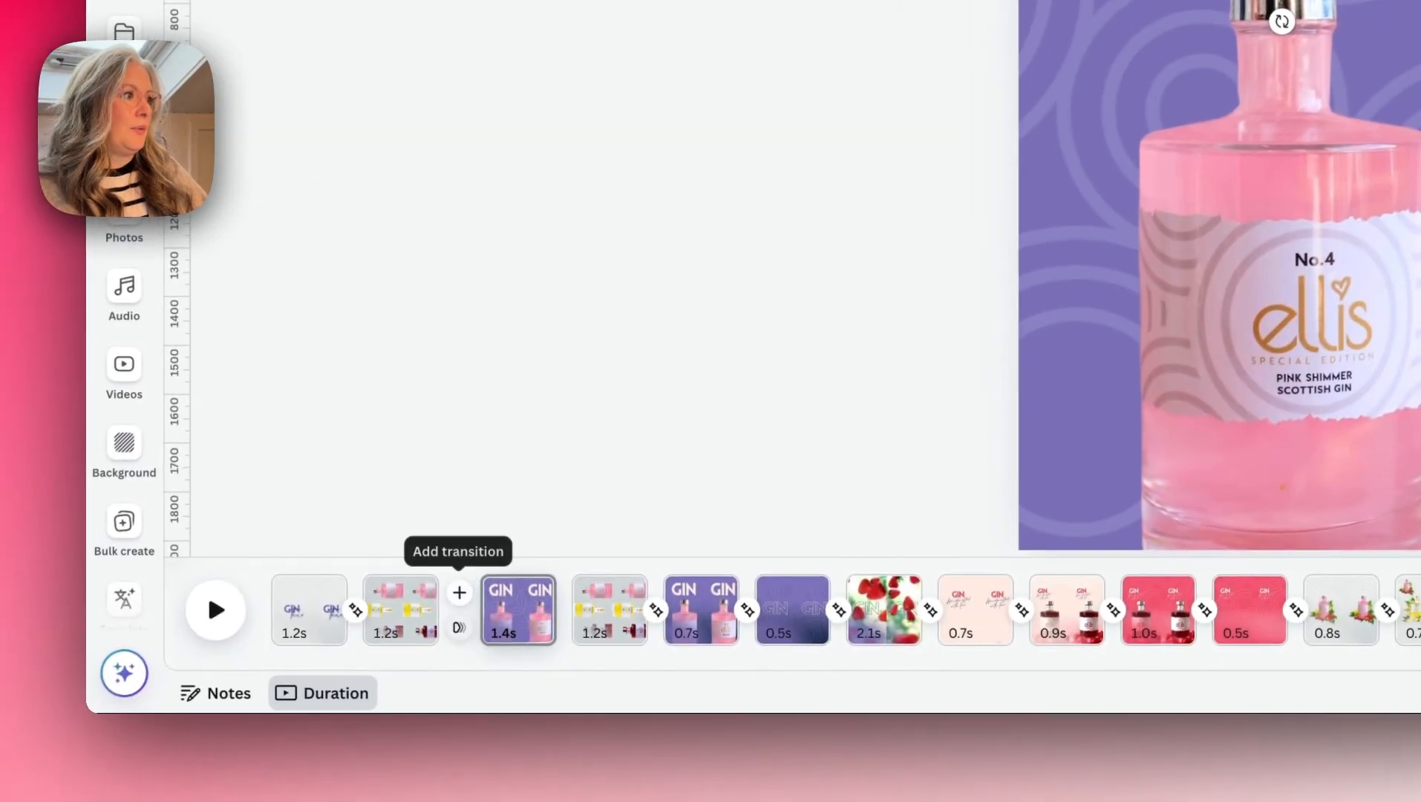
{"action": "left_click", "coordinate": [408, 628]}
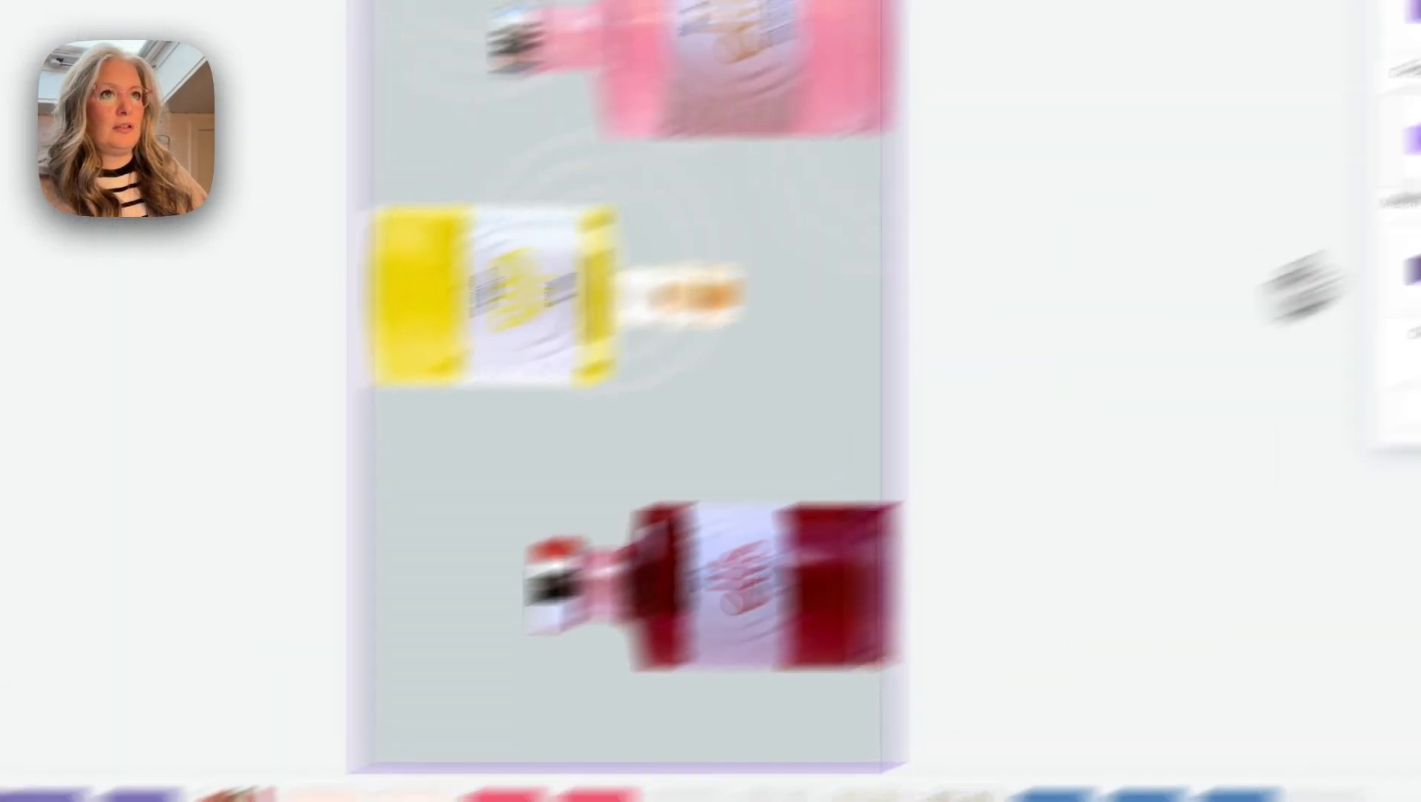
{"action": "left_click", "coordinate": [1084, 289]}
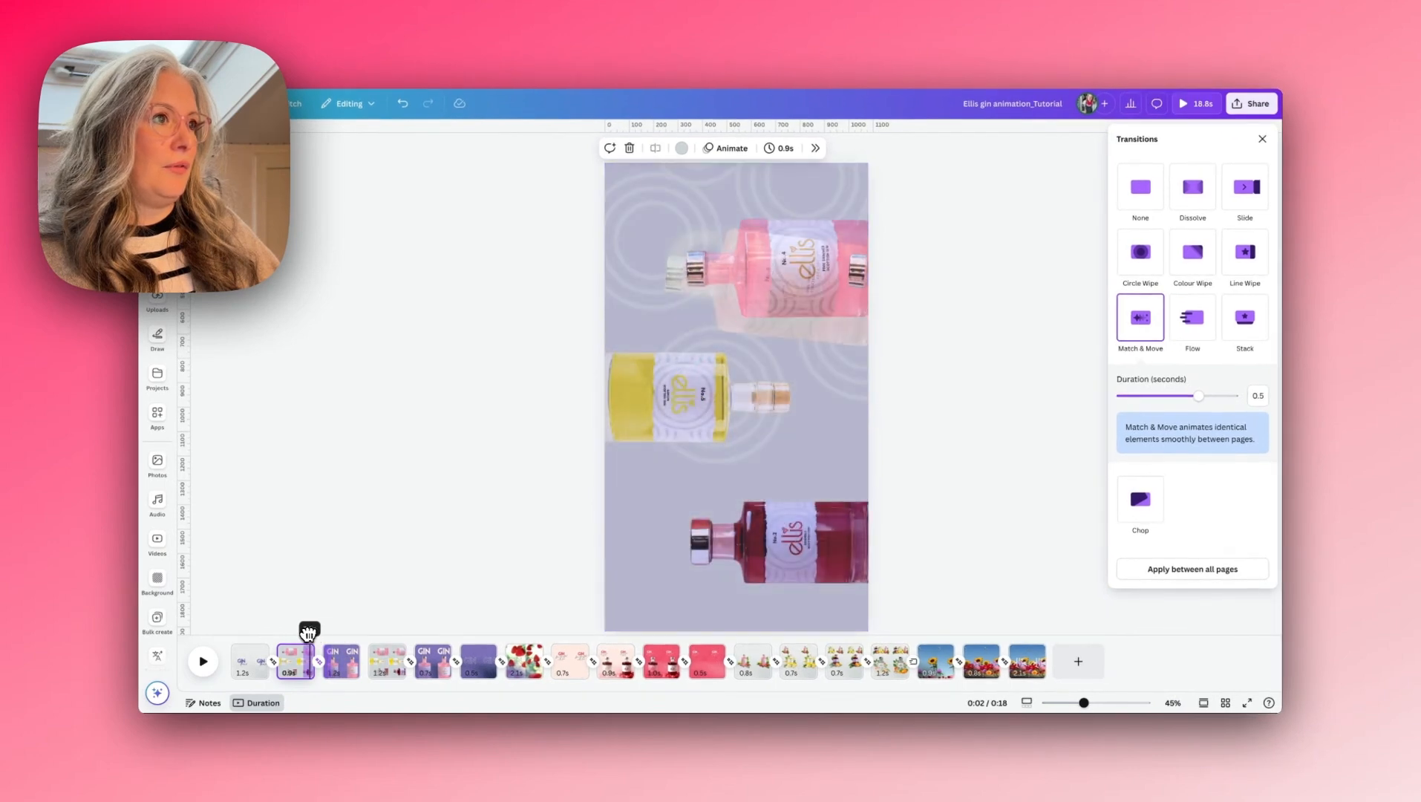
{"action": "left_click", "coordinate": [296, 640]}
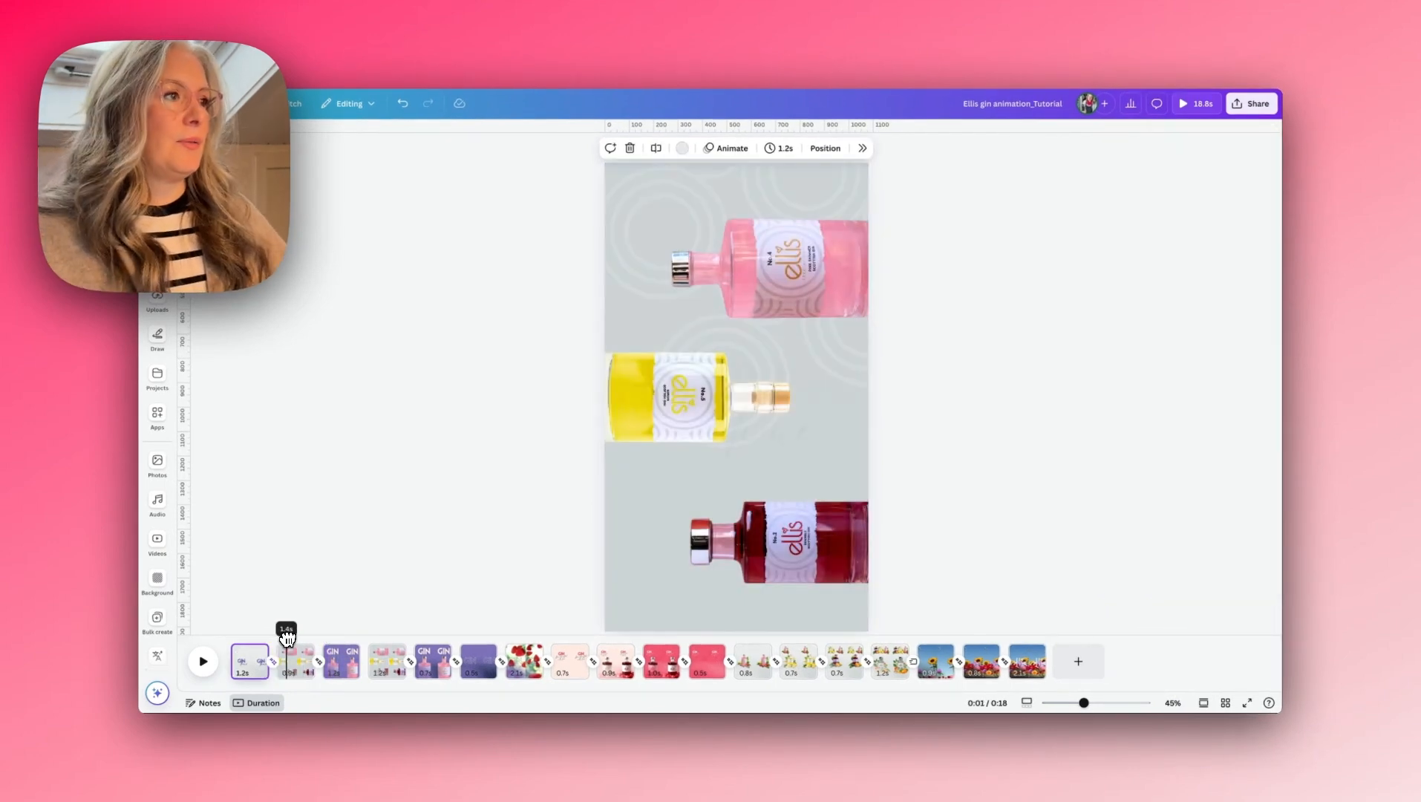
{"action": "left_click_drag", "start_coordinate": [287, 638], "coordinate": [331, 637]}
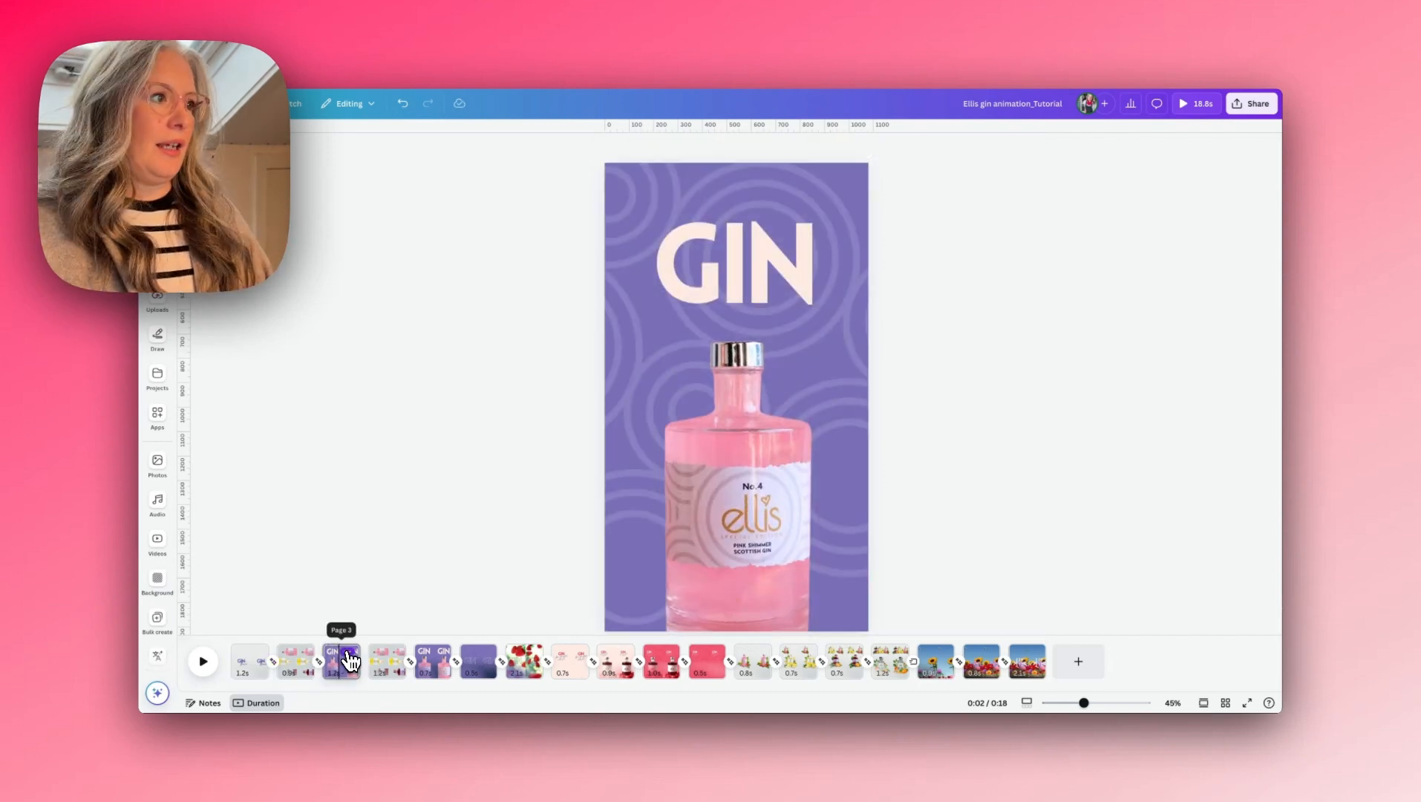
- On a duplicate of the purple GIN page, delete the bottle and move the GIN text down to the middle
{"action": "left_click", "coordinate": [342, 651]}
{"action": "left_click", "coordinate": [380, 453]}
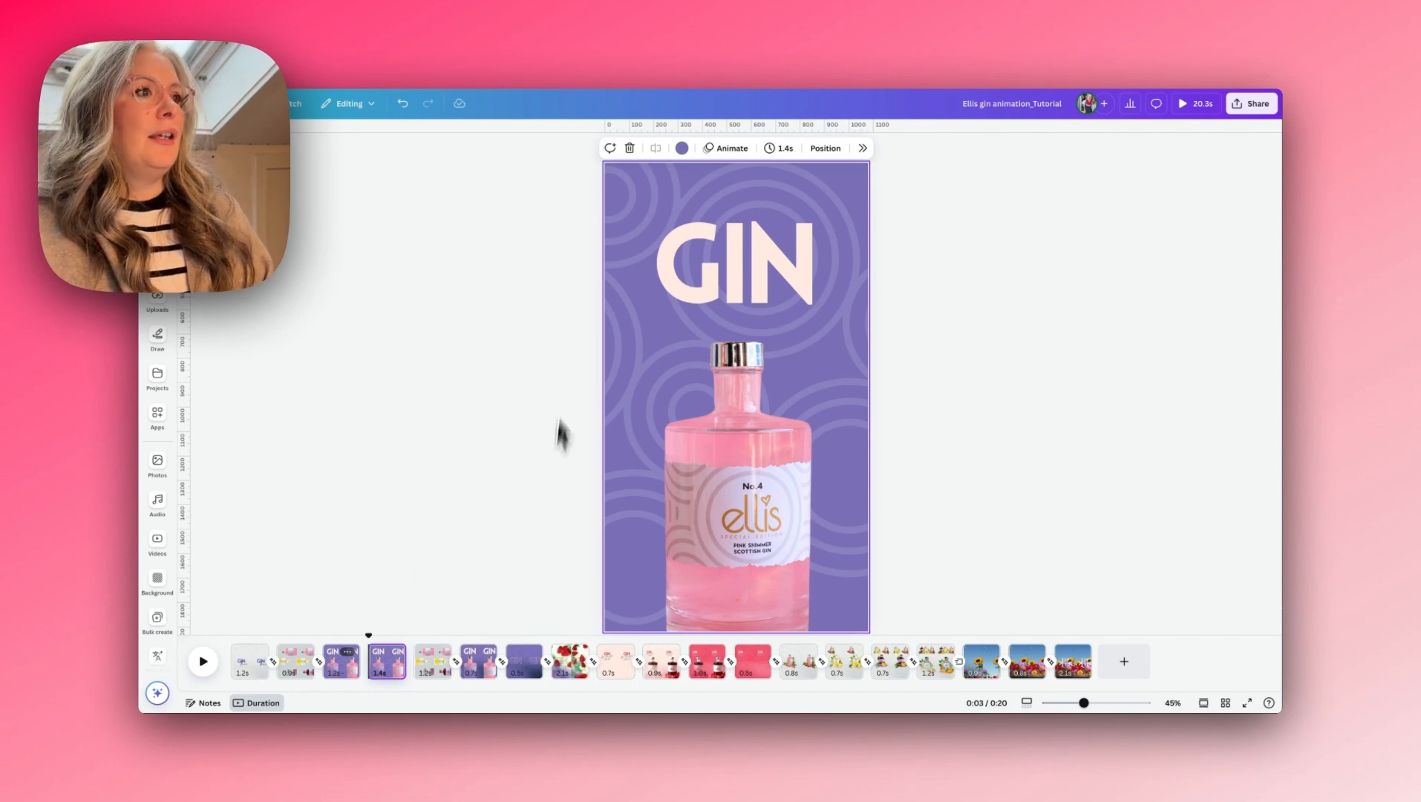
{"action": "left_click", "coordinate": [712, 433]}
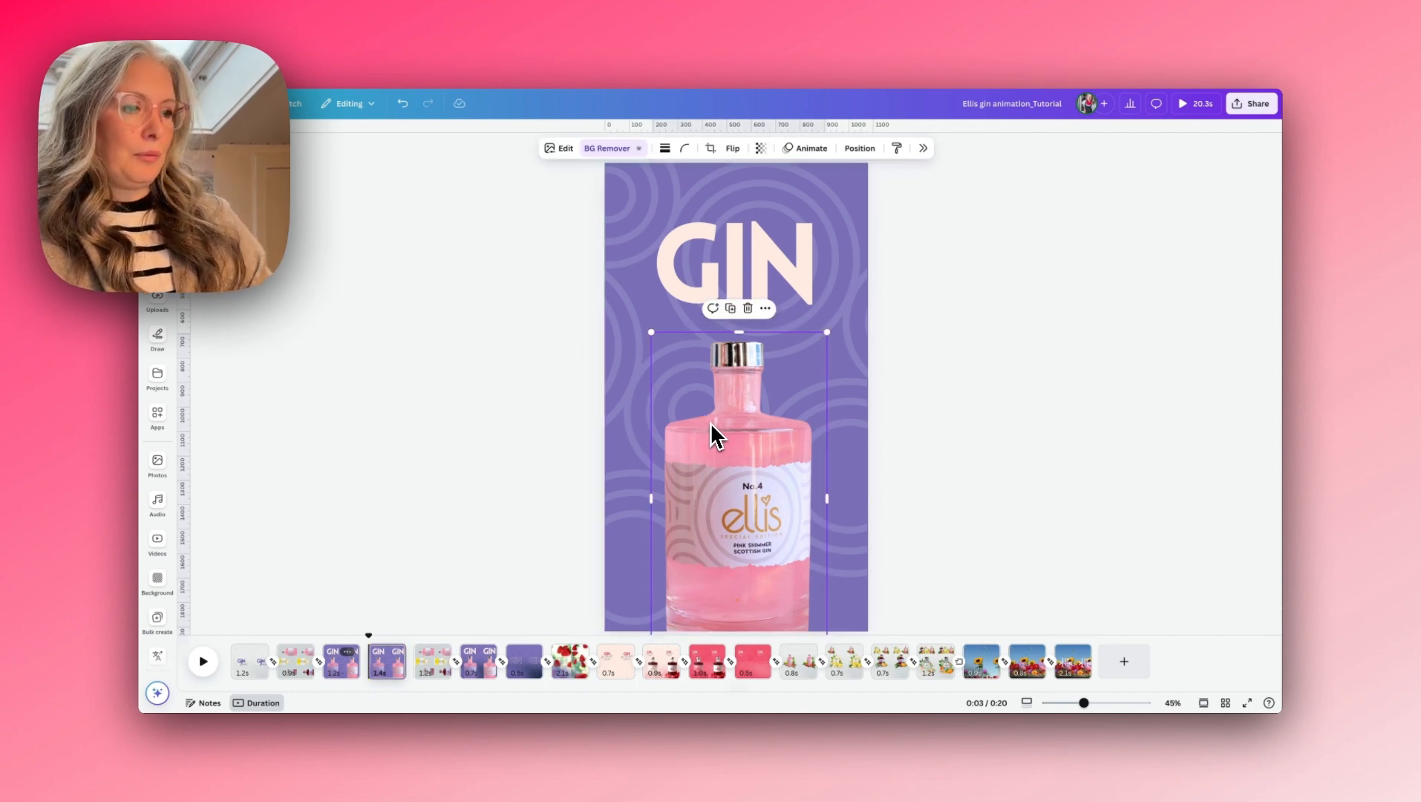
{"action": "key", "text": "Delete"}
{"action": "left_click", "coordinate": [733, 292]}
{"action": "left_click_drag", "start_coordinate": [733, 291], "coordinate": [749, 407]}
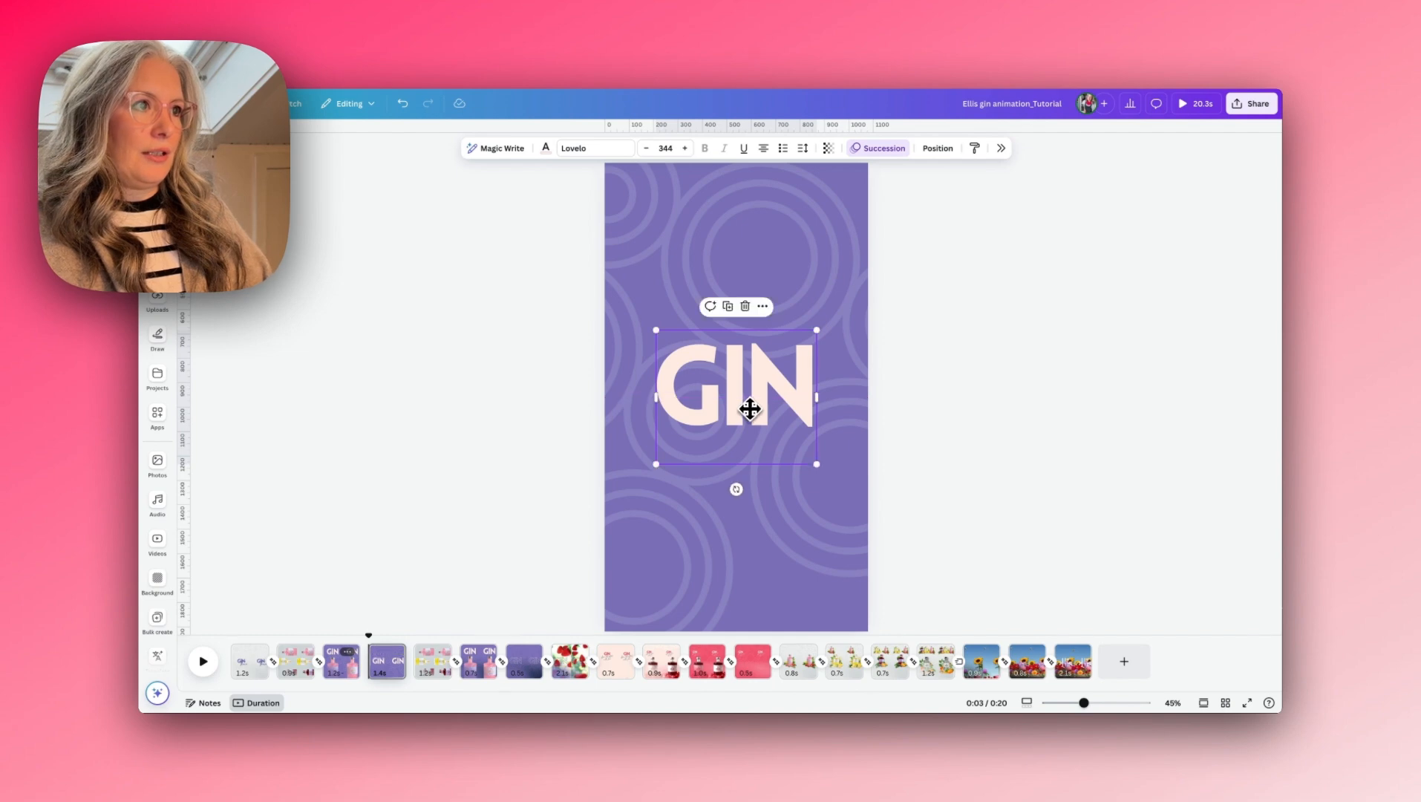
- Copy the speckled gradient from the lower part of the first page onto the new GIN page
{"action": "left_click", "coordinate": [249, 660]}
{"action": "left_click", "coordinate": [669, 576]}
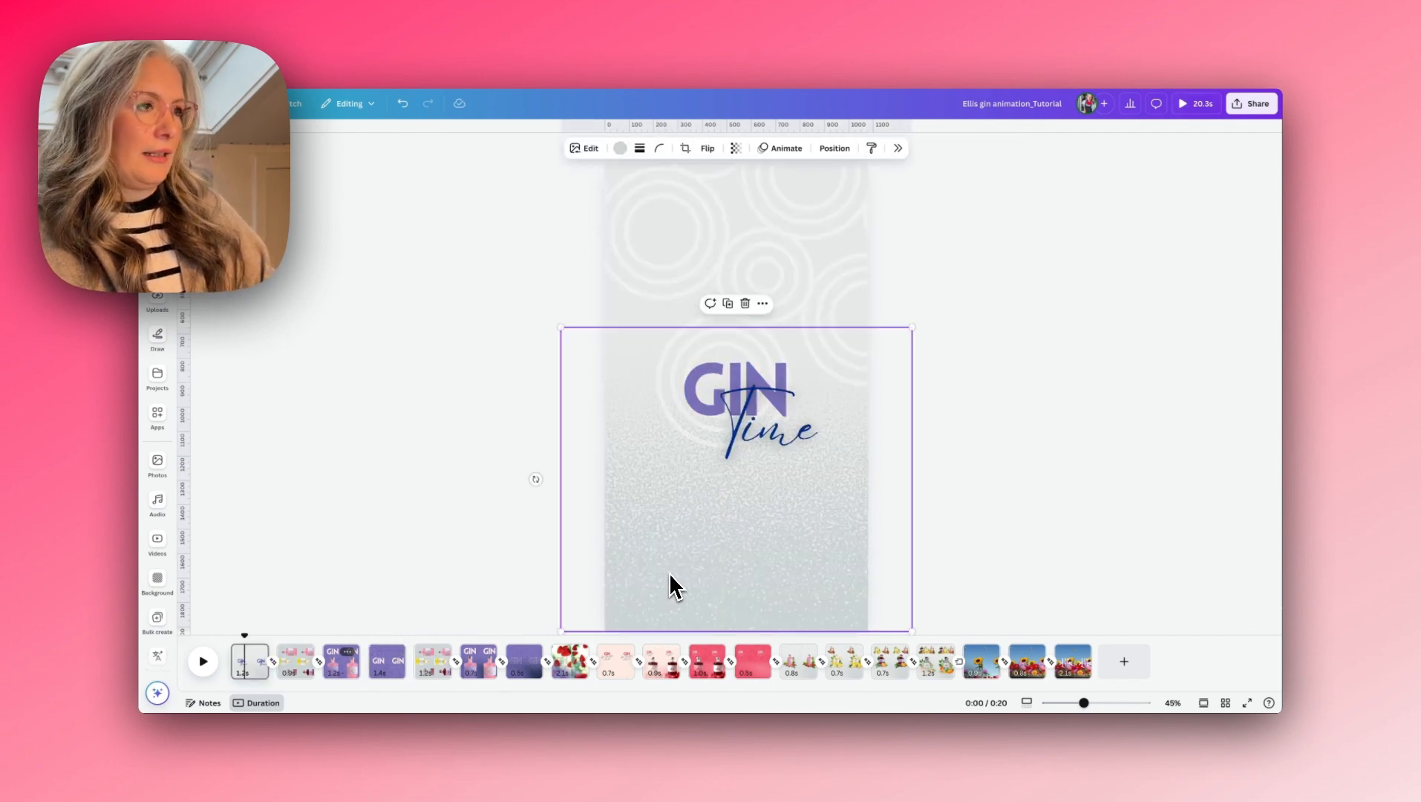
{"action": "left_click", "coordinate": [380, 673]}
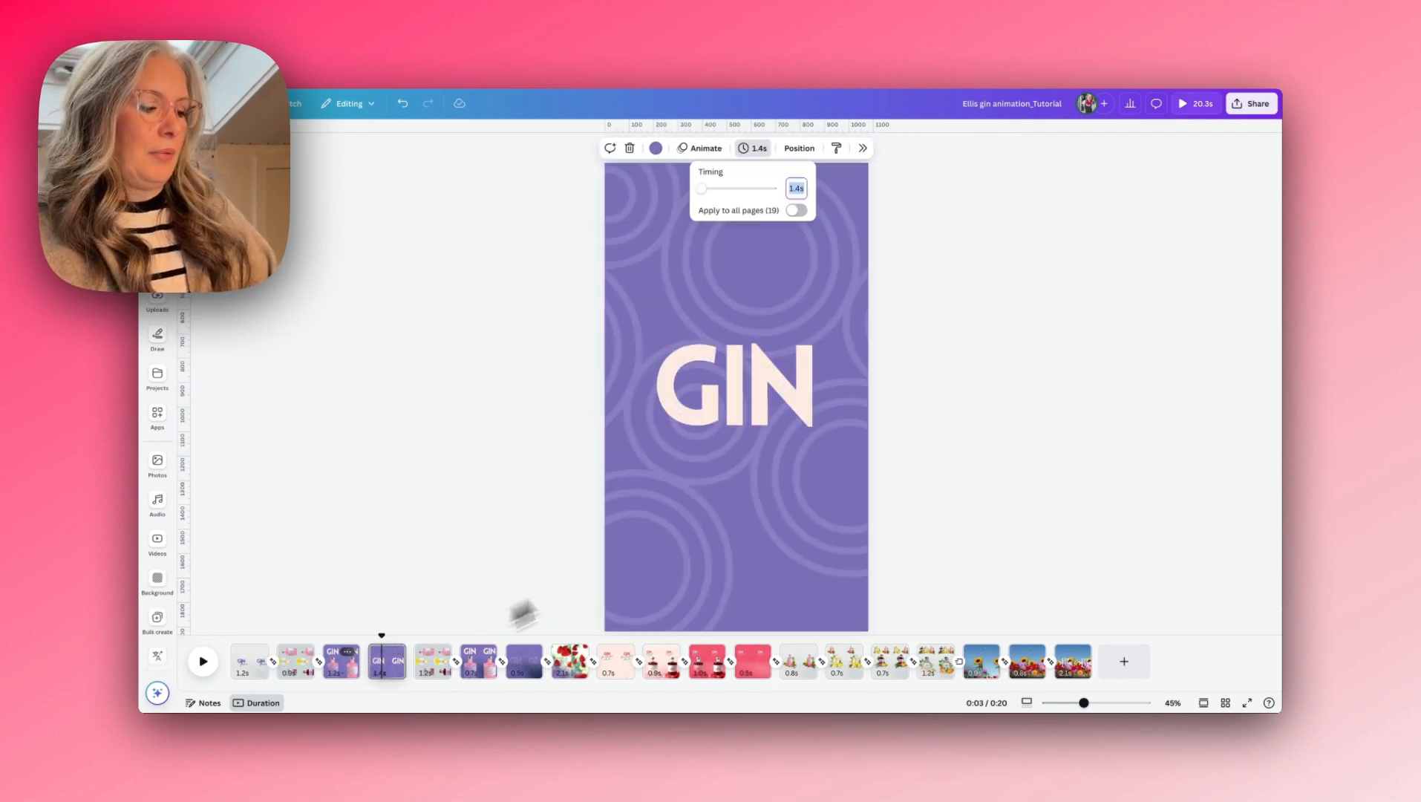
{"action": "left_click", "coordinate": [691, 483]}
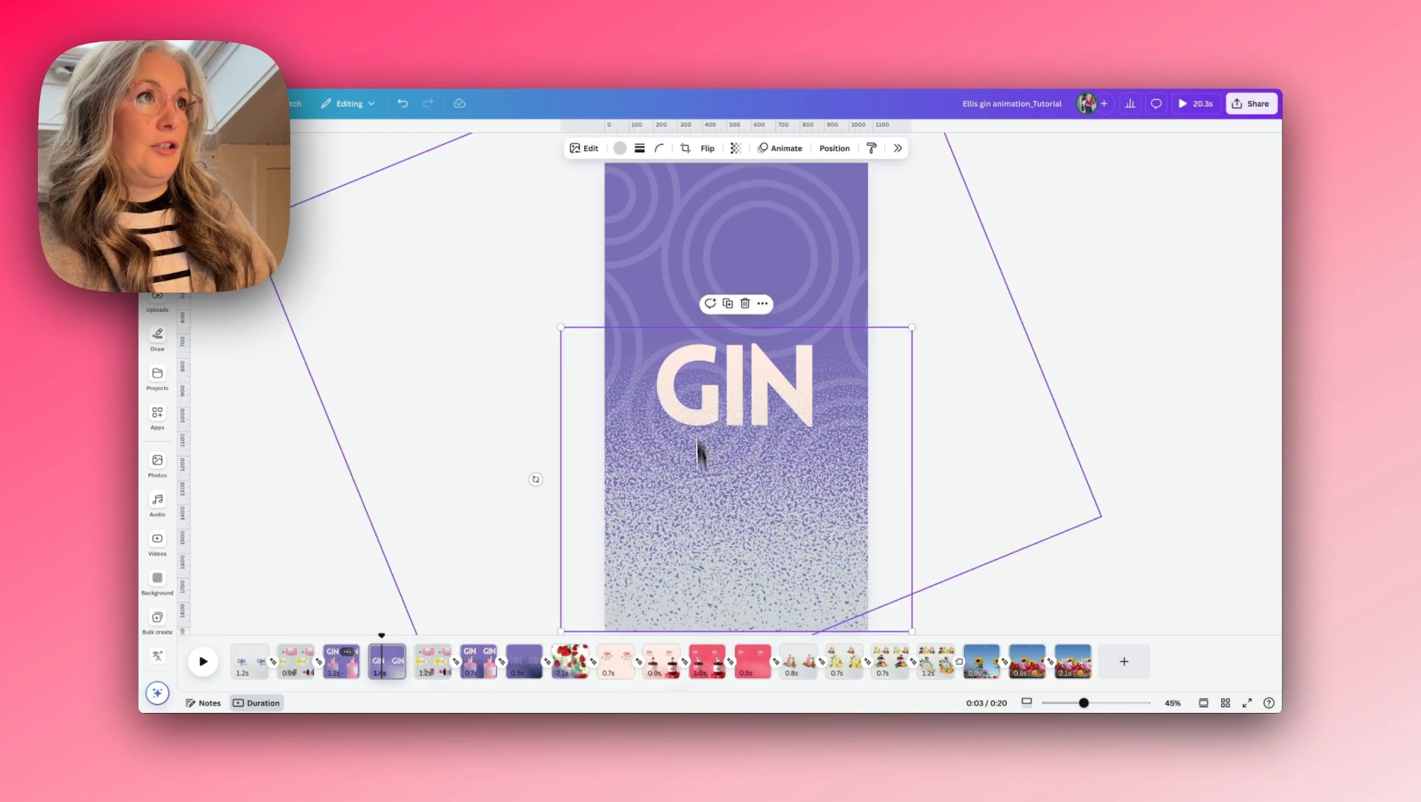
- Recolour the speckled gradient to the dark navy document colour
{"action": "left_click", "coordinate": [620, 148]}
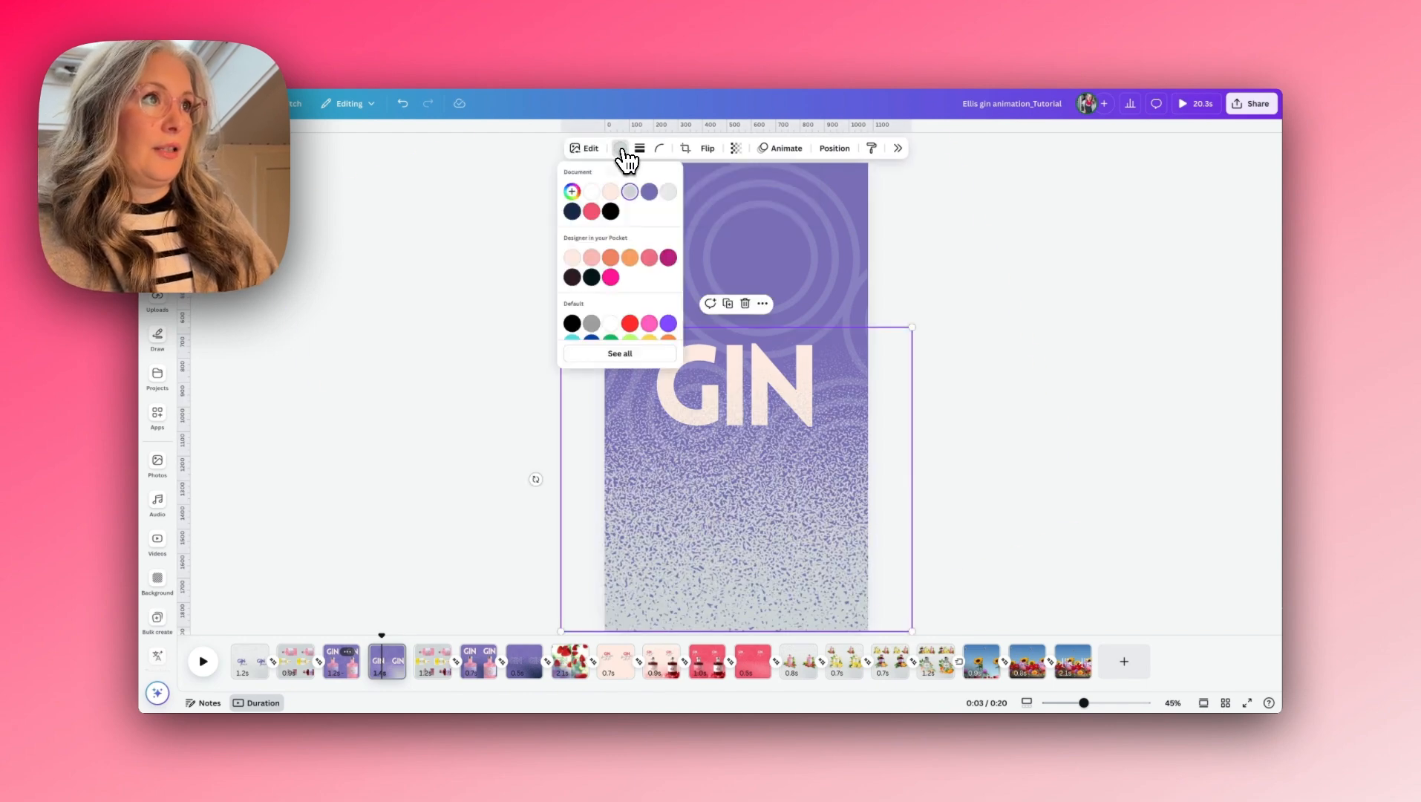
{"action": "left_click", "coordinate": [649, 195]}
{"action": "left_click", "coordinate": [572, 212]}
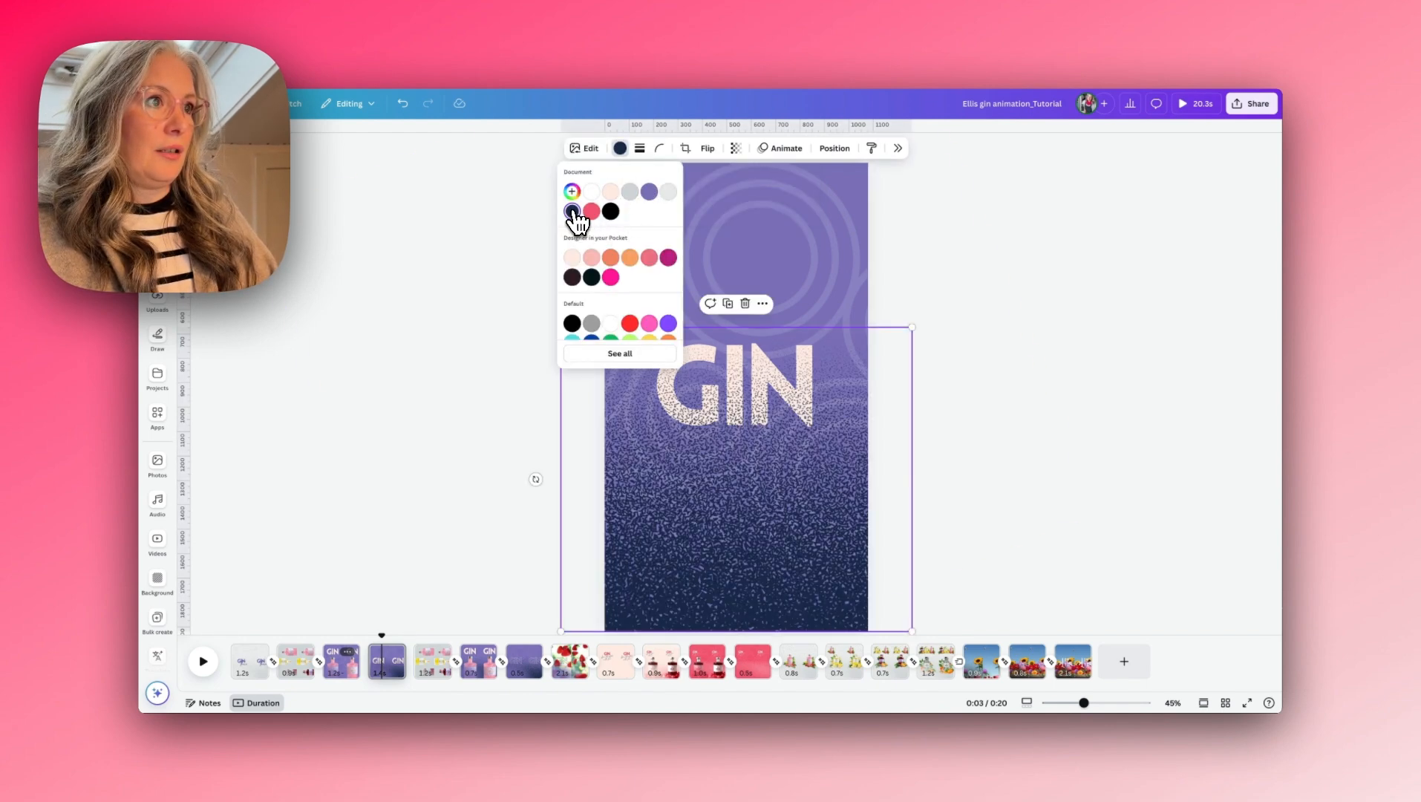
- Move the speckled gradient one layer down so it sits behind the GIN text
{"action": "left_click", "coordinate": [731, 486]}
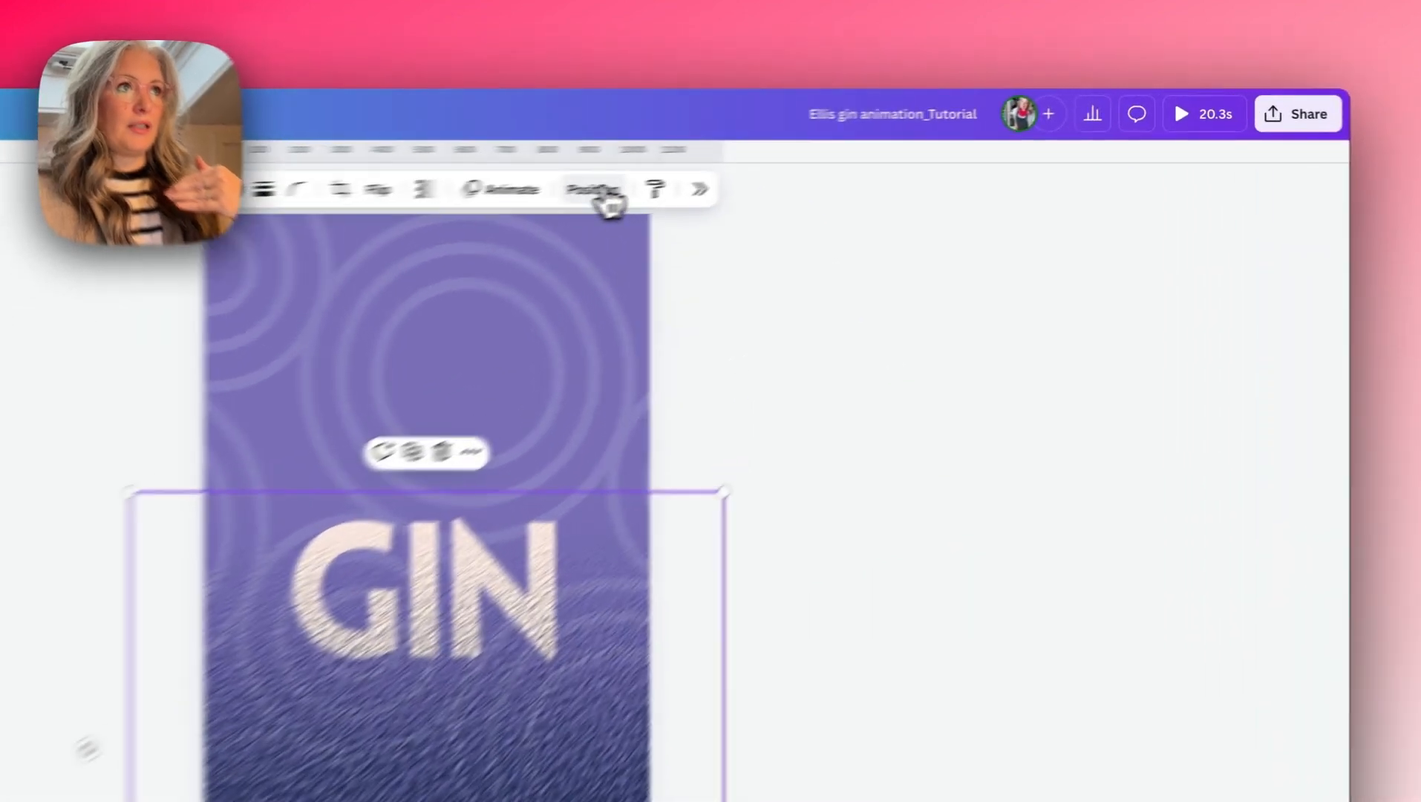
{"action": "left_click", "coordinate": [834, 148]}
{"action": "left_click_drag", "start_coordinate": [1196, 363], "coordinate": [1197, 469]}
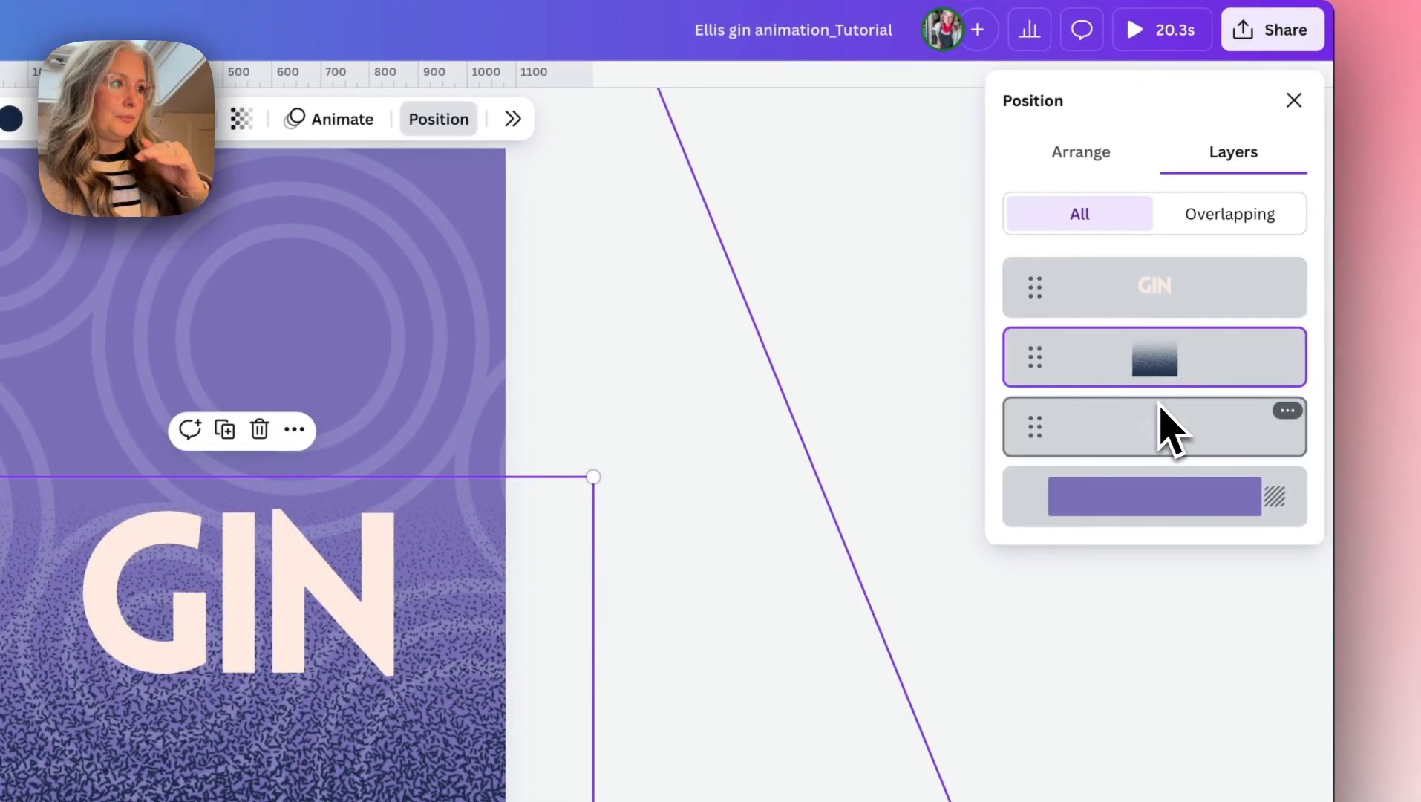
- Apply the Hollow effect to the GIN text and set its thickness to 11
{"action": "left_click", "coordinate": [292, 656]}
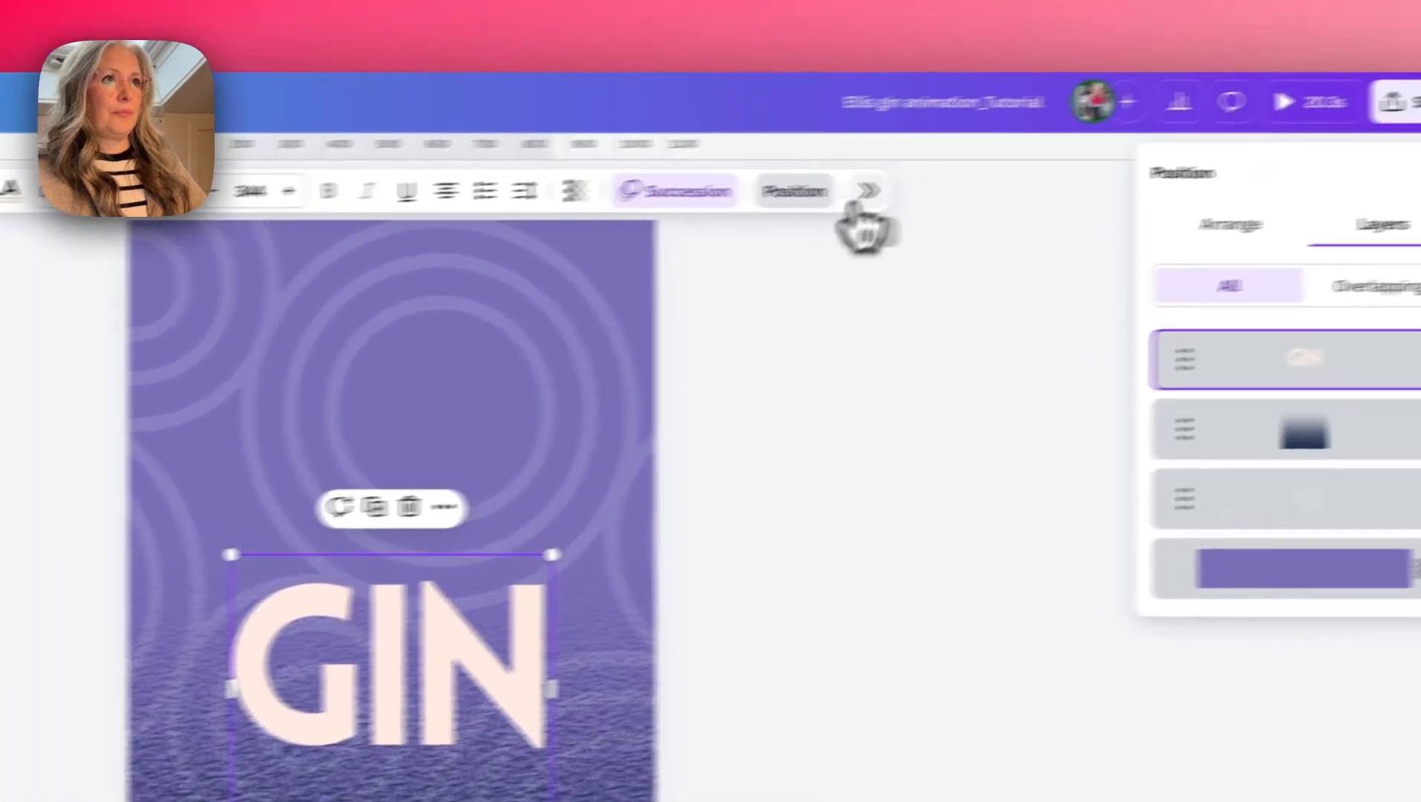
{"action": "left_click", "coordinate": [958, 178]}
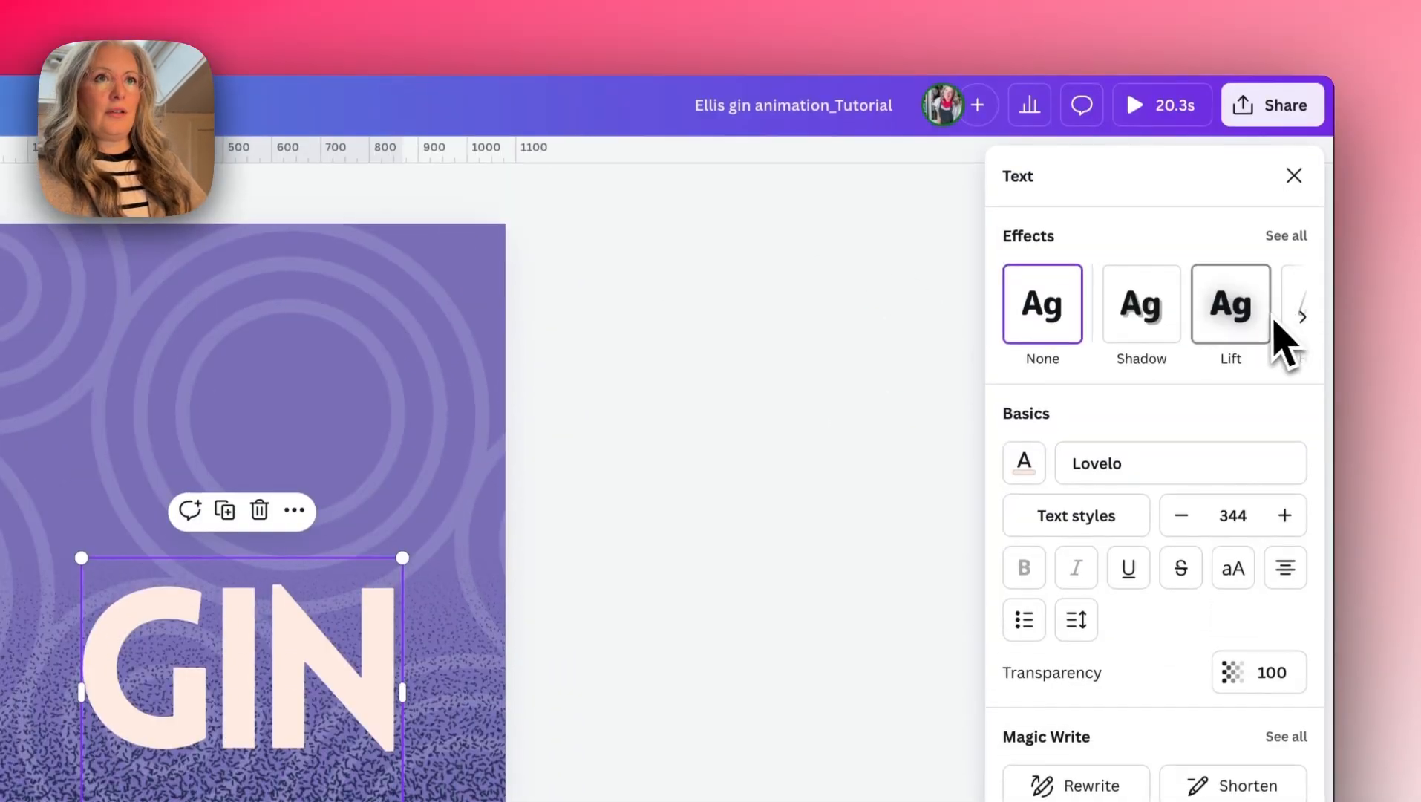
{"action": "scroll", "coordinate": [1271, 229], "scroll_direction": "right", "scroll_amount": 2}
{"action": "left_click", "coordinate": [1150, 304]}
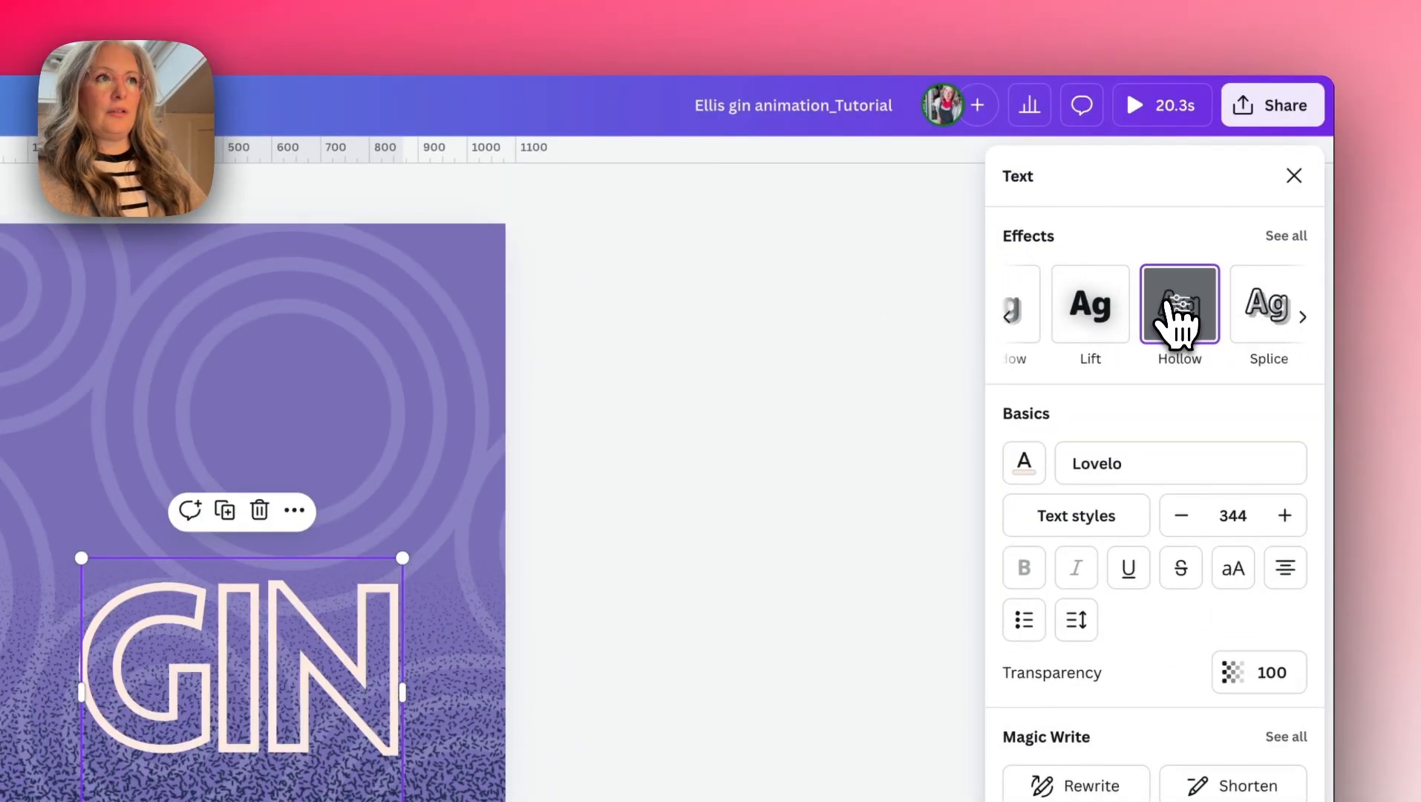
{"action": "left_click", "coordinate": [1159, 308]}
{"action": "left_click_drag", "start_coordinate": [1085, 269], "coordinate": [1027, 269]}
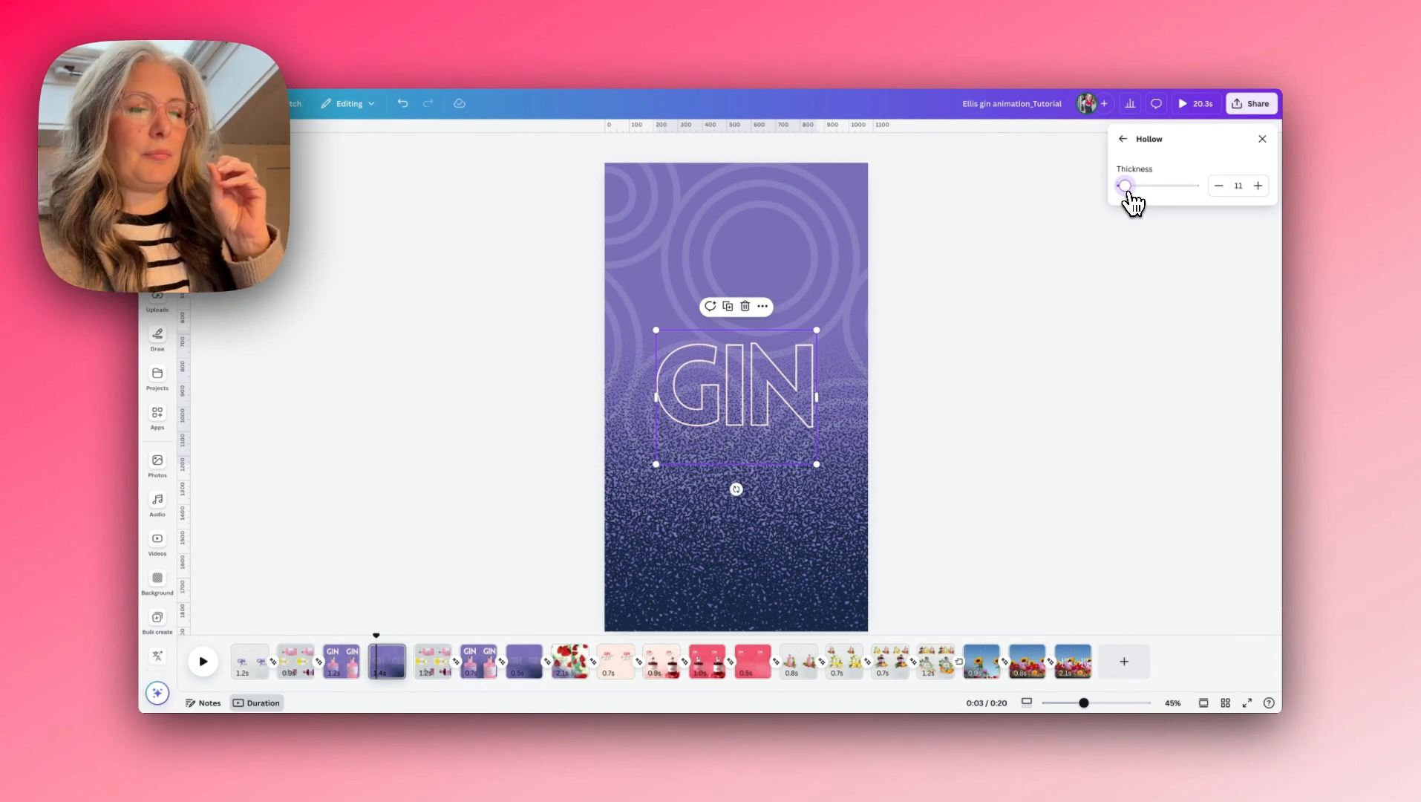
{"action": "key", "text": "Escape"}
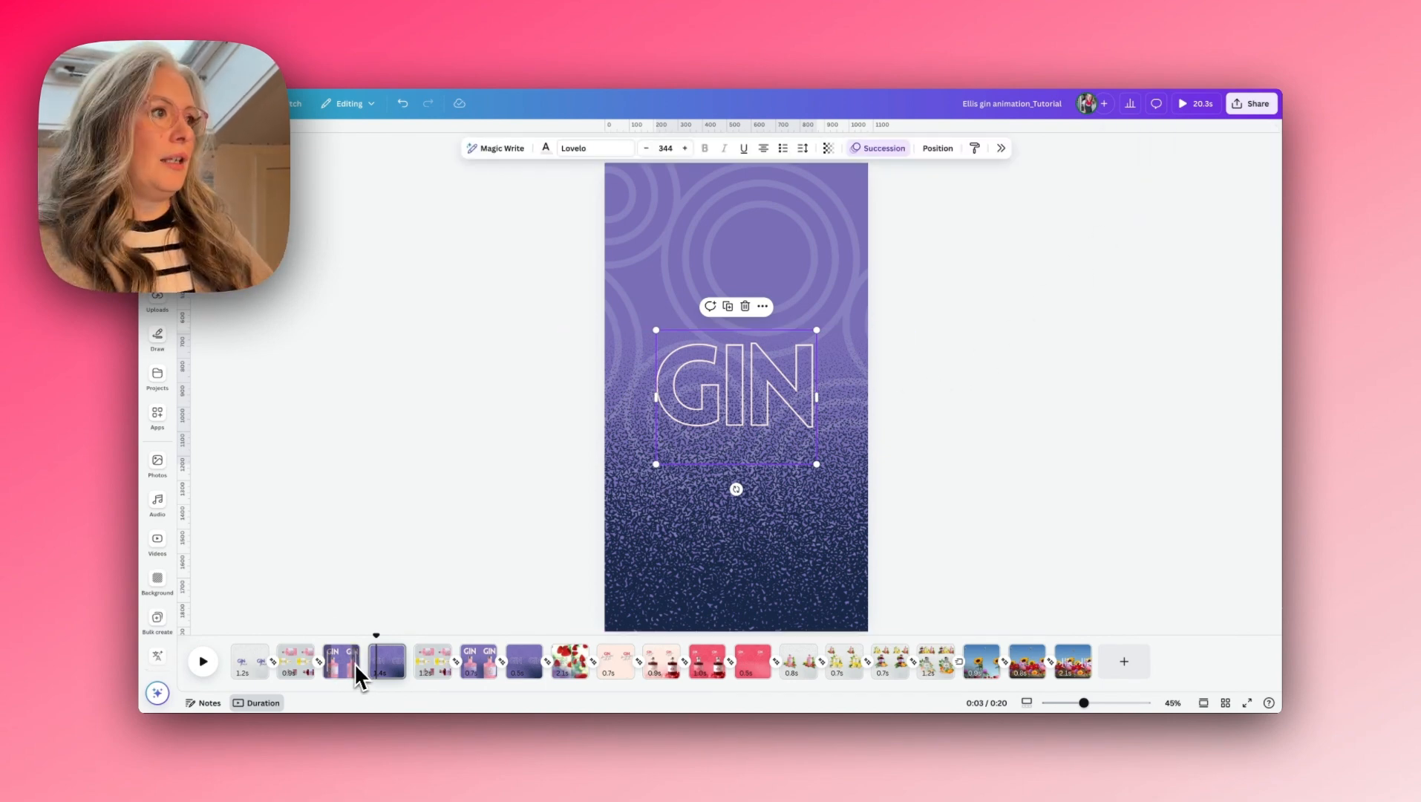
- Add a Match & Move transition between the purple bottle page and the hollow GIN page, and scrub through it to preview
{"action": "left_click", "coordinate": [365, 671]}
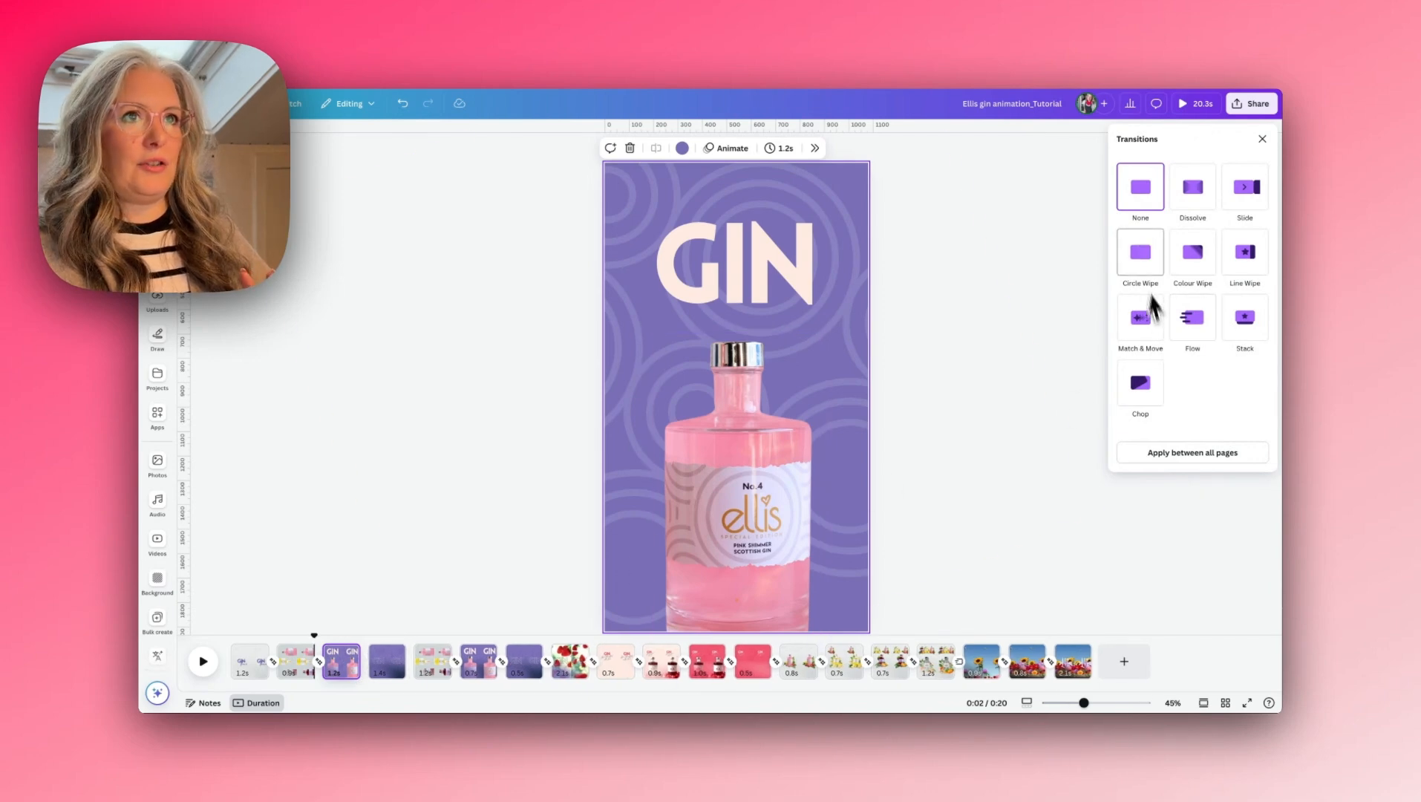
{"action": "left_click", "coordinate": [1143, 318]}
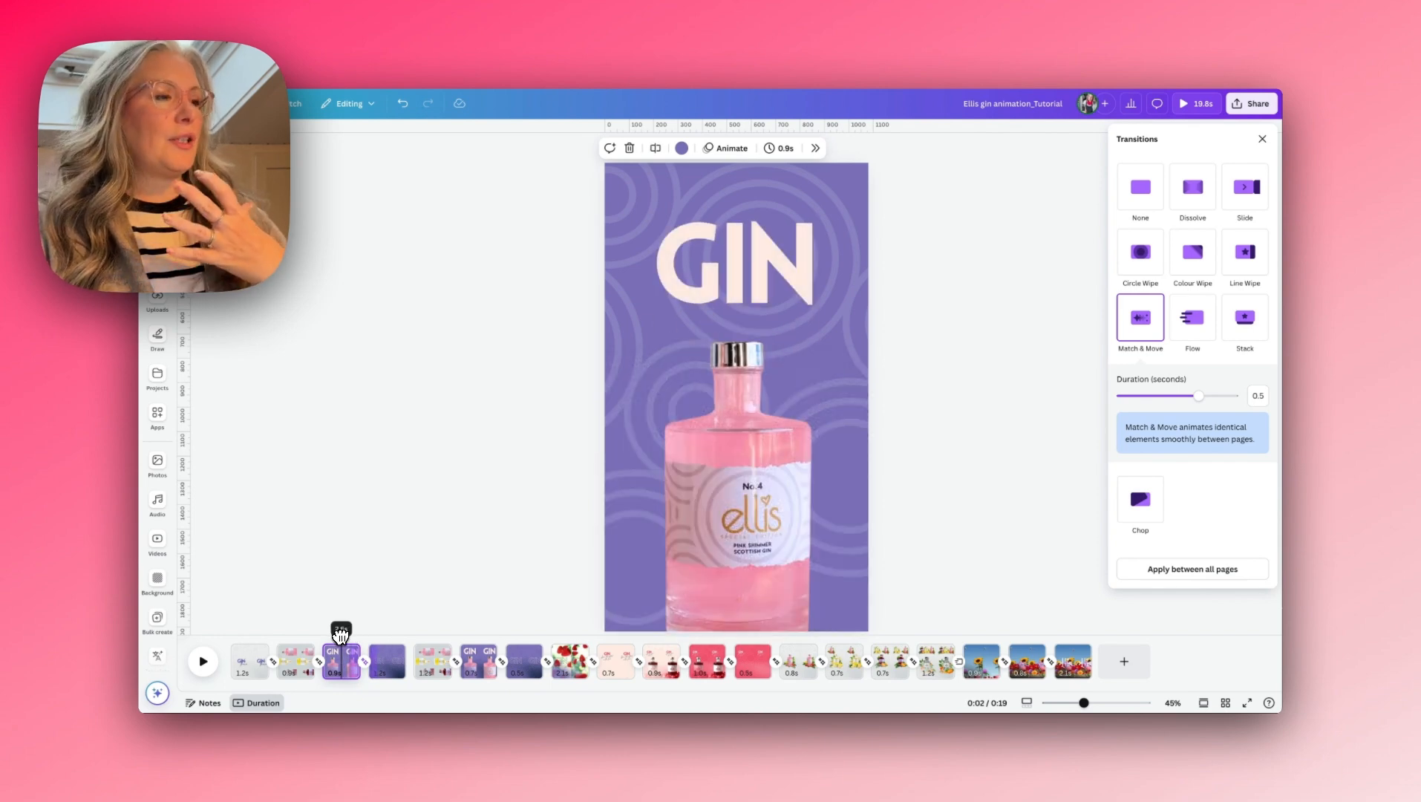
{"action": "left_click_drag", "start_coordinate": [348, 634], "coordinate": [383, 637]}
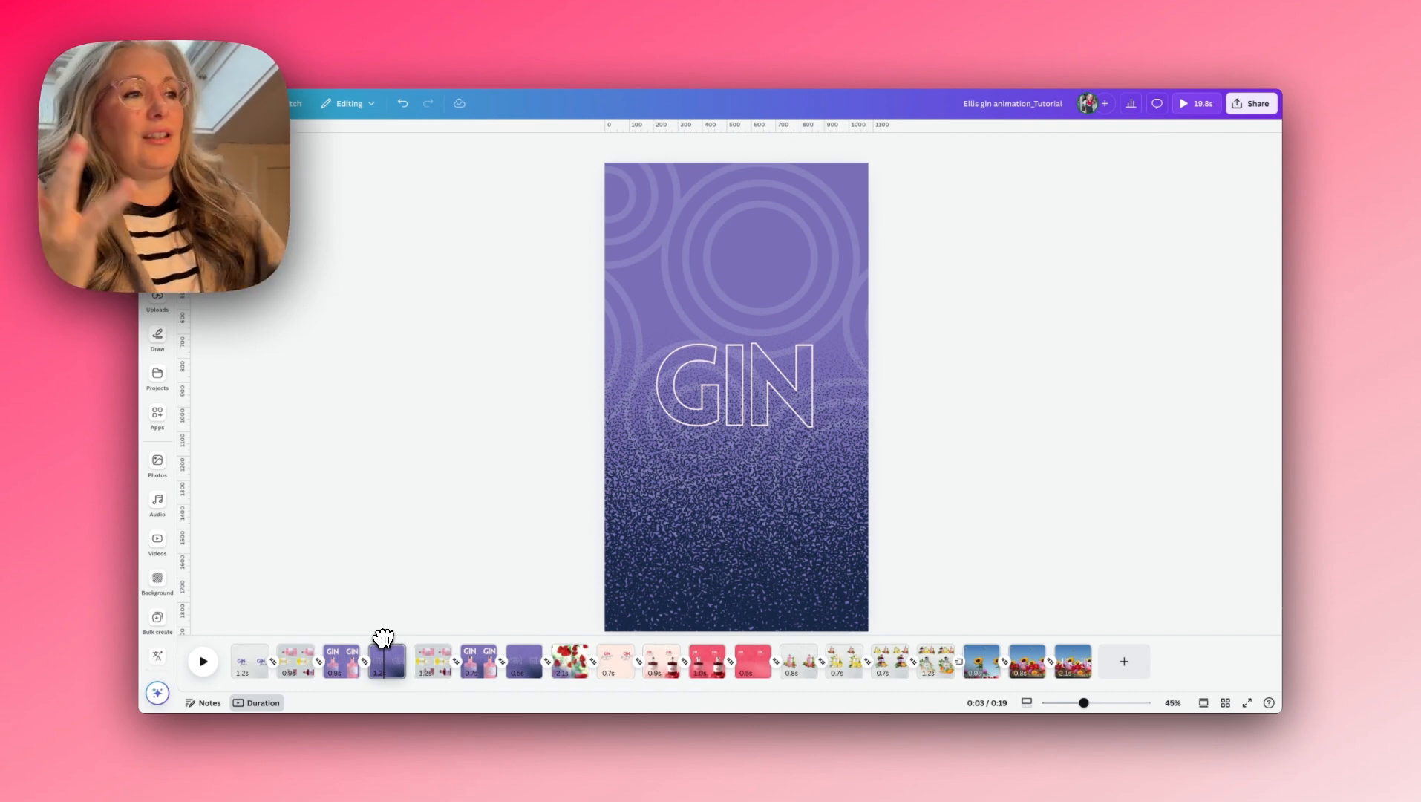
{"action": "mouse_move", "coordinate": [382, 636]}
{"action": "left_mouse_down"}
{"action": "mouse_move", "coordinate": [229, 640]}
{"action": "mouse_move", "coordinate": [377, 650]}
{"action": "left_mouse_up"}
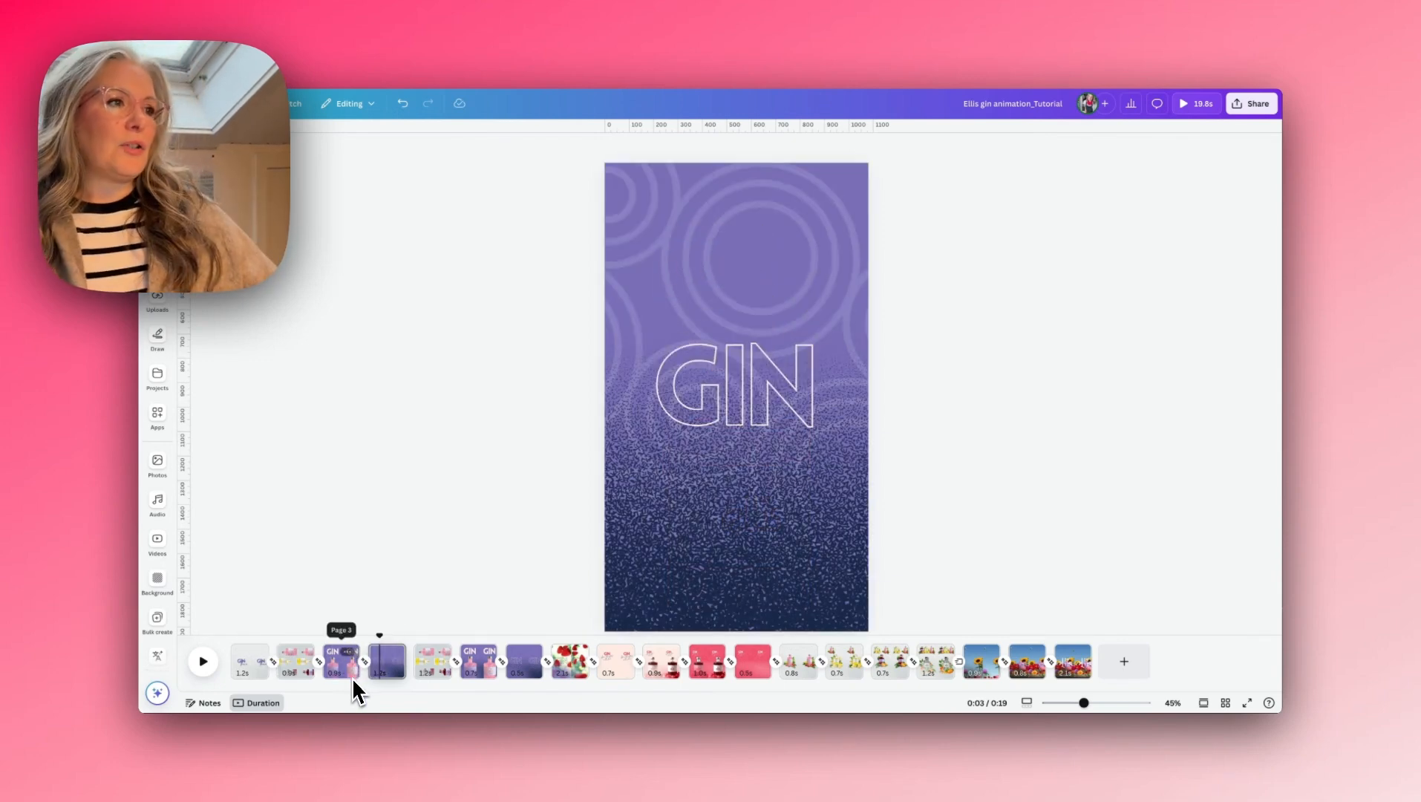
- Duplicate the page with the hollow GIN text and navy gradient
{"action": "left_click", "coordinate": [392, 652]}
{"action": "left_click", "coordinate": [427, 449]}
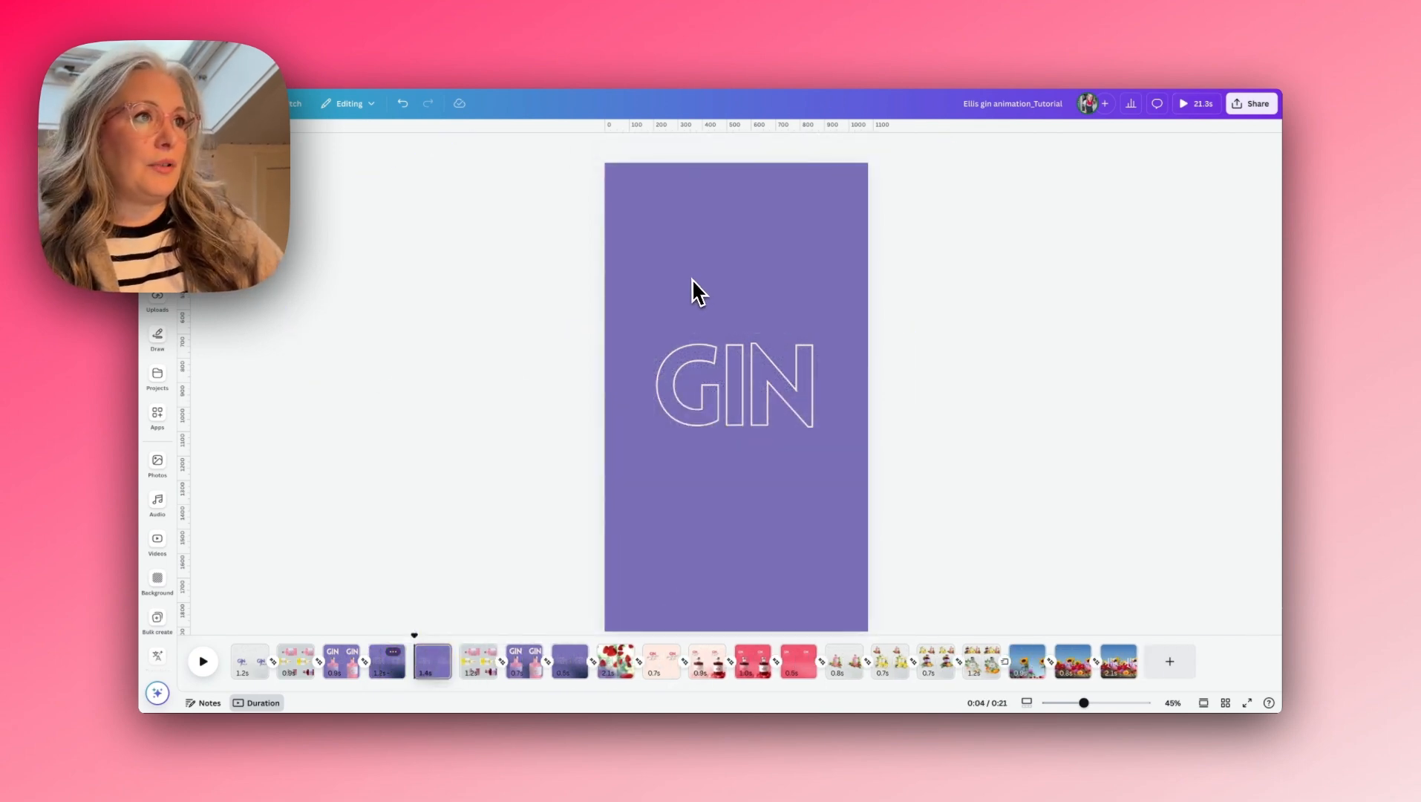
- Search the video library for "falling strawberries" for the duplicated GIN page
{"action": "left_click", "coordinate": [684, 277]}
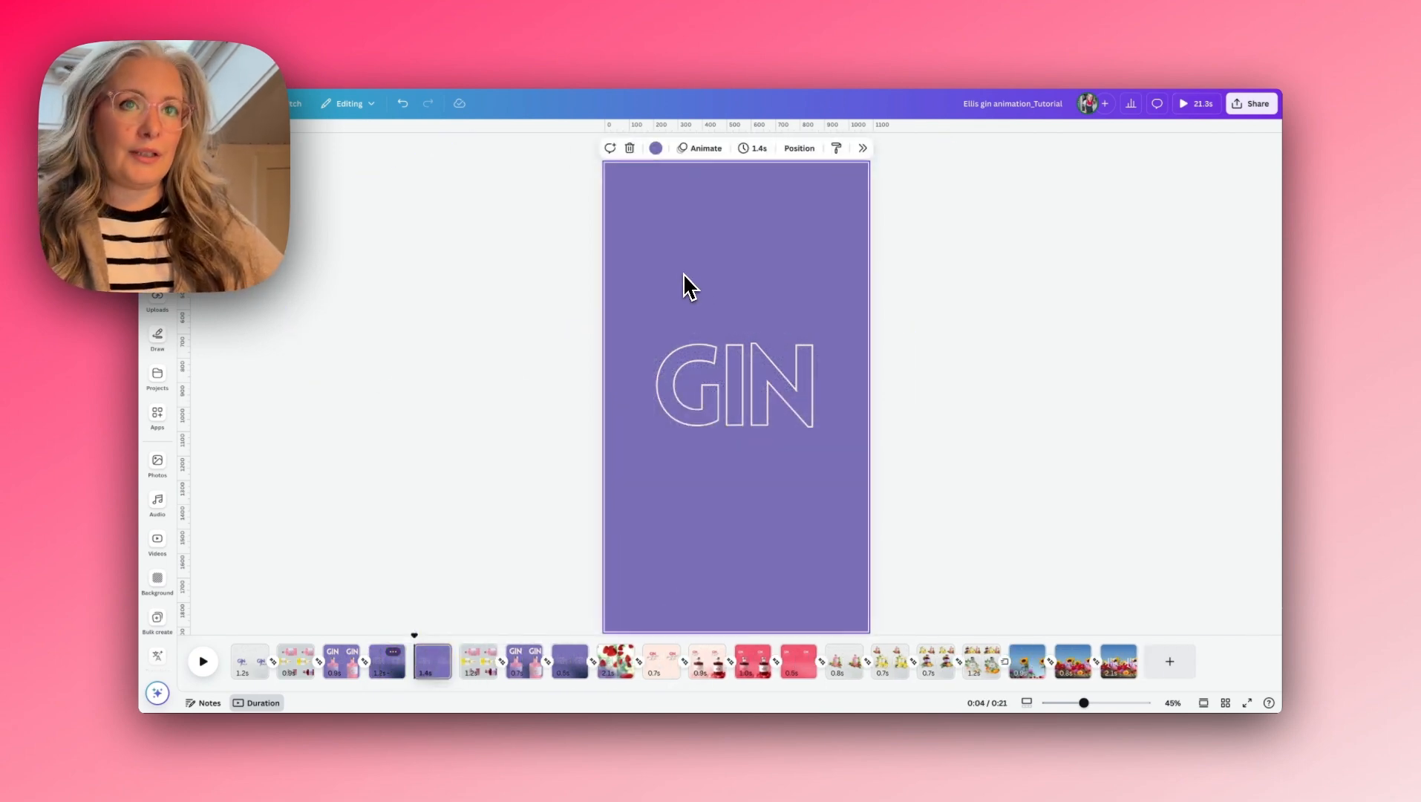
{"action": "left_click", "coordinate": [158, 544]}
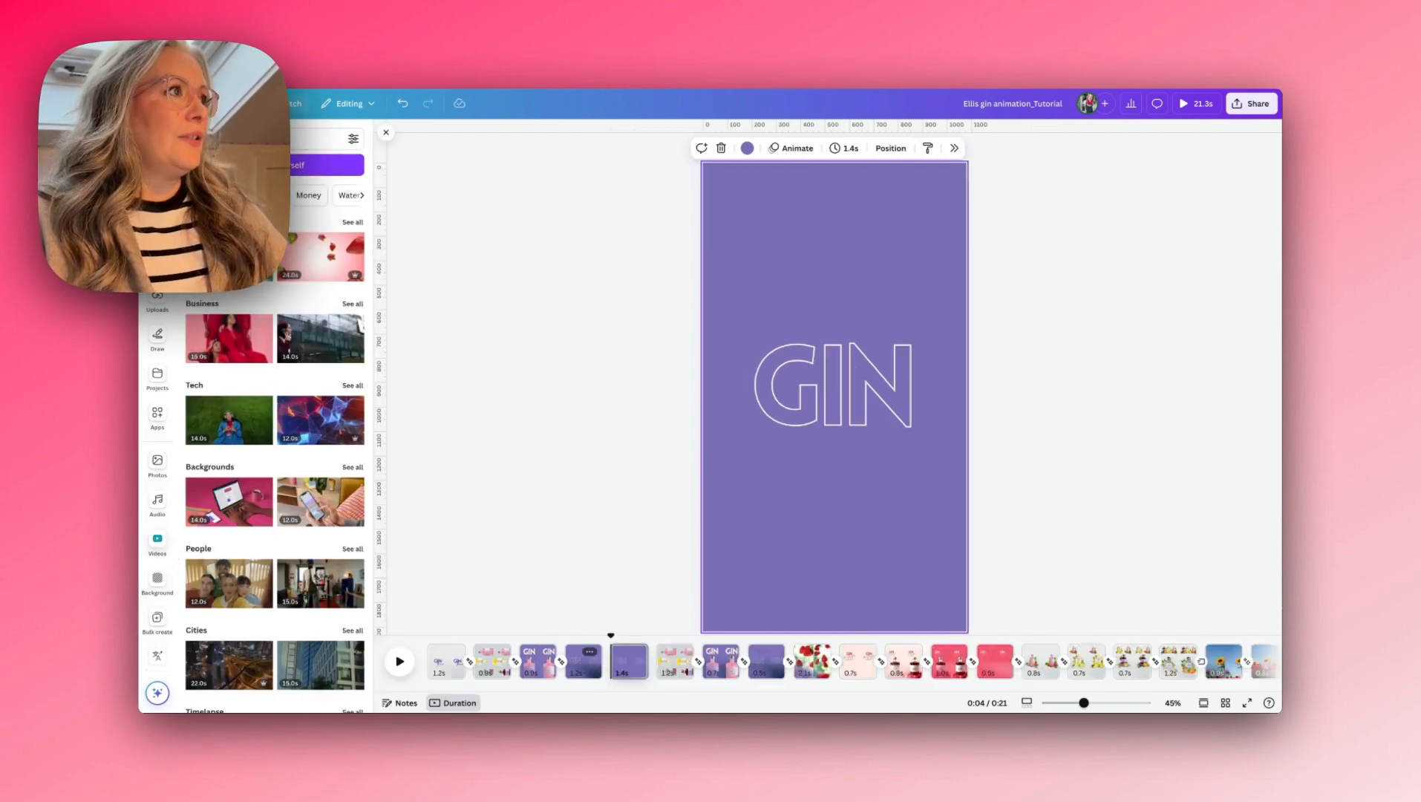
{"action": "left_click", "coordinate": [252, 139]}
{"action": "type", "text": "fallin"}
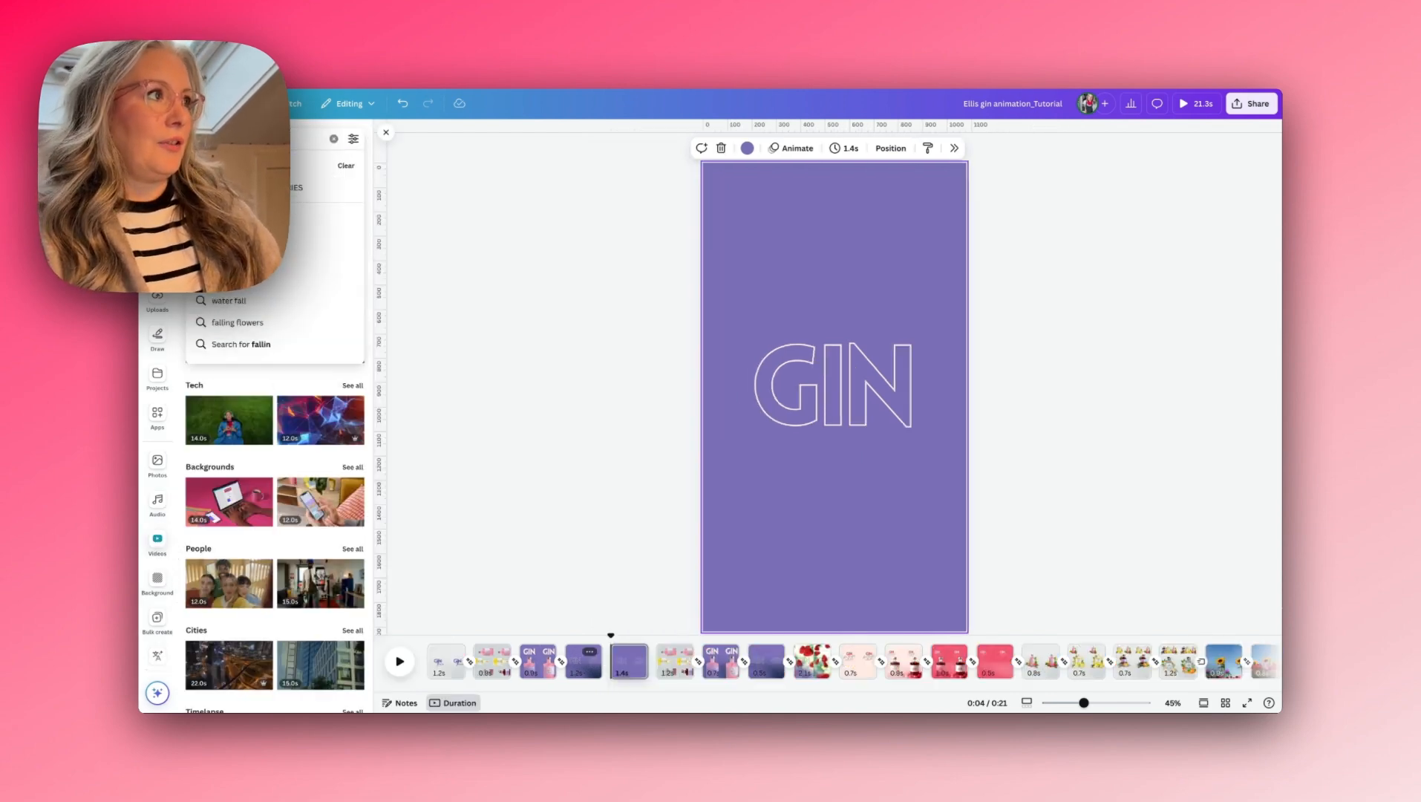
{"action": "type", "text": "g straw"}
{"action": "key", "text": "Return"}
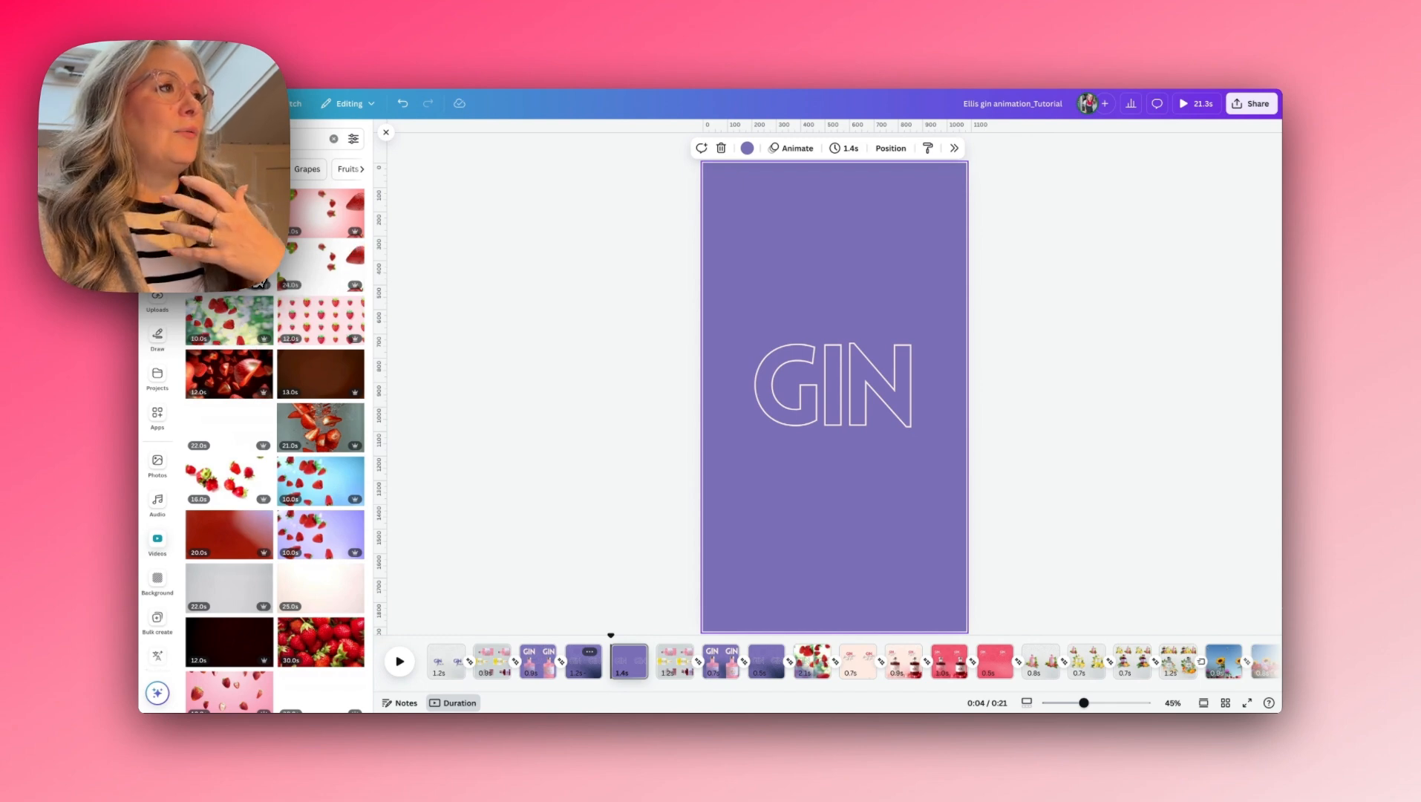
- Add the falling strawberries video with the blurred green backdrop and set it as the page background
{"action": "left_click", "coordinate": [325, 277]}
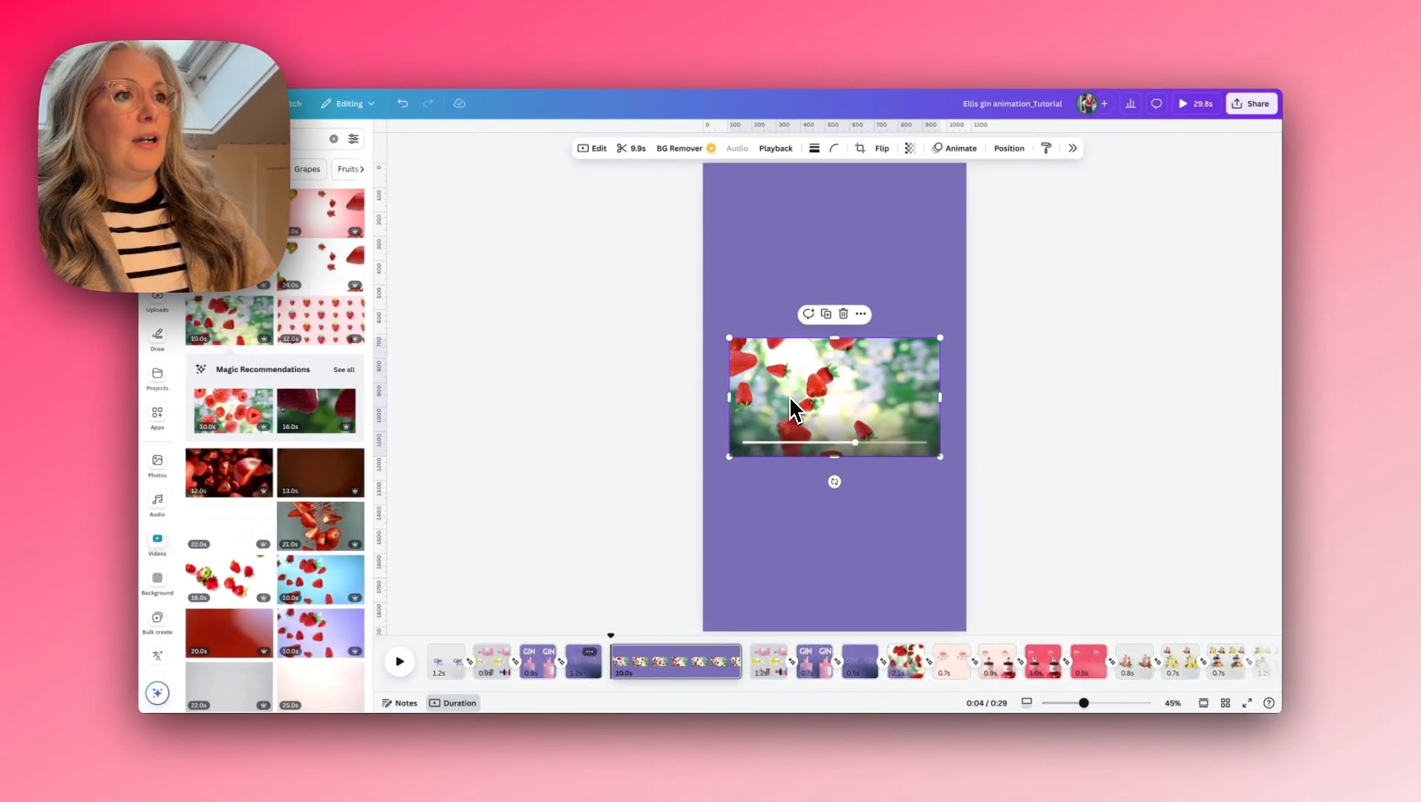
{"action": "right_click", "coordinate": [790, 390]}
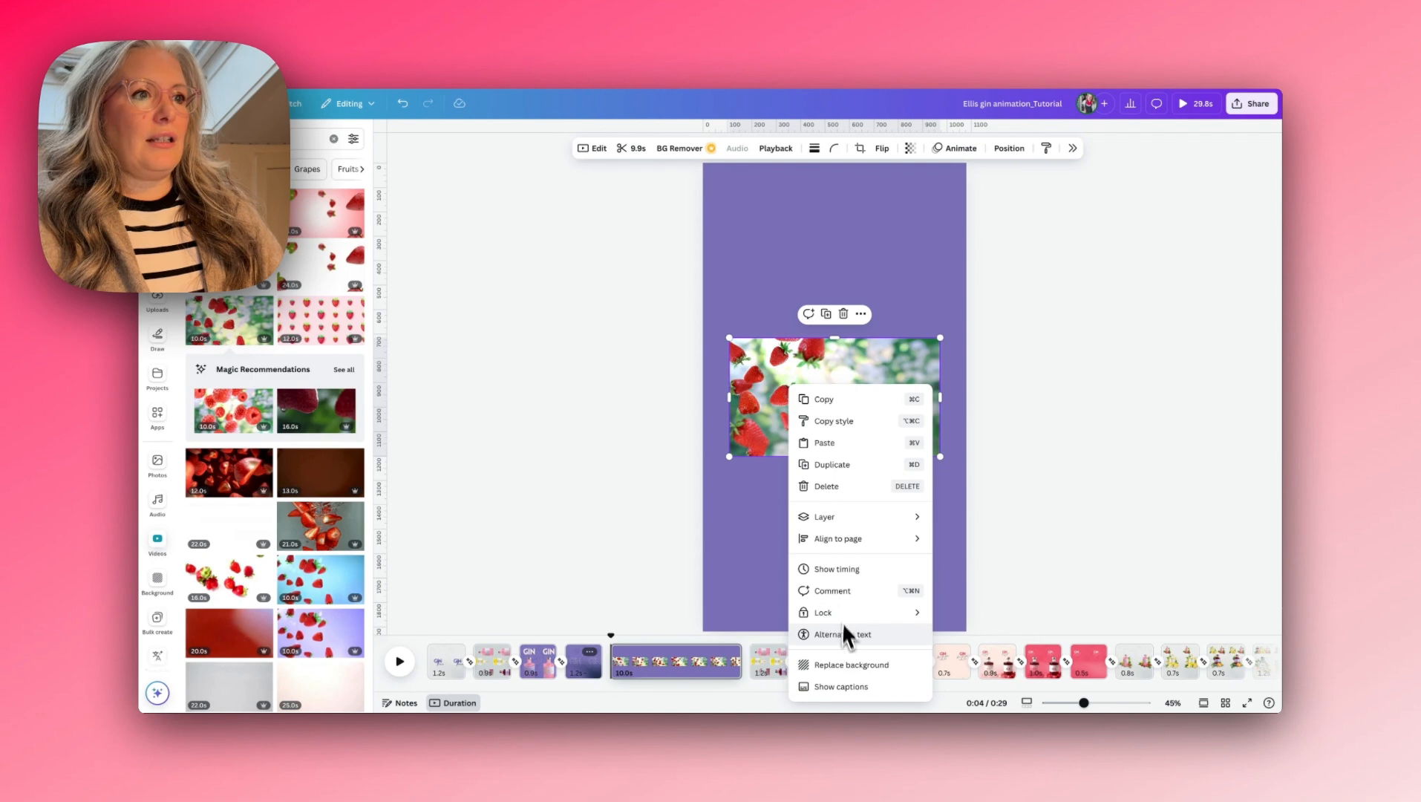
{"action": "left_click", "coordinate": [852, 665]}
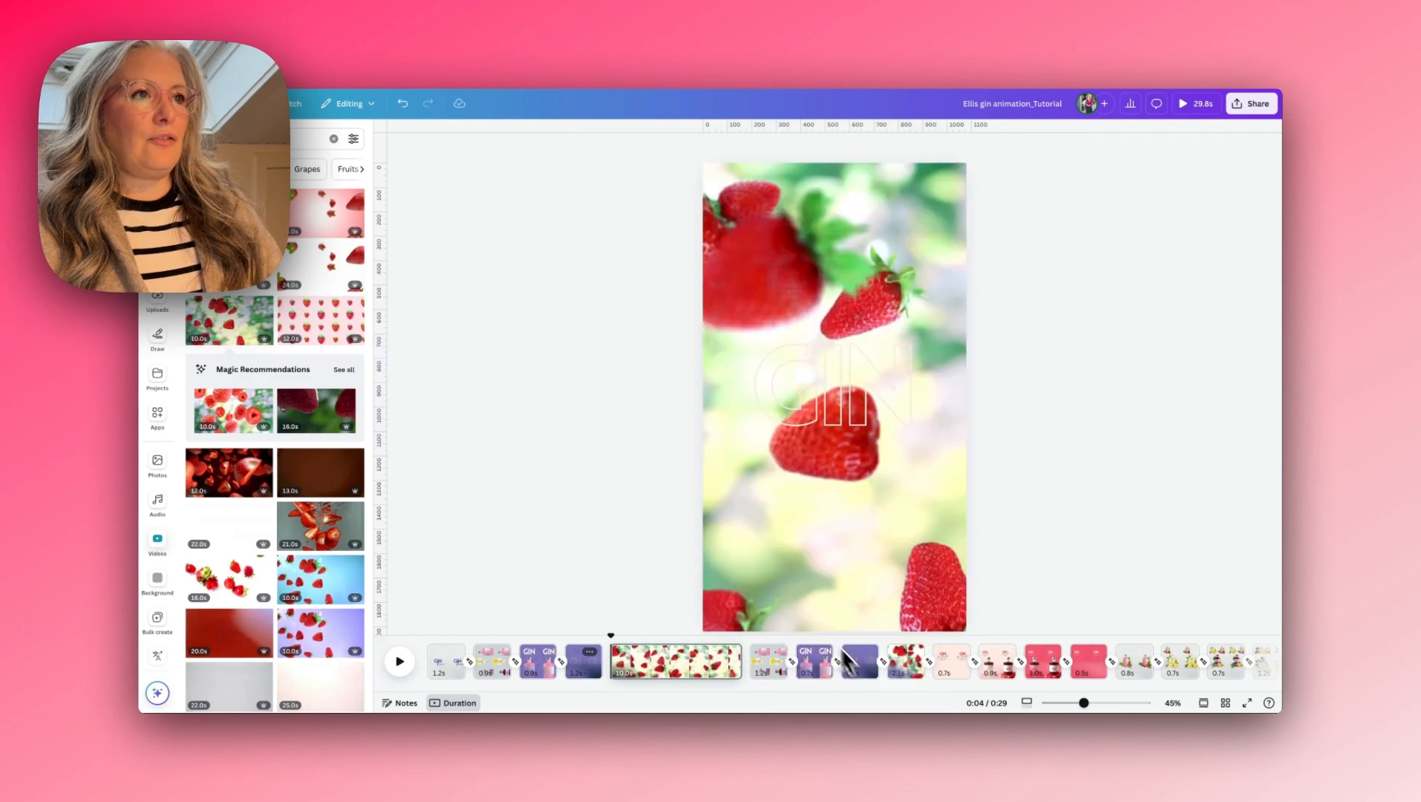
- Reposition the strawberry video within the background frame and trim its page to 2.1 seconds
{"action": "double_click", "coordinate": [782, 570]}
{"action": "left_click_drag", "start_coordinate": [777, 567], "coordinate": [883, 568]}
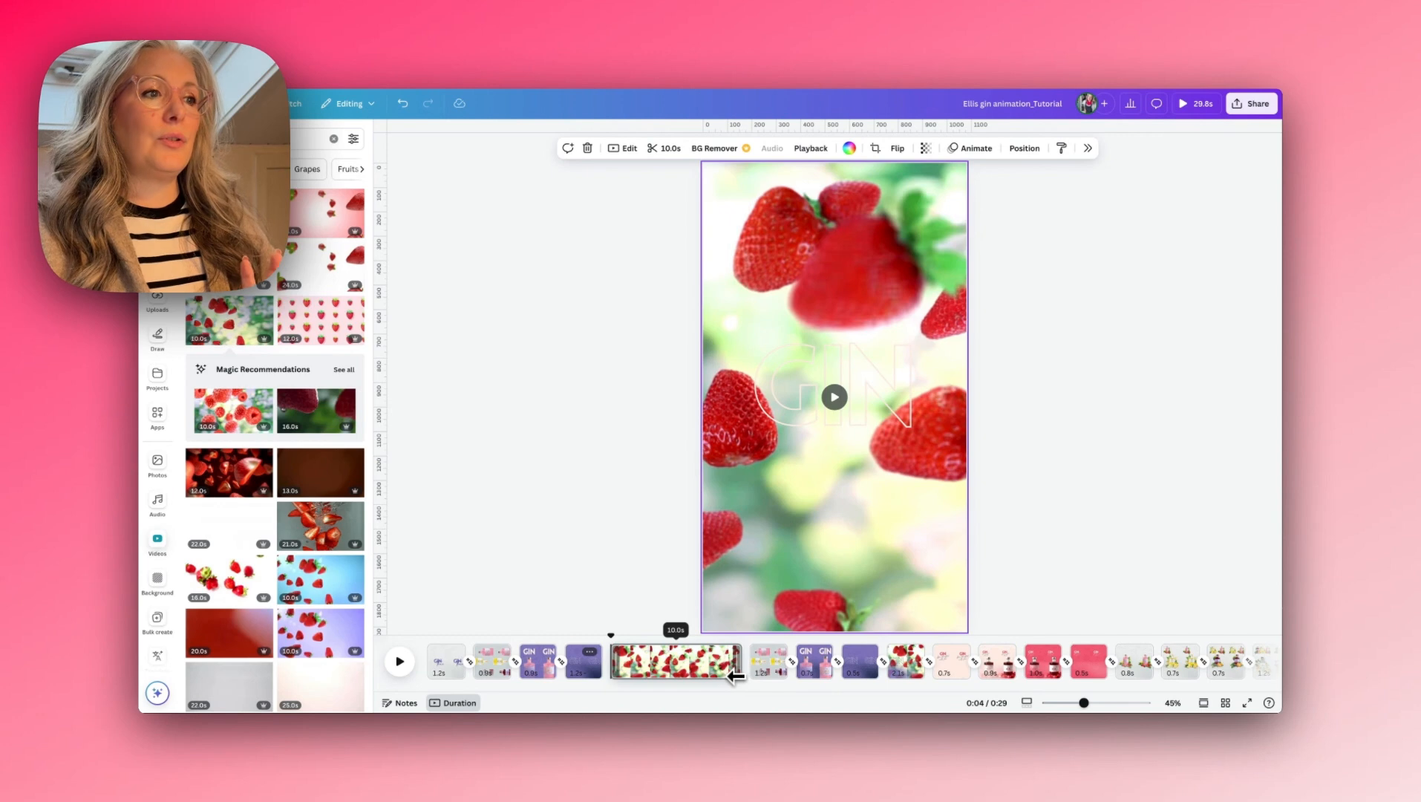
{"action": "left_click_drag", "start_coordinate": [737, 671], "coordinate": [638, 666]}
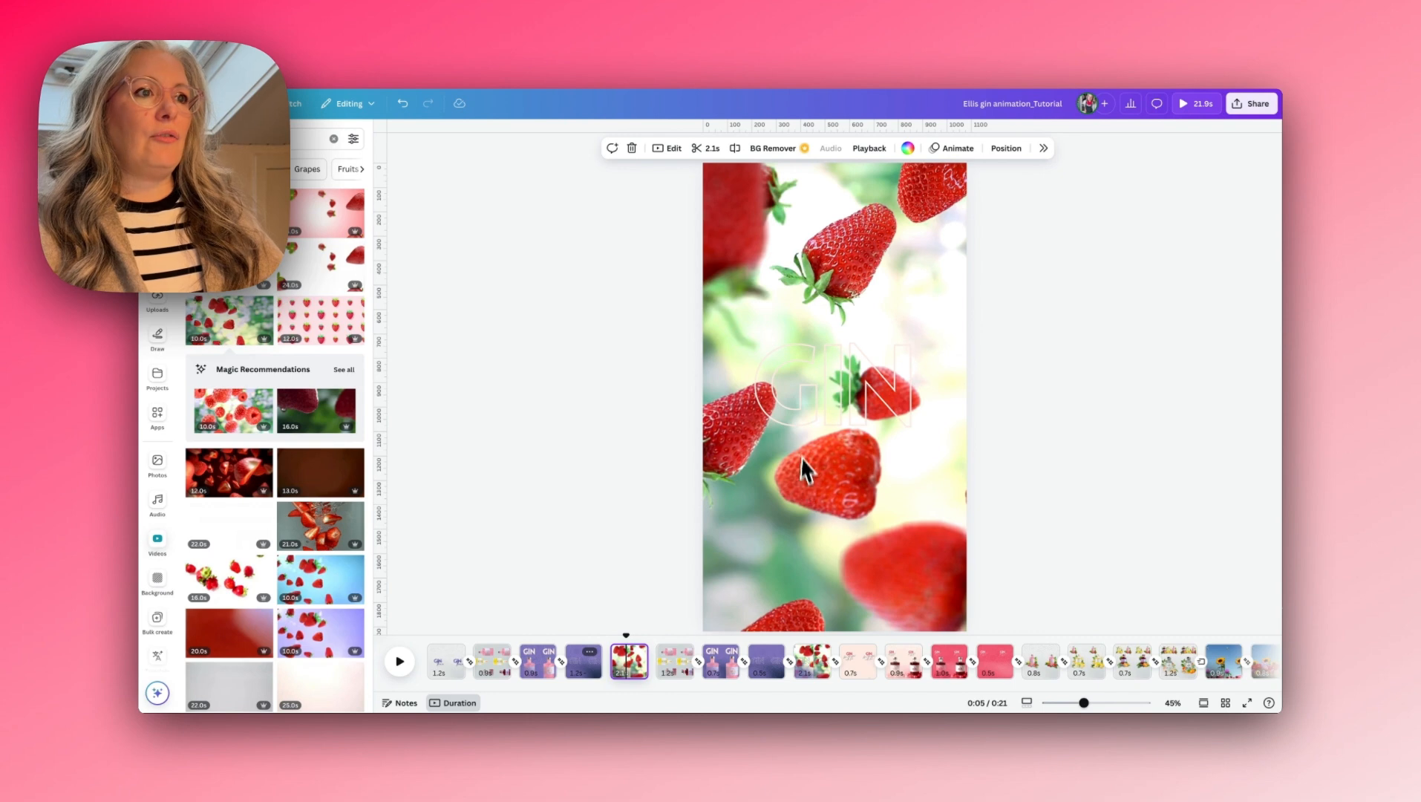
- Change the hollow GIN text on the strawberry page to navy
{"action": "left_click", "coordinate": [809, 413]}
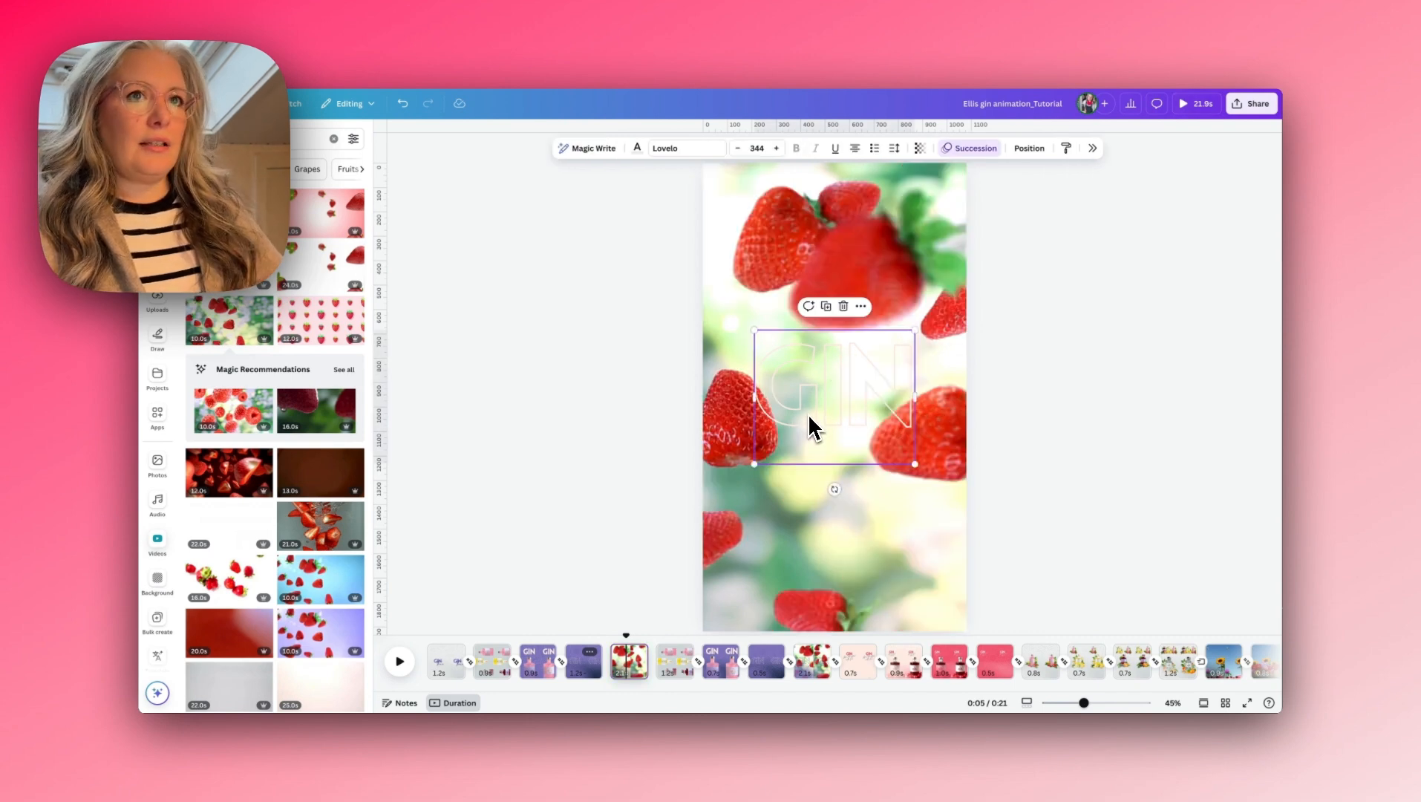
{"action": "left_click", "coordinate": [637, 148]}
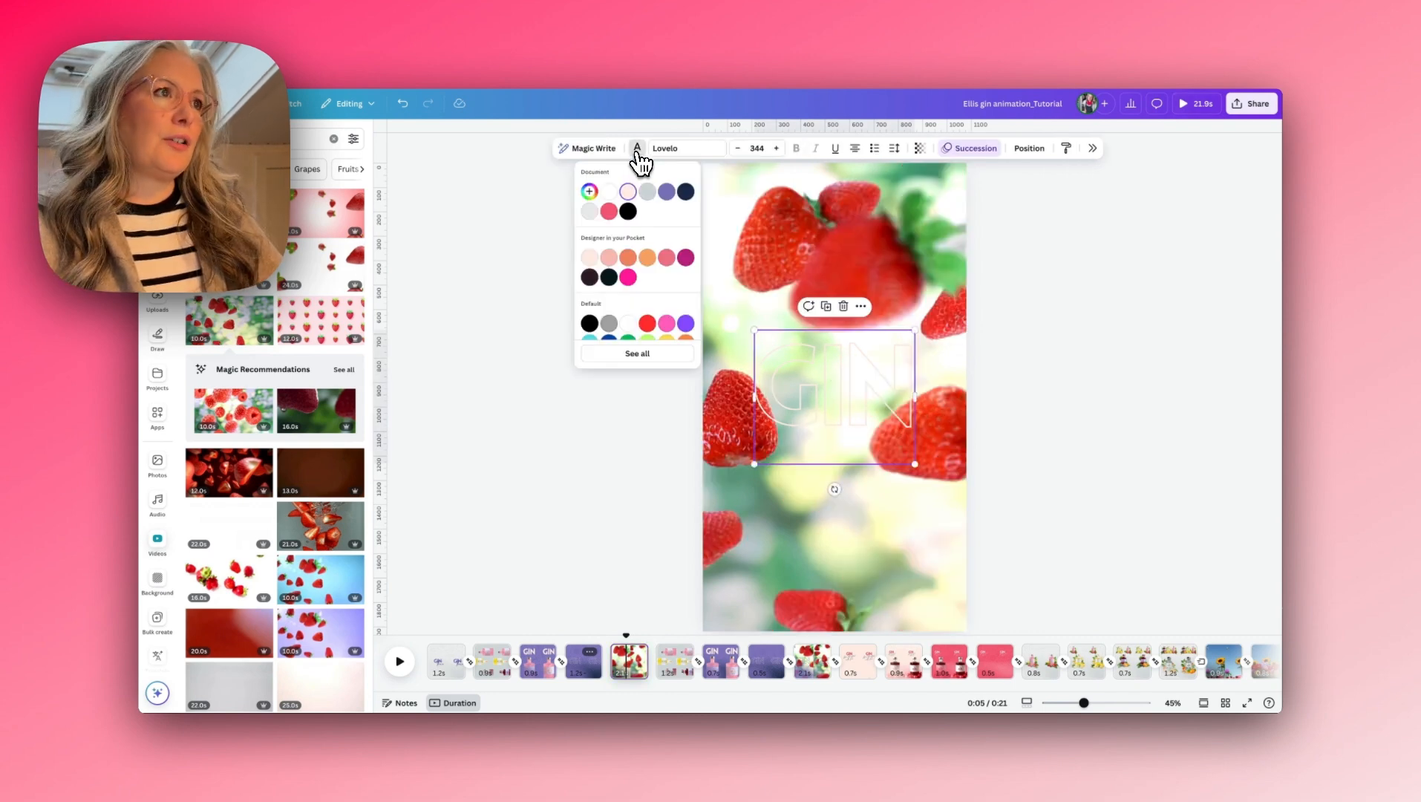
{"action": "left_click", "coordinate": [684, 193]}
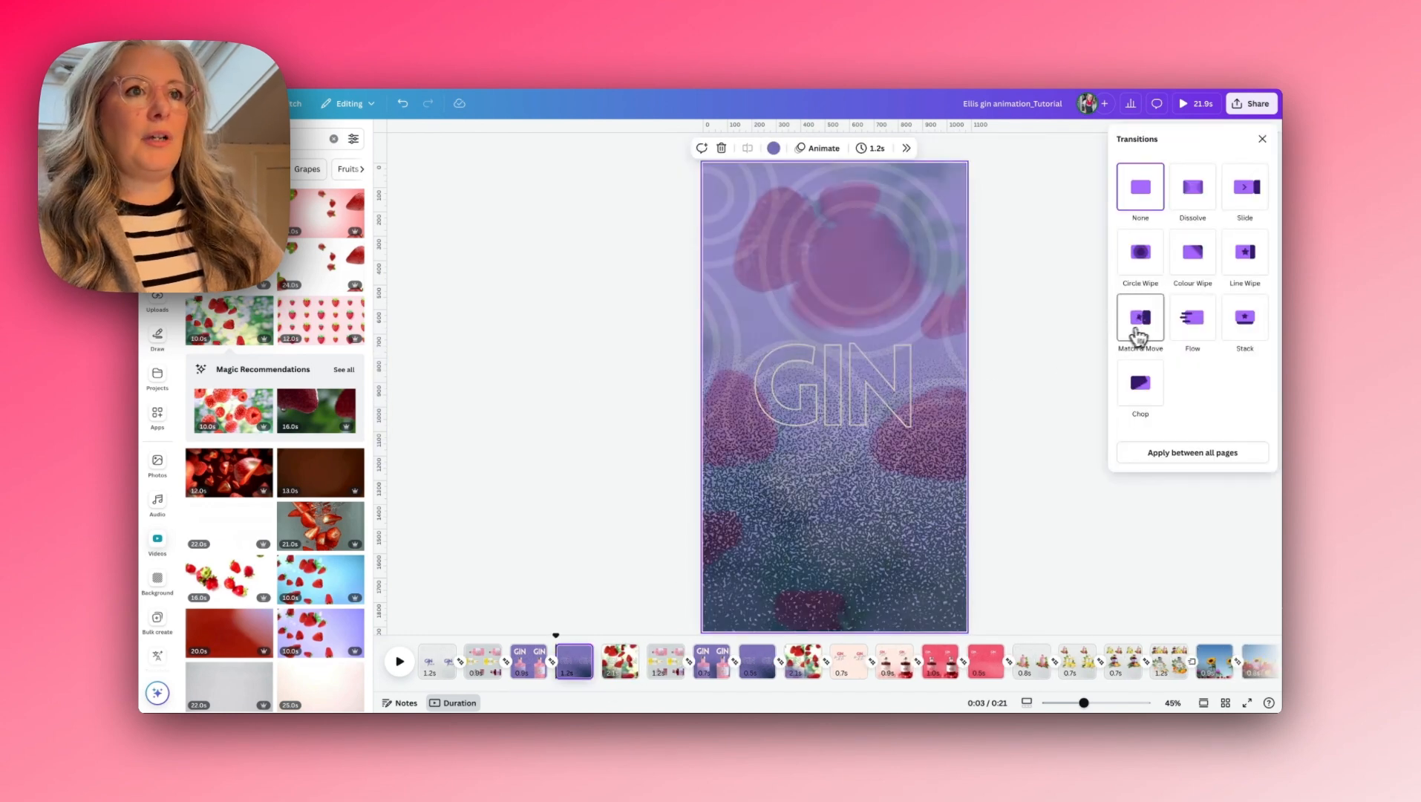
- Add a Match & Move transition between the navy gradient page and the strawberry page, and play it to preview
{"action": "left_click", "coordinate": [1140, 321]}
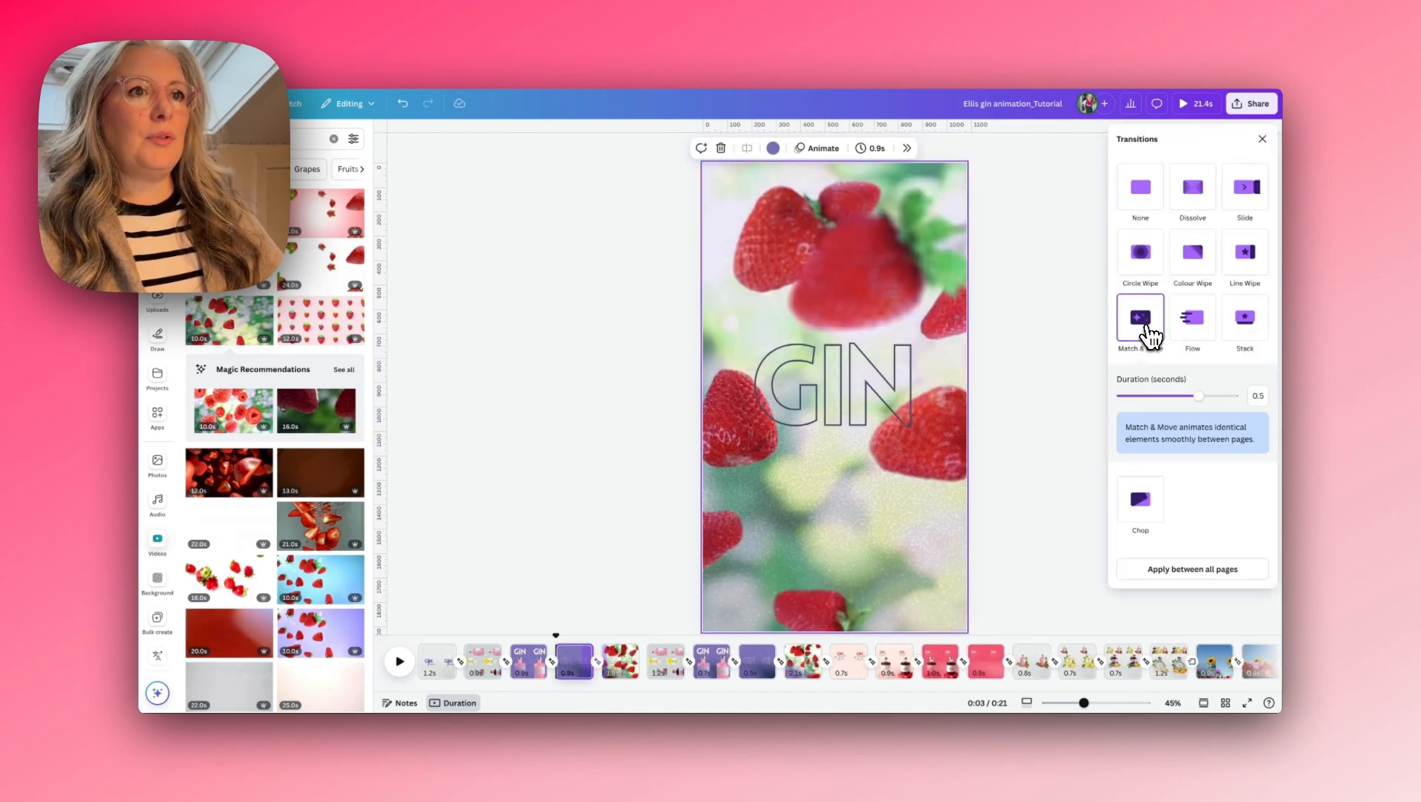
{"action": "left_click_drag", "start_coordinate": [556, 634], "coordinate": [608, 634]}
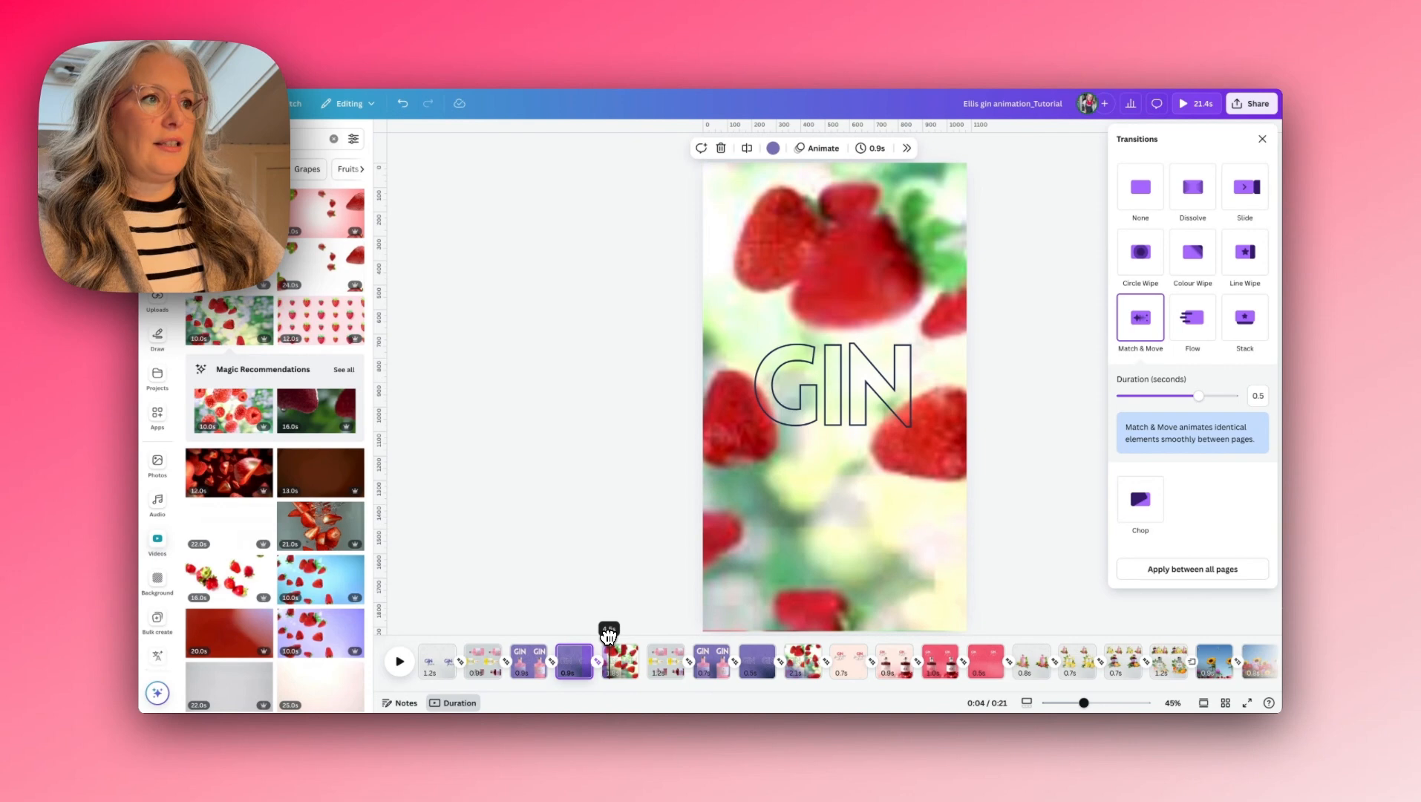
{"action": "left_click", "coordinate": [617, 653]}
{"action": "left_click", "coordinate": [586, 656]}
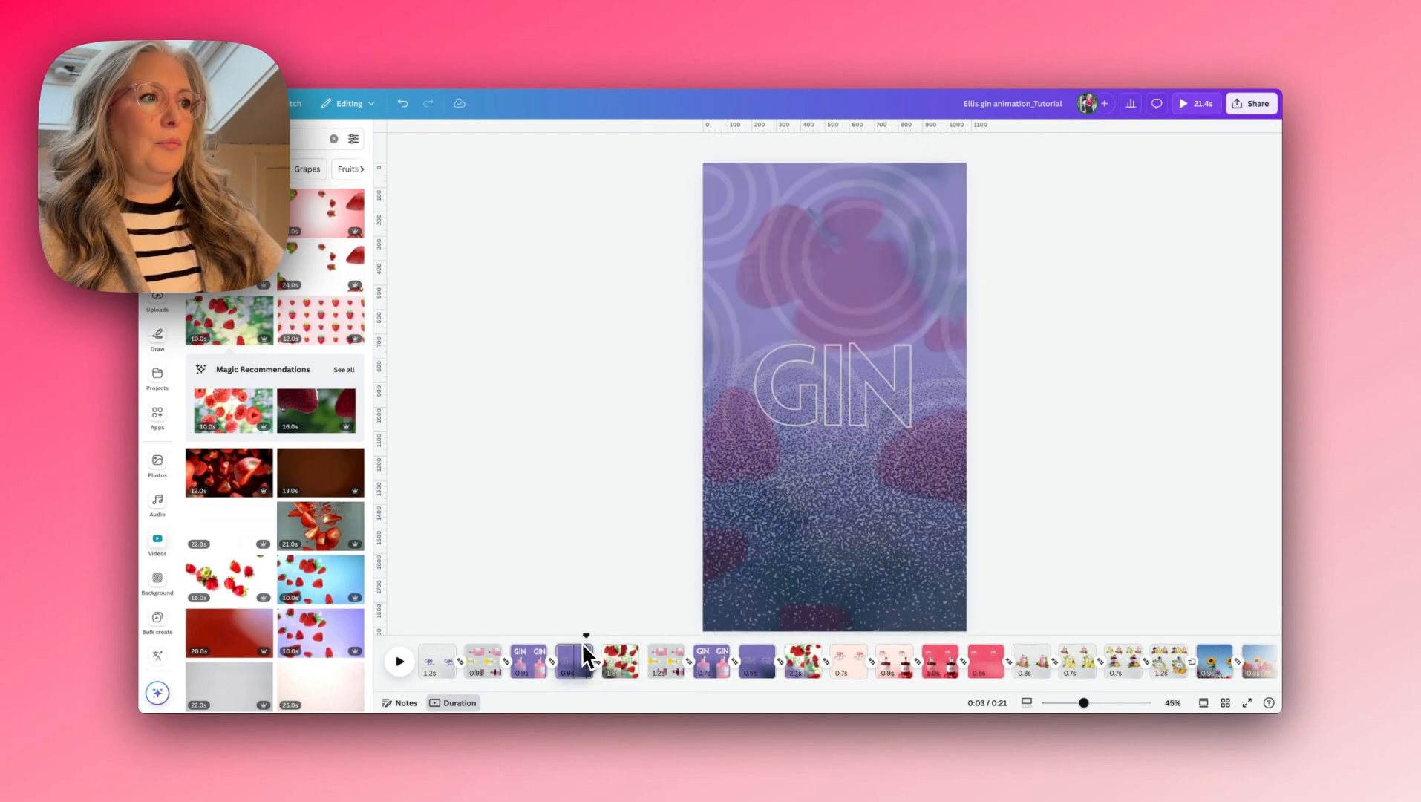
{"action": "left_click", "coordinate": [401, 663]}
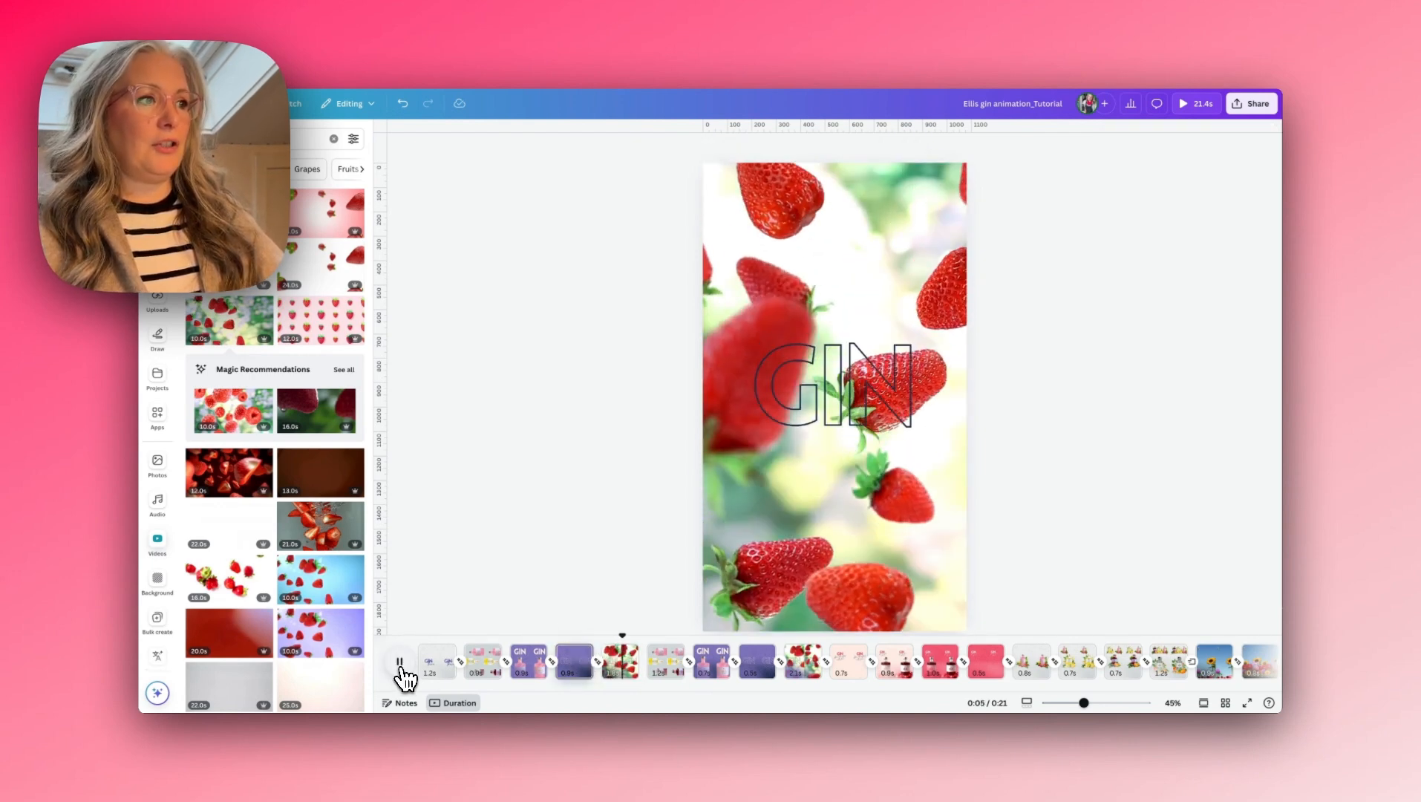
{"action": "left_click", "coordinate": [401, 663]}
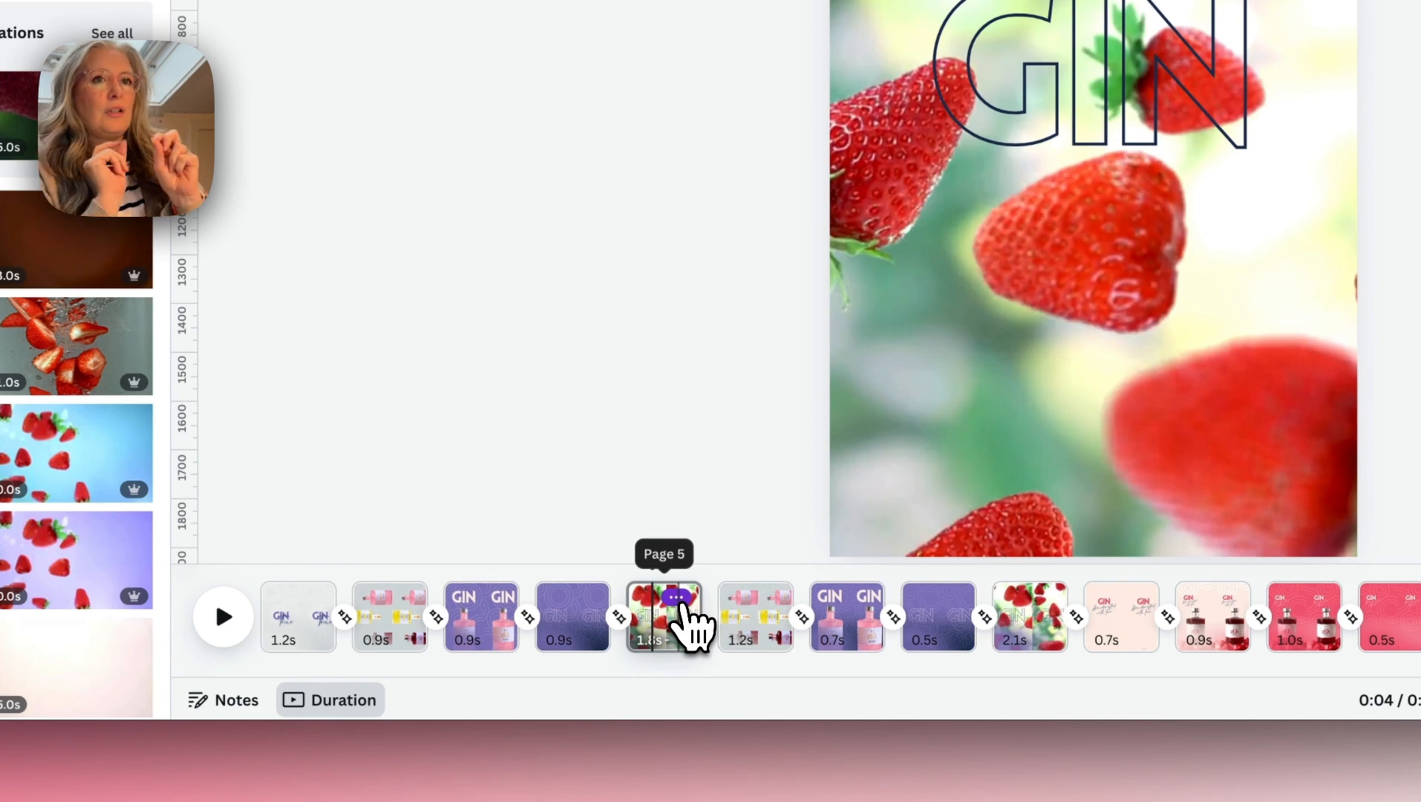
- Duplicate the strawberry page and replace the copy's video background with solid pale peach
{"action": "left_click", "coordinate": [675, 598]}
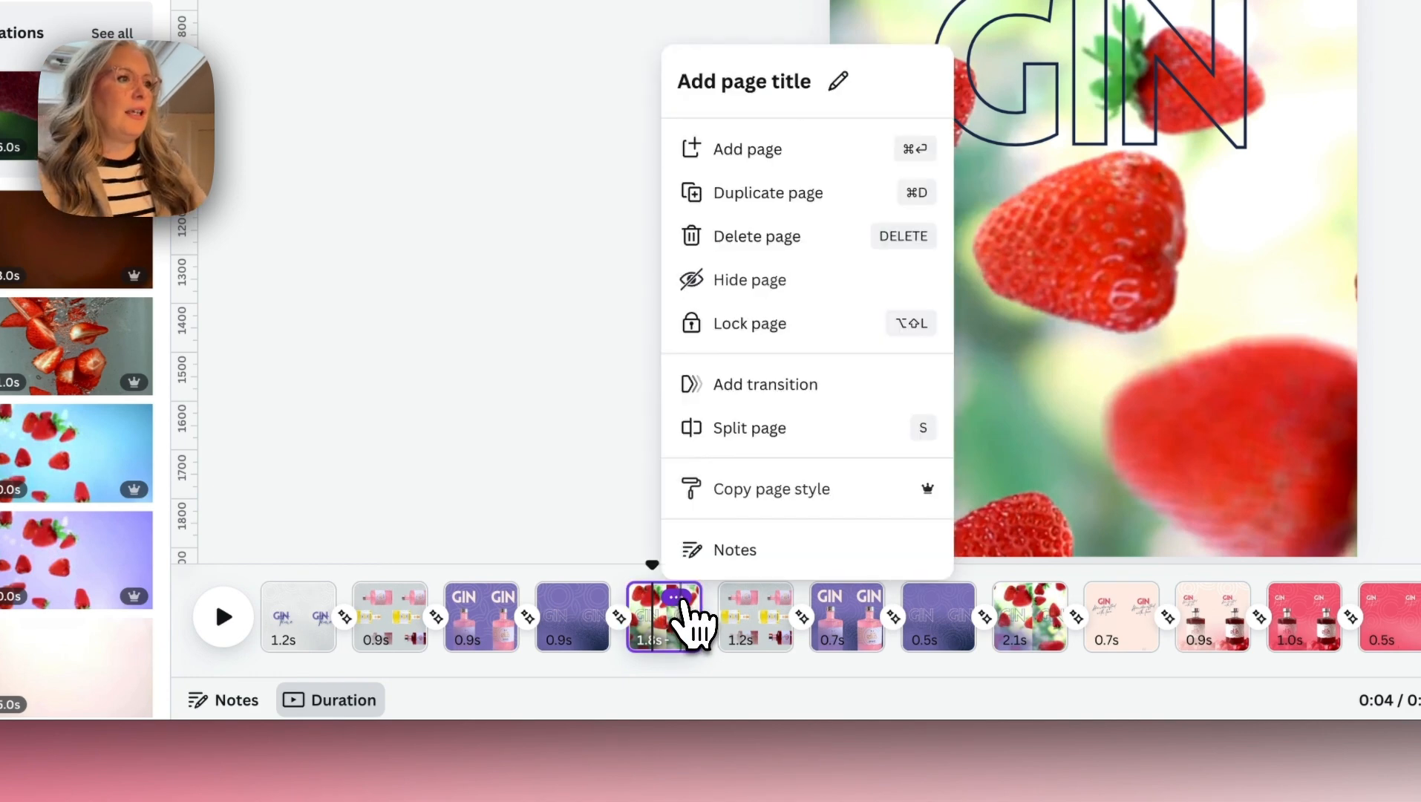
{"action": "left_click", "coordinate": [753, 195]}
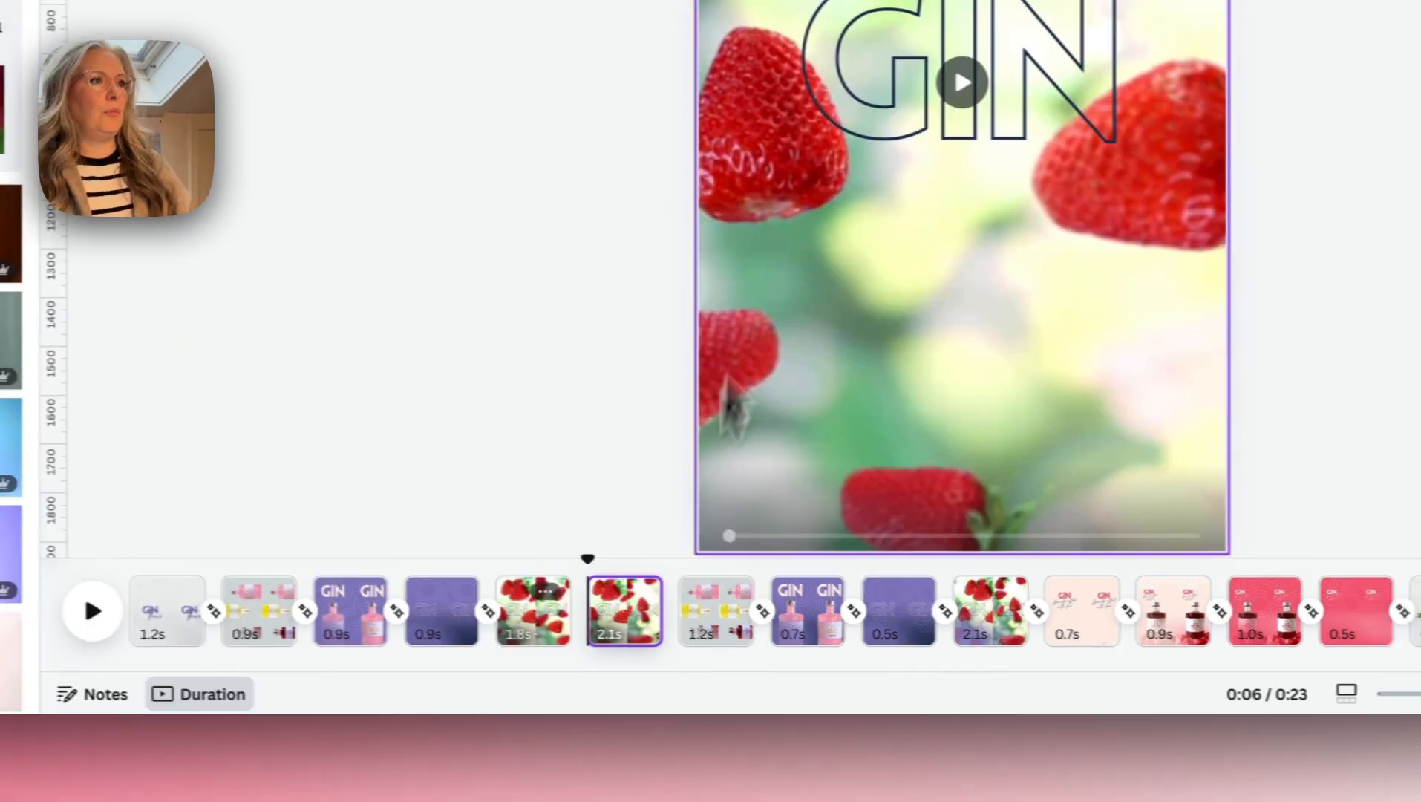
{"action": "key", "text": "Delete"}
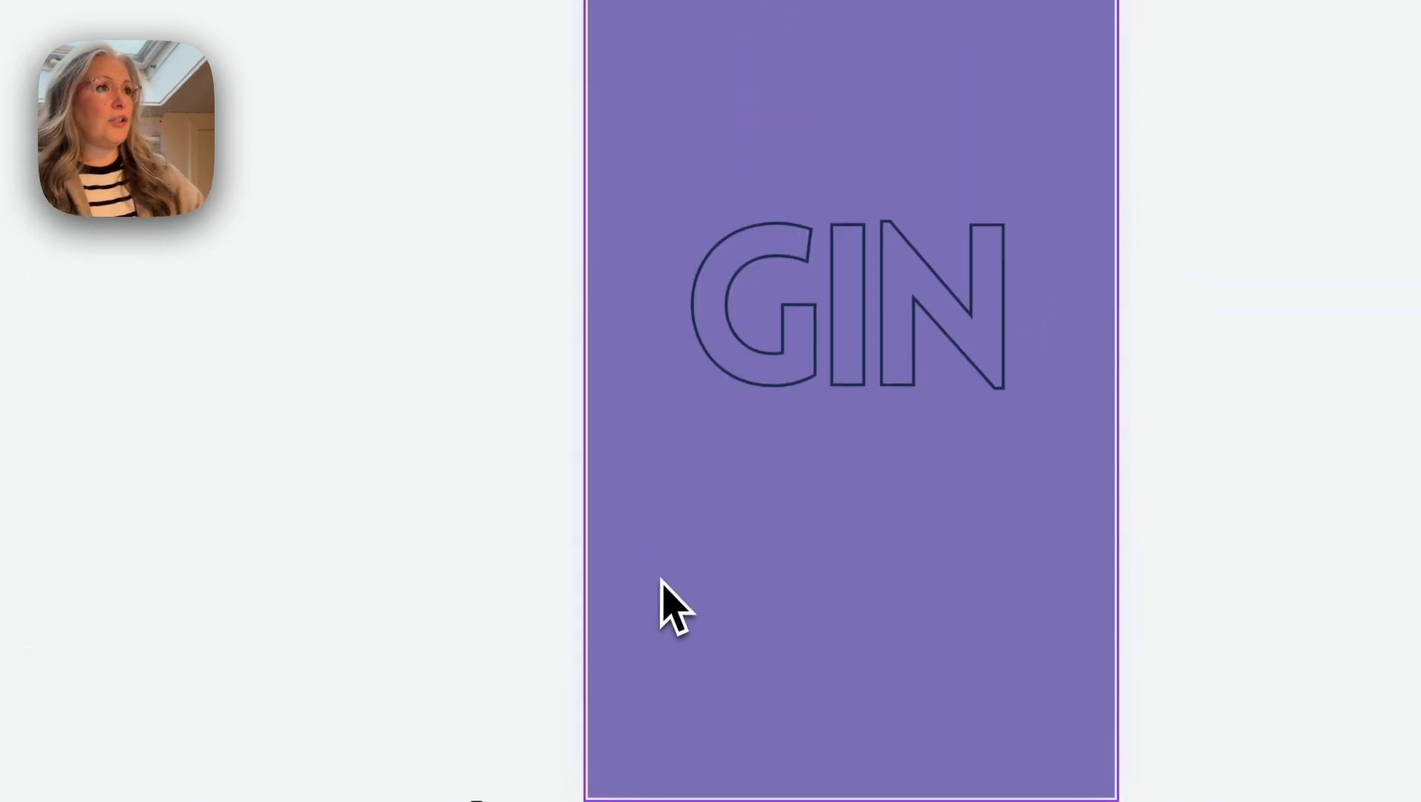
{"action": "left_click", "coordinate": [681, 198]}
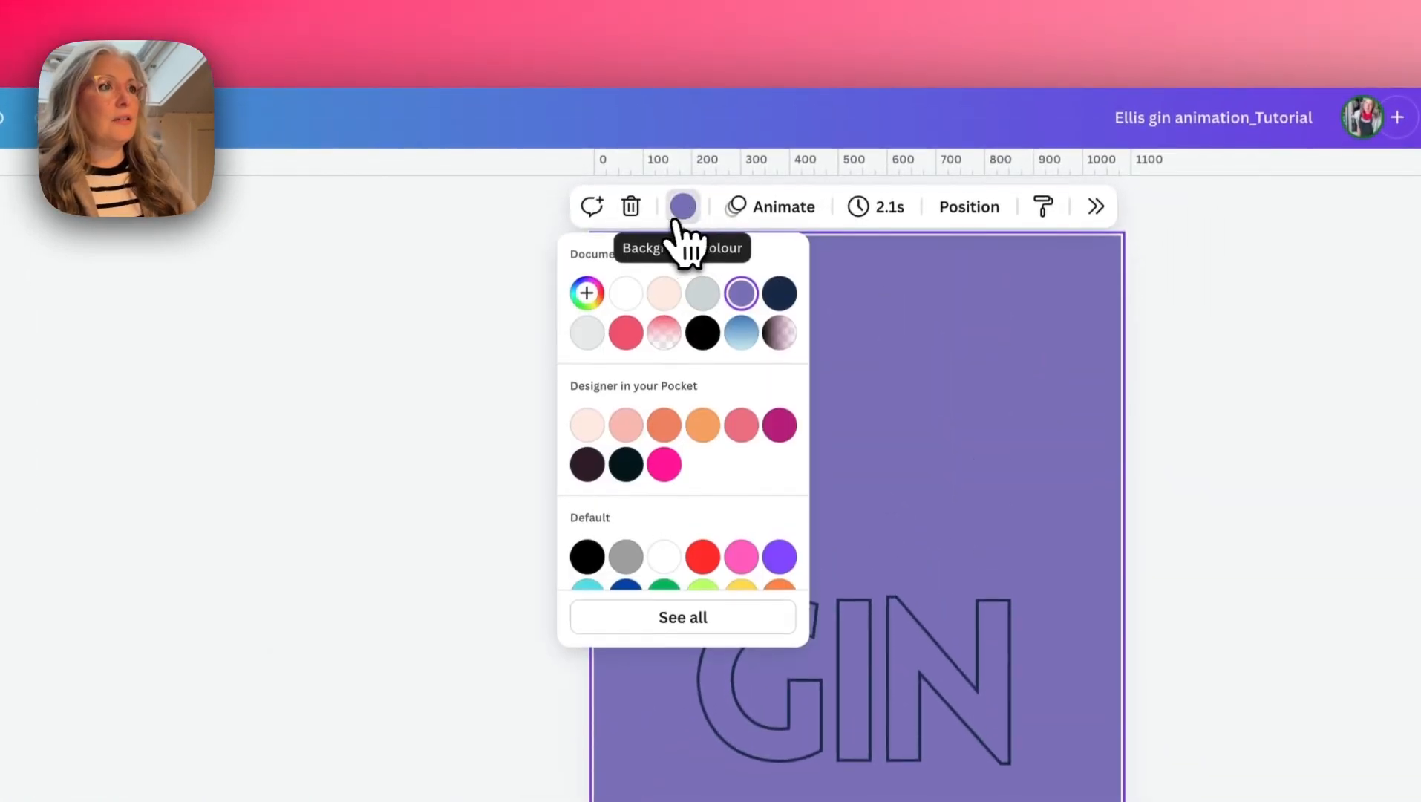
{"action": "left_click", "coordinate": [664, 294]}
- Remove the Hollow effect from the GIN text on the peach page and colour it coral pink
{"action": "left_click", "coordinate": [943, 720]}
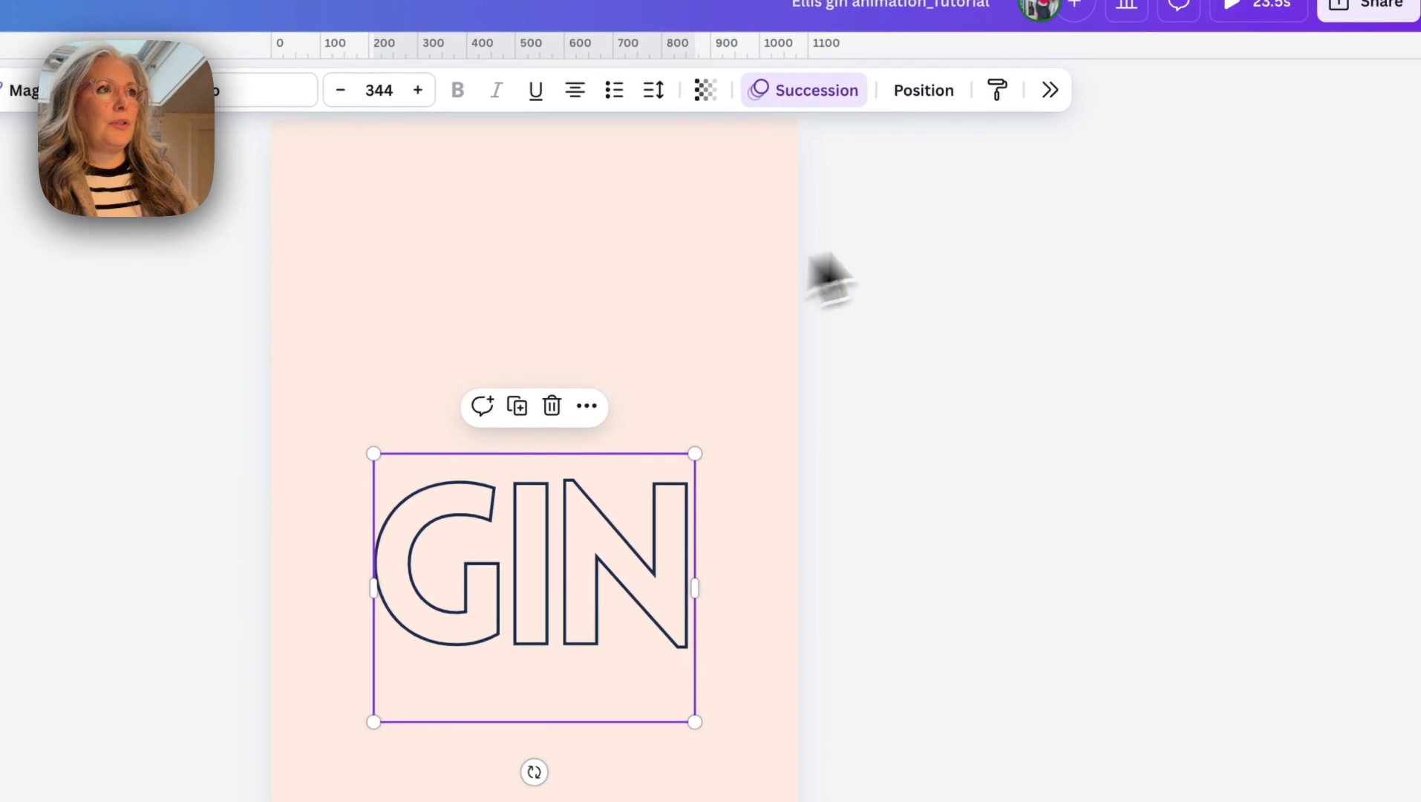
{"action": "left_click", "coordinate": [1050, 90]}
{"action": "left_click", "coordinate": [1011, 331]}
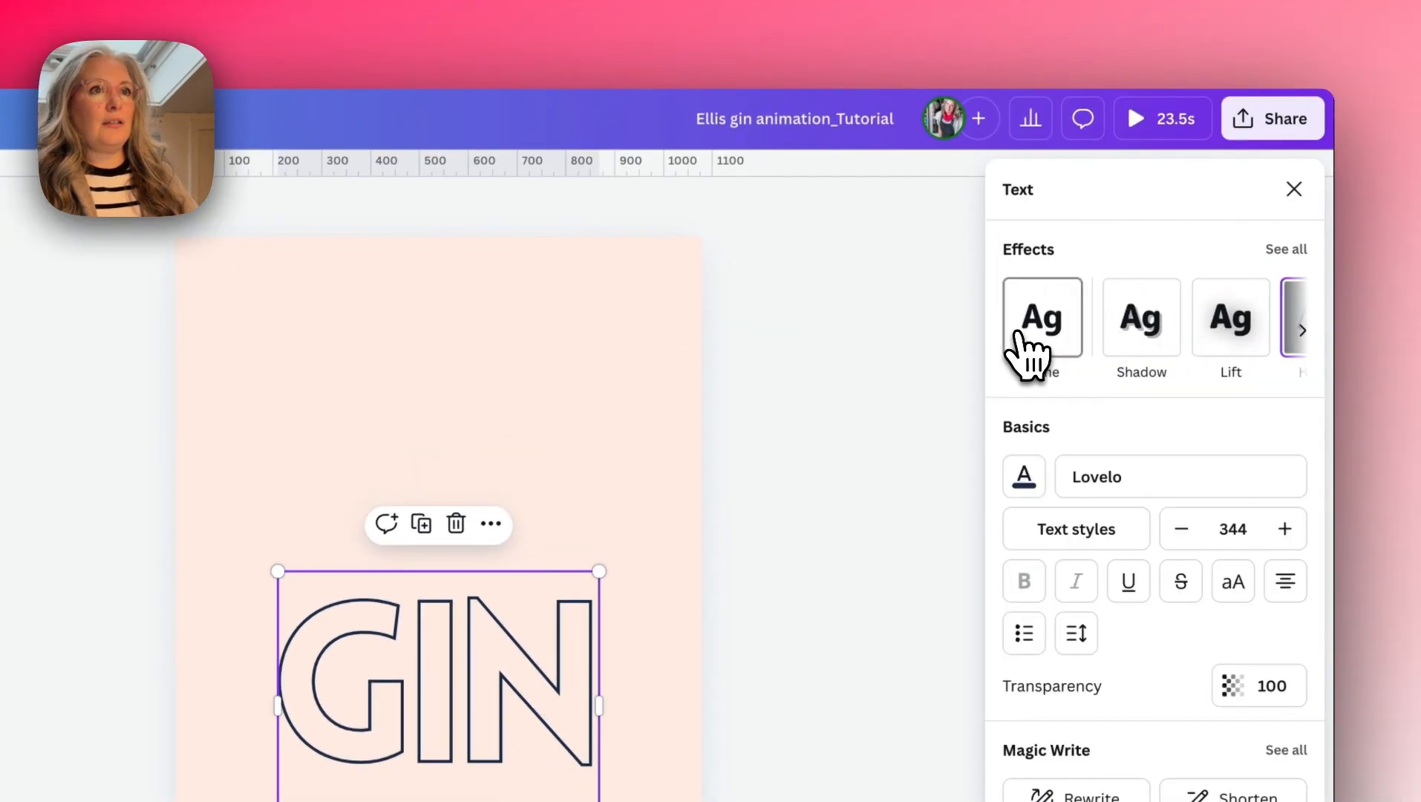
{"action": "left_click", "coordinate": [1032, 331]}
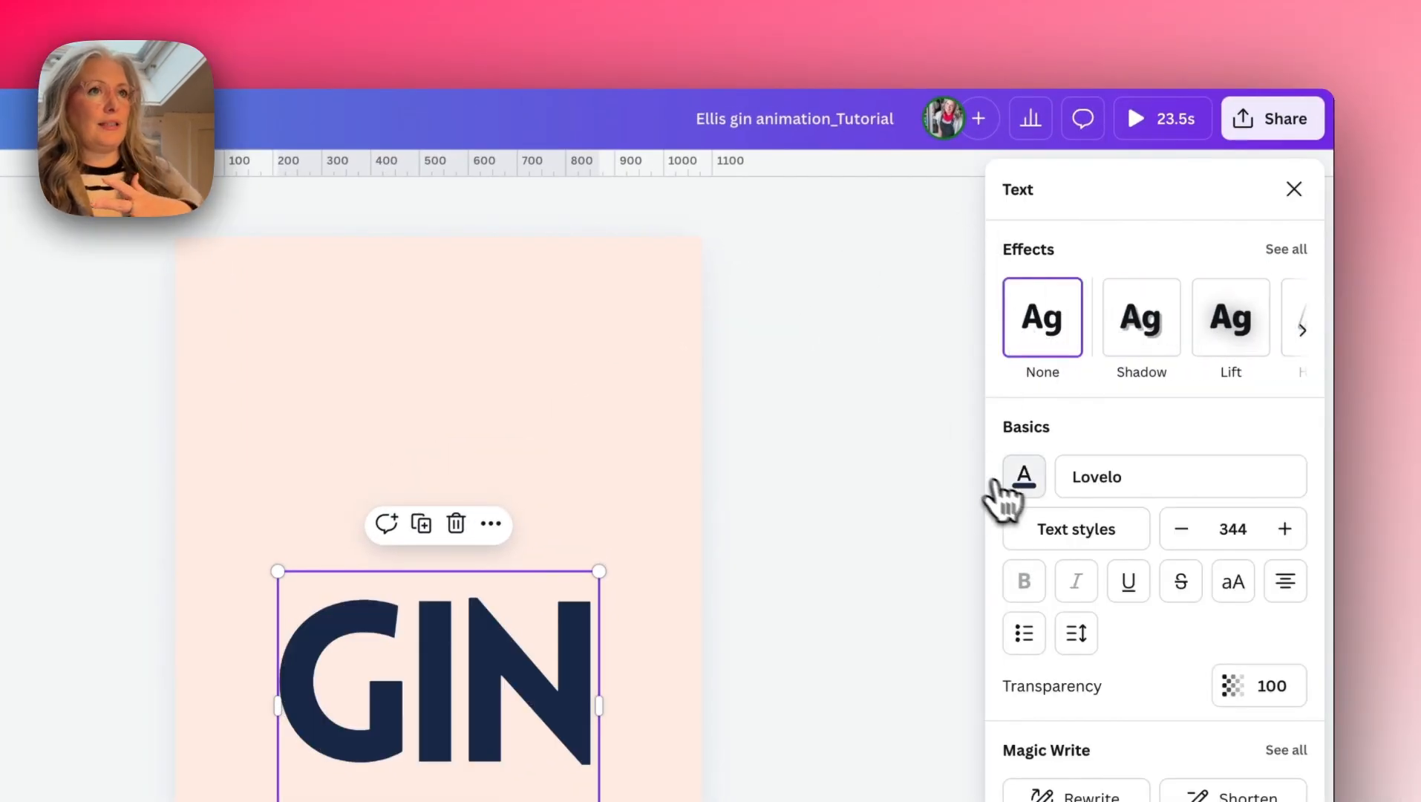
{"action": "left_click", "coordinate": [1021, 478]}
{"action": "left_click", "coordinate": [1075, 413]}
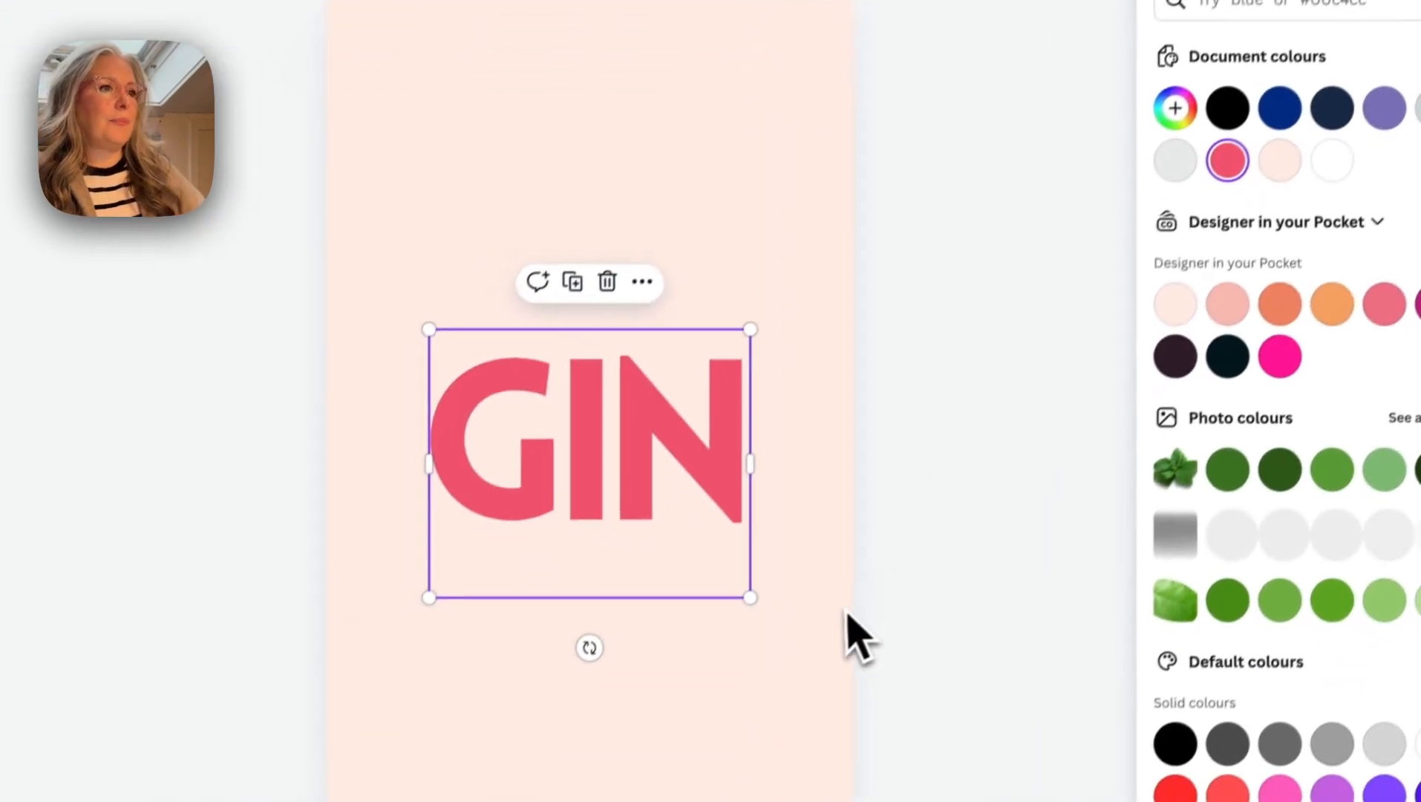
- Shrink the coral GIN text to about half its size and move it to the upper left of the page
{"action": "left_click_drag", "start_coordinate": [760, 580], "coordinate": [597, 408]}
{"action": "left_click_drag", "start_coordinate": [524, 373], "coordinate": [487, 180]}
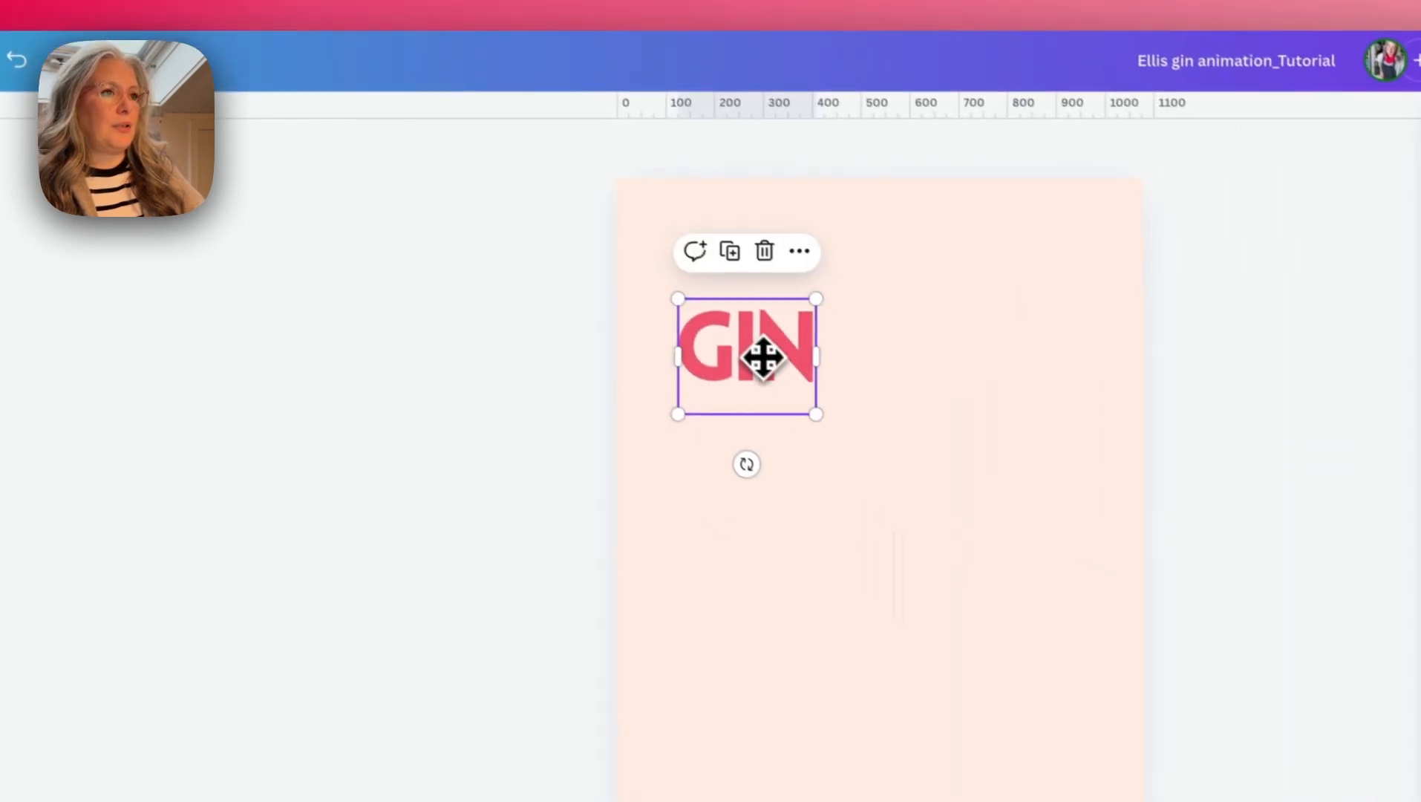
{"action": "left_click", "coordinate": [937, 435]}
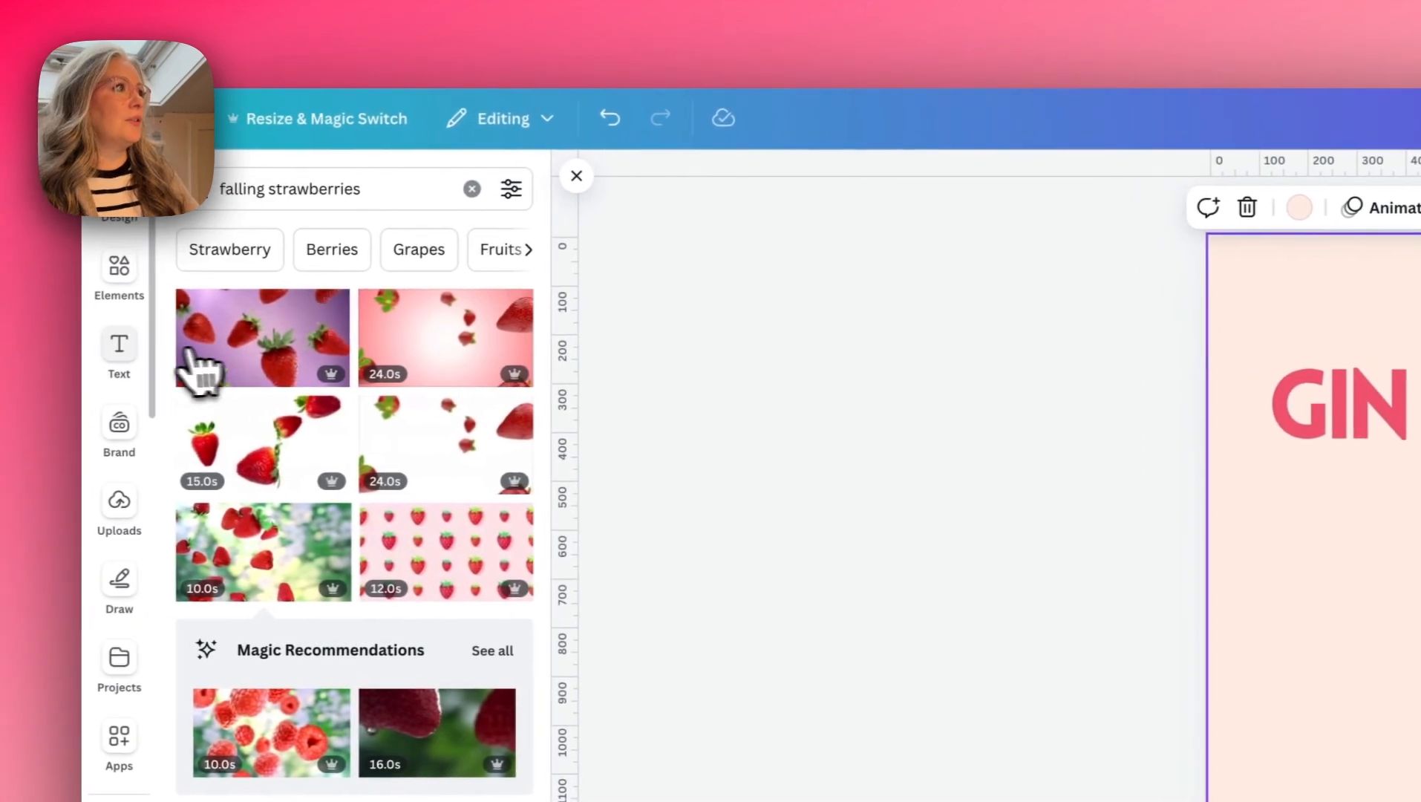
- Add the text "Handcrafted with love" in Eyesome Script and narrow its box so it wraps onto two lines
{"action": "left_click", "coordinate": [93, 349]}
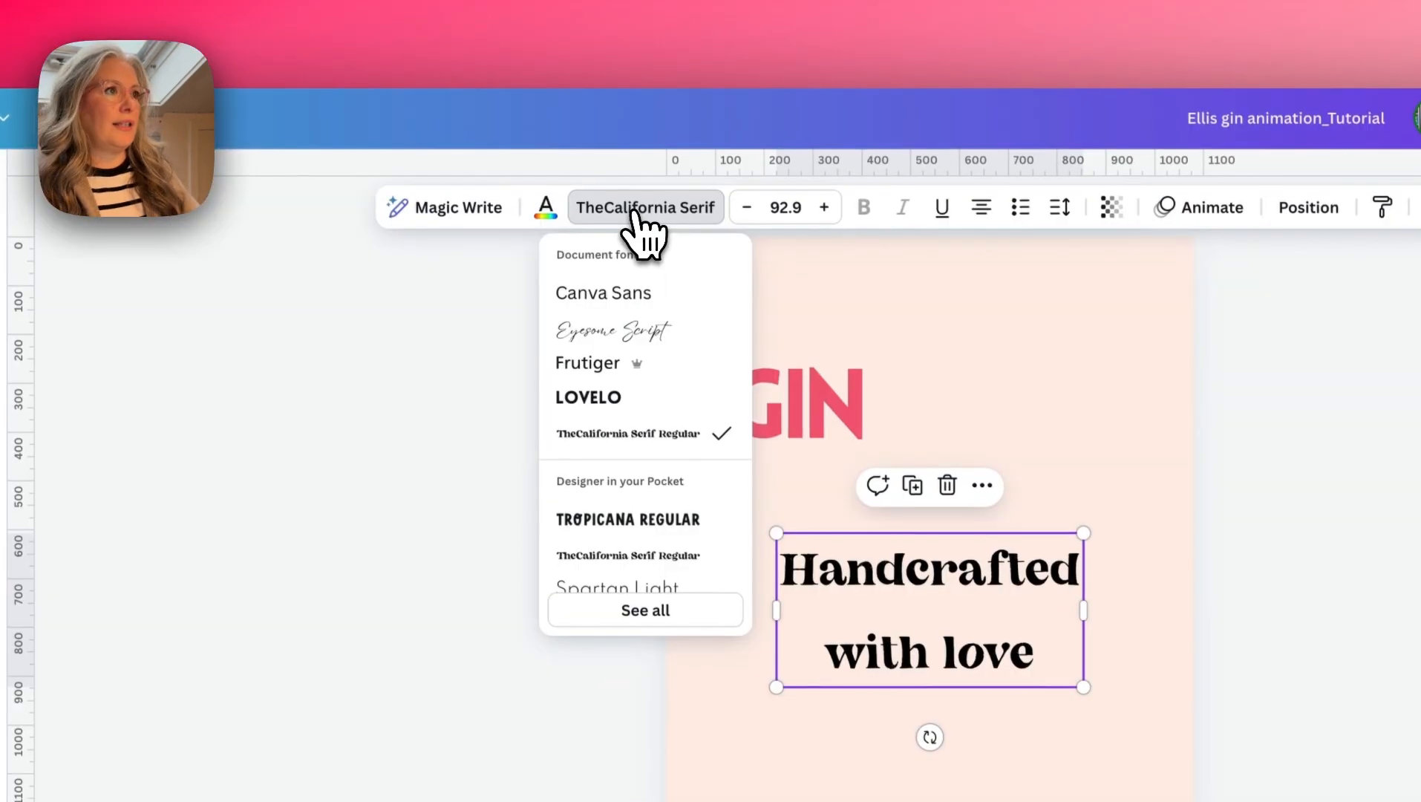
{"action": "left_click", "coordinate": [643, 362]}
{"action": "left_click", "coordinate": [640, 334]}
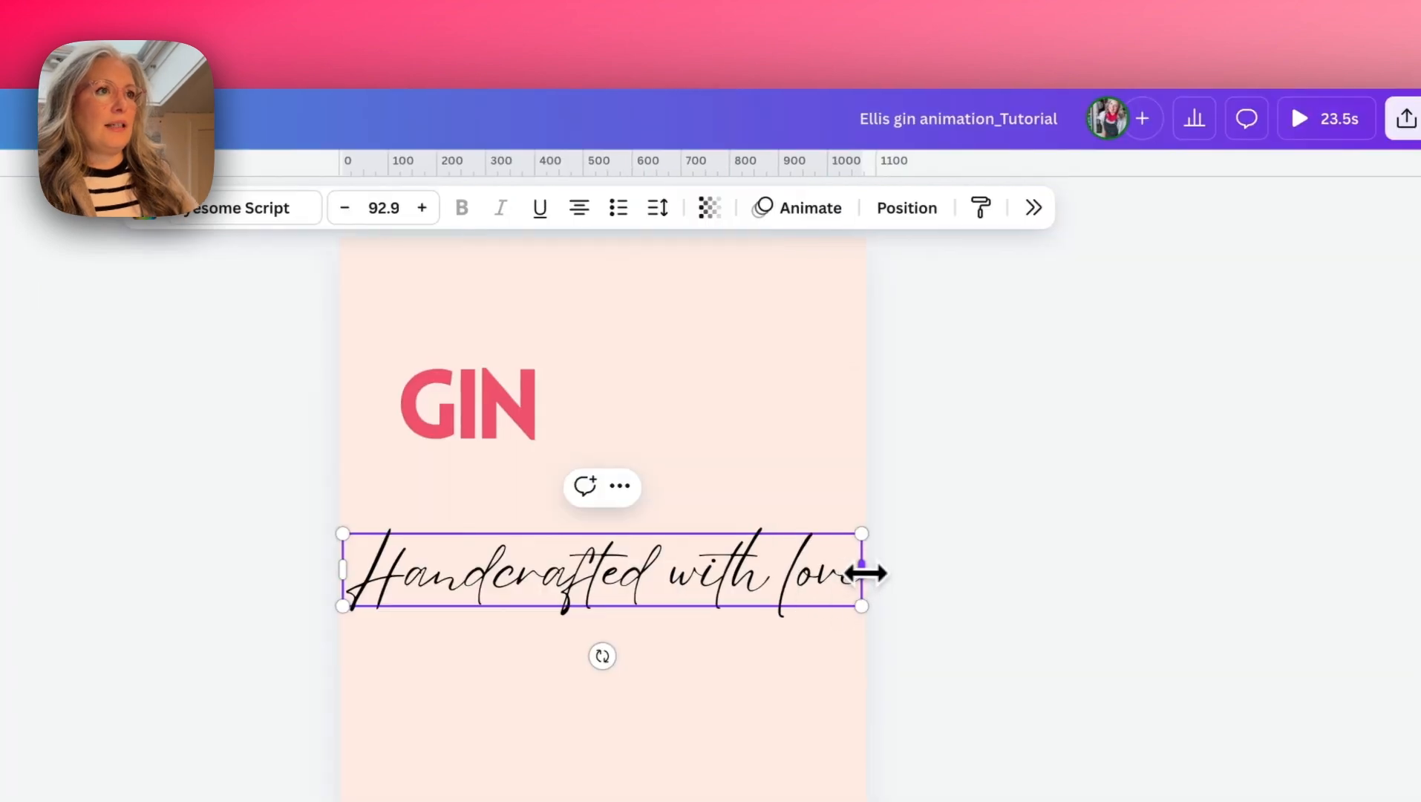
{"action": "left_click_drag", "start_coordinate": [1189, 571], "coordinate": [1016, 572]}
{"action": "left_click_drag", "start_coordinate": [689, 572], "coordinate": [689, 573]}
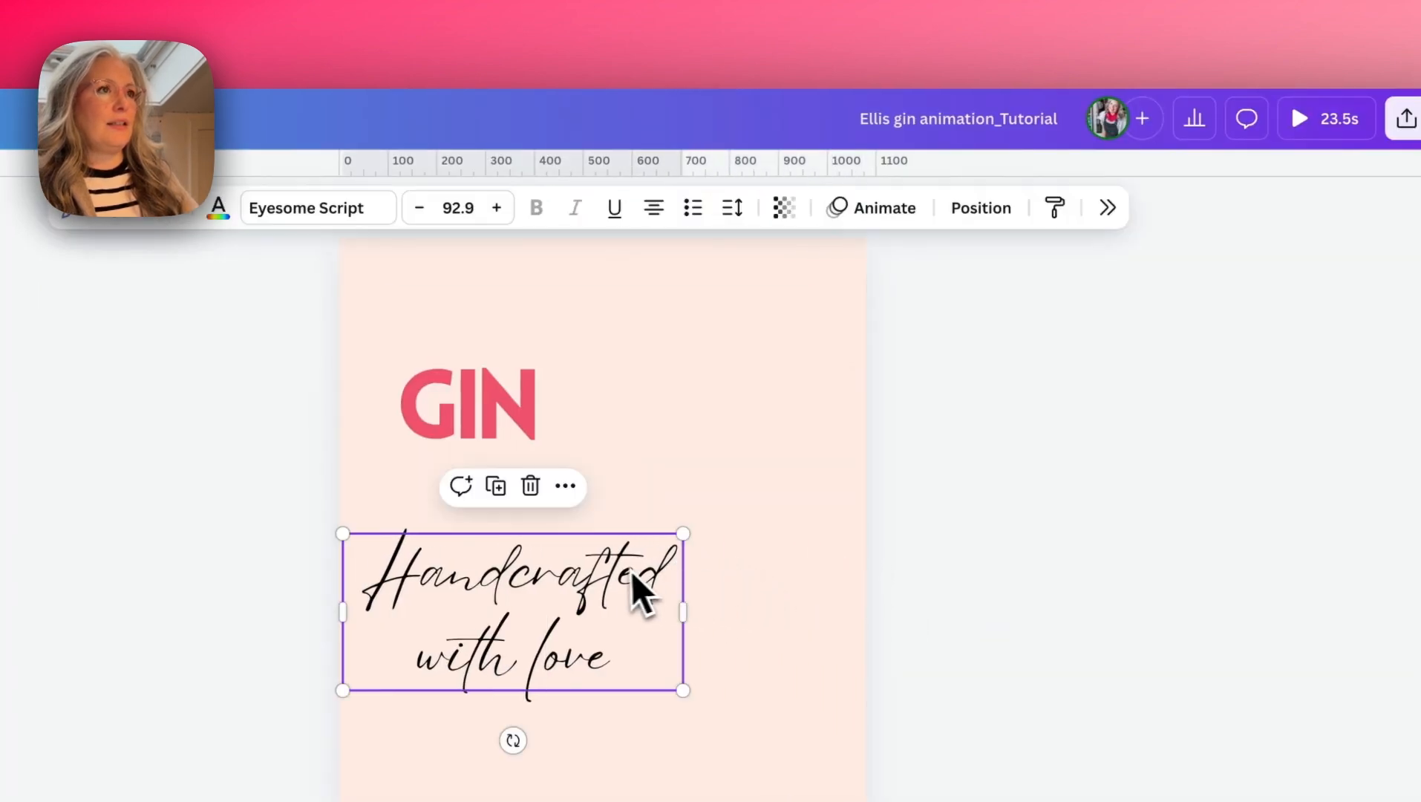
- Set the line spacing of "Handcrafted with love" to 1.12 and tilt the text slightly anticlockwise
{"action": "left_click", "coordinate": [732, 208]}
{"action": "left_click_drag", "start_coordinate": [691, 371], "coordinate": [668, 375]}
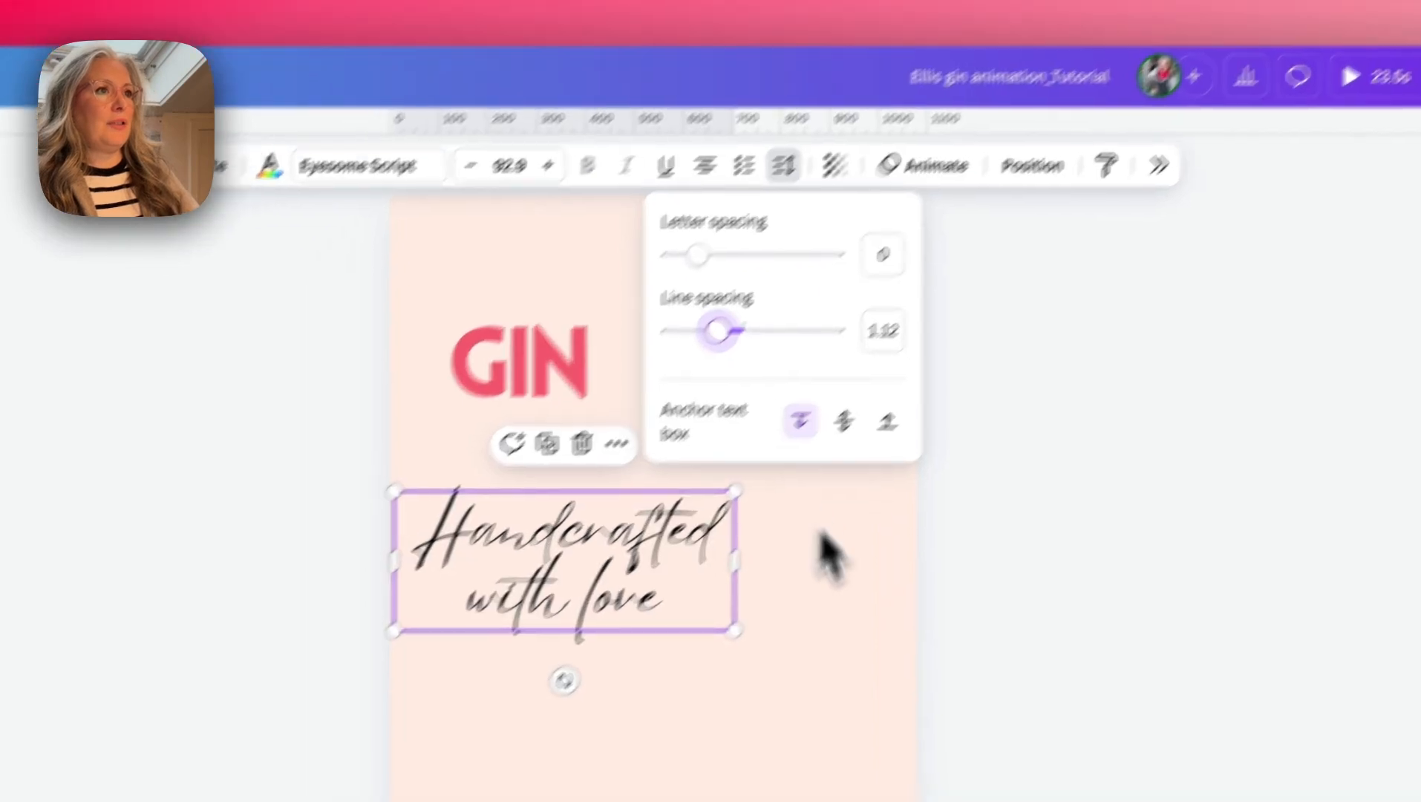
{"action": "left_click", "coordinate": [755, 630]}
{"action": "left_click", "coordinate": [601, 647]}
{"action": "left_click_drag", "start_coordinate": [693, 579], "coordinate": [687, 587]}
- Colour "Handcrafted with love" navy, then scale it to size 72.3 and place it directly beneath GIN
{"action": "double_click", "coordinate": [736, 469]}
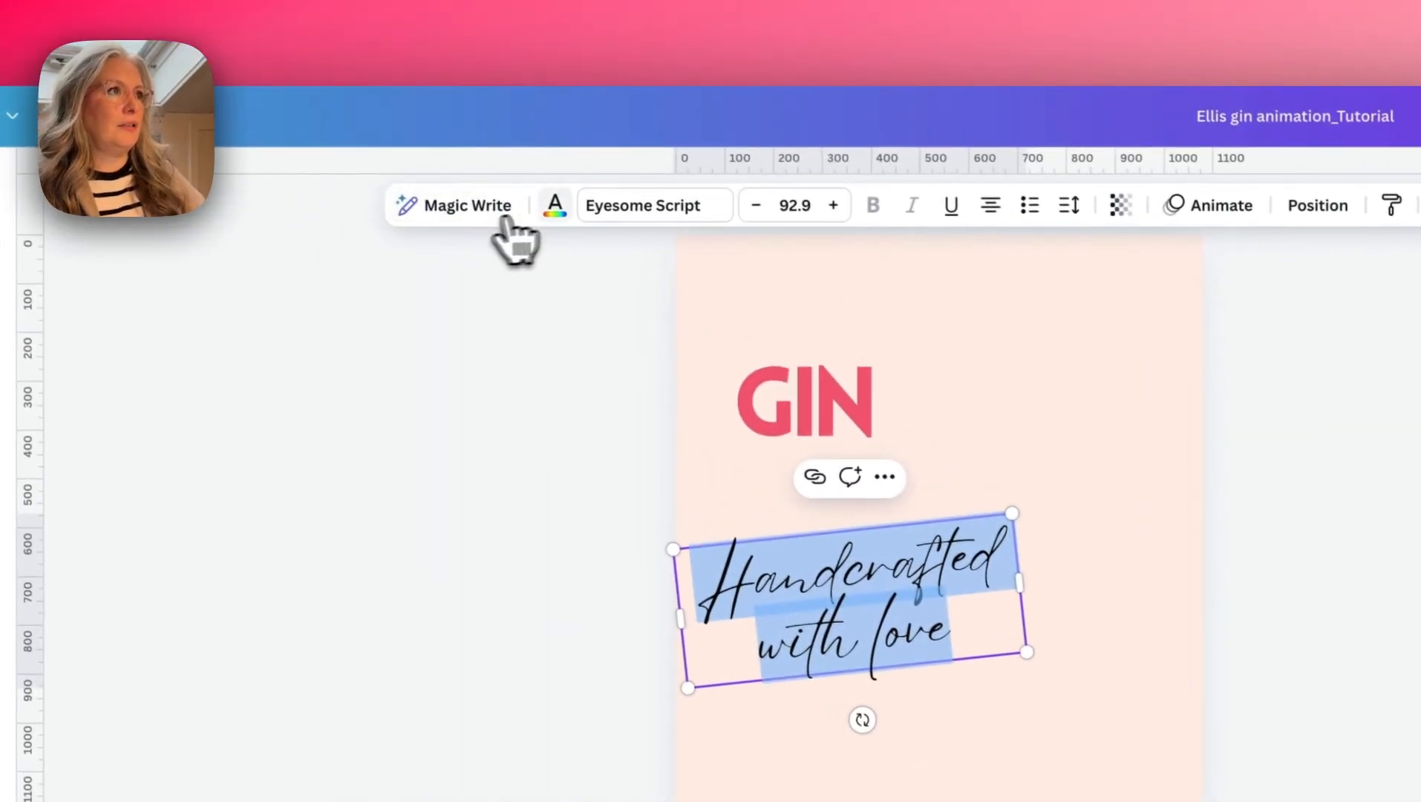
{"action": "left_click", "coordinate": [555, 205]}
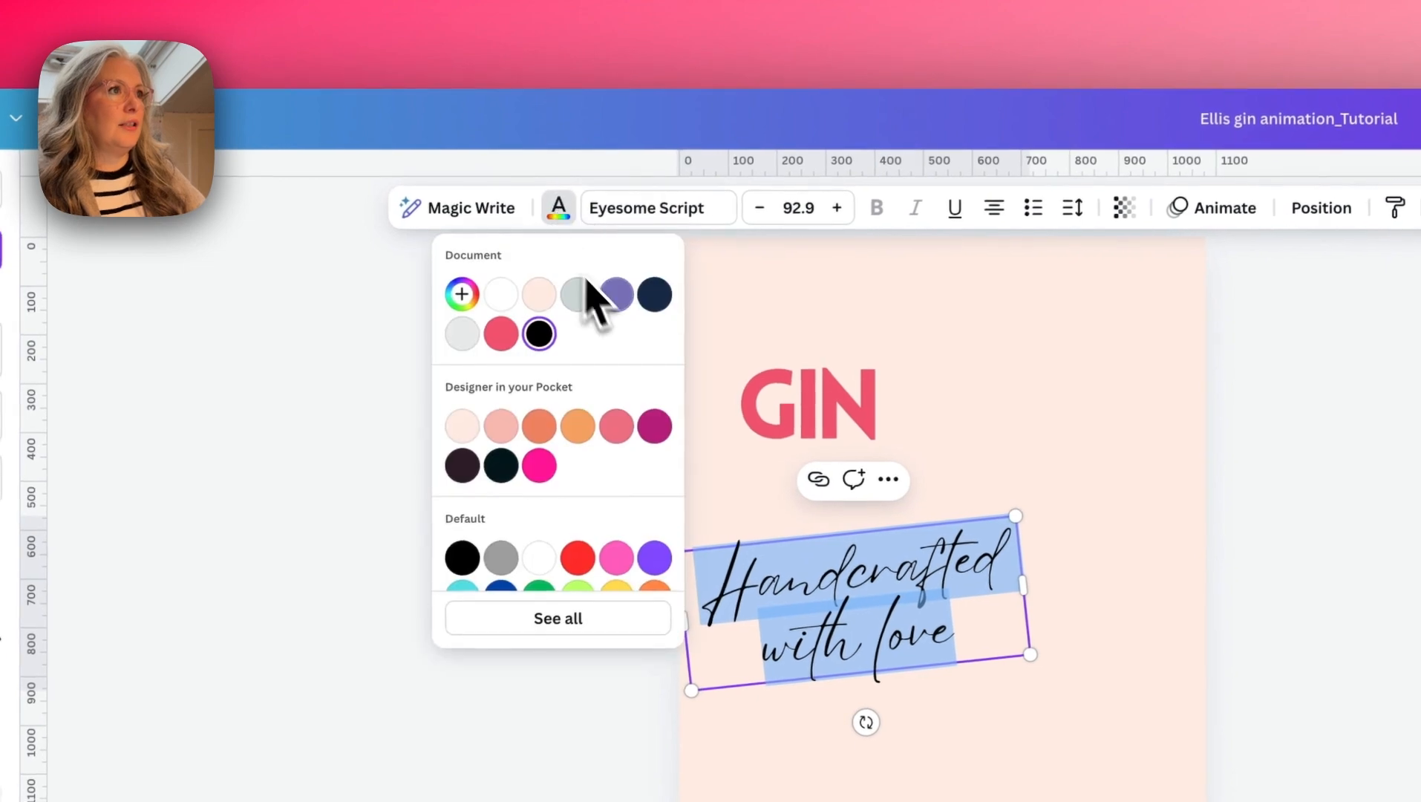
{"action": "left_click", "coordinate": [656, 300]}
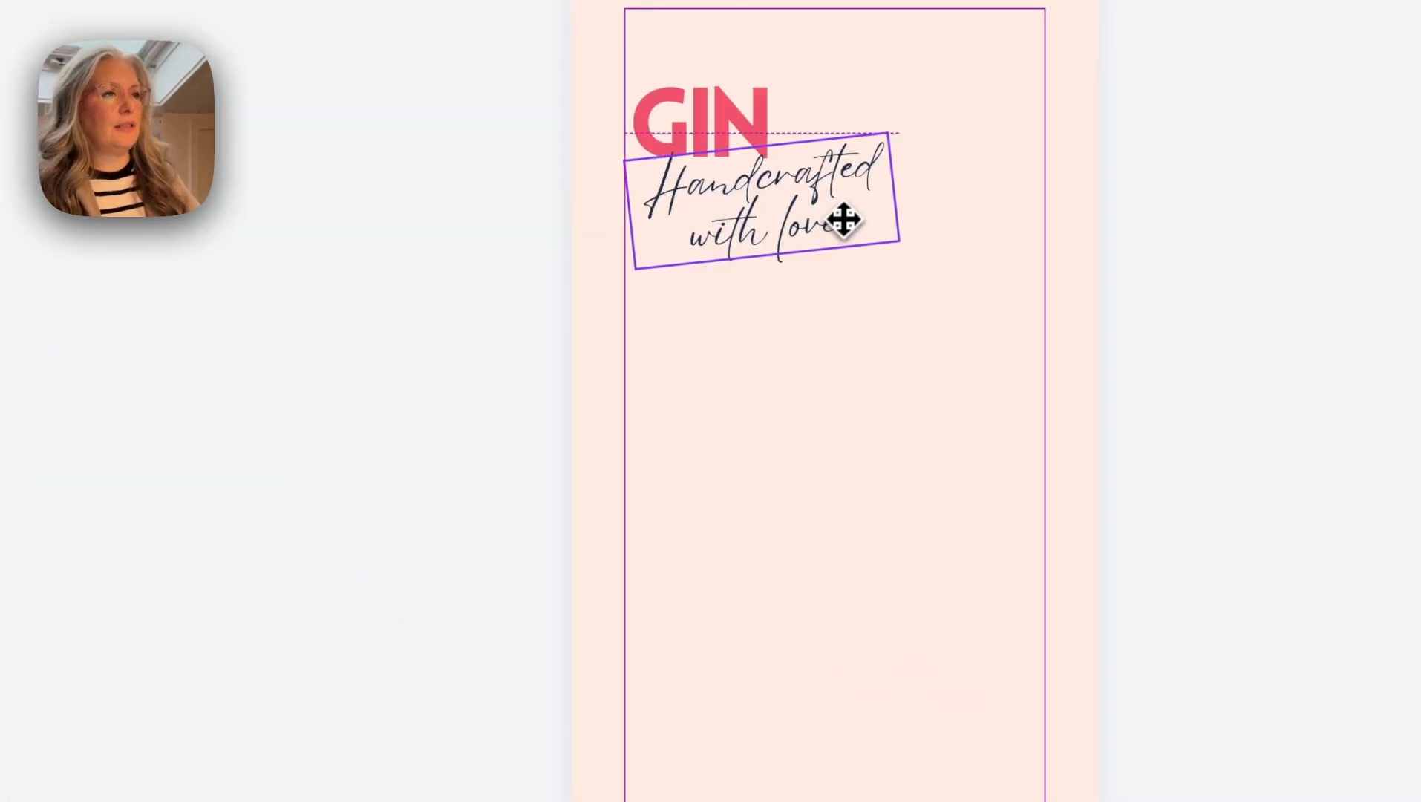
{"action": "left_click_drag", "start_coordinate": [844, 220], "coordinate": [844, 222]}
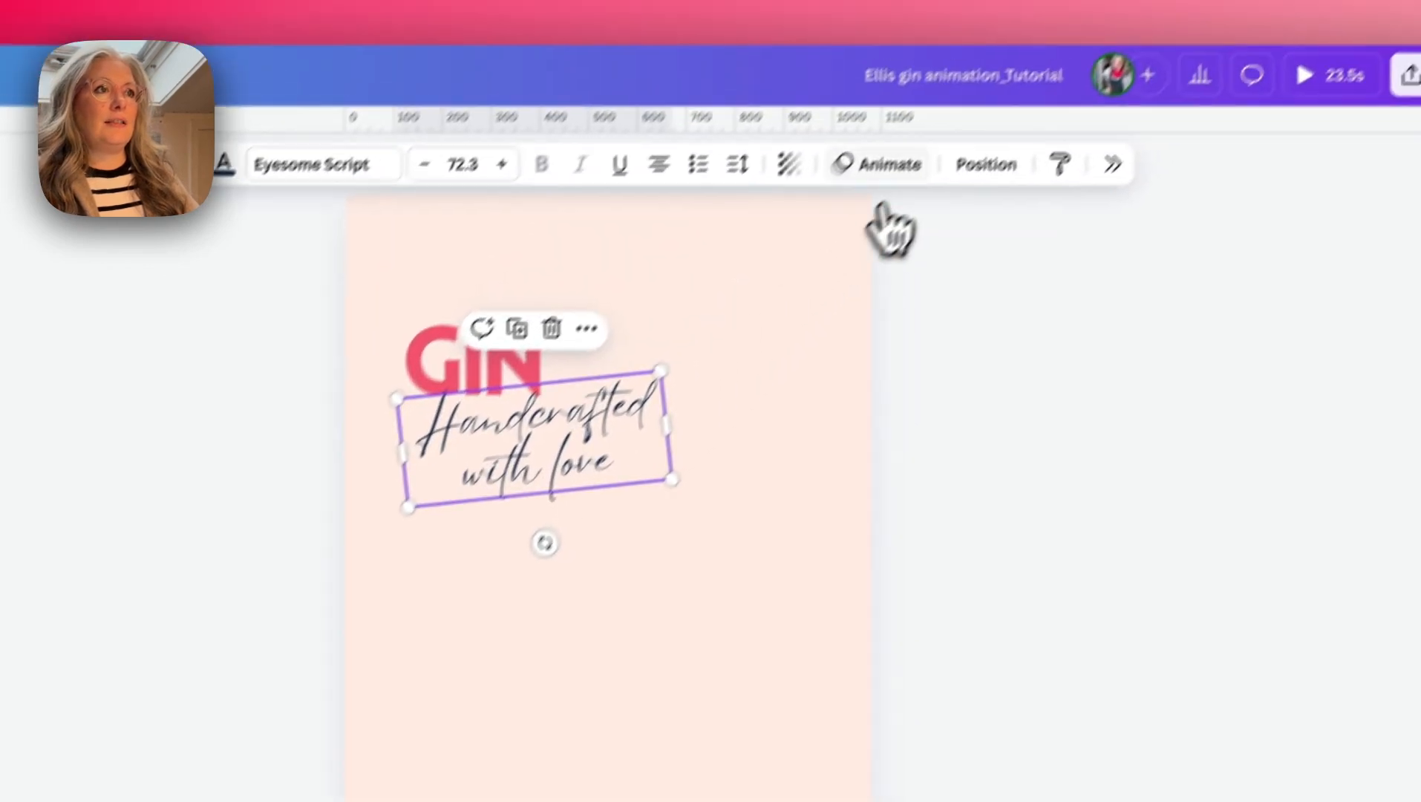
- Animate the "Handcrafted with love" text with Typewriter, playing on enter and written by character
{"action": "left_click", "coordinate": [855, 216]}
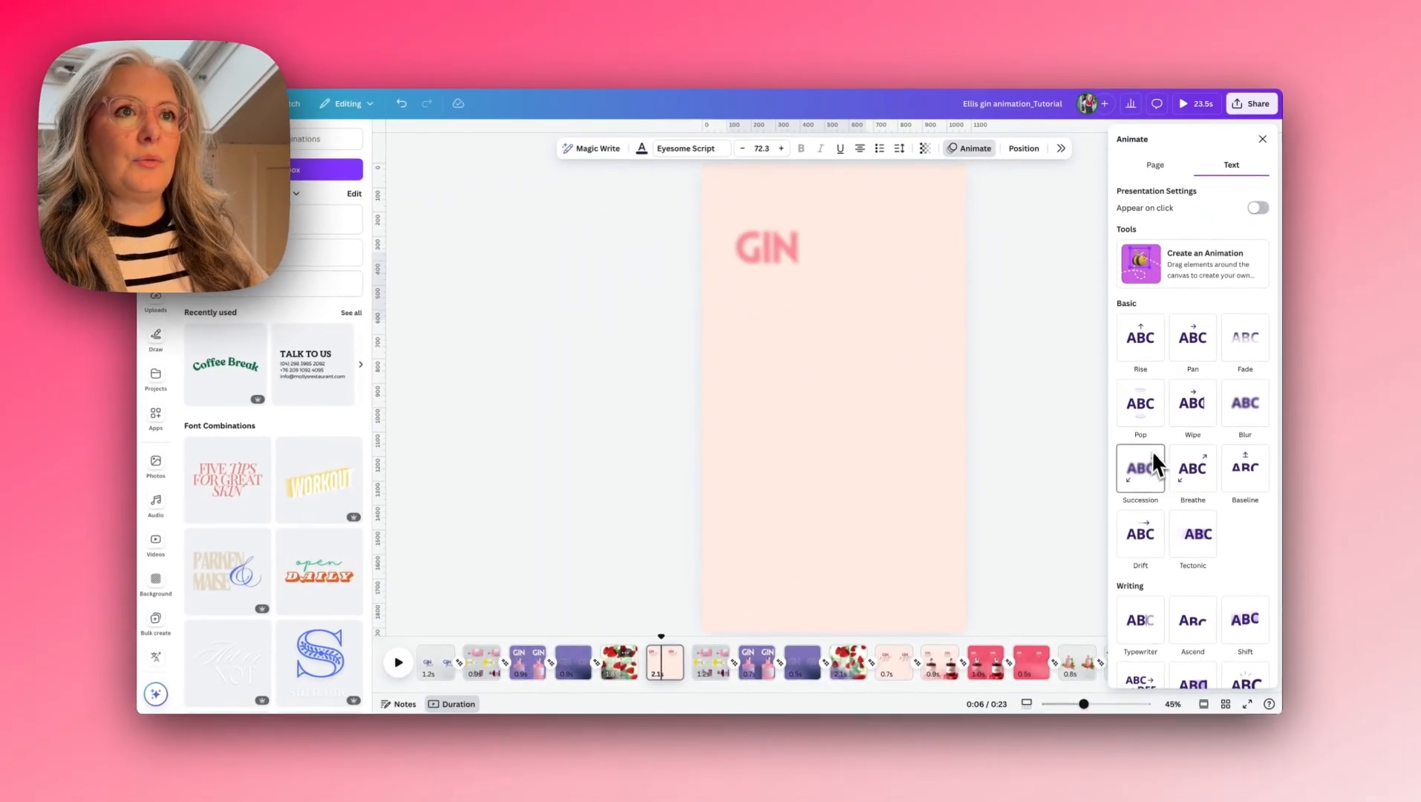
{"action": "scroll", "coordinate": [1151, 473], "scroll_direction": "down", "scroll_amount": 3}
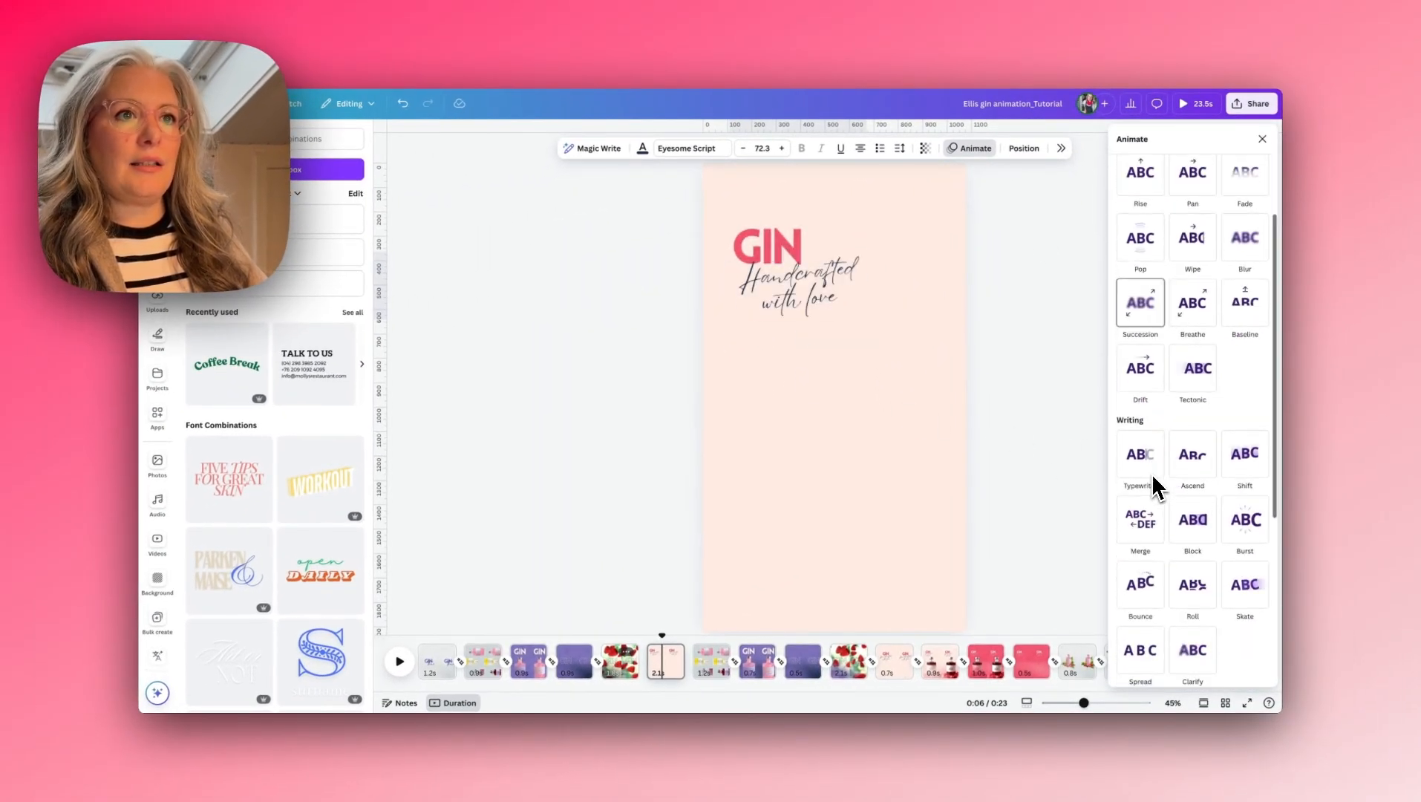
{"action": "left_click", "coordinate": [1158, 468]}
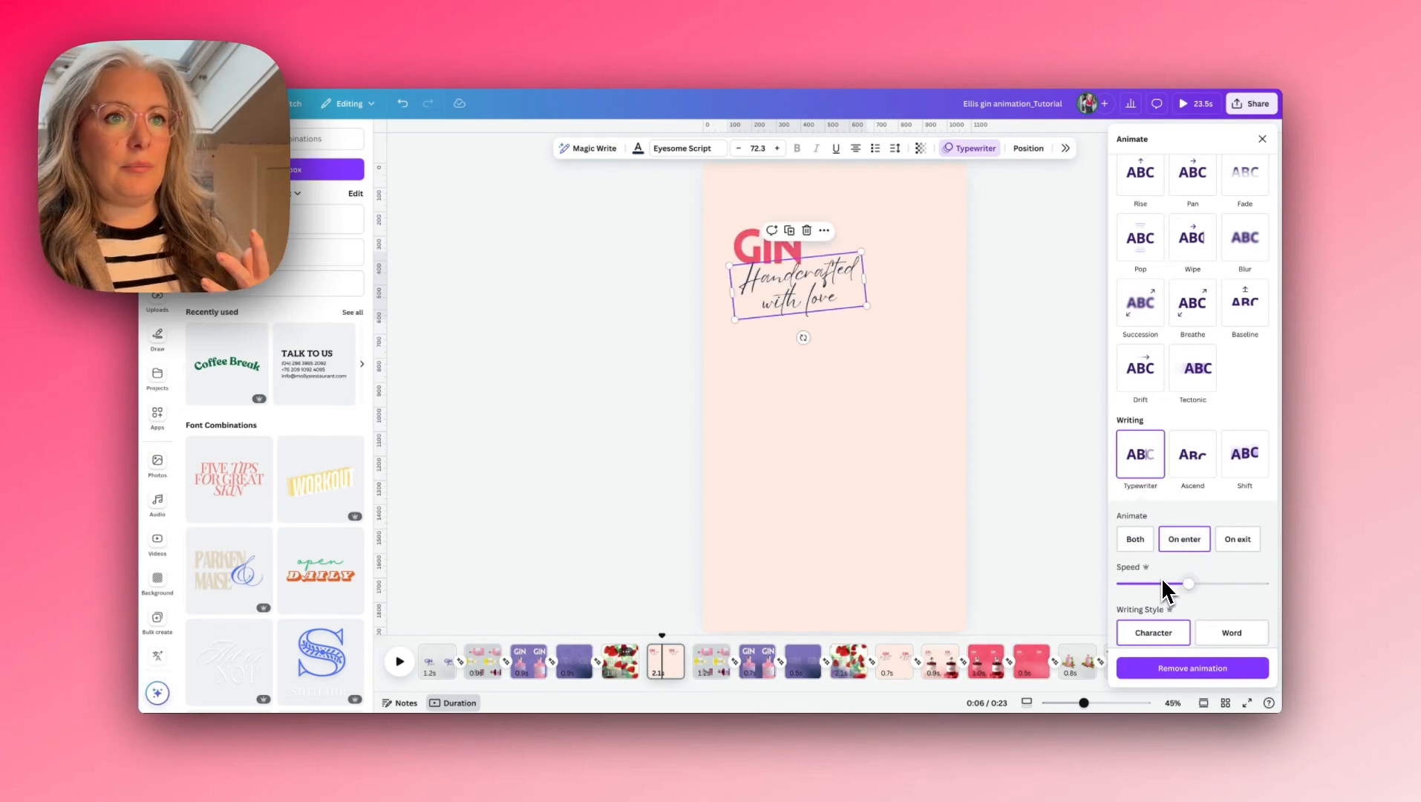
{"action": "left_click", "coordinate": [1200, 537]}
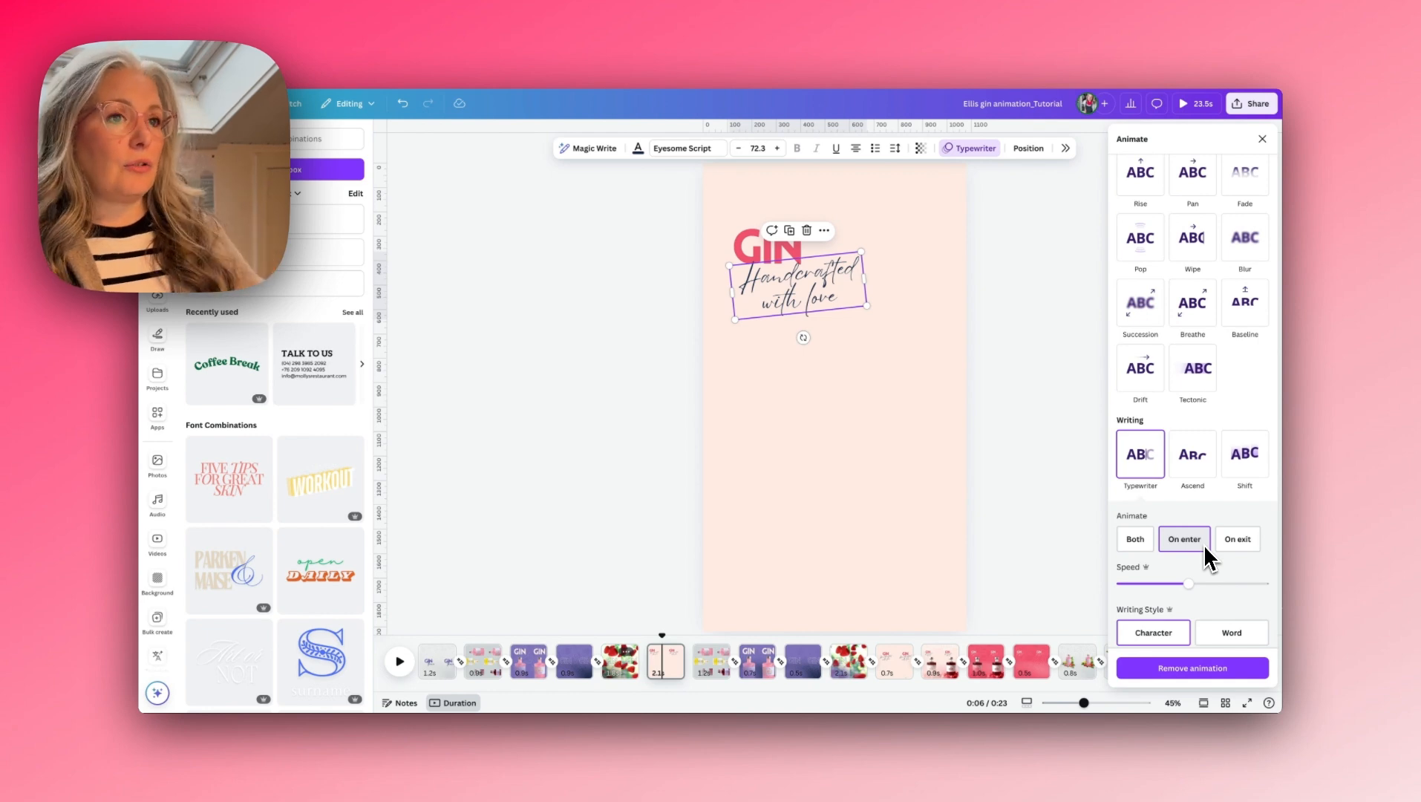
- Shorten the GIN text page to 0.8 seconds and add a Match & Move transition from the strawberry video page
{"action": "left_click_drag", "start_coordinate": [683, 662], "coordinate": [666, 667]}
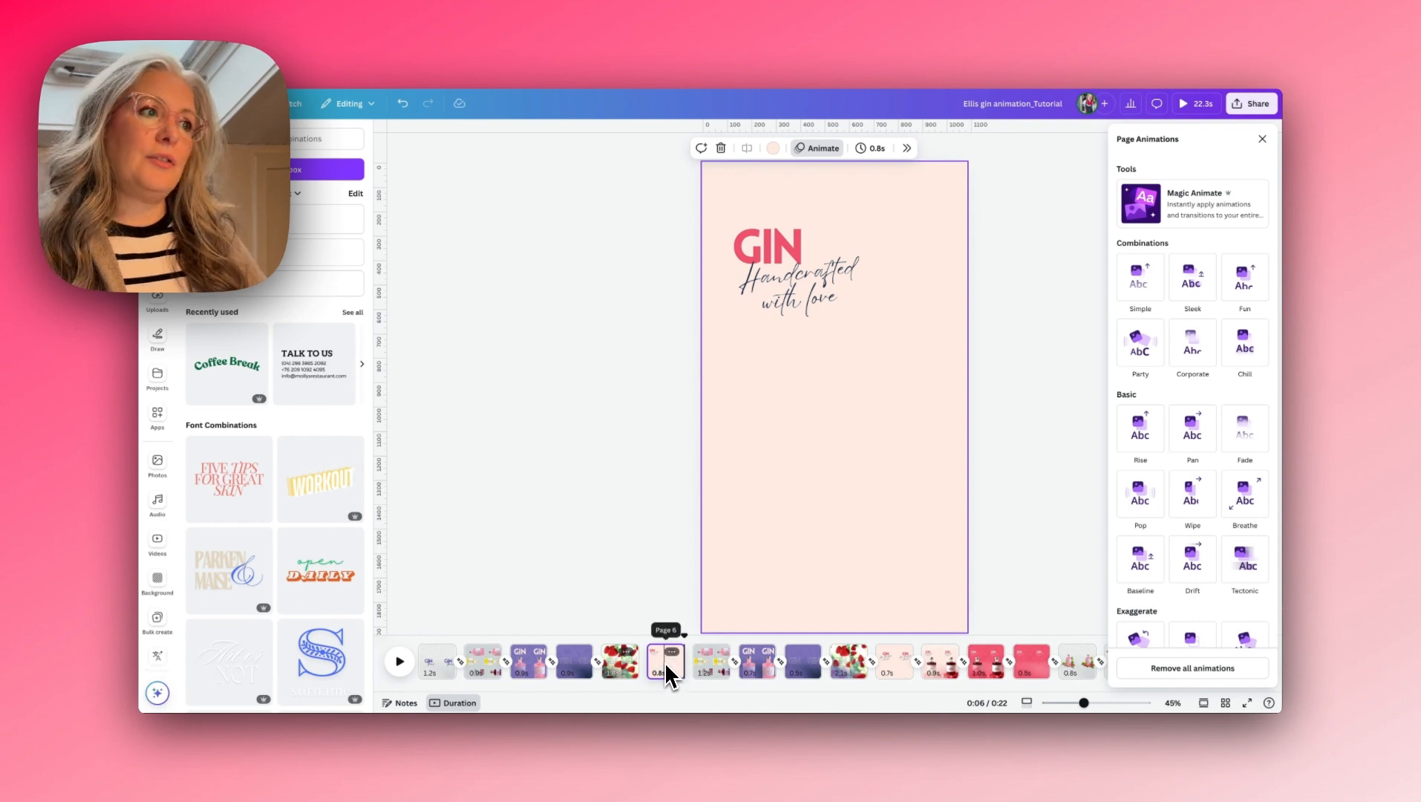
{"action": "left_click", "coordinate": [644, 663]}
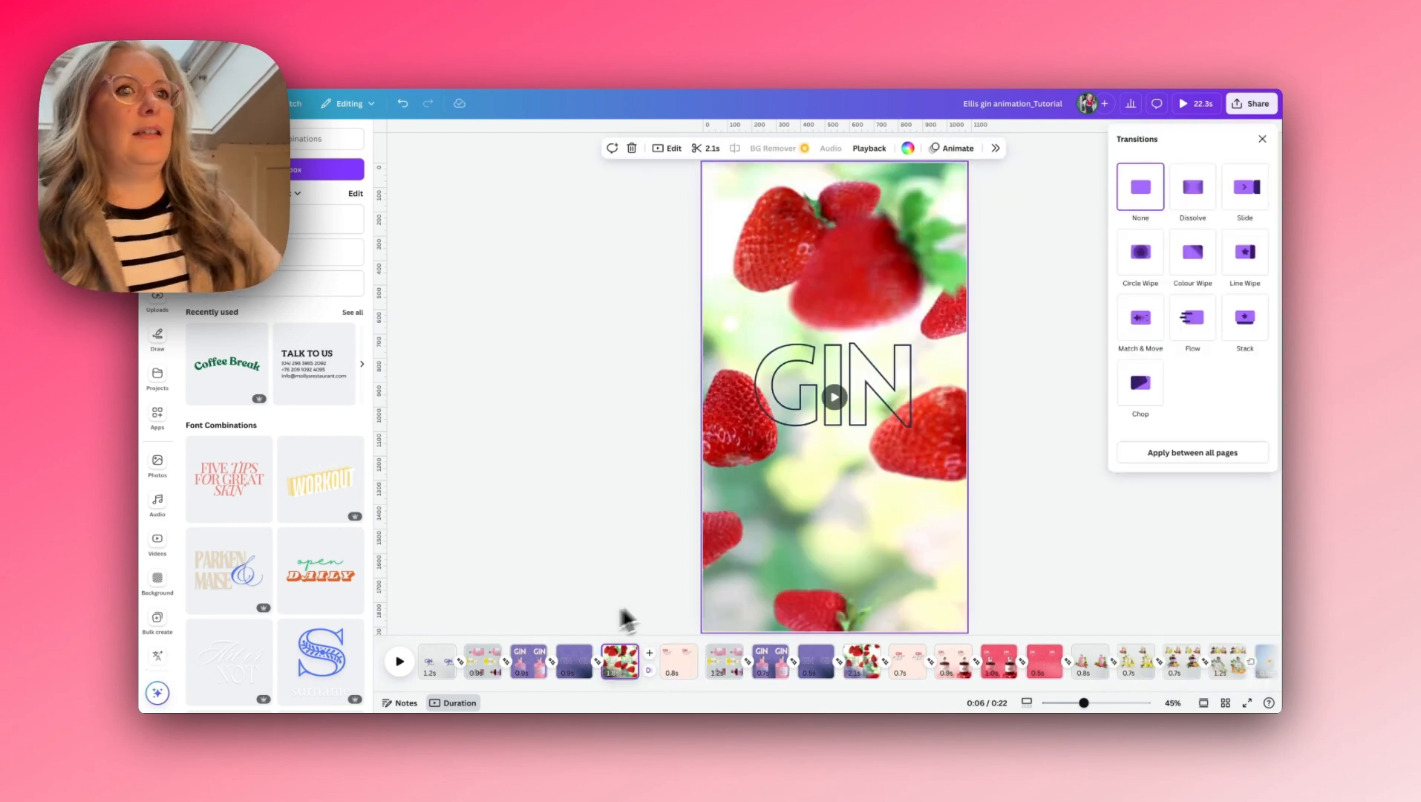
{"action": "left_click", "coordinate": [1137, 331]}
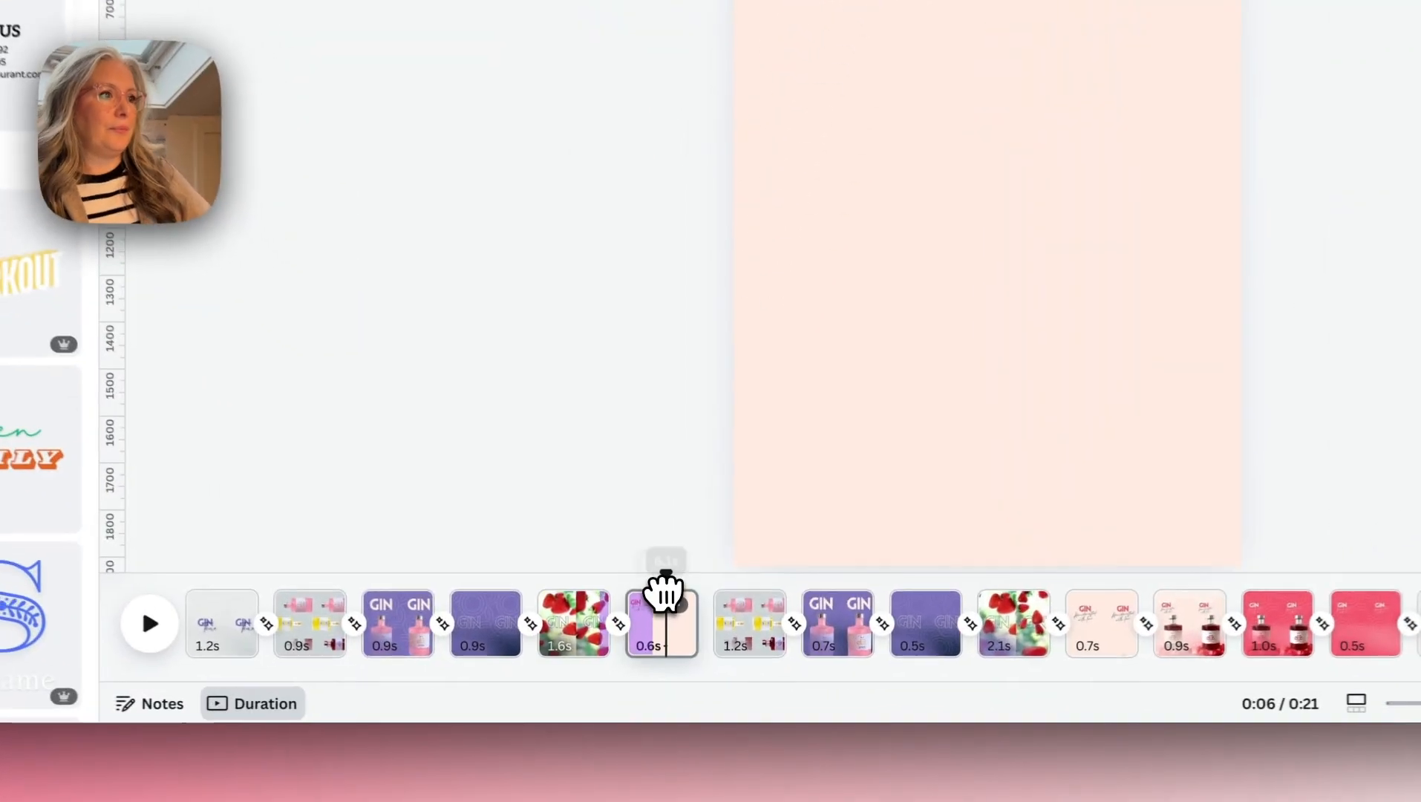
- Duplicate the GIN text page and check how the bottle and gradient look on the finished bramble page
{"action": "left_click", "coordinate": [671, 652]}
{"action": "left_click", "coordinate": [746, 212]}
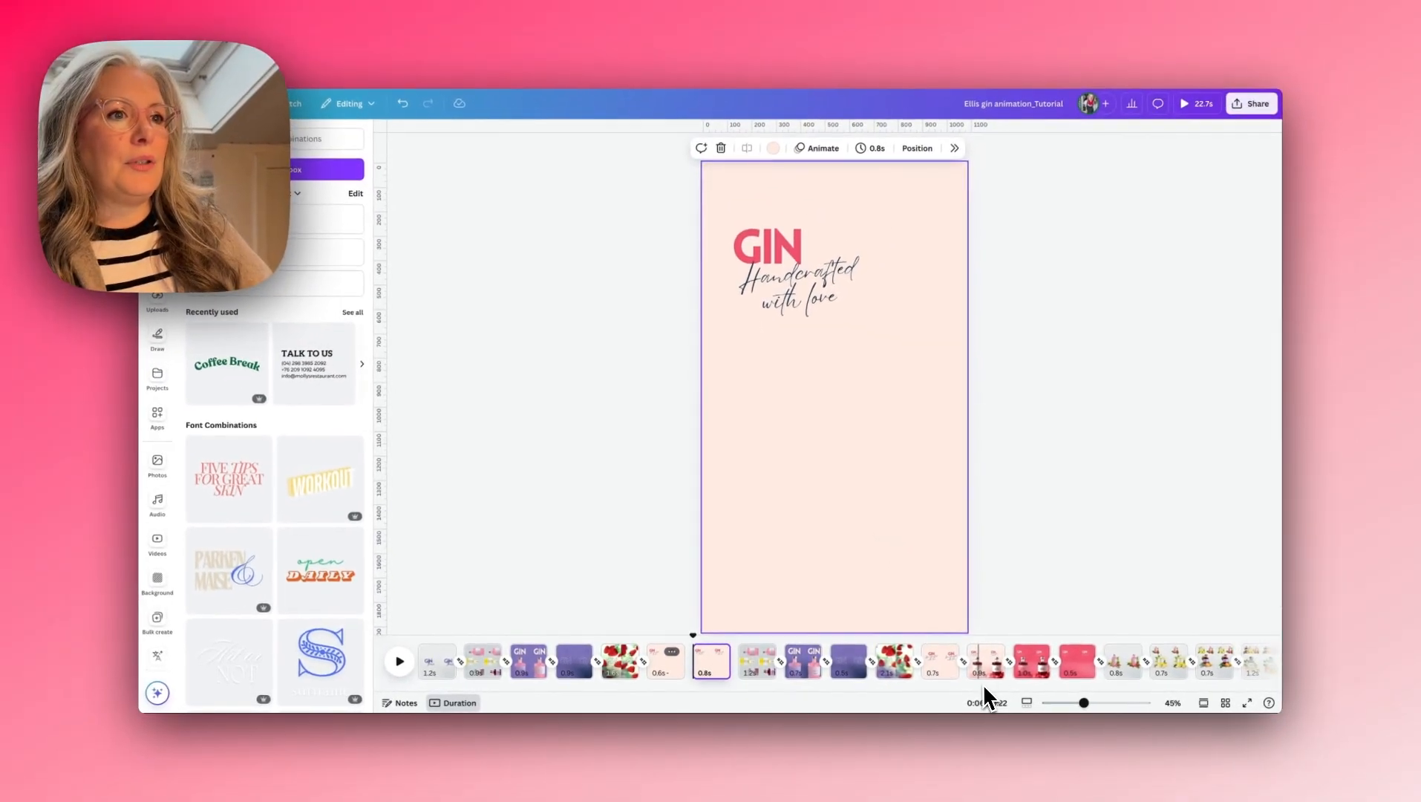
{"action": "left_click", "coordinate": [979, 677]}
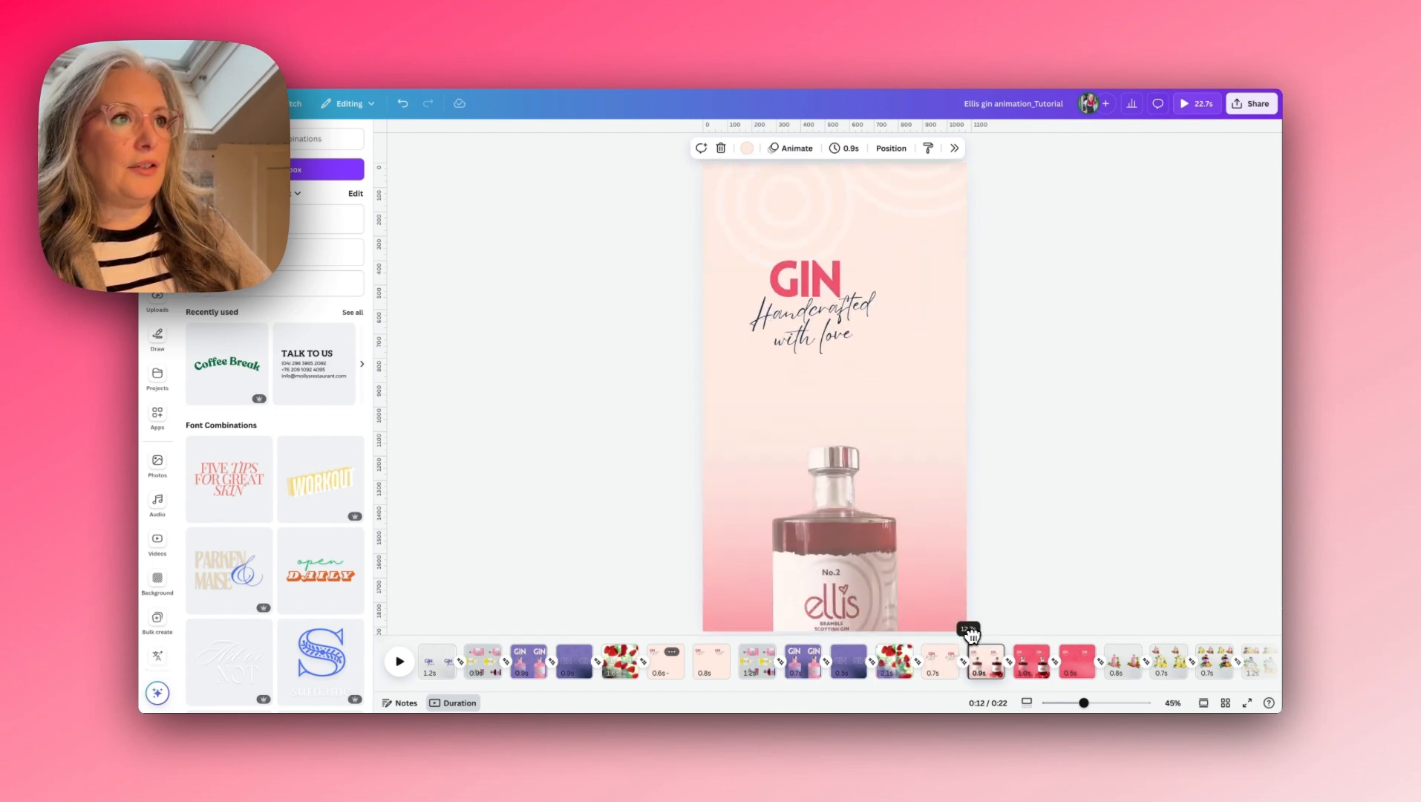
{"action": "left_click_drag", "start_coordinate": [971, 635], "coordinate": [986, 636]}
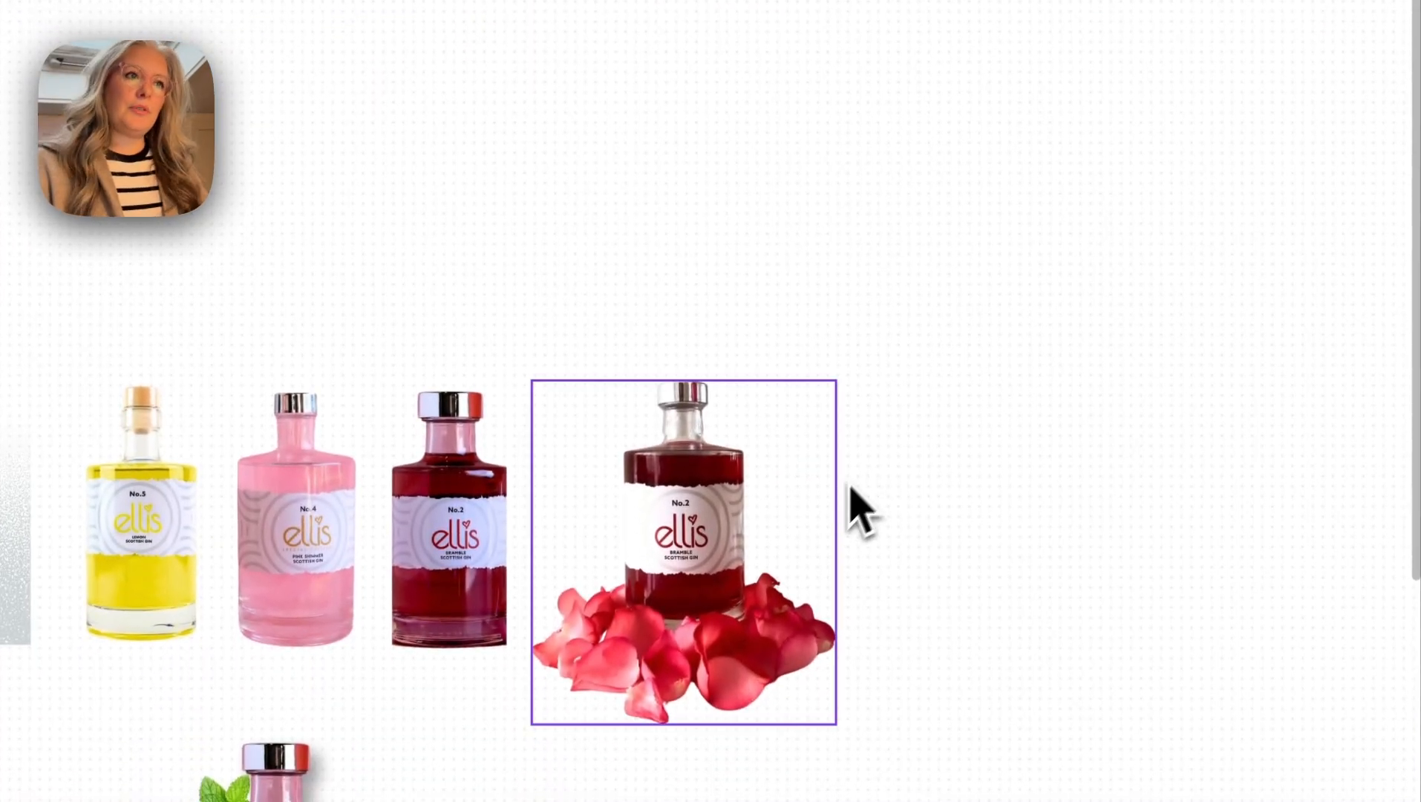
- Copy the No.2 bramble bottle with rose petals from the whiteboard onto page 6 and place it below the text at full page width
{"action": "left_click", "coordinate": [712, 520]}
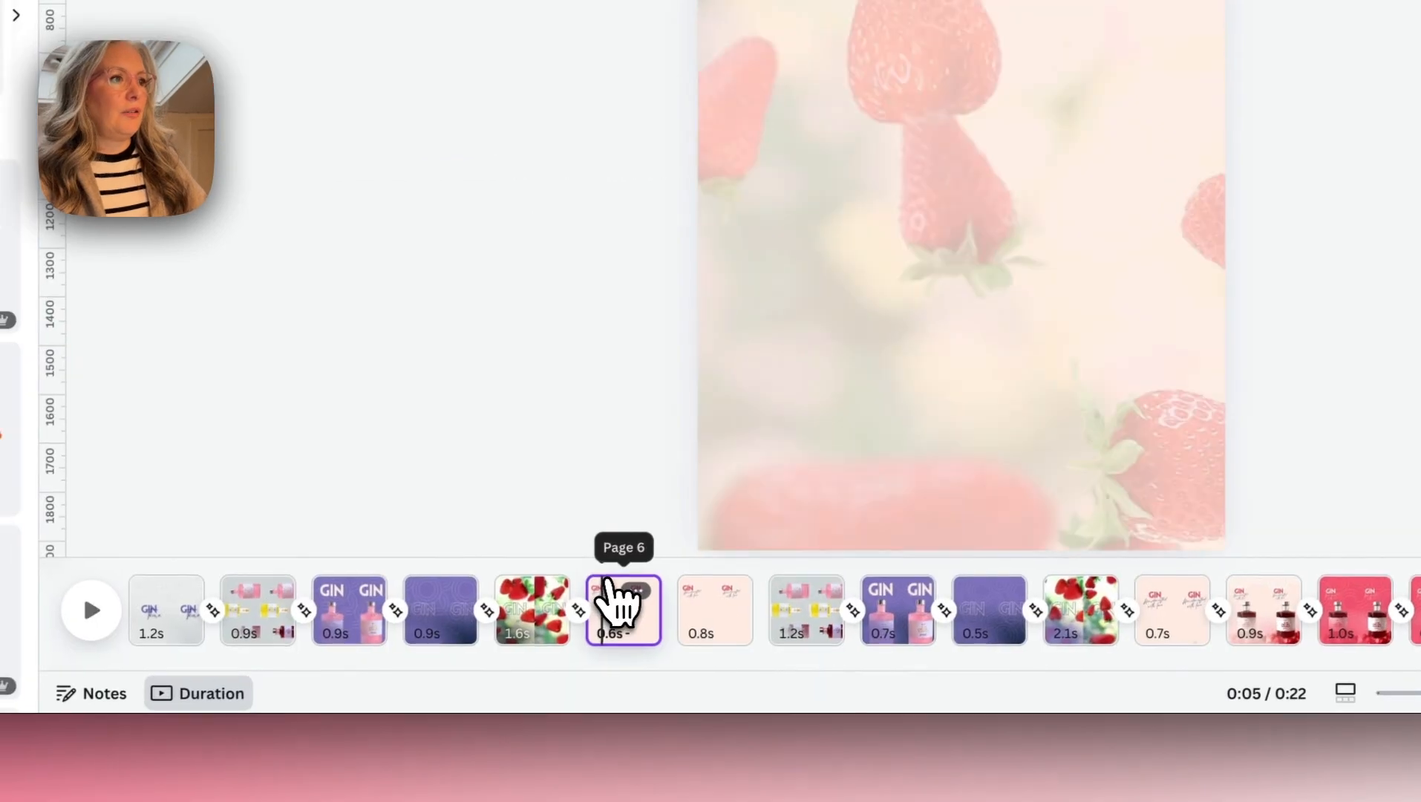
{"action": "left_click", "coordinate": [619, 587]}
{"action": "key", "text": "super+v"}
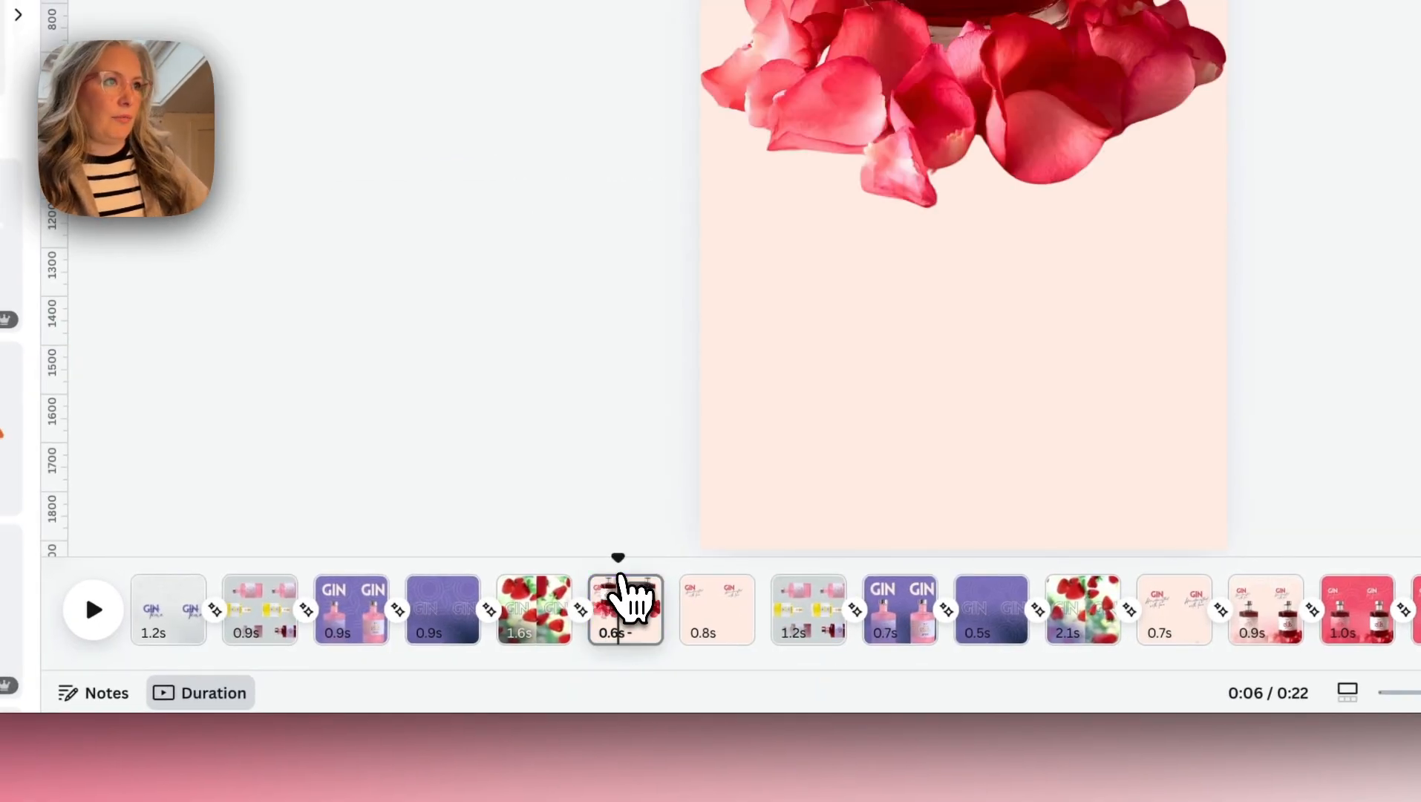
{"action": "left_click", "coordinate": [903, 64]}
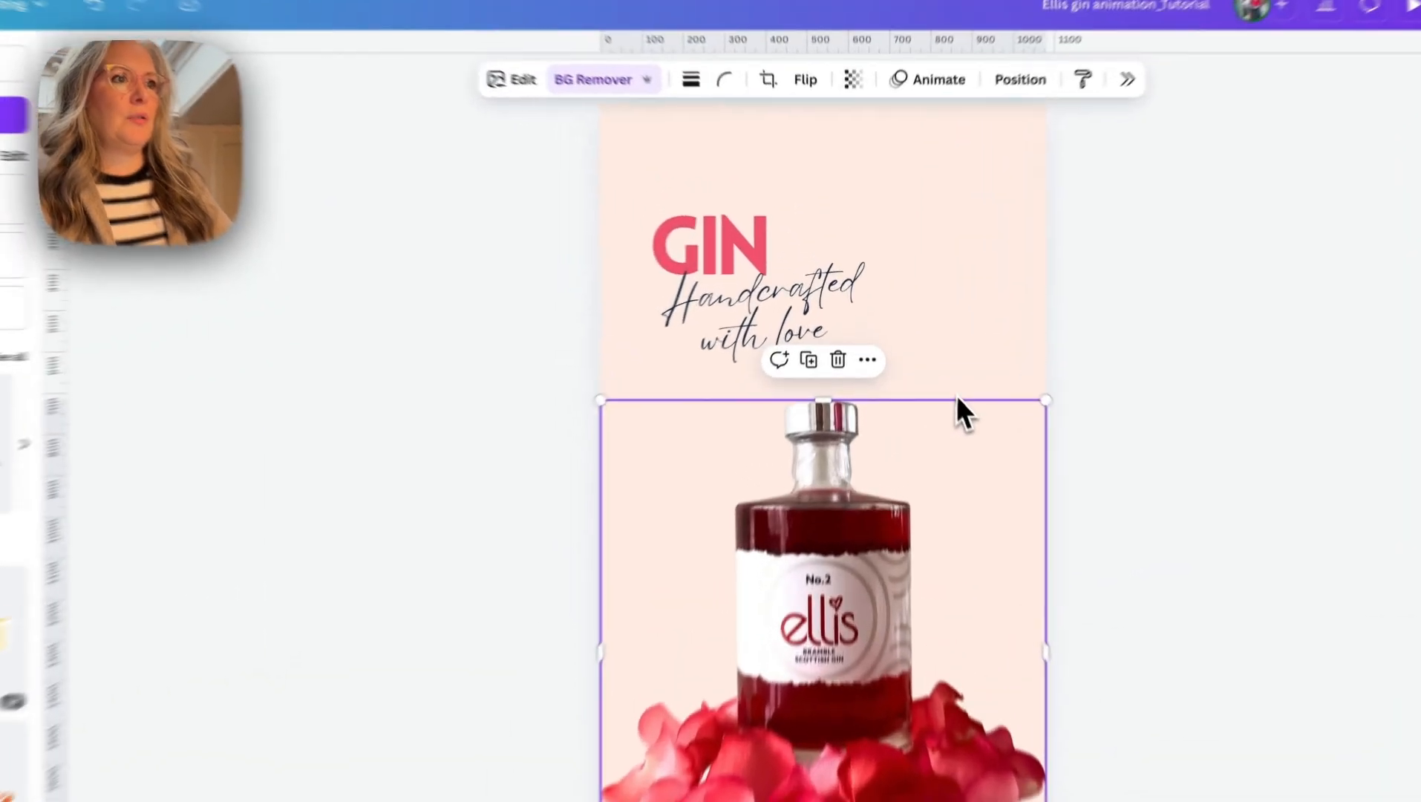
{"action": "left_click", "coordinate": [921, 340]}
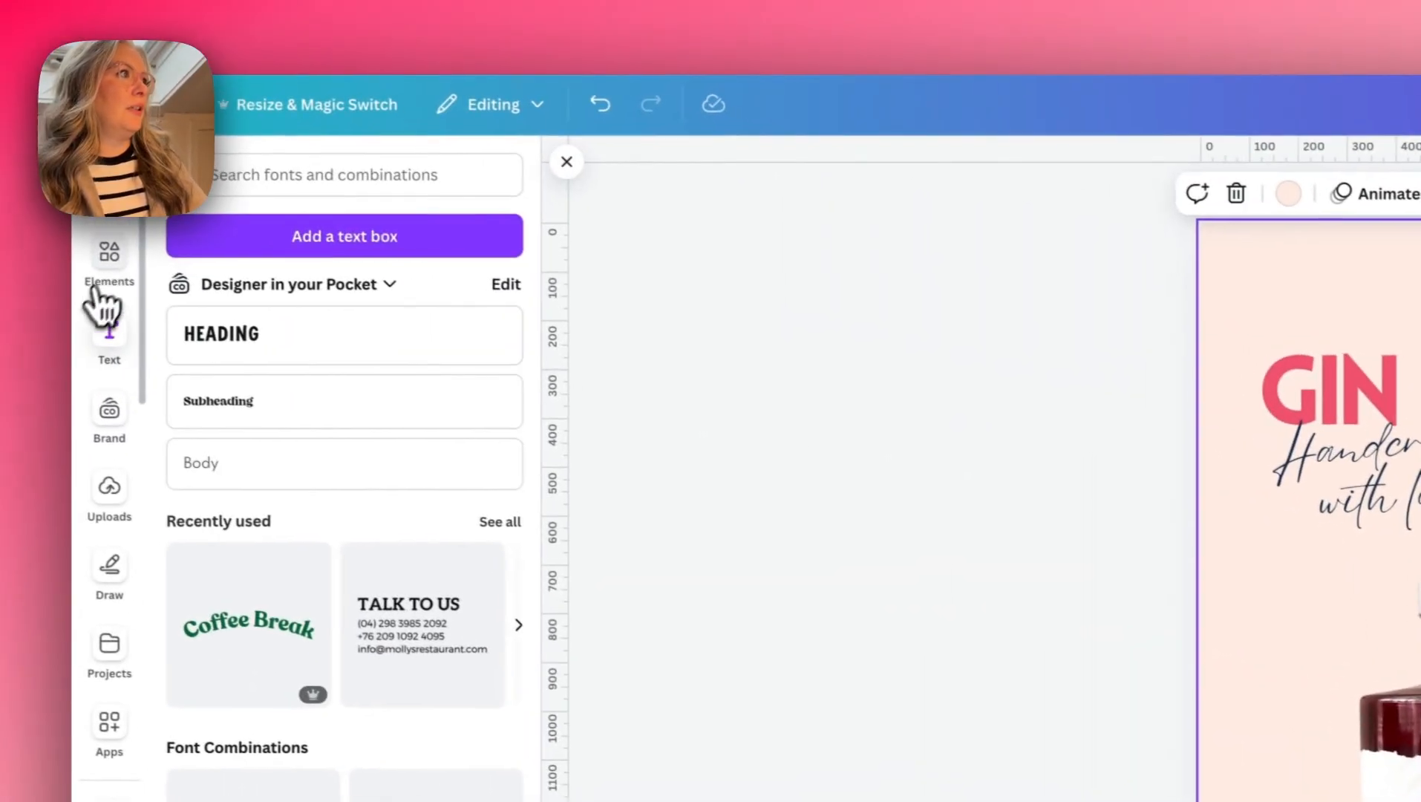
- Add a square shape, shrink it and rest it on the upper edge of the bottle image
{"action": "left_click", "coordinate": [107, 277]}
{"action": "left_click", "coordinate": [214, 503]}
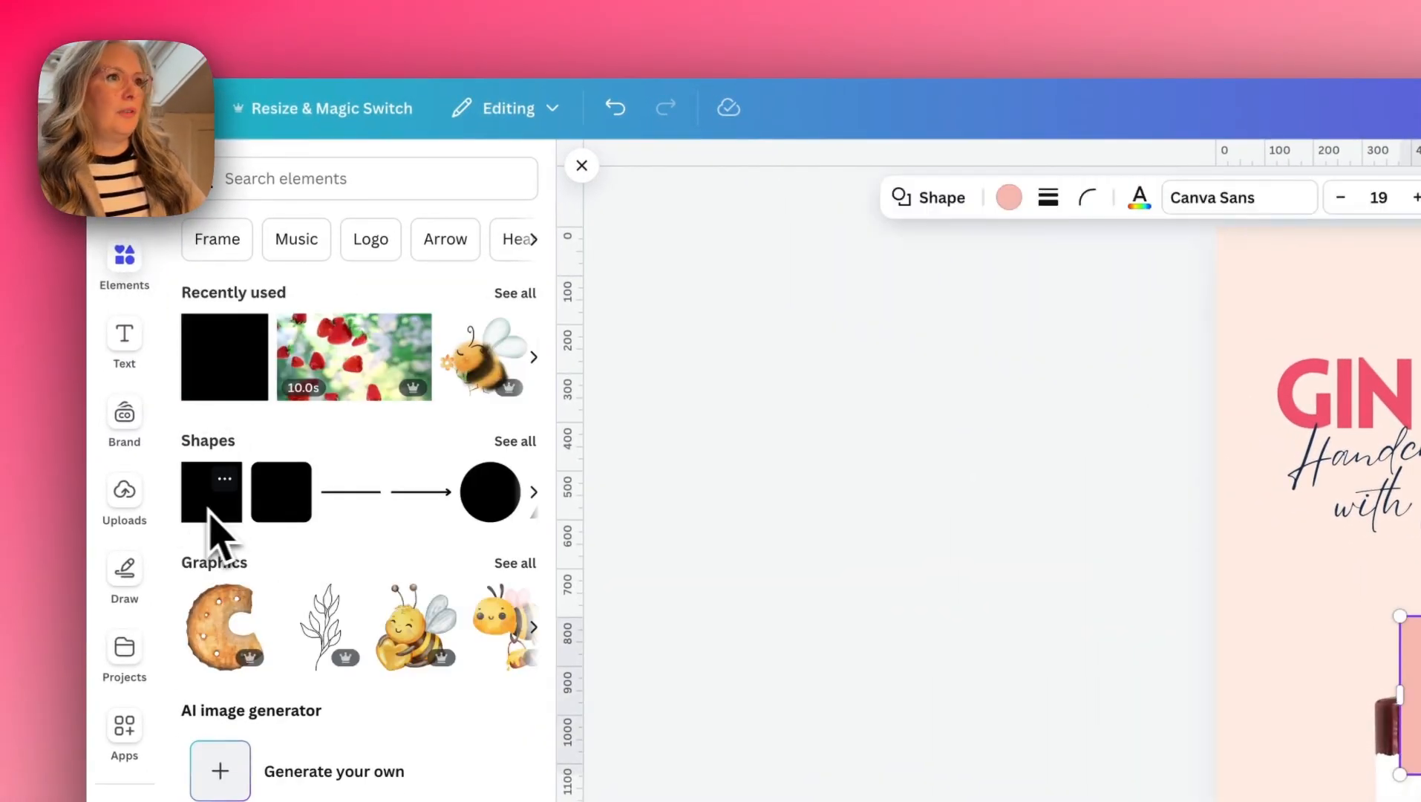
{"action": "left_click_drag", "start_coordinate": [667, 591], "coordinate": [726, 539]}
{"action": "left_click_drag", "start_coordinate": [777, 522], "coordinate": [790, 386]}
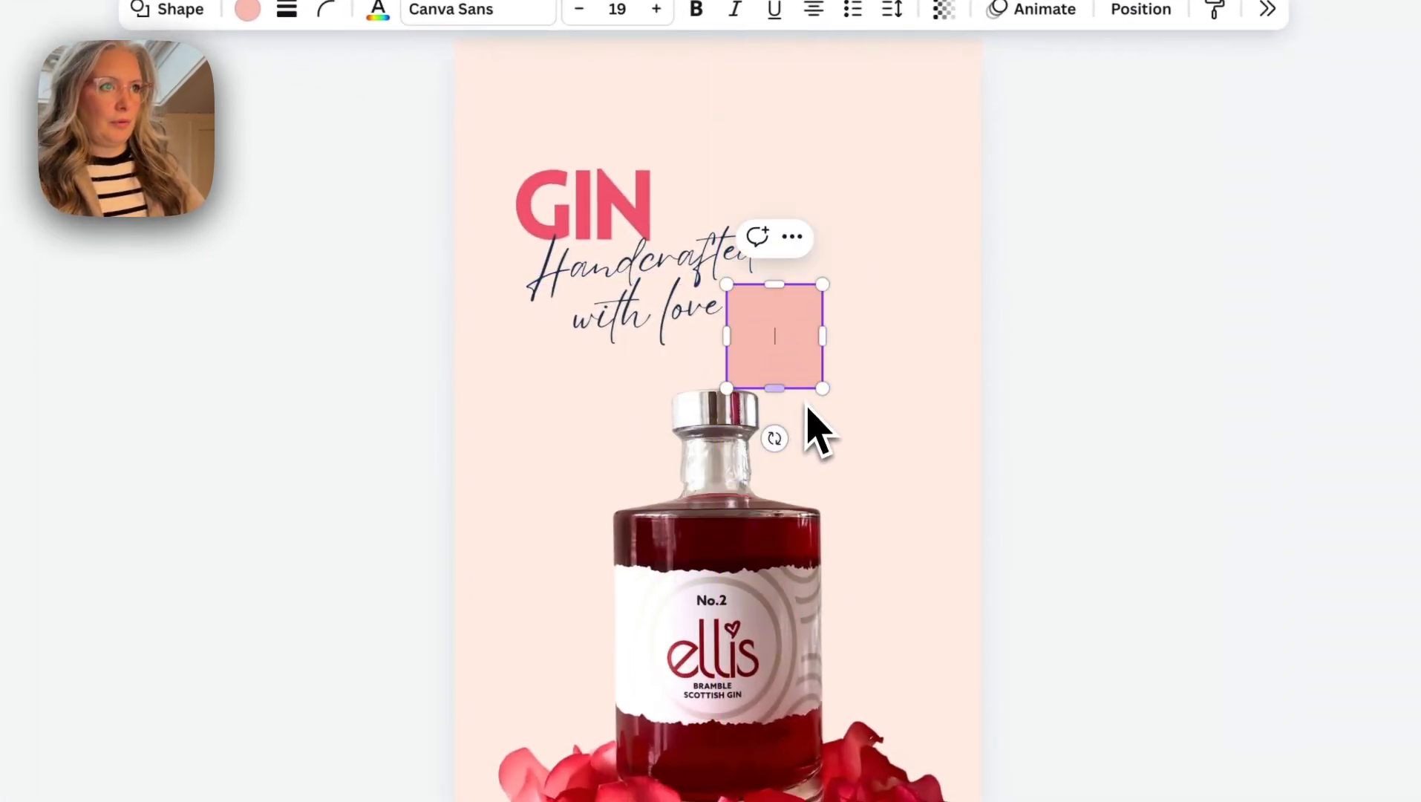
- Set the small square to no colour and group it with the bottle image
{"action": "left_click", "coordinate": [248, 10]}
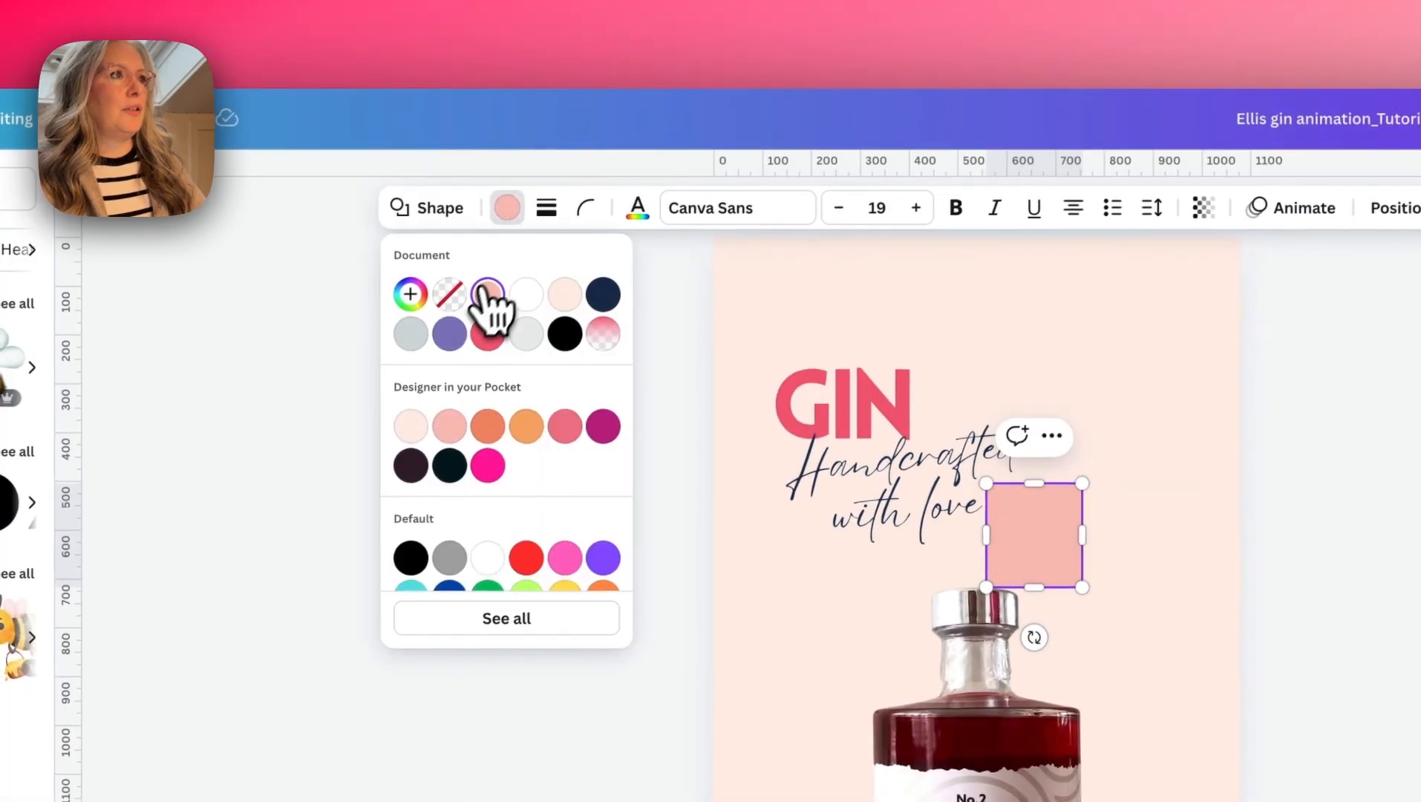
{"action": "left_click", "coordinate": [449, 294]}
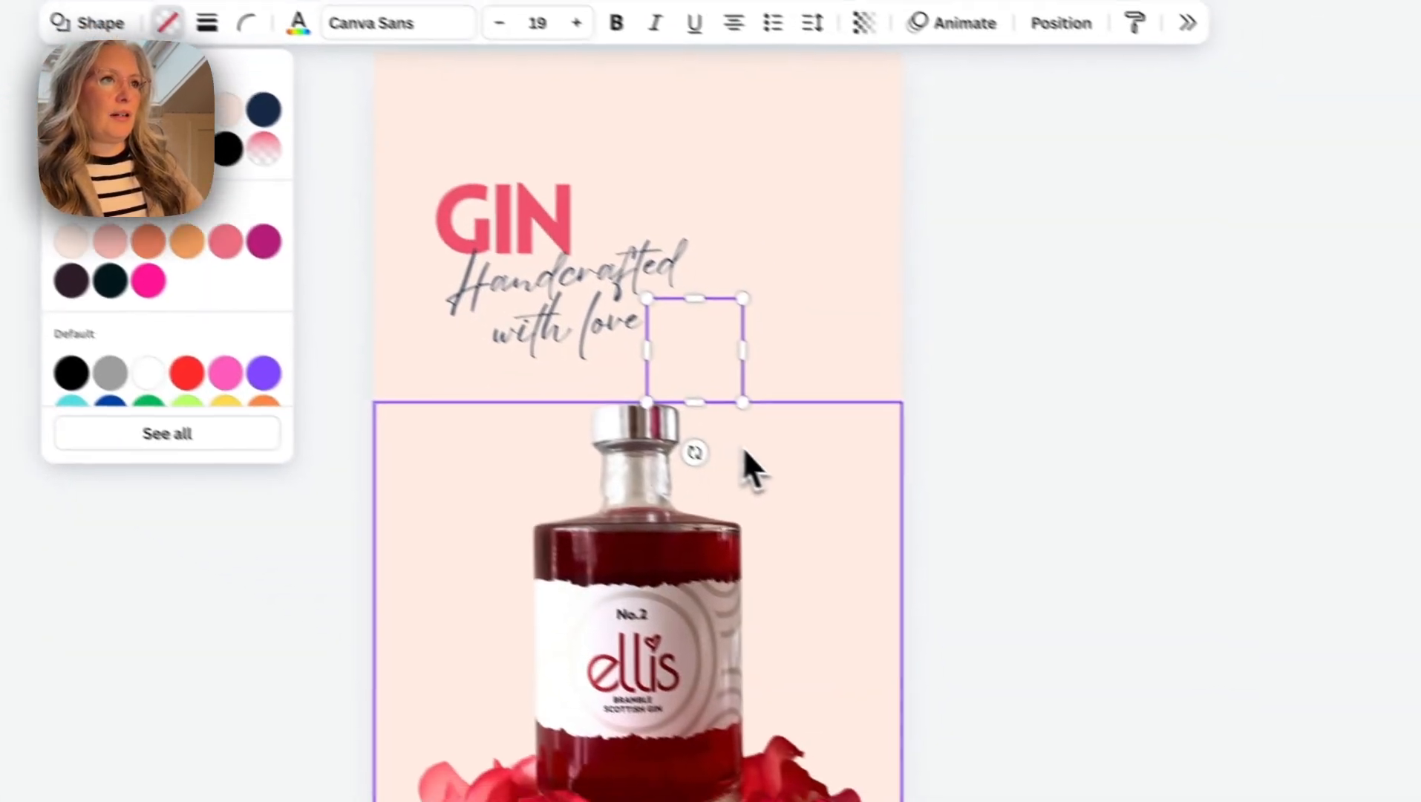
{"action": "left_click", "coordinate": [743, 449], "text": "shift"}
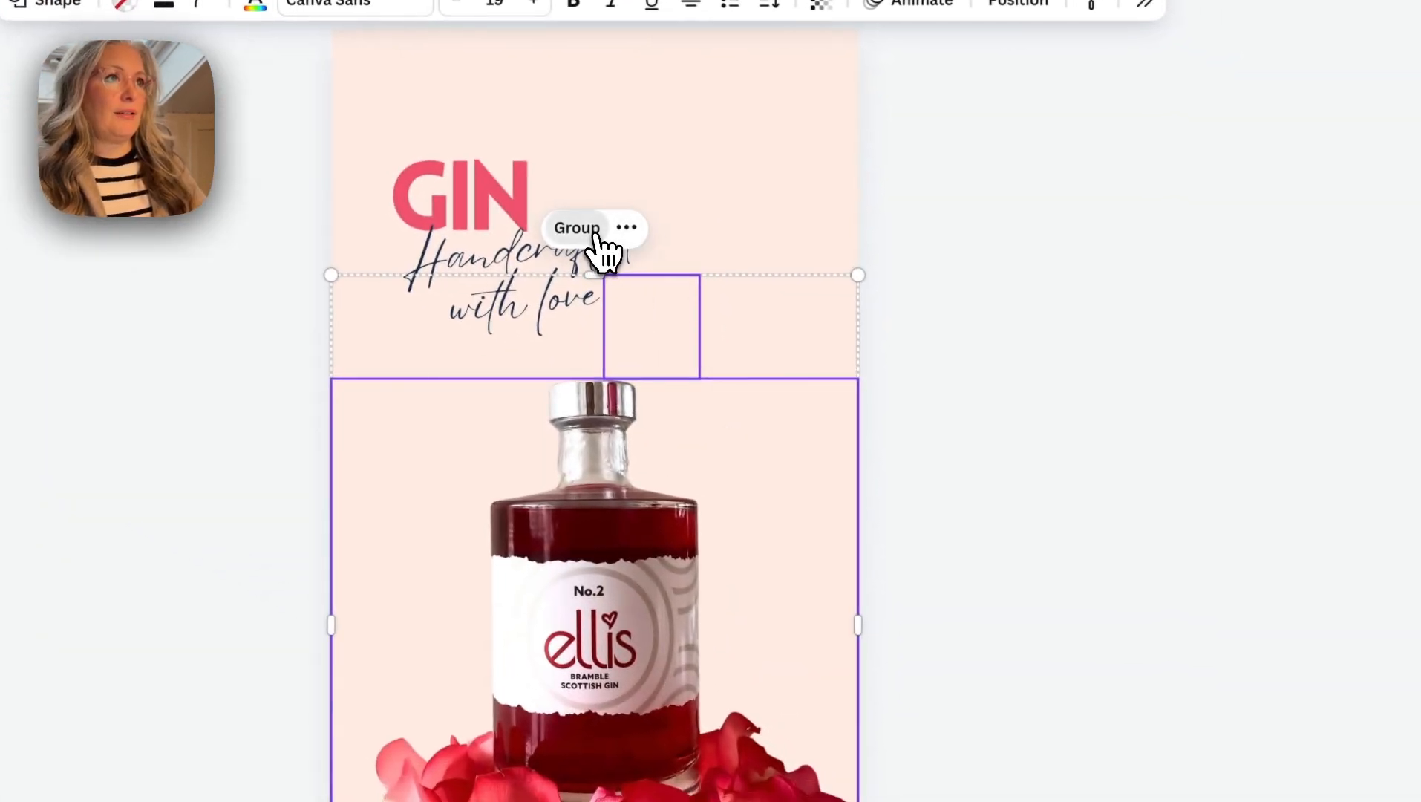
{"action": "left_click", "coordinate": [594, 236]}
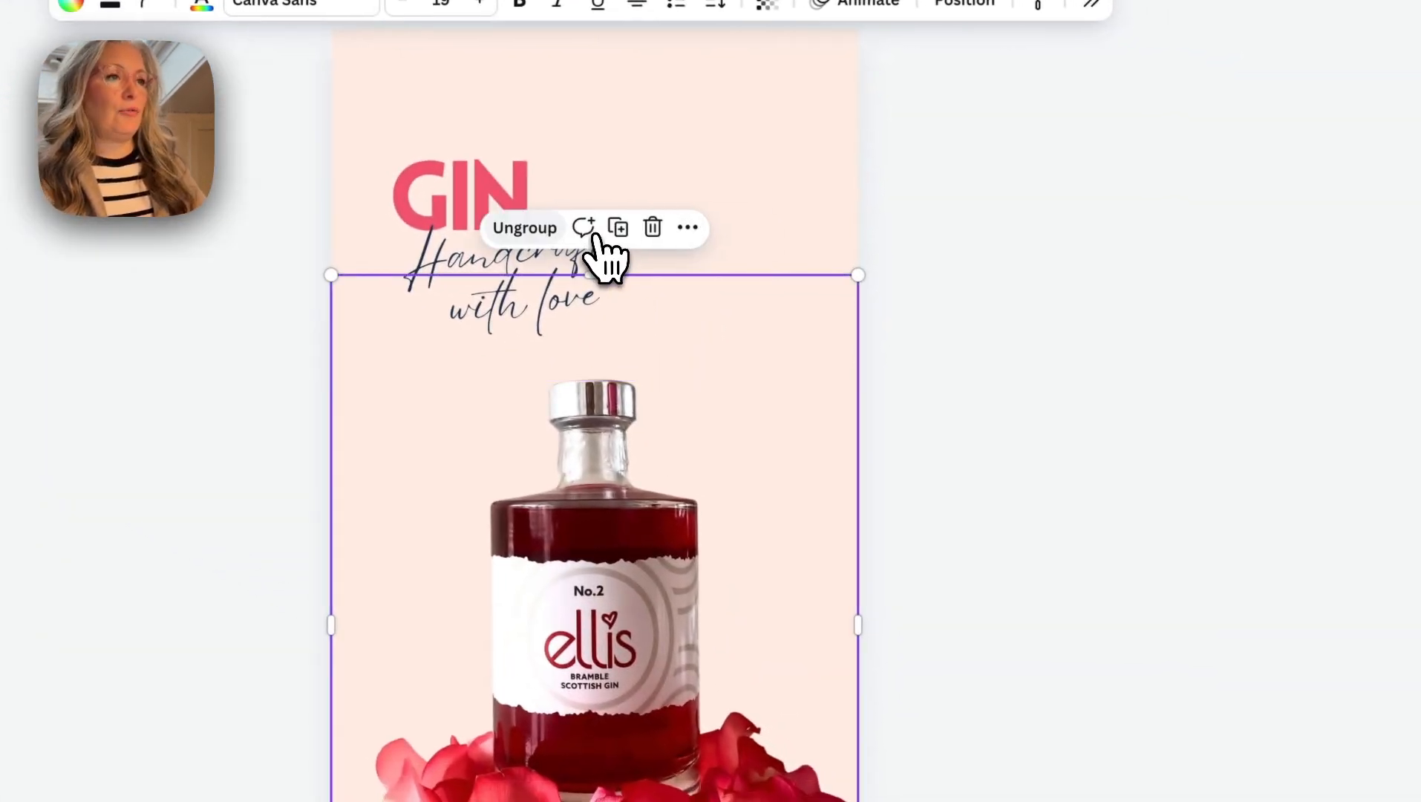
- Move the bottle group down page 6 until only the invisible square's upper edge overlaps the page
{"action": "left_click", "coordinate": [920, 438]}
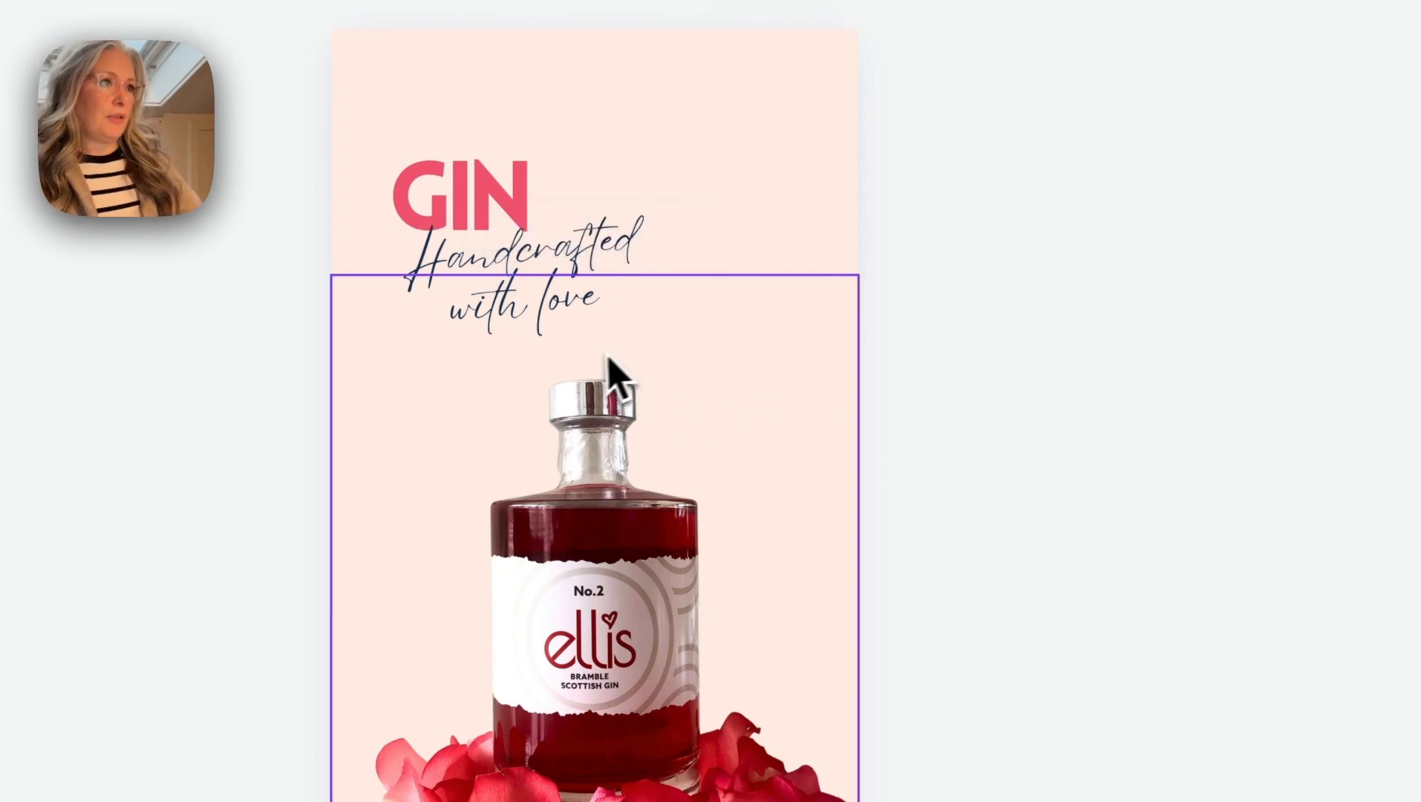
{"action": "left_click_drag", "start_coordinate": [615, 362], "coordinate": [653, 685]}
{"action": "left_click_drag", "start_coordinate": [772, 304], "coordinate": [746, 574]}
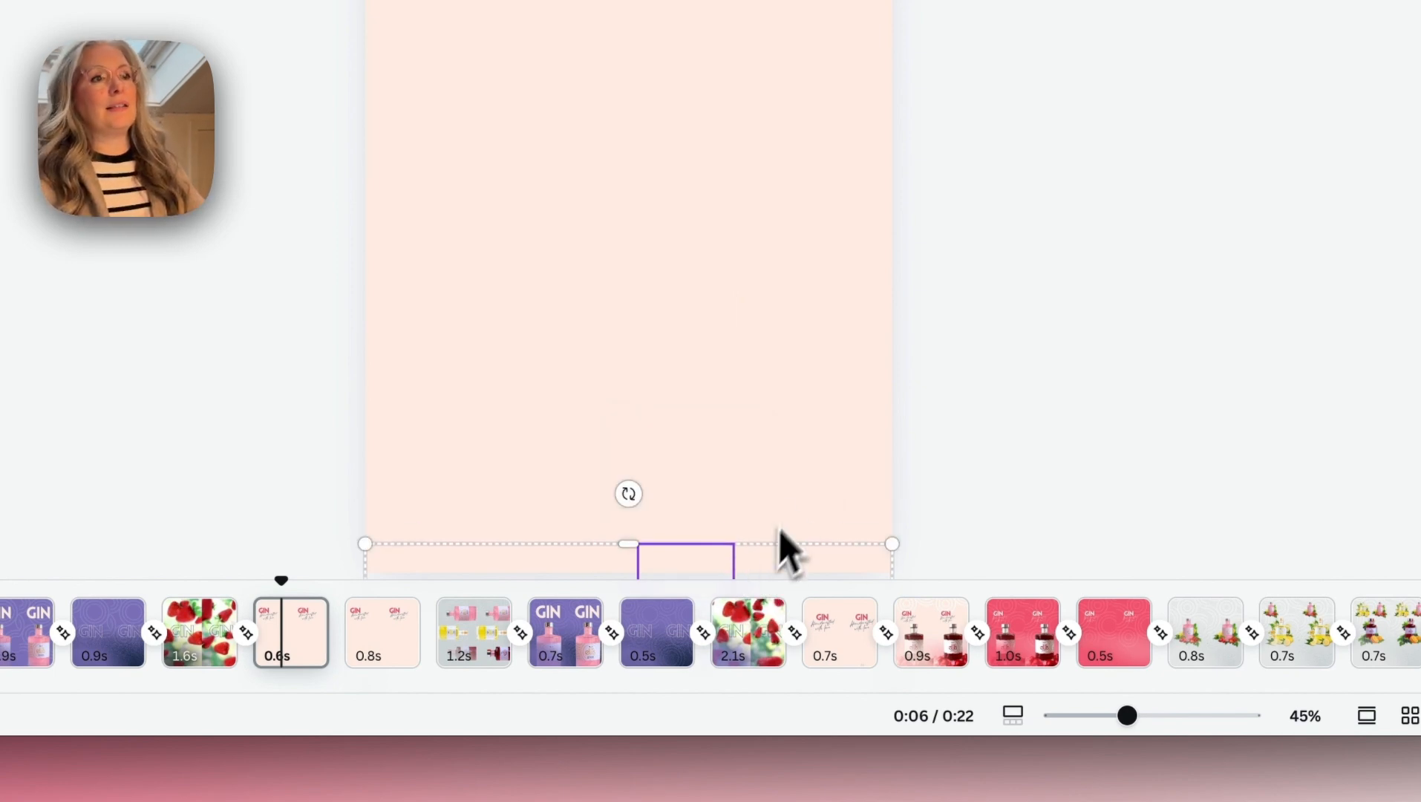
{"action": "left_click", "coordinate": [797, 477]}
{"action": "left_click", "coordinate": [769, 560]}
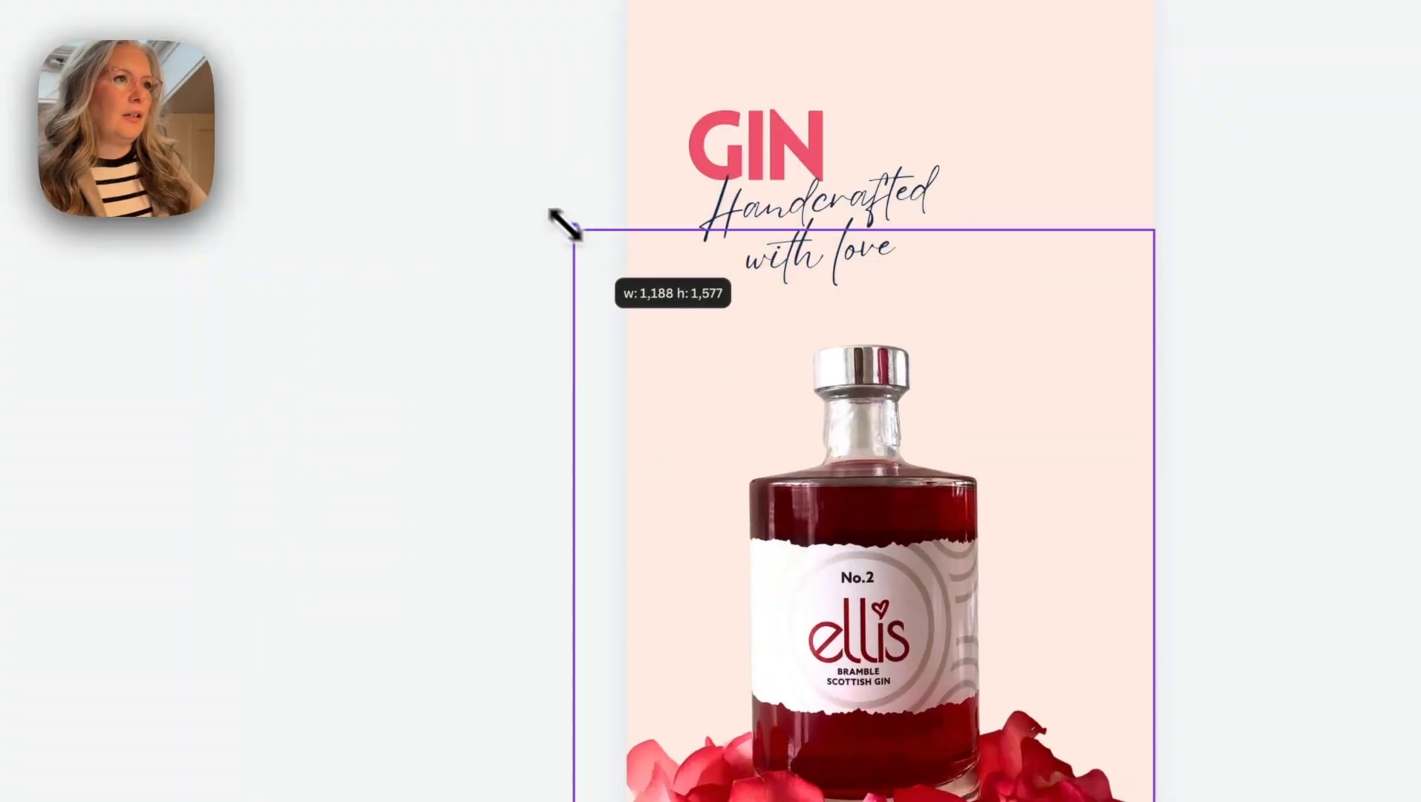
- Place a copy of the bottle group below the text on the following page and enlarge it, centred, past both page edges
{"action": "left_click_drag", "start_coordinate": [561, 222], "coordinate": [559, 216]}
{"action": "left_click_drag", "start_coordinate": [815, 470], "coordinate": [873, 511]}
{"action": "left_click_drag", "start_coordinate": [606, 241], "coordinate": [589, 224]}
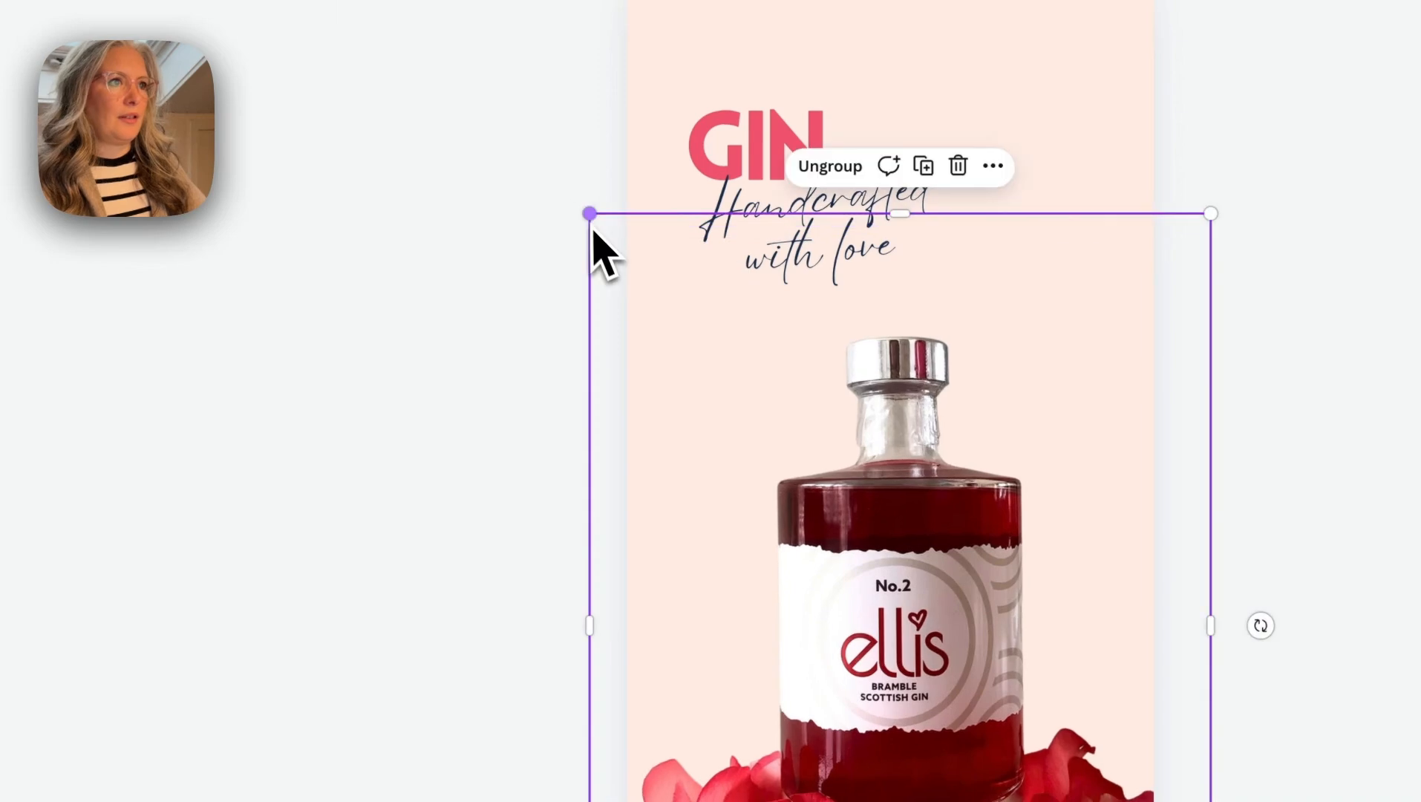
{"action": "mouse_move", "coordinate": [897, 457]}
{"action": "left_mouse_down"}
{"action": "mouse_move", "coordinate": [860, 451]}
{"action": "mouse_move", "coordinate": [882, 465]}
{"action": "left_mouse_up"}
{"action": "left_click_drag", "start_coordinate": [582, 215], "coordinate": [556, 186]}
{"action": "left_click_drag", "start_coordinate": [813, 466], "coordinate": [757, 486]}
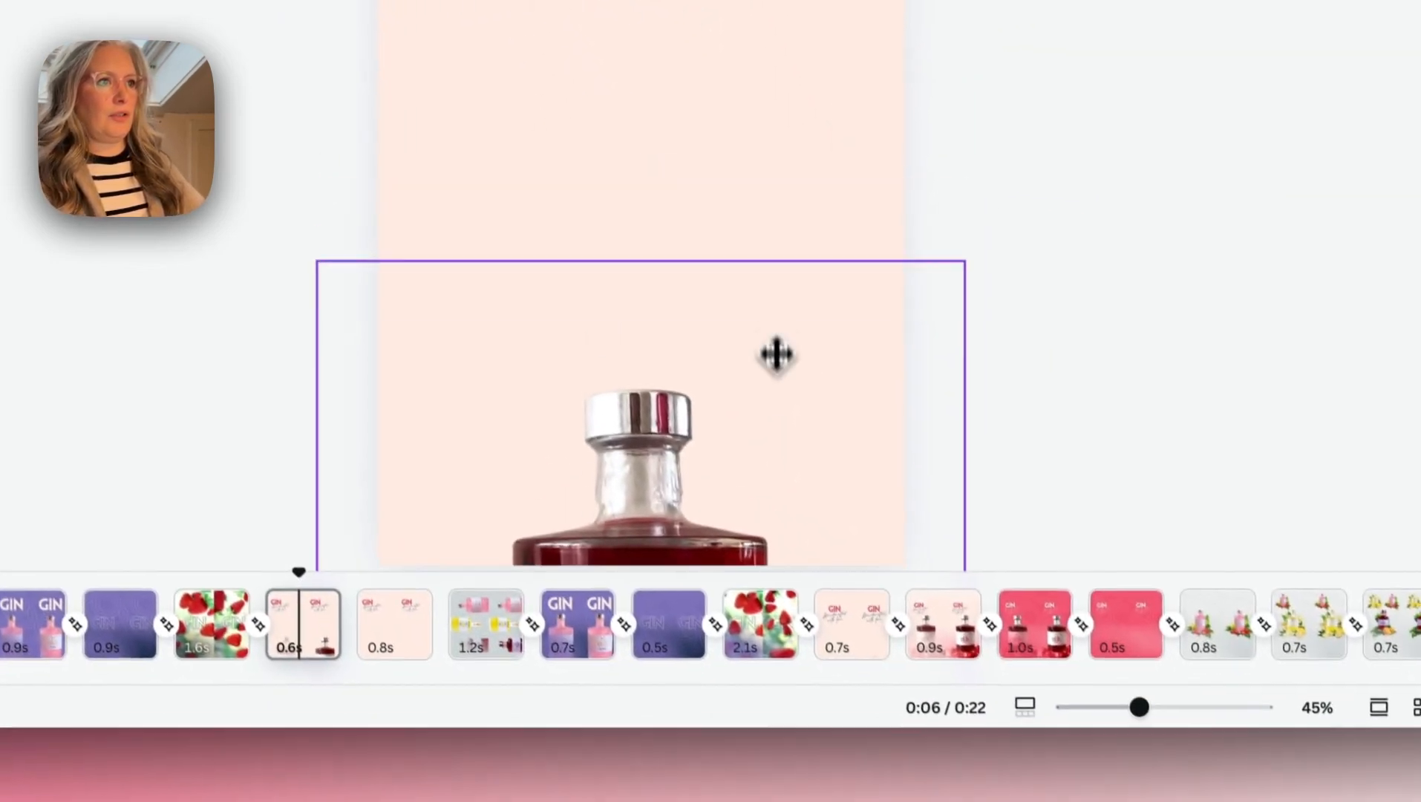
{"action": "left_click_drag", "start_coordinate": [776, 355], "coordinate": [776, 553]}
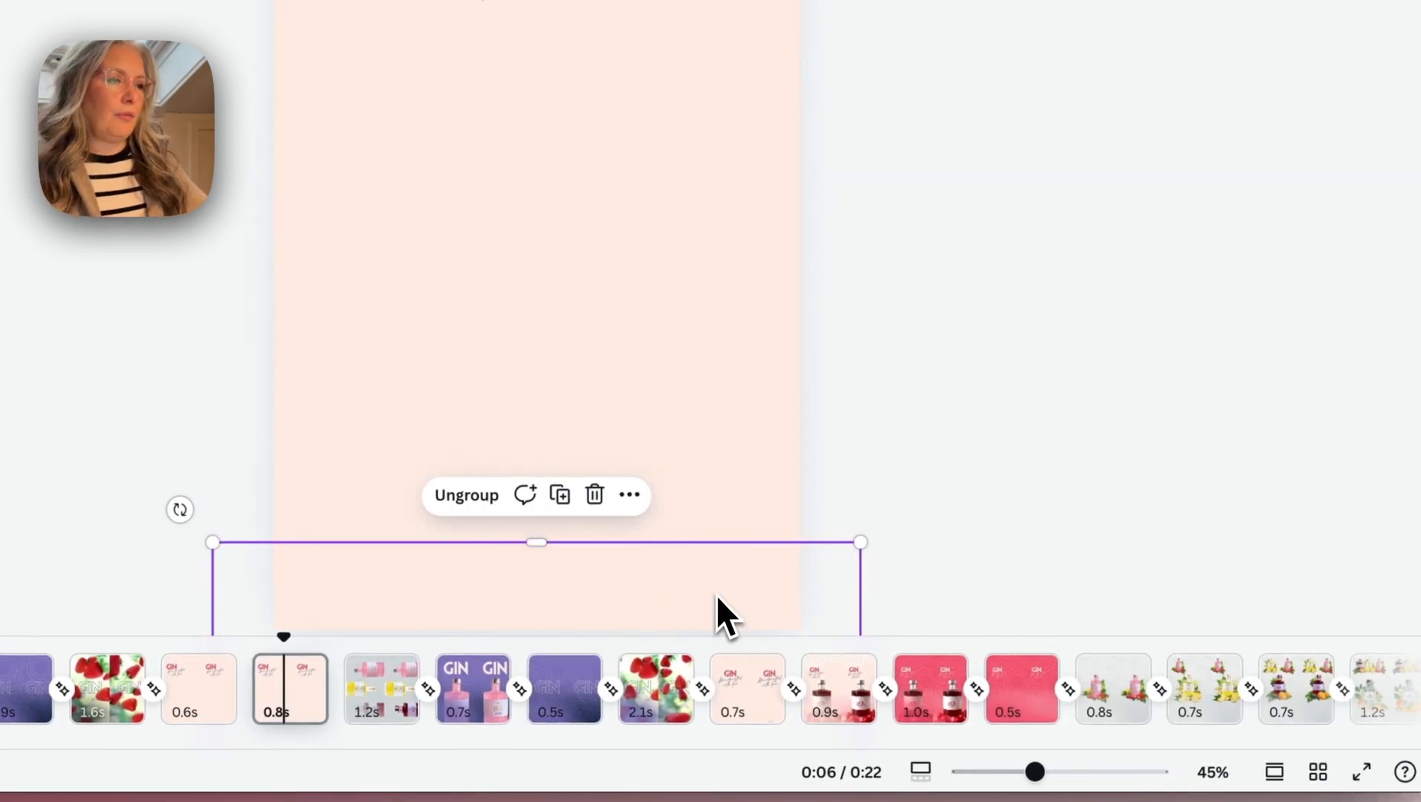
{"action": "left_click_drag", "start_coordinate": [716, 594], "coordinate": [708, 78]}
{"action": "left_click_drag", "start_coordinate": [696, 247], "coordinate": [683, 116]}
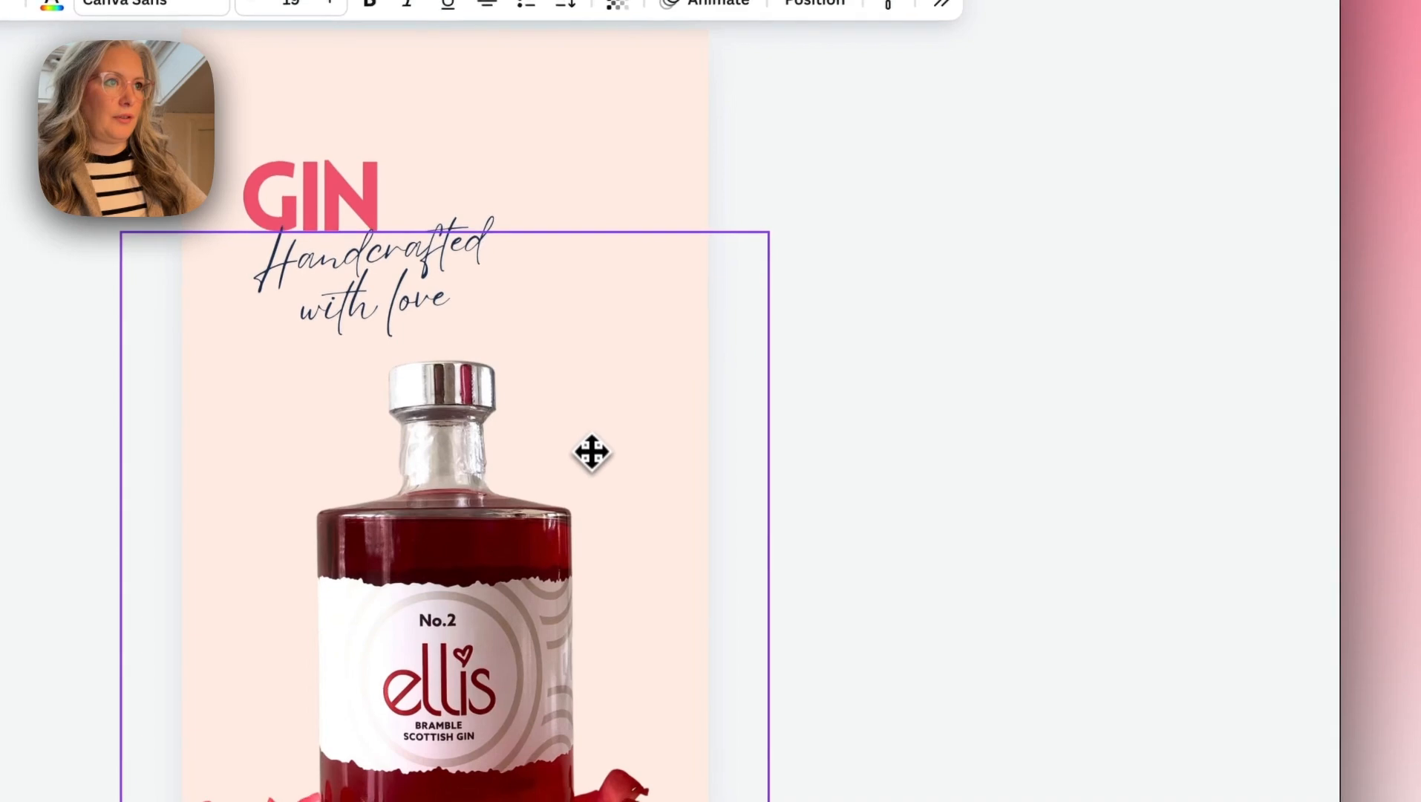
{"action": "left_click_drag", "start_coordinate": [591, 452], "coordinate": [591, 452]}
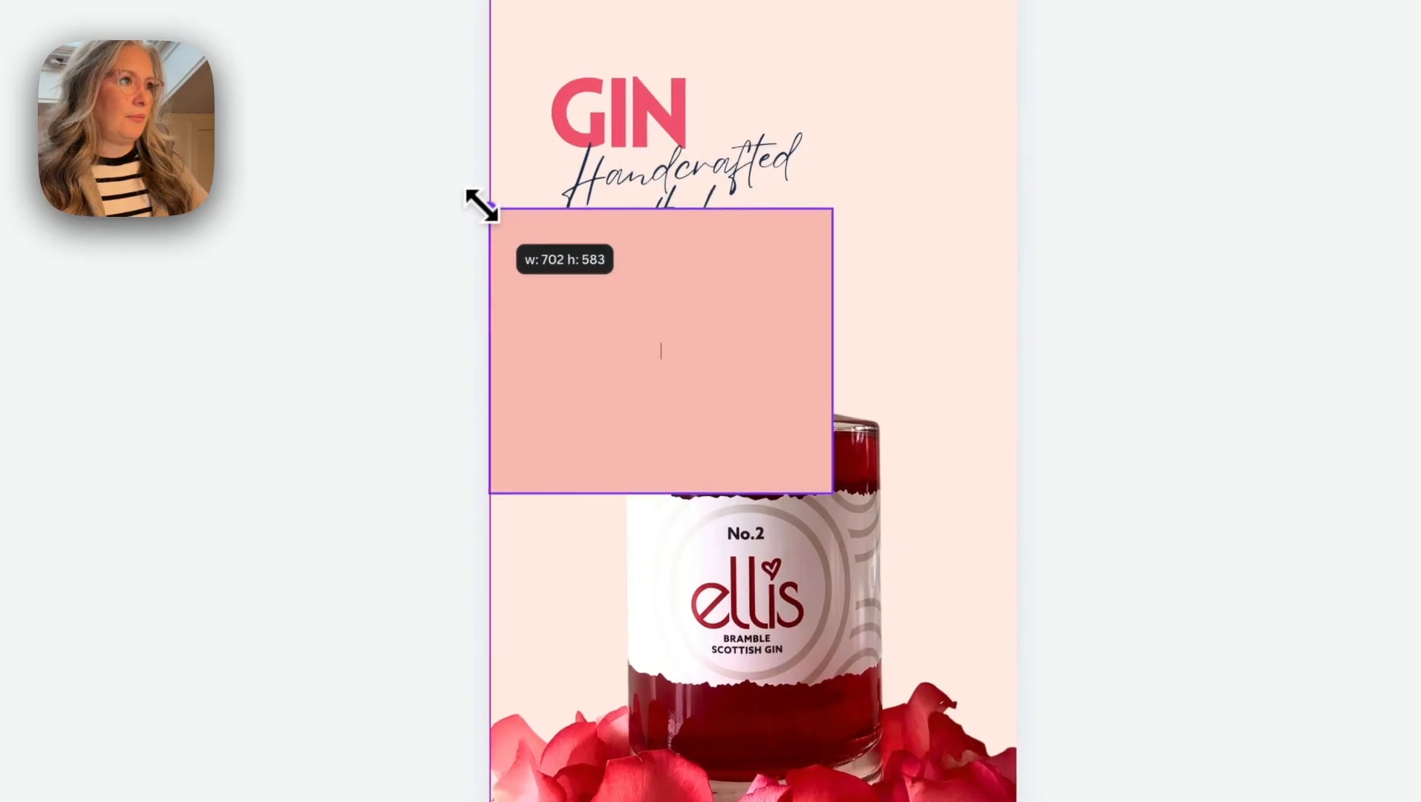
- Add a square stretched across the page width and fill it with the linear gradient from #f25c78 to transparent #f6f6f8
{"action": "left_click_drag", "start_coordinate": [476, 203], "coordinate": [488, 207]}
{"action": "left_click_drag", "start_coordinate": [802, 476], "coordinate": [1024, 638]}
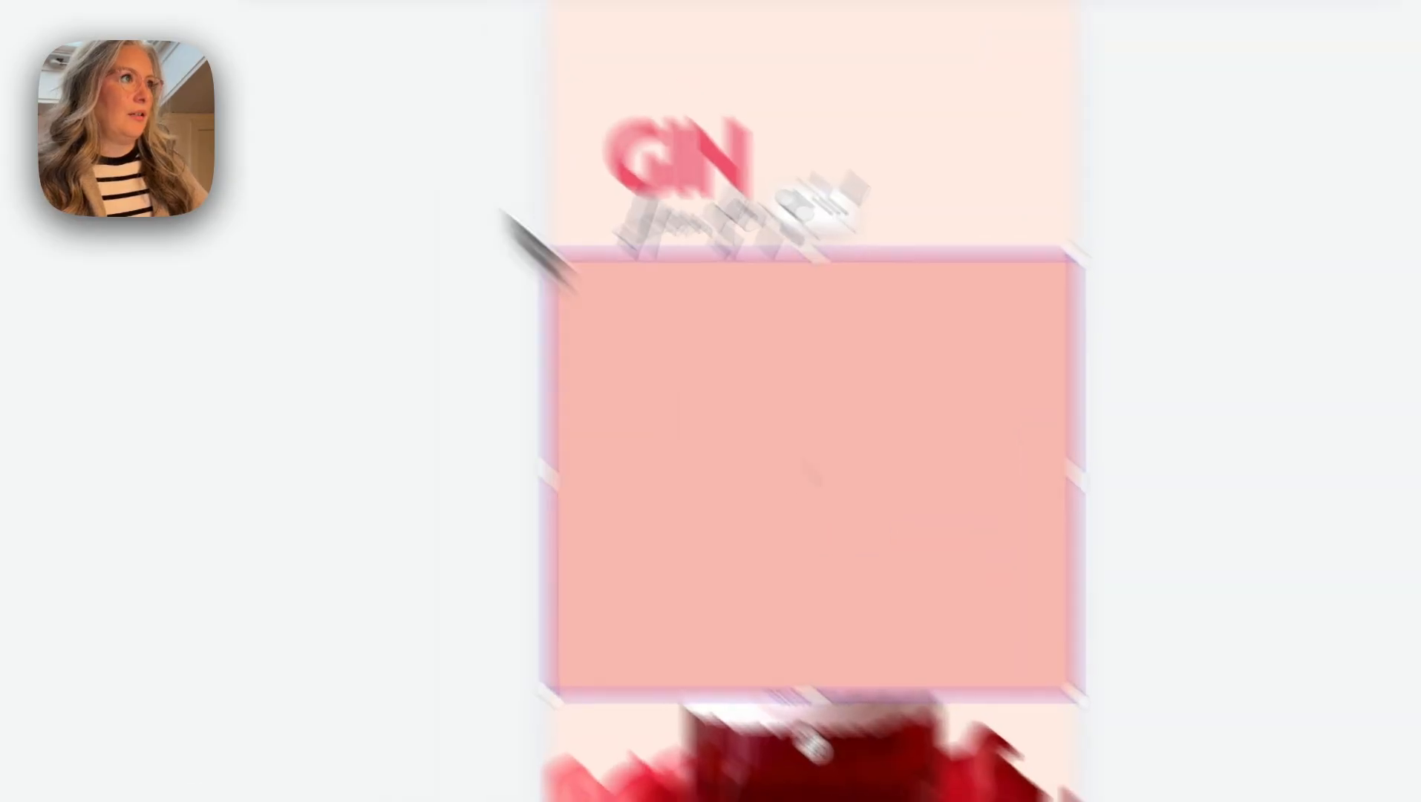
{"action": "left_click", "coordinate": [623, 184]}
{"action": "left_click", "coordinate": [624, 591]}
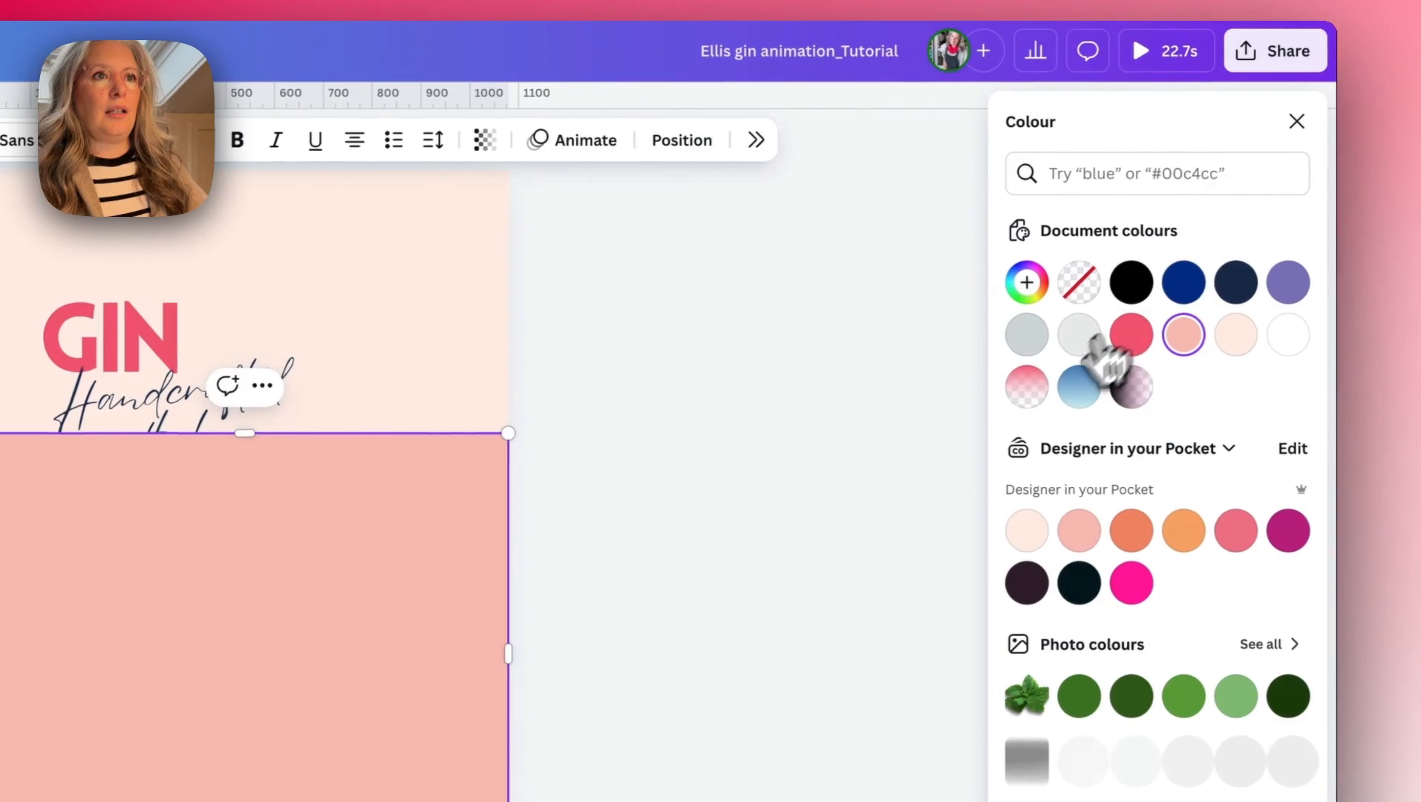
{"action": "left_click", "coordinate": [1024, 387]}
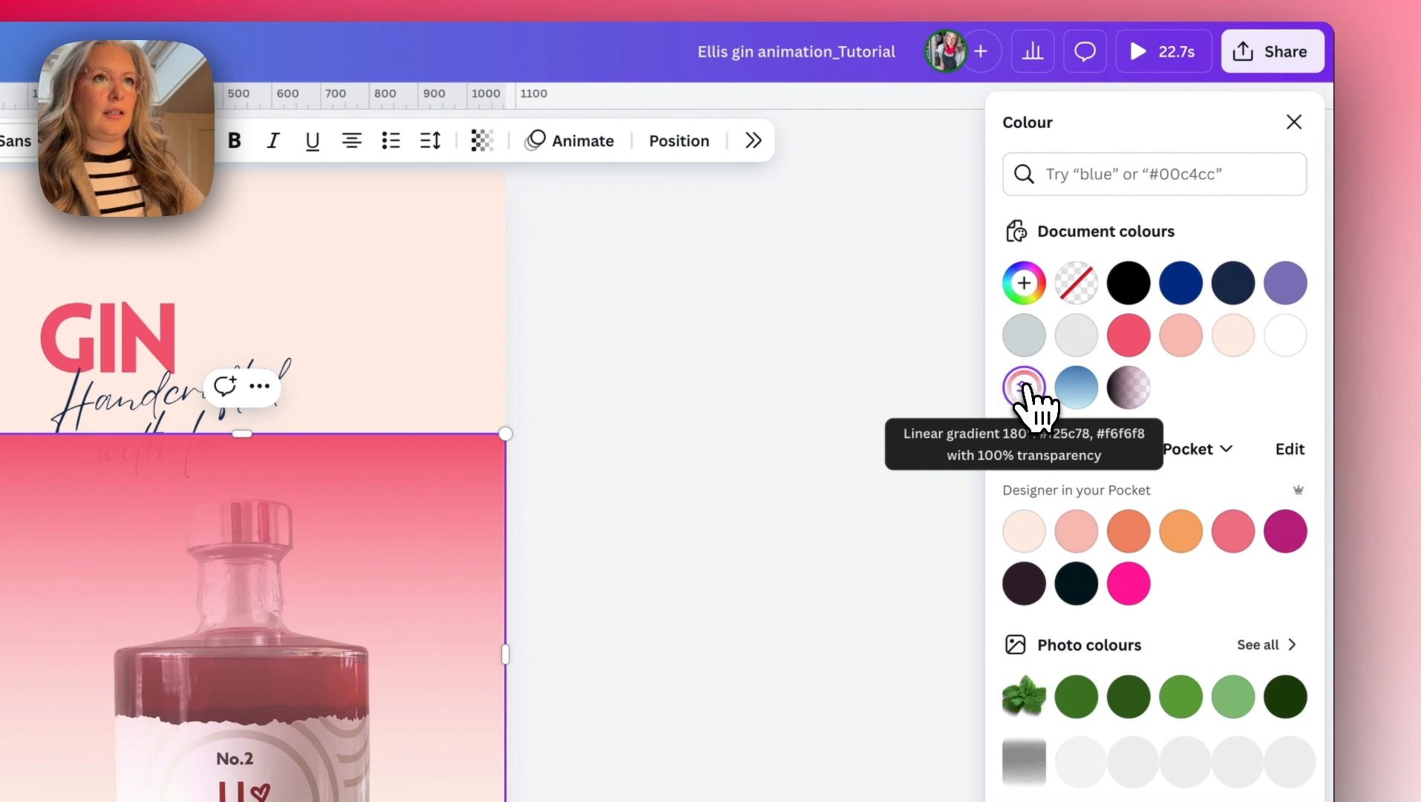
- Edit the square's gradient so its #F6F6F8 end colour has 0% opacity
{"action": "left_click", "coordinate": [1026, 392]}
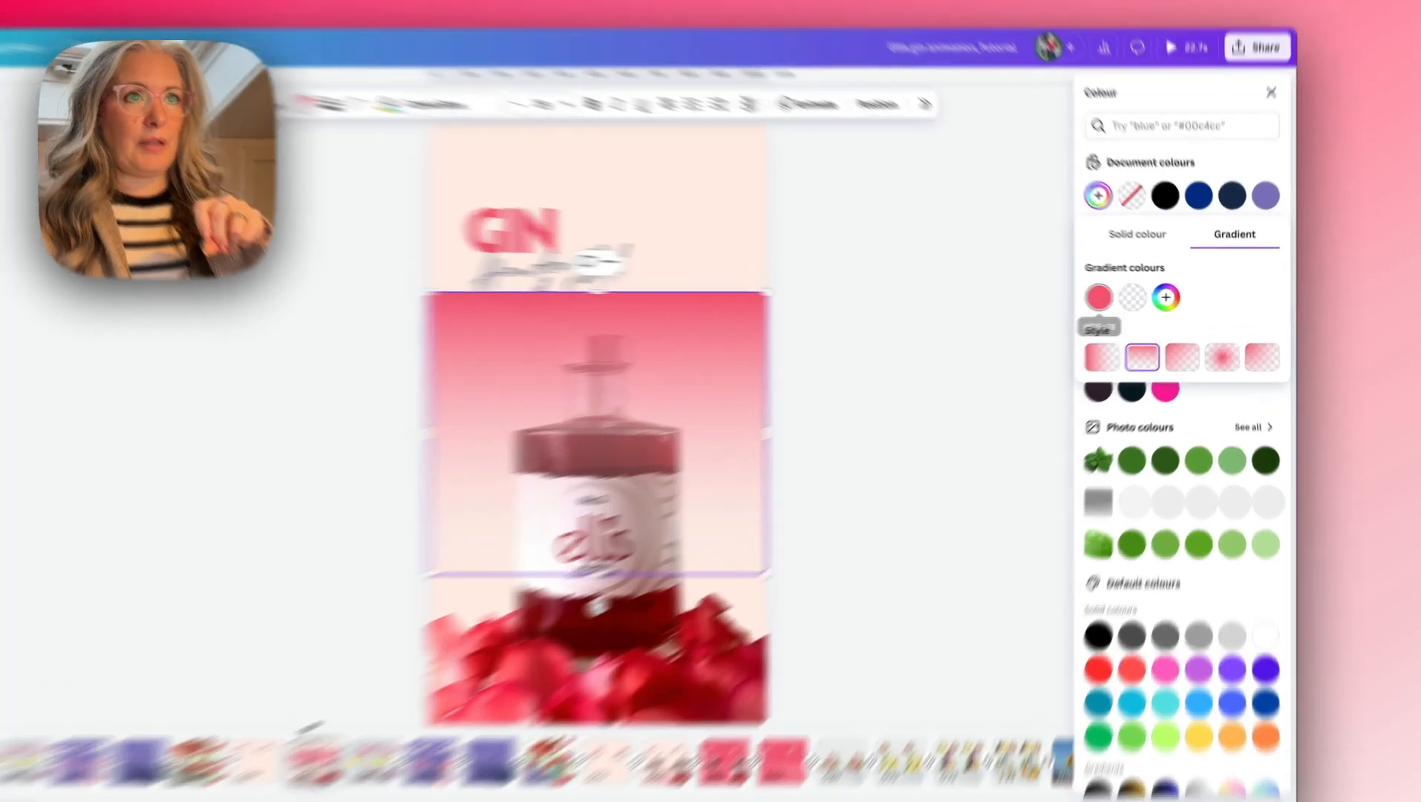
{"action": "left_click", "coordinate": [1156, 300]}
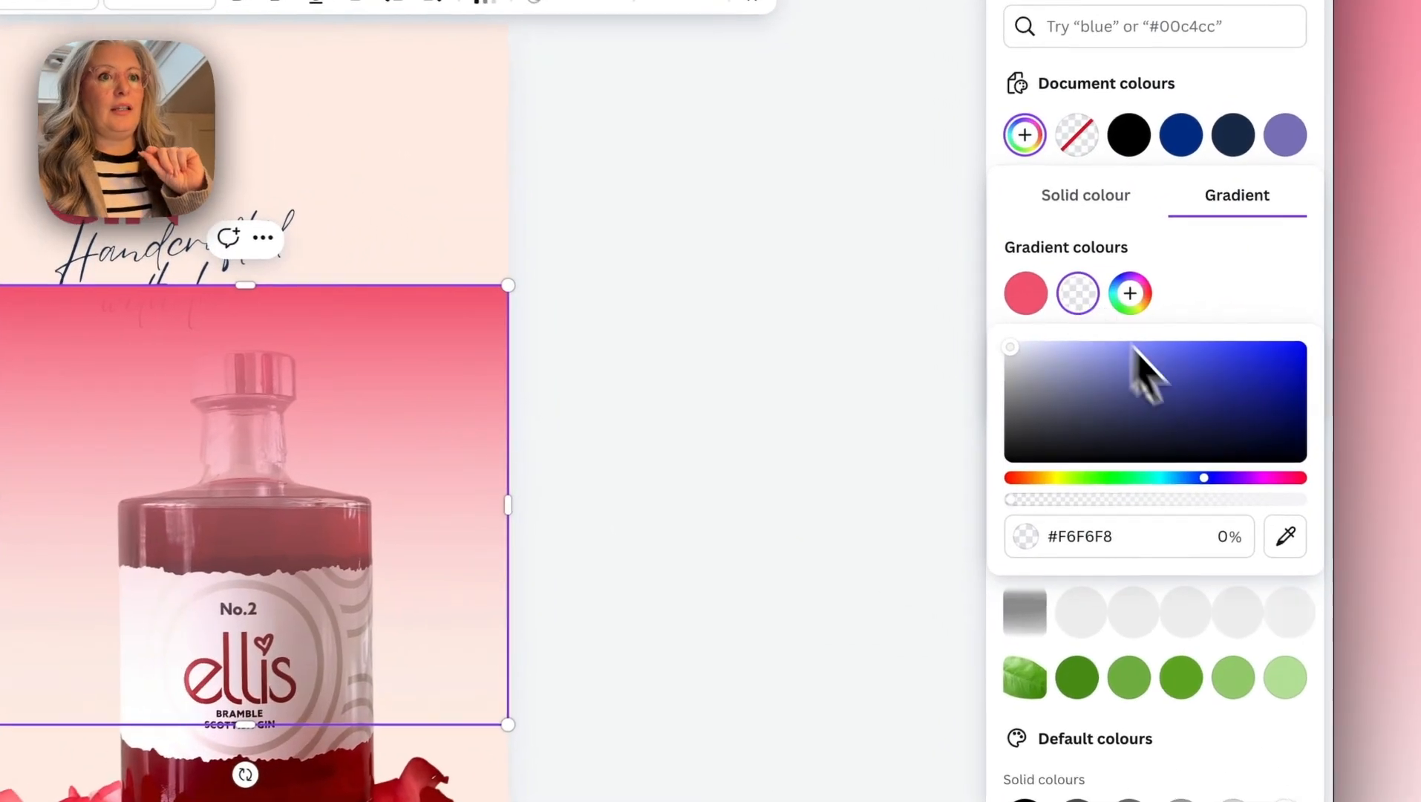
{"action": "mouse_move", "coordinate": [1011, 500]}
{"action": "left_mouse_down"}
{"action": "mouse_move", "coordinate": [1318, 516]}
{"action": "mouse_move", "coordinate": [1133, 501]}
{"action": "mouse_move", "coordinate": [1229, 499]}
{"action": "mouse_move", "coordinate": [1303, 505]}
{"action": "mouse_move", "coordinate": [989, 511]}
{"action": "left_mouse_up"}
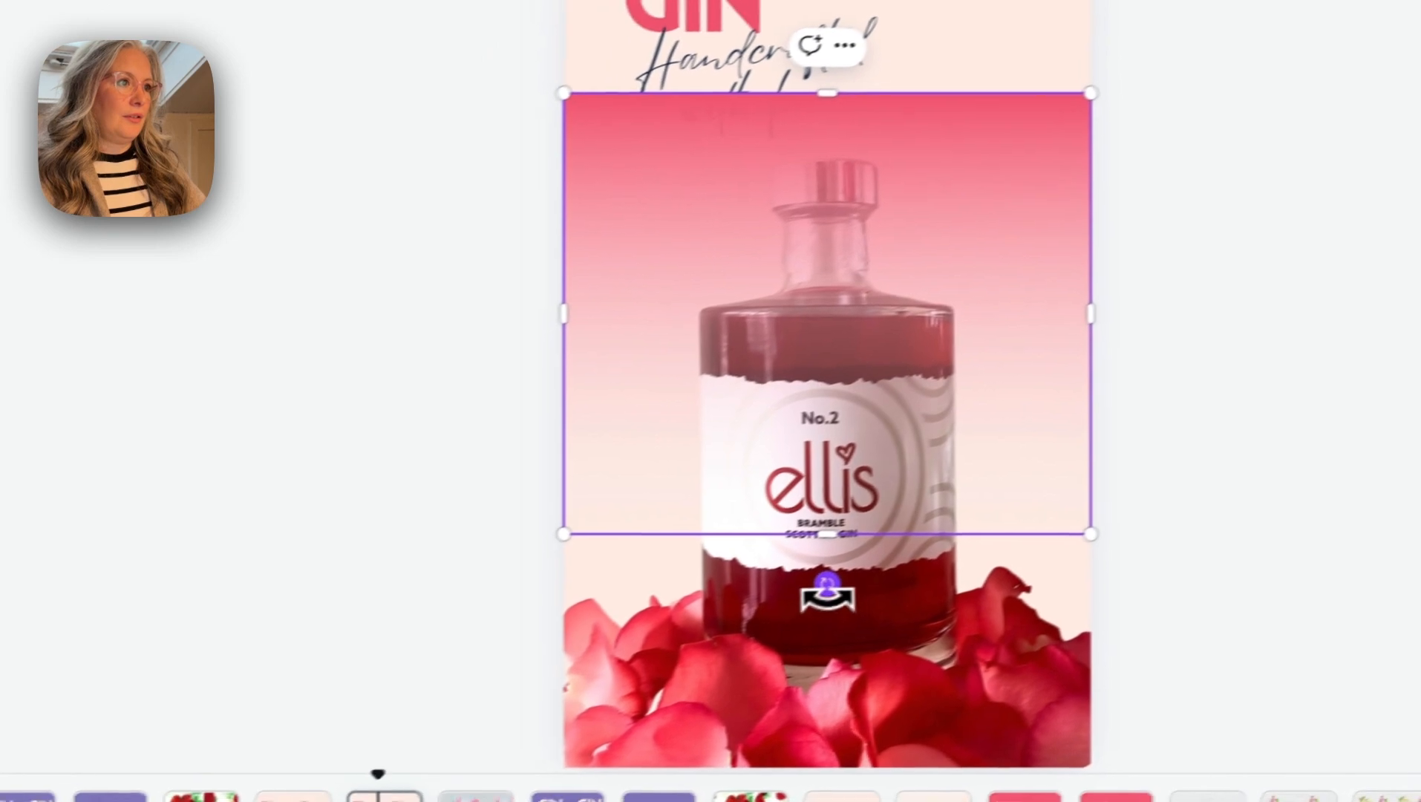
- Rotate the gradient square by -180° onto the page's lower edge and send it behind the bottle
{"action": "left_click_drag", "start_coordinate": [614, 661], "coordinate": [788, 277]}
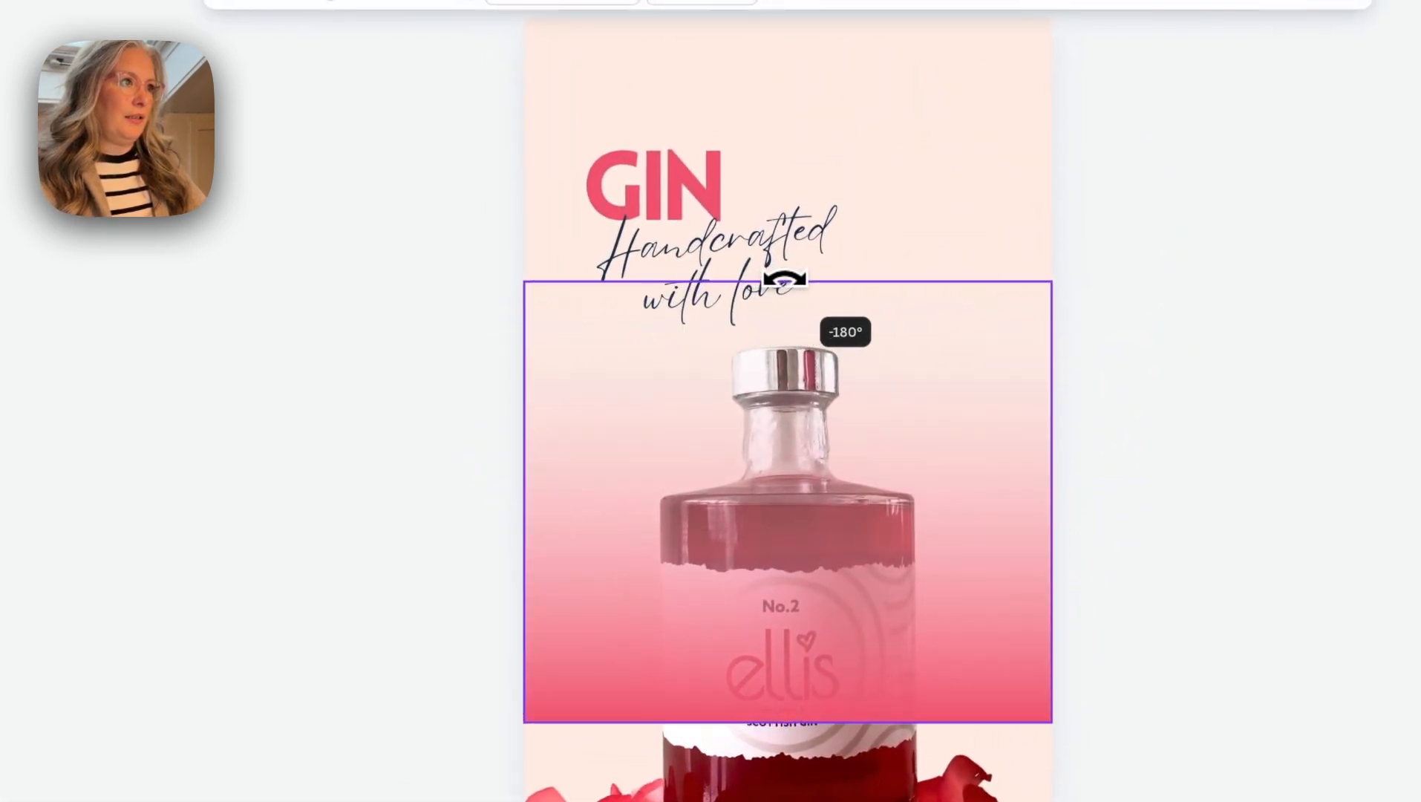
{"action": "left_click_drag", "start_coordinate": [913, 320], "coordinate": [914, 555]}
{"action": "right_click", "coordinate": [987, 520]}
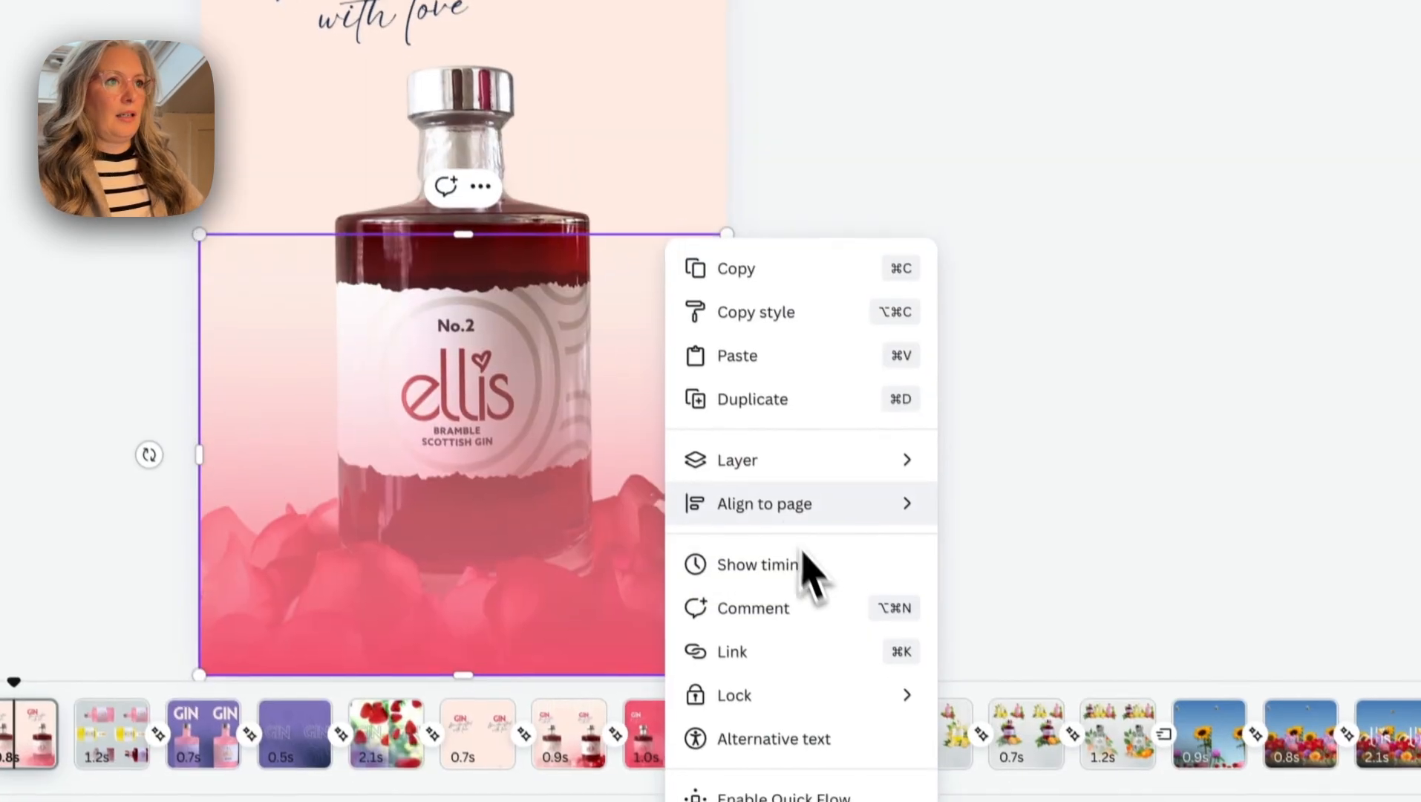
{"action": "mouse_move", "coordinate": [1208, 766]}
{"action": "left_click", "coordinate": [1032, 576]}
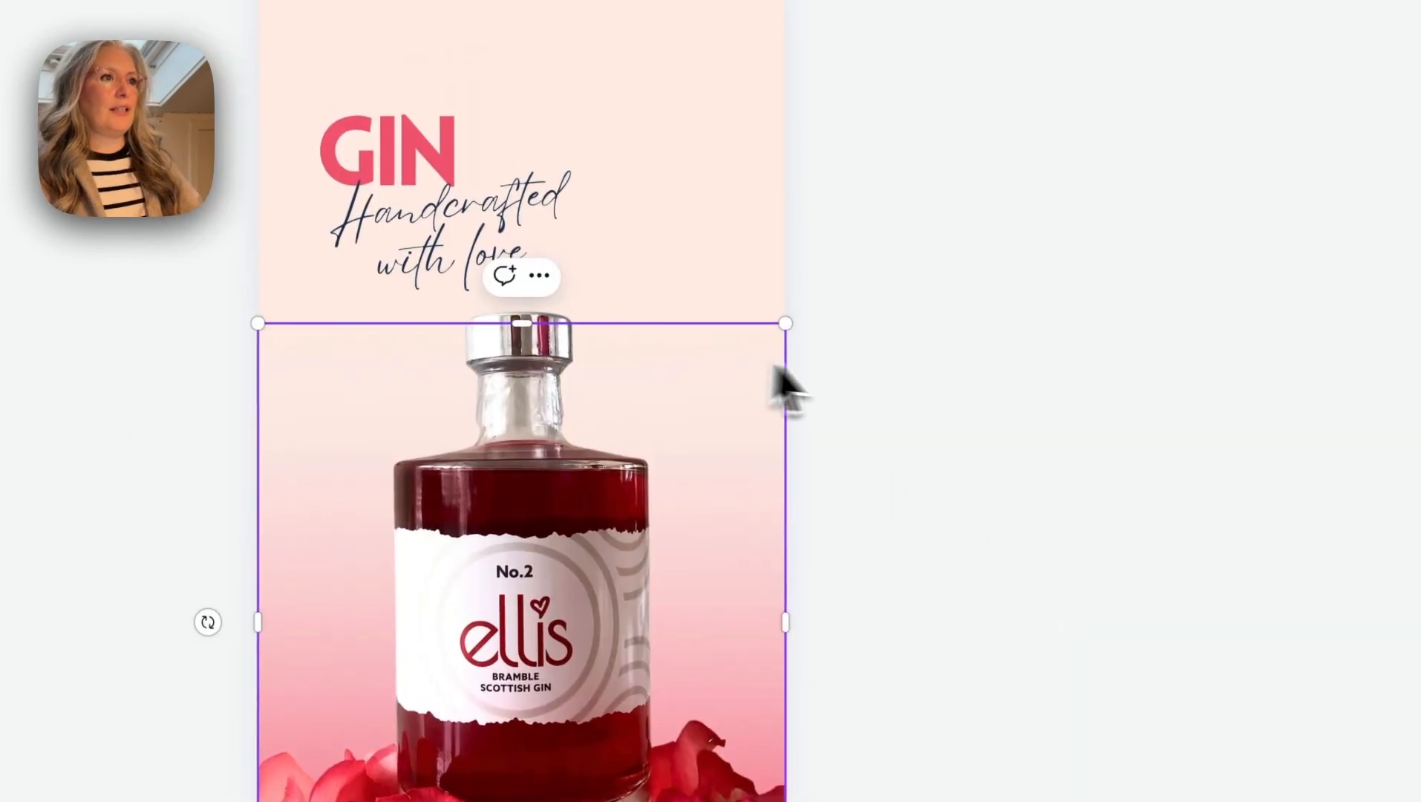
- Copy the concentric-circle graphic from the Ellis Gin reference moodboard onto the bottle page, enlarge it and tilt it across the page's upper part
{"action": "left_click", "coordinate": [888, 112]}
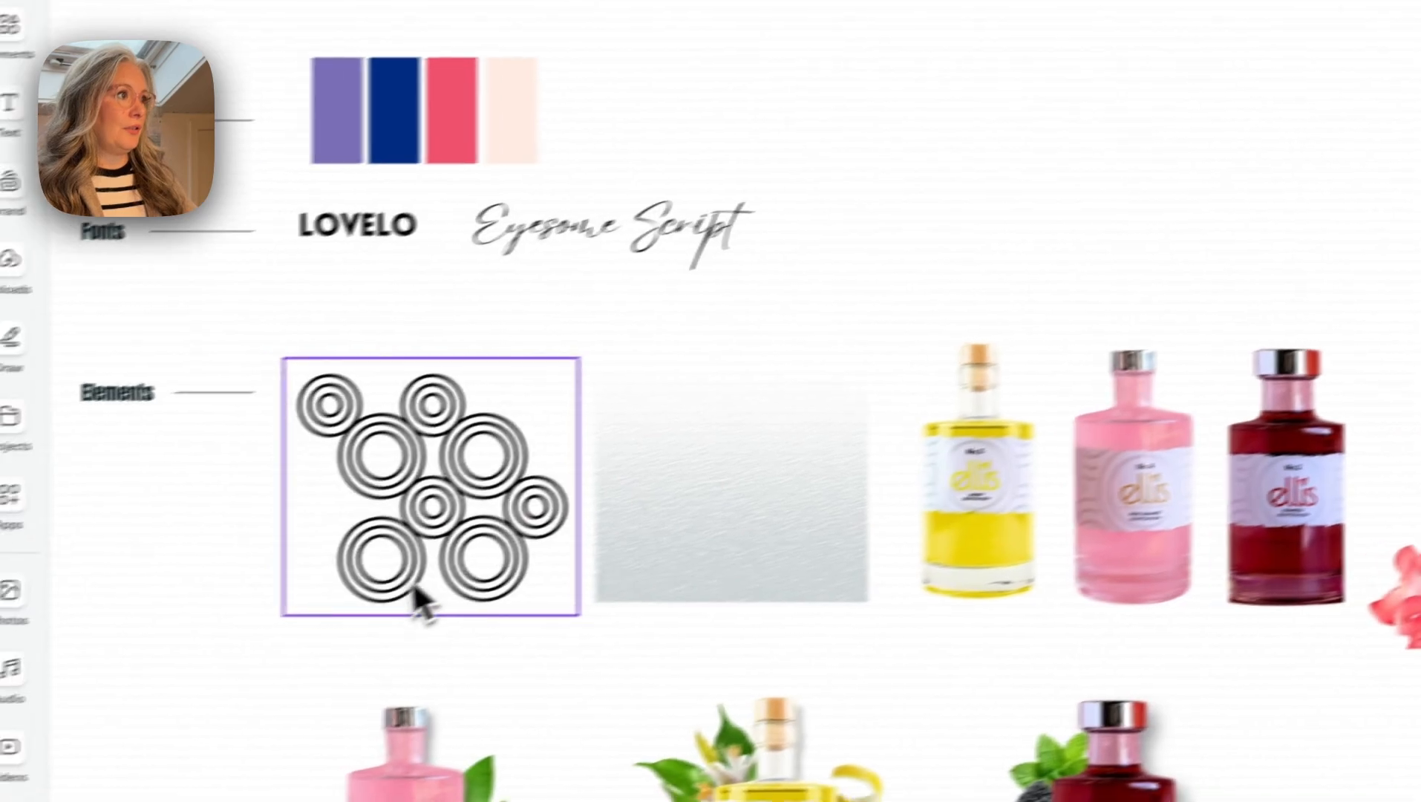
{"action": "left_click", "coordinate": [423, 568]}
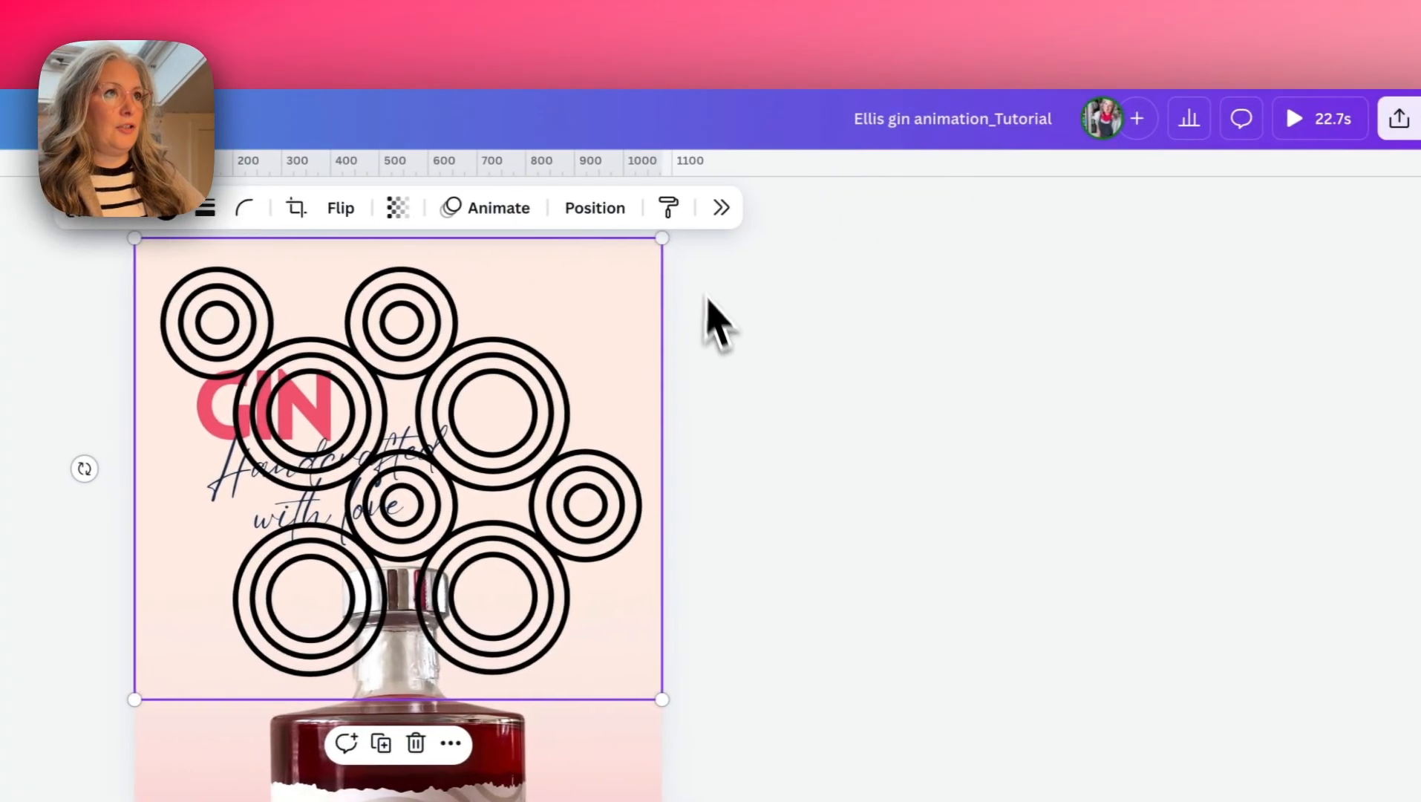
{"action": "left_click_drag", "start_coordinate": [649, 245], "coordinate": [947, 98]}
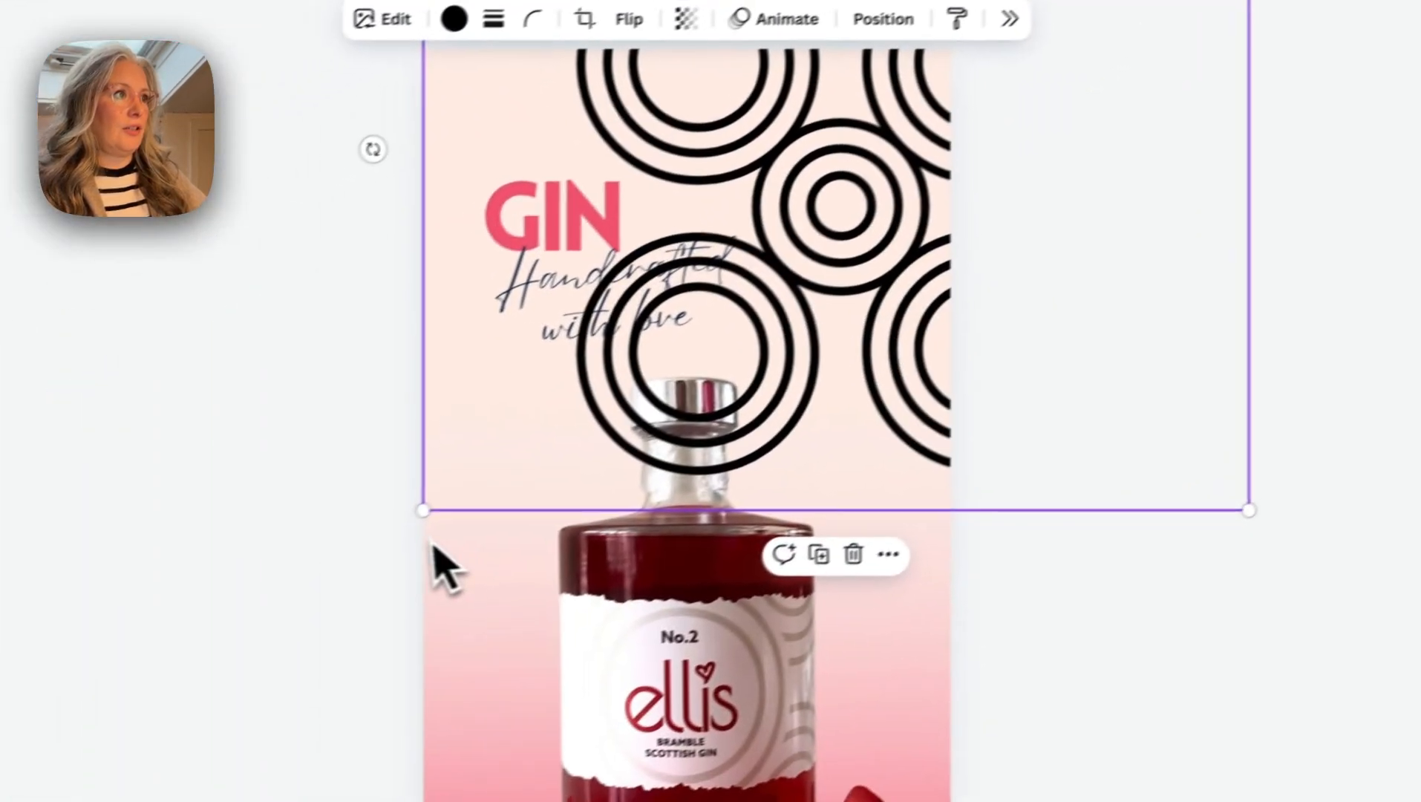
{"action": "left_click_drag", "start_coordinate": [131, 699], "coordinate": [3, 775]}
{"action": "left_click_drag", "start_coordinate": [355, 543], "coordinate": [319, 616]}
{"action": "left_click_drag", "start_coordinate": [401, 579], "coordinate": [462, 449]}
{"action": "left_click_drag", "start_coordinate": [491, 212], "coordinate": [519, 361]}
{"action": "left_click_drag", "start_coordinate": [937, 486], "coordinate": [881, 311]}
- Recolour the concentric-circle graphic from black to the document's white
{"action": "left_click", "coordinate": [747, 177]}
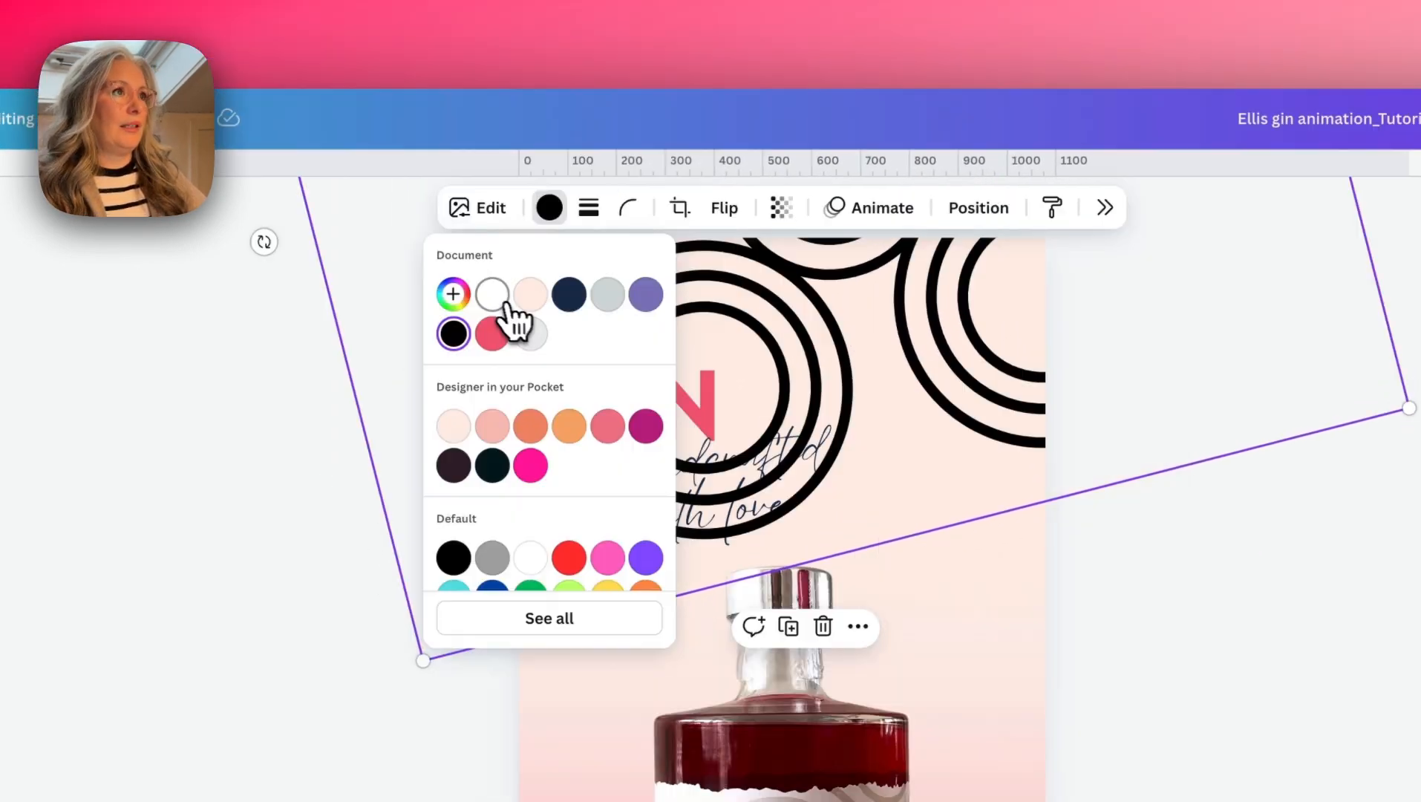
{"action": "left_click", "coordinate": [492, 295]}
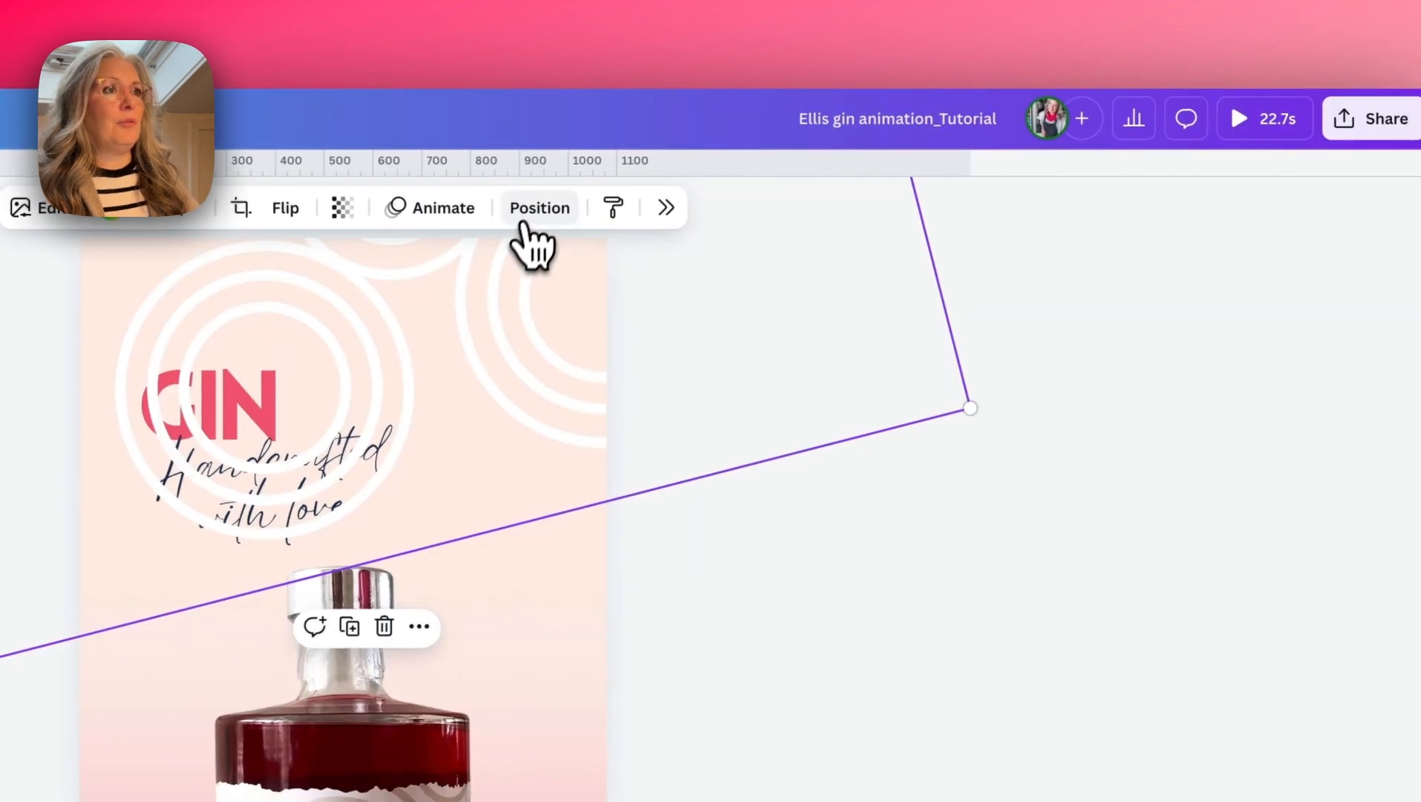
- Move the circle graphic's layer directly above the page background, behind the text, and set its transparency to about 77
{"action": "left_click", "coordinate": [979, 207]}
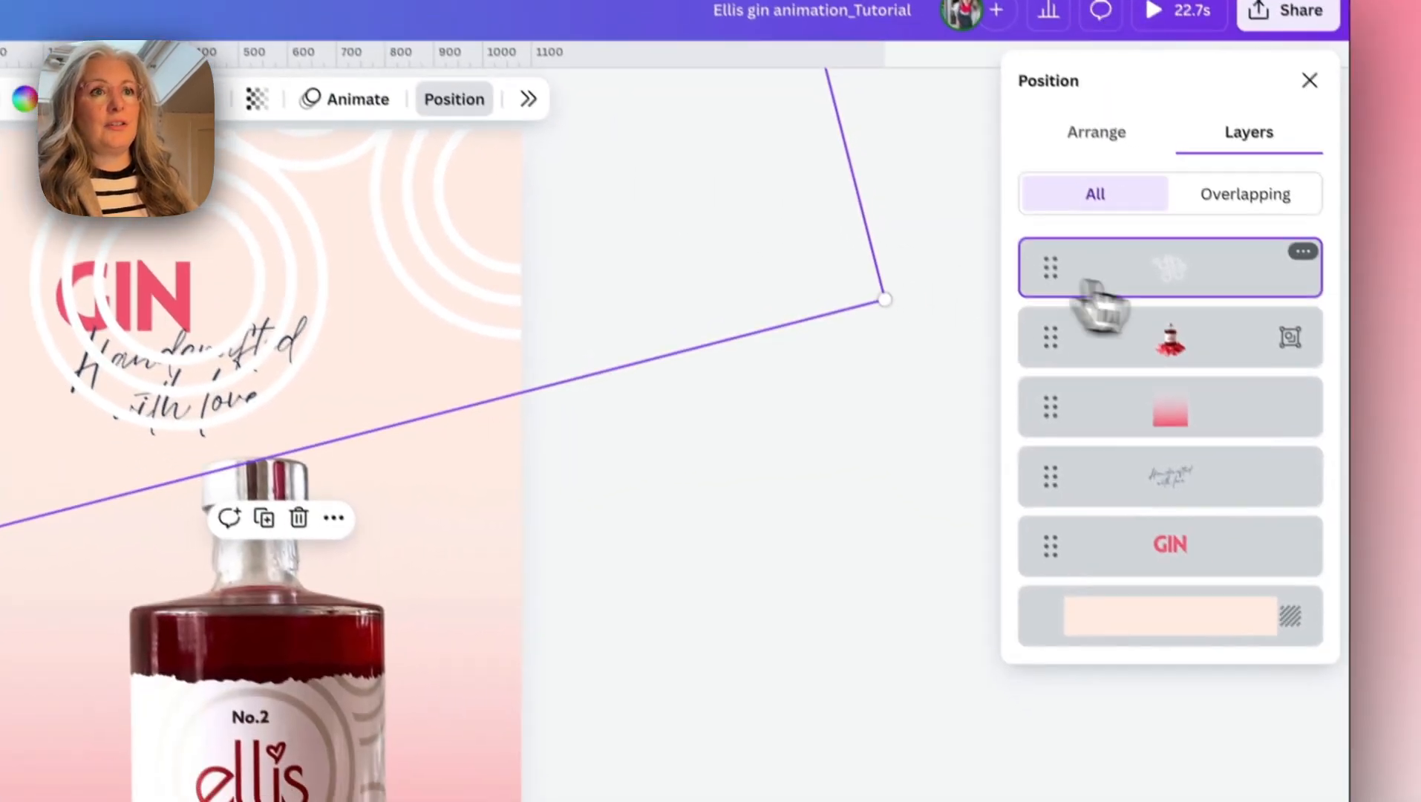
{"action": "left_click_drag", "start_coordinate": [1162, 390], "coordinate": [1185, 557]}
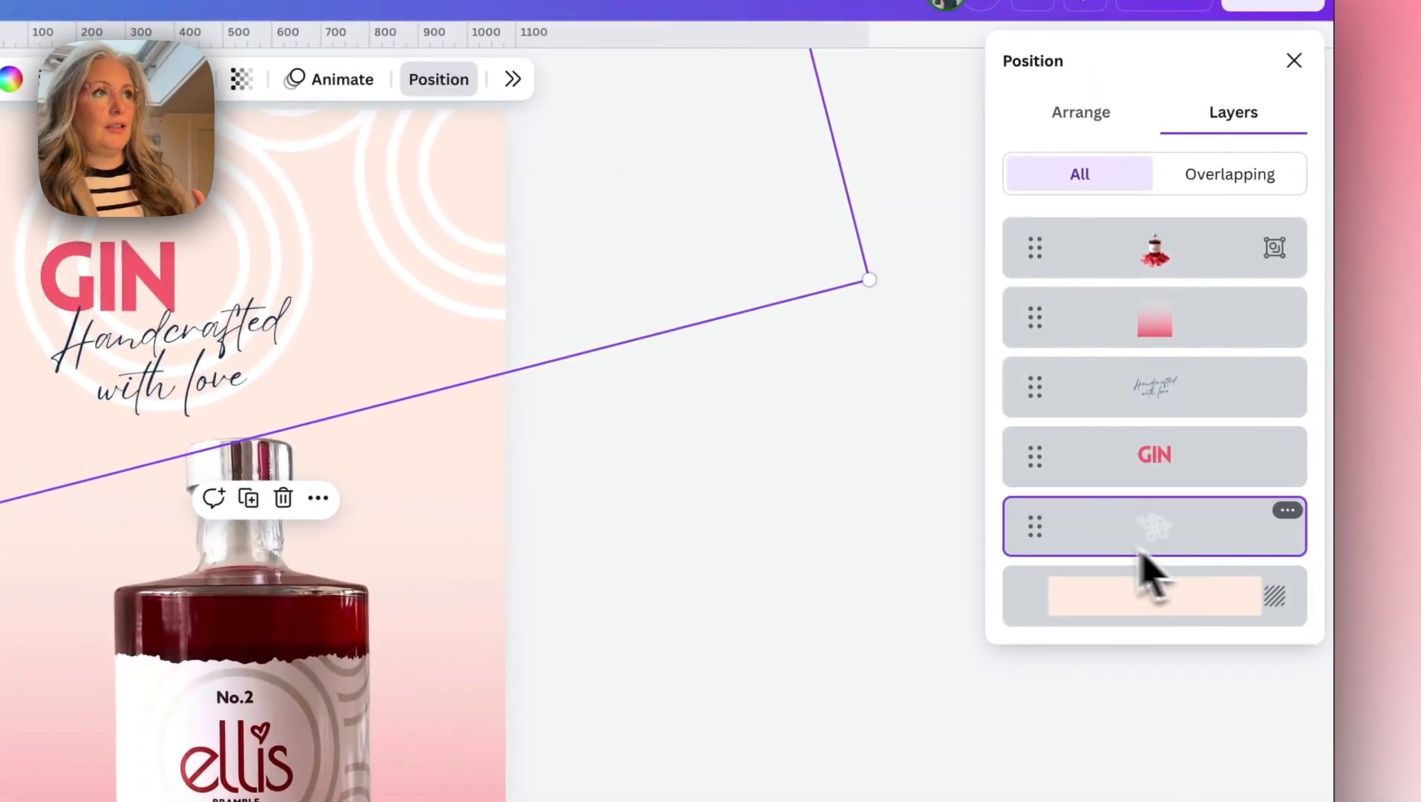
{"action": "left_click", "coordinate": [866, 468]}
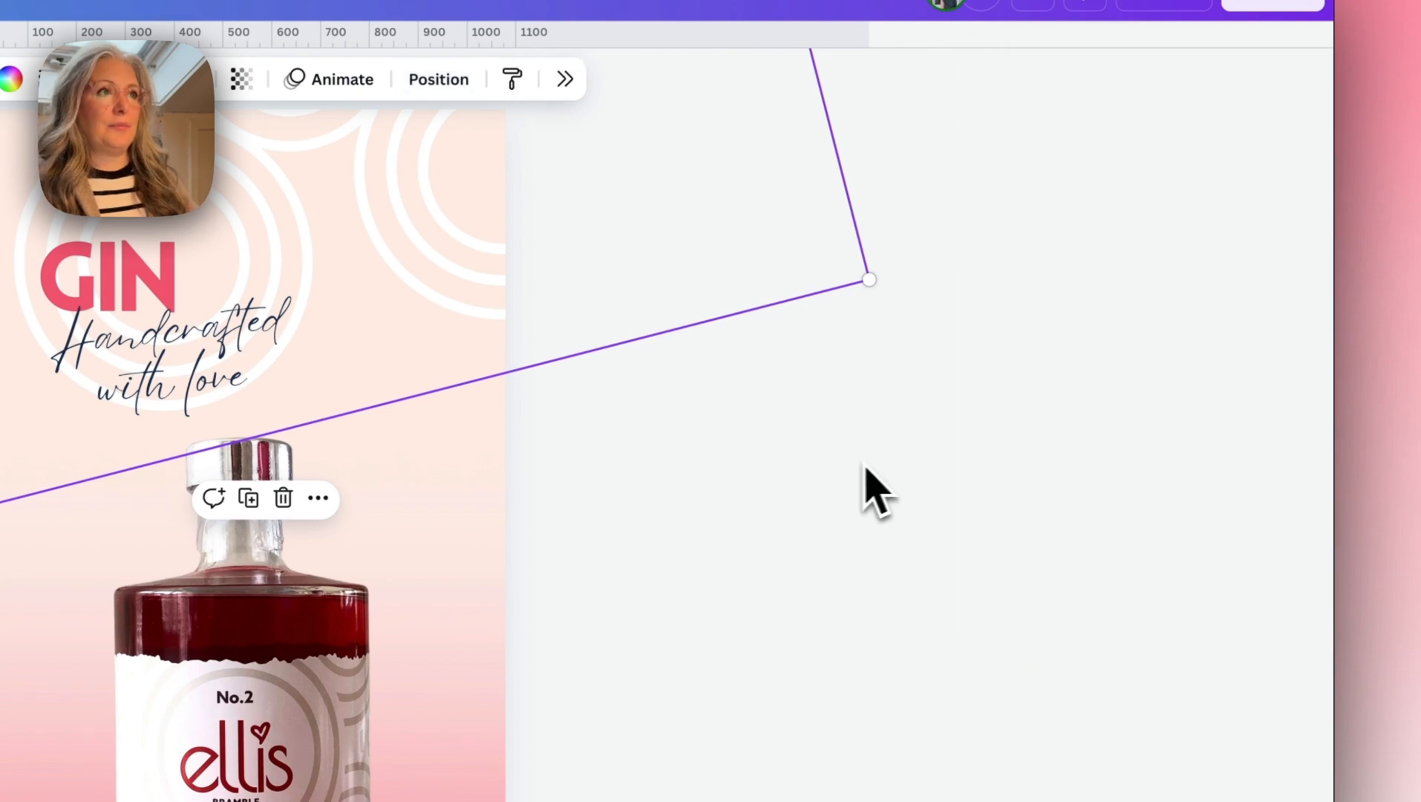
{"action": "left_click", "coordinate": [242, 81]}
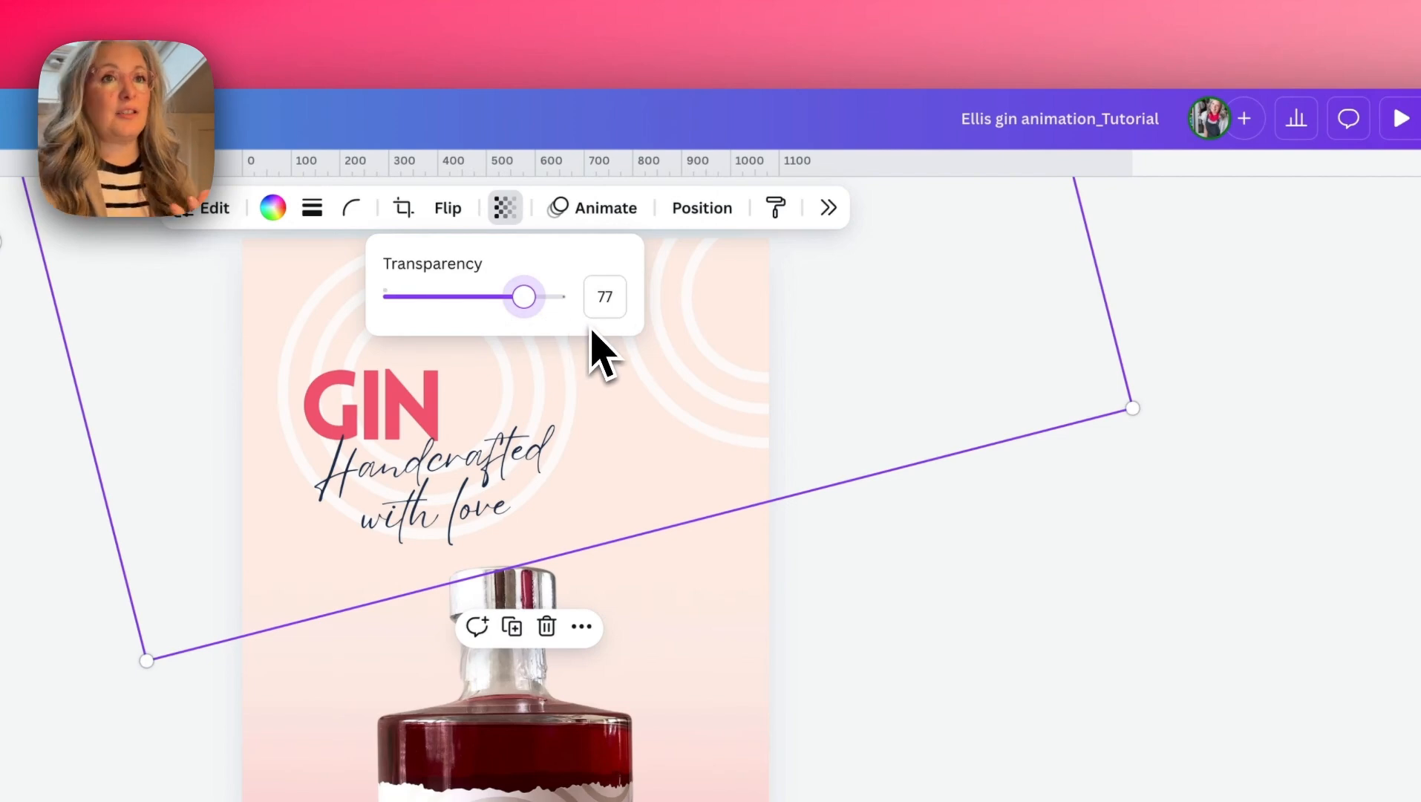
{"action": "left_click", "coordinate": [864, 433]}
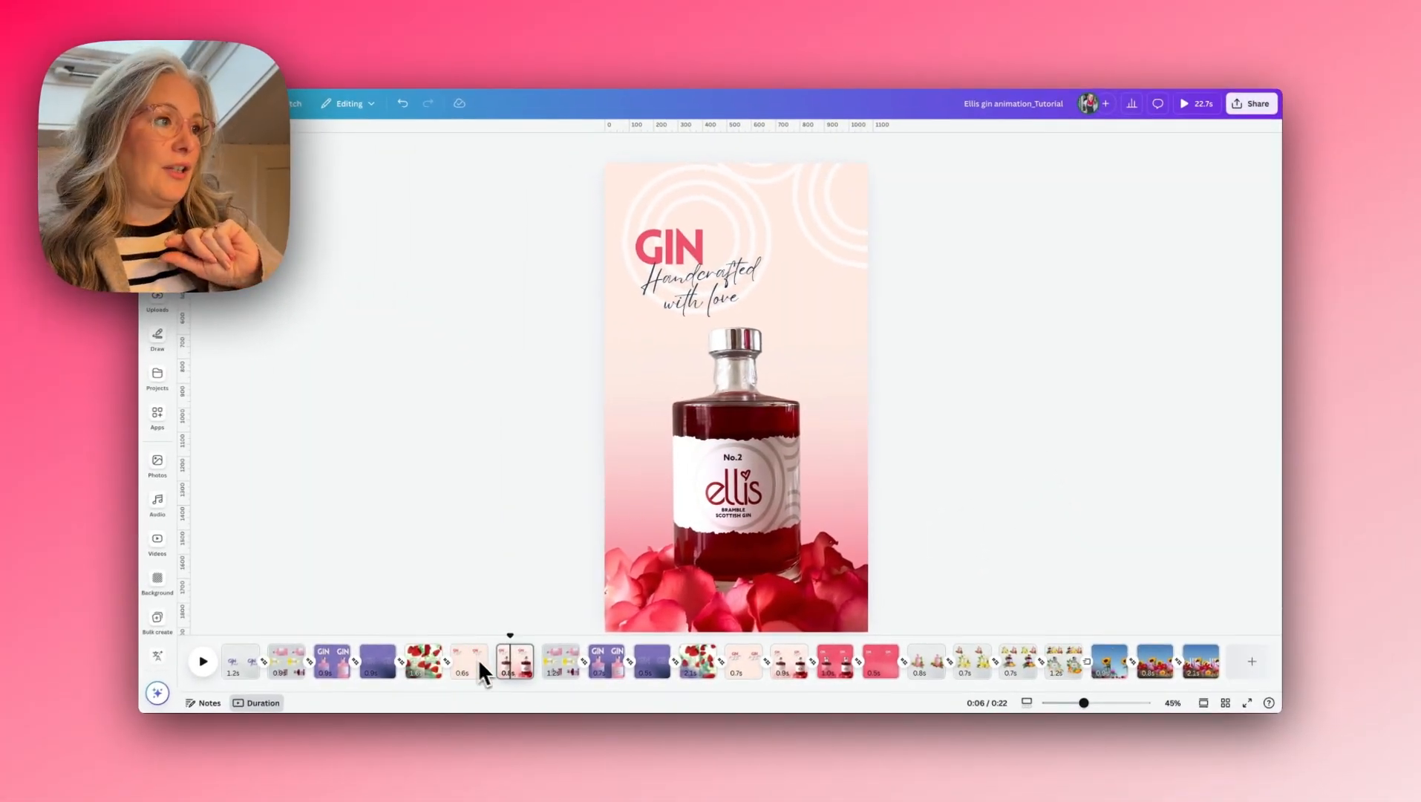
- Link the GIN text page to the bottle page with a Match & Move transition and duplicate the bottle page
{"action": "left_click", "coordinate": [496, 671]}
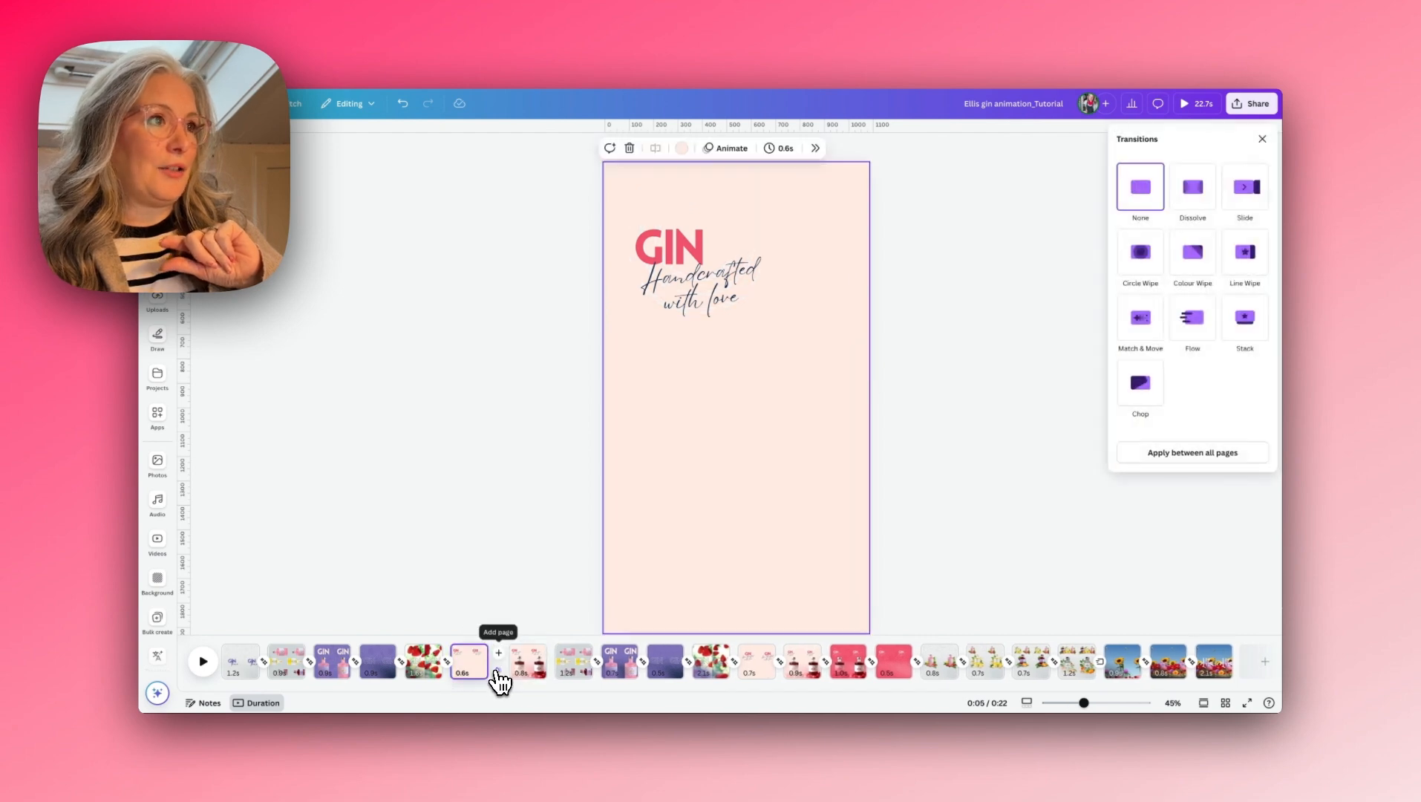
{"action": "left_click", "coordinate": [1188, 317]}
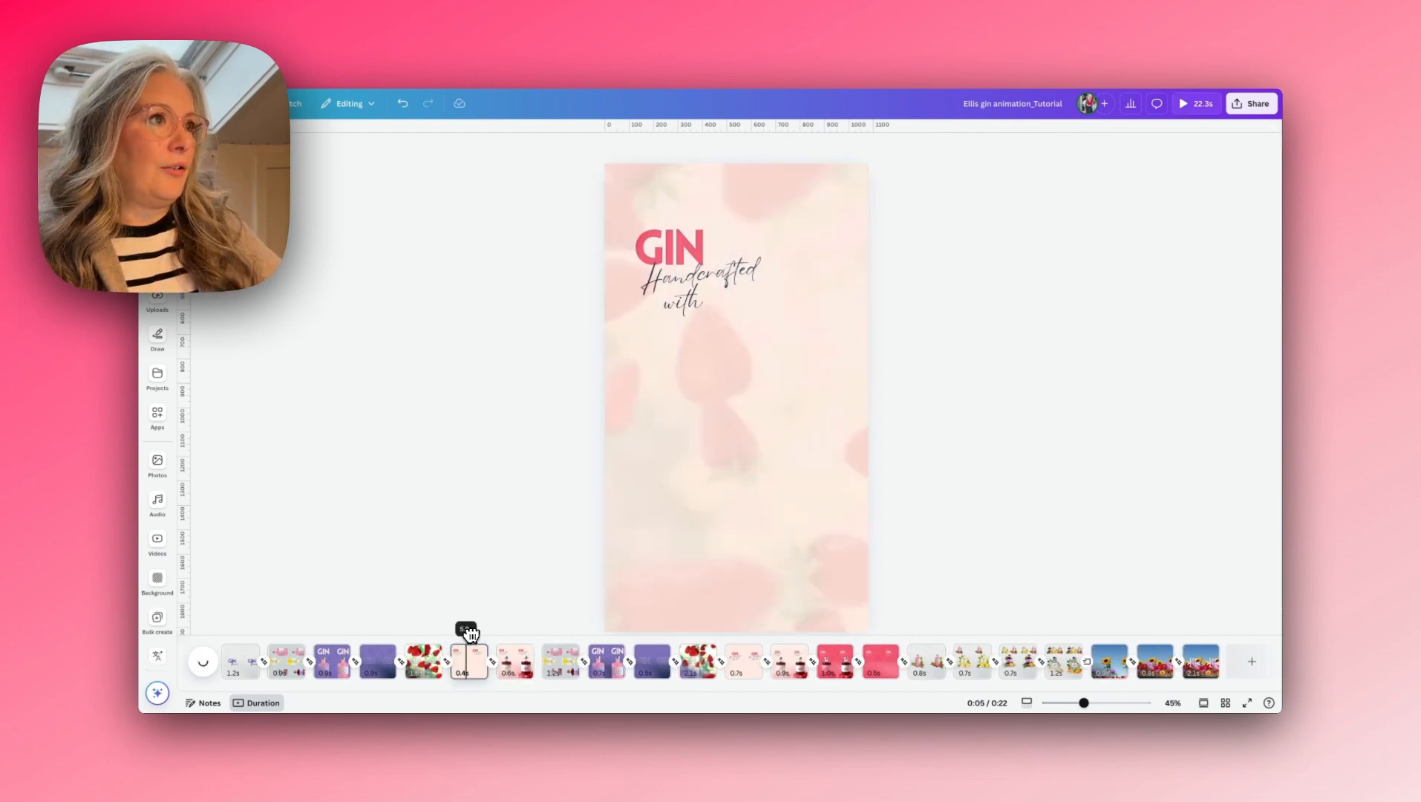
{"action": "mouse_move", "coordinate": [486, 631]}
{"action": "left_mouse_down"}
{"action": "mouse_move", "coordinate": [515, 631]}
{"action": "mouse_move", "coordinate": [465, 631]}
{"action": "mouse_move", "coordinate": [510, 632]}
{"action": "left_mouse_up"}
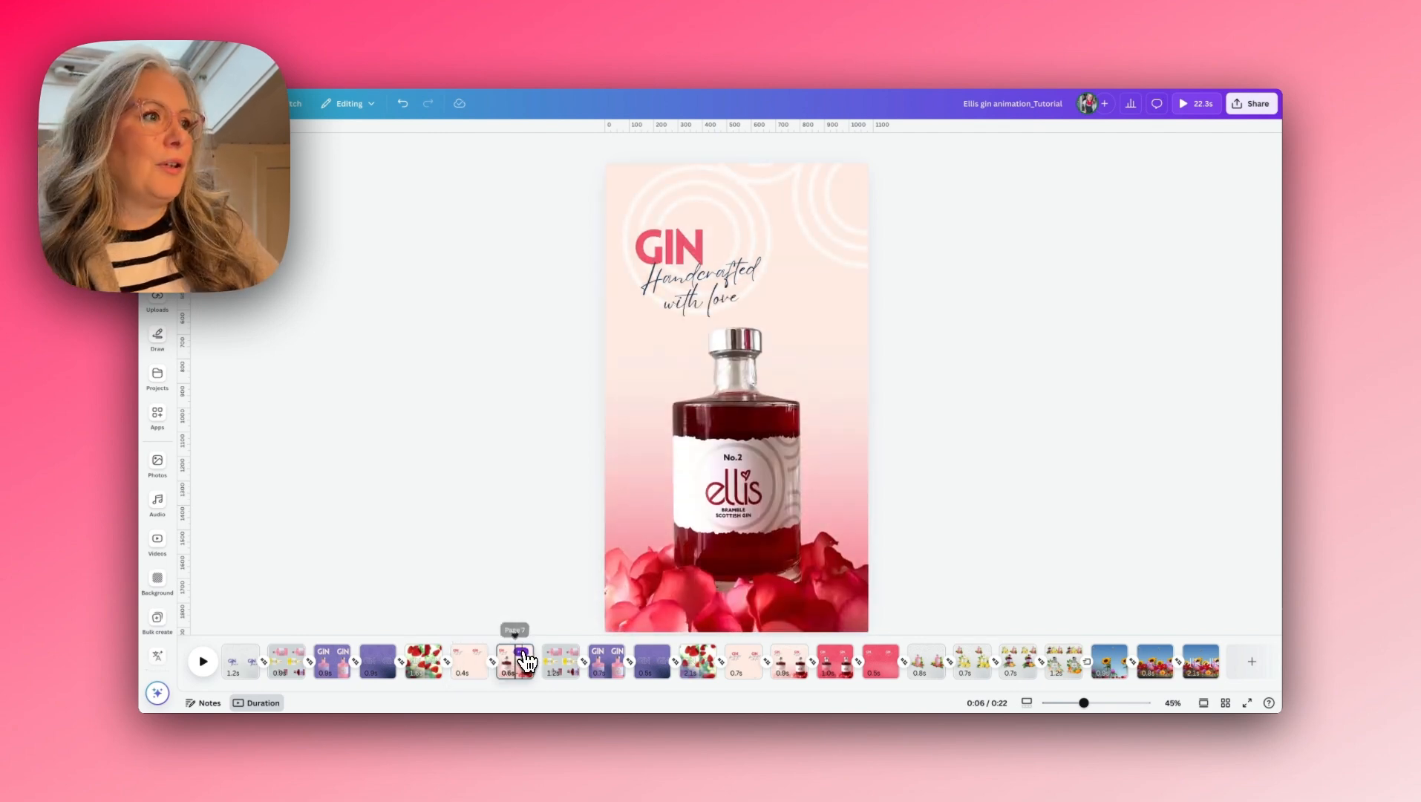
{"action": "left_click", "coordinate": [521, 653]}
{"action": "left_click", "coordinate": [548, 457]}
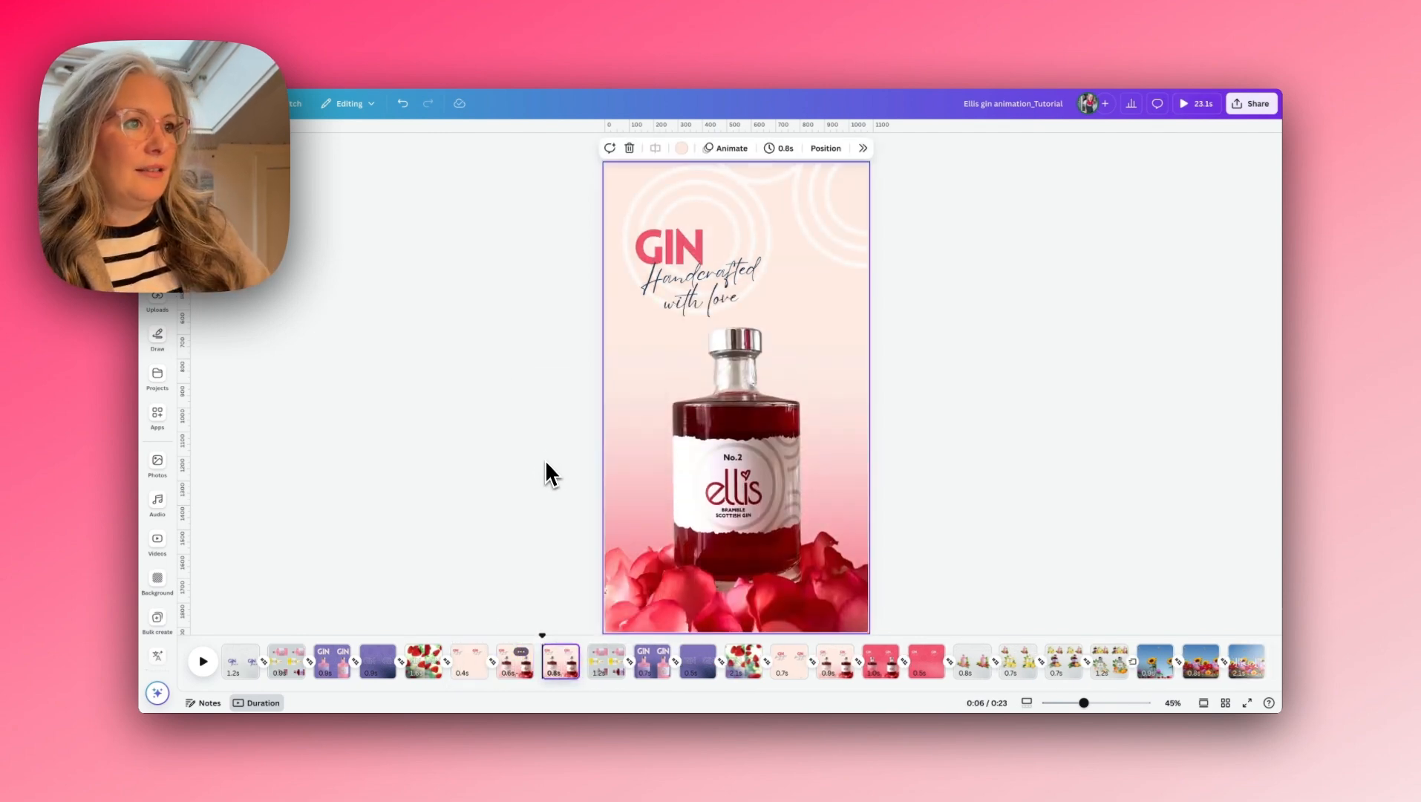
- Examine the animation options, including Typewriter, for the "Handcrafted with love" text on the duplicated bottle page
{"action": "left_click", "coordinate": [750, 270]}
{"action": "left_click", "coordinate": [560, 244]}
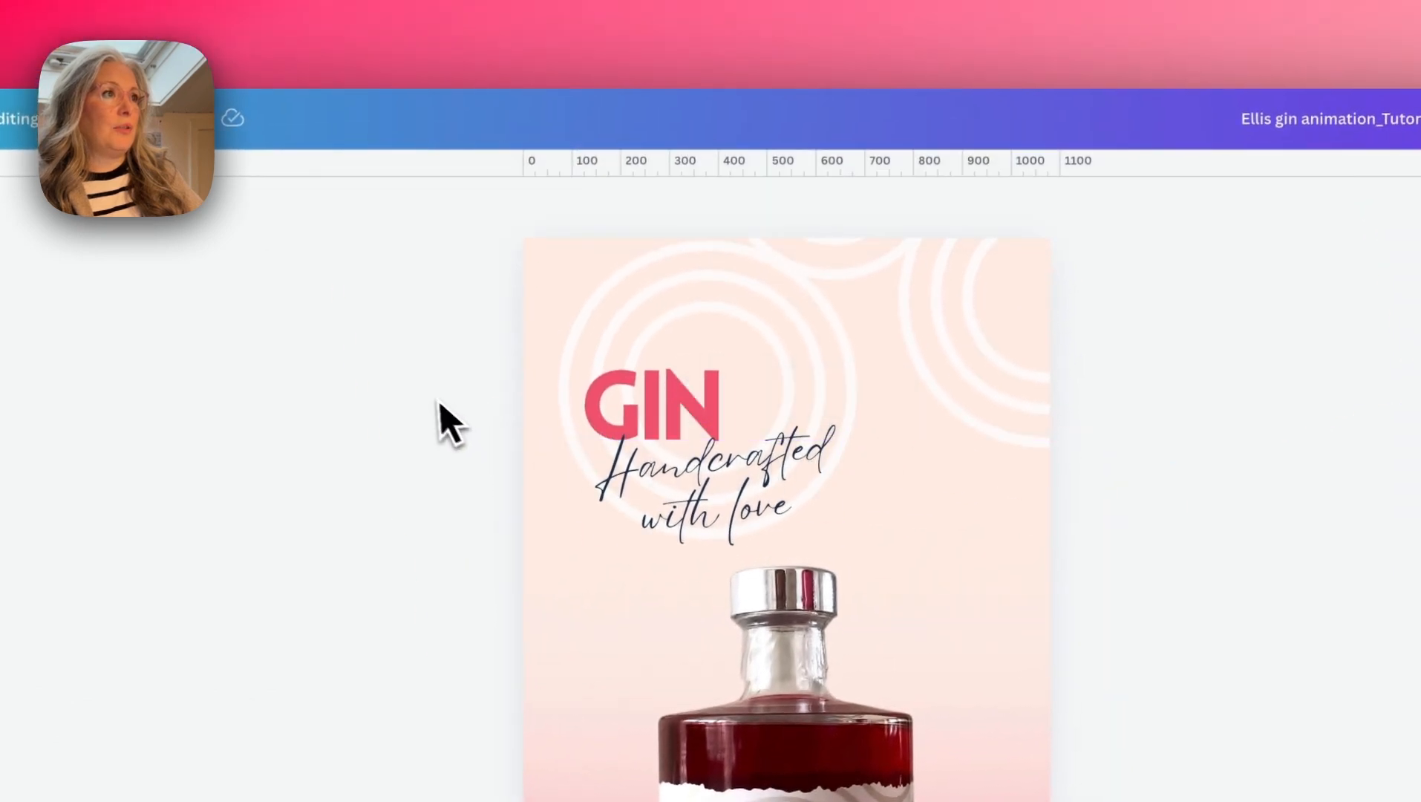
{"action": "left_click", "coordinate": [818, 440]}
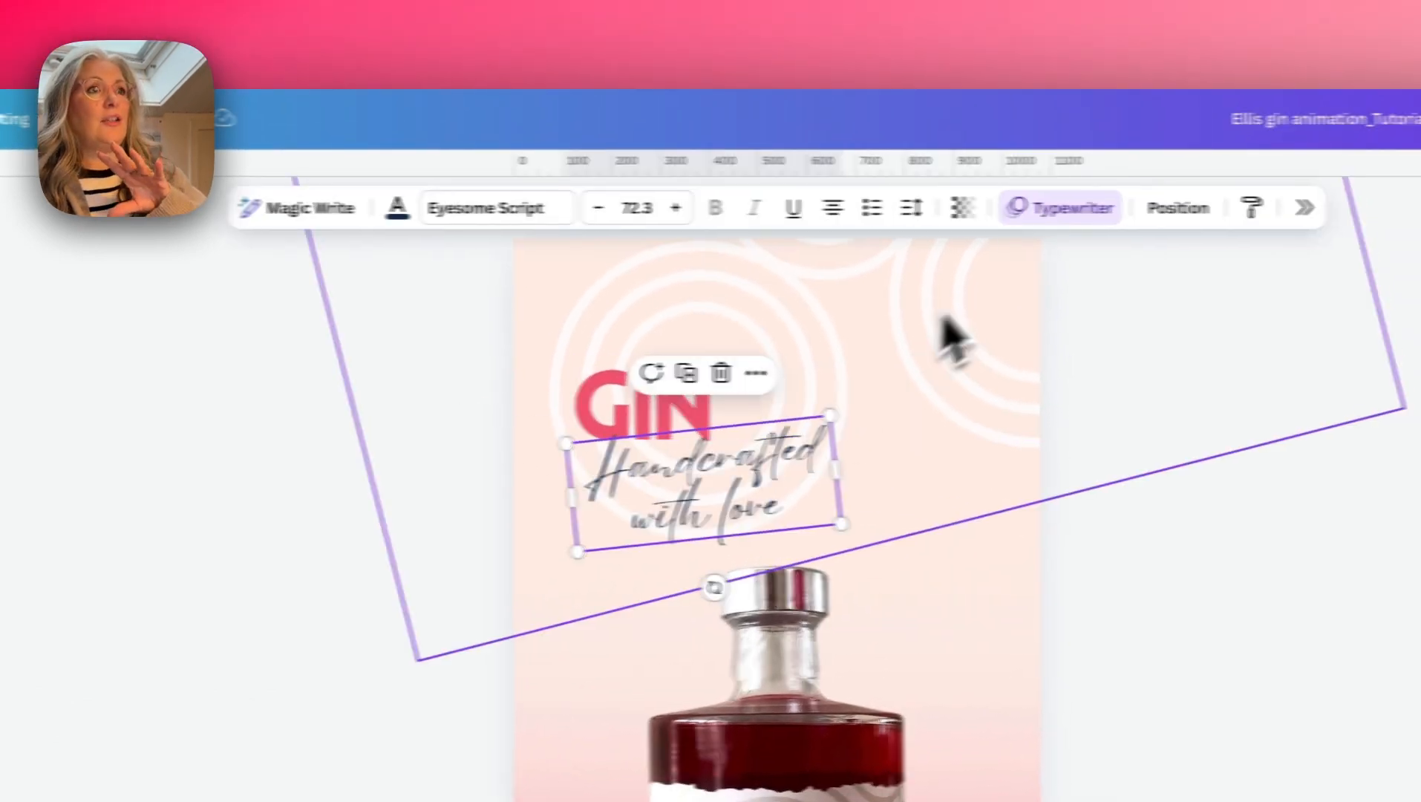
{"action": "left_click", "coordinate": [1077, 212]}
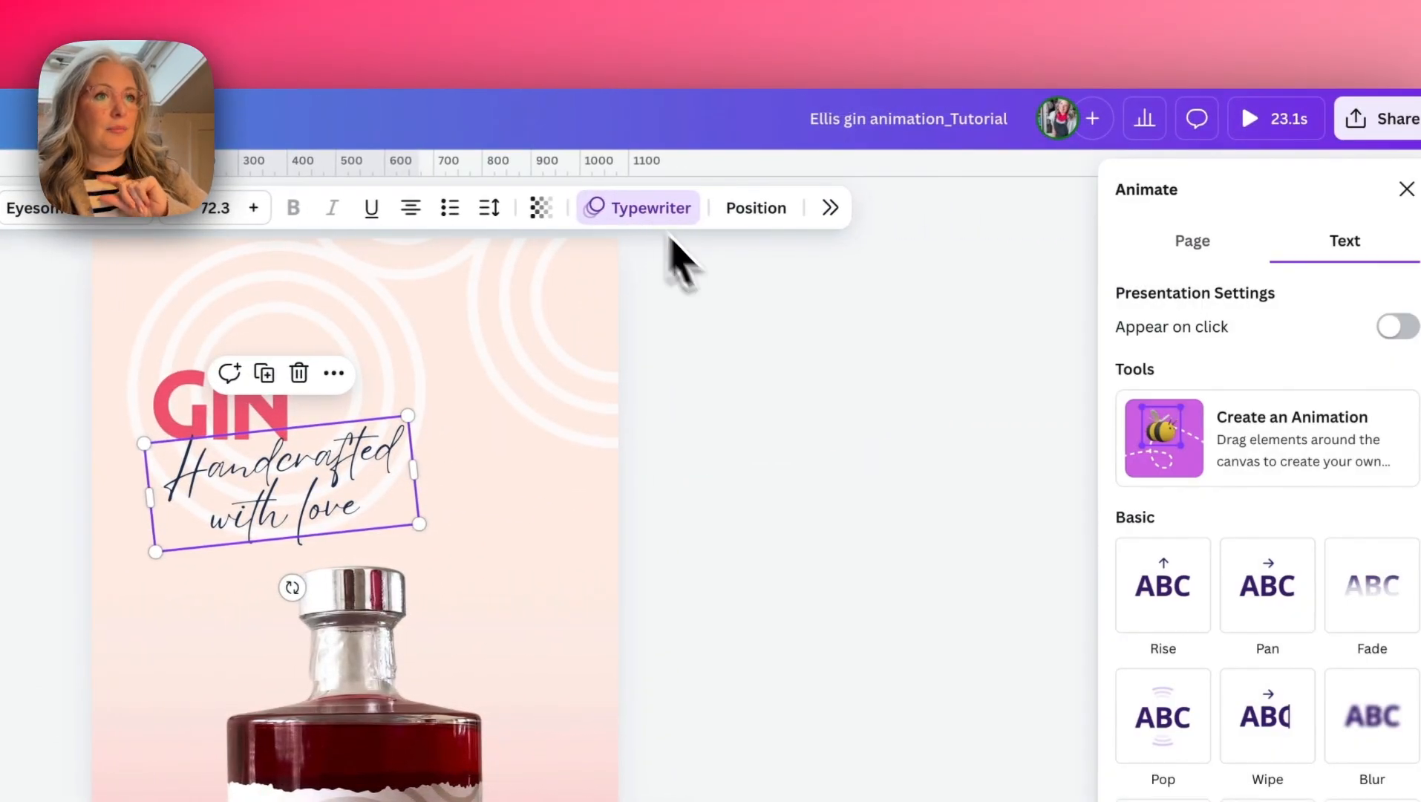
{"action": "scroll", "coordinate": [1262, 742], "scroll_direction": "down", "scroll_amount": 5}
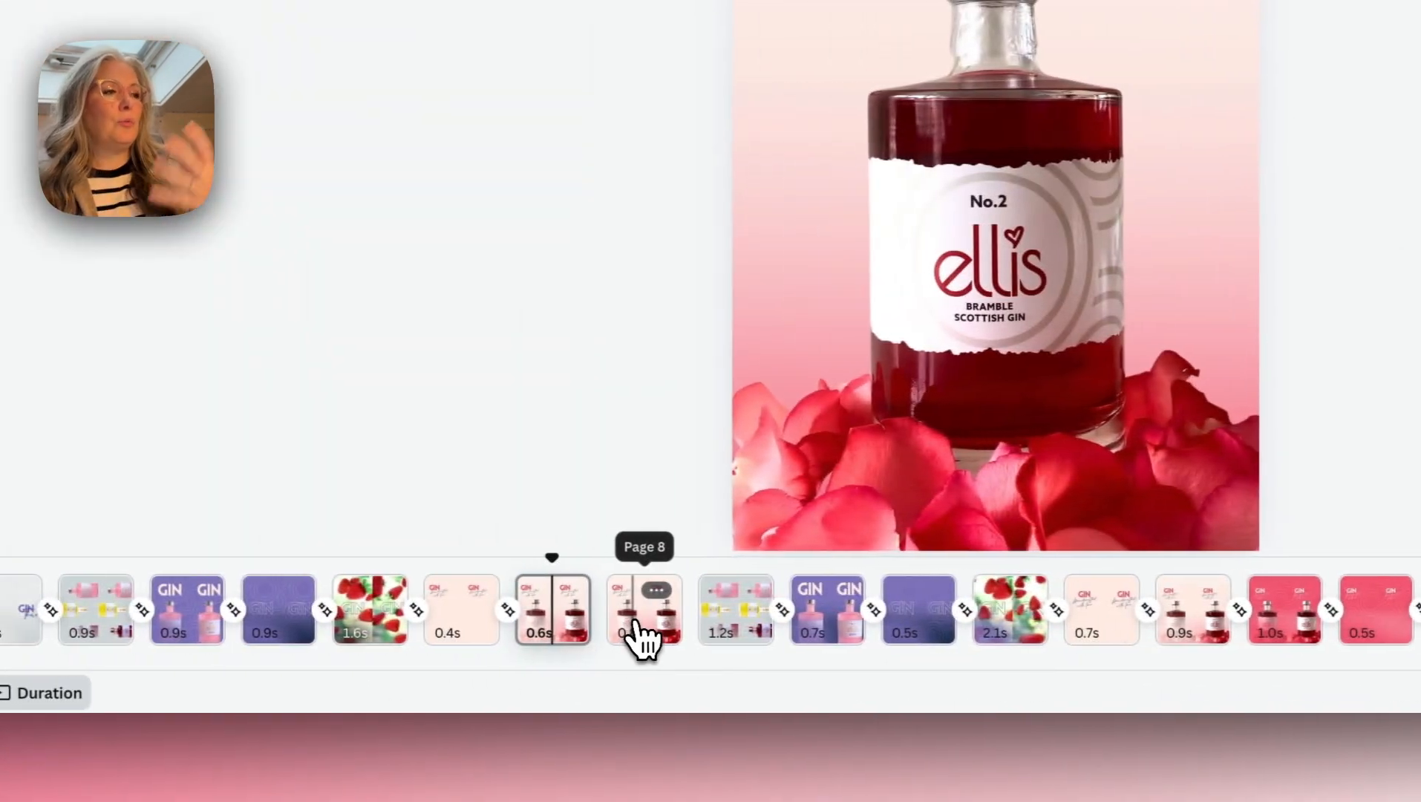
{"action": "left_click", "coordinate": [640, 622]}
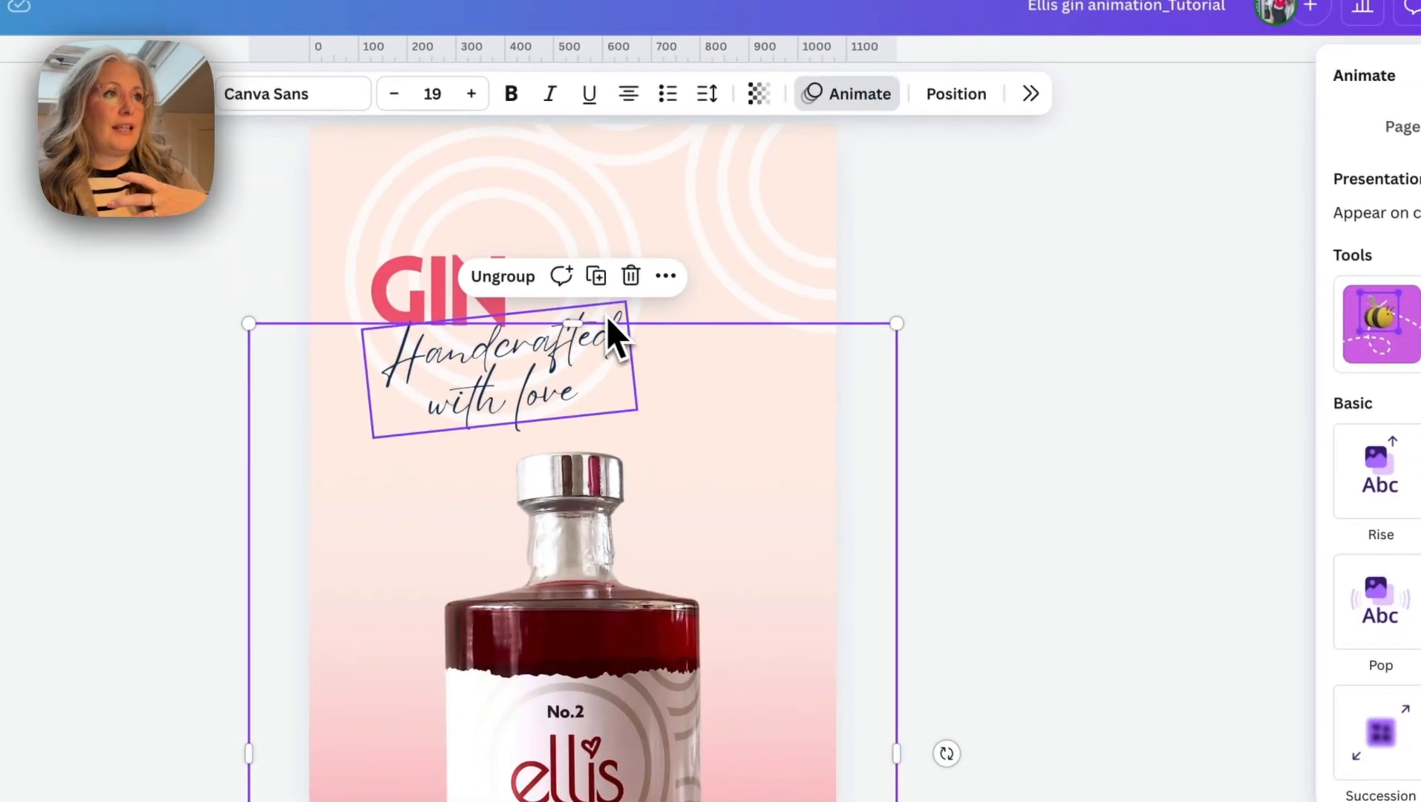
{"action": "left_click", "coordinate": [608, 317]}
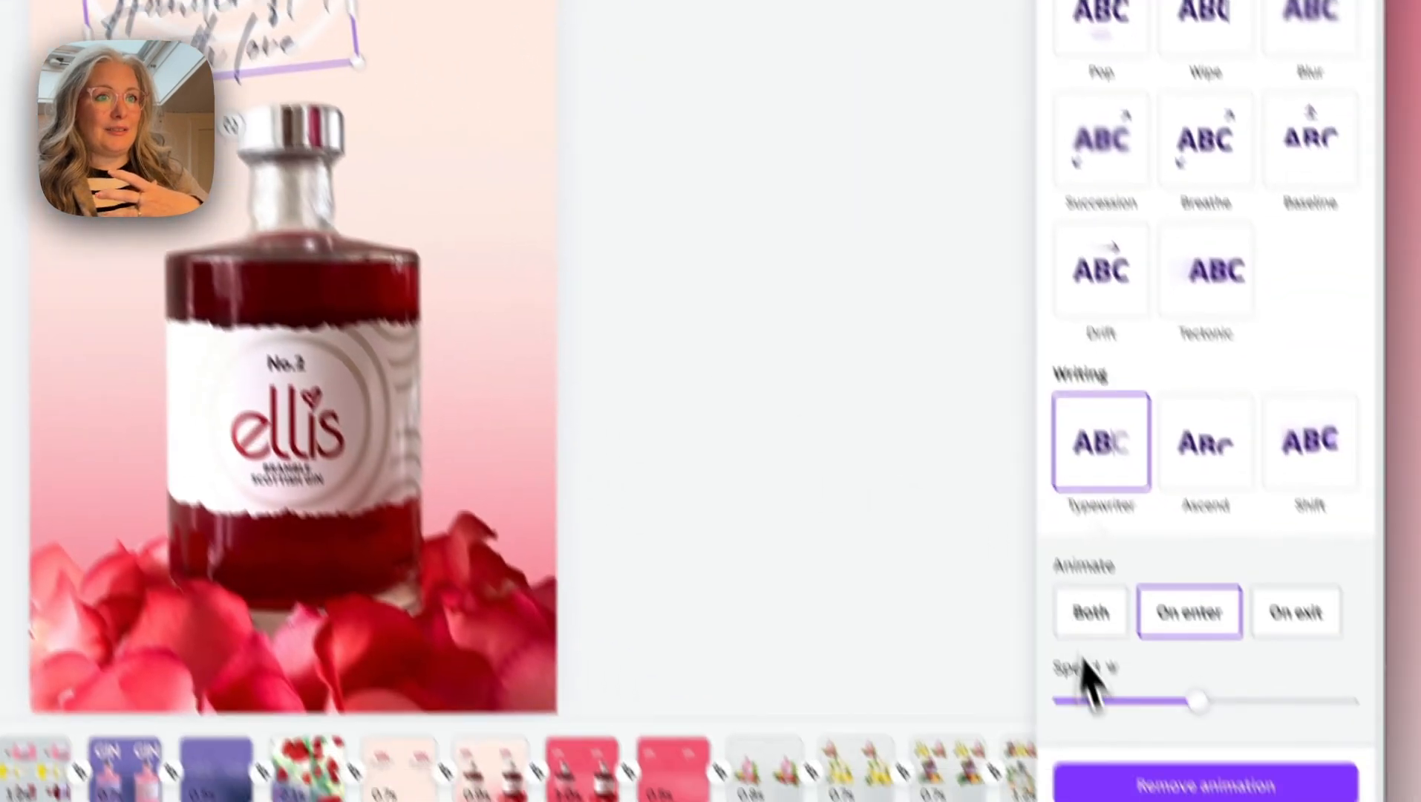
{"action": "left_click", "coordinate": [1173, 778]}
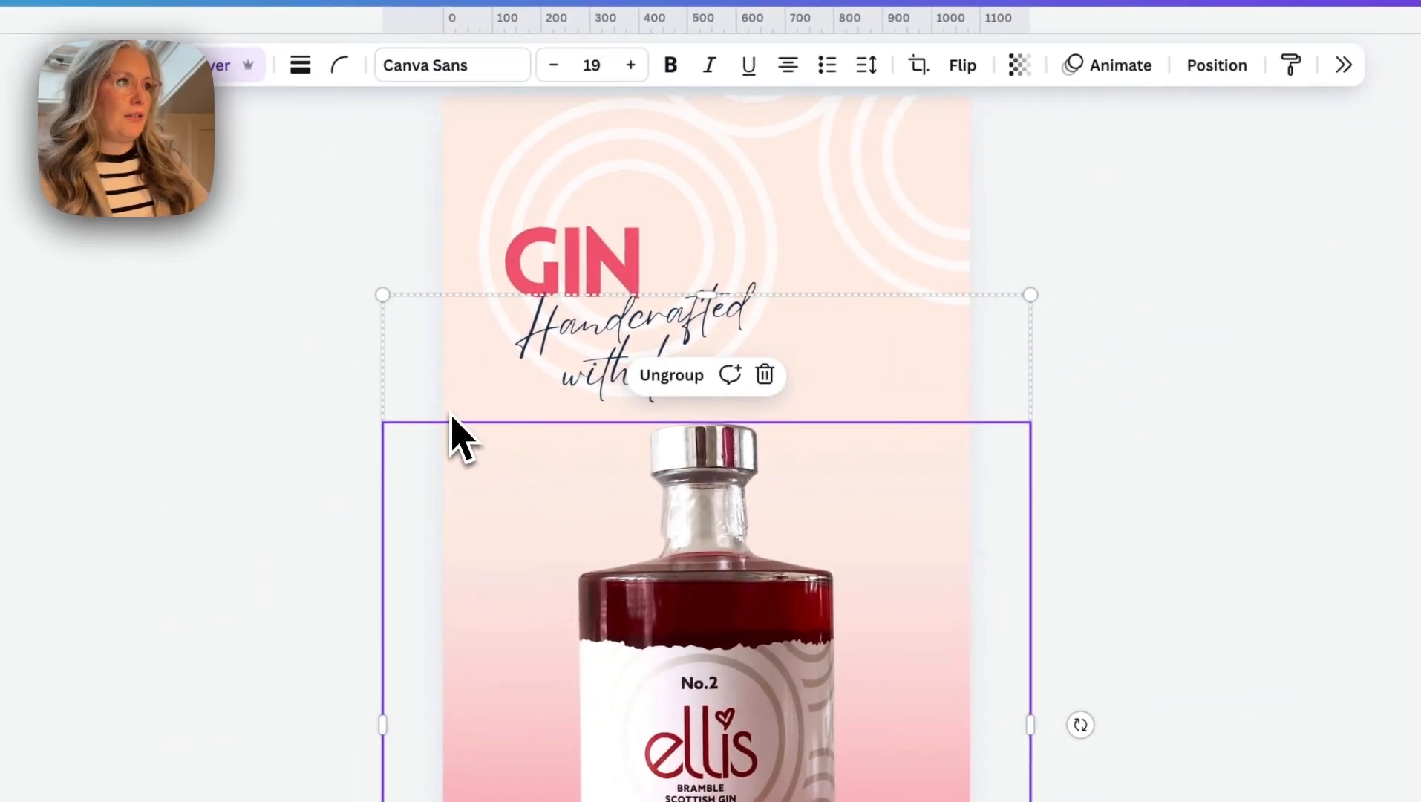
{"action": "left_click", "coordinate": [529, 251]}
{"action": "left_click", "coordinate": [493, 193]}
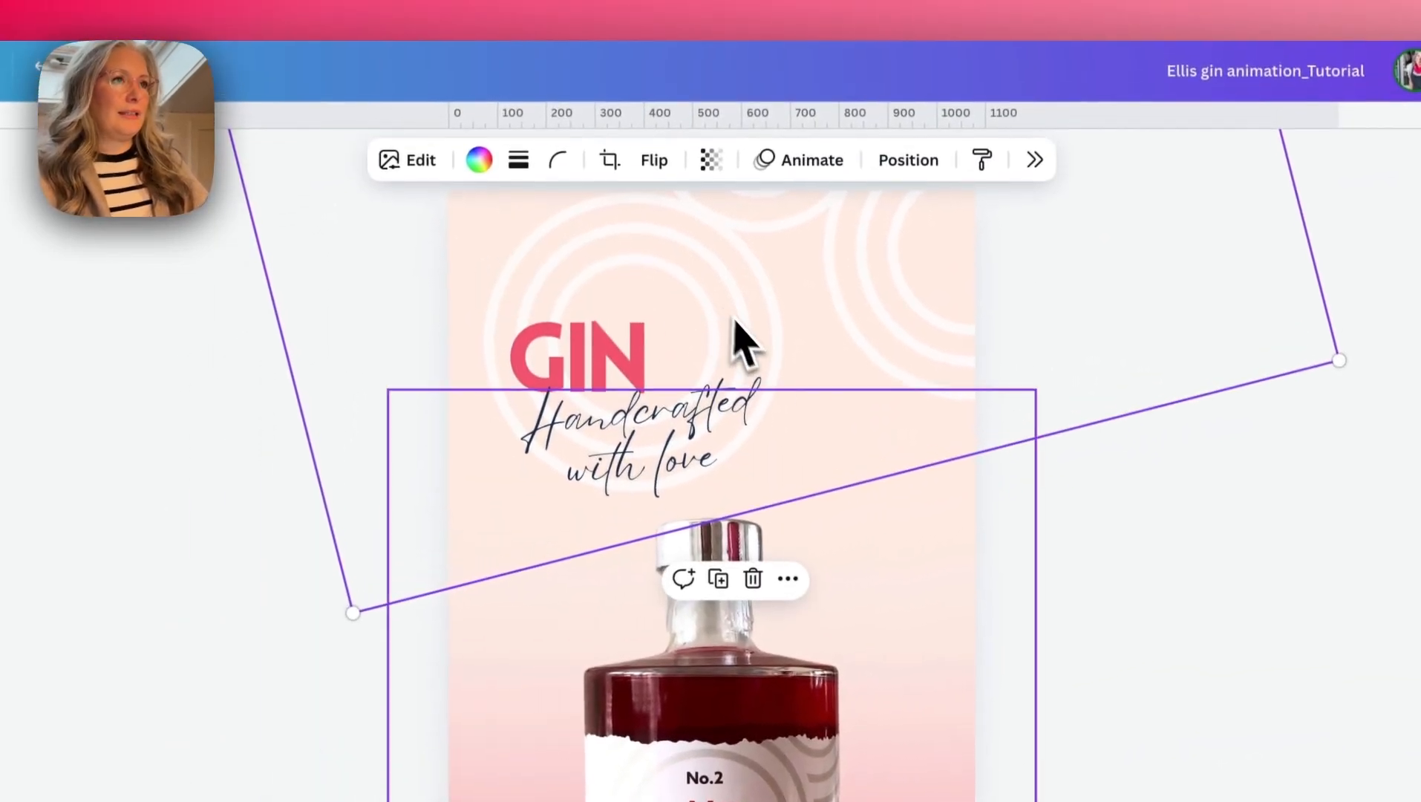
{"action": "left_click", "coordinate": [920, 386]}
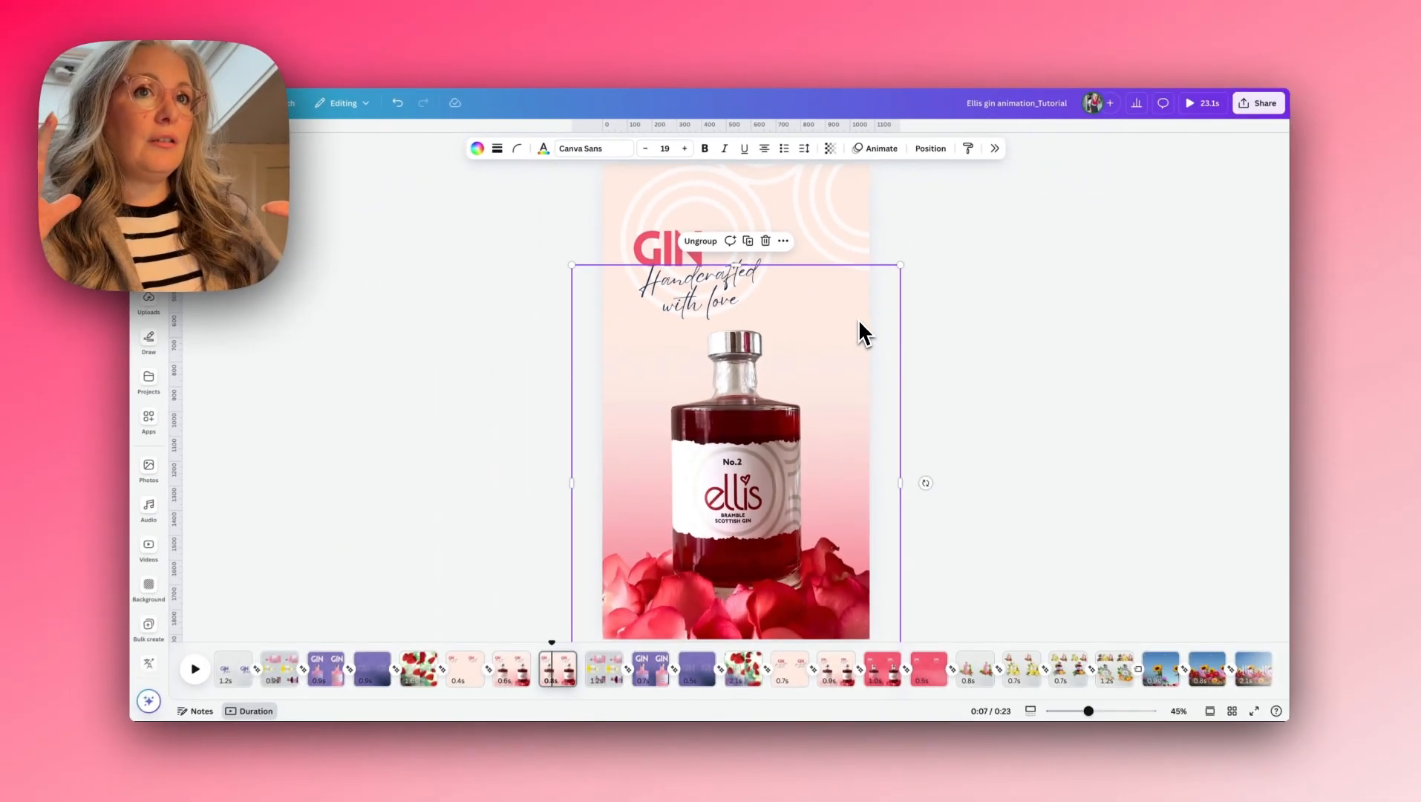
- Select the duplicated page's background layer and fill it with the pinkish red from the document colours
{"action": "left_click", "coordinate": [806, 243]}
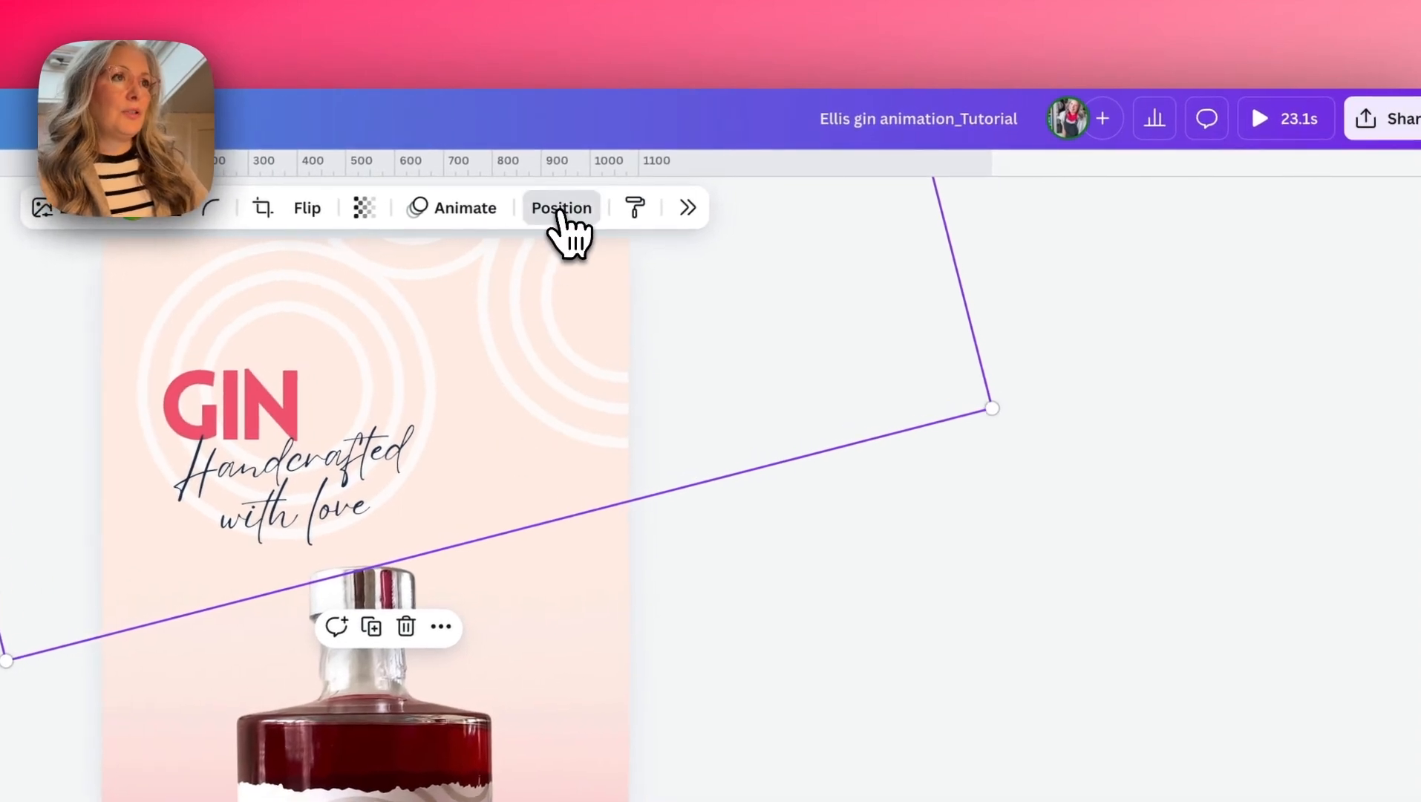
{"action": "left_click", "coordinate": [561, 208]}
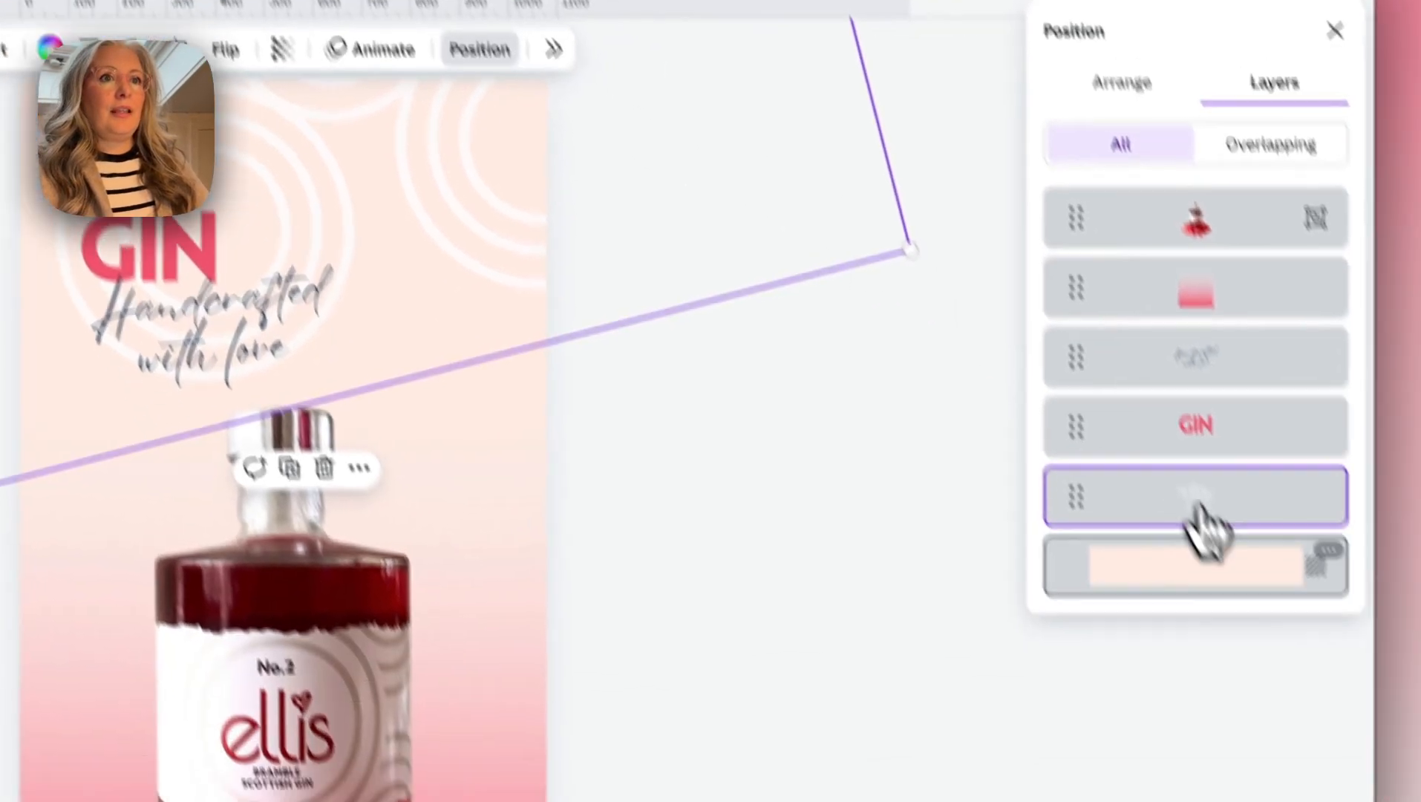
{"action": "left_click", "coordinate": [1299, 723]}
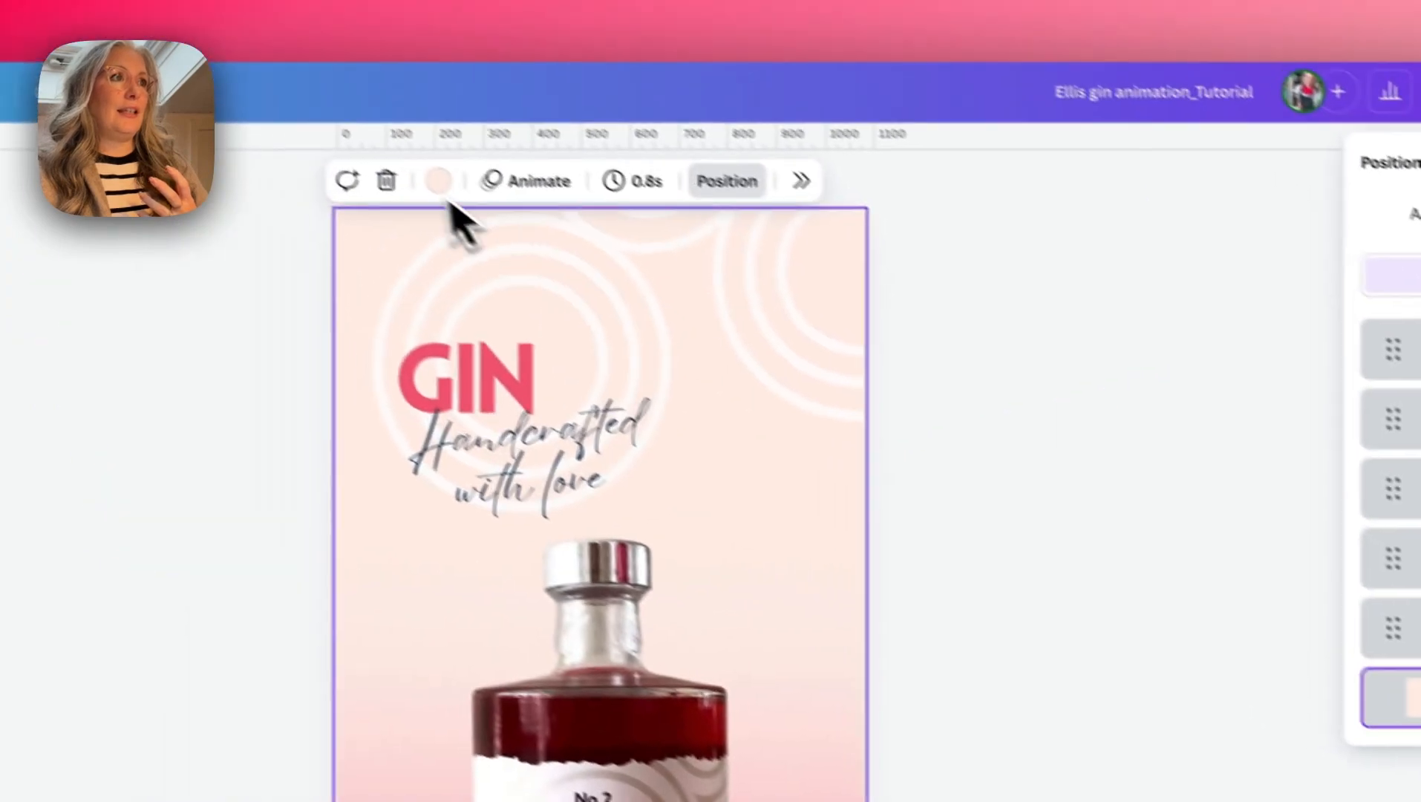
{"action": "left_click", "coordinate": [483, 206]}
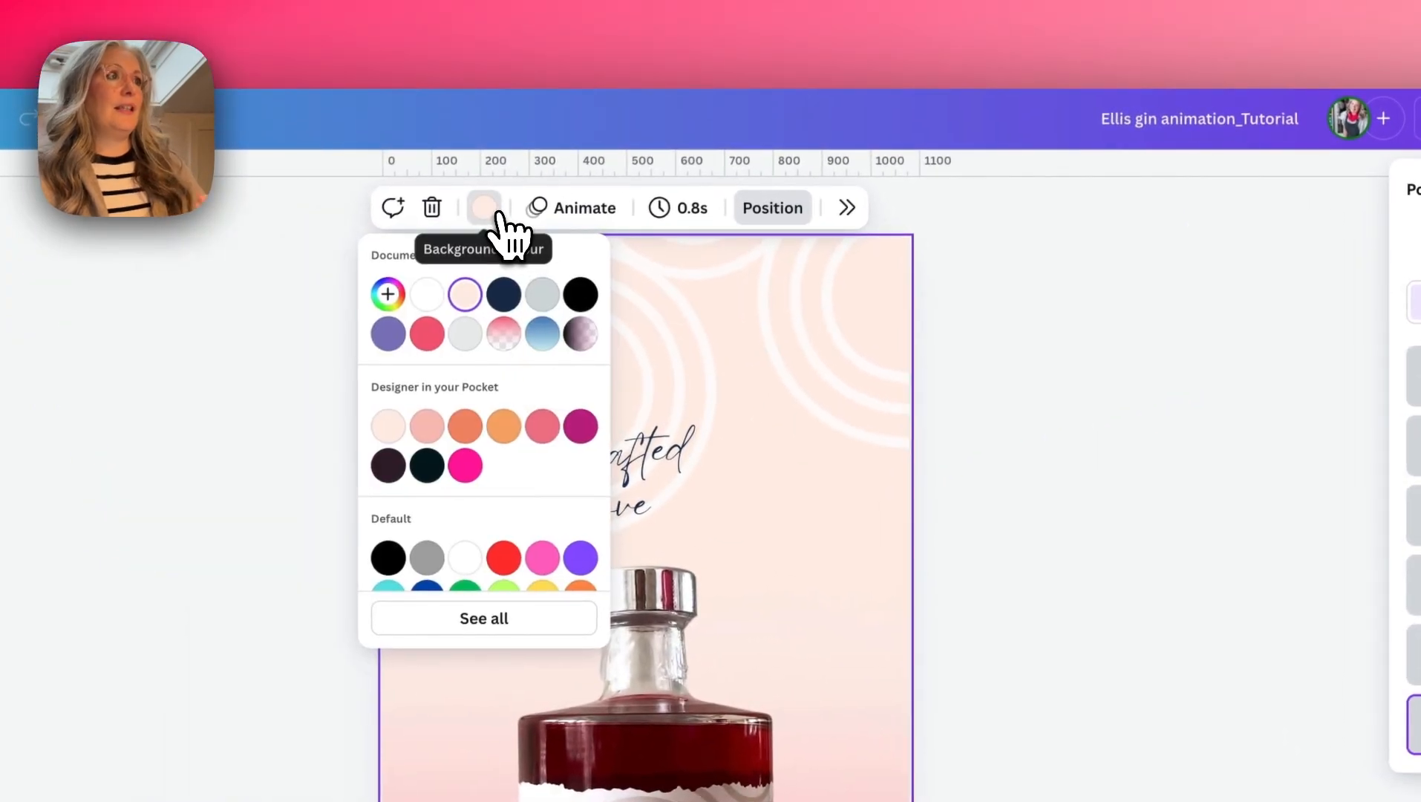
{"action": "left_click", "coordinate": [428, 333]}
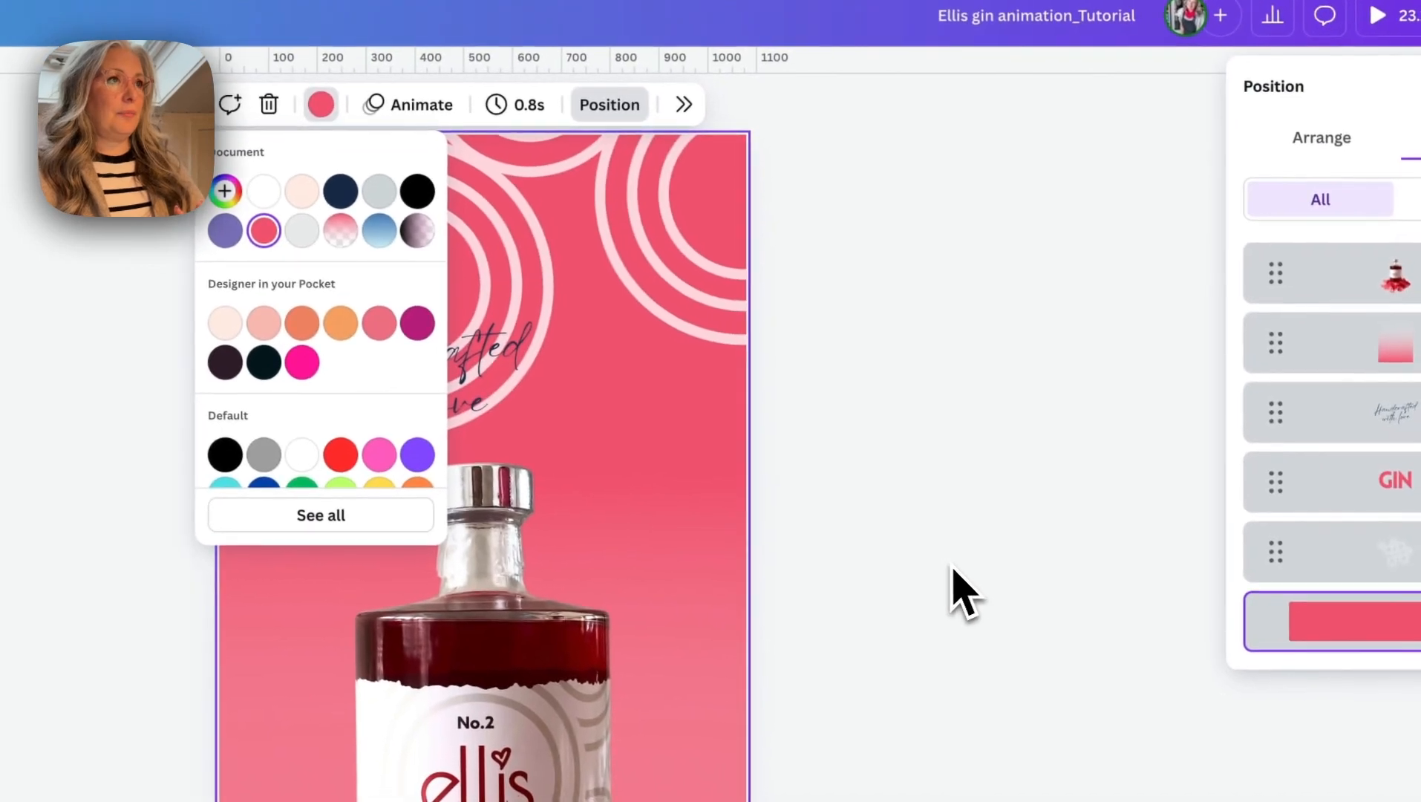
- Lower the circle graphic's transparency to about 11 and move it down so it covers more of the red page
{"action": "left_click", "coordinate": [865, 524]}
{"action": "left_click", "coordinate": [567, 215]}
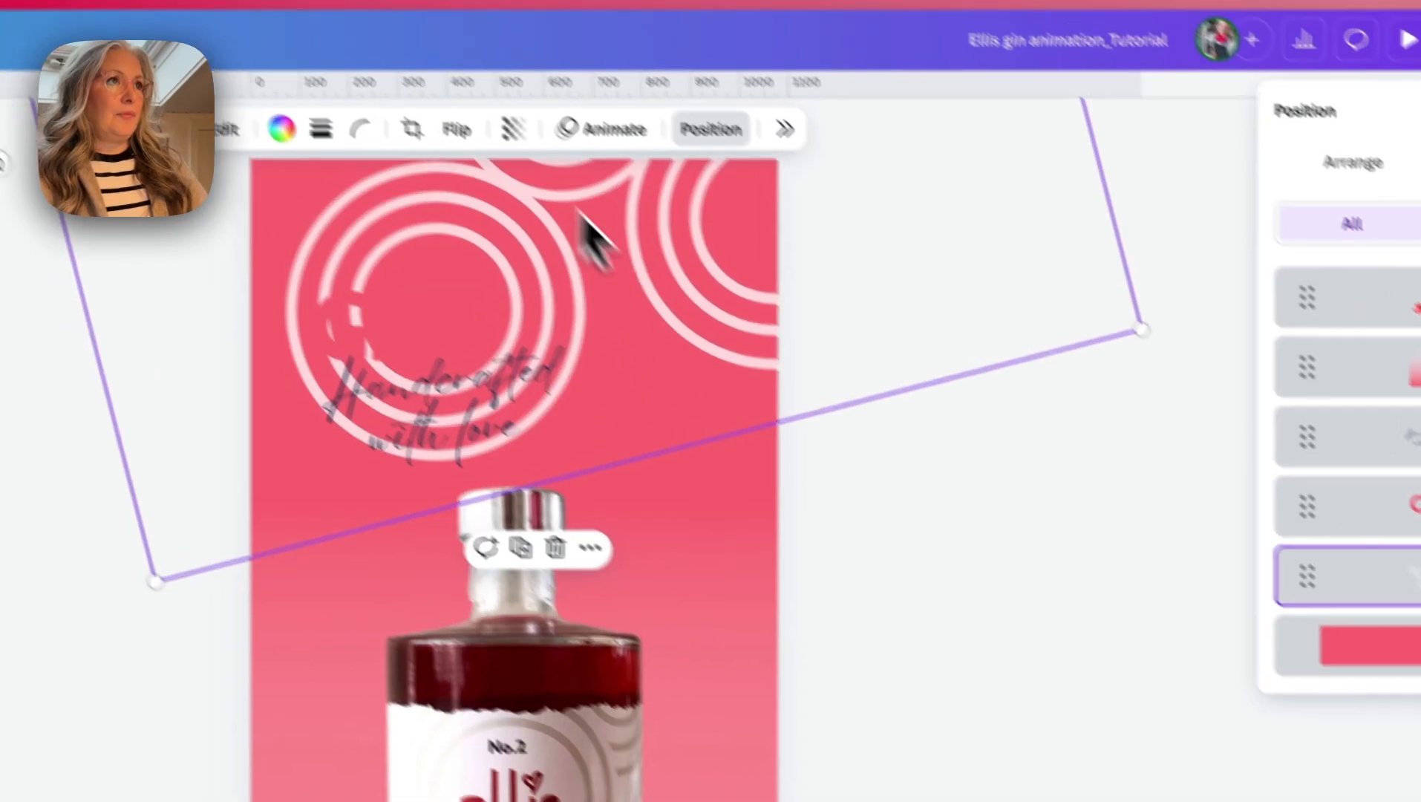
{"action": "left_click", "coordinate": [612, 208]}
{"action": "left_click_drag", "start_coordinate": [613, 301], "coordinate": [537, 301]}
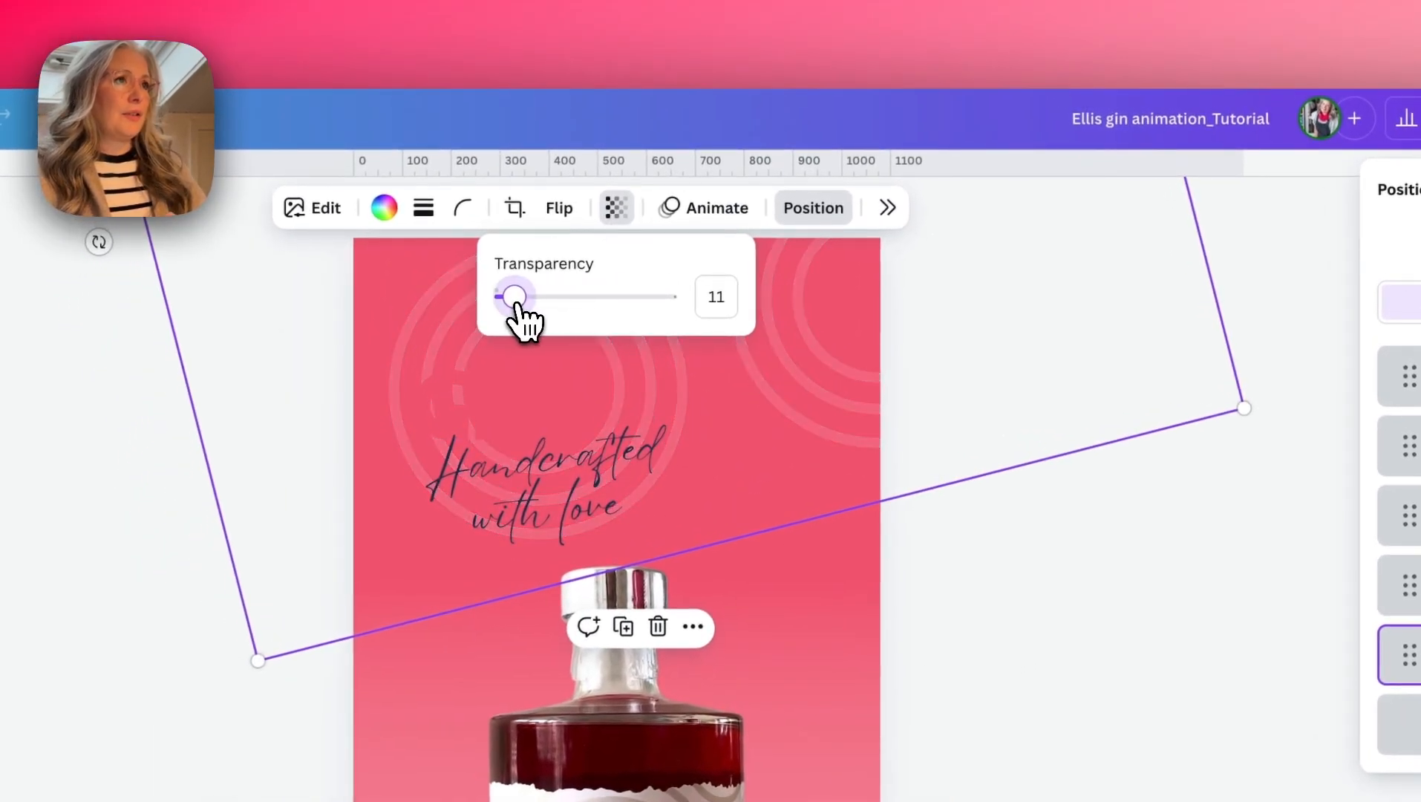
{"action": "left_click_drag", "start_coordinate": [833, 363], "coordinate": [819, 800]}
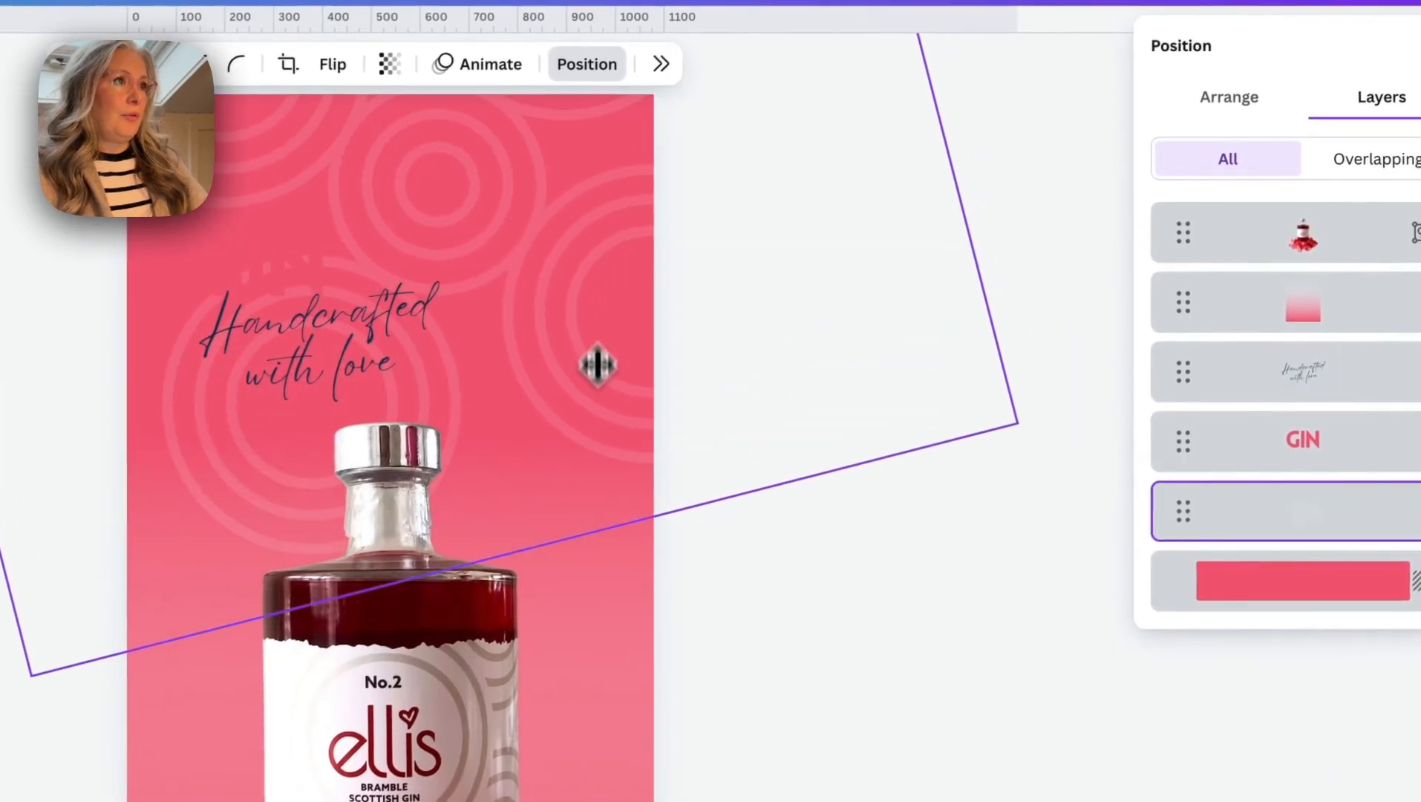
{"action": "left_click_drag", "start_coordinate": [816, 614], "coordinate": [818, 599]}
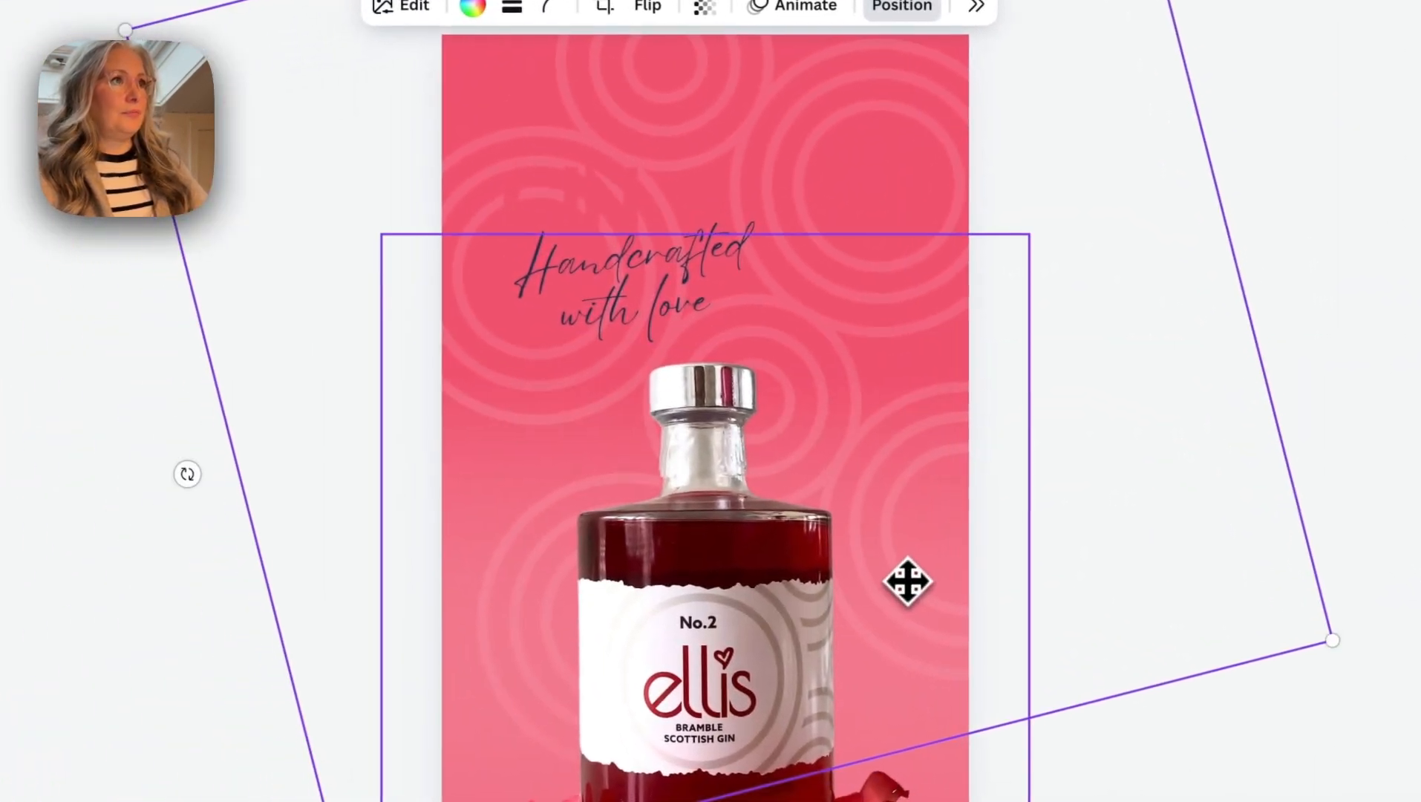
- Recolour the GIN heading light peach and give the "Handcrafted with love" text a light colour on the red page
{"action": "left_click", "coordinate": [522, 229]}
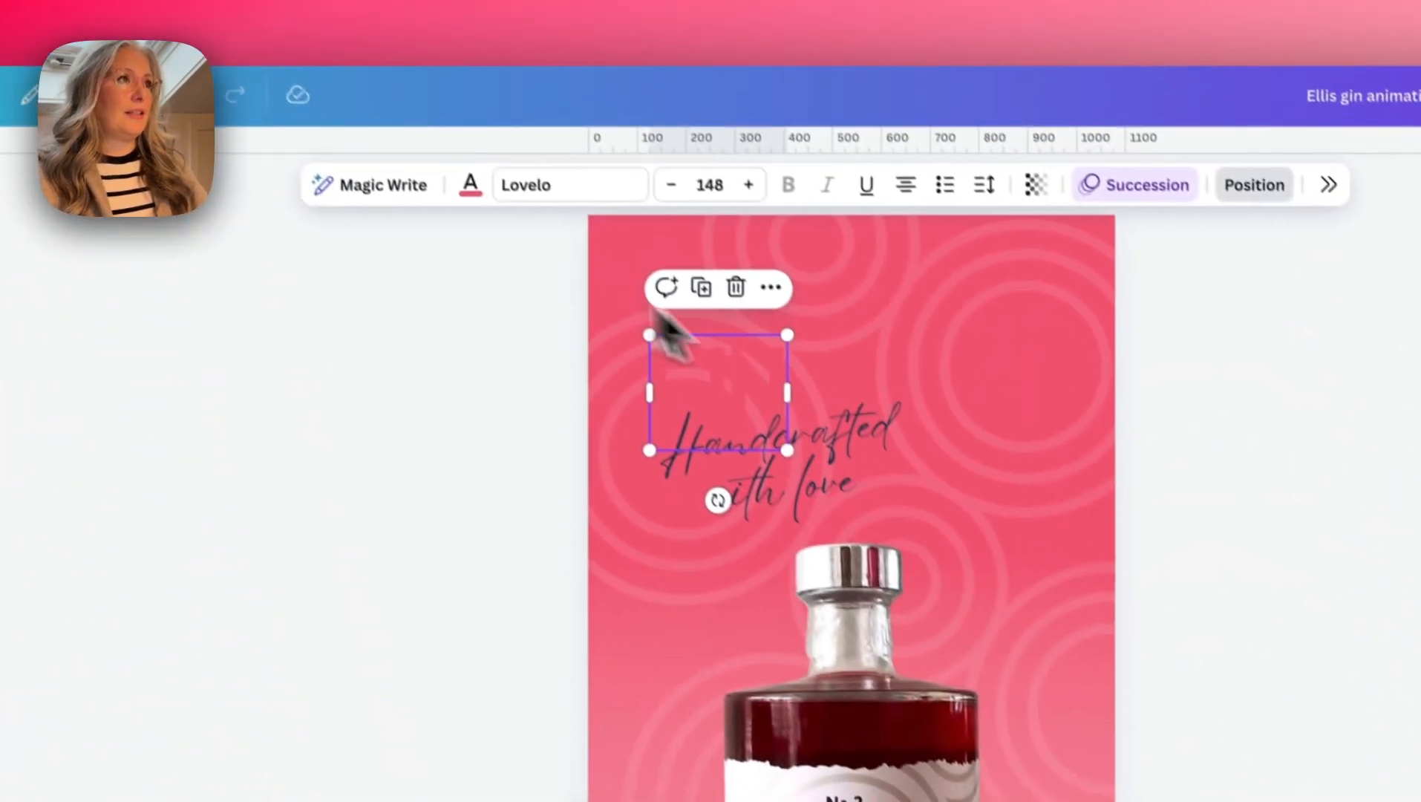
{"action": "left_click", "coordinate": [470, 185]}
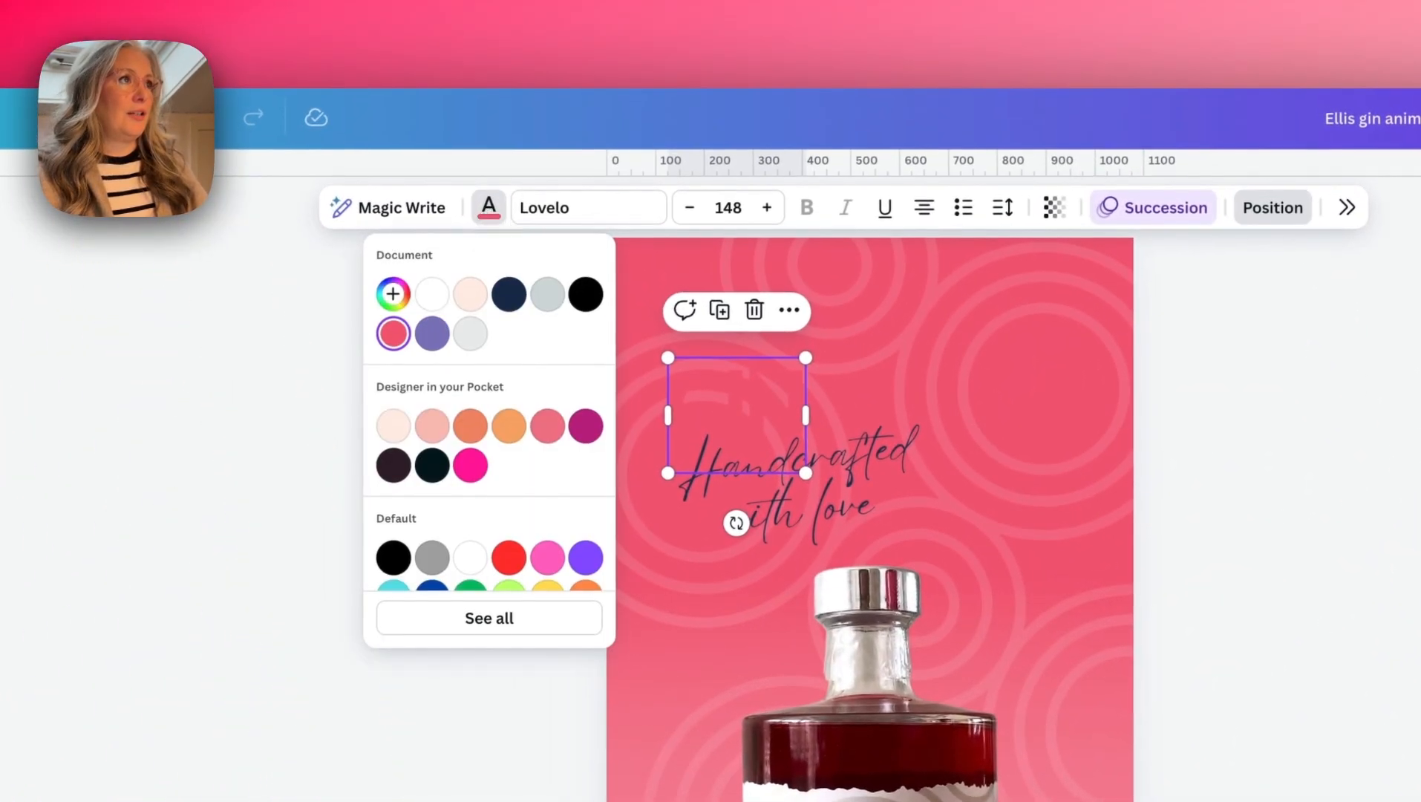
{"action": "left_click", "coordinate": [875, 461]}
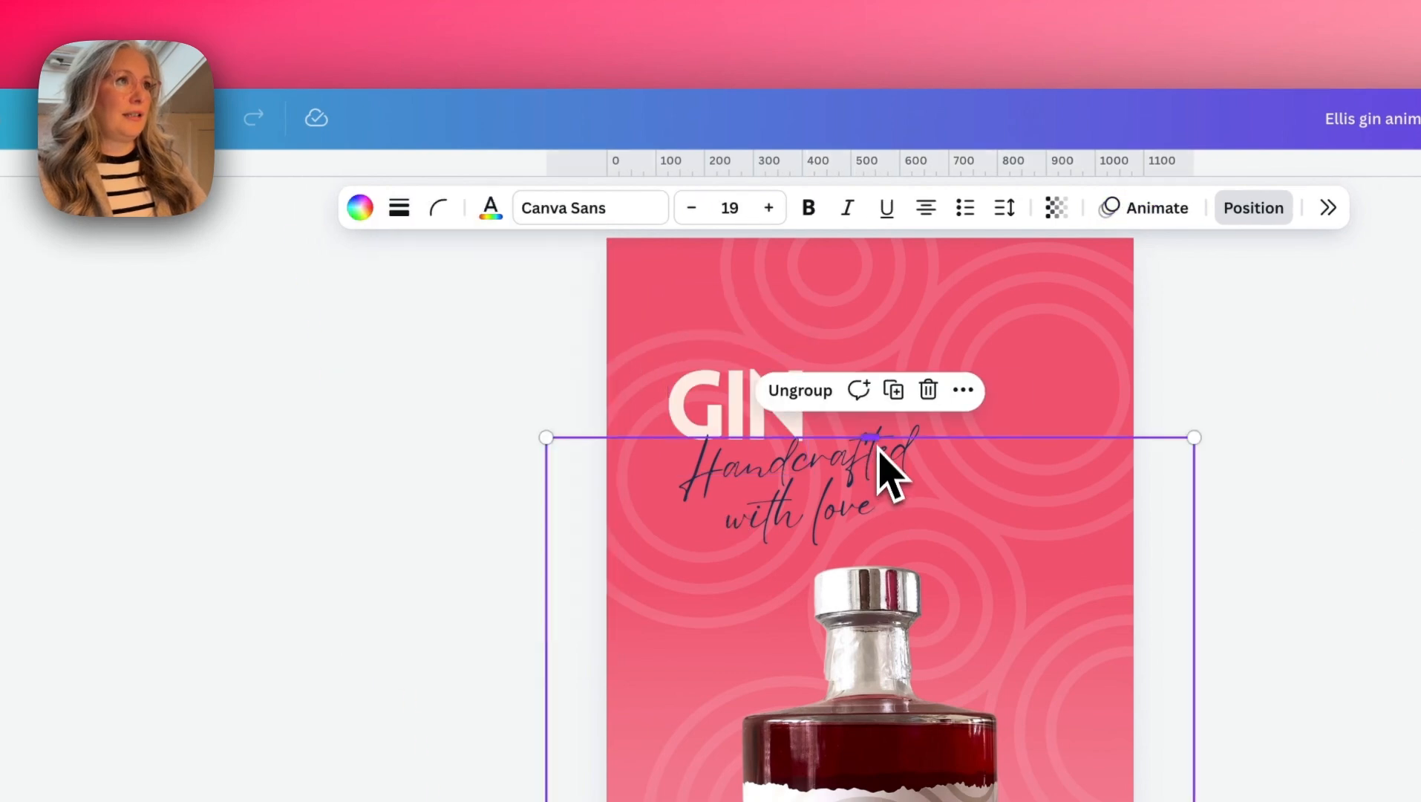
{"action": "left_click", "coordinate": [880, 449]}
{"action": "left_click", "coordinate": [499, 210]}
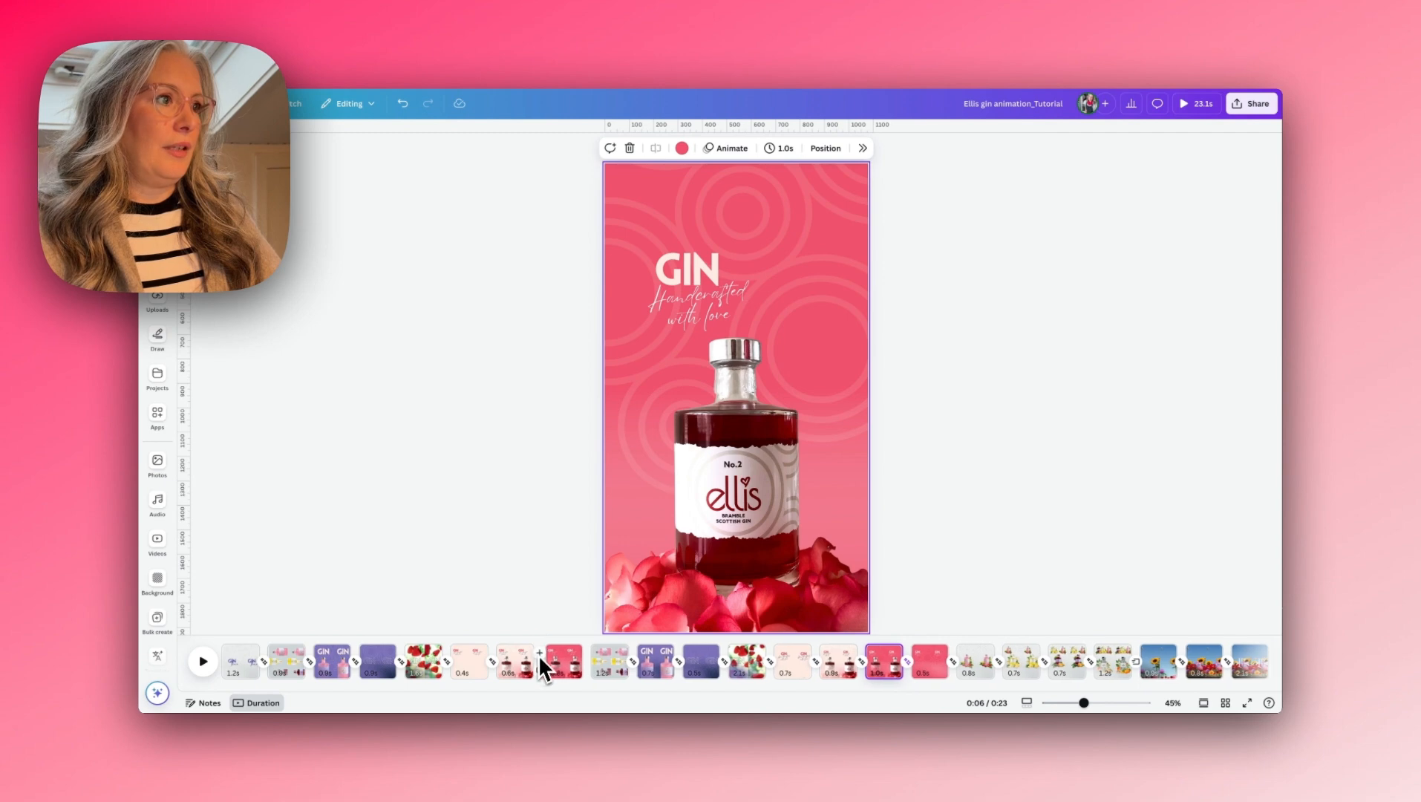
- Add a Match & Move transition between the peach bottle page and its red duplicate
{"action": "left_click", "coordinate": [545, 672]}
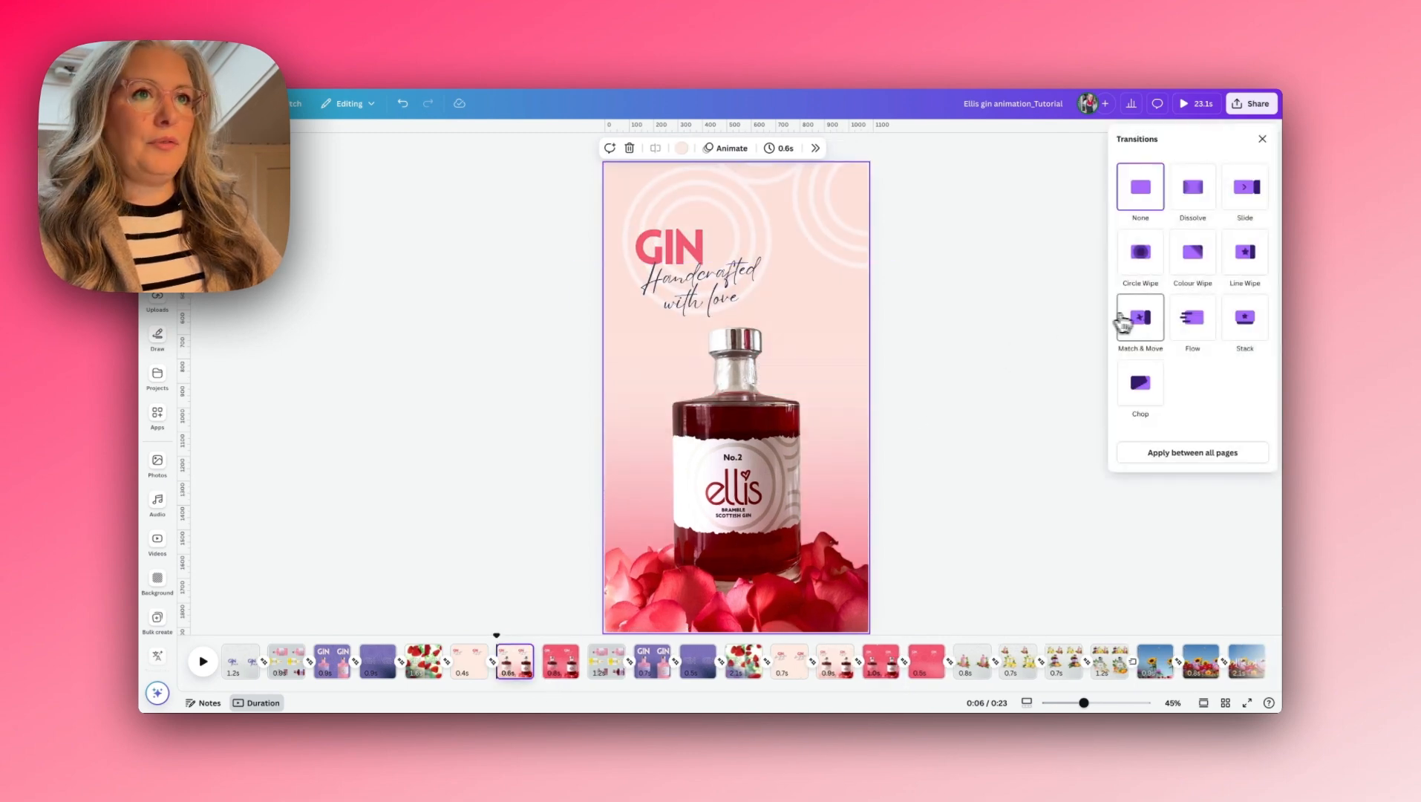
{"action": "left_click", "coordinate": [1135, 317]}
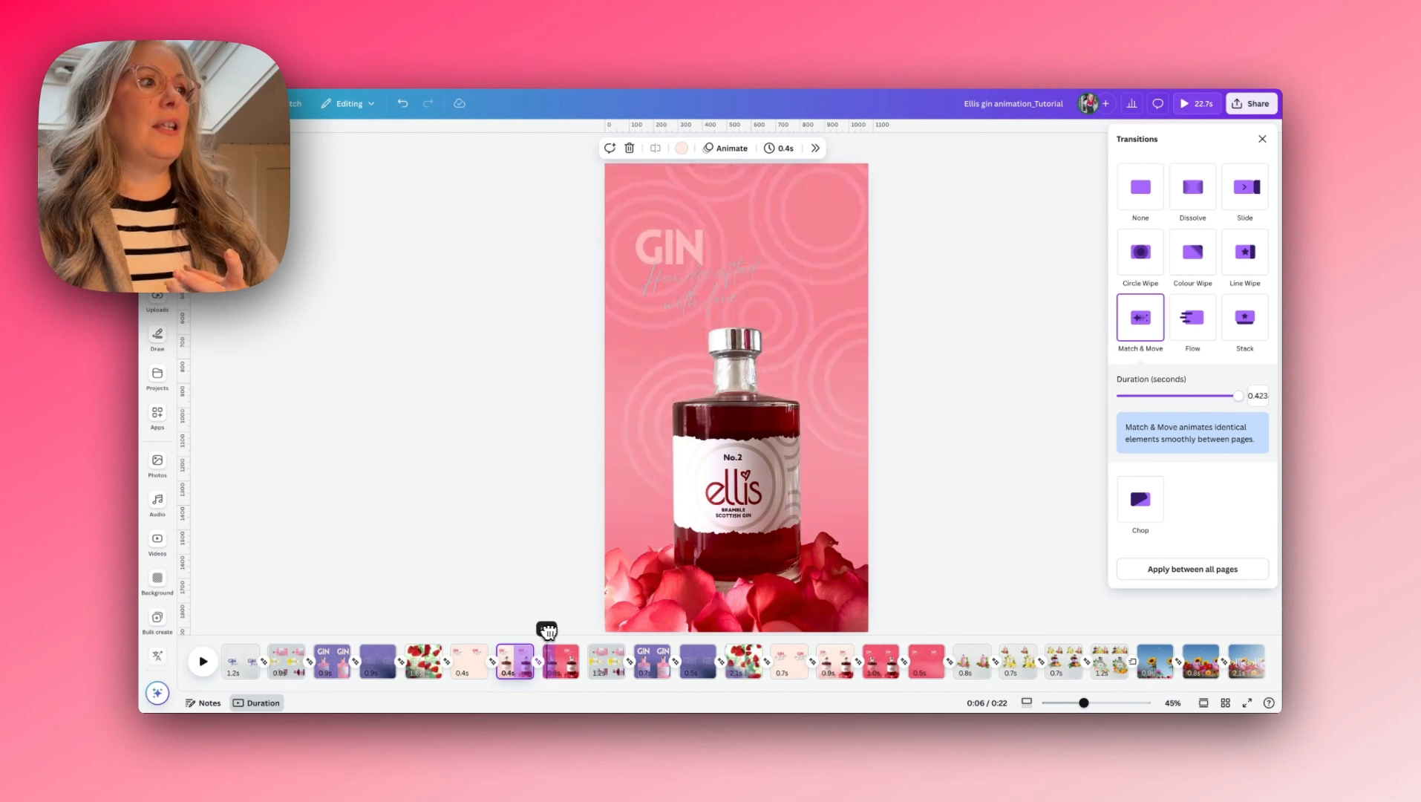
- Extend the duration of the red bottle page to 1.0 s and the peach bottle page to 0.8 s
{"action": "left_click", "coordinate": [559, 631]}
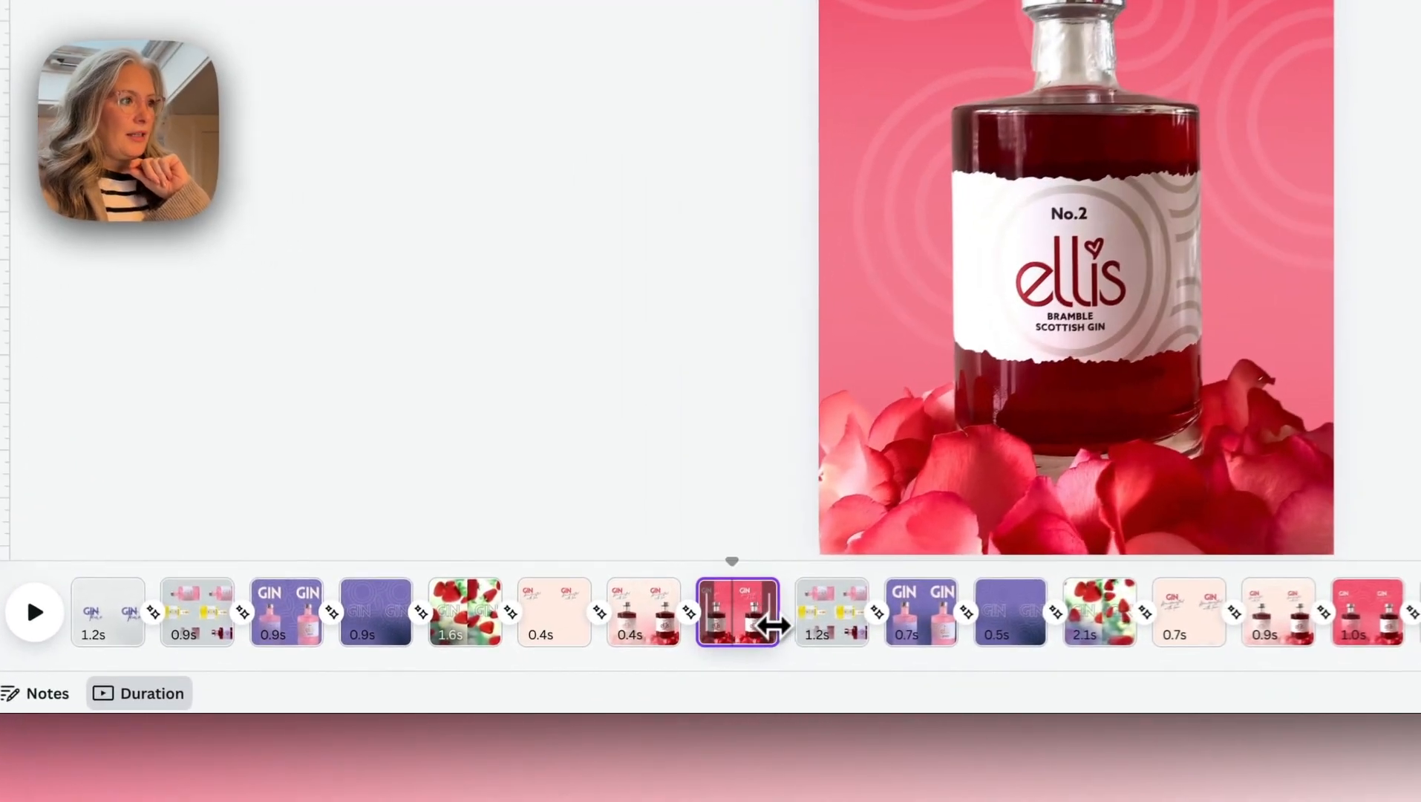
{"action": "left_click_drag", "start_coordinate": [579, 668], "coordinate": [582, 668]}
{"action": "left_click_drag", "start_coordinate": [688, 631], "coordinate": [698, 630]}
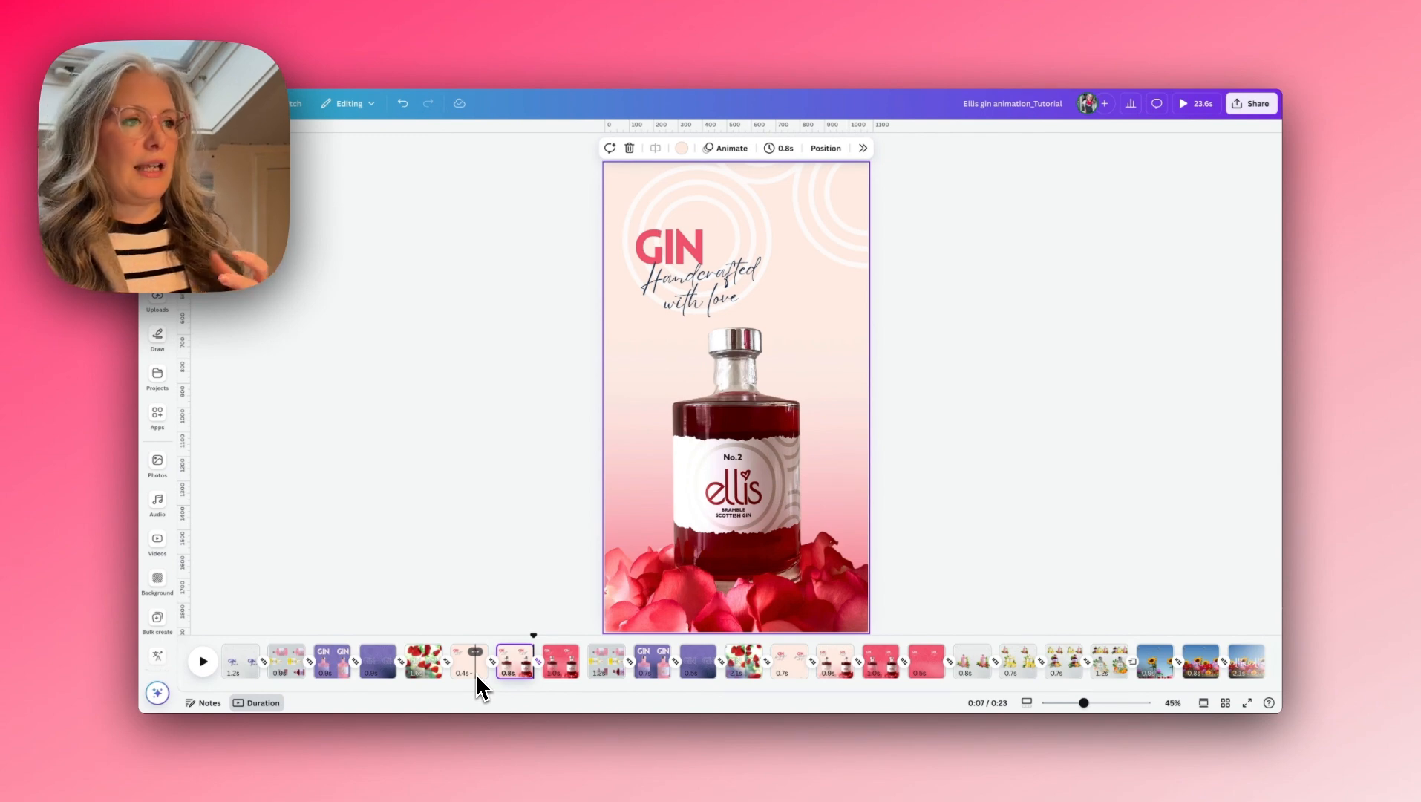
- Extend the peach text-only page to 0.6 s and set its Match & Move transition into the bottle page to 0.52 seconds
{"action": "left_click", "coordinate": [478, 673]}
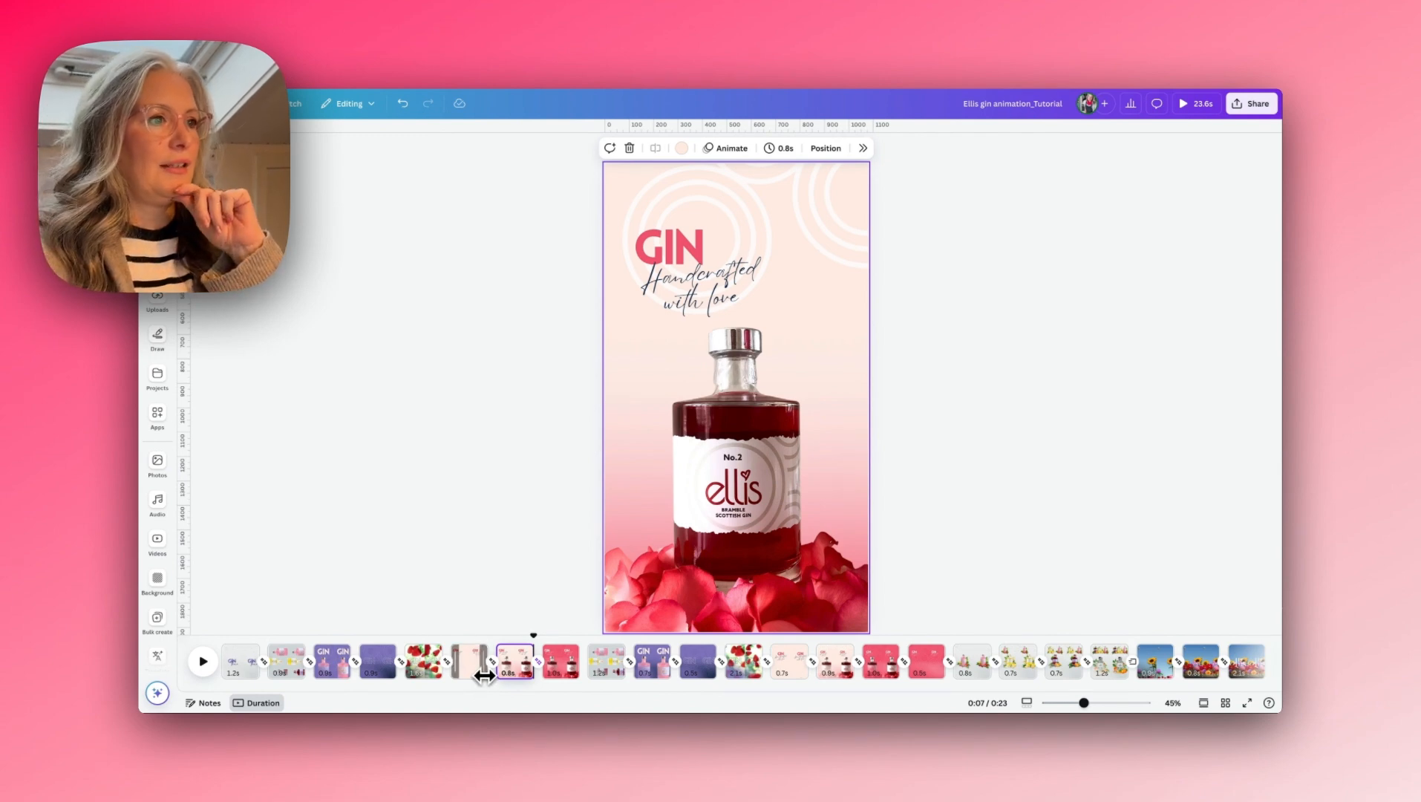
{"action": "left_click_drag", "start_coordinate": [487, 675], "coordinate": [489, 674]}
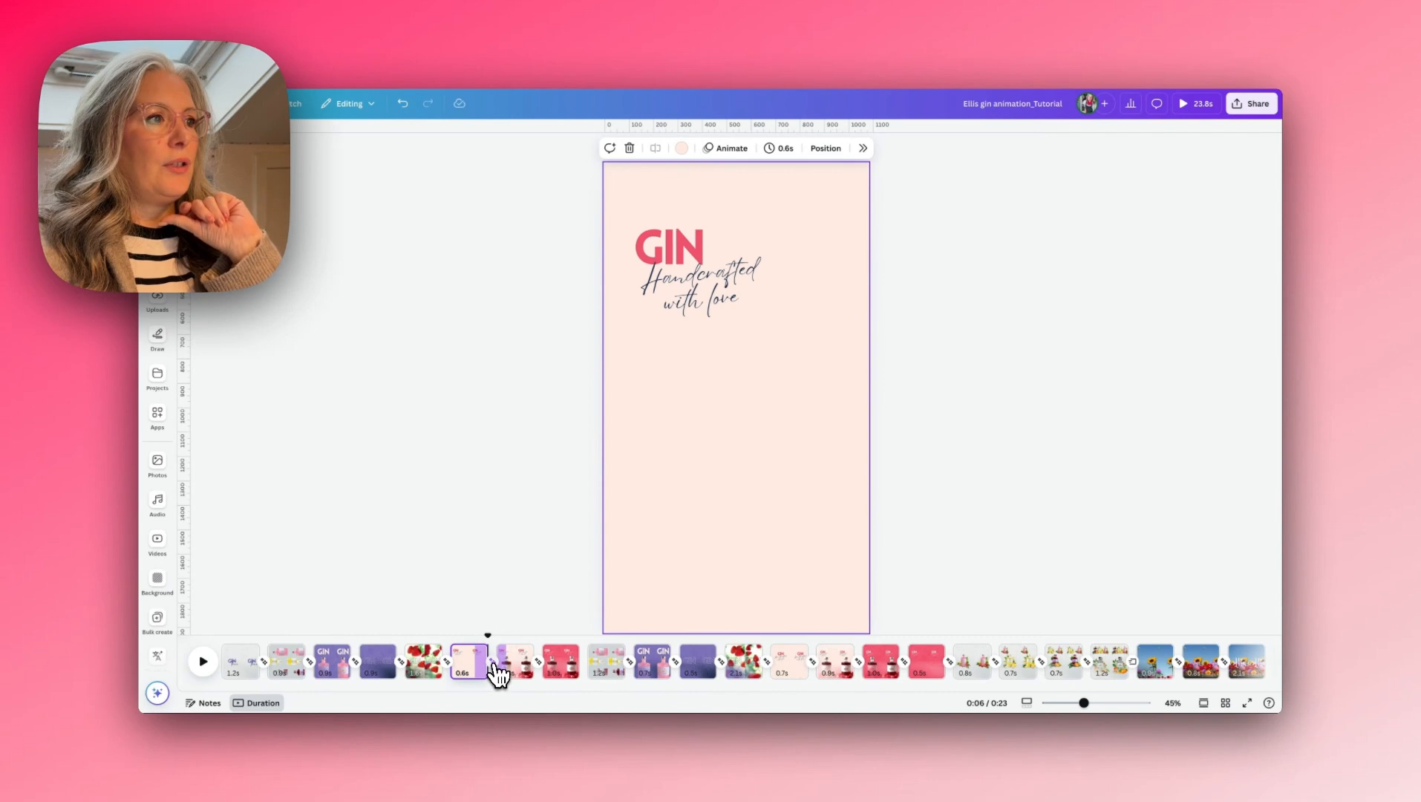
{"action": "left_click", "coordinate": [496, 672]}
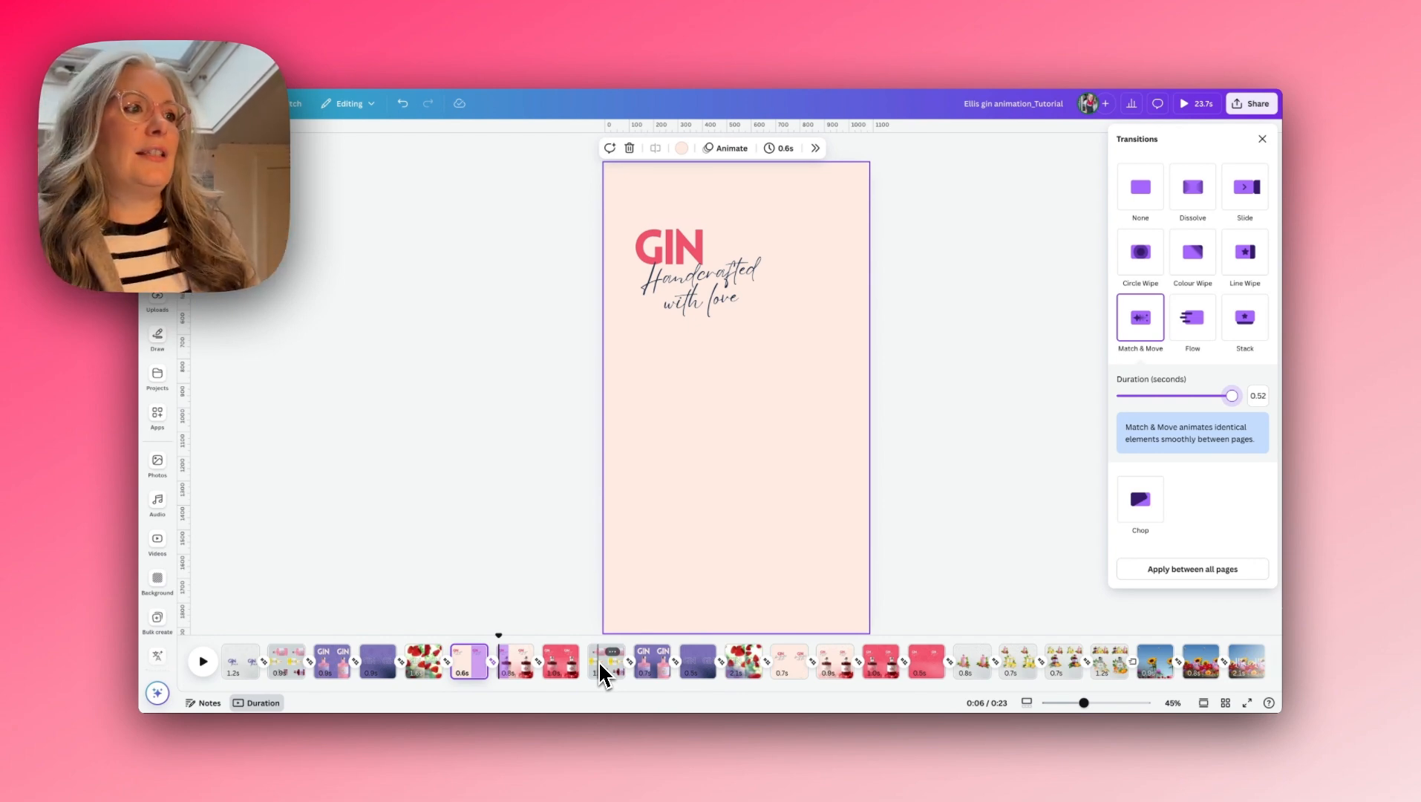
- Duplicate the red bottle page and move the copy's bottle and petals group off the page past its left edge
{"action": "left_click", "coordinate": [560, 659]}
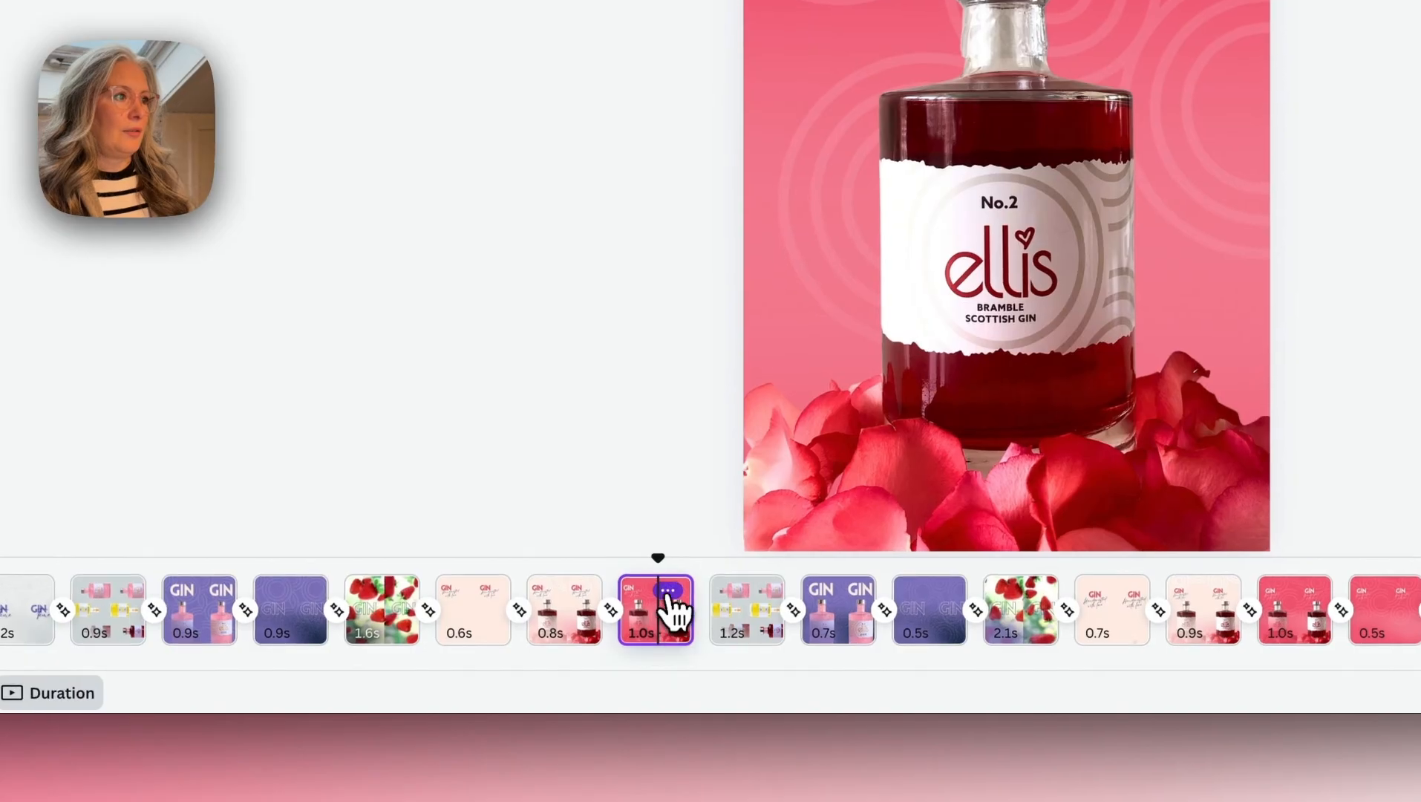
{"action": "left_click", "coordinate": [567, 652]}
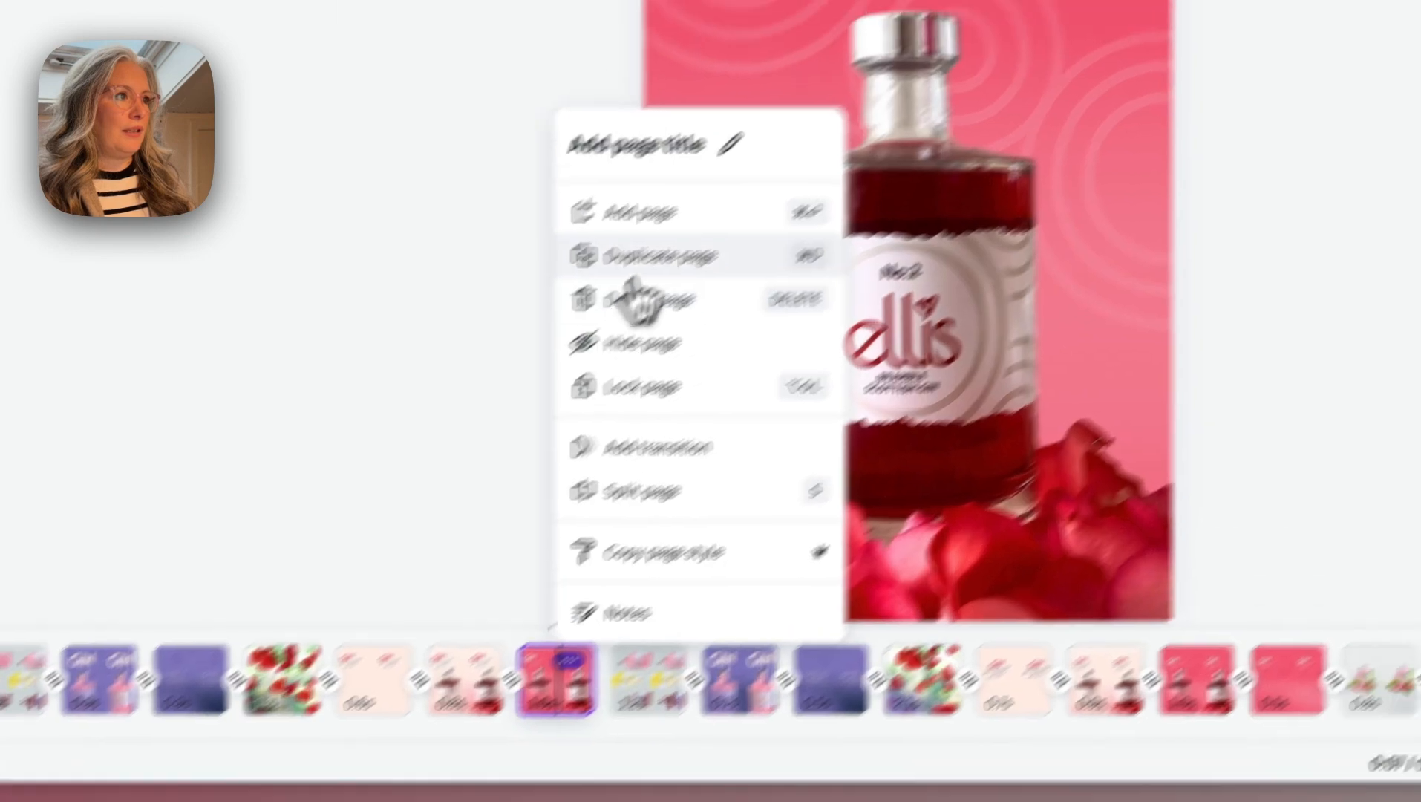
{"action": "left_click", "coordinate": [631, 269]}
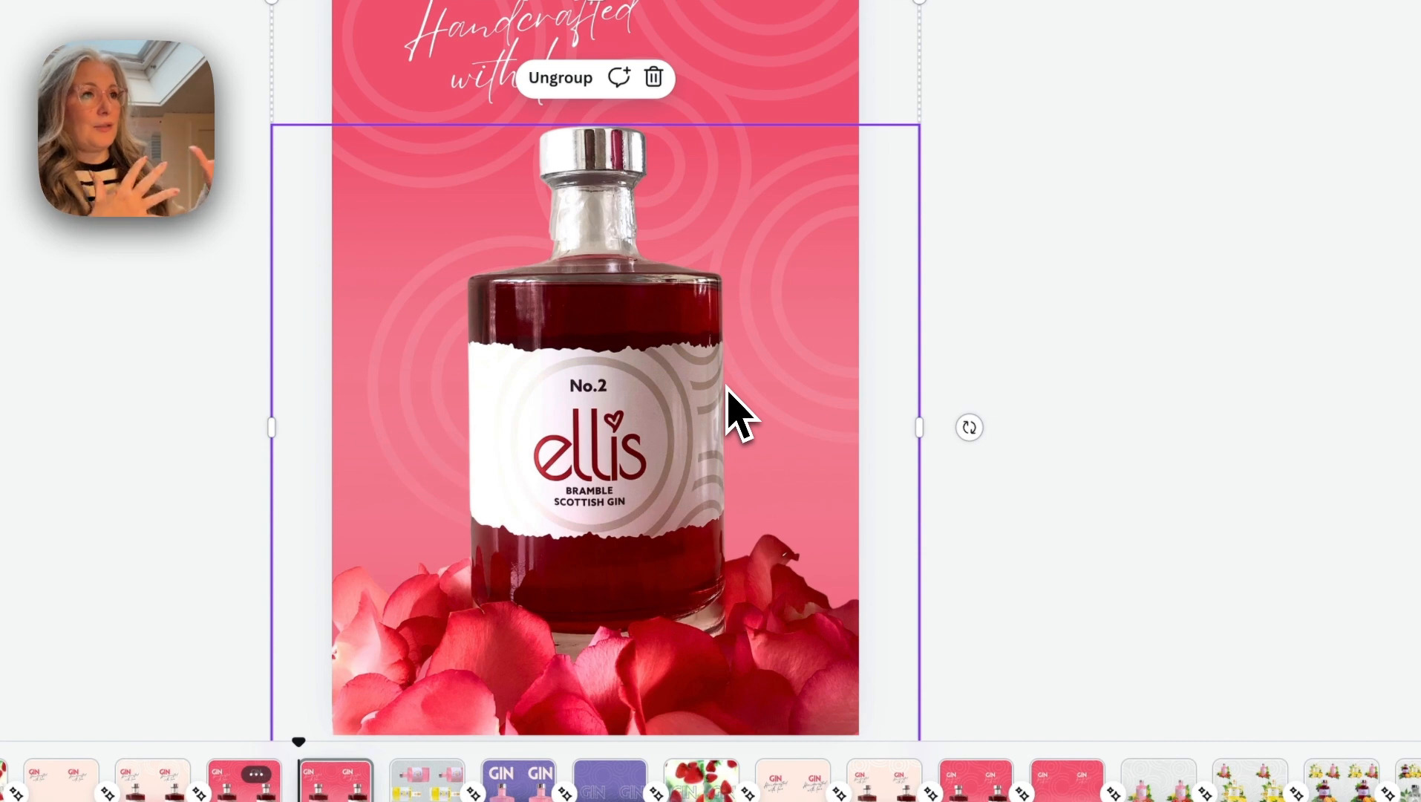
{"action": "left_click_drag", "start_coordinate": [765, 416], "coordinate": [329, 406]}
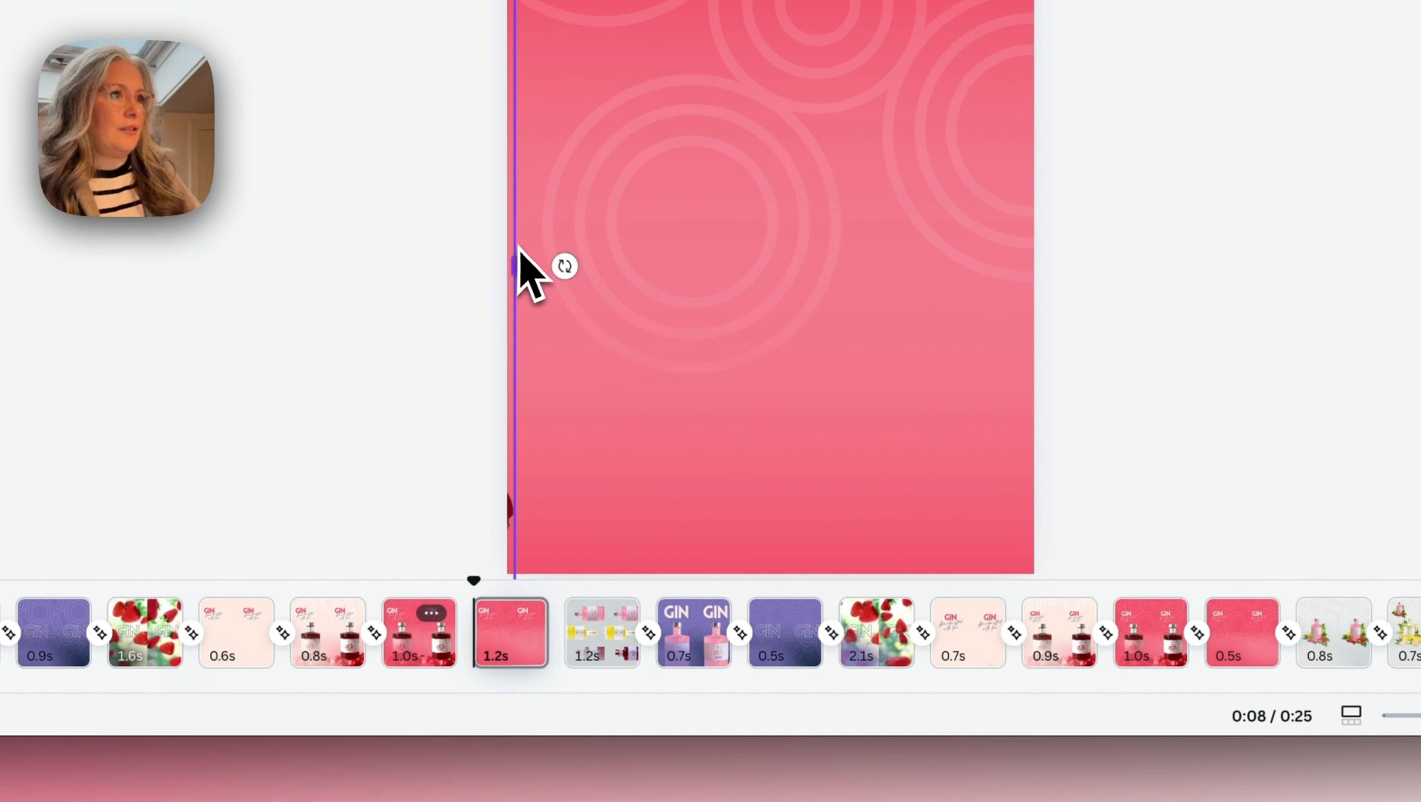
- Shorten the duplicated red page to 0.5 s, add a Match & Move transition from the red bottle page, and preview the movement
{"action": "left_click_drag", "start_coordinate": [550, 586], "coordinate": [503, 622]}
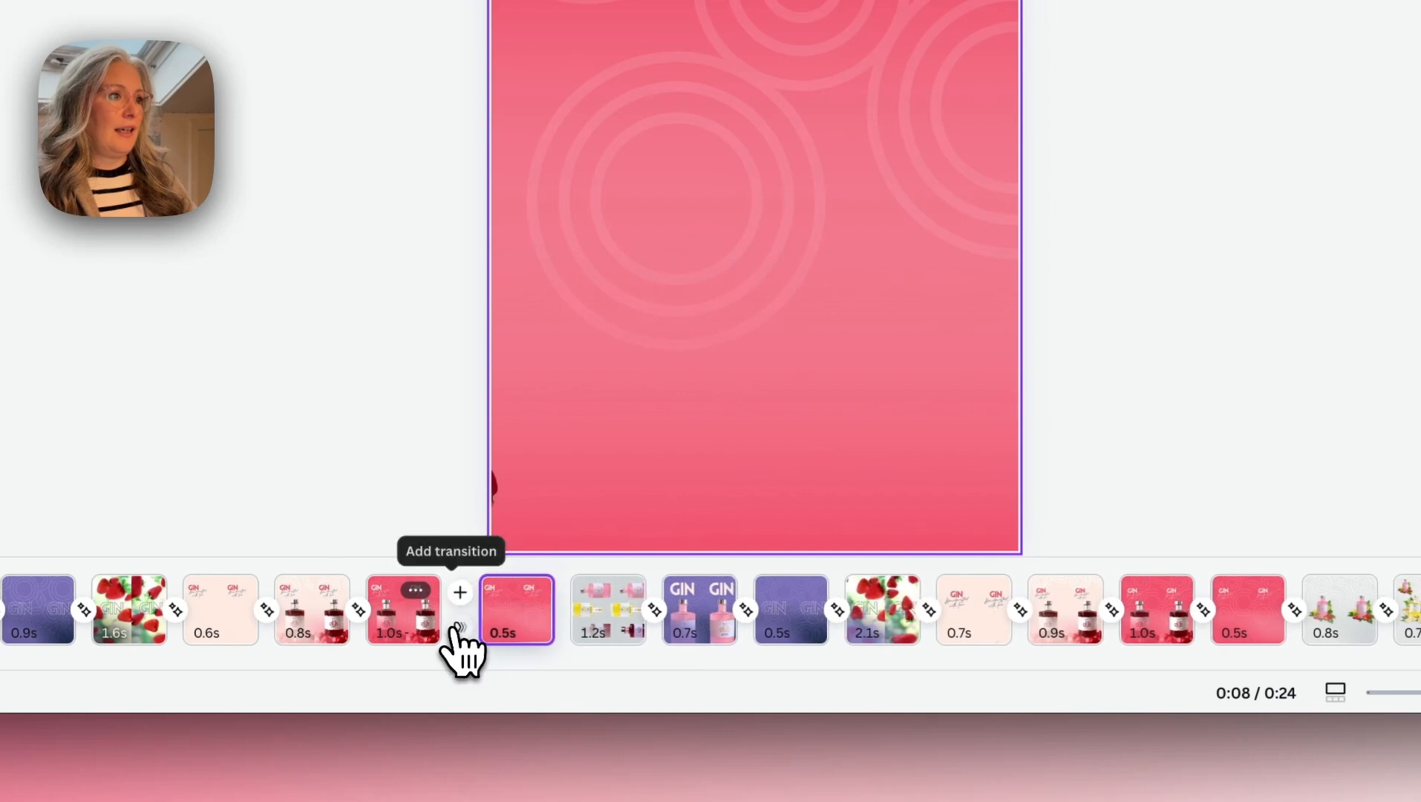
{"action": "left_click", "coordinate": [459, 629]}
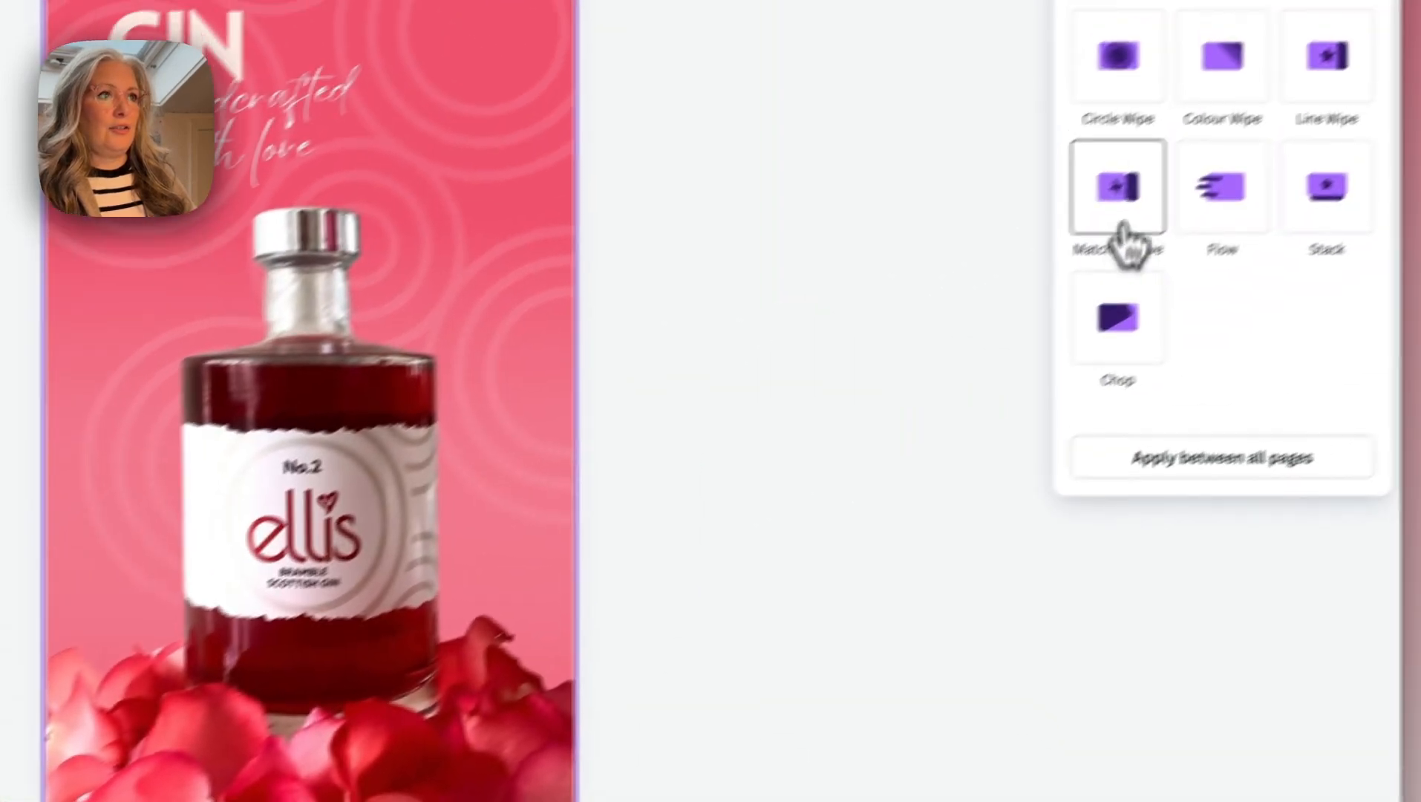
{"action": "left_click", "coordinate": [1118, 214]}
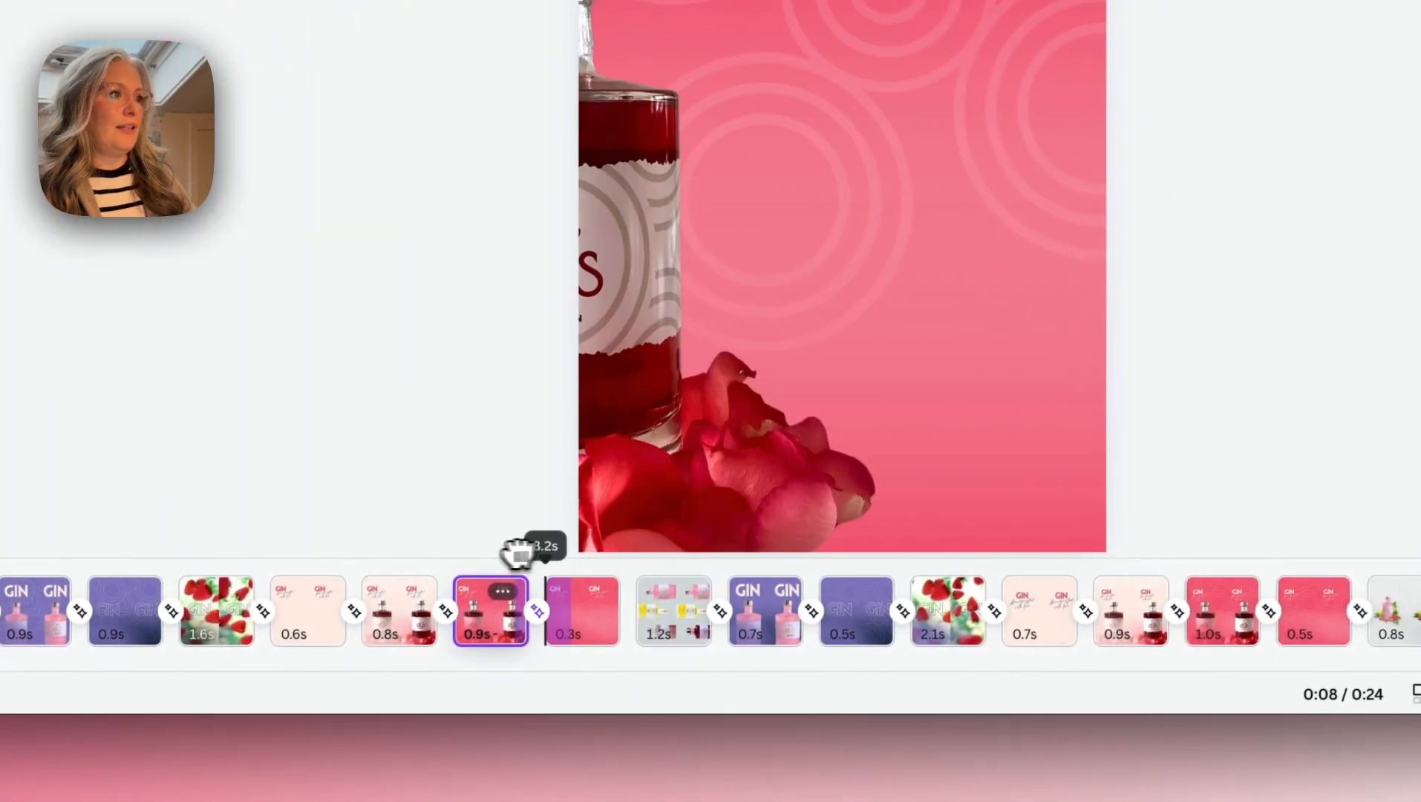
{"action": "left_click_drag", "start_coordinate": [522, 551], "coordinate": [562, 551]}
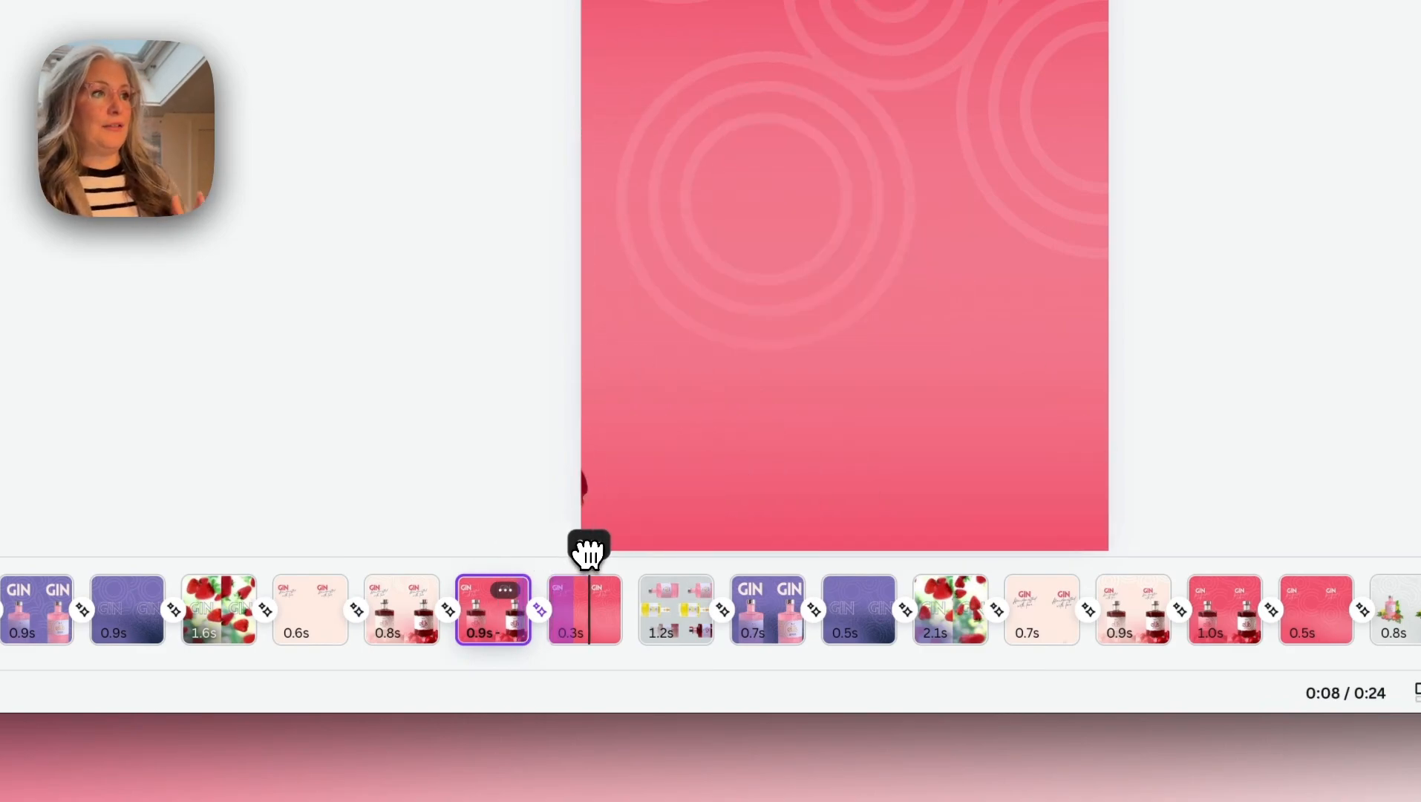
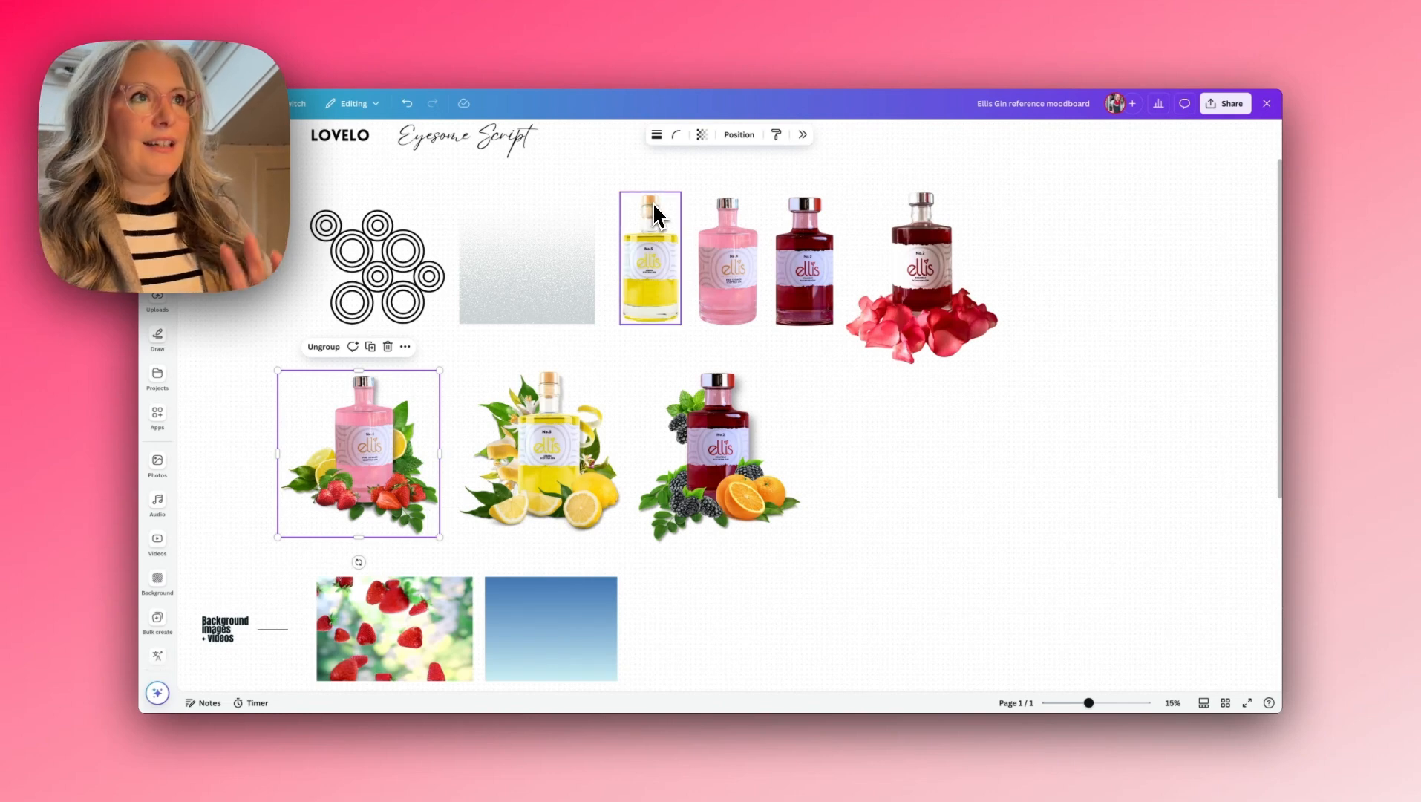
- Copy the pink No.4 bottle and fruit group from the moodboard onto the blank grey patterned page, then shrink and centre it
{"action": "left_click", "coordinate": [747, 38]}
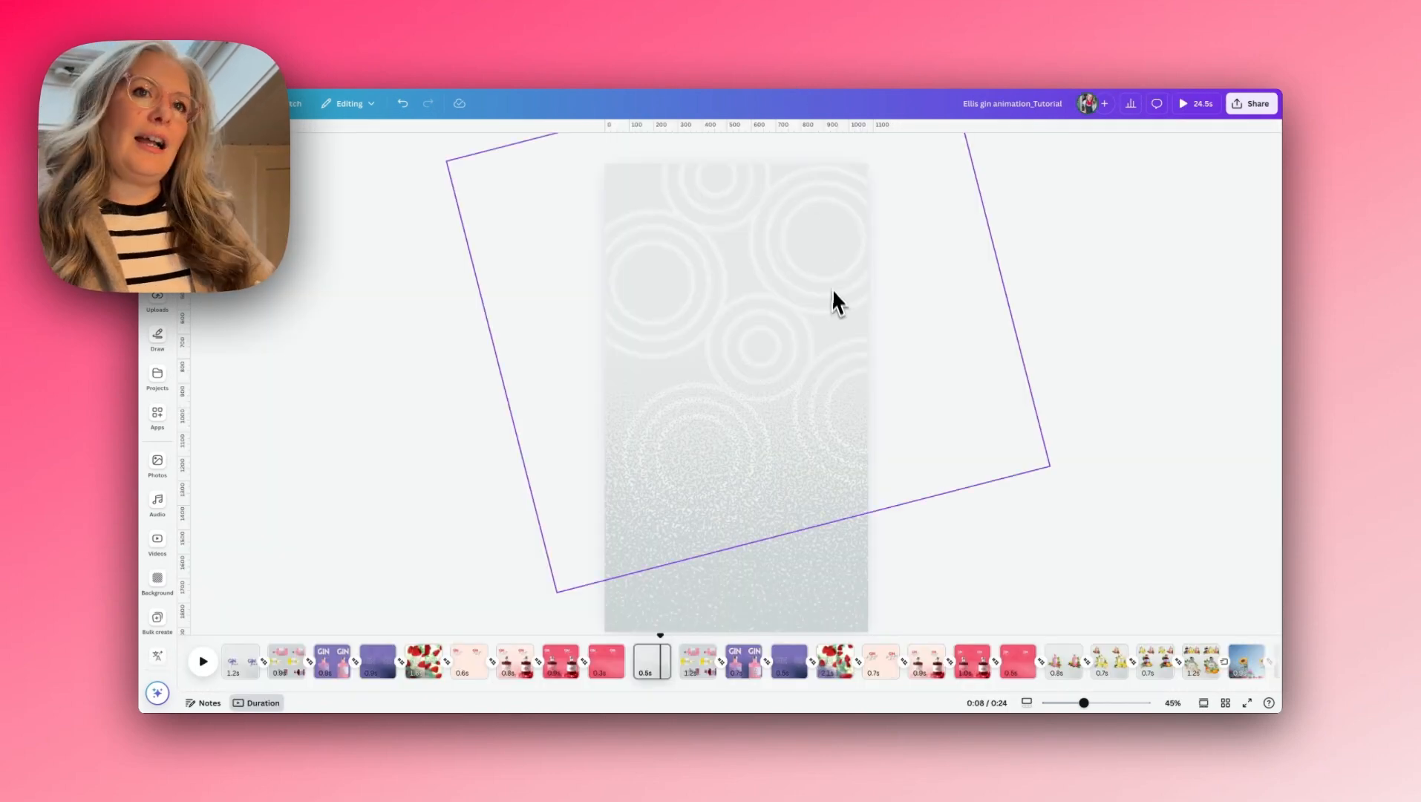
{"action": "key", "text": "ctrl+v"}
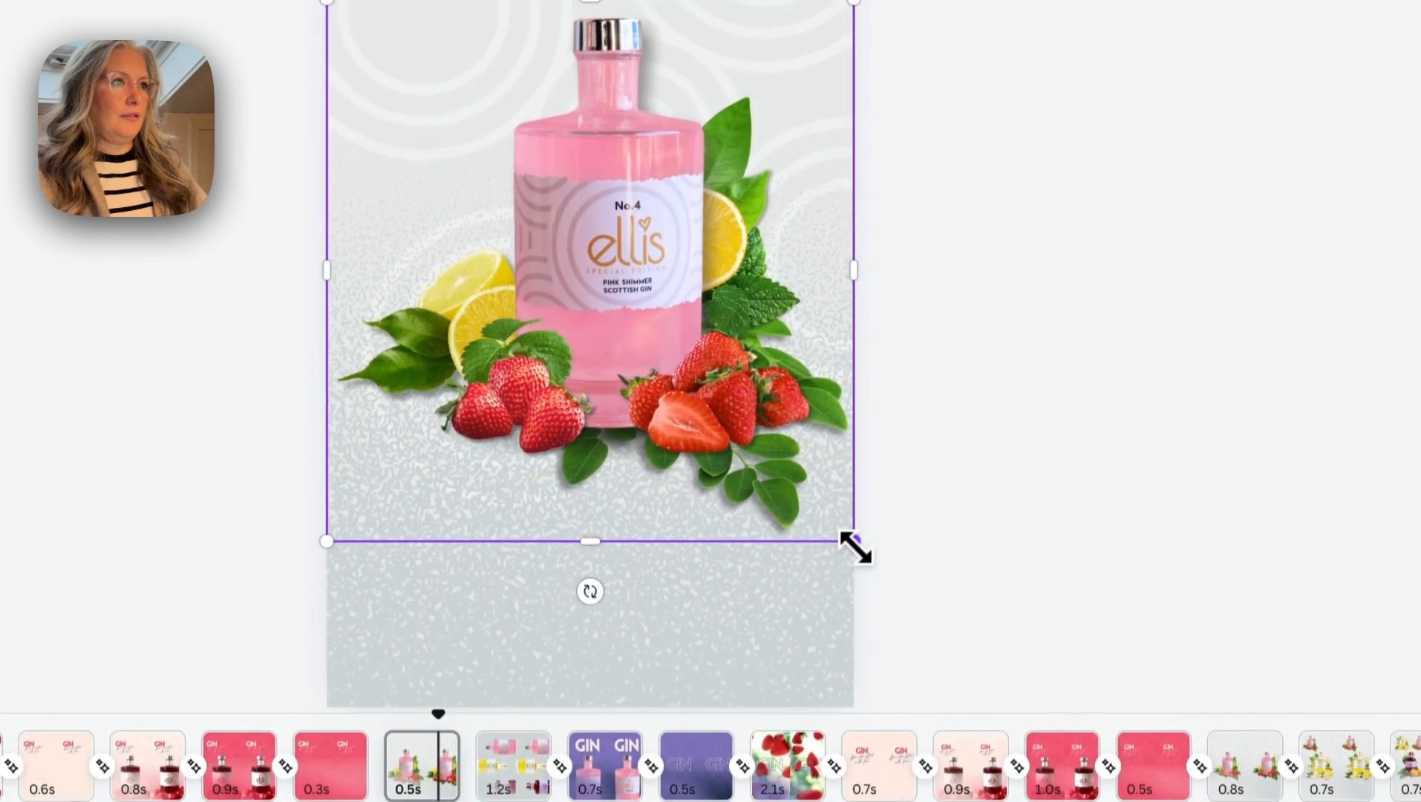
{"action": "left_click_drag", "start_coordinate": [855, 548], "coordinate": [765, 449]}
{"action": "left_click_drag", "start_coordinate": [599, 272], "coordinate": [624, 273]}
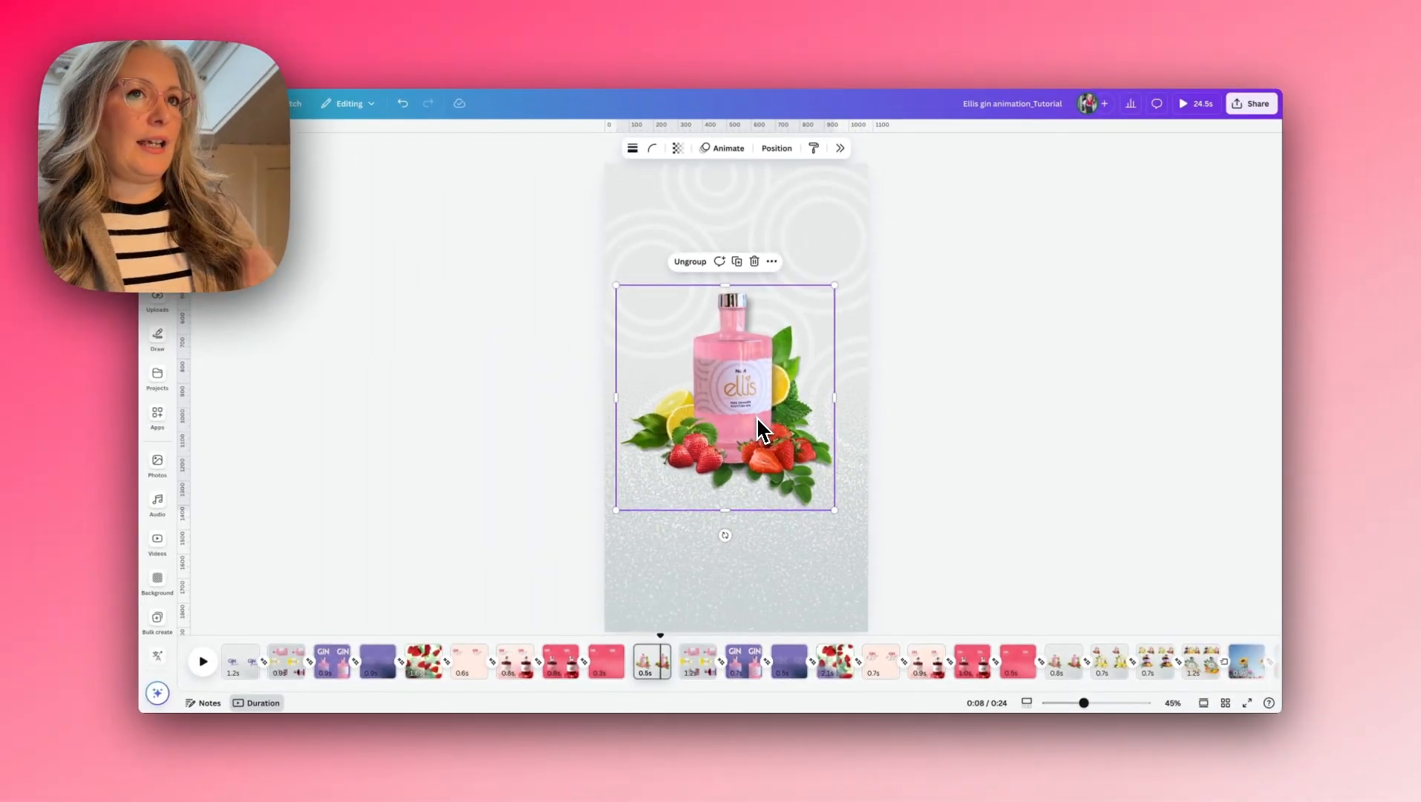
- Paste the pink bottle group onto the preceding red text page and park it just off the page's right edge
{"action": "left_click", "coordinate": [616, 675]}
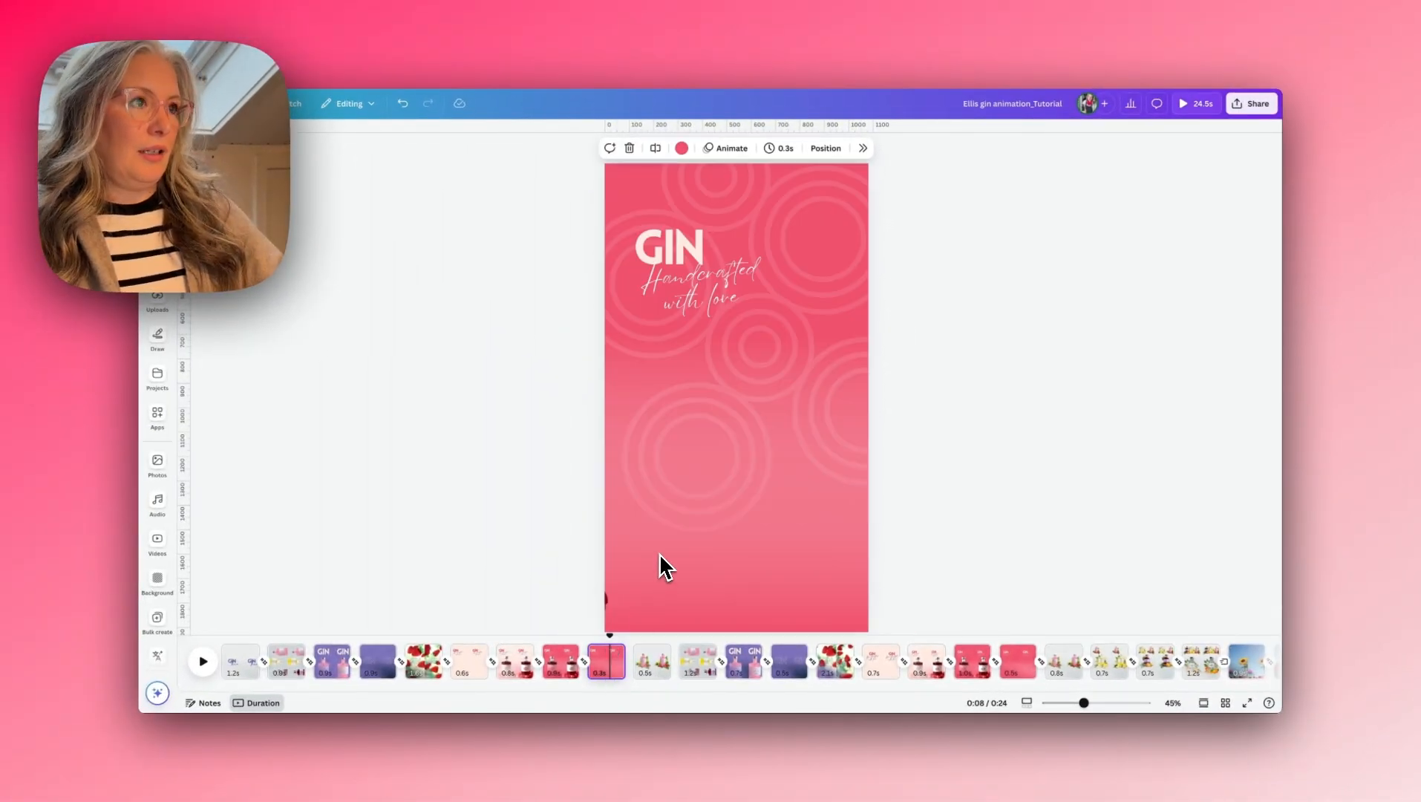
{"action": "key", "text": "ctrl+v"}
{"action": "left_click_drag", "start_coordinate": [745, 419], "coordinate": [828, 432]}
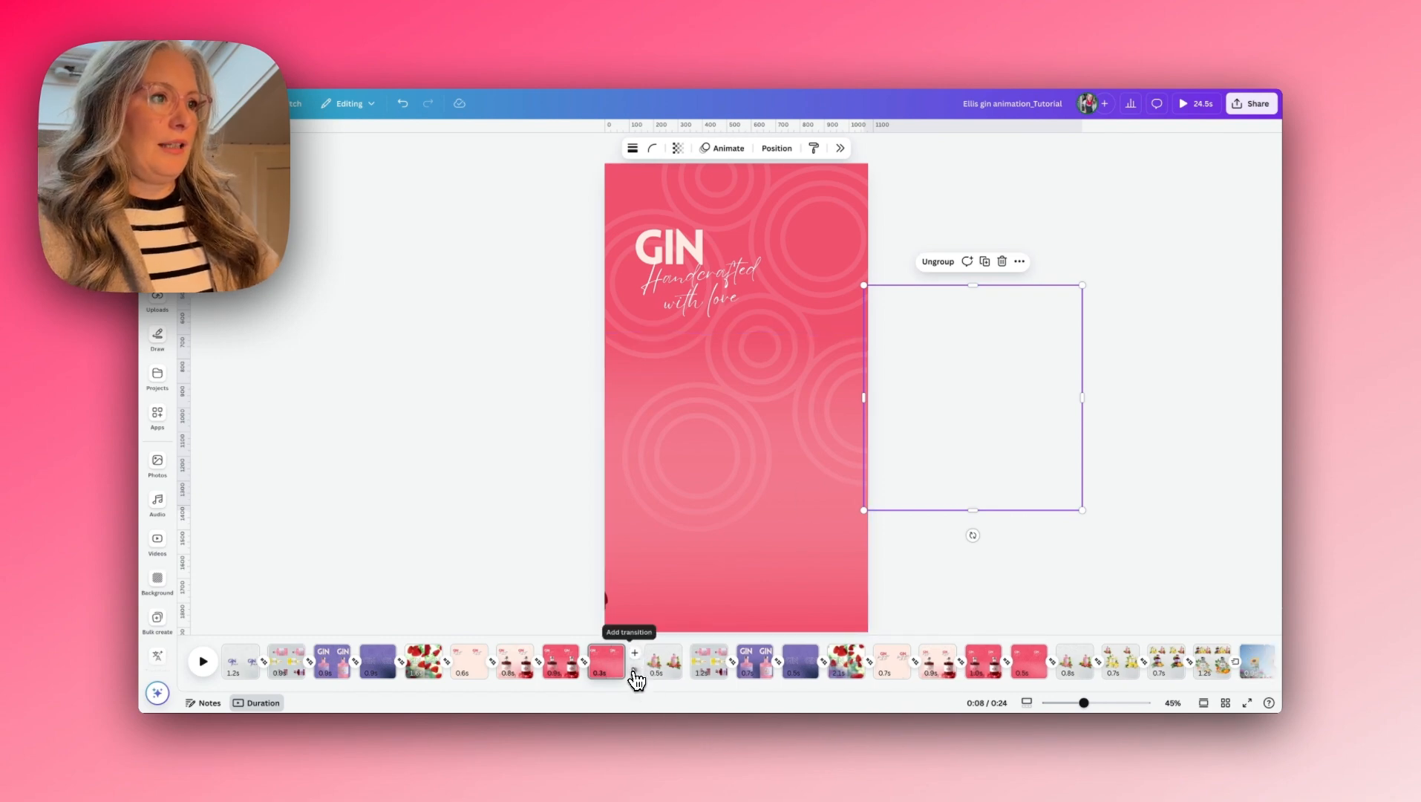
- Add a Match & Move transition from the red text page into the pink bottle page and preview it
{"action": "left_click", "coordinate": [635, 672]}
{"action": "left_click", "coordinate": [1124, 336]}
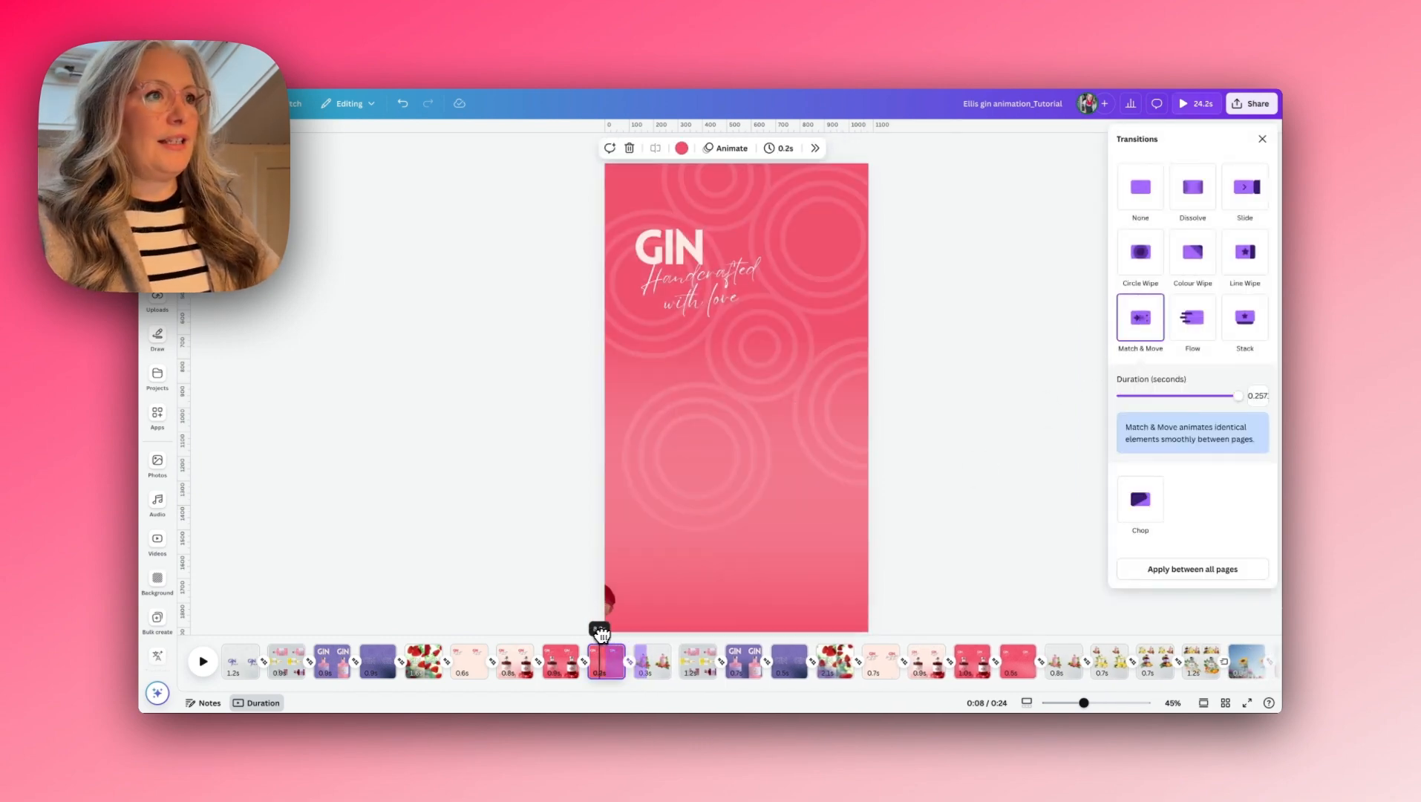
{"action": "left_click_drag", "start_coordinate": [601, 633], "coordinate": [647, 635]}
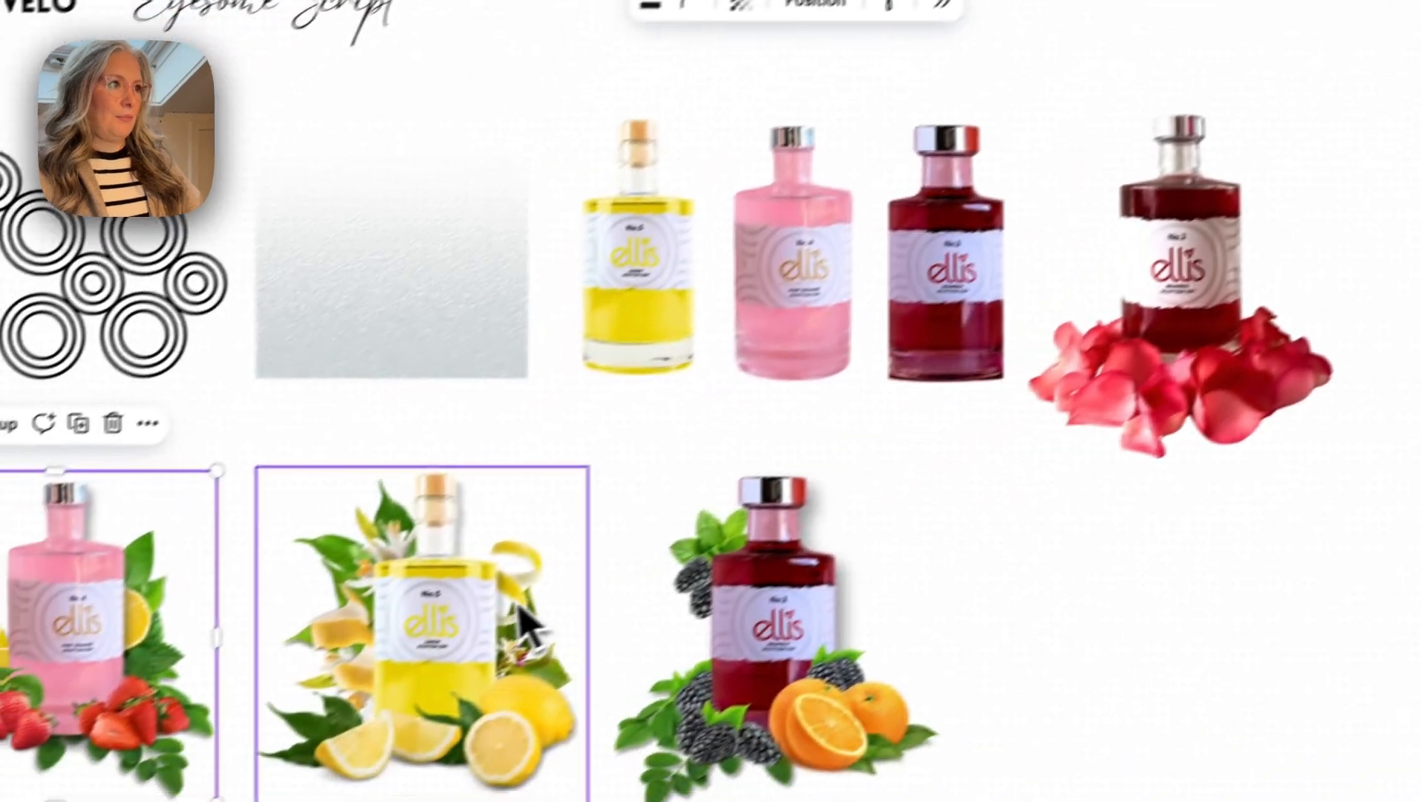
- Copy the yellow No.5 lemon bottle group onto the pink bottle page, shrink it and park it off the page's right edge
{"action": "left_click", "coordinate": [550, 605]}
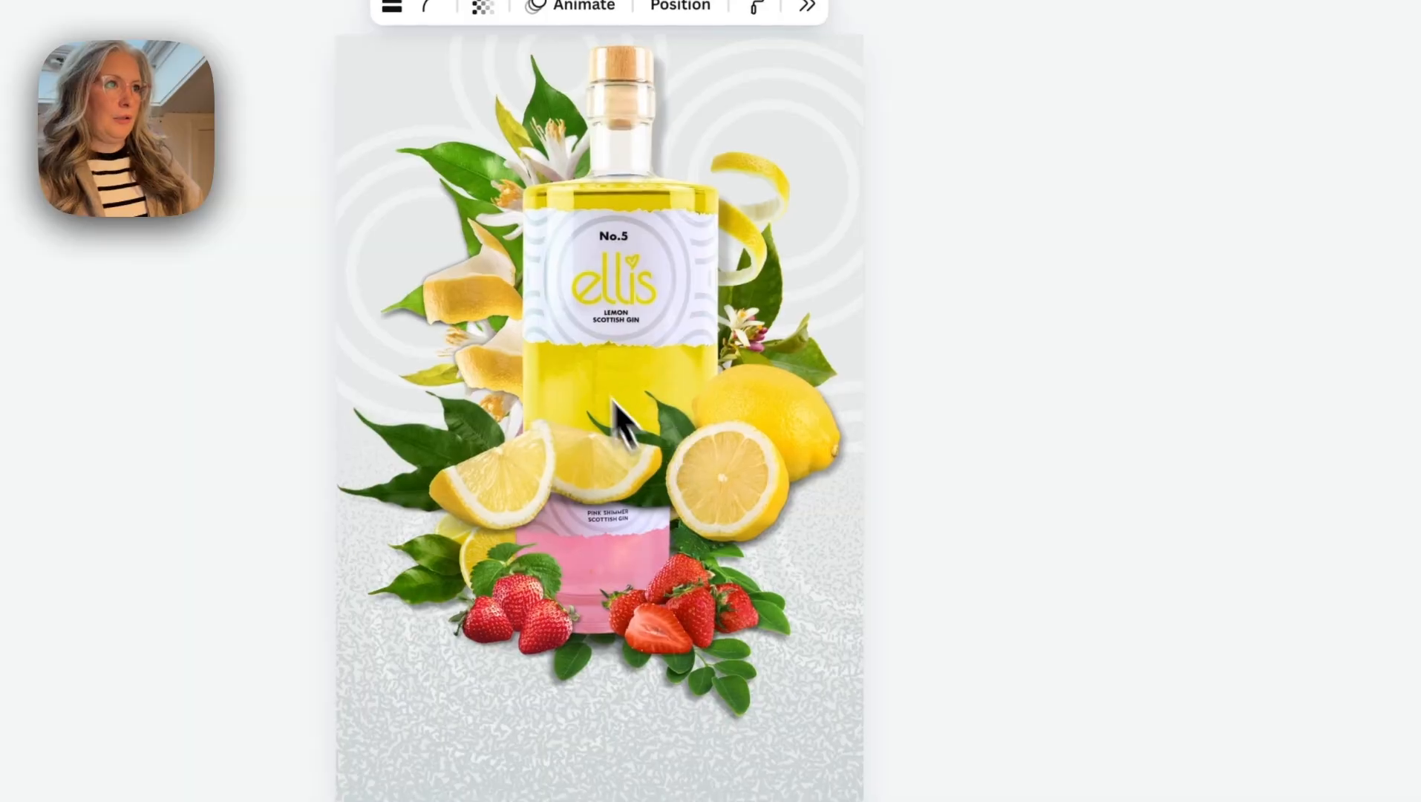
{"action": "left_click", "coordinate": [586, 430]}
{"action": "left_click_drag", "start_coordinate": [659, 372], "coordinate": [659, 554]}
{"action": "left_click_drag", "start_coordinate": [865, 216], "coordinate": [817, 293]}
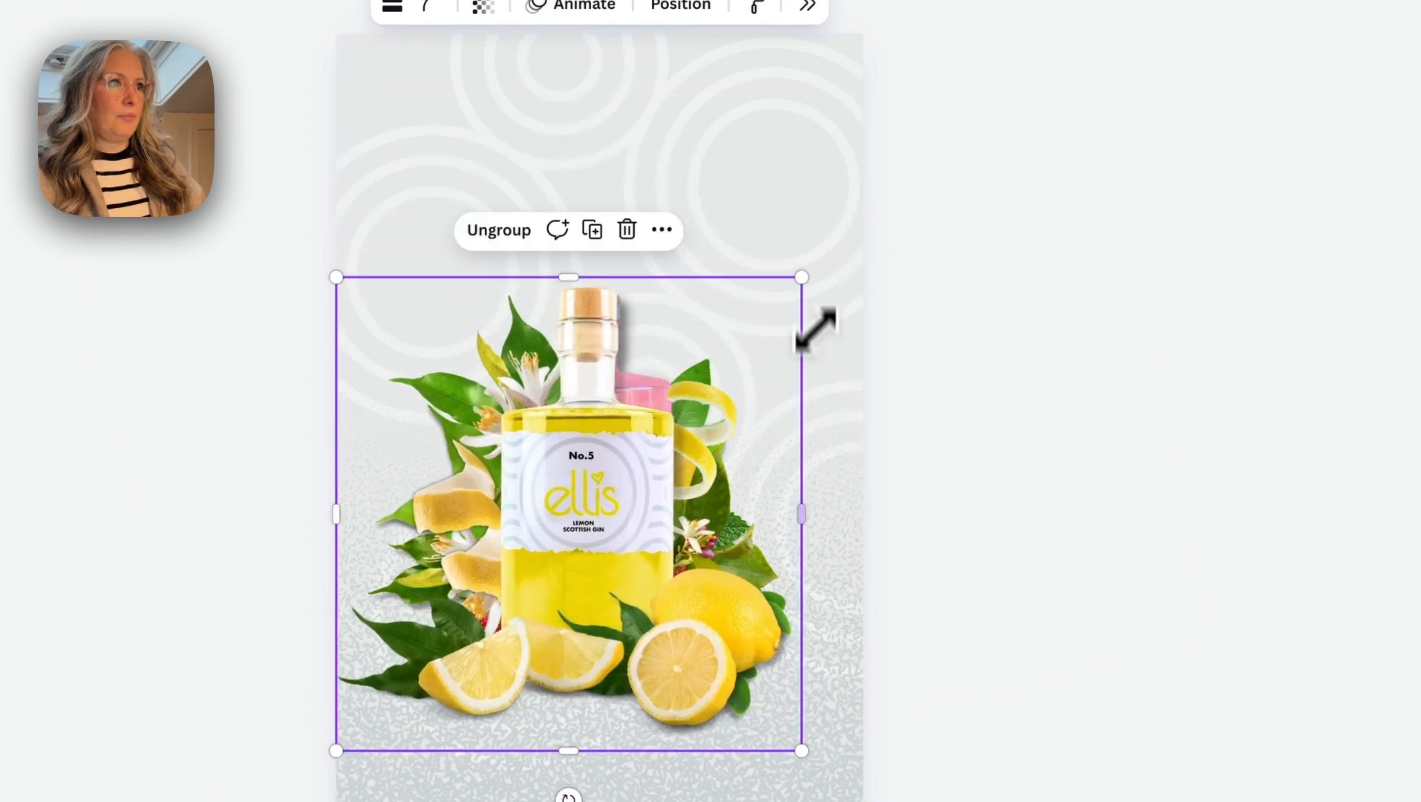
{"action": "left_click_drag", "start_coordinate": [336, 751], "coordinate": [371, 714]}
{"action": "left_click_drag", "start_coordinate": [543, 633], "coordinate": [739, 633]}
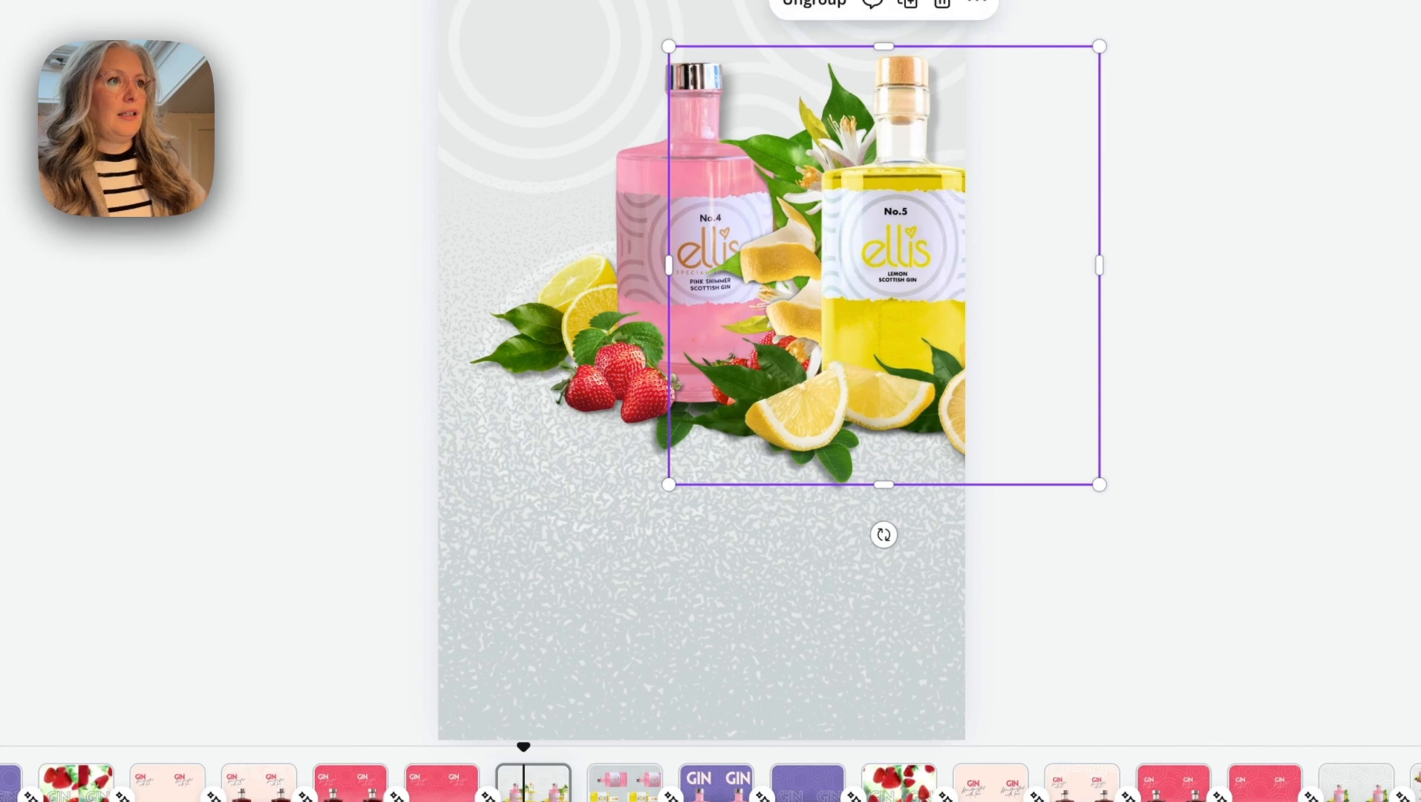
{"action": "left_click_drag", "start_coordinate": [793, 338], "coordinate": [958, 310]}
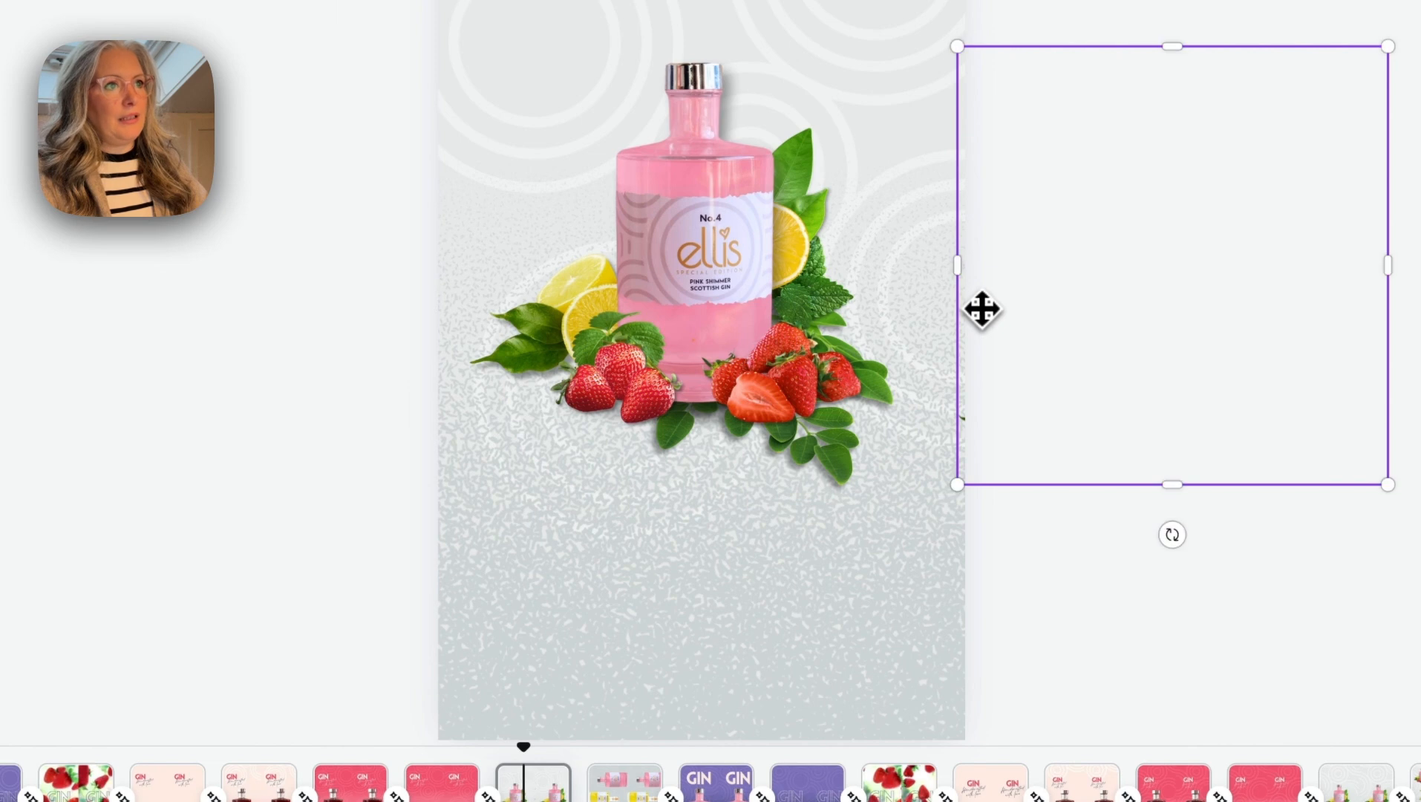
- Duplicate the grey pink bottle page and shrink the copy's pink bottle group into the page's upper-left area
{"action": "right_click", "coordinate": [717, 612]}
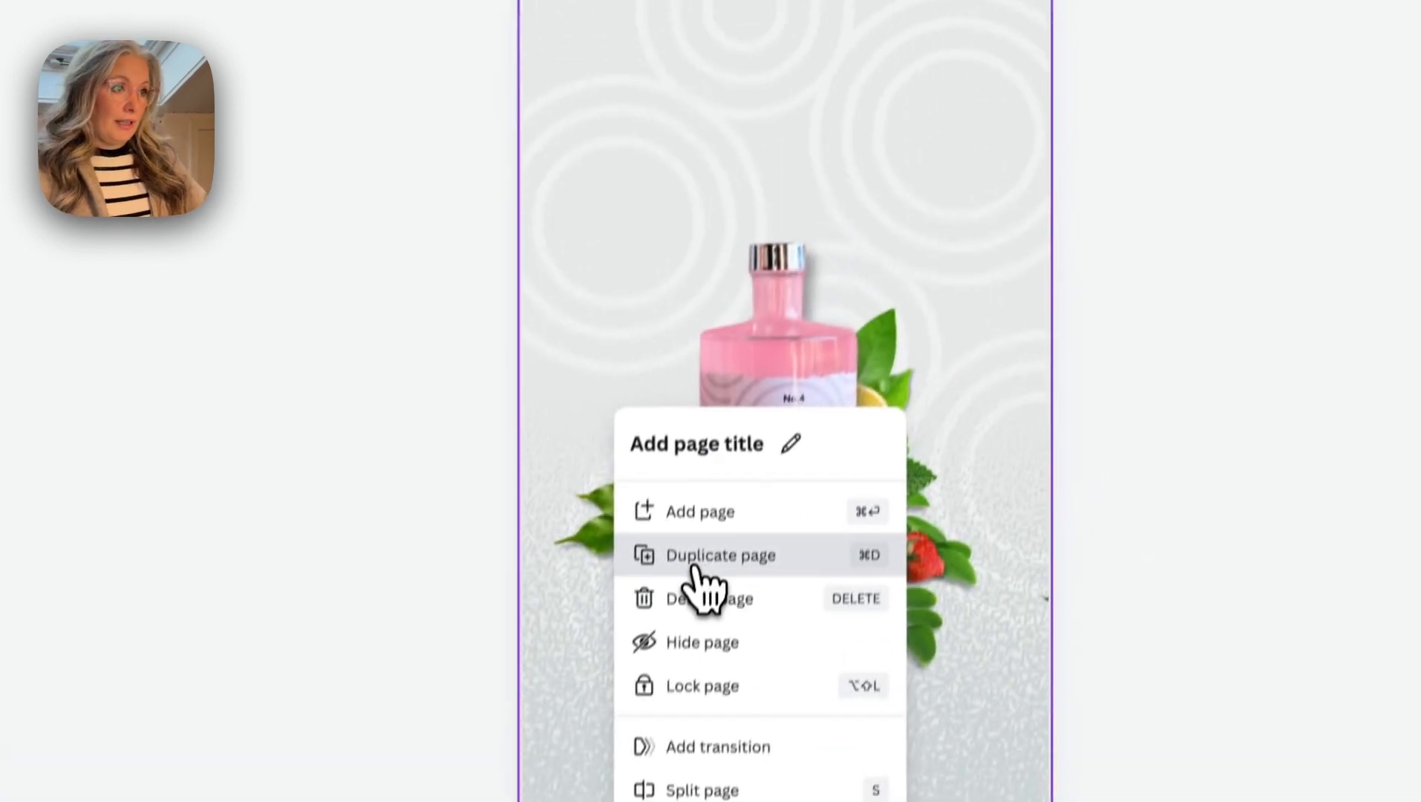
{"action": "left_click", "coordinate": [694, 566]}
{"action": "left_click", "coordinate": [685, 562]}
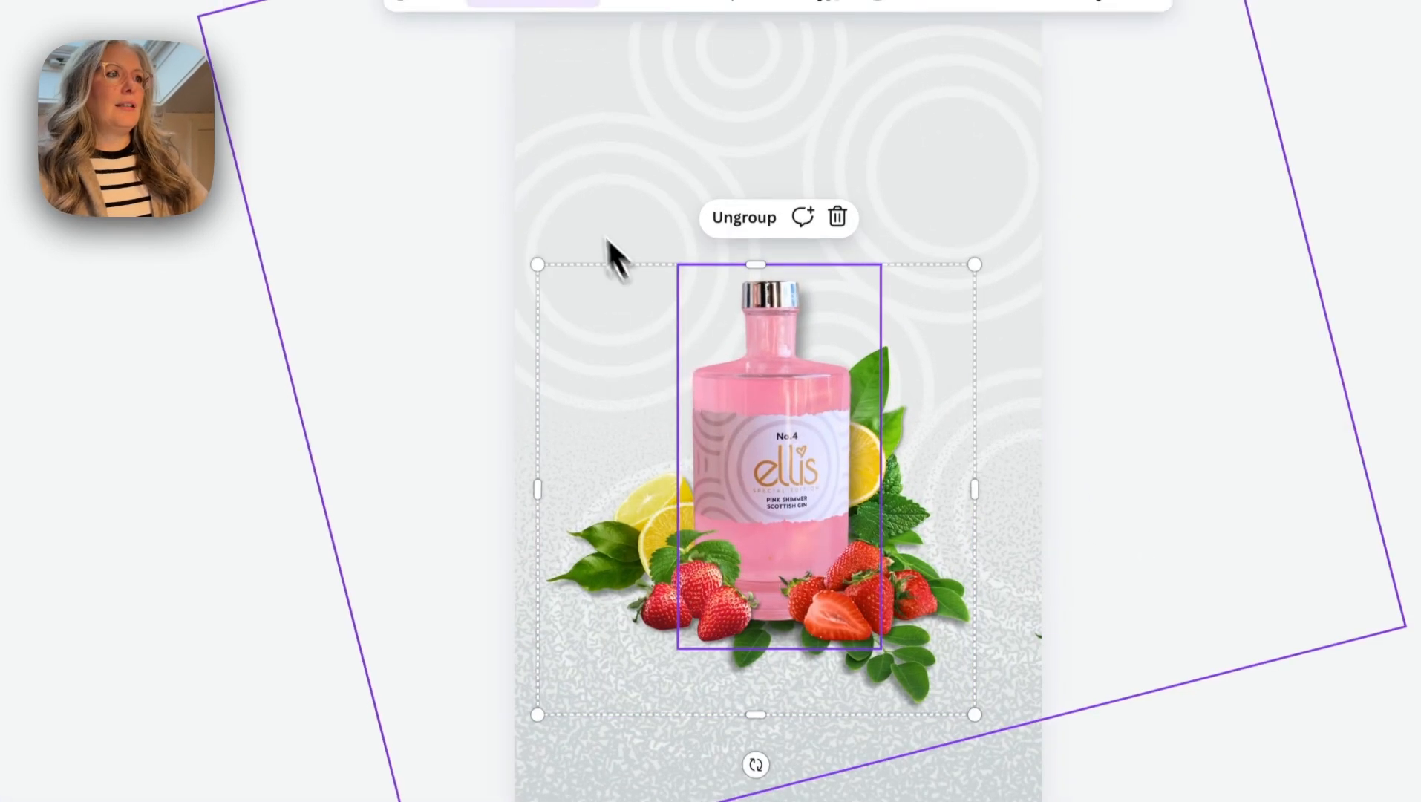
{"action": "left_click_drag", "start_coordinate": [974, 727], "coordinate": [784, 530]}
{"action": "left_click_drag", "start_coordinate": [684, 377], "coordinate": [670, 338]}
{"action": "left_click_drag", "start_coordinate": [575, 273], "coordinate": [566, 213]}
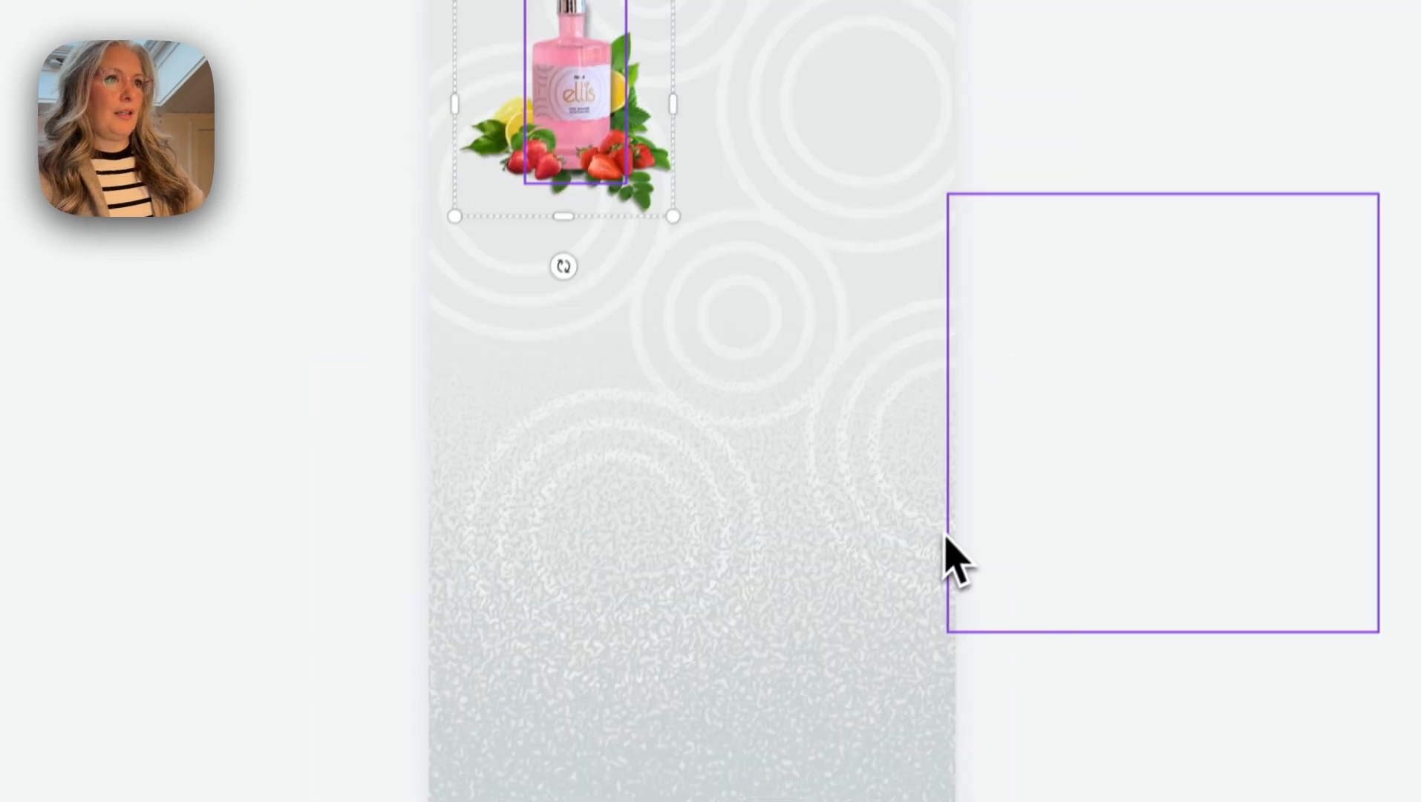
- Bring the lemon bottle group in from the right edge to the centre of the duplicated page
{"action": "left_click_drag", "start_coordinate": [928, 635], "coordinate": [494, 597]}
{"action": "left_click_drag", "start_coordinate": [533, 490], "coordinate": [499, 486]}
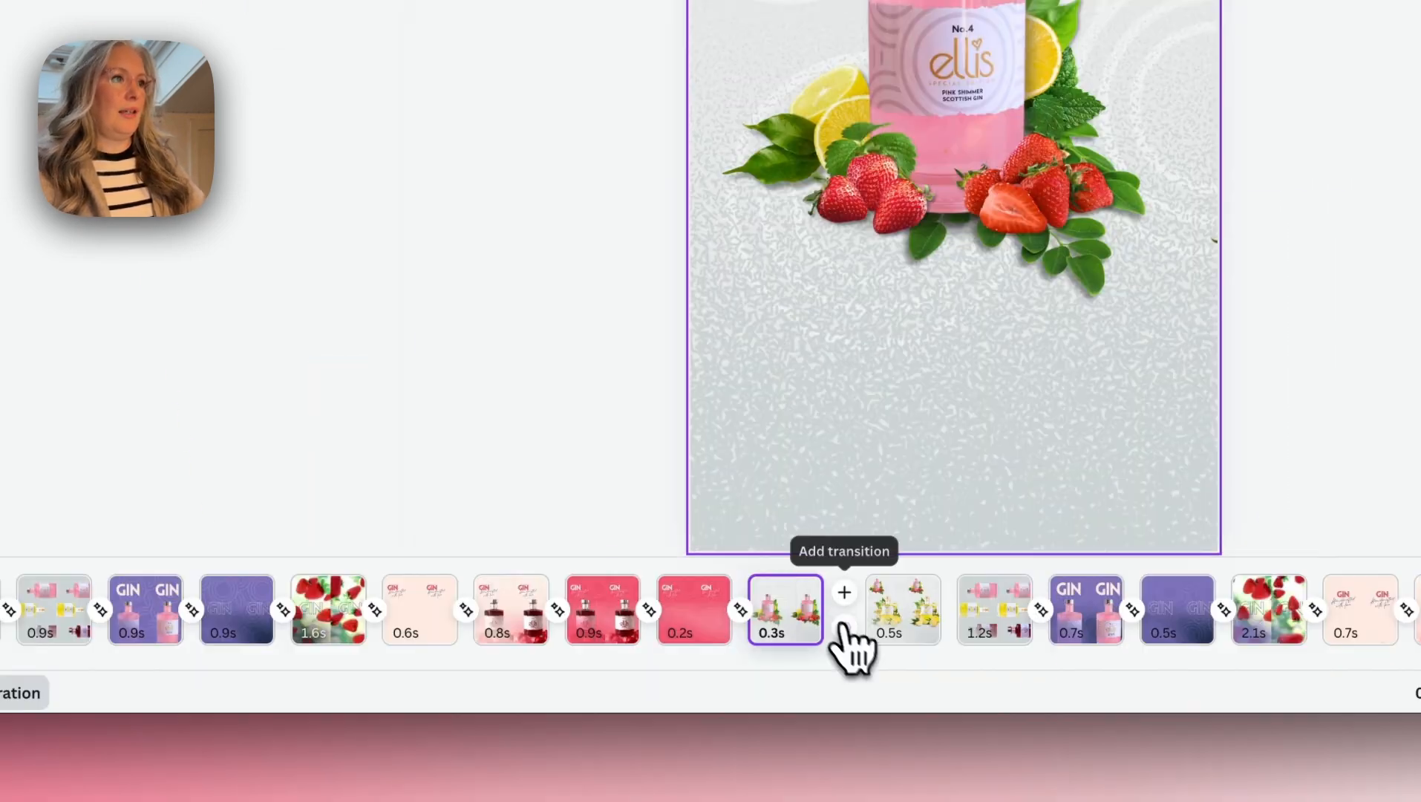
{"action": "left_click", "coordinate": [843, 637]}
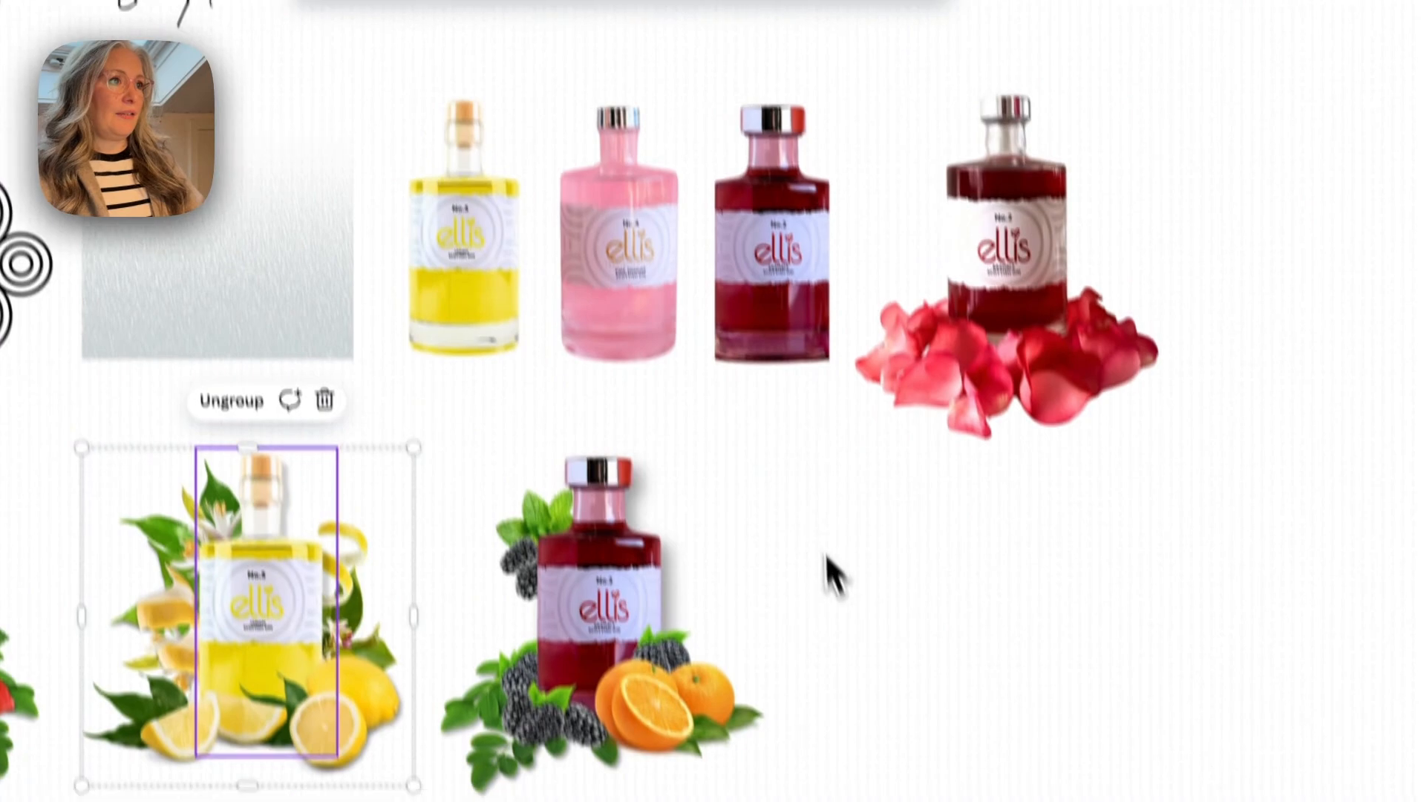
- Copy the No.2 bramble bottle group from the moodboard onto the lemon page, shrink it and park it off the right edge
{"action": "left_click", "coordinate": [652, 529]}
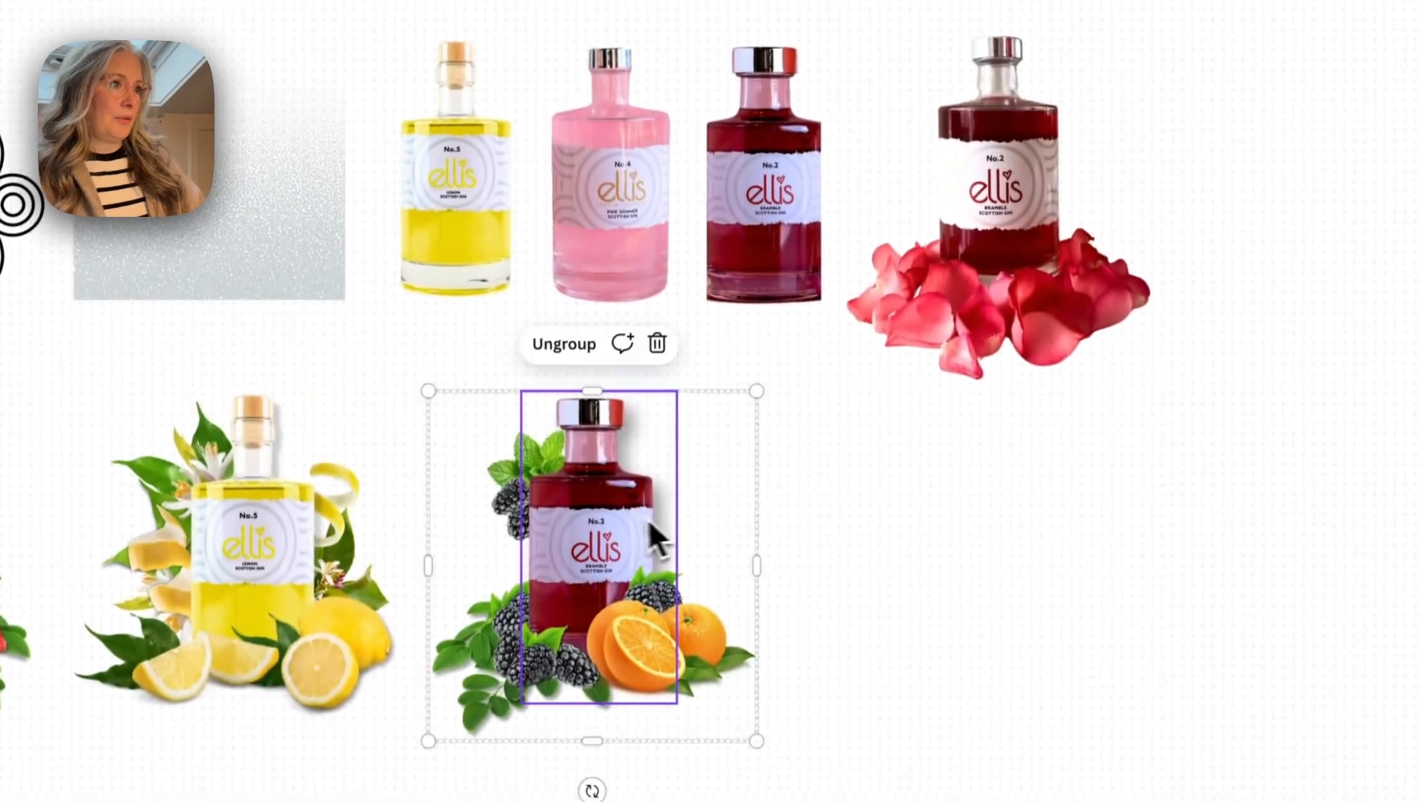
{"action": "scroll", "coordinate": [649, 523], "scroll_direction": "down", "scroll_amount": 2}
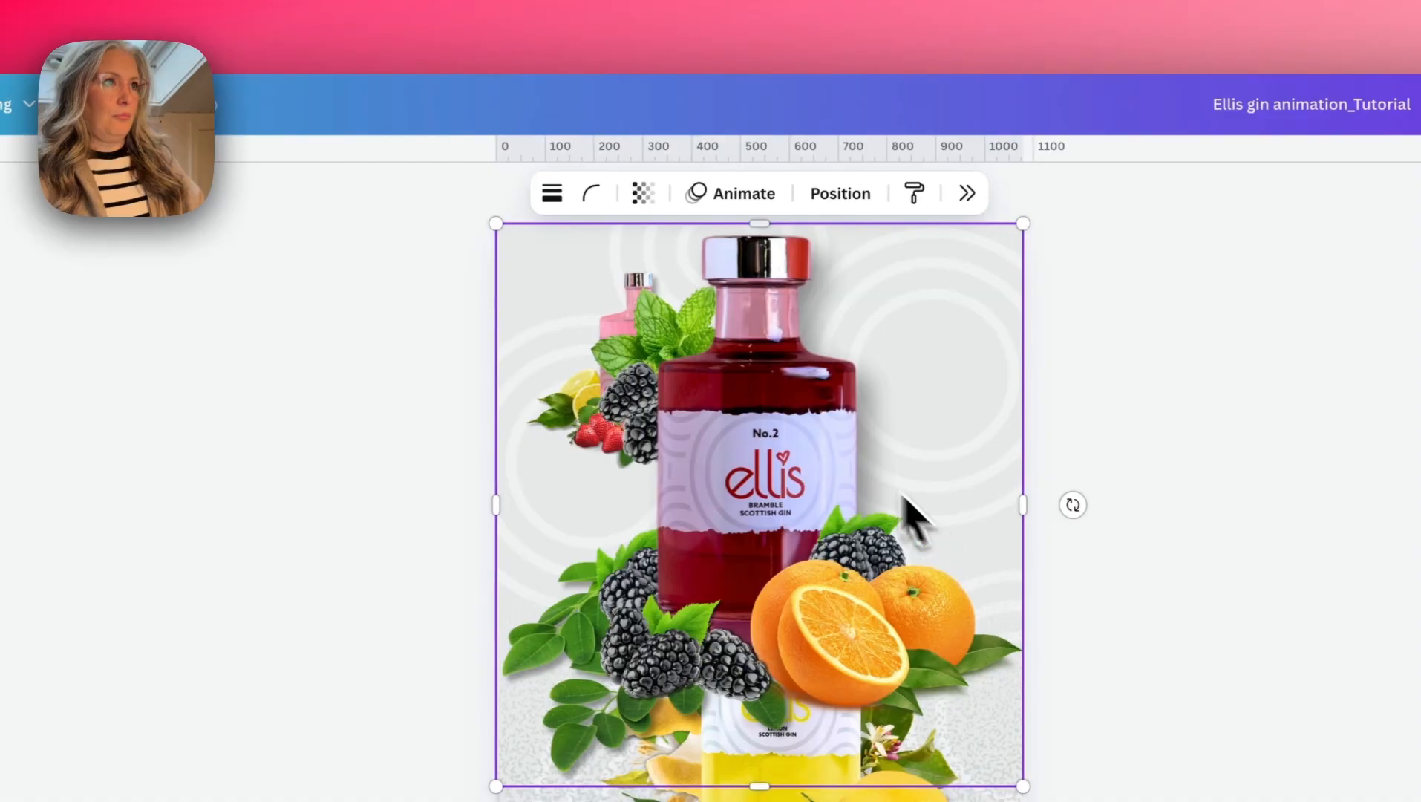
{"action": "left_click_drag", "start_coordinate": [495, 224], "coordinate": [554, 285]}
{"action": "left_click_drag", "start_coordinate": [775, 419], "coordinate": [771, 635]}
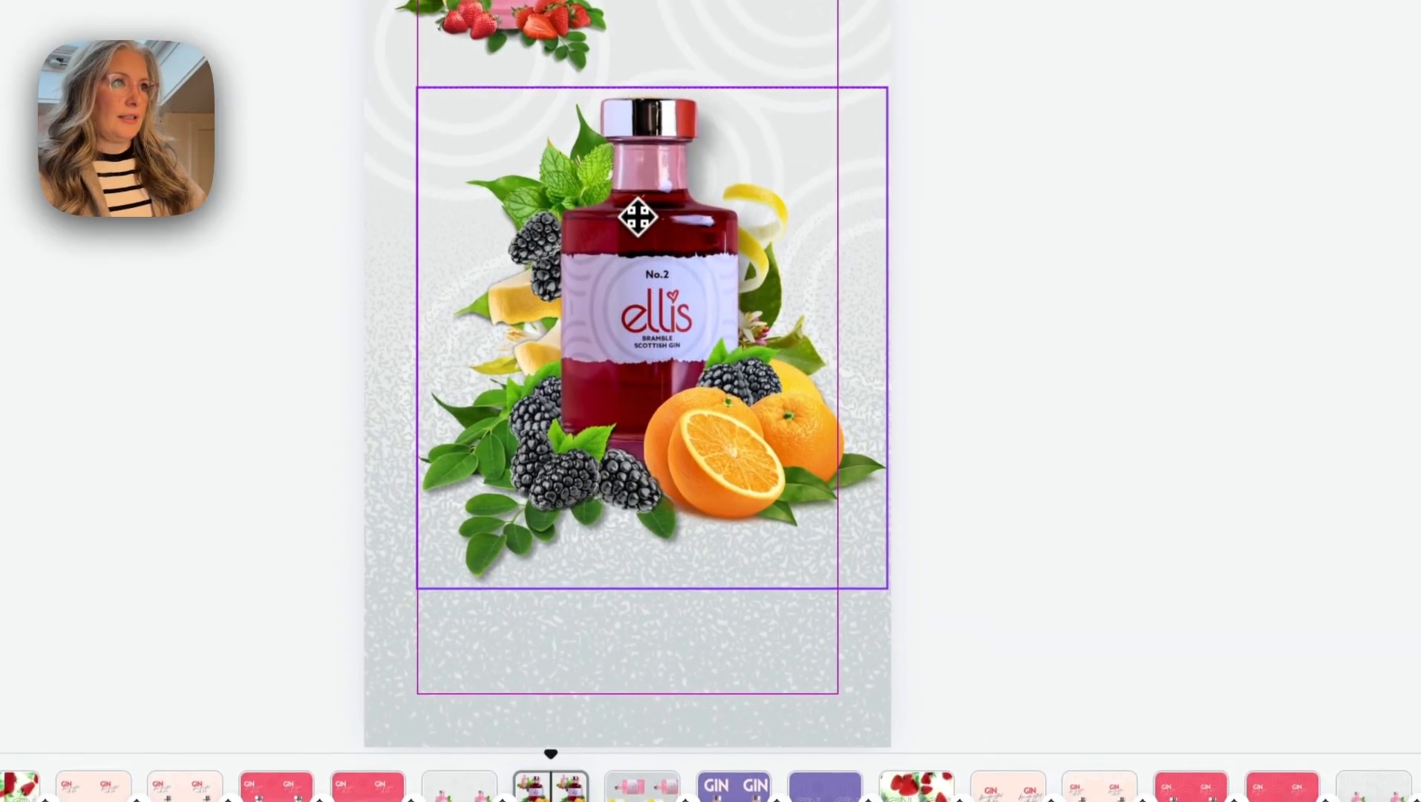
{"action": "left_click_drag", "start_coordinate": [884, 572], "coordinate": [854, 553]}
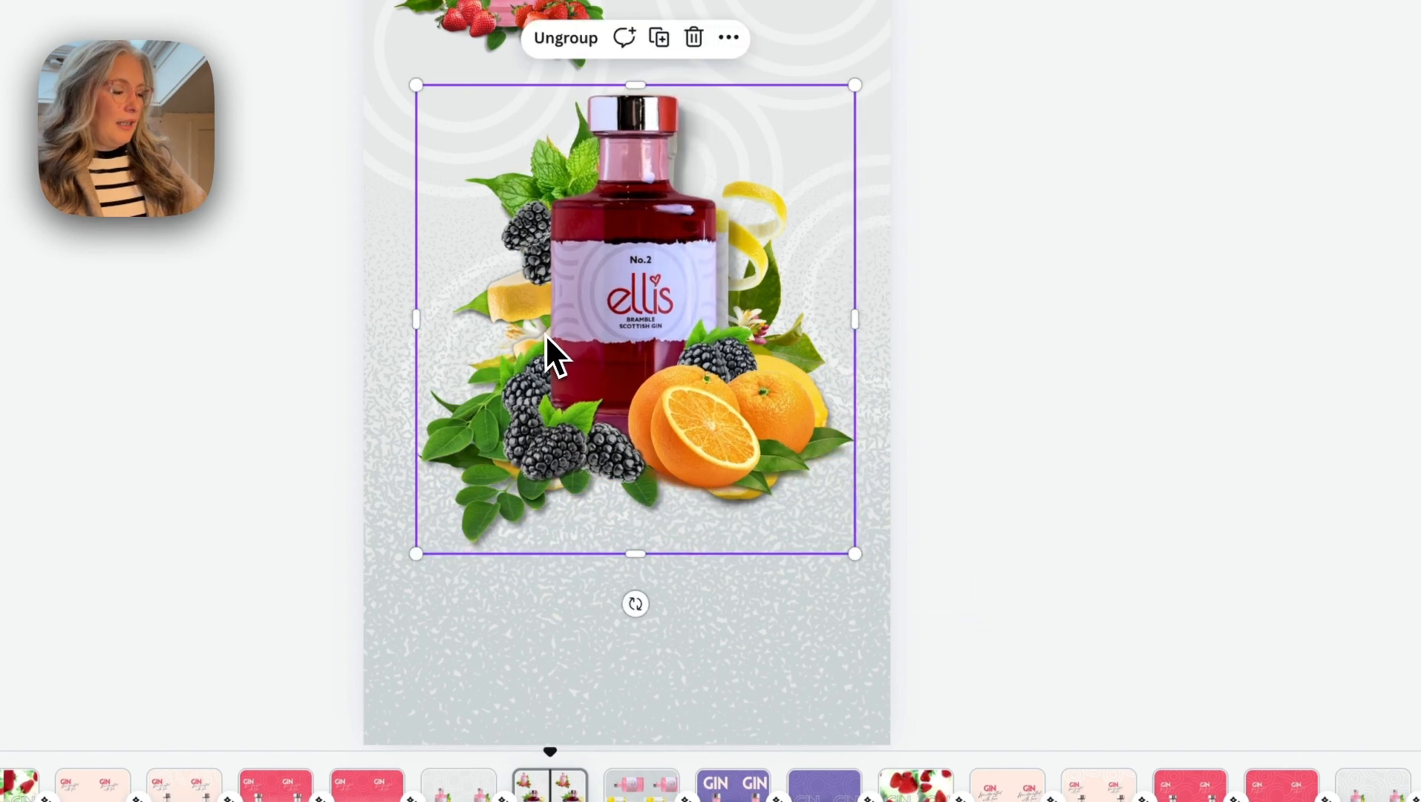
{"action": "left_click_drag", "start_coordinate": [555, 349], "coordinate": [895, 340]}
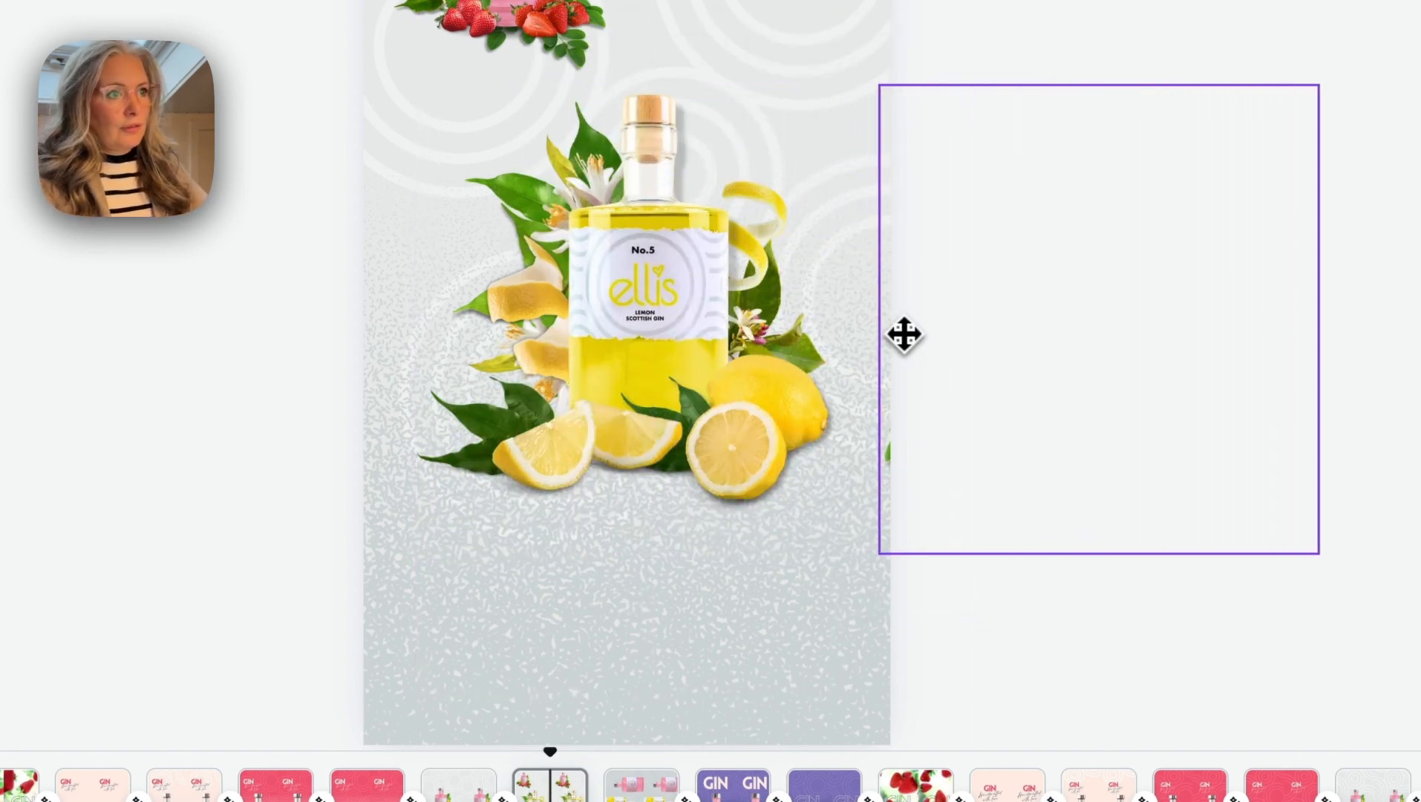
{"action": "left_click_drag", "start_coordinate": [906, 334], "coordinate": [908, 336]}
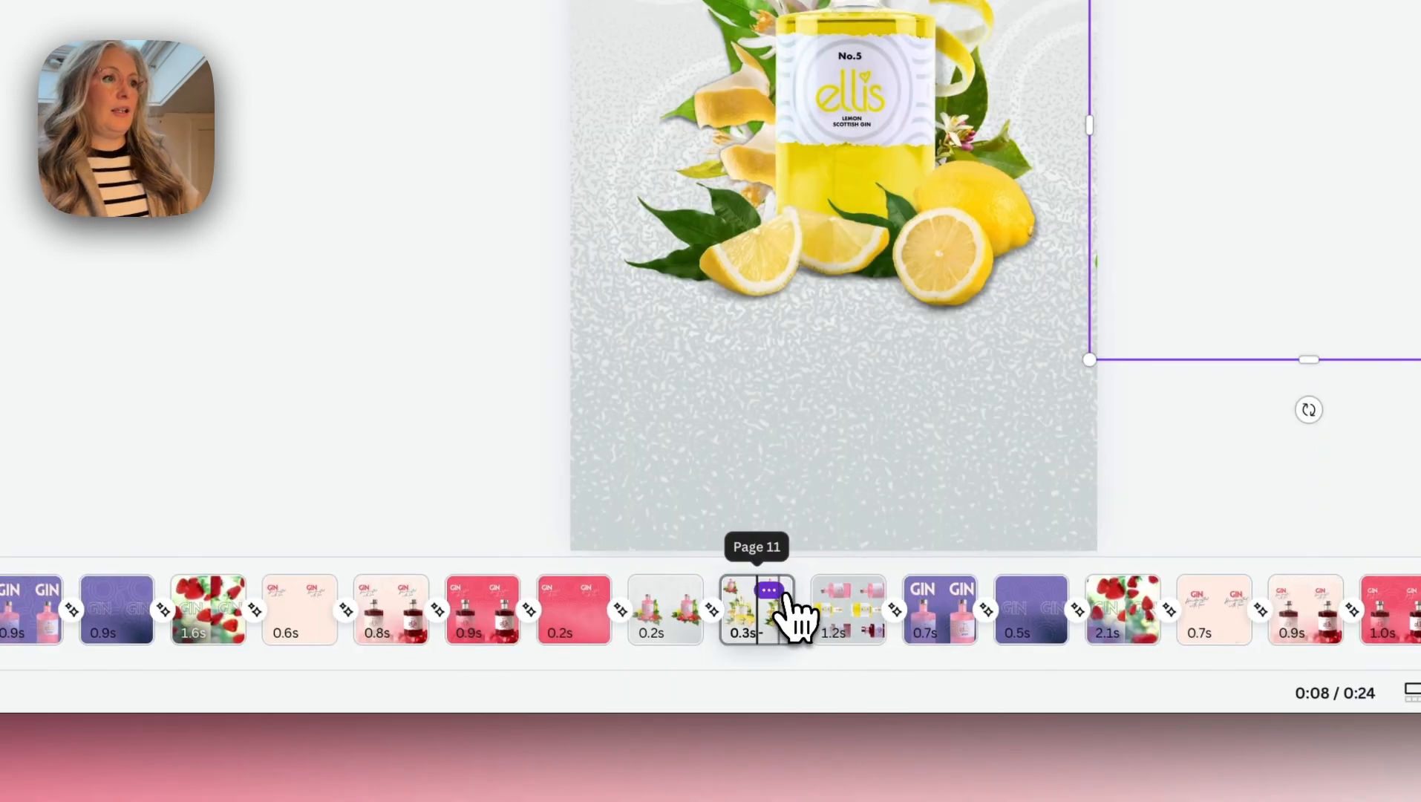
- Duplicate the lemon page and shrink the copy's lemon bottle group into the page's upper-left area
{"action": "left_click", "coordinate": [568, 774]}
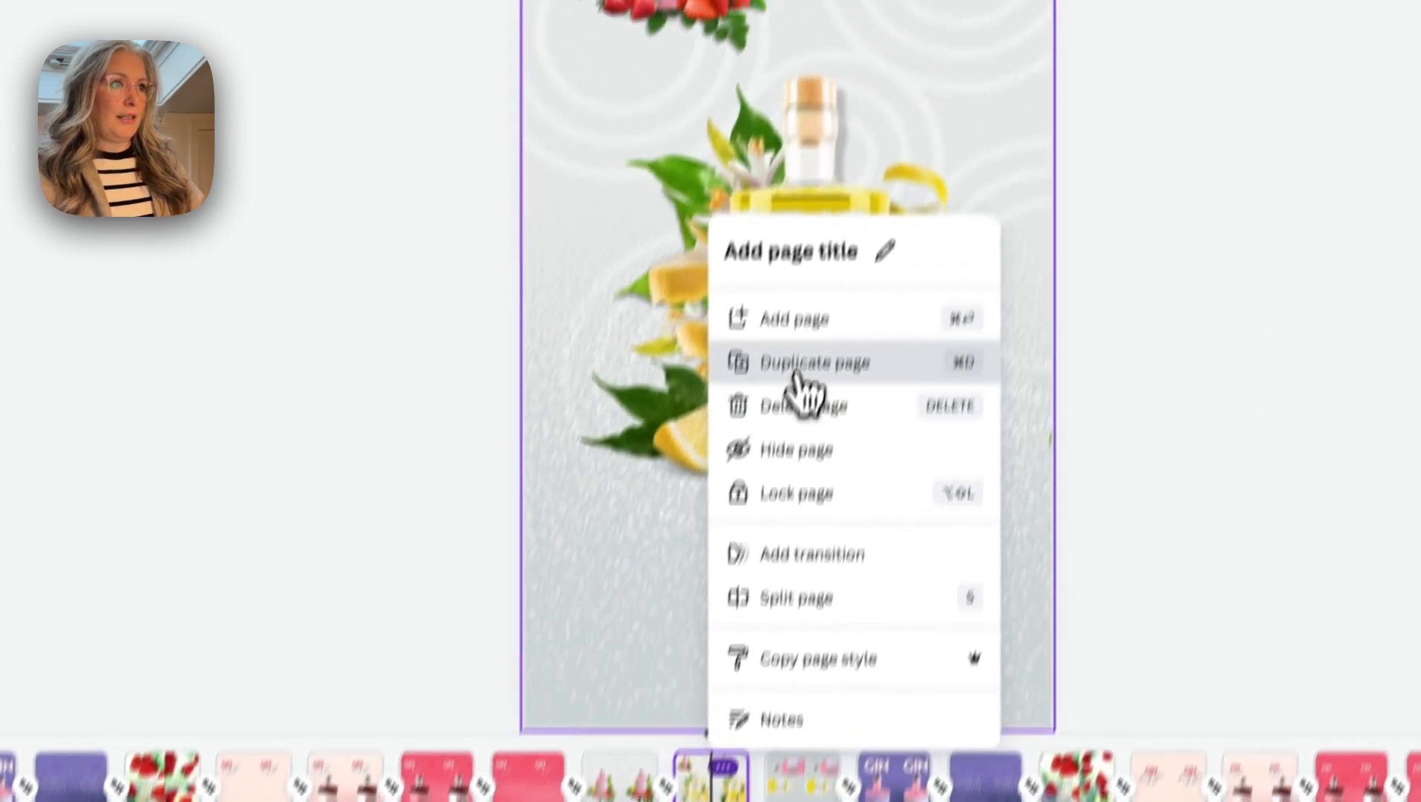
{"action": "left_click", "coordinate": [797, 371]}
{"action": "left_click", "coordinate": [797, 371]}
{"action": "left_click_drag", "start_coordinate": [582, 501], "coordinate": [807, 275]}
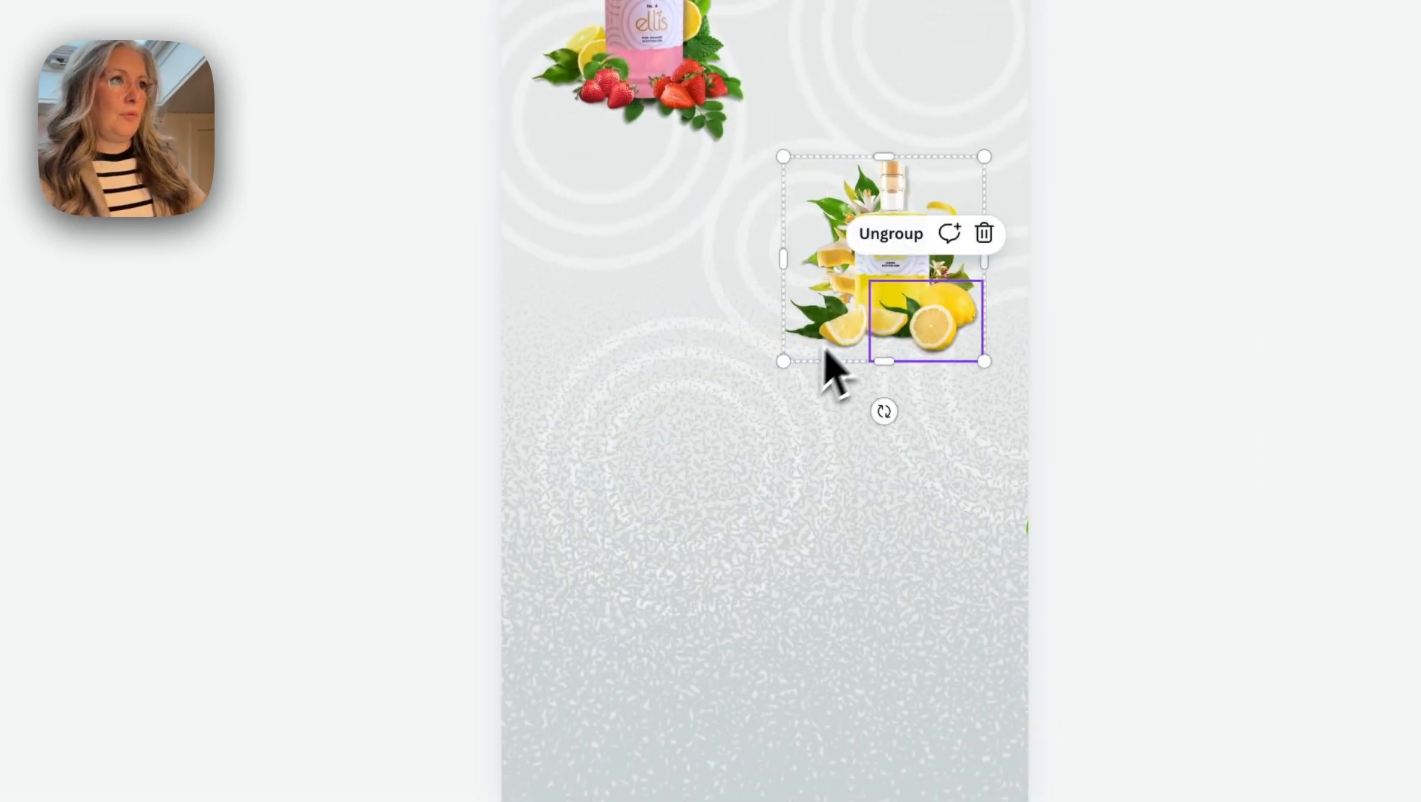
{"action": "left_click_drag", "start_coordinate": [825, 355], "coordinate": [561, 189]}
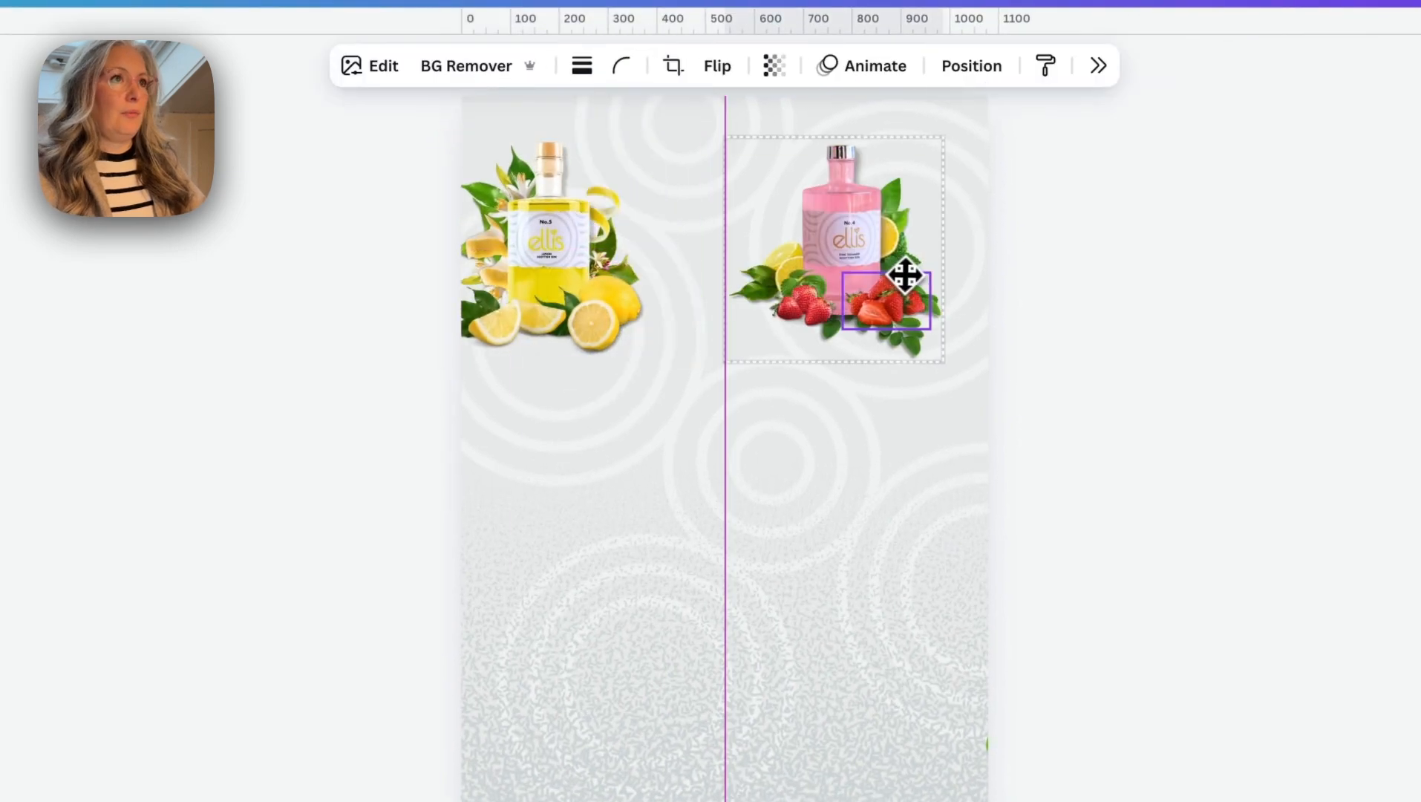
- Place the small pink bottle group at the page's upper right and bring the bramble bottle group into the centre
{"action": "left_click_drag", "start_coordinate": [905, 276], "coordinate": [911, 276]}
{"action": "left_click_drag", "start_coordinate": [564, 260], "coordinate": [622, 262]}
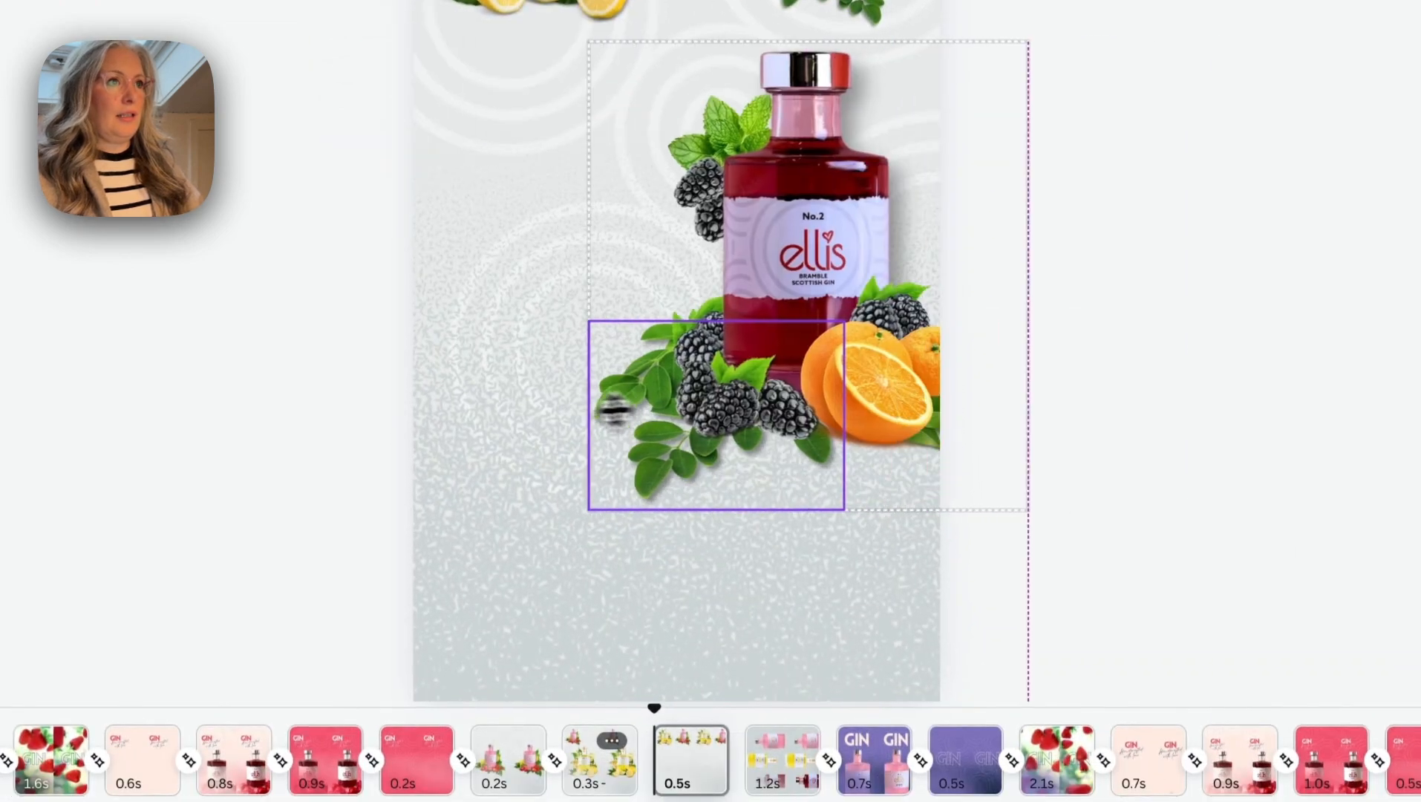
{"action": "left_click_drag", "start_coordinate": [611, 406], "coordinate": [475, 410]}
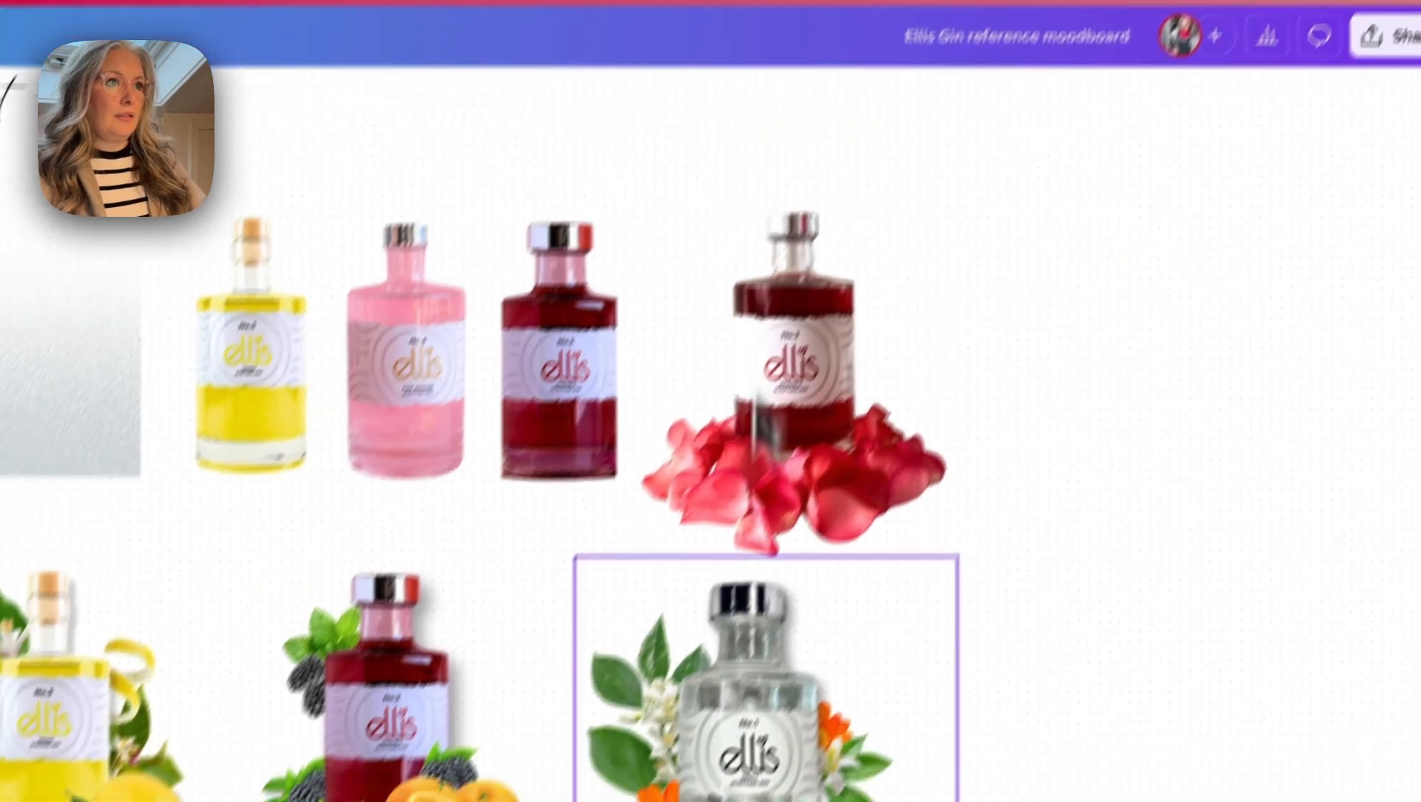
- Copy the clear No.1 zesty bottle group from the moodboard onto the bramble page, shrink it and park it off the right edge
{"action": "left_click", "coordinate": [761, 681]}
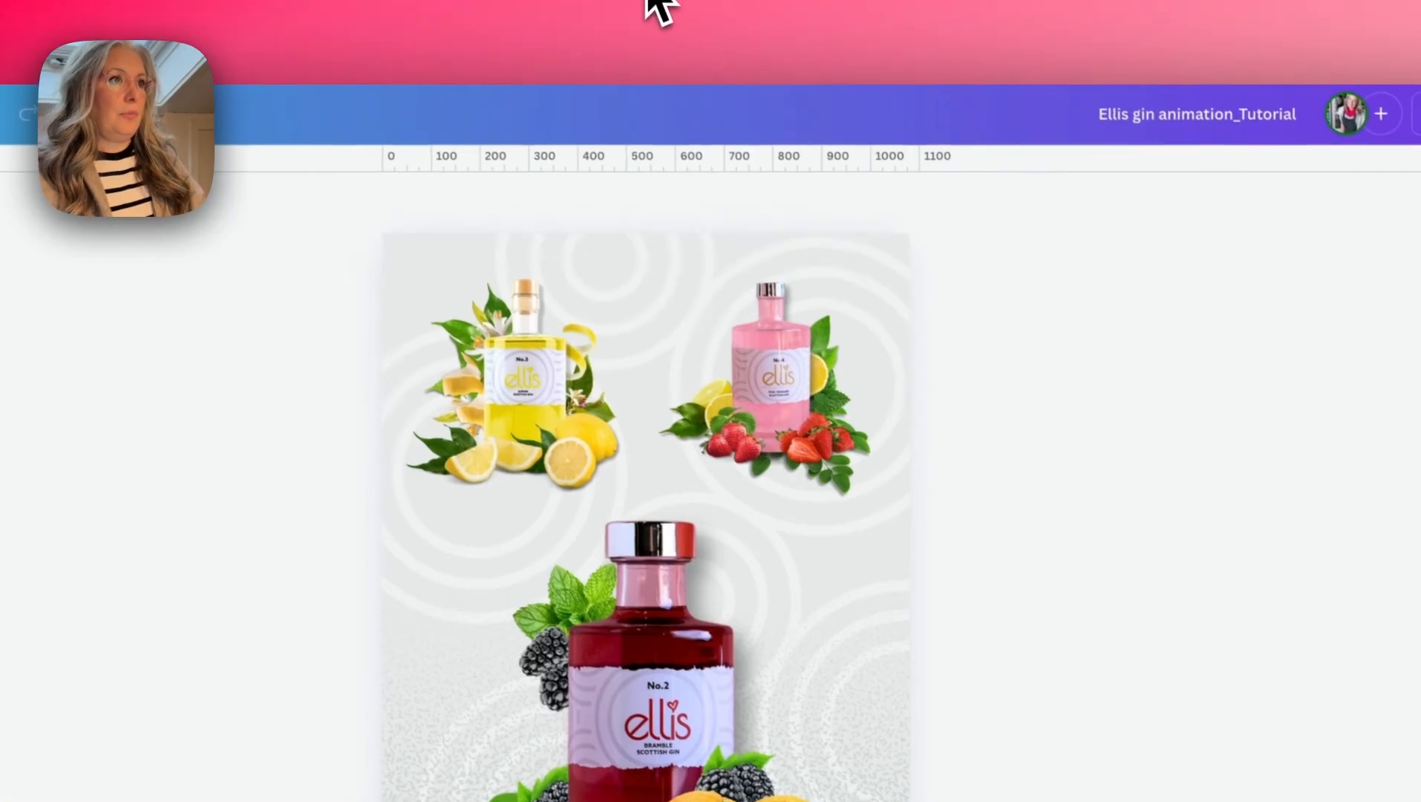
{"action": "key", "text": "ctrl+v"}
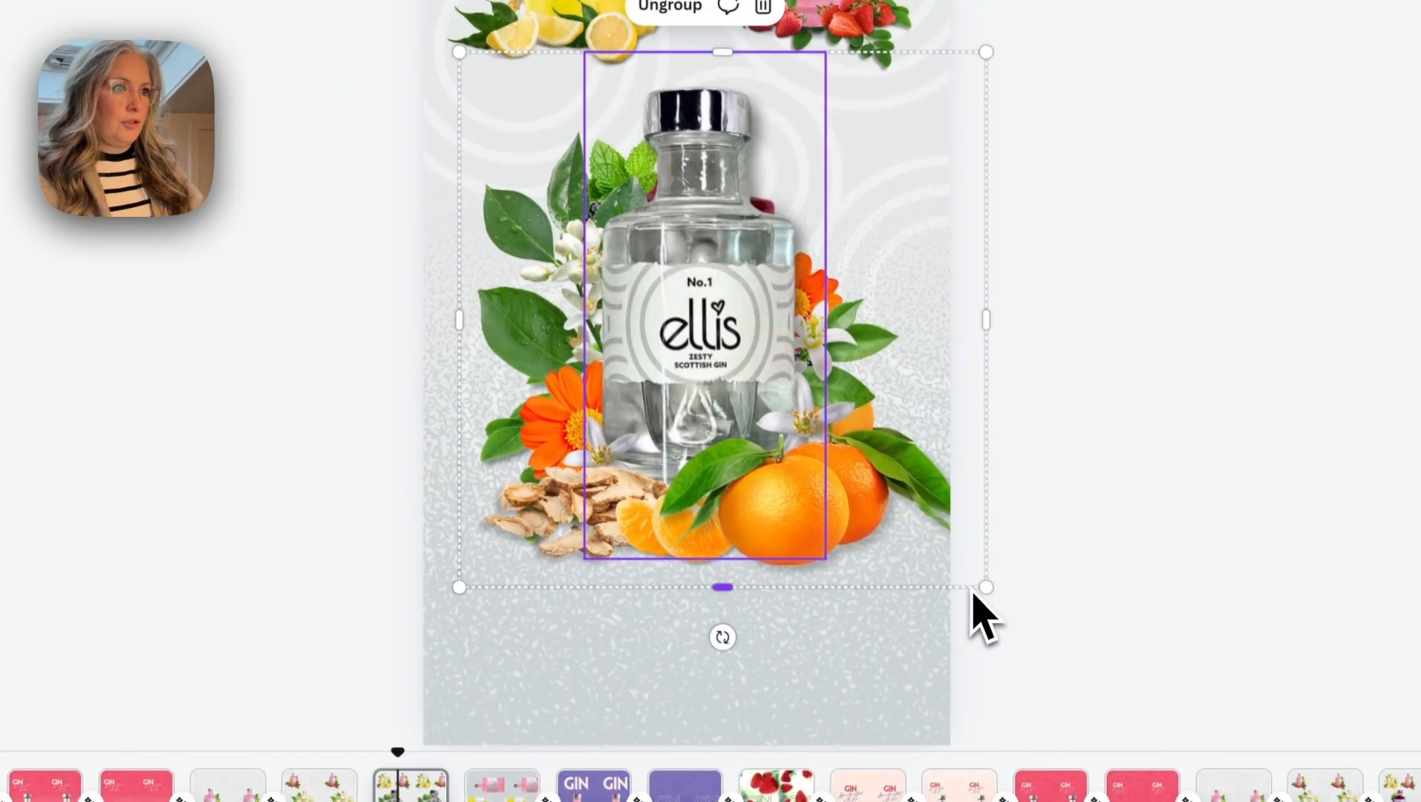
{"action": "left_click_drag", "start_coordinate": [978, 588], "coordinate": [945, 531]}
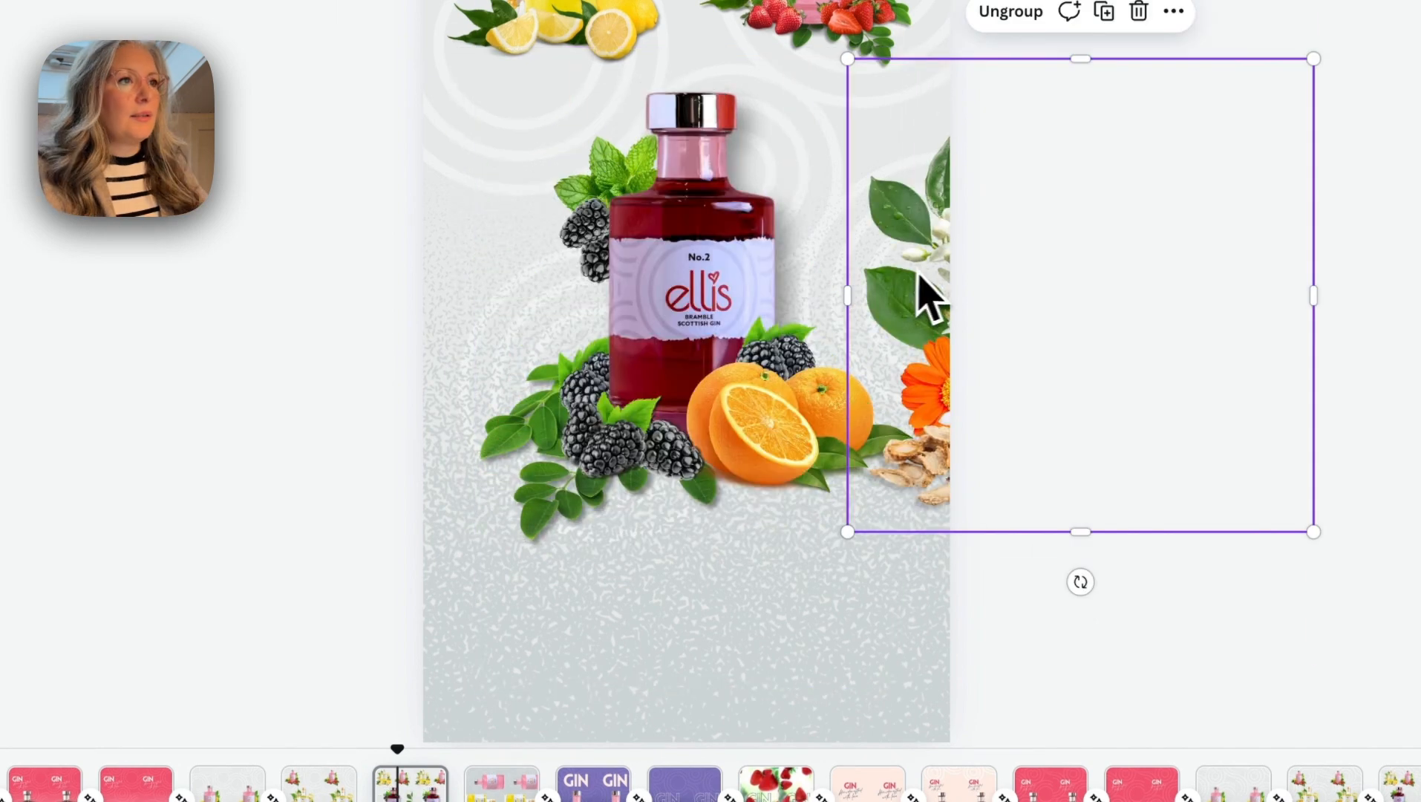
{"action": "left_click_drag", "start_coordinate": [920, 292], "coordinate": [962, 266]}
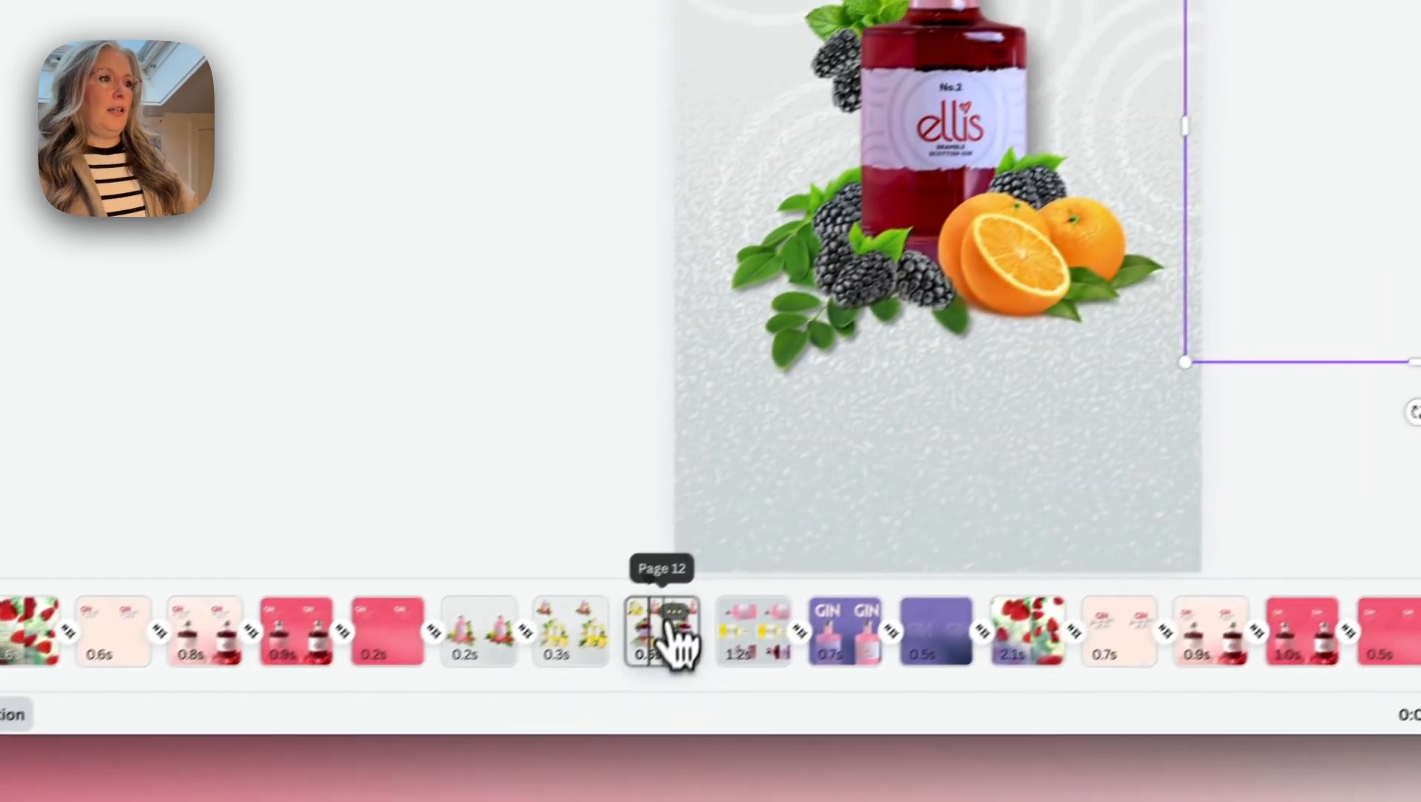
- Duplicate the bramble page and shrink the copy's bramble bottle group into the top row beside the lemon and pink bottles
{"action": "right_click", "coordinate": [419, 784]}
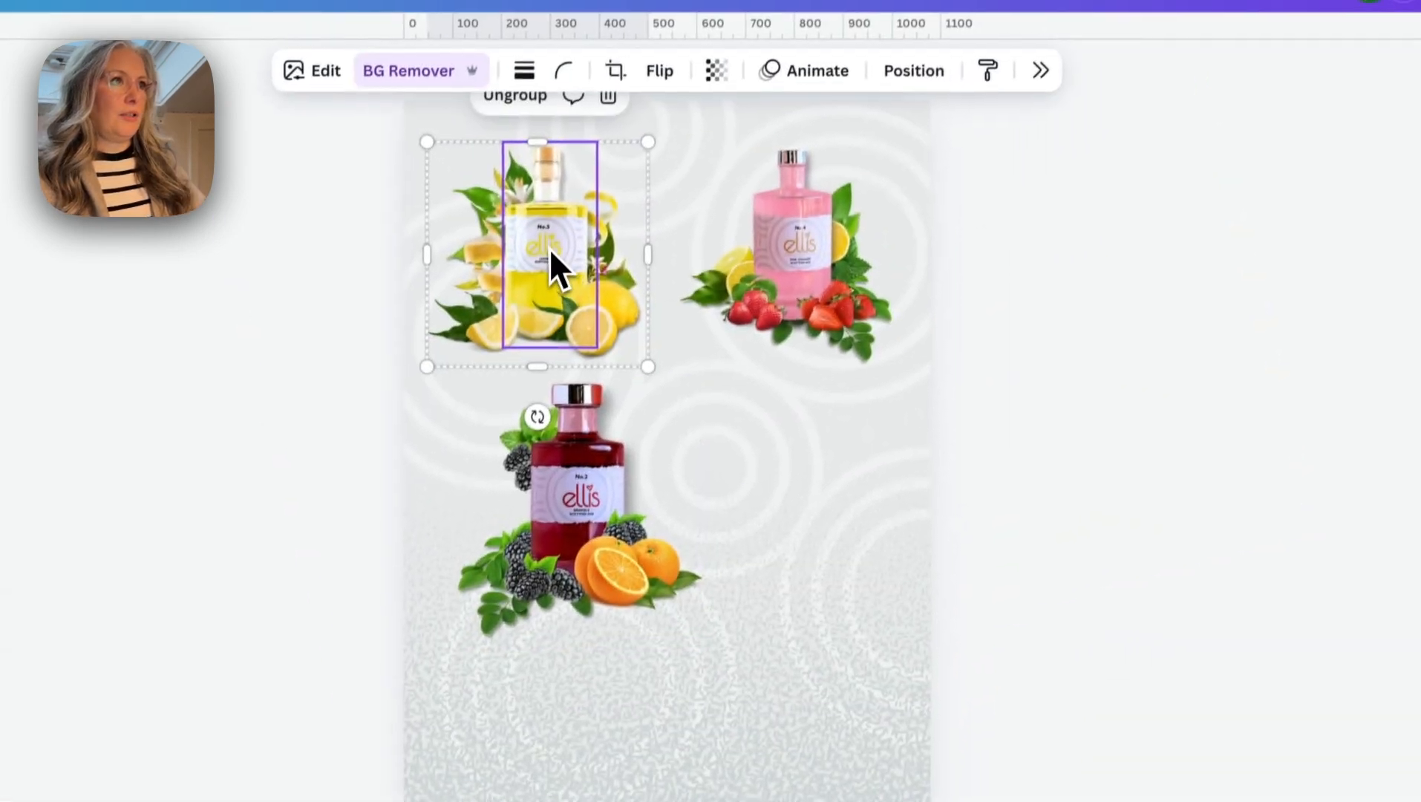
{"action": "left_click_drag", "start_coordinate": [556, 270], "coordinate": [699, 273]}
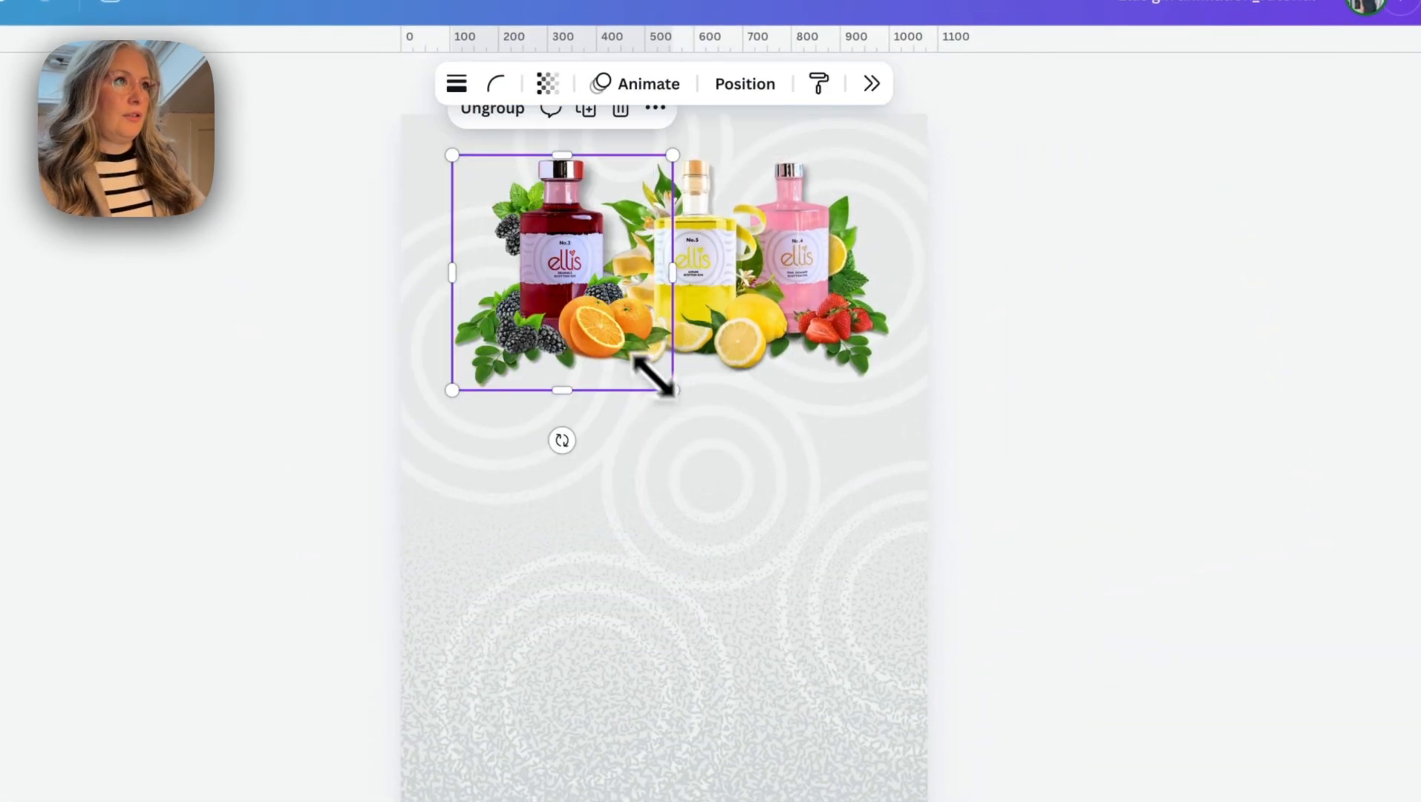
{"action": "left_click_drag", "start_coordinate": [651, 374], "coordinate": [533, 258]}
- Even out the spacing of the three small bottles and bring the clear zesty bottle group into the page's centre
{"action": "left_click", "coordinate": [680, 272]}
{"action": "left_click", "coordinate": [531, 258], "text": "shift"}
{"action": "left_click_drag", "start_coordinate": [673, 262], "coordinate": [668, 261]}
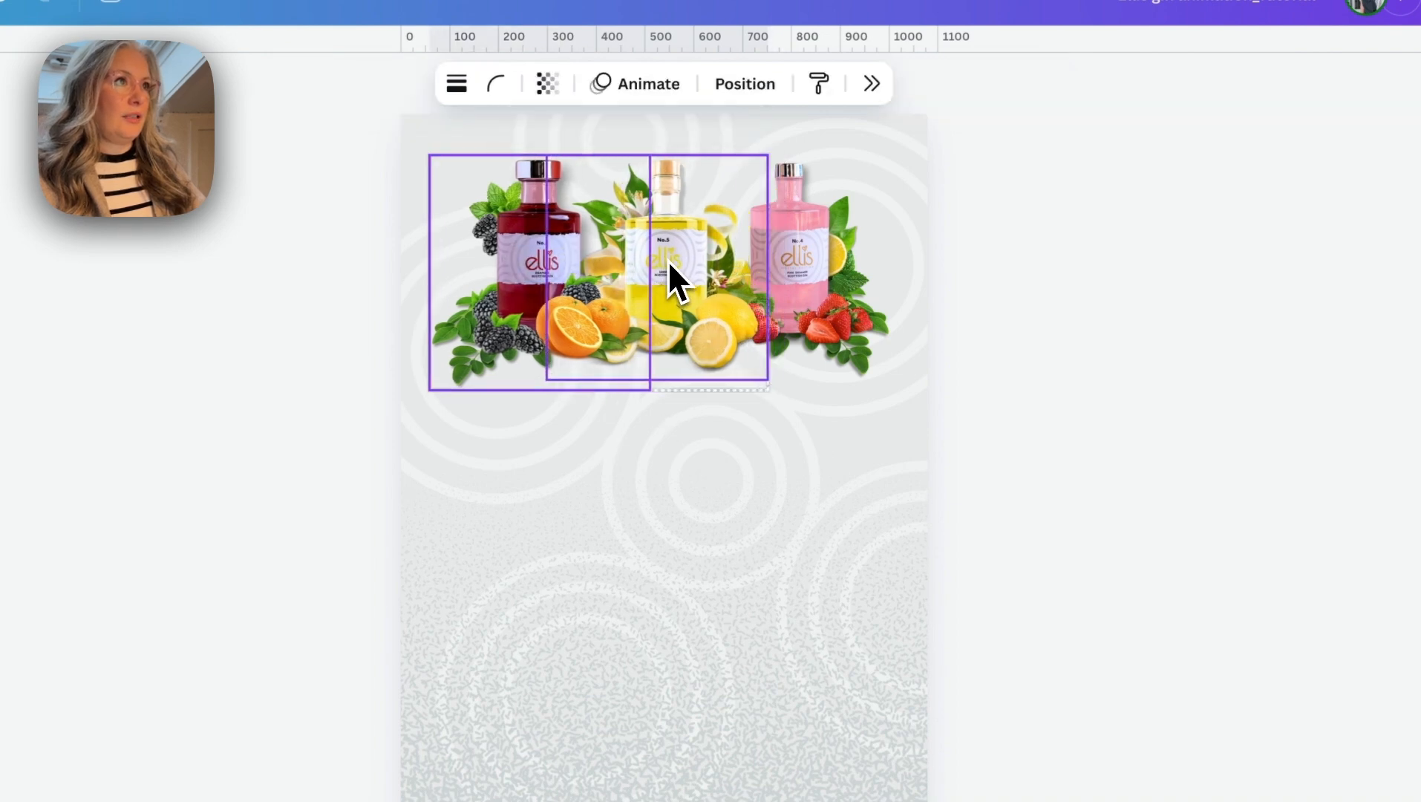
{"action": "left_click", "coordinate": [784, 442]}
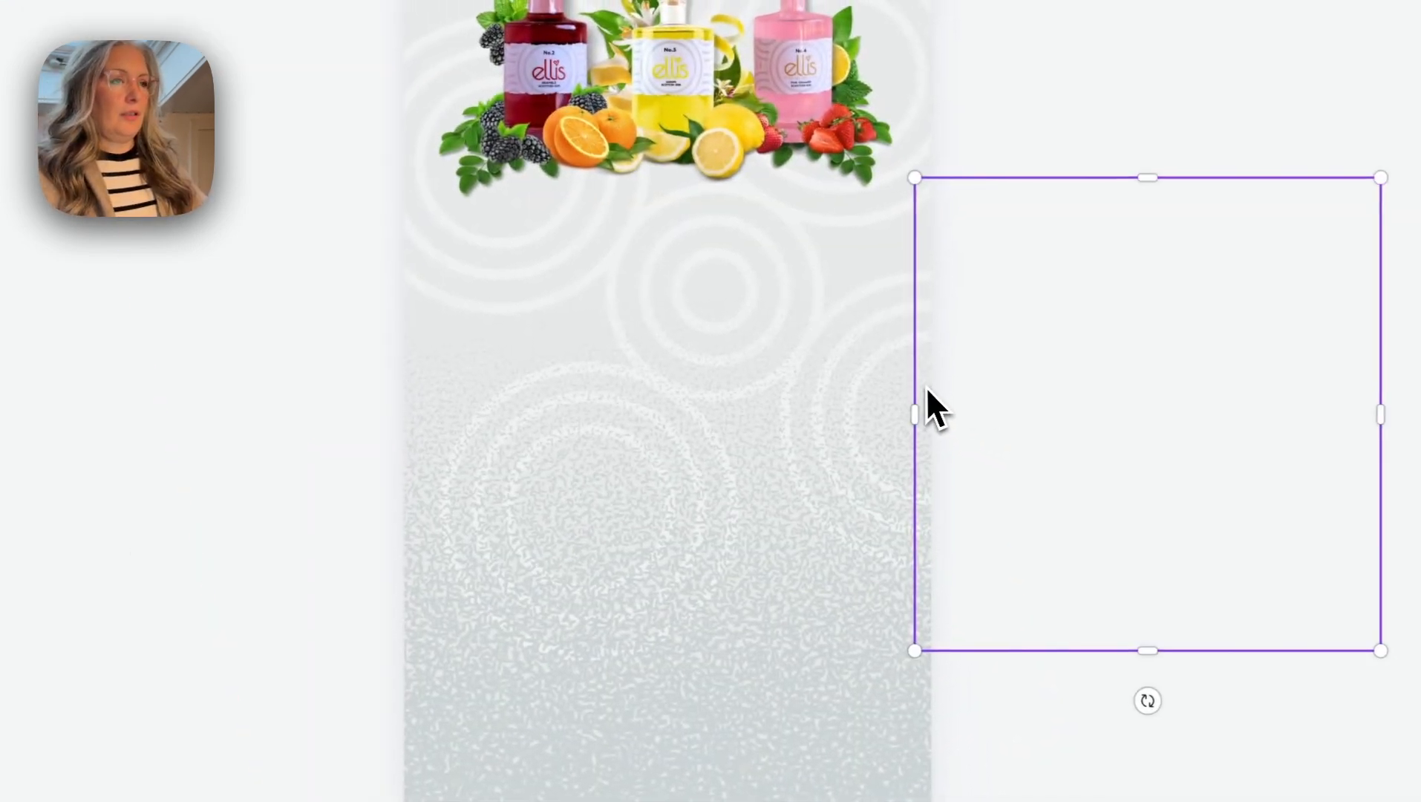
{"action": "left_click_drag", "start_coordinate": [926, 386], "coordinate": [463, 374]}
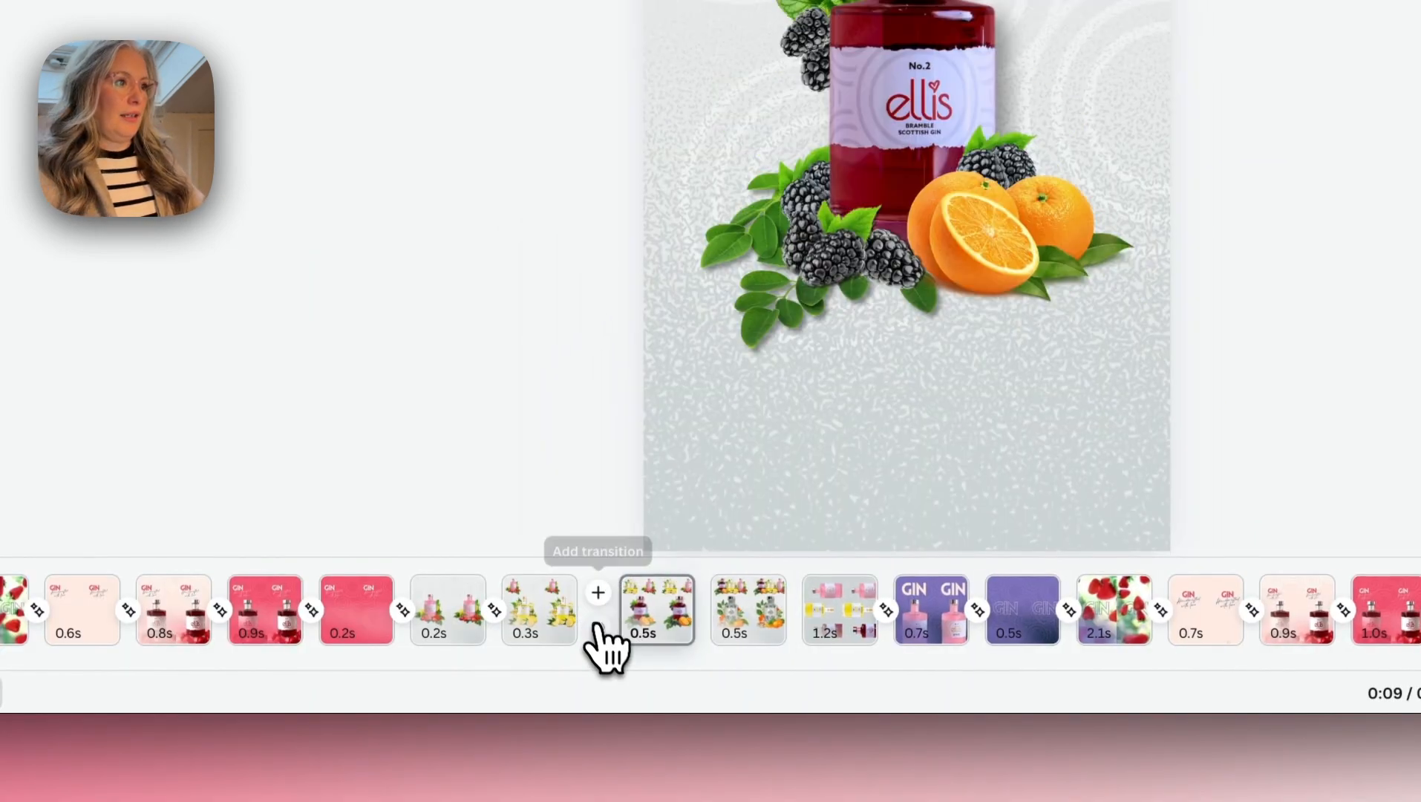
- Add Match & Move transitions between the lemon, bramble and zesty bottle pages and preview the sequence
{"action": "left_click", "coordinate": [598, 592]}
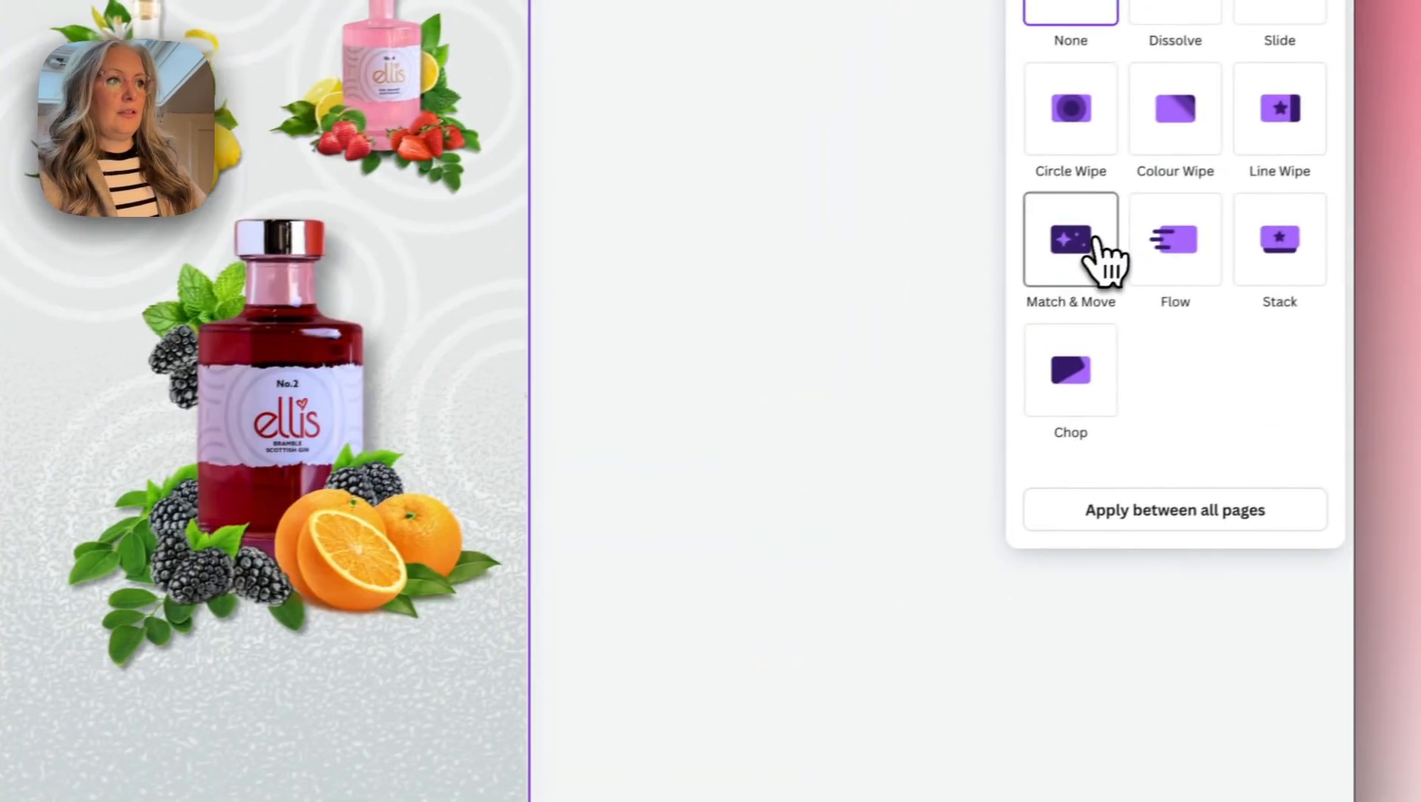
{"action": "left_click", "coordinate": [1096, 241]}
{"action": "left_click", "coordinate": [621, 563]}
{"action": "left_click_drag", "start_coordinate": [622, 562], "coordinate": [810, 566]}
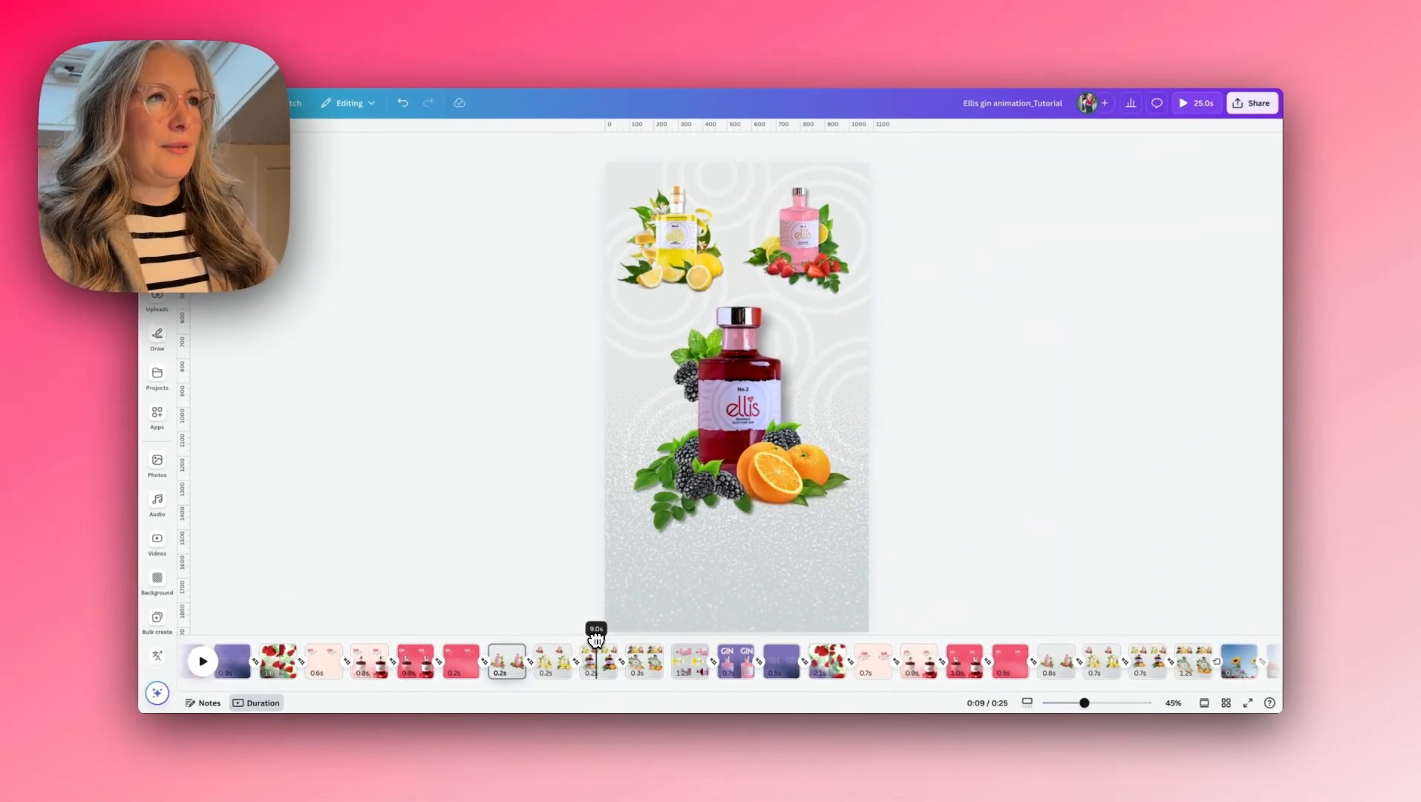
{"action": "left_click_drag", "start_coordinate": [597, 638], "coordinate": [637, 635]}
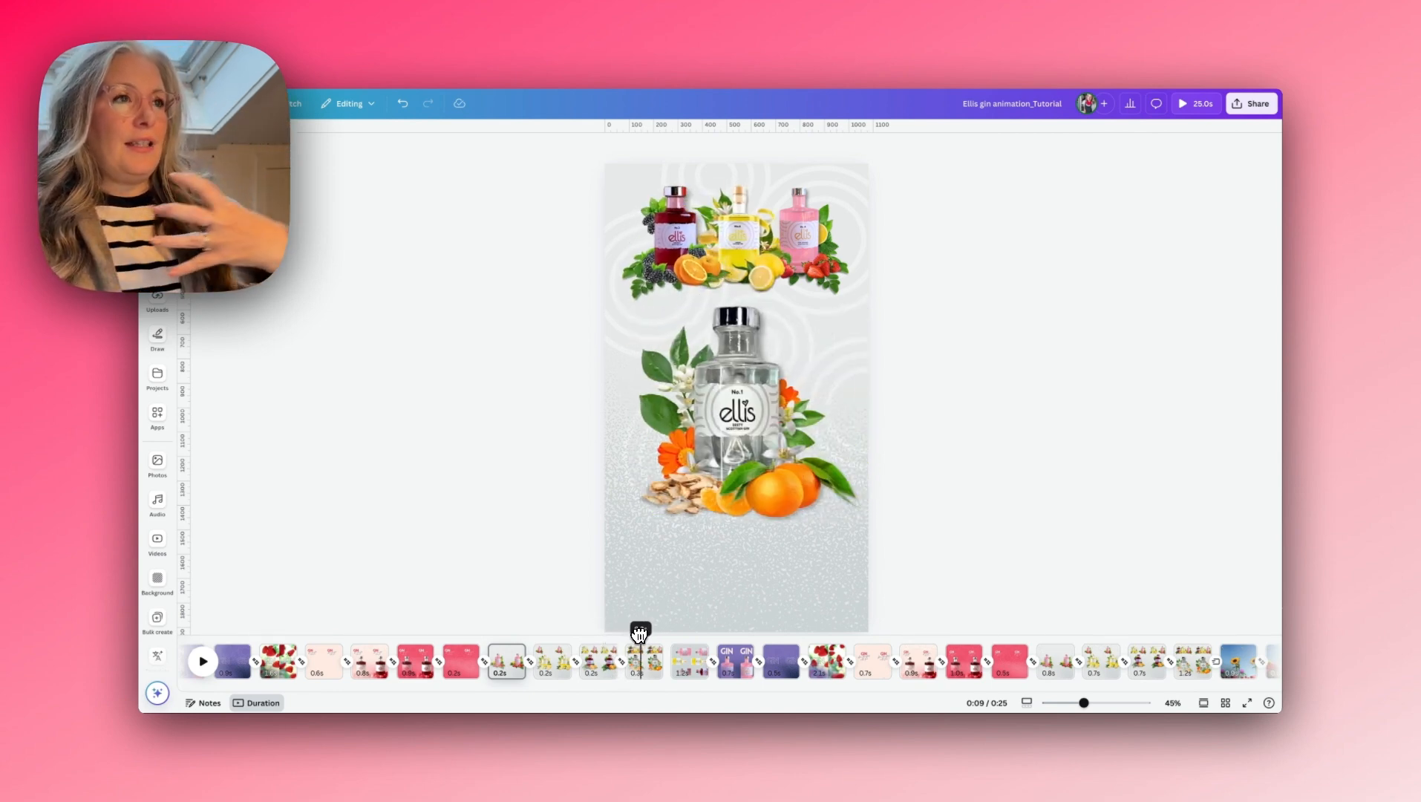
- Lengthen the four bottle-group pages to 0.8 seconds each
{"action": "mouse_move", "coordinate": [638, 635]}
{"action": "left_mouse_down"}
{"action": "mouse_move", "coordinate": [555, 637]}
{"action": "mouse_move", "coordinate": [649, 638]}
{"action": "left_mouse_up"}
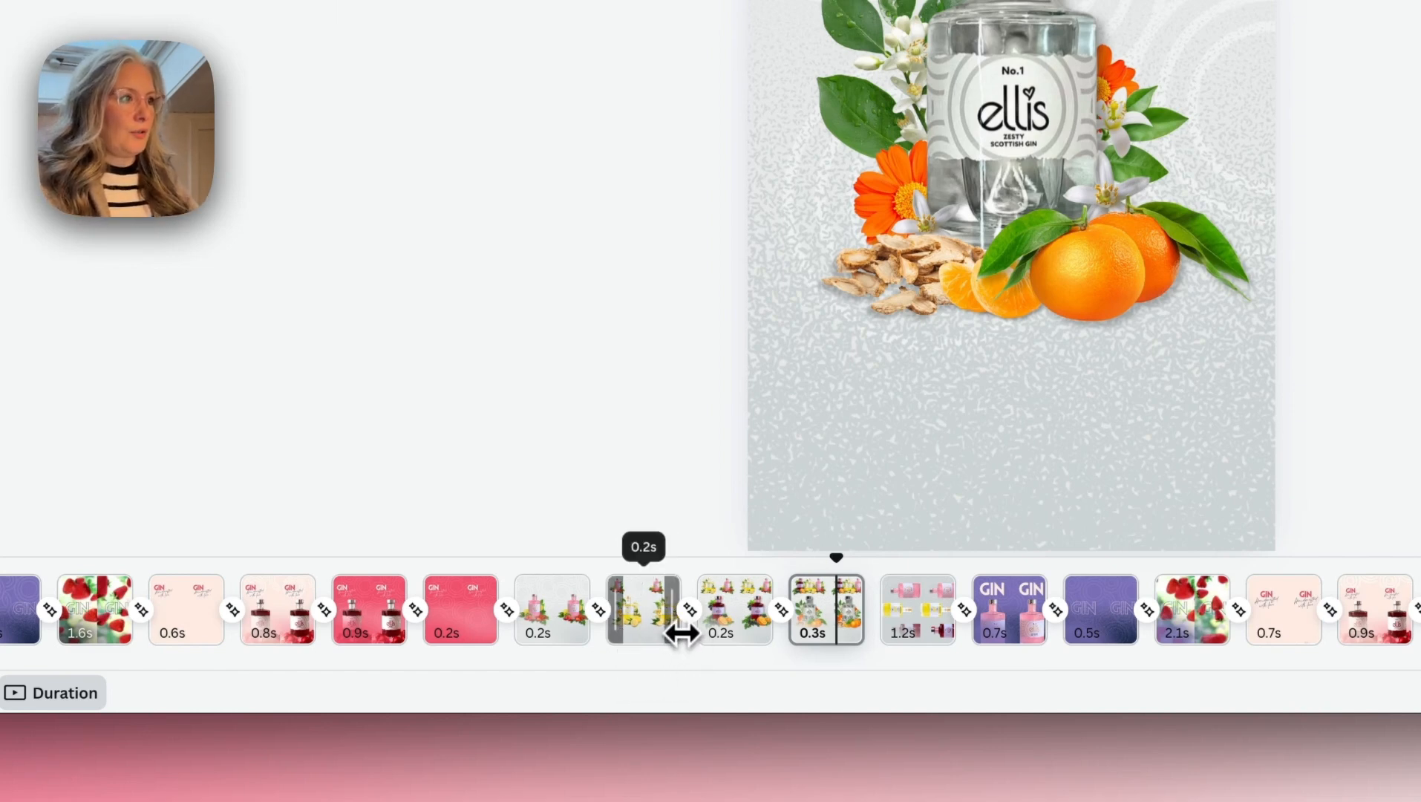
{"action": "left_click_drag", "start_coordinate": [680, 633], "coordinate": [787, 630]}
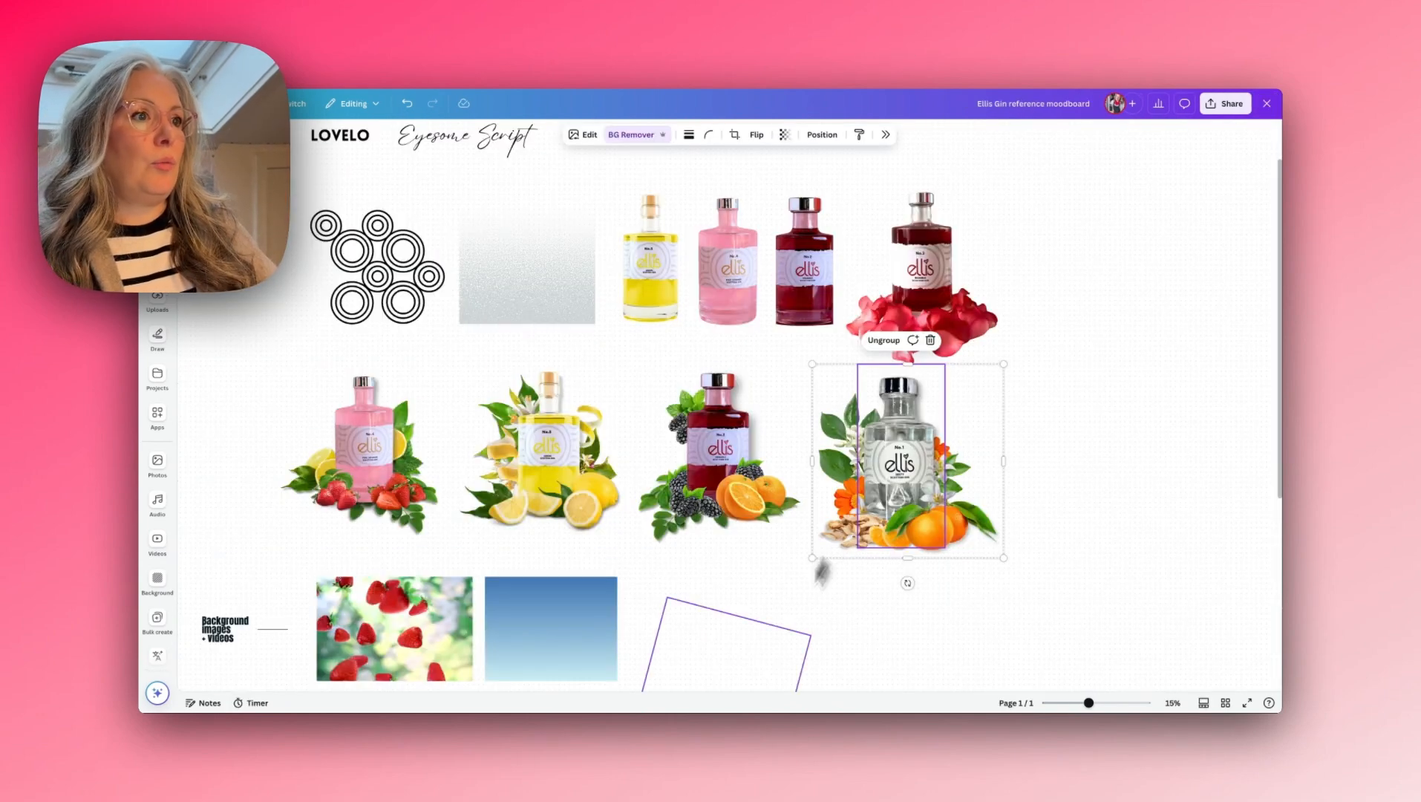
- Find the blue-sky flower scene on the Ellis Gin reference moodboard and copy all of its elements
{"action": "left_click", "coordinate": [761, 675]}
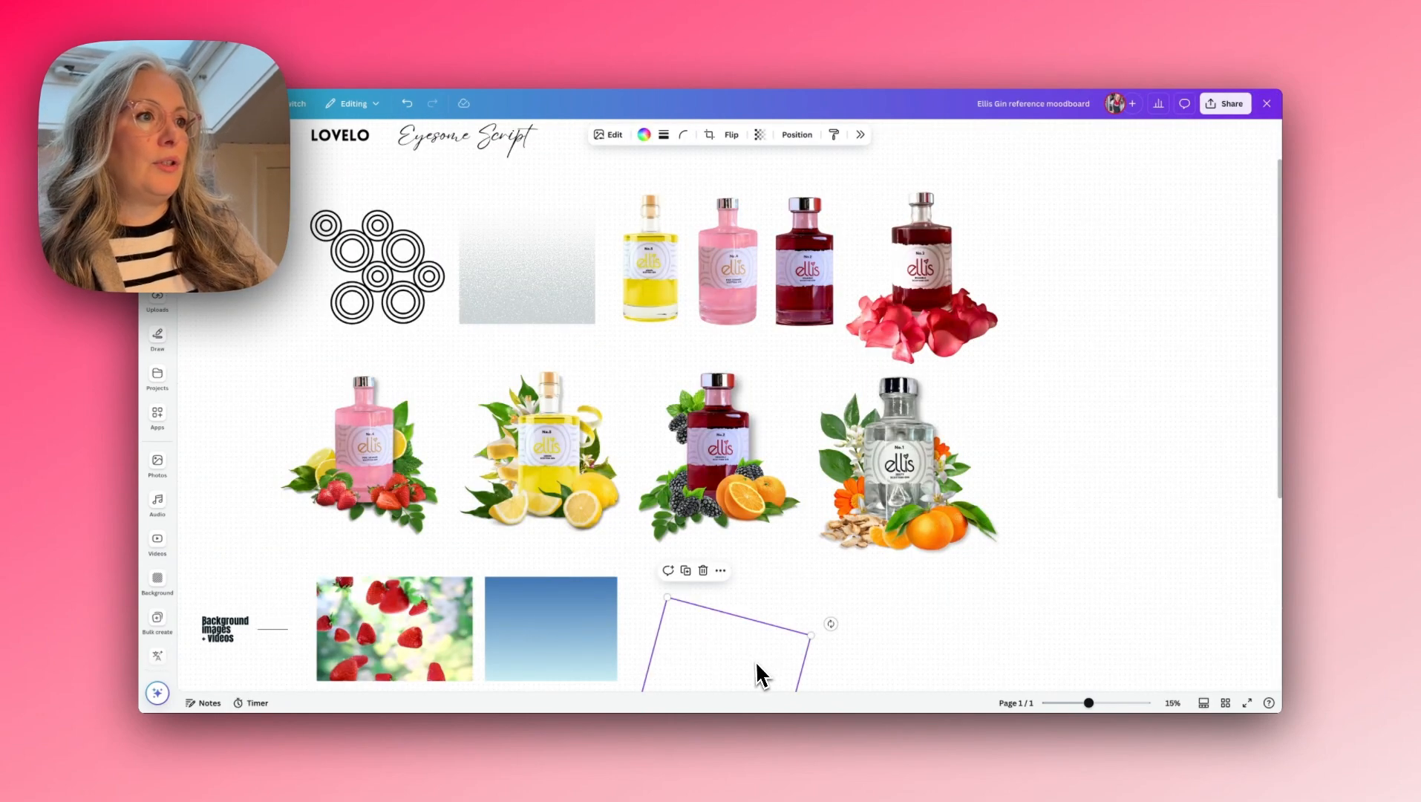
{"action": "scroll", "coordinate": [761, 674], "scroll_direction": "down", "scroll_amount": 10}
{"action": "left_click_drag", "start_coordinate": [1088, 703], "coordinate": [1101, 707]}
{"action": "scroll", "coordinate": [969, 573], "scroll_direction": "right", "scroll_amount": 3}
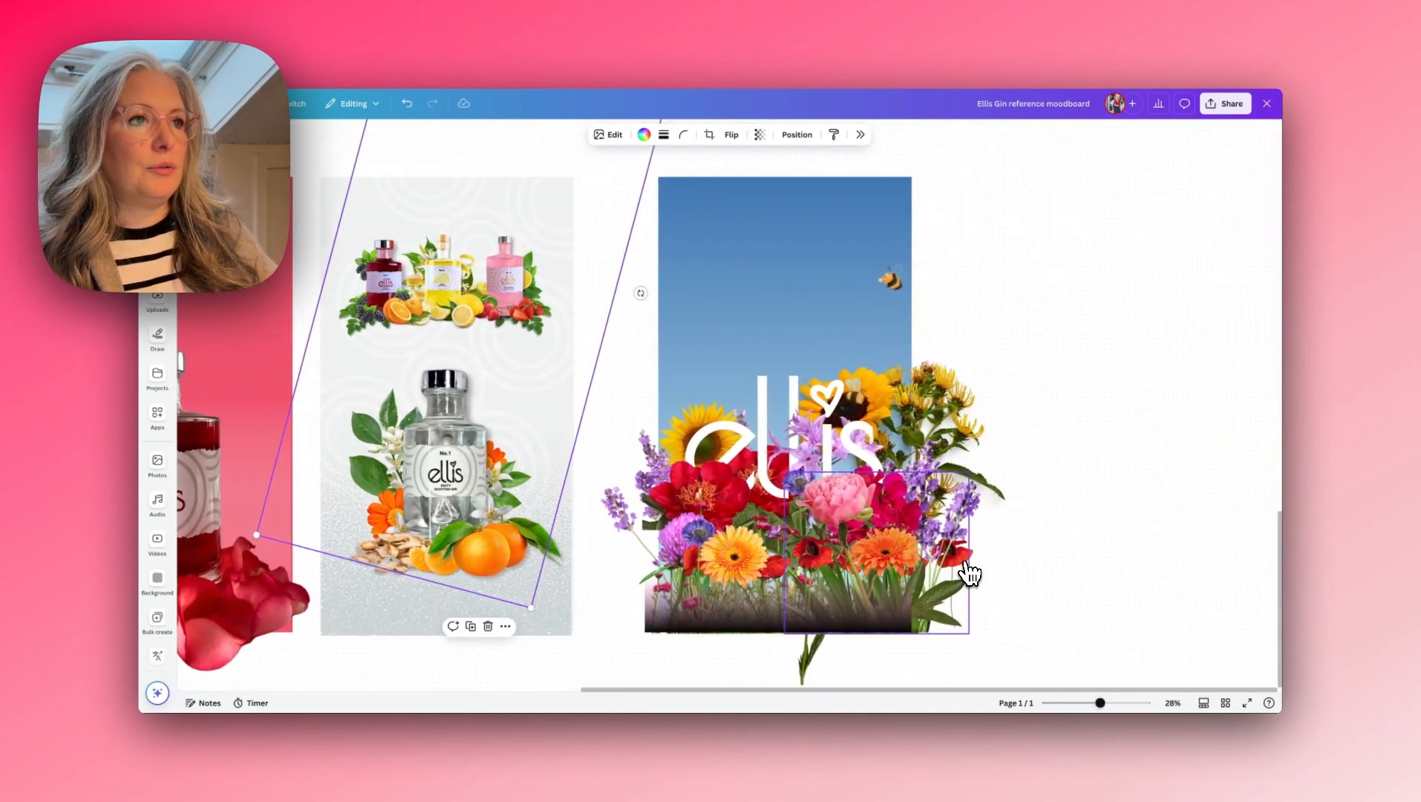
{"action": "left_click", "coordinate": [1017, 387]}
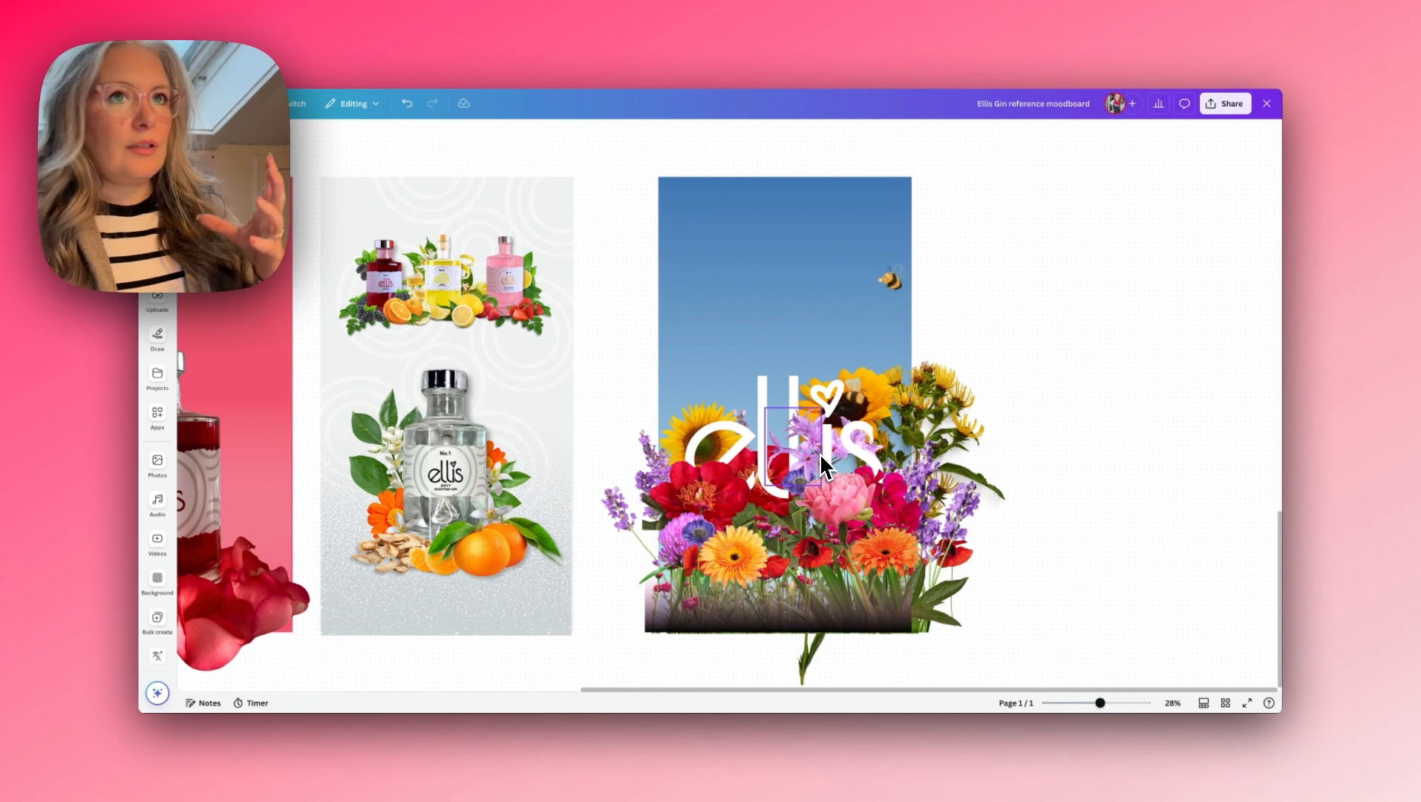
{"action": "left_click_drag", "start_coordinate": [1106, 711], "coordinate": [1113, 715]}
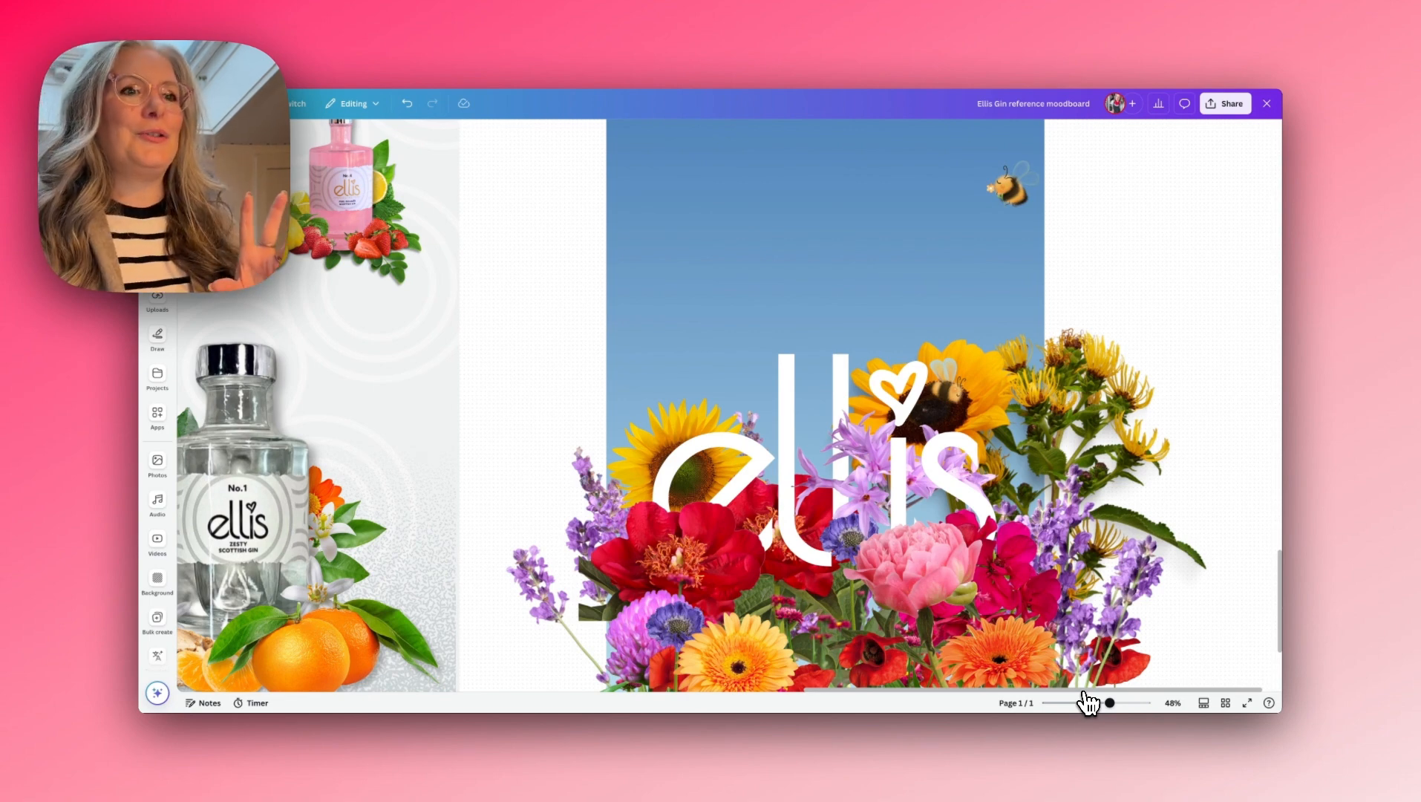
{"action": "left_click_drag", "start_coordinate": [1124, 711], "coordinate": [1099, 712]}
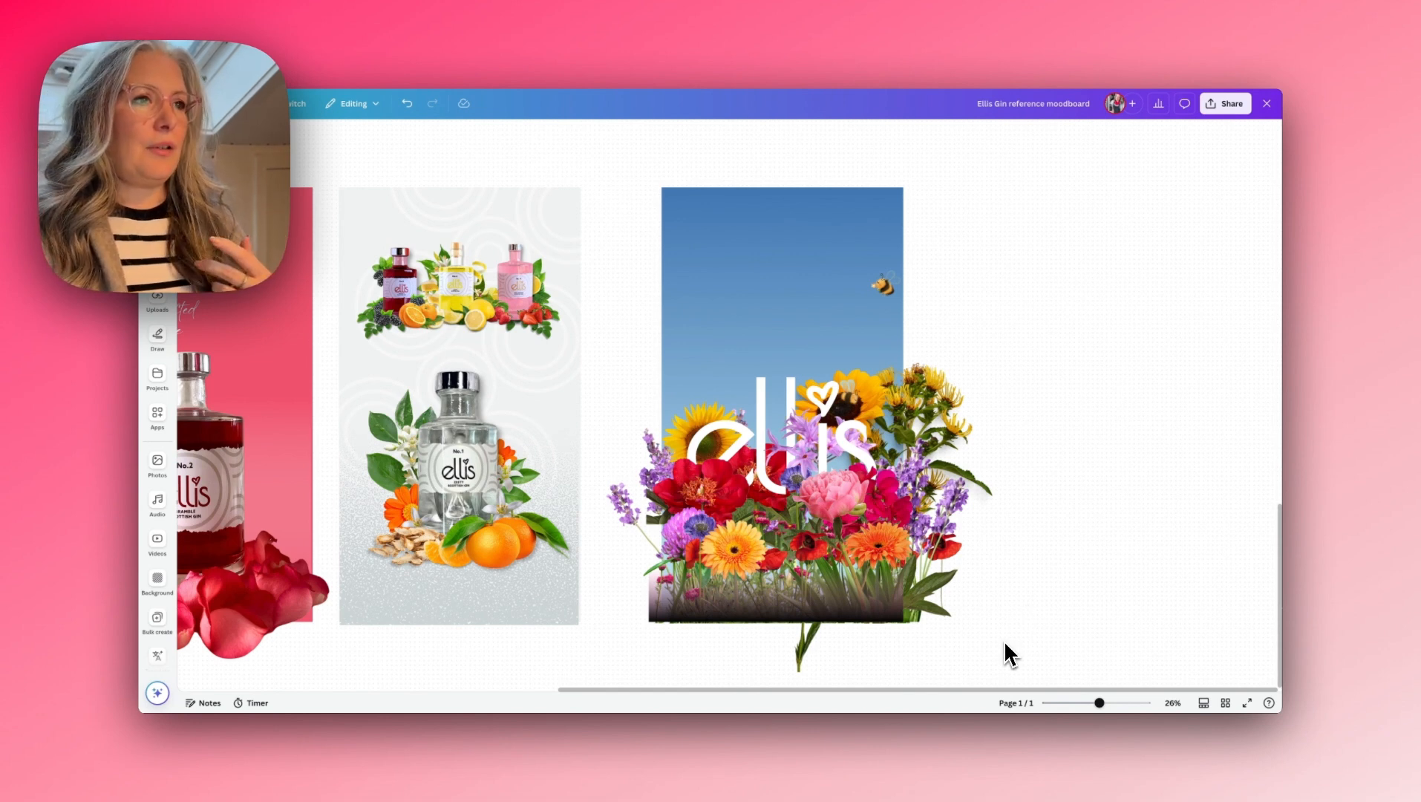
{"action": "left_click_drag", "start_coordinate": [1004, 642], "coordinate": [639, 256]}
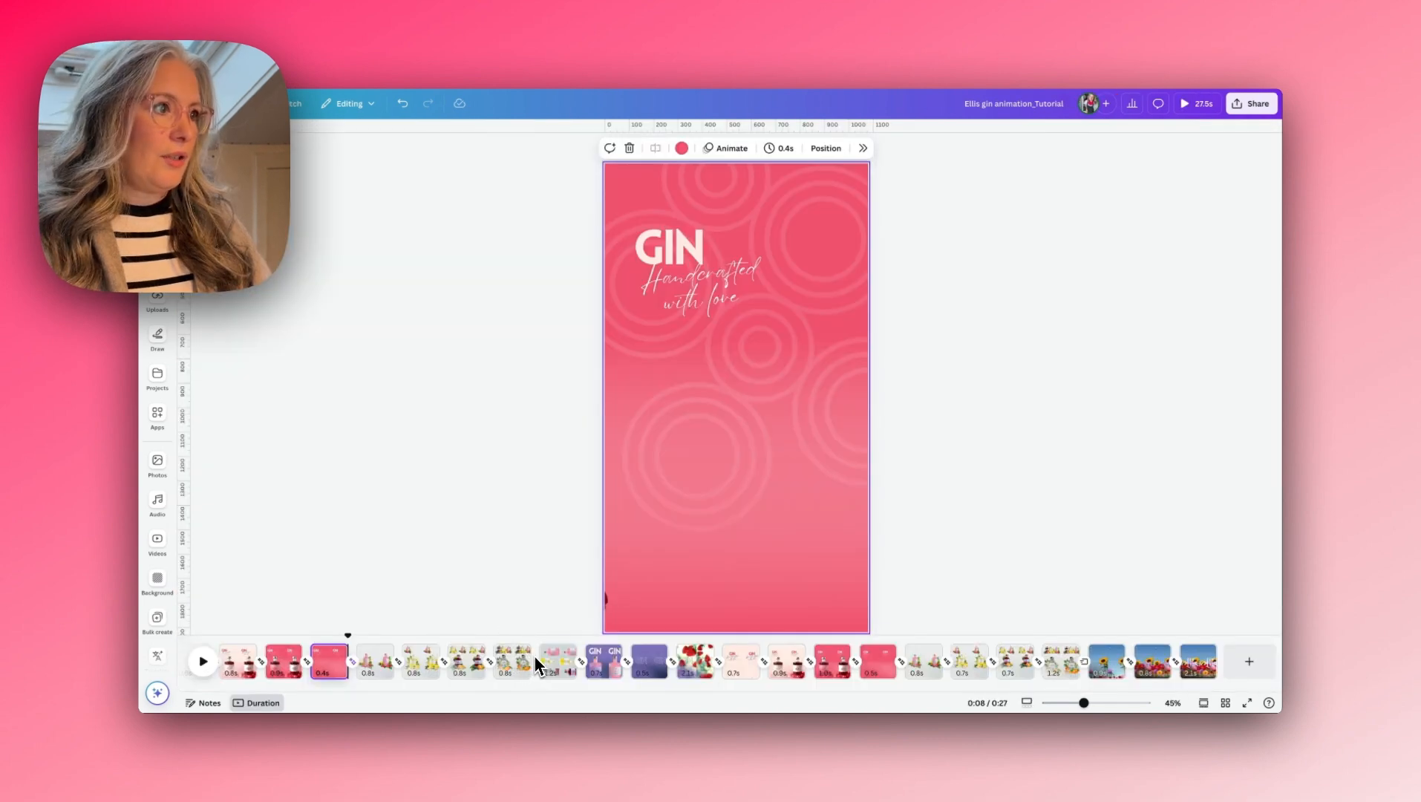
- Insert a blank page after the zesty bottle page, paste the flower scene, scale it to fill the page and set 1.5 seconds
{"action": "left_click", "coordinate": [543, 654]}
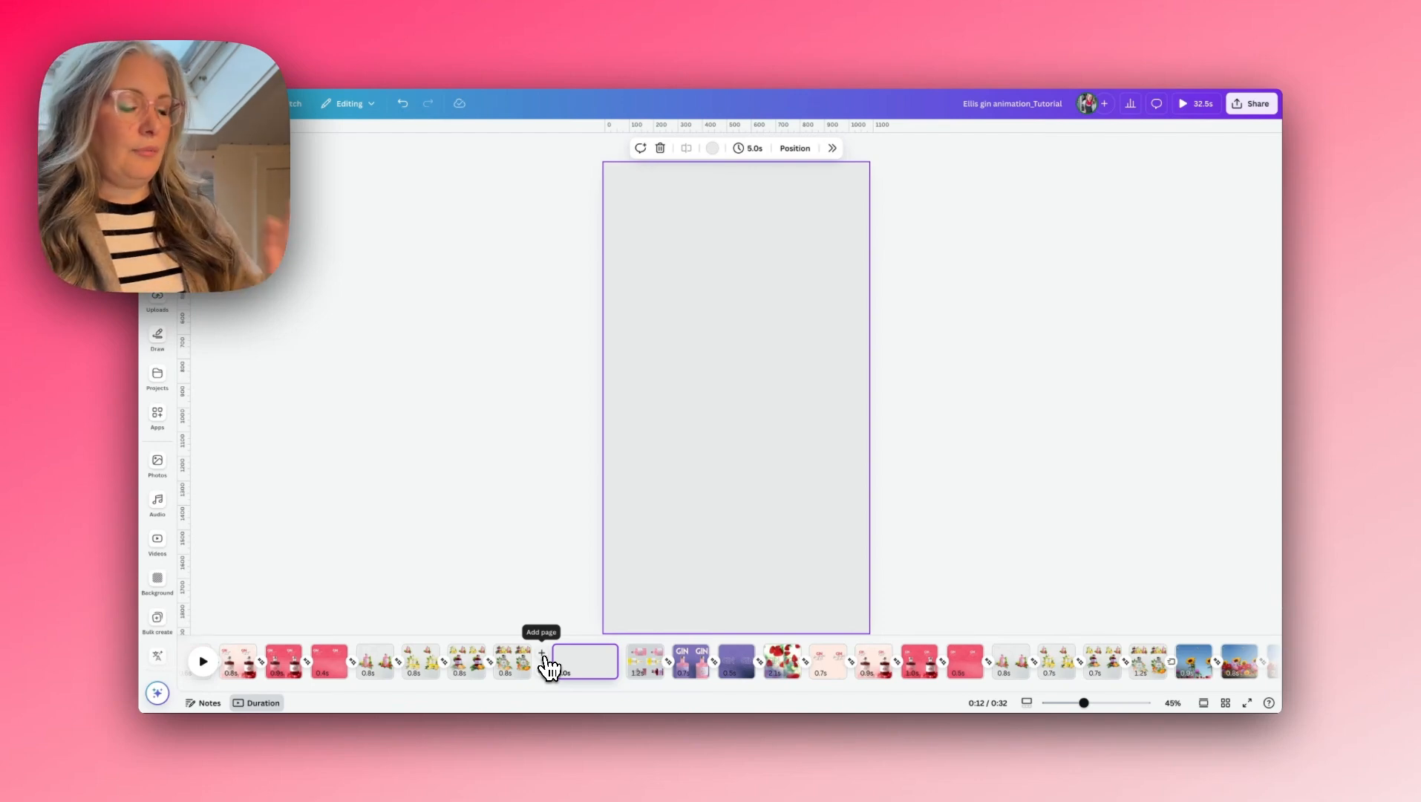
{"action": "key", "text": "super+v"}
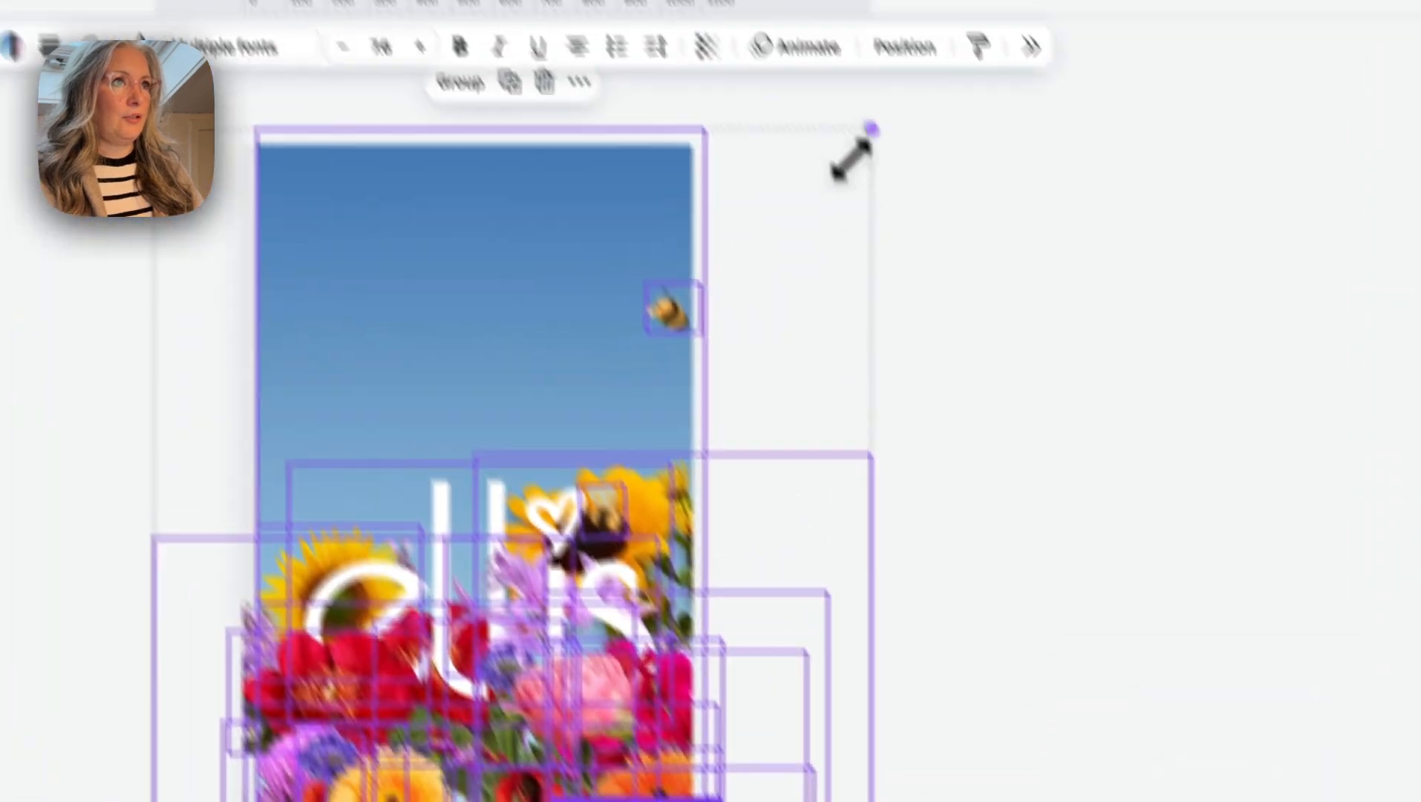
{"action": "left_click_drag", "start_coordinate": [850, 159], "coordinate": [919, 254]}
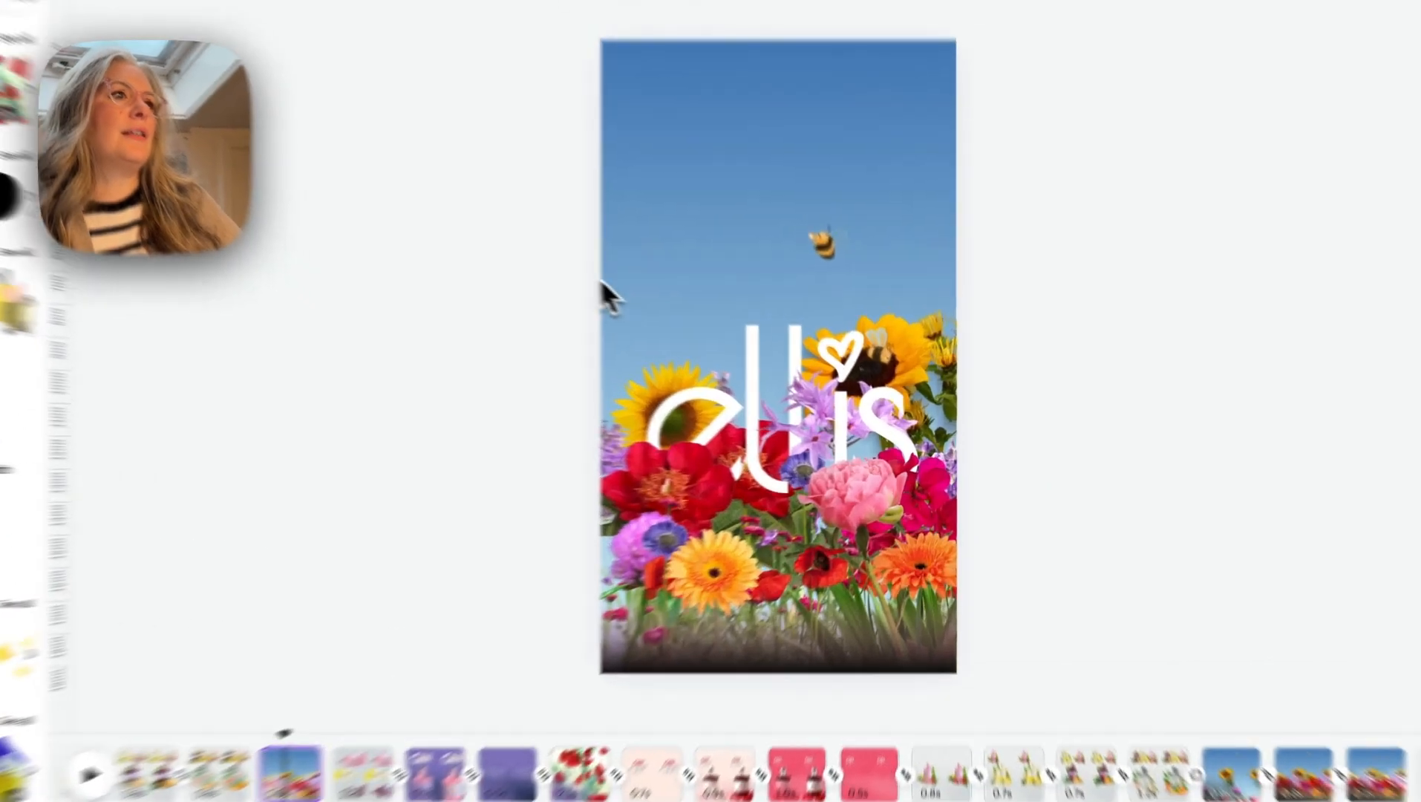
{"action": "left_click_drag", "start_coordinate": [699, 337], "coordinate": [992, 549]}
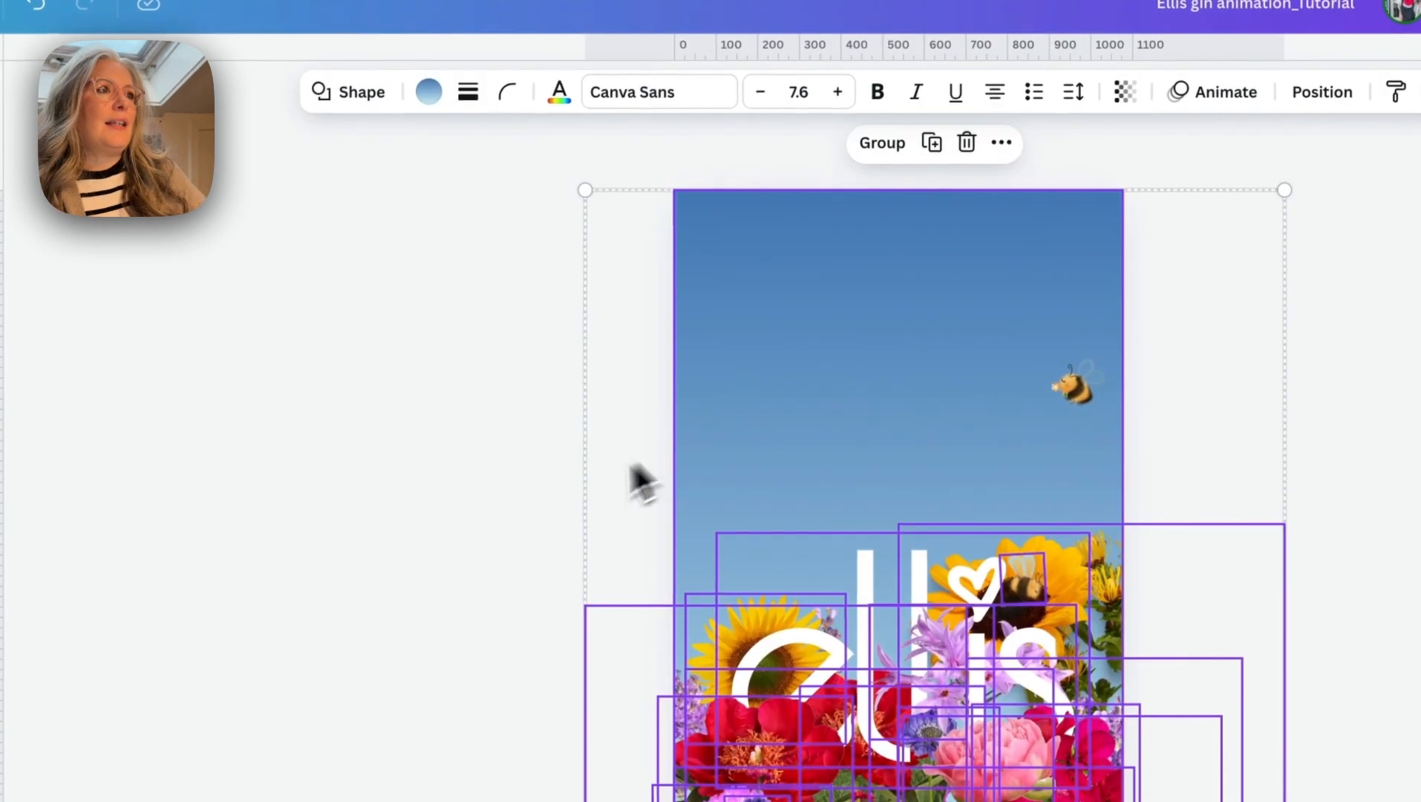
{"action": "left_click", "coordinate": [328, 177]}
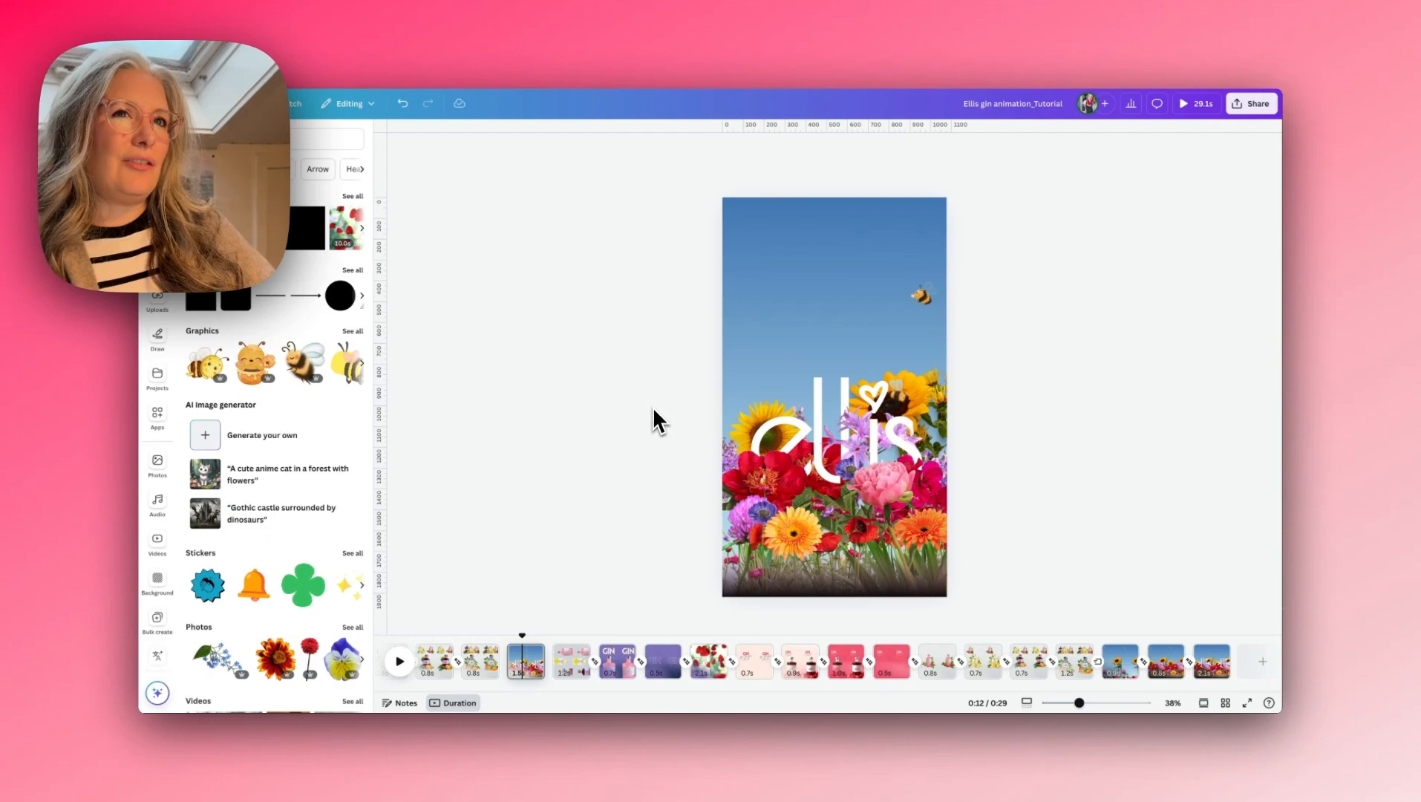
- Duplicate the flower page and lower the ellis logo on the first copy until it is hidden behind the flowers and page edge
{"action": "left_click", "coordinate": [531, 651]}
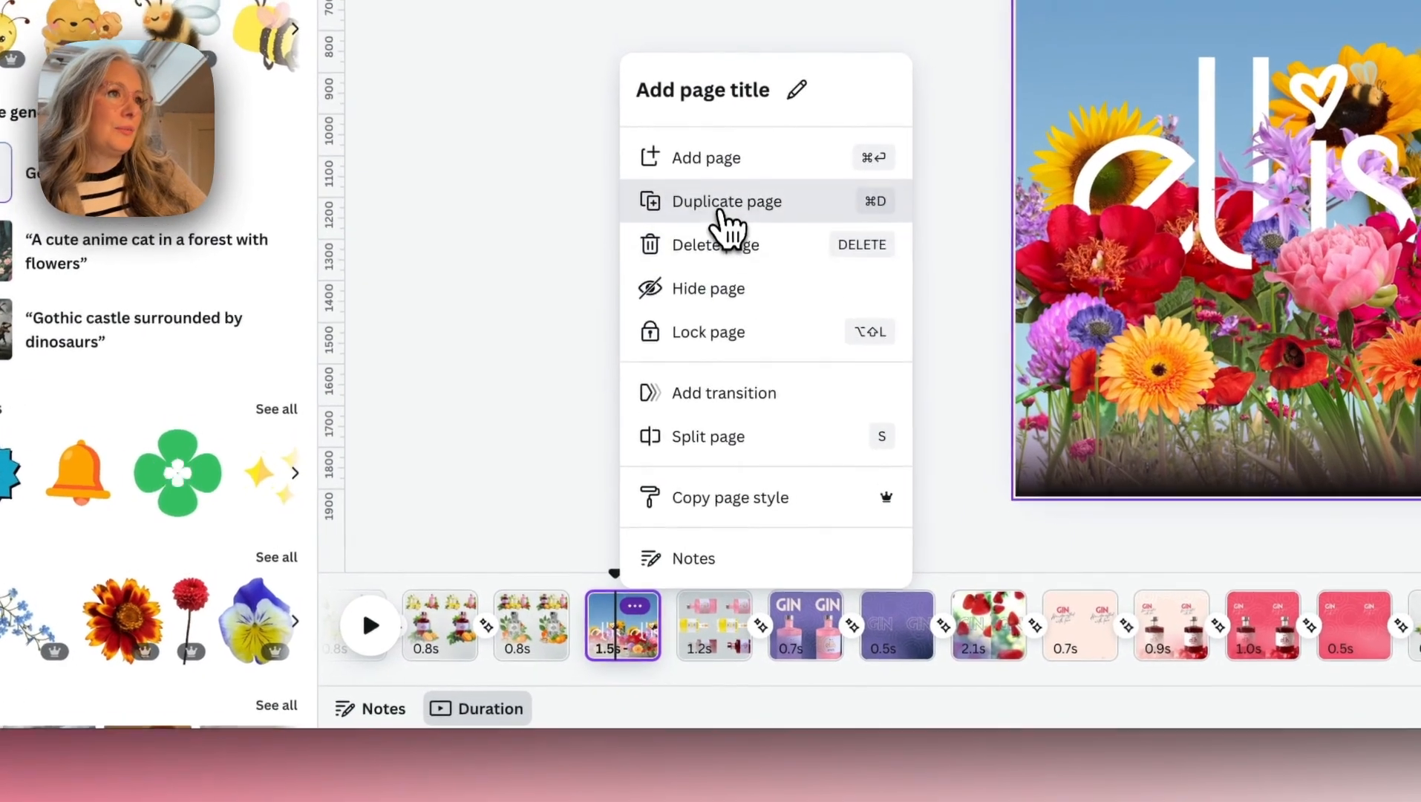
{"action": "left_click", "coordinate": [720, 191]}
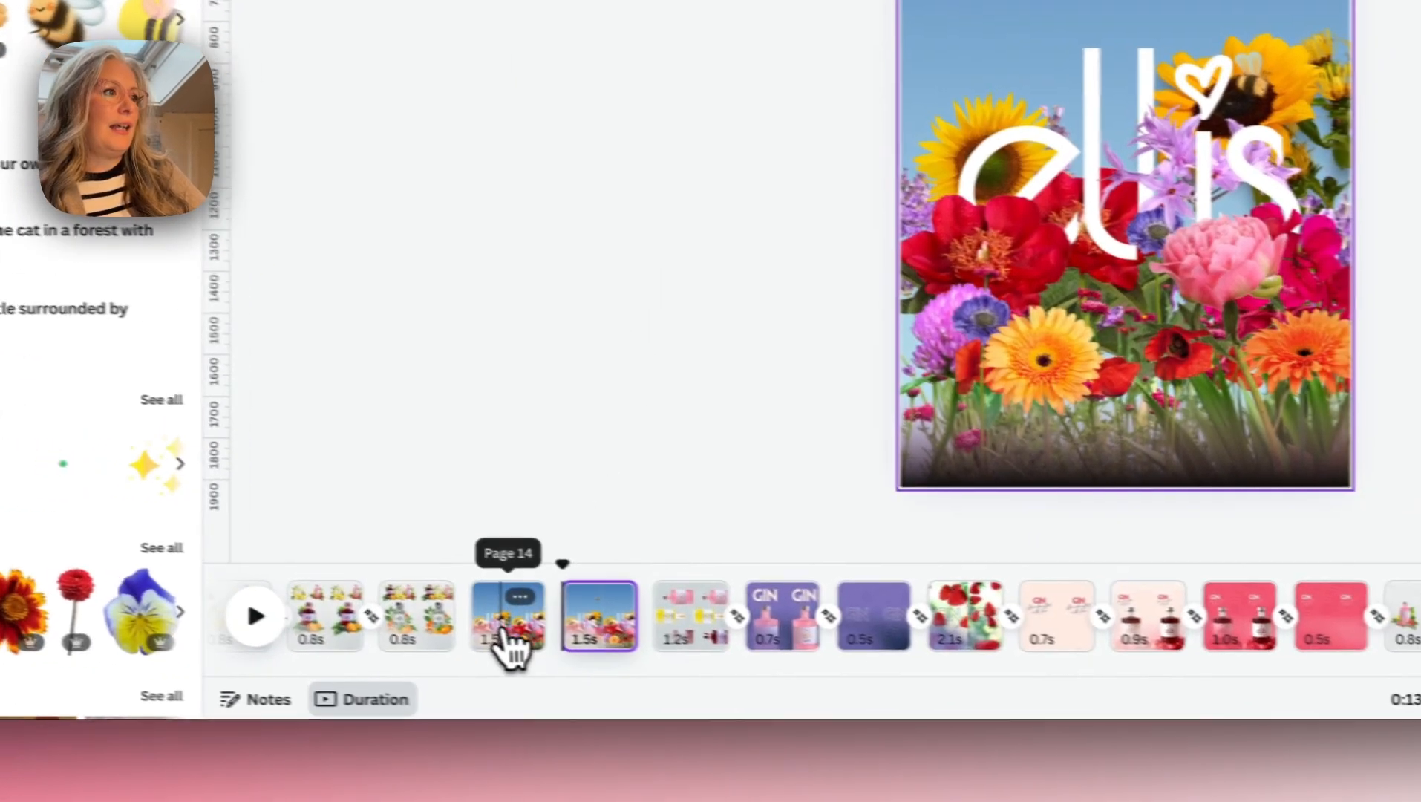
{"action": "left_click", "coordinate": [505, 637]}
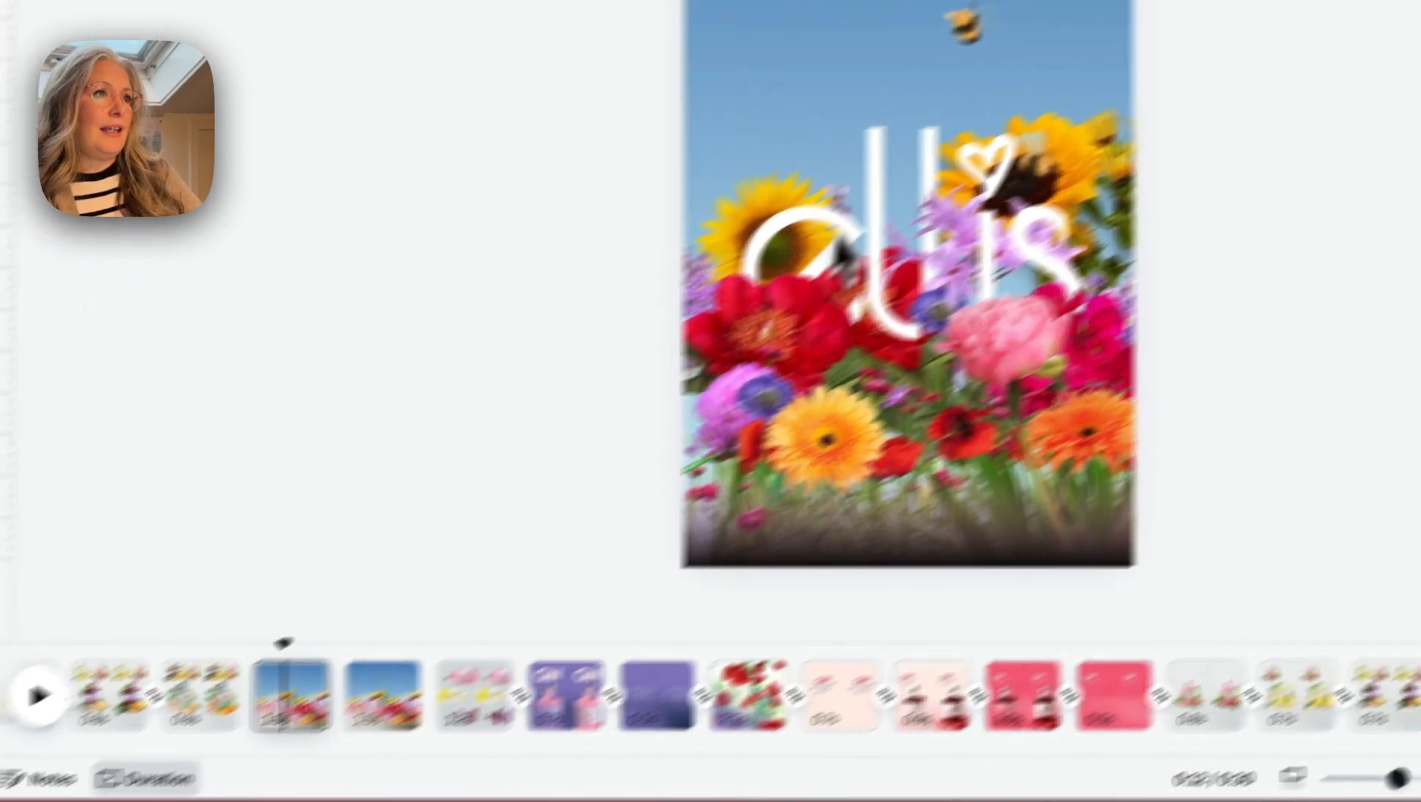
{"action": "left_click", "coordinate": [1058, 94]}
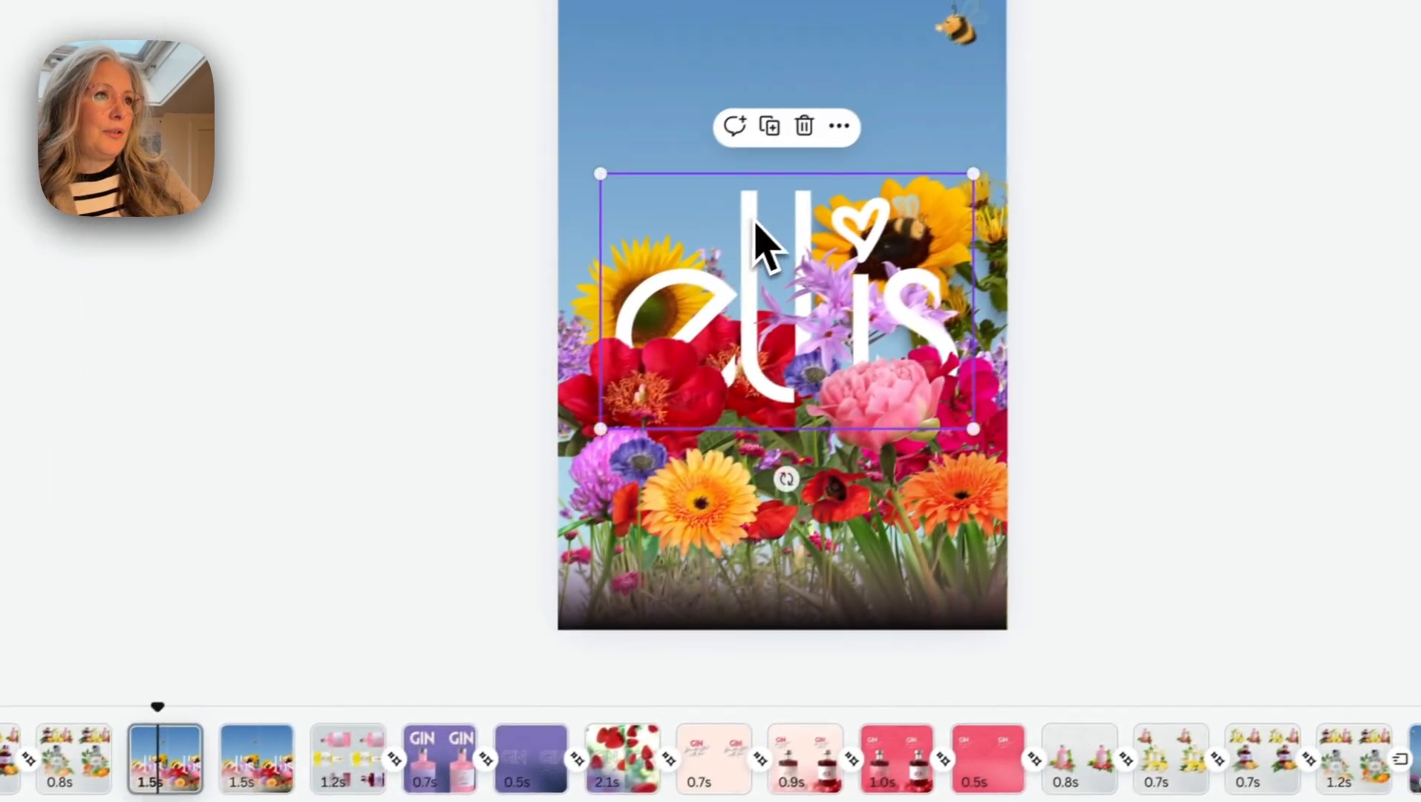
{"action": "left_click_drag", "start_coordinate": [1052, 83], "coordinate": [1053, 139]}
{"action": "left_click_drag", "start_coordinate": [741, 295], "coordinate": [753, 587]}
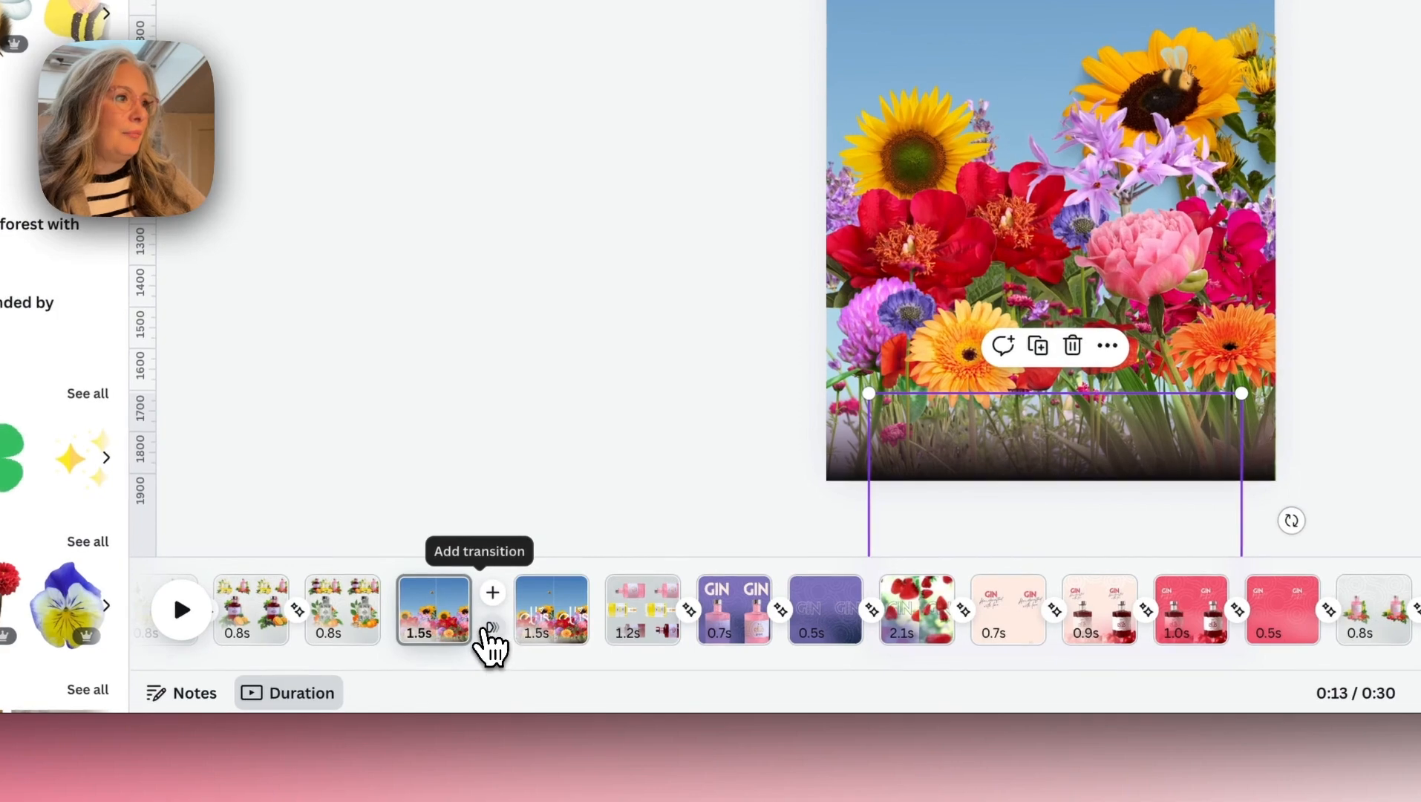
- Add a Match & Move transition between the two flower pages and shorten both pages to 1.2 seconds
{"action": "left_click", "coordinate": [490, 629]}
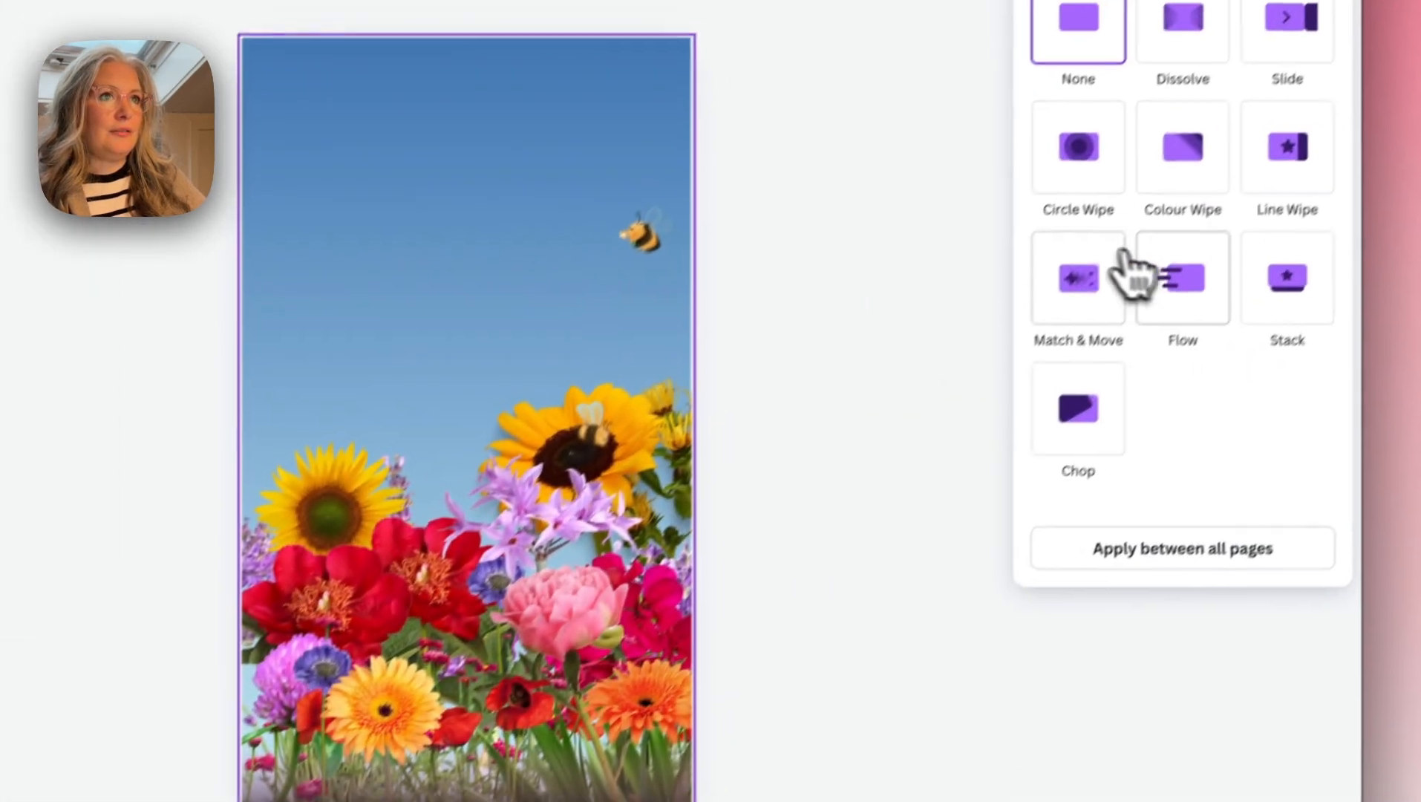
{"action": "left_click", "coordinate": [1345, 51]}
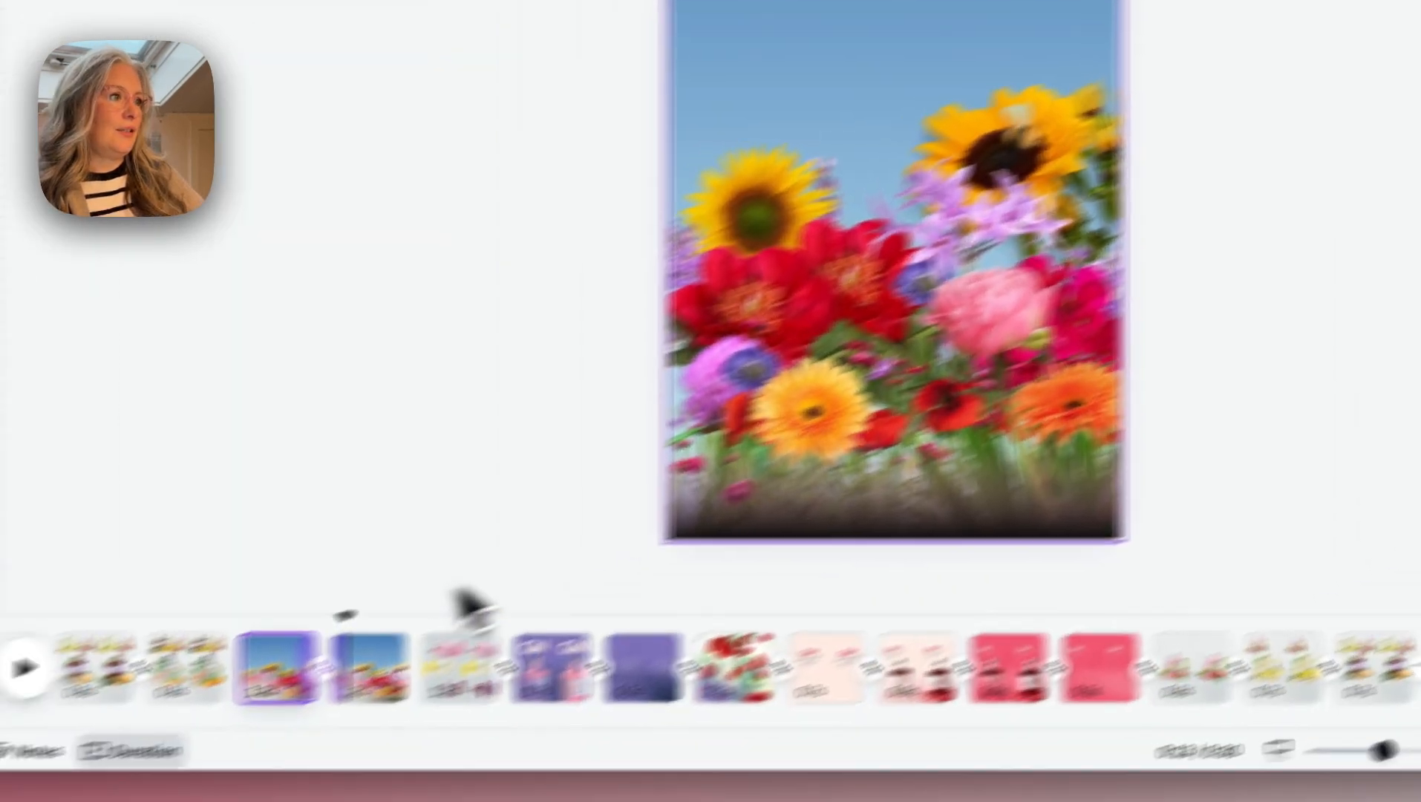
{"action": "left_click_drag", "start_coordinate": [176, 684], "coordinate": [96, 679]}
{"action": "left_click_drag", "start_coordinate": [497, 550], "coordinate": [609, 558]}
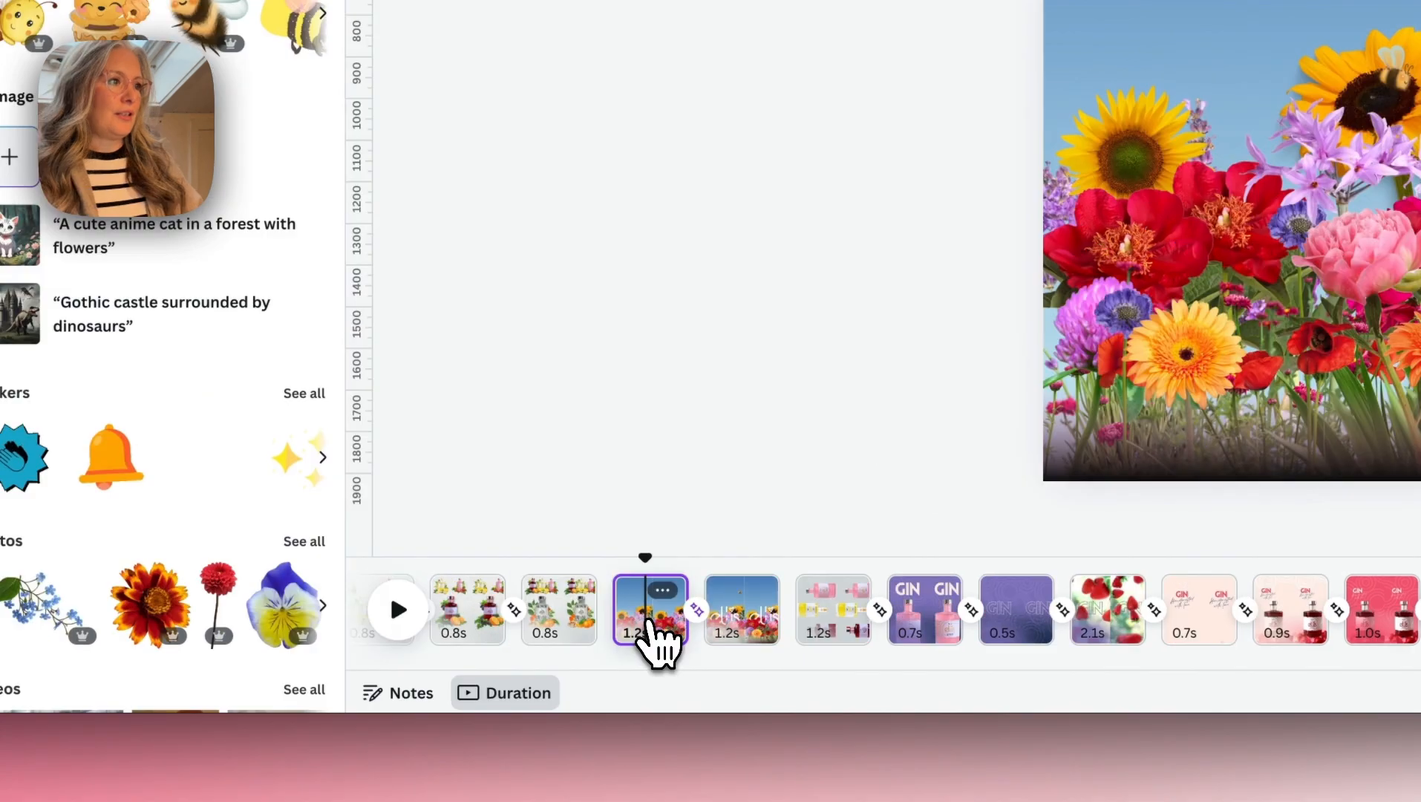
- Duplicate the flower page with the hidden logo and delete both bees from the first copy
{"action": "left_click", "coordinate": [521, 592]}
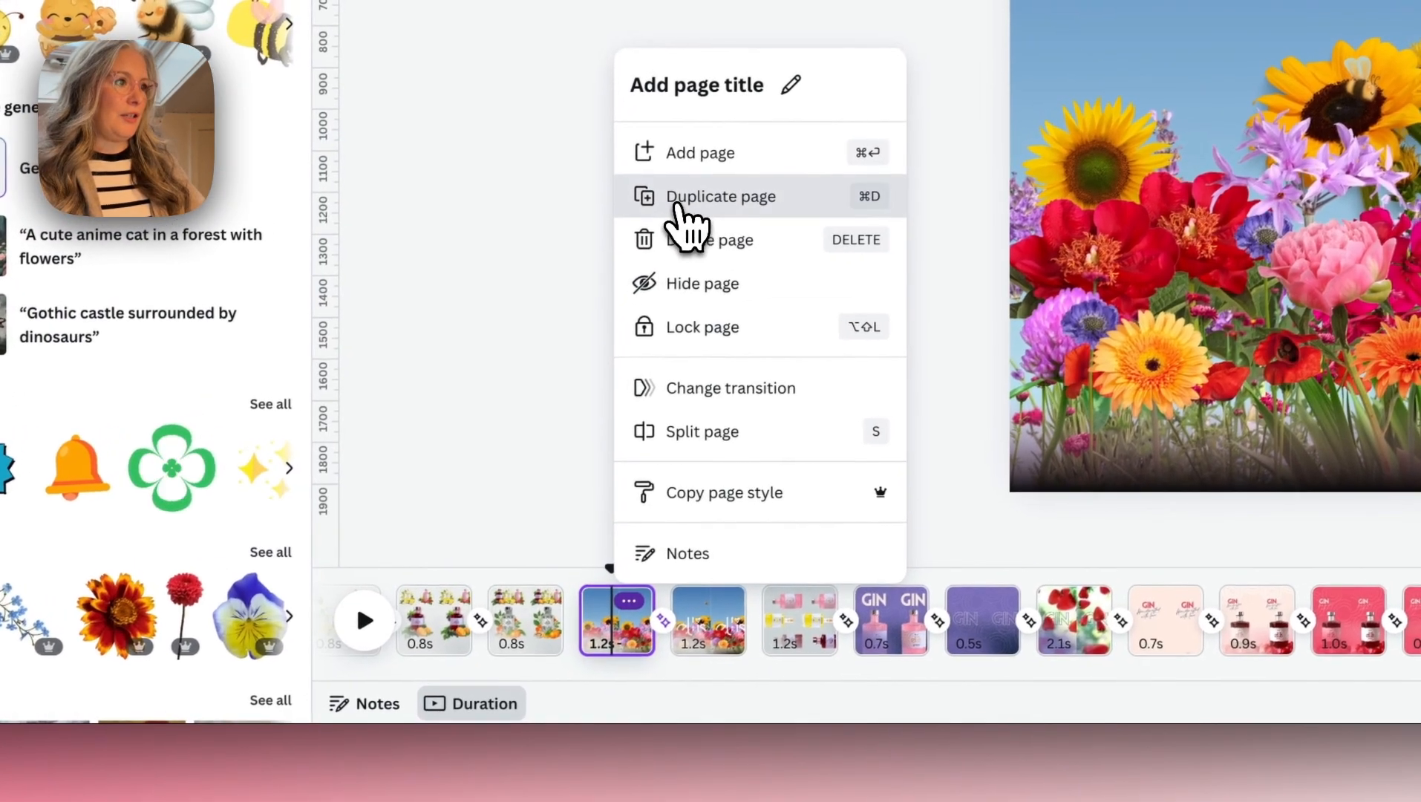
{"action": "left_click", "coordinate": [713, 185]}
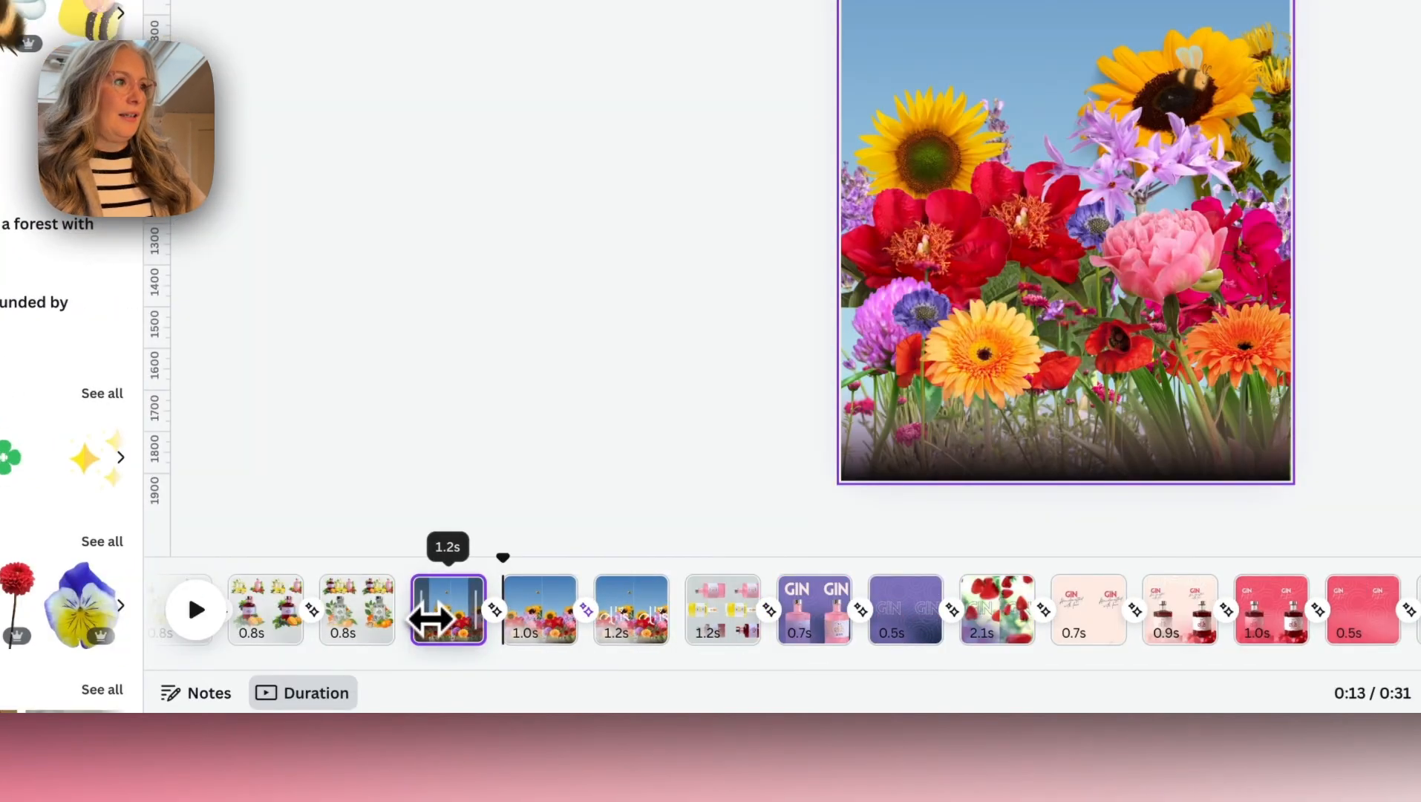
{"action": "left_click", "coordinate": [430, 616]}
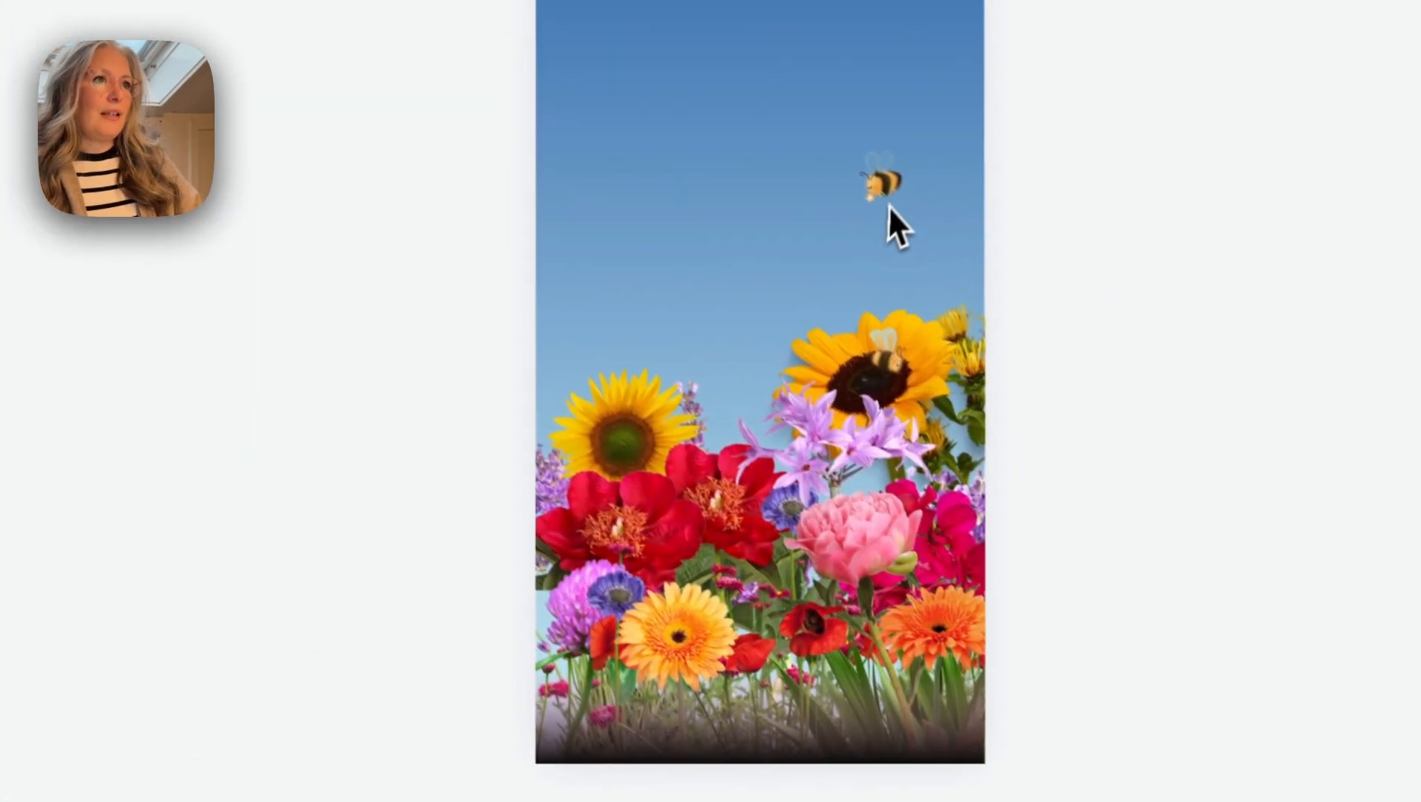
{"action": "left_click", "coordinate": [984, 64]}
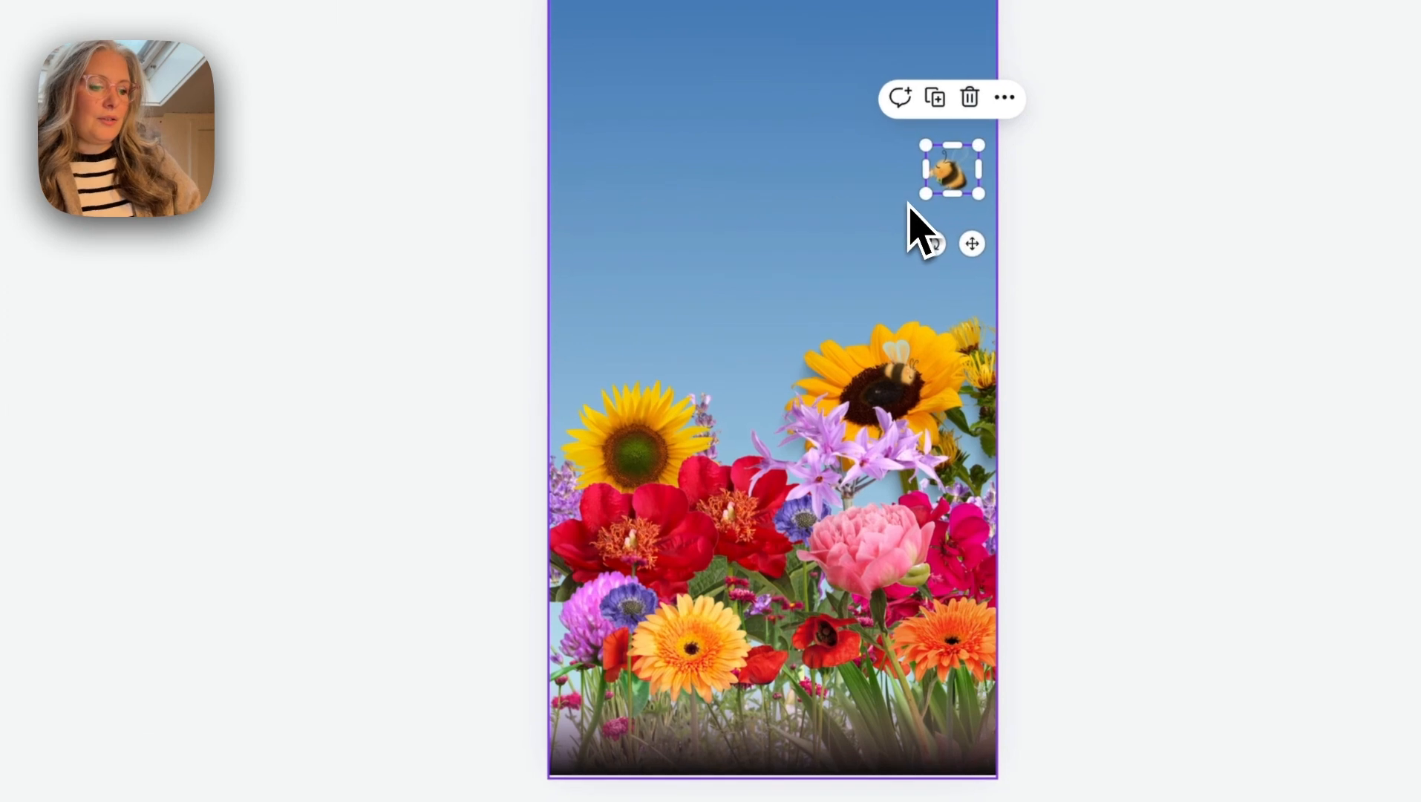
{"action": "key", "text": "Delete"}
{"action": "left_click", "coordinate": [907, 384]}
{"action": "key", "text": "Delete"}
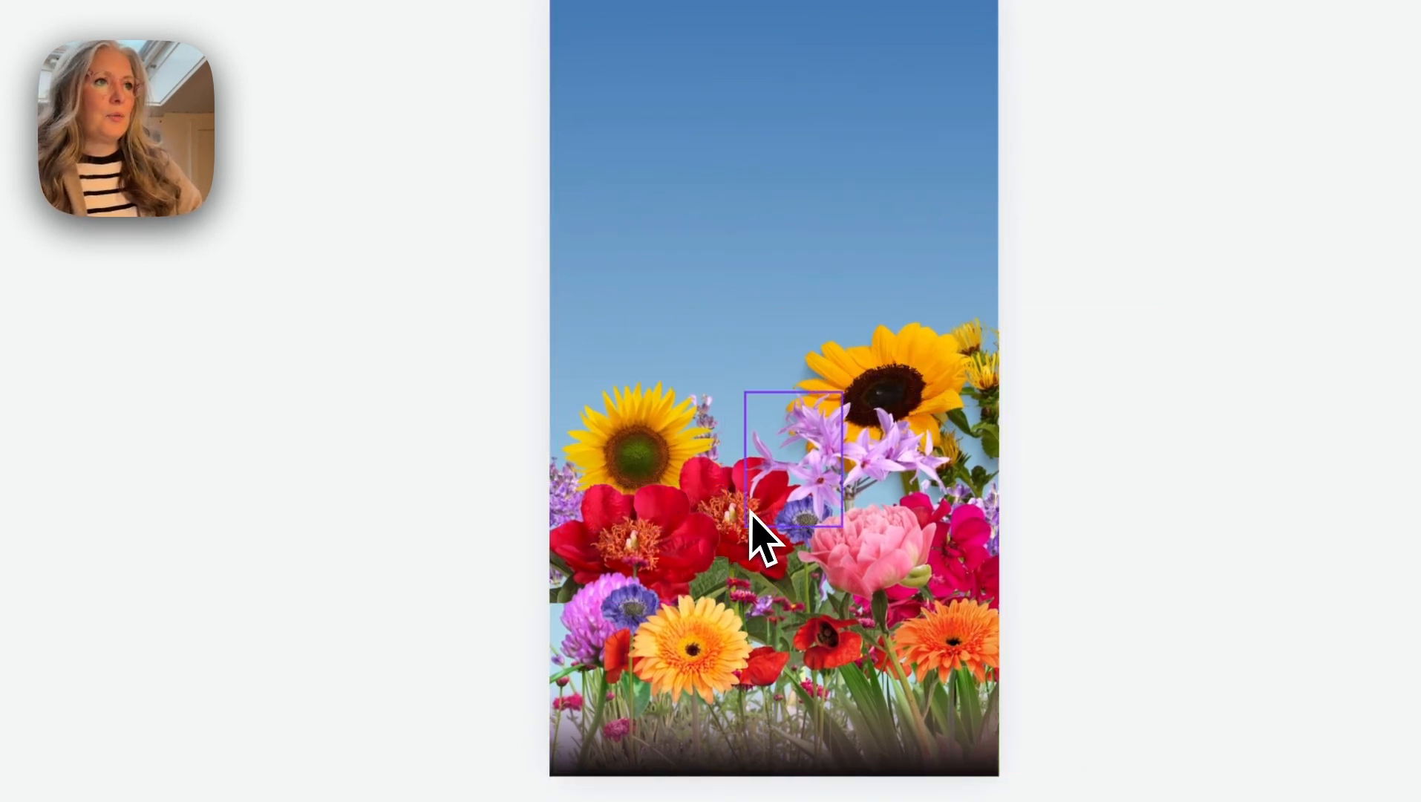
- Delete the red peonies and the small meadow flowers along the bottom from the first flower page
{"action": "left_click", "coordinate": [778, 486]}
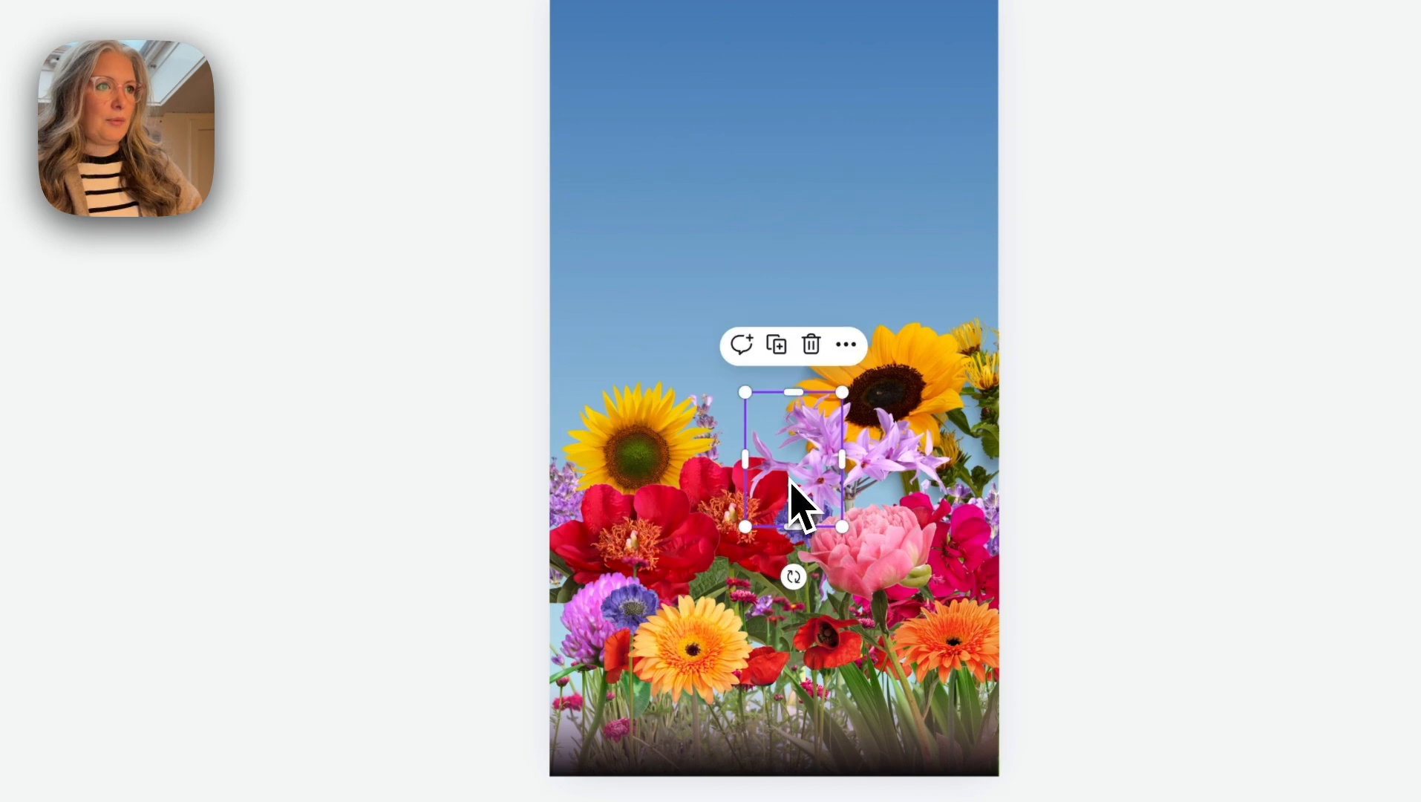
{"action": "key", "text": "Delete"}
{"action": "left_click", "coordinate": [732, 498]}
{"action": "key", "text": "Delete"}
{"action": "left_click", "coordinate": [735, 512]}
{"action": "key", "text": "Delete"}
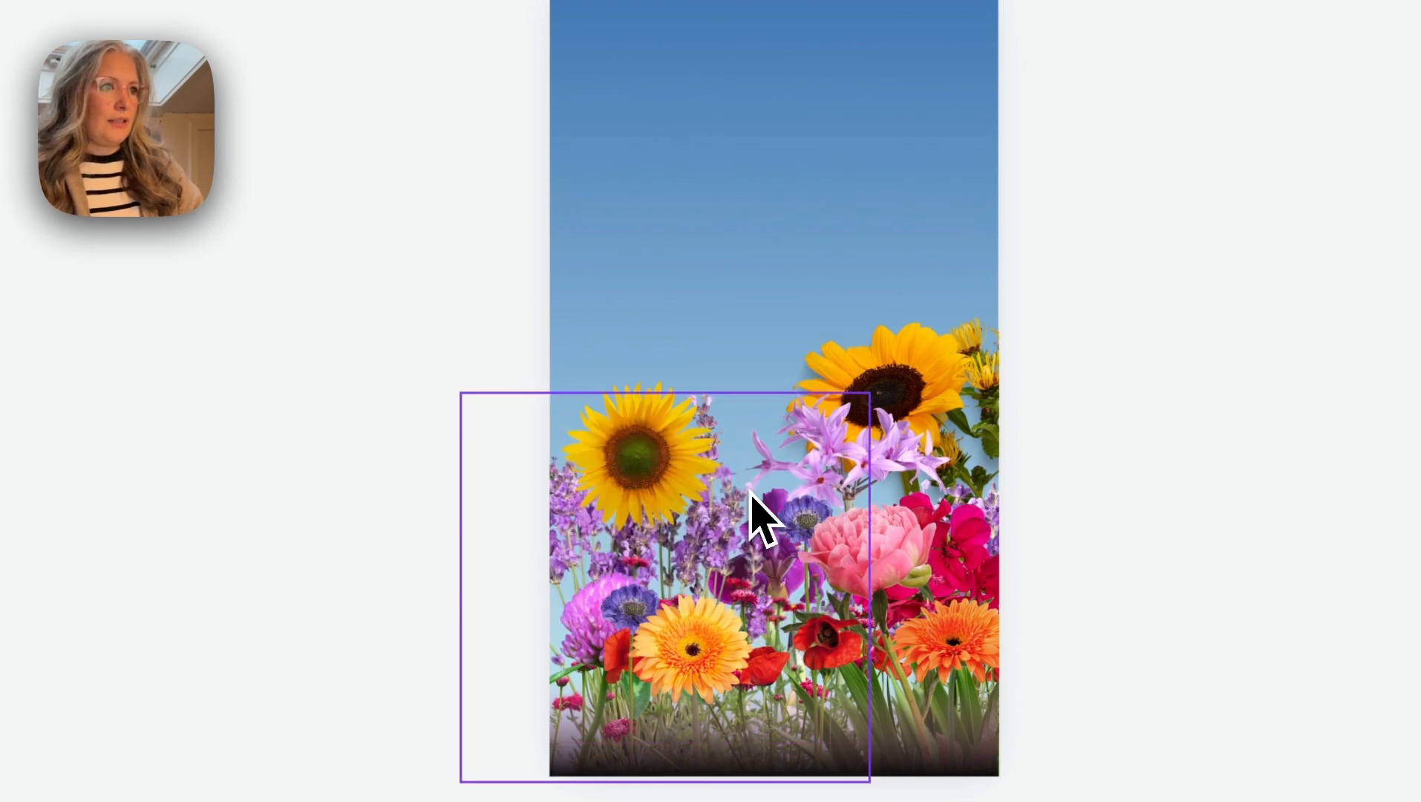
{"action": "left_click", "coordinate": [565, 555]}
{"action": "key", "text": "Delete"}
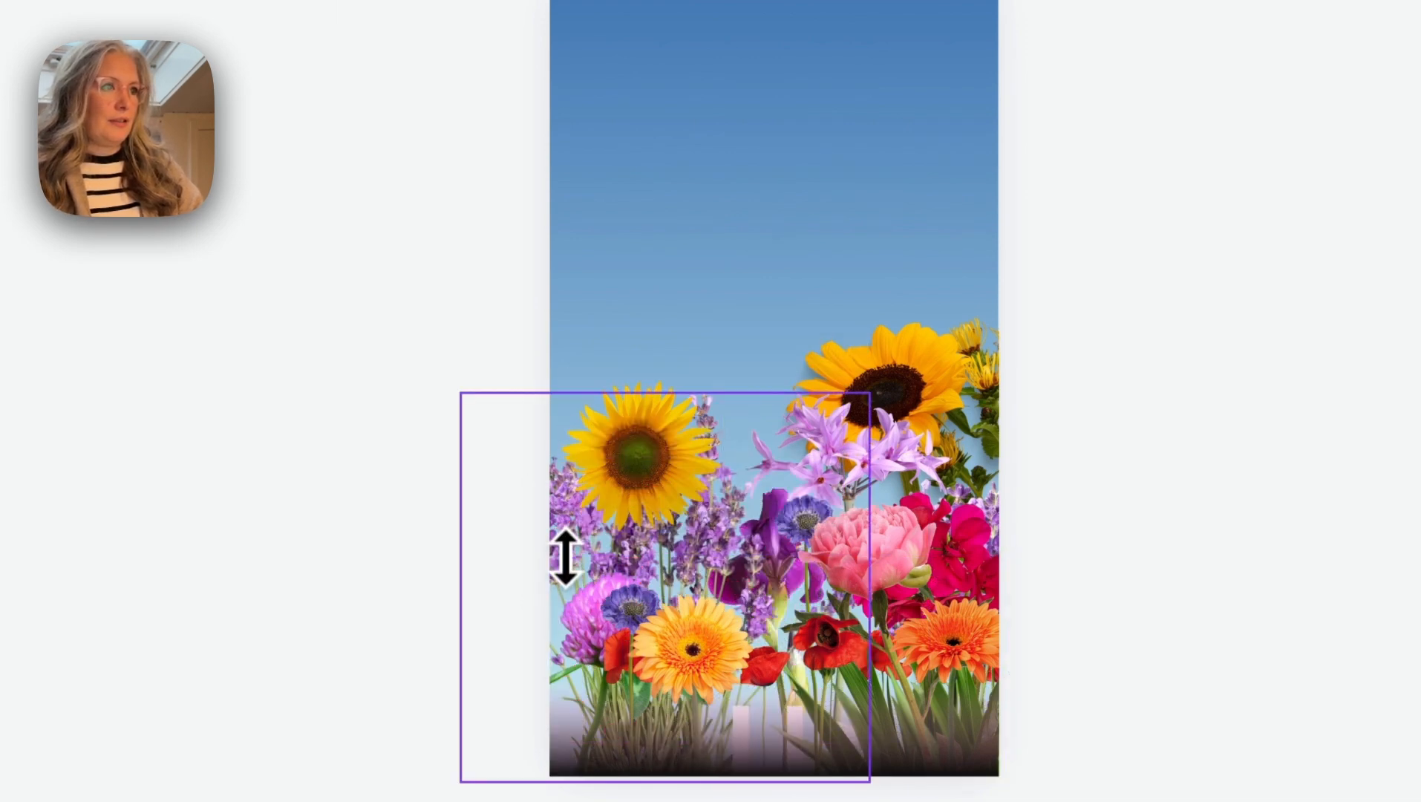
- Delete the lavender, pale lilac flowers and dark bottom gradient, plus the hidden ellis logo, from the first flower page
{"action": "left_click", "coordinate": [700, 617]}
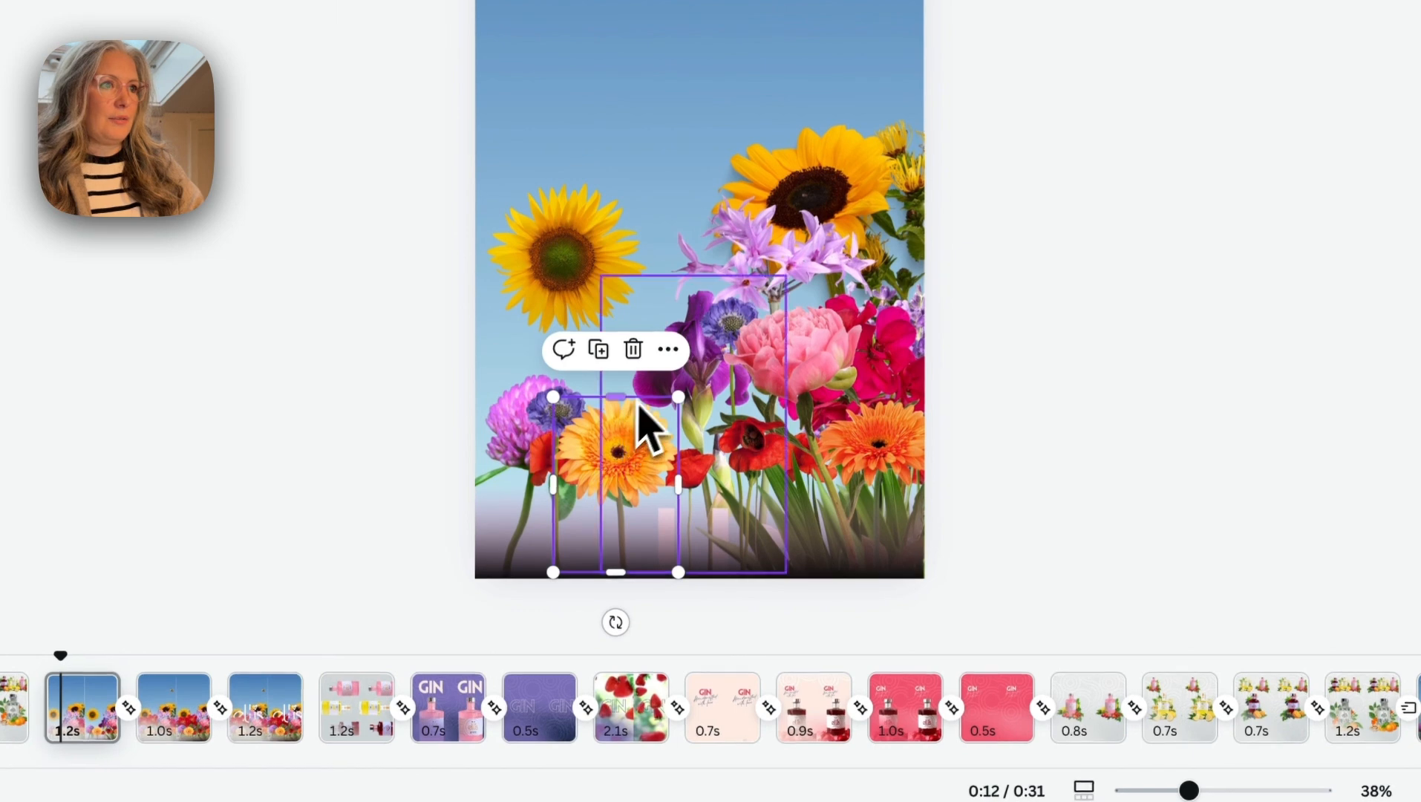
{"action": "left_click", "coordinate": [689, 310]}
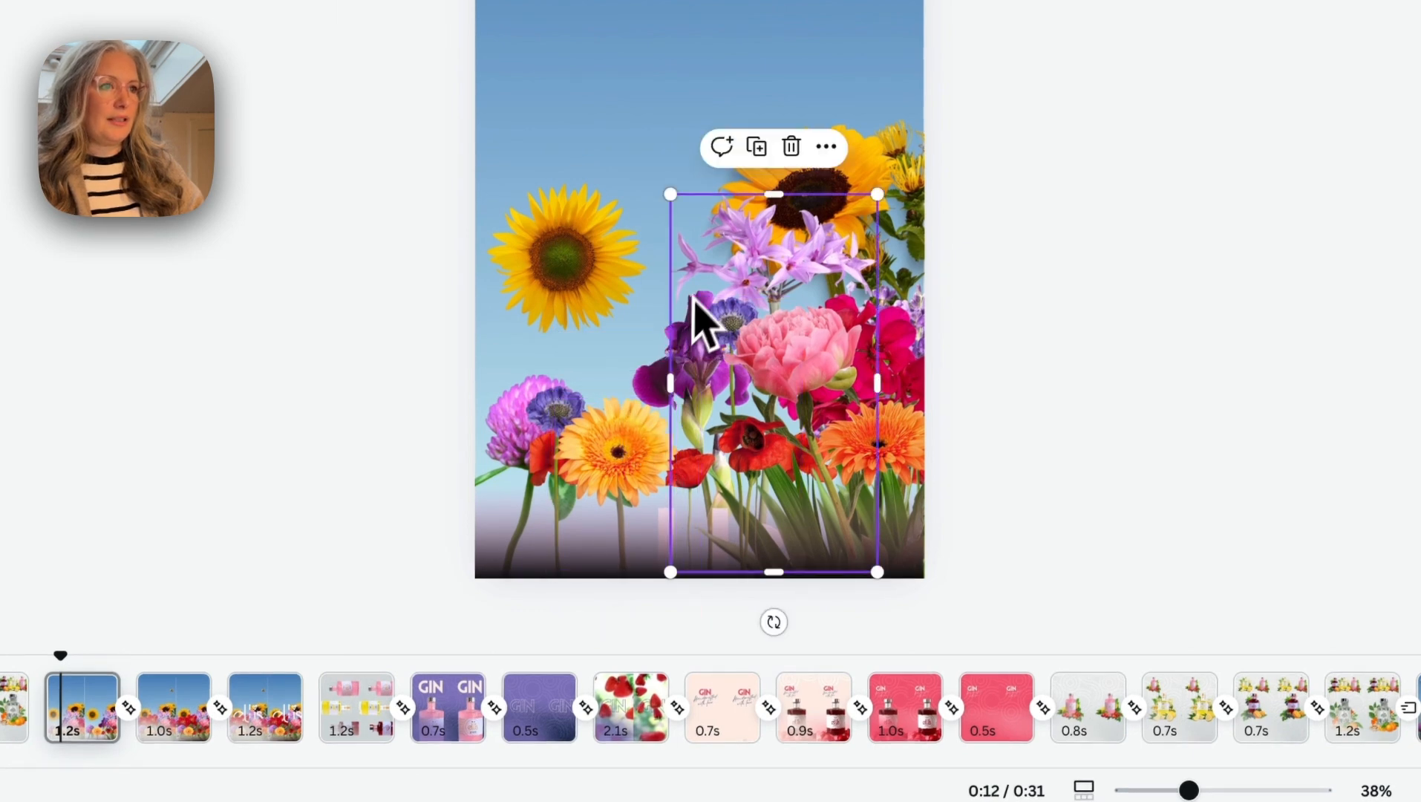
{"action": "key", "text": "Delete"}
{"action": "left_click", "coordinate": [691, 574]}
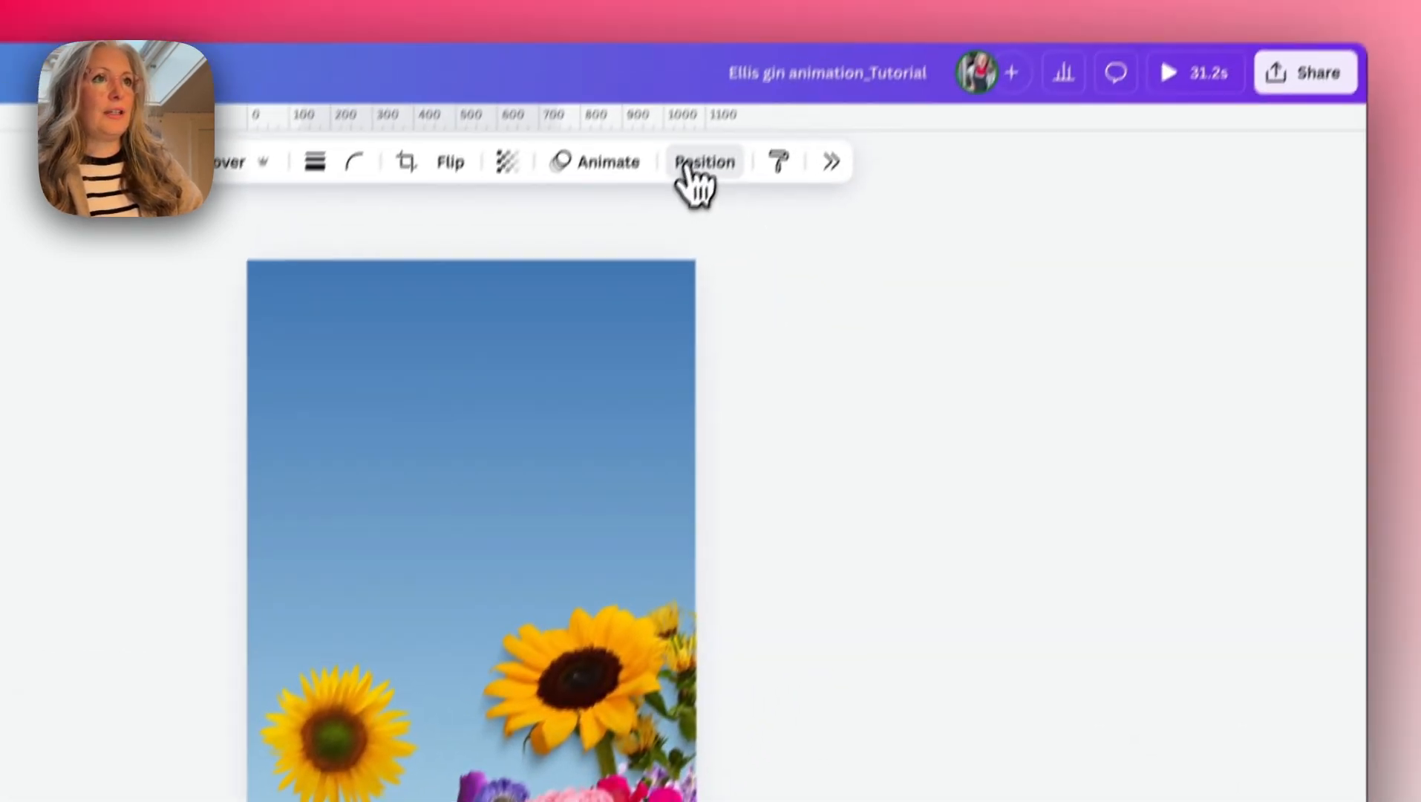
{"action": "left_click", "coordinate": [701, 164]}
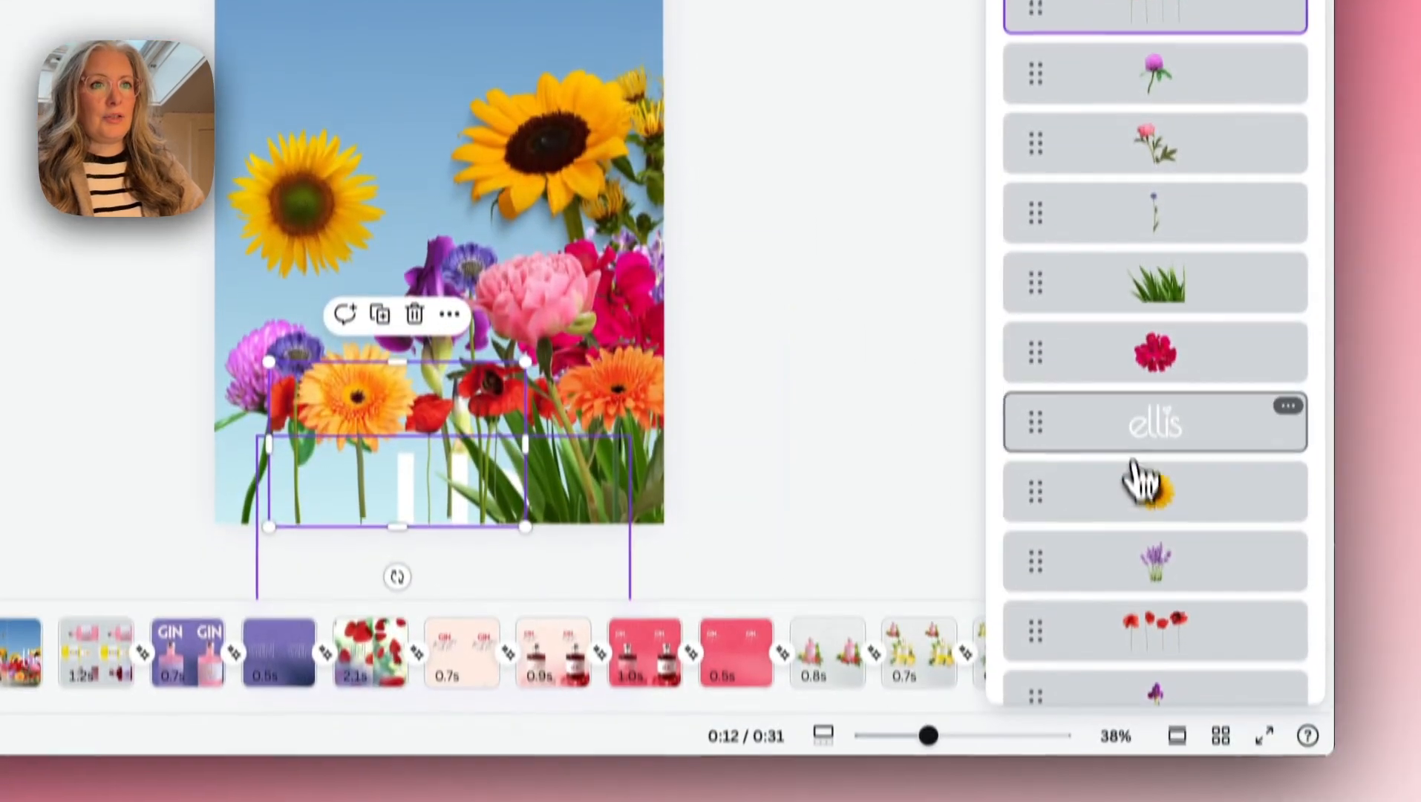
{"action": "left_click", "coordinate": [1136, 397]}
{"action": "key", "text": "Delete"}
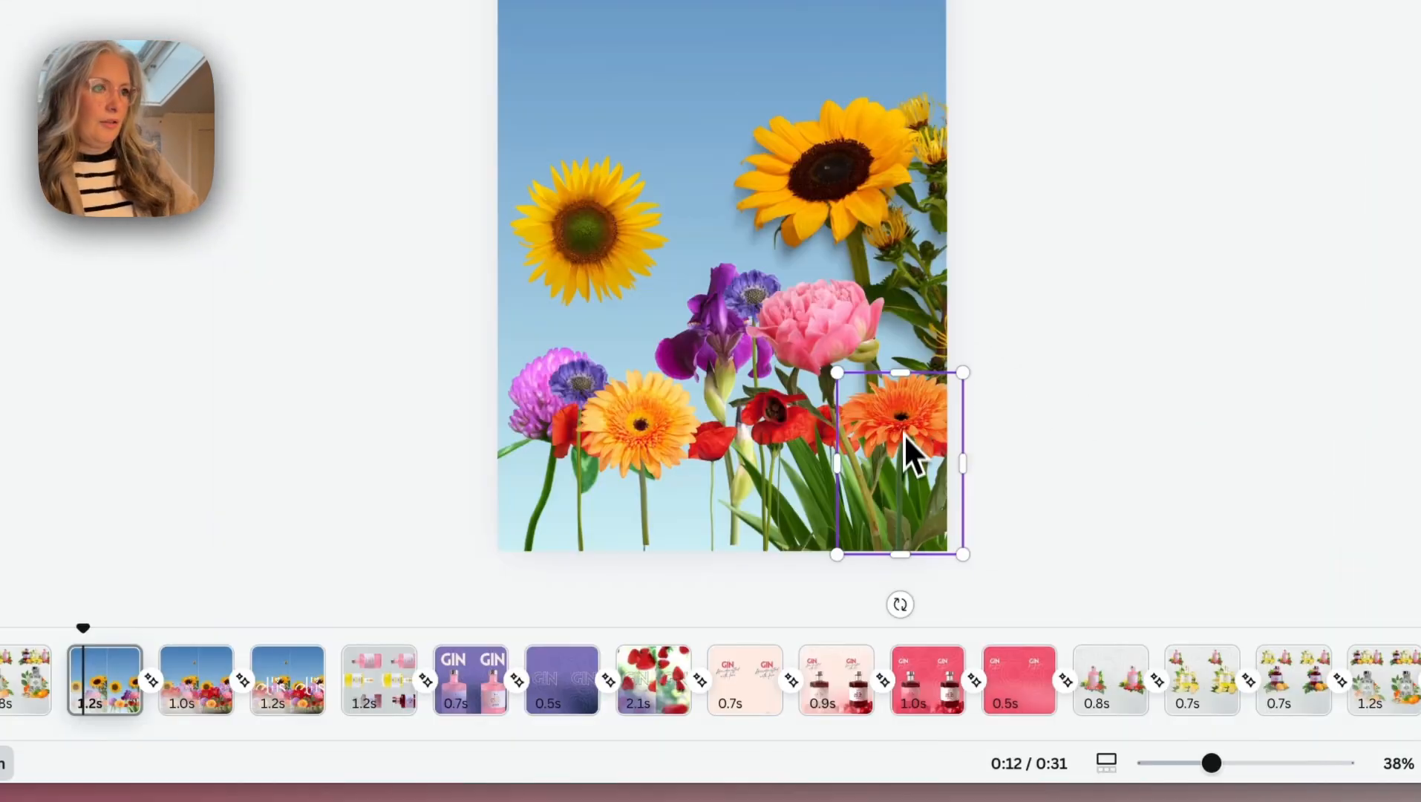
- Lower the orange and yellow gerberas and the red poppies to the bottom edge of the first flower page
{"action": "left_click_drag", "start_coordinate": [621, 365], "coordinate": [622, 457]}
{"action": "left_click_drag", "start_coordinate": [906, 524], "coordinate": [906, 539]}
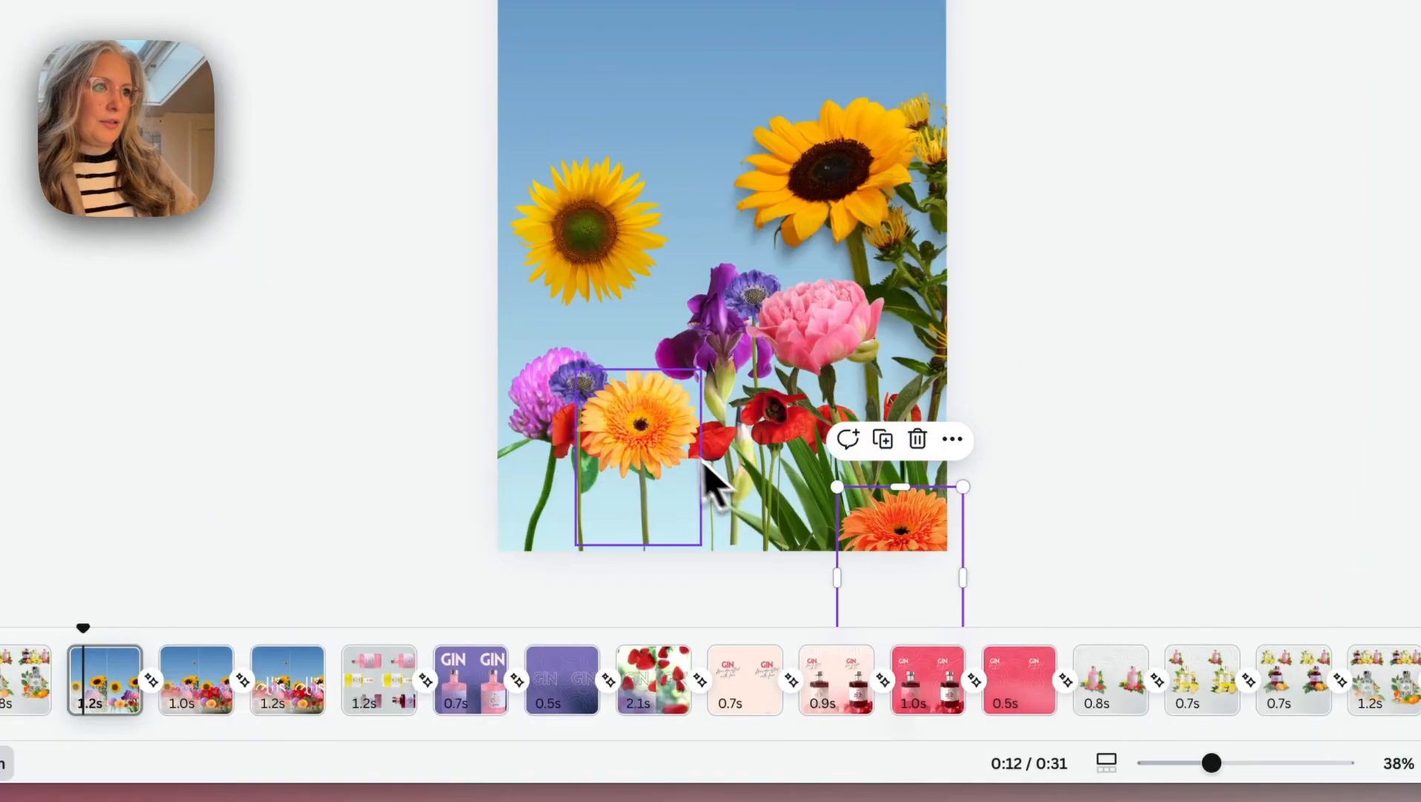
{"action": "left_click_drag", "start_coordinate": [691, 452], "coordinate": [691, 569]}
{"action": "left_click", "coordinate": [682, 435]}
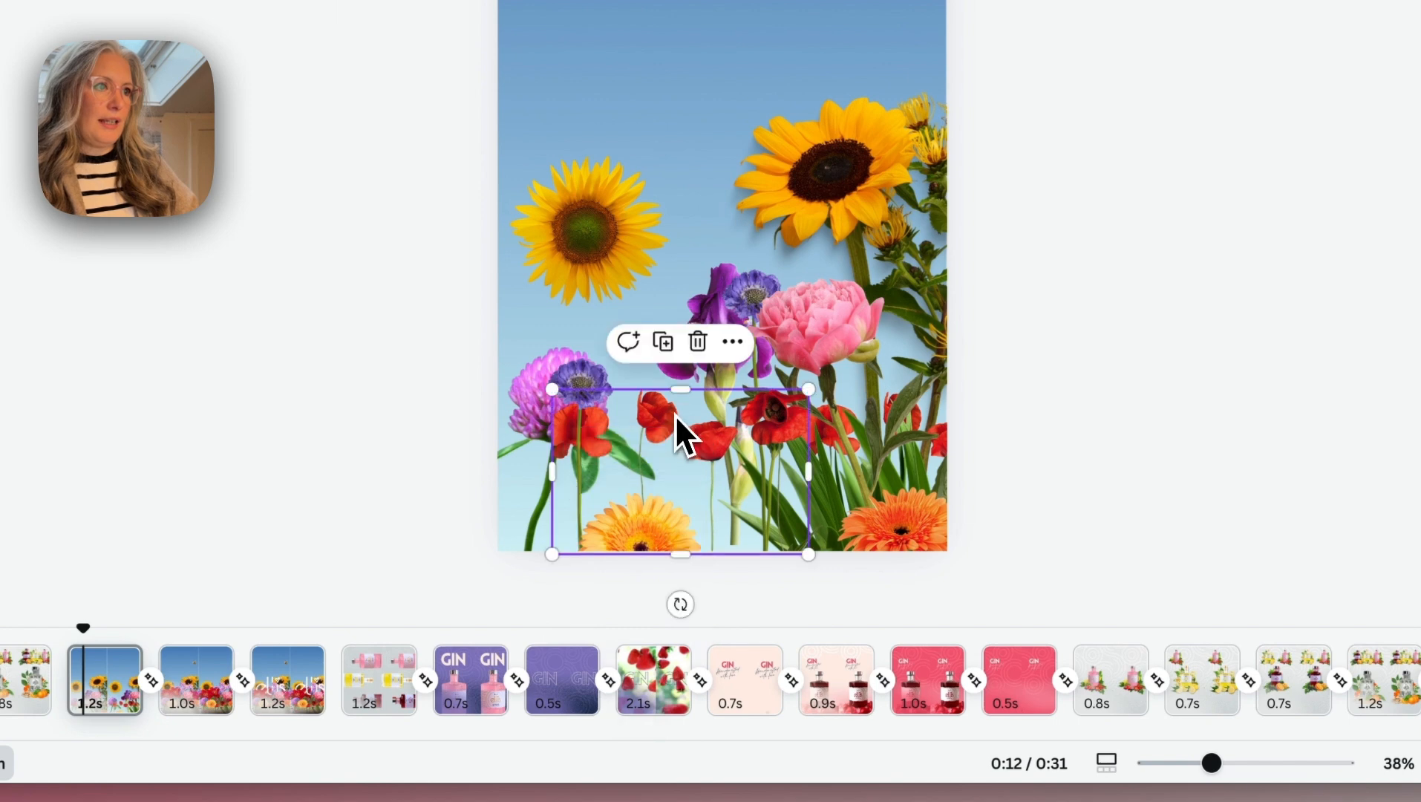
{"action": "left_click_drag", "start_coordinate": [681, 434], "coordinate": [695, 530]}
- Lower the pink peony and the purple clover on the first flower page, and delete the smaller sunflower in the open sky
{"action": "left_click", "coordinate": [830, 368]}
{"action": "left_click_drag", "start_coordinate": [830, 368], "coordinate": [848, 496]}
{"action": "left_click_drag", "start_coordinate": [580, 451], "coordinate": [559, 492]}
{"action": "left_click", "coordinate": [571, 297]}
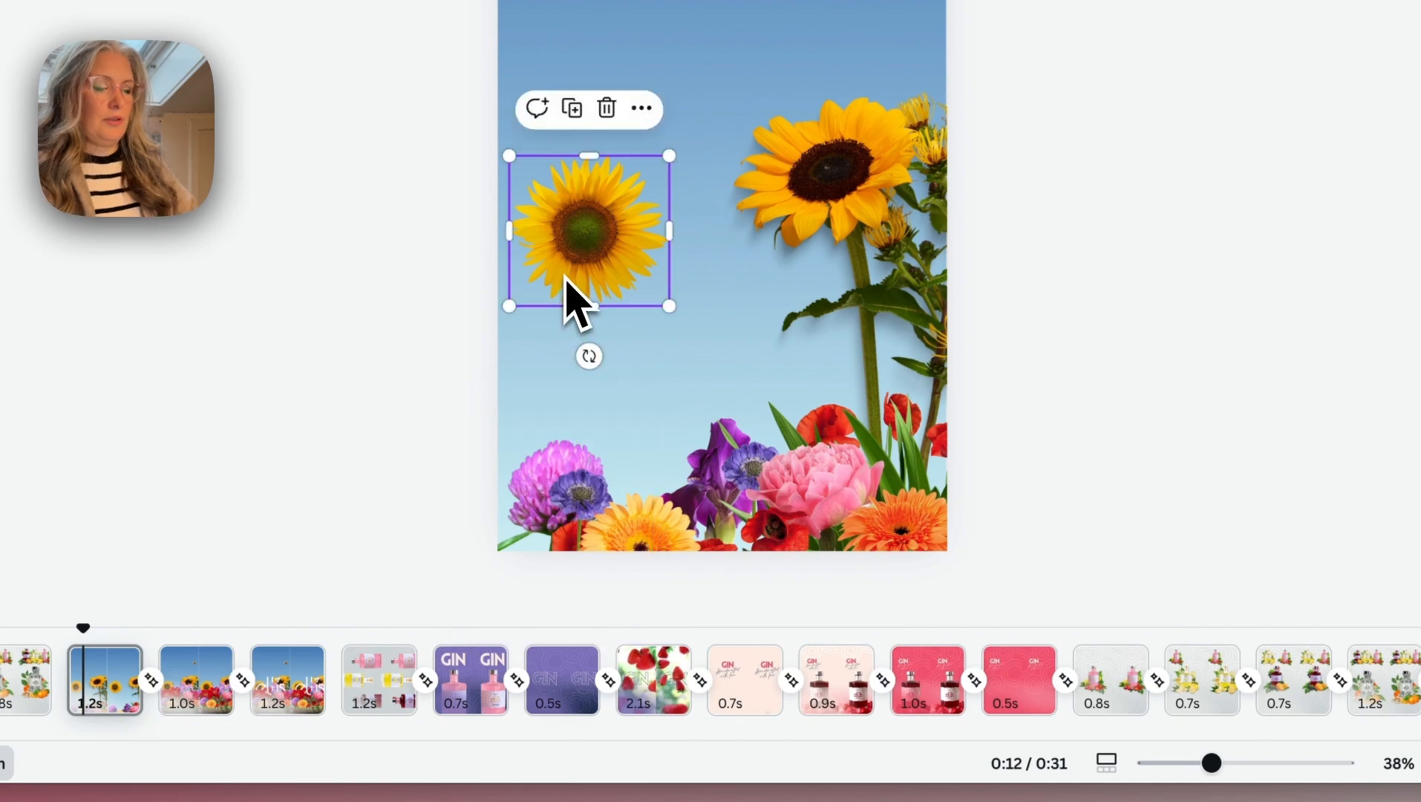
{"action": "key", "text": "Delete"}
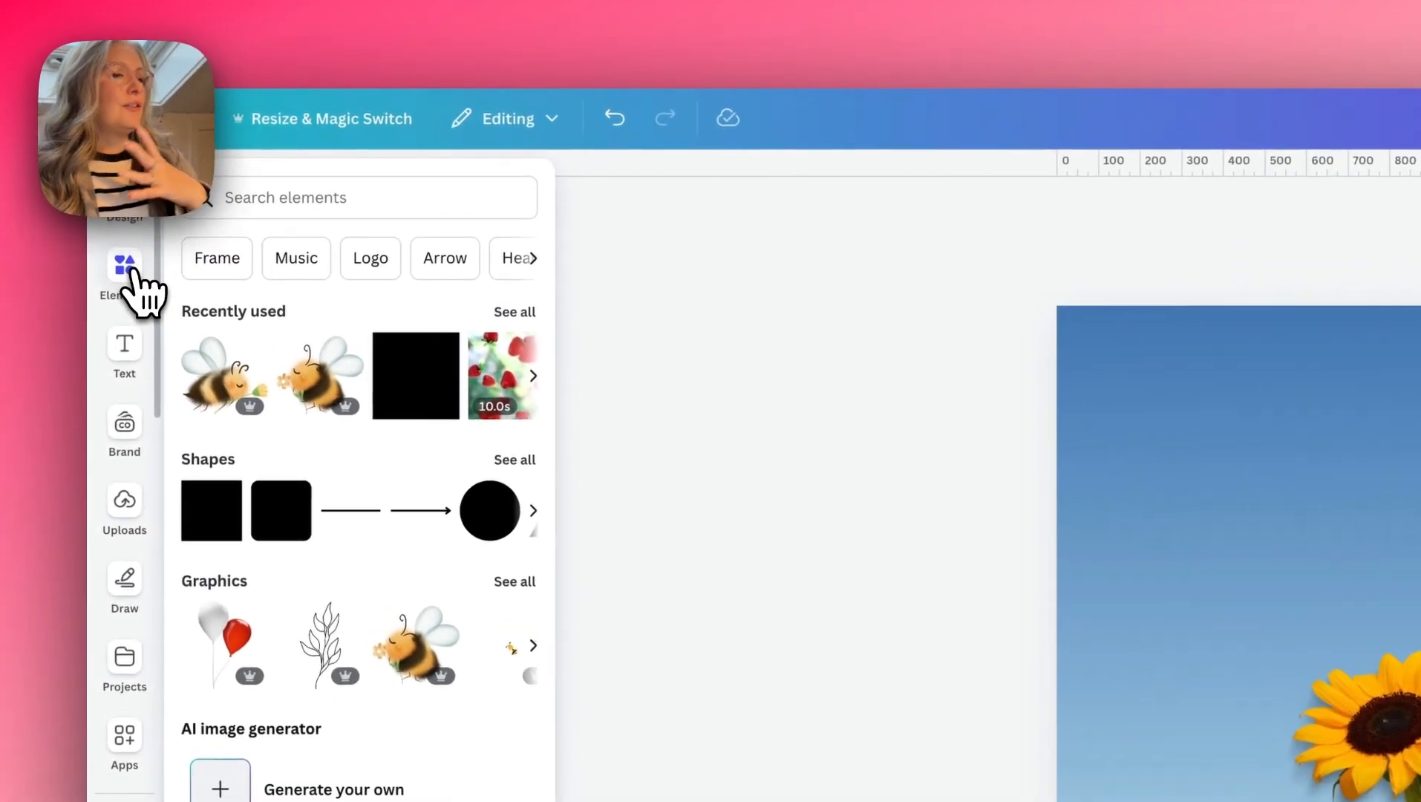
- Add the right-facing bee carrying a flower to the first flower page and shrink it to a tiny size in the upper-left sky
{"action": "left_click", "coordinate": [215, 375]}
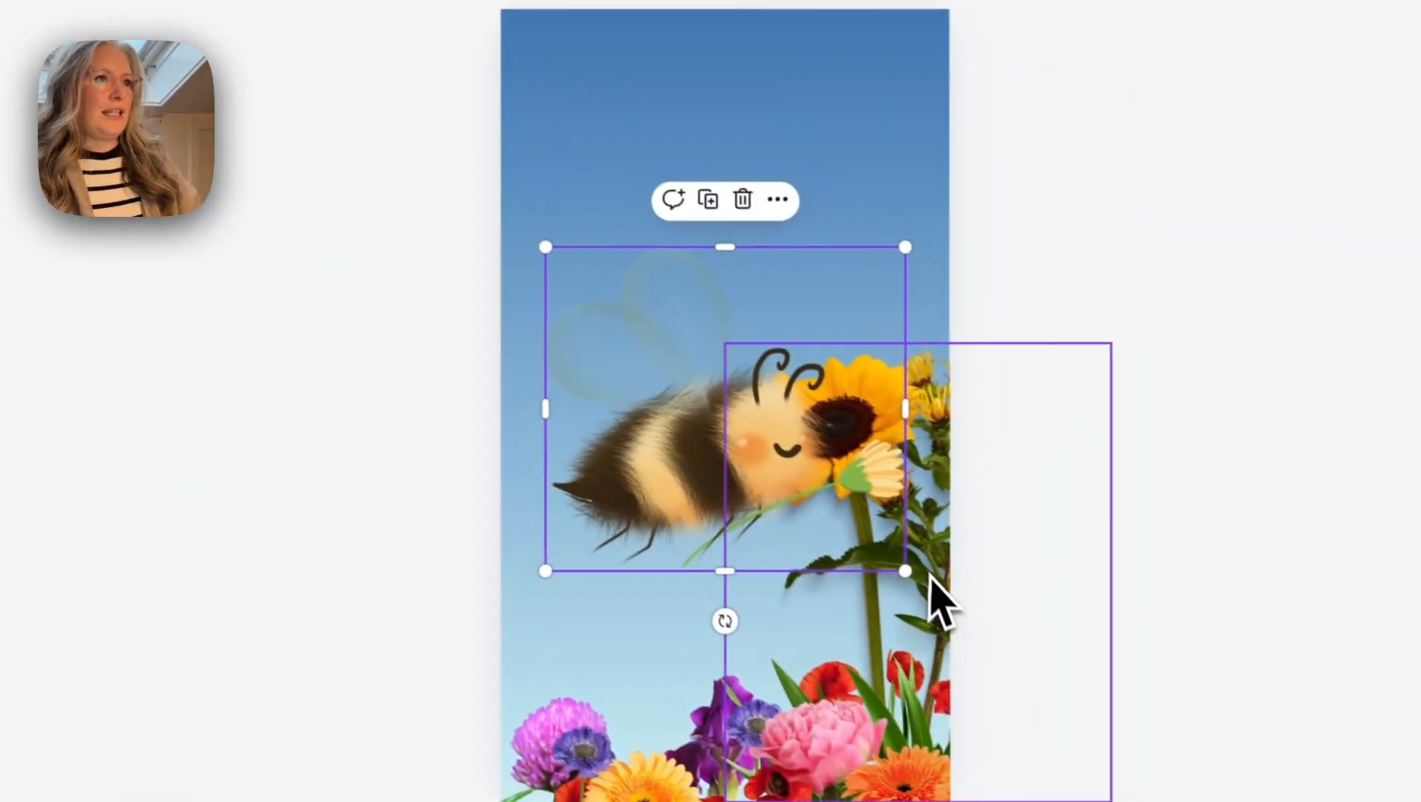
{"action": "left_click_drag", "start_coordinate": [894, 565], "coordinate": [610, 256]}
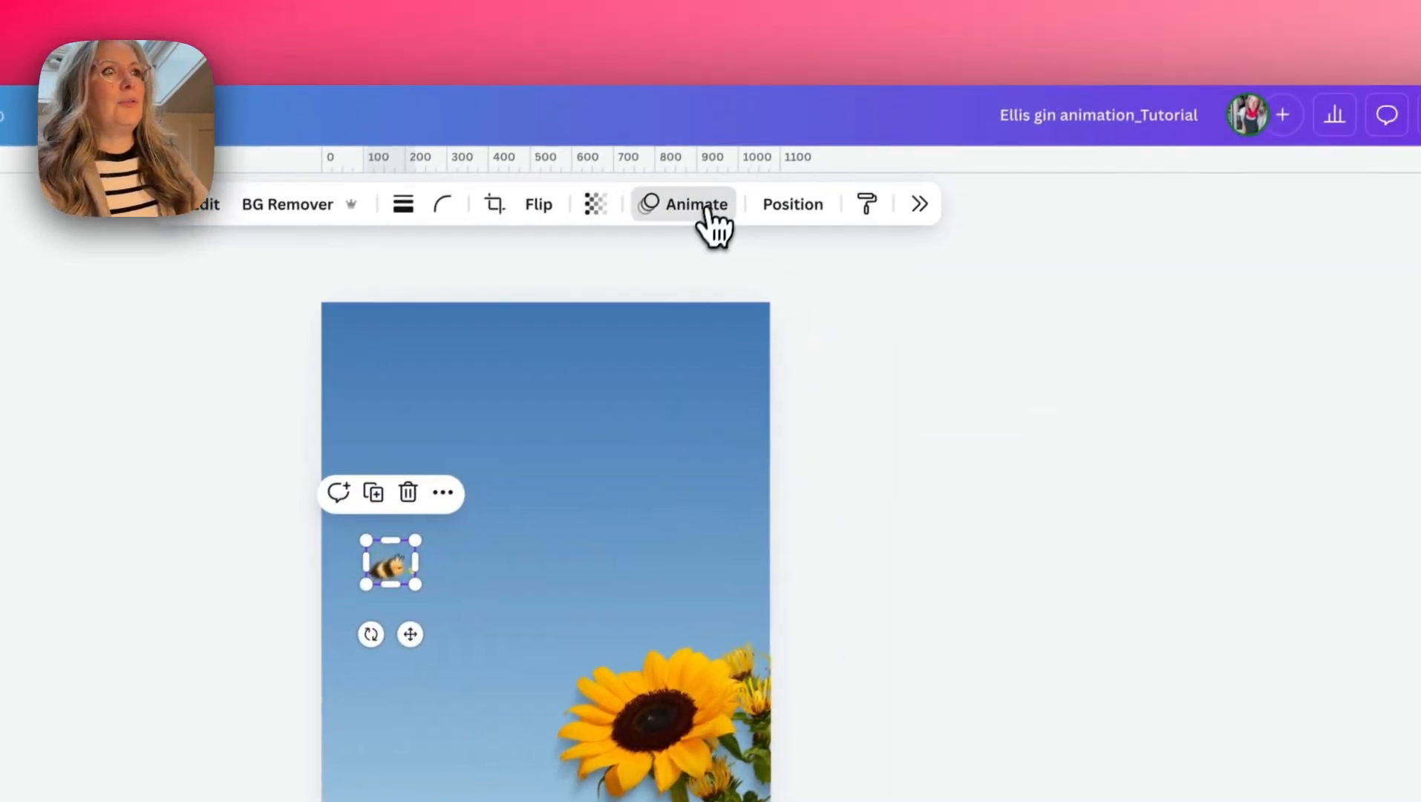
- Create a custom animation for the bee along a wavy path from the upper-left sky down to the sunflower
{"action": "left_click", "coordinate": [706, 211]}
{"action": "left_click", "coordinate": [1314, 427]}
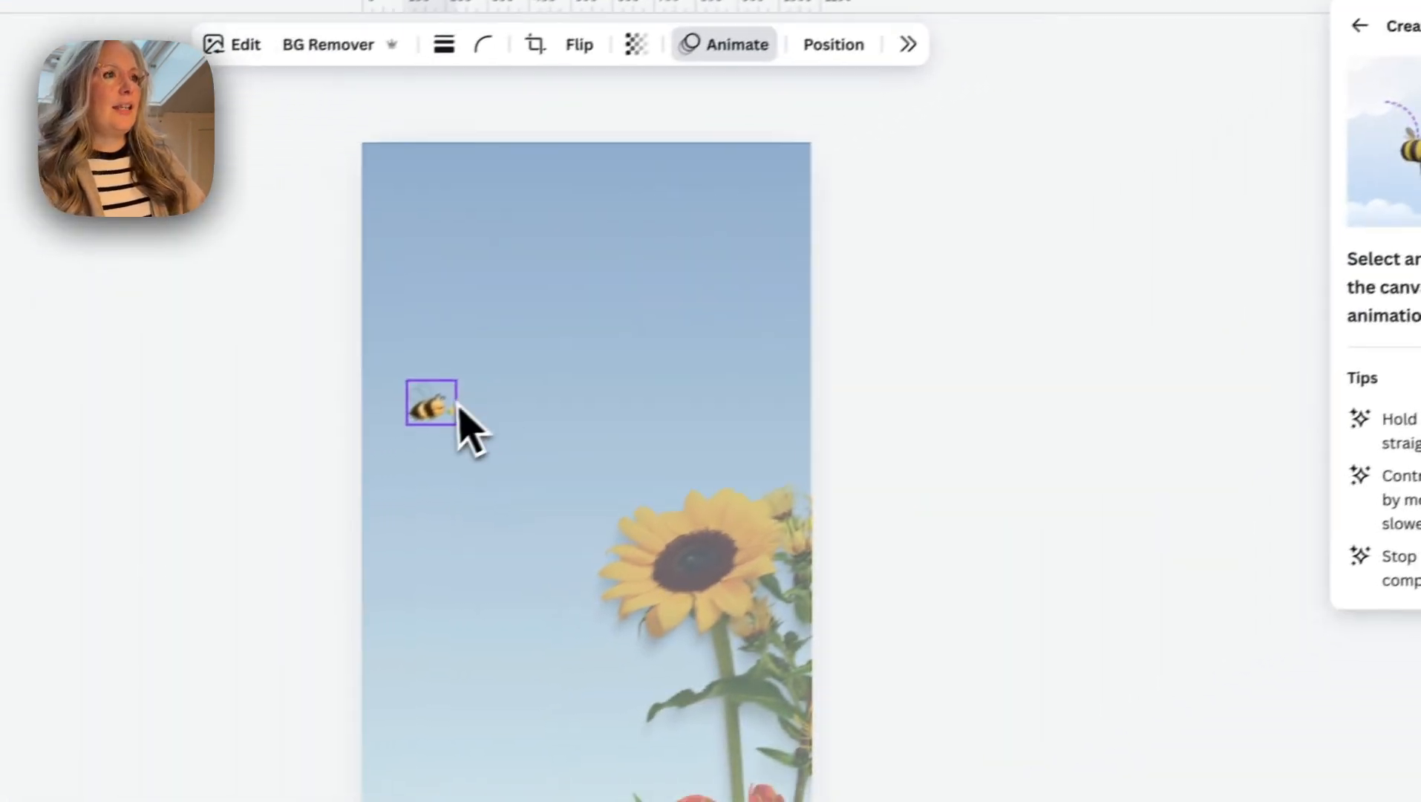
{"action": "mouse_move", "coordinate": [113, 572]}
{"action": "left_mouse_down"}
{"action": "mouse_move", "coordinate": [95, 567]}
{"action": "mouse_move", "coordinate": [162, 554]}
{"action": "left_mouse_up"}
{"action": "left_click_drag", "start_coordinate": [527, 377], "coordinate": [578, 442]}
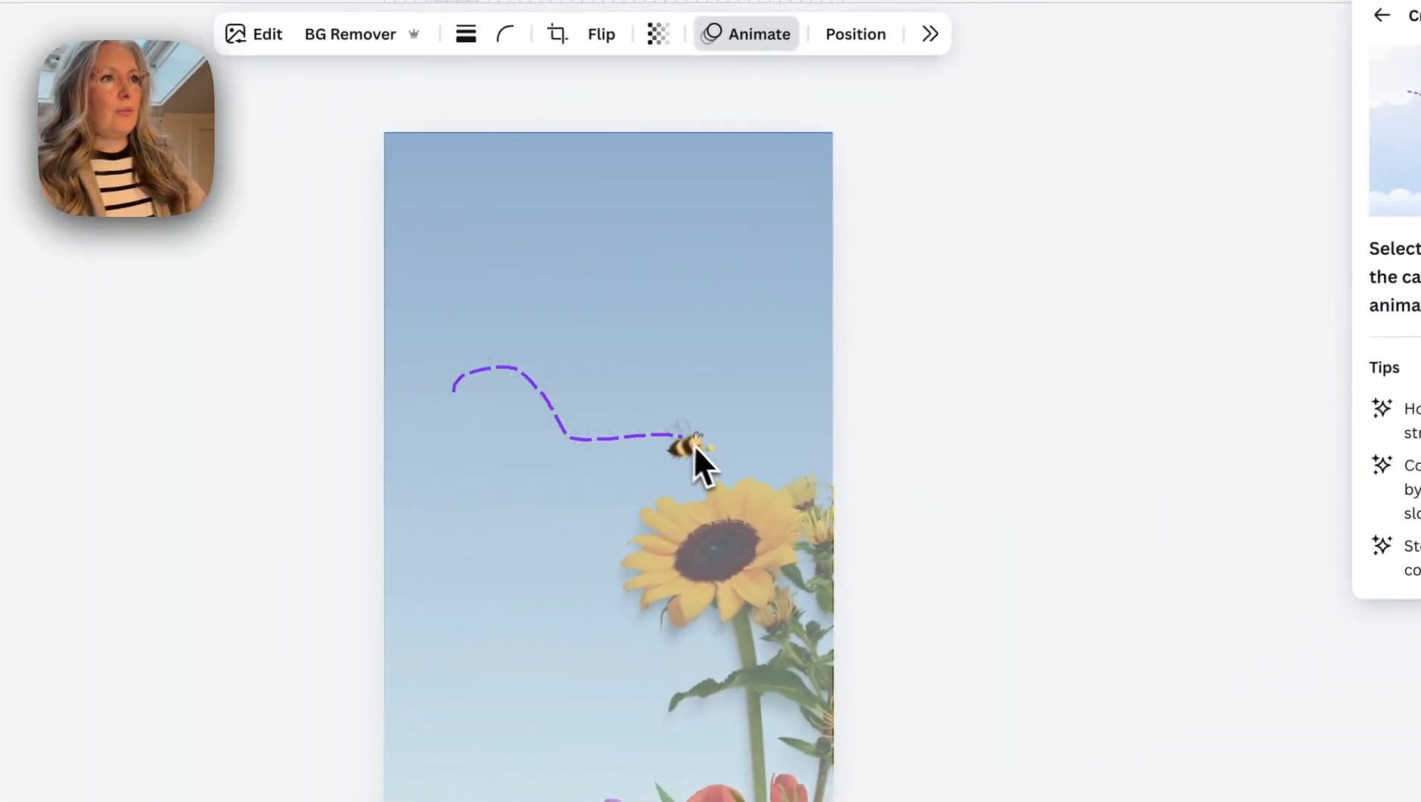
{"action": "left_click_drag", "start_coordinate": [752, 522], "coordinate": [752, 522]}
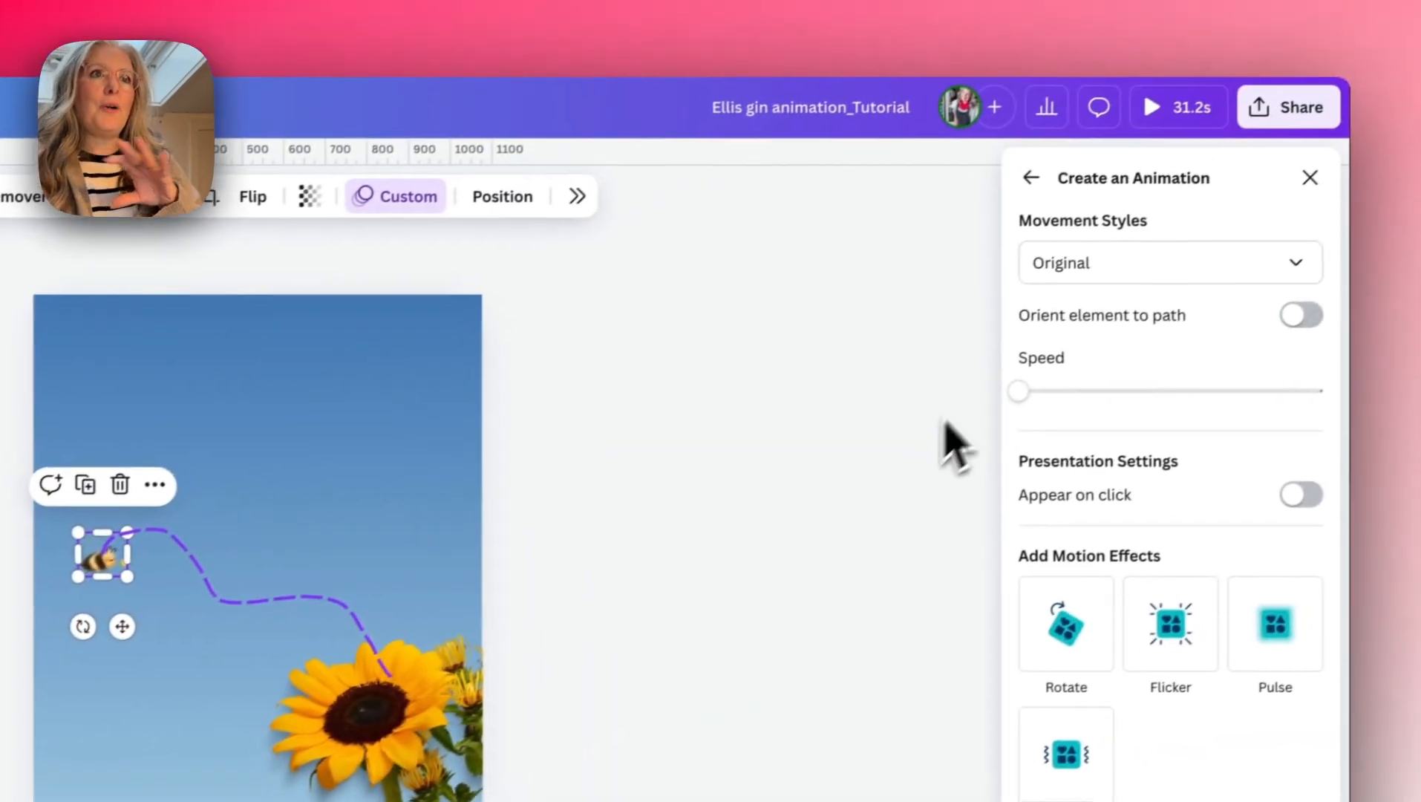
- Set the bee animation's movement style to Steady, orient the bee to its path and finish the animation
{"action": "left_click", "coordinate": [1092, 266]}
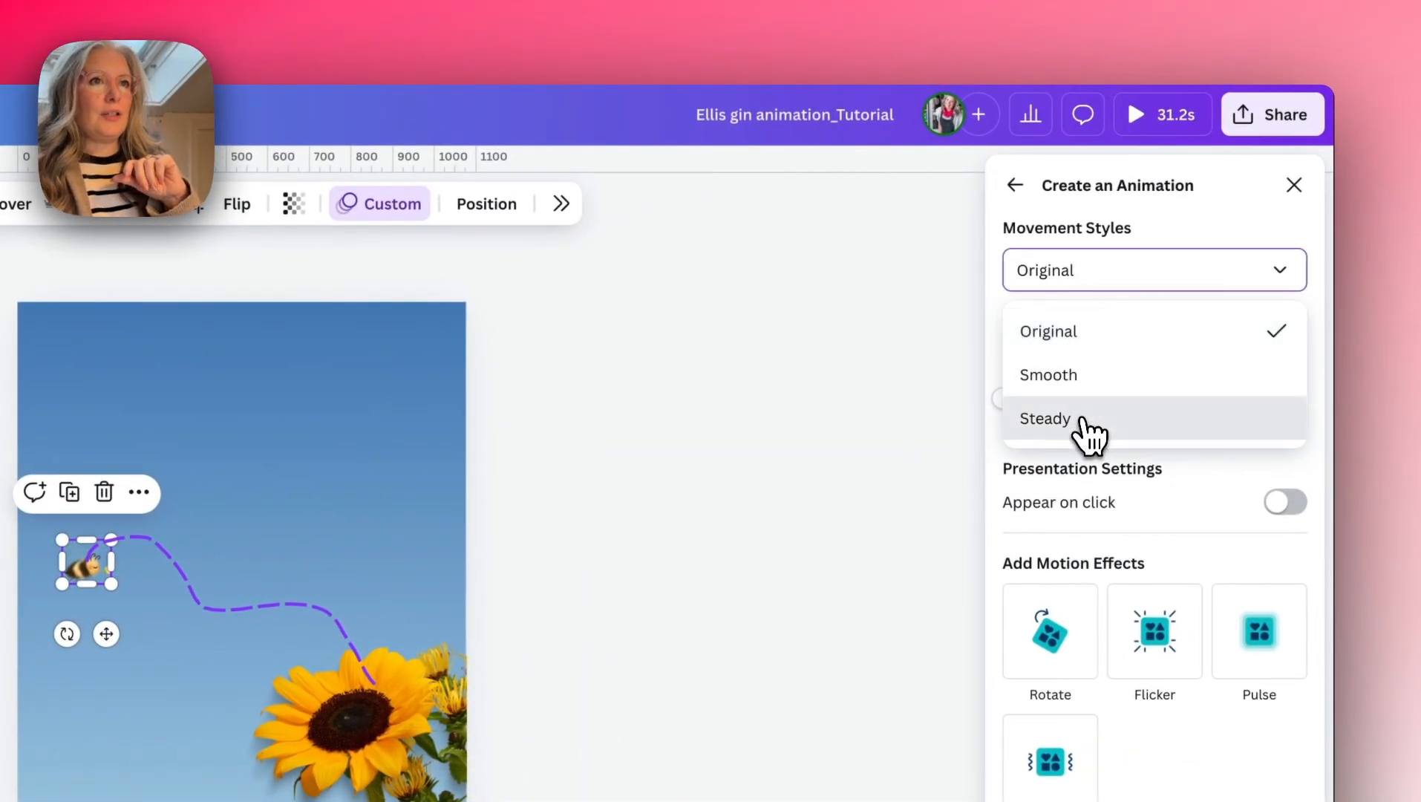
{"action": "left_click", "coordinate": [1087, 423]}
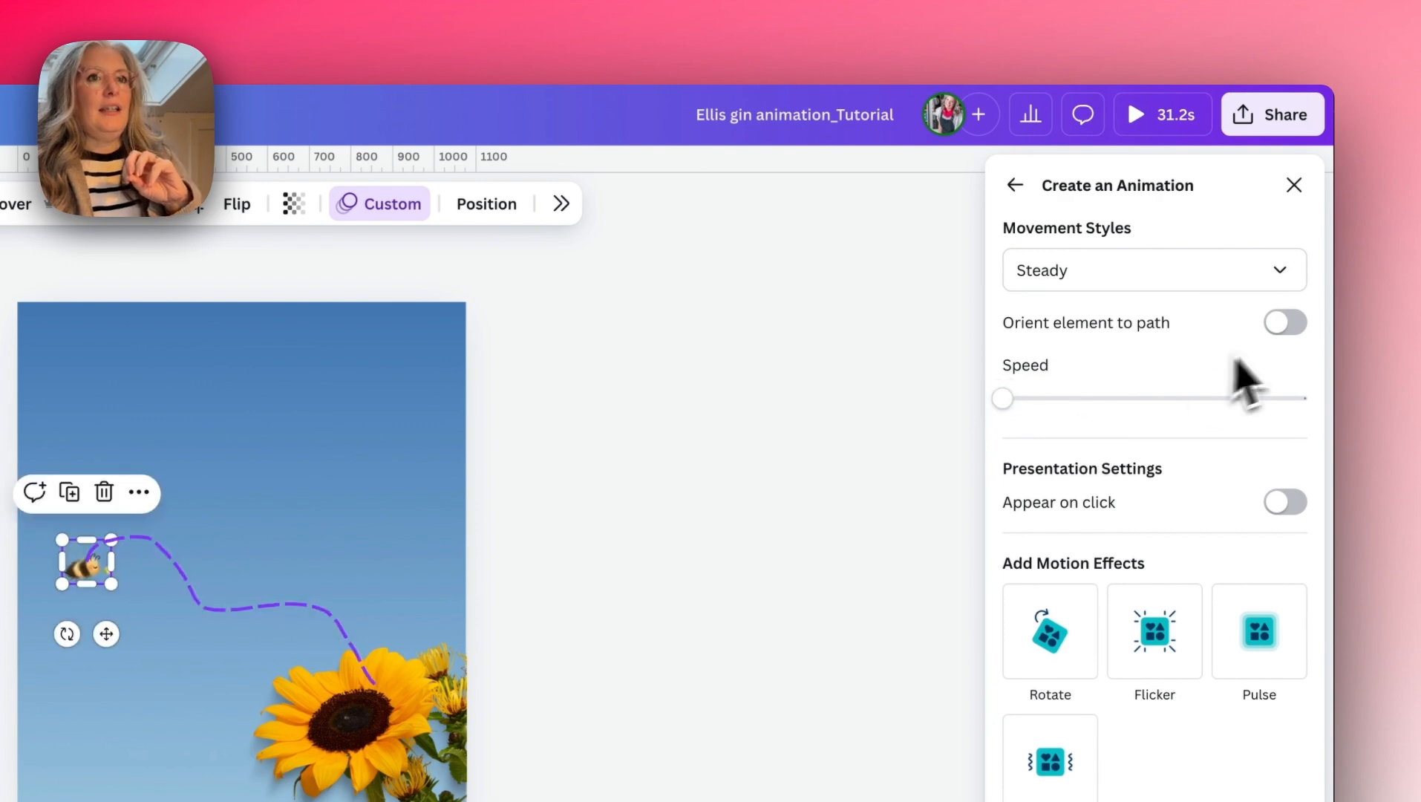
{"action": "left_click", "coordinate": [1286, 324]}
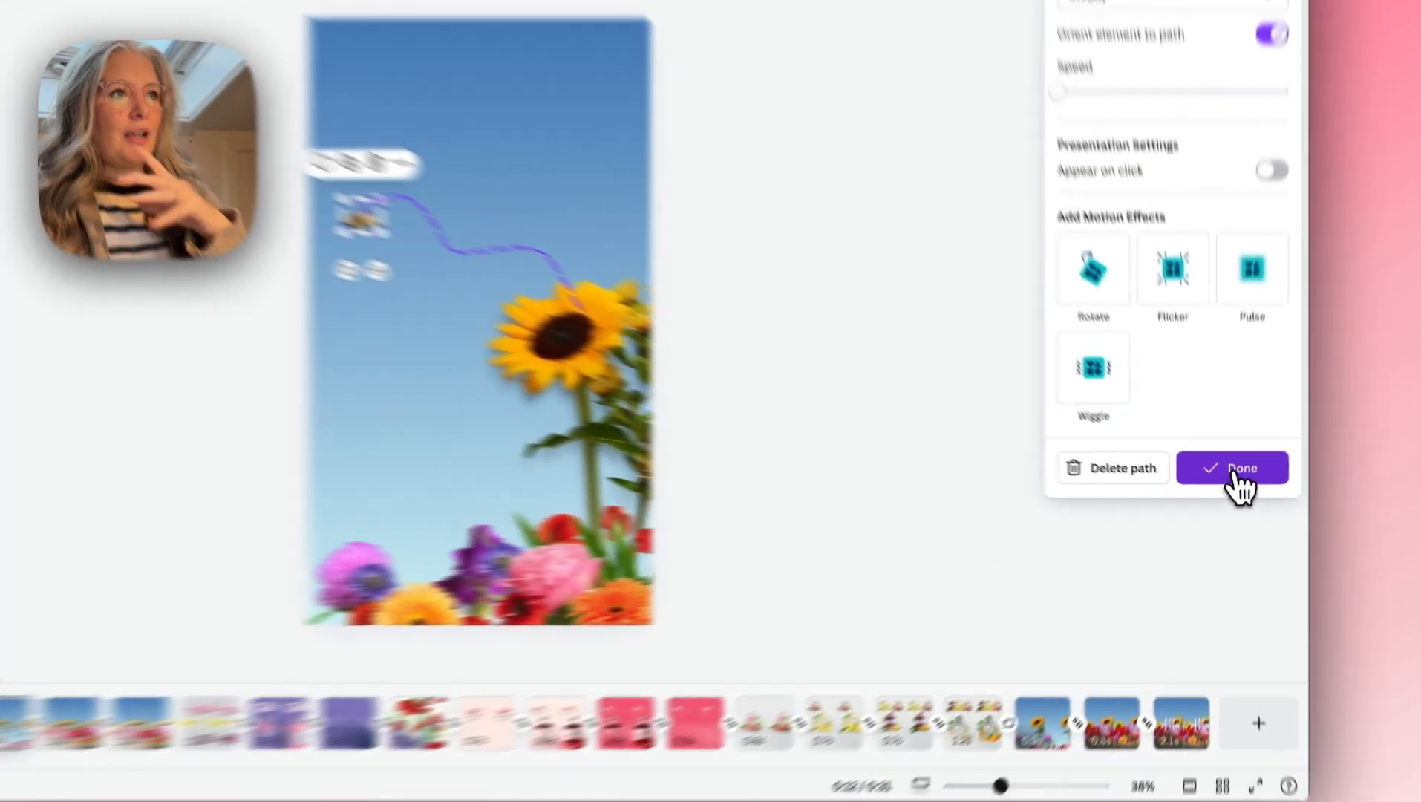
{"action": "left_click", "coordinate": [1234, 493]}
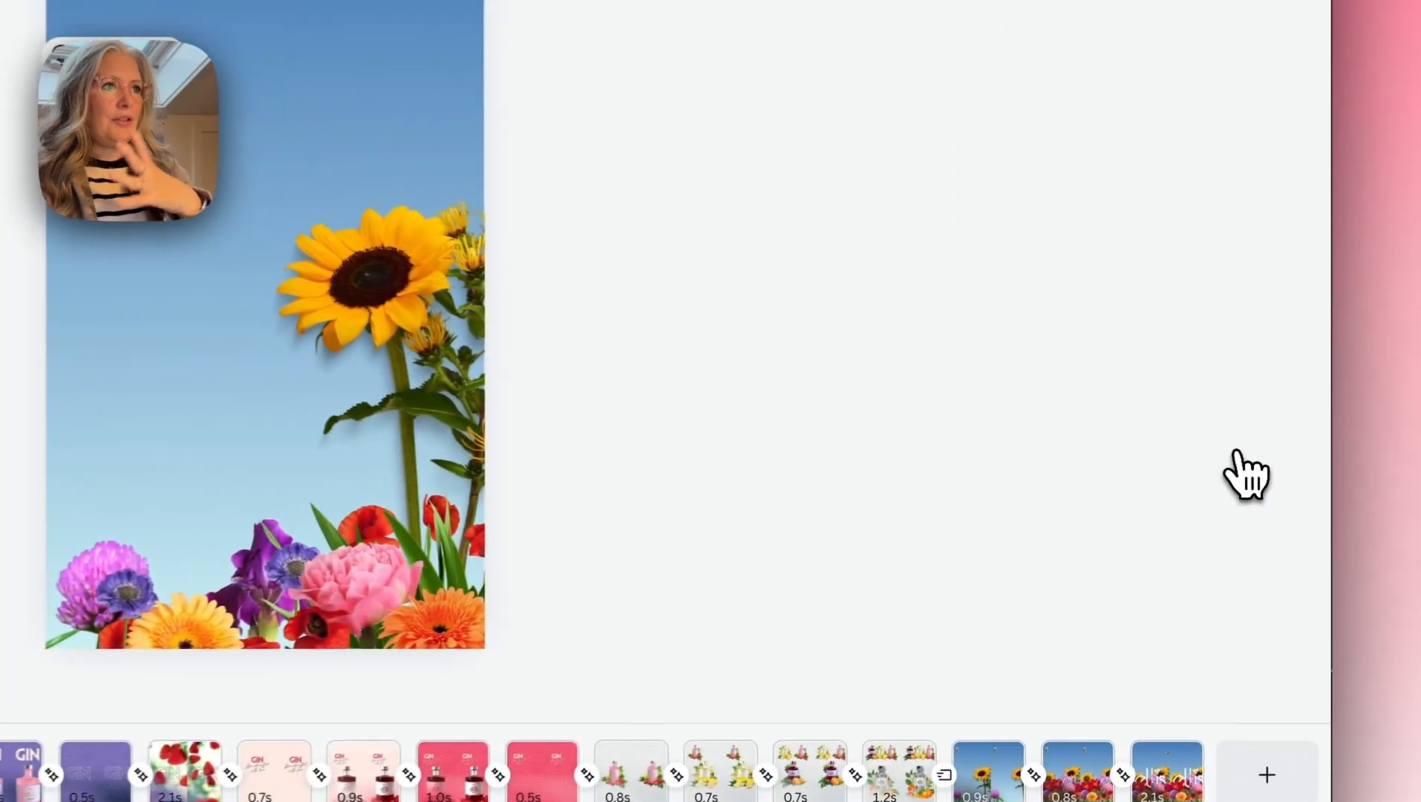
- Scrub back and forth through the three flower pages to check how the bees, blooms and logo move between them
{"action": "left_click_drag", "start_coordinate": [523, 555], "coordinate": [461, 630]}
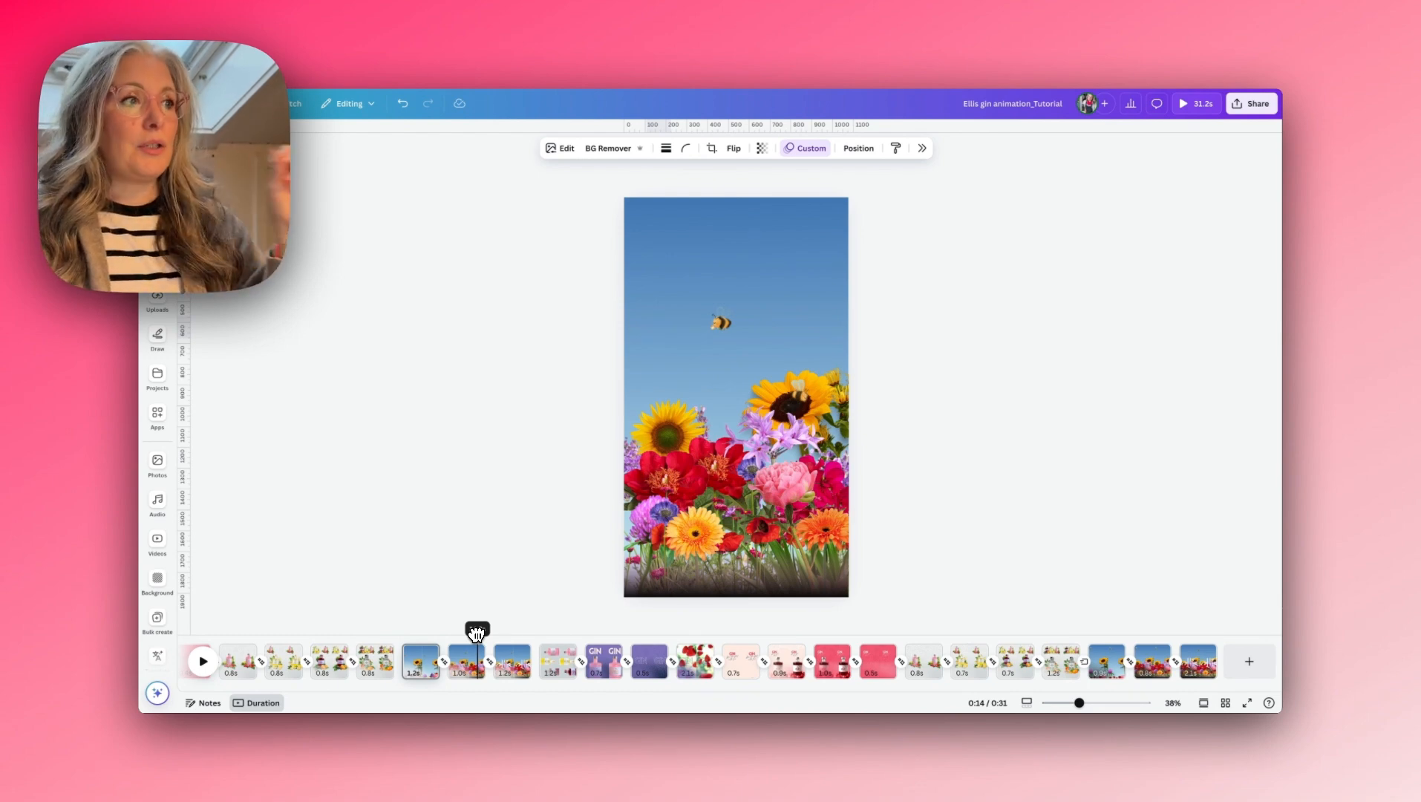
{"action": "mouse_move", "coordinate": [477, 633]}
{"action": "left_mouse_down"}
{"action": "mouse_move", "coordinate": [405, 631]}
{"action": "mouse_move", "coordinate": [460, 631]}
{"action": "left_mouse_up"}
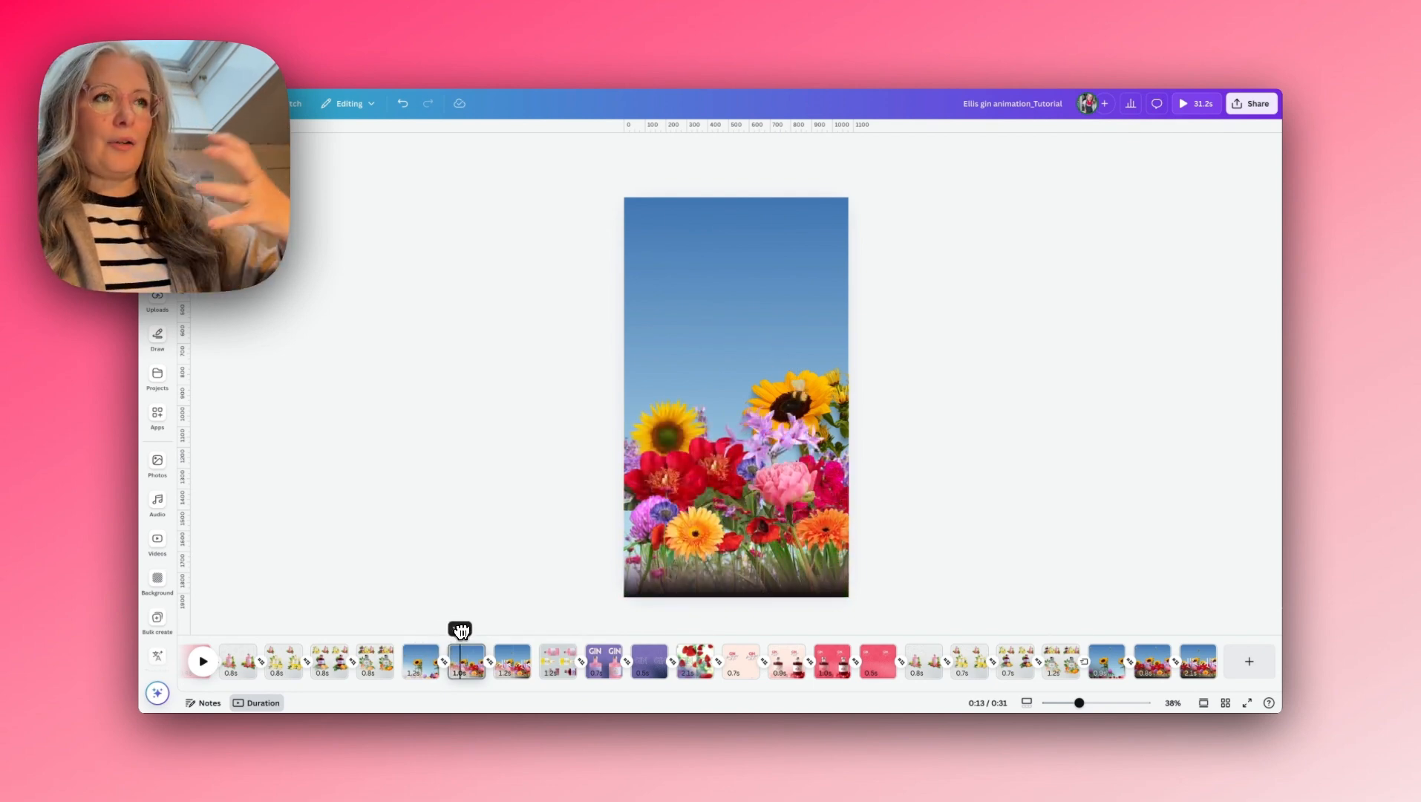
{"action": "left_click_drag", "start_coordinate": [477, 631], "coordinate": [513, 631]}
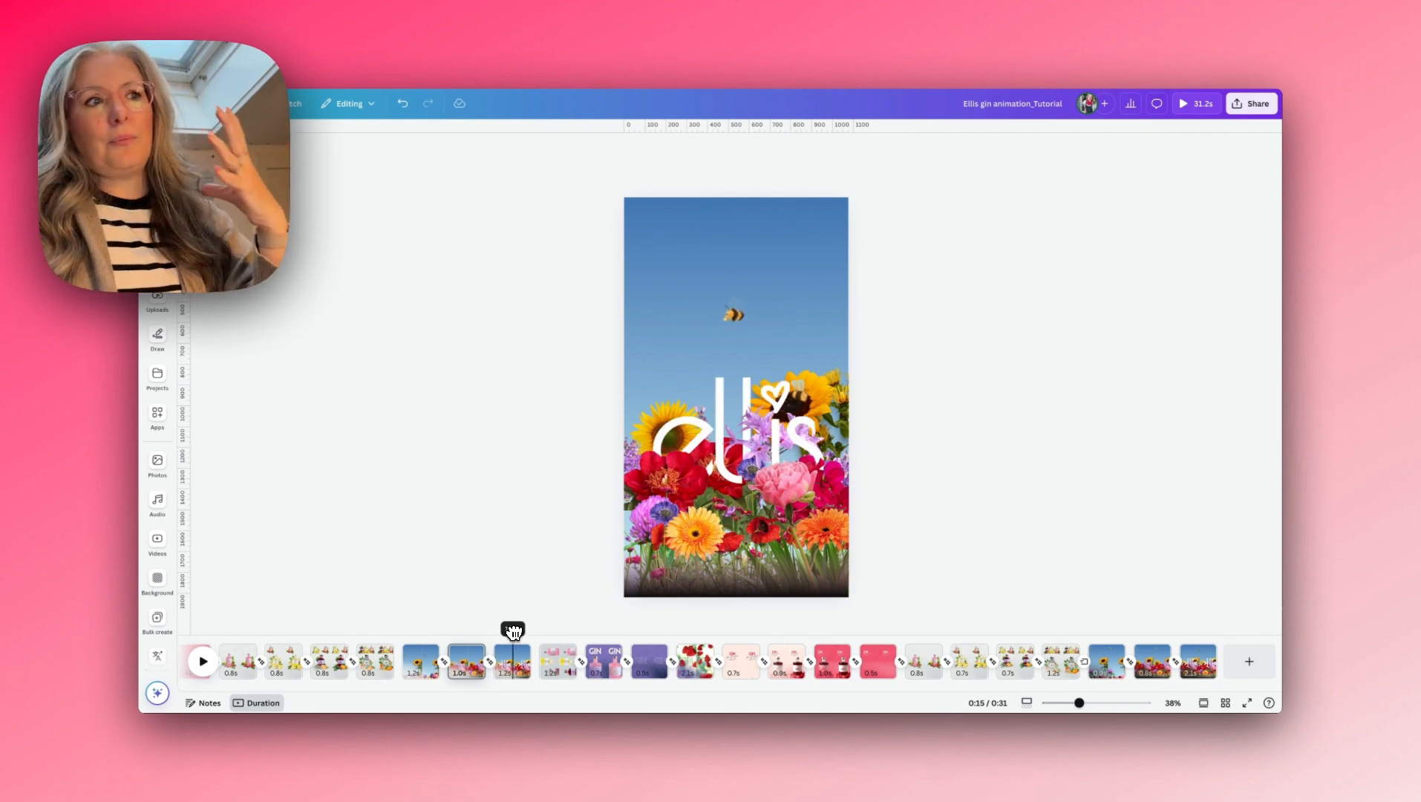
{"action": "left_click_drag", "start_coordinate": [527, 631], "coordinate": [459, 631]}
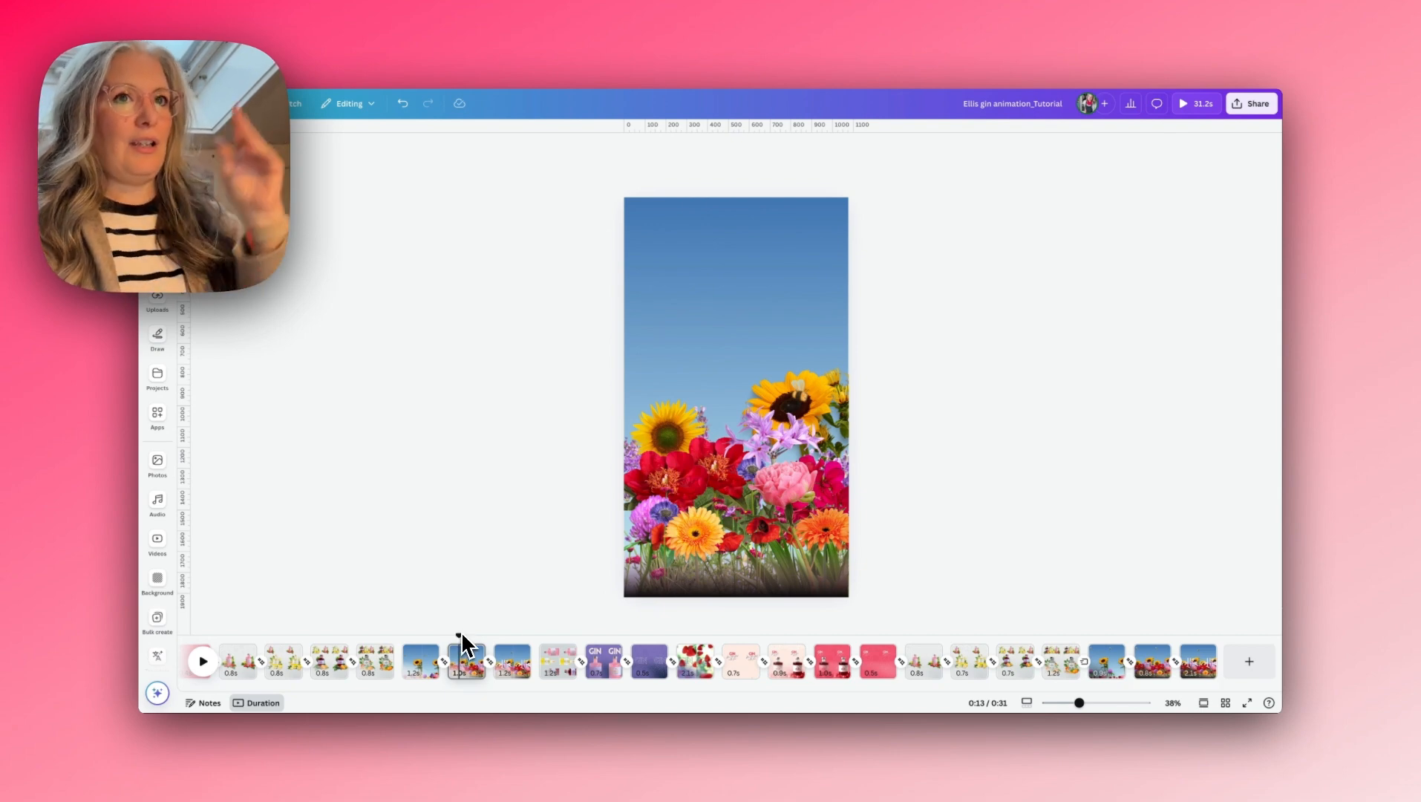
- Add a Flow transition between the clear-bottle fruit page and the first flower page
{"action": "left_click_drag", "start_coordinate": [458, 633], "coordinate": [397, 664]}
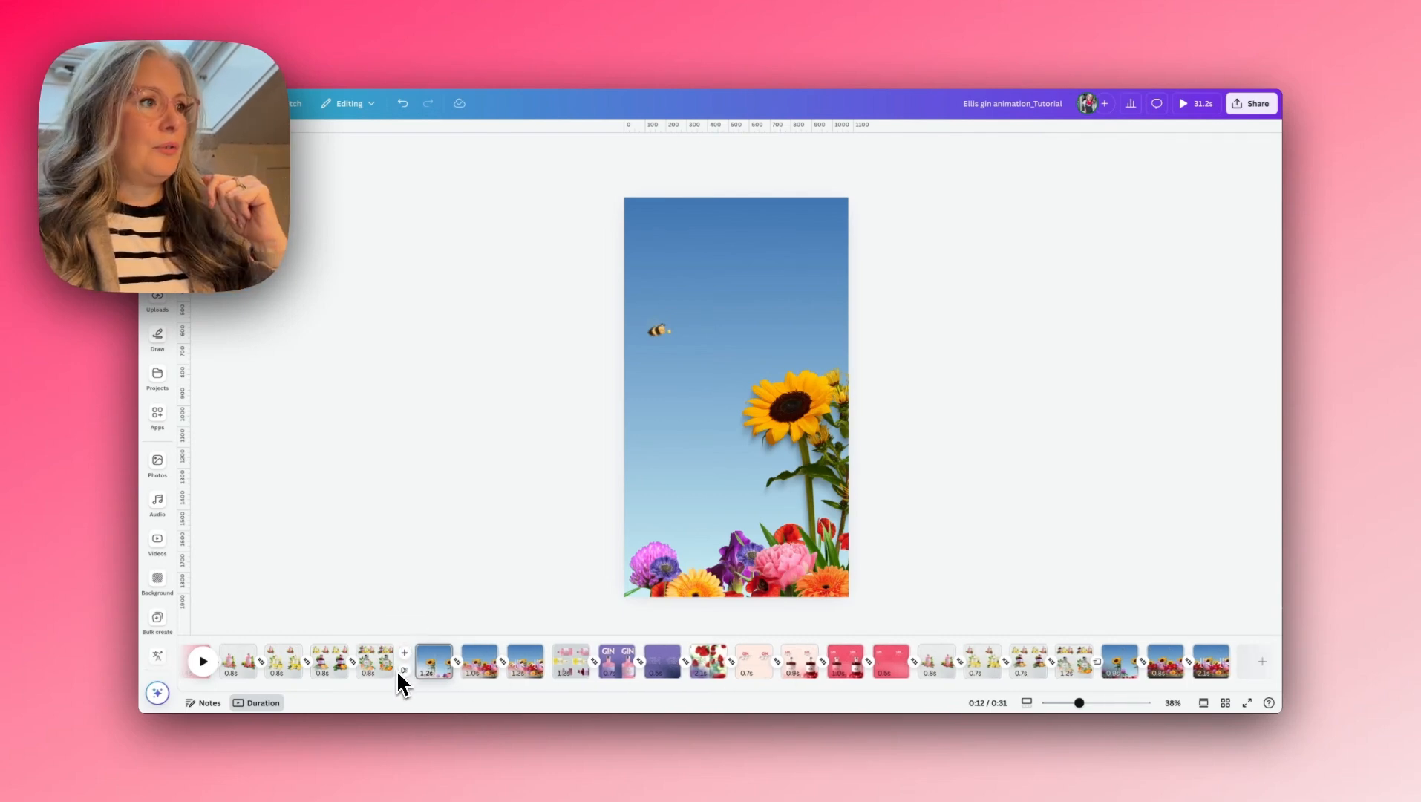
{"action": "left_click", "coordinate": [404, 670]}
{"action": "left_click", "coordinate": [1193, 321]}
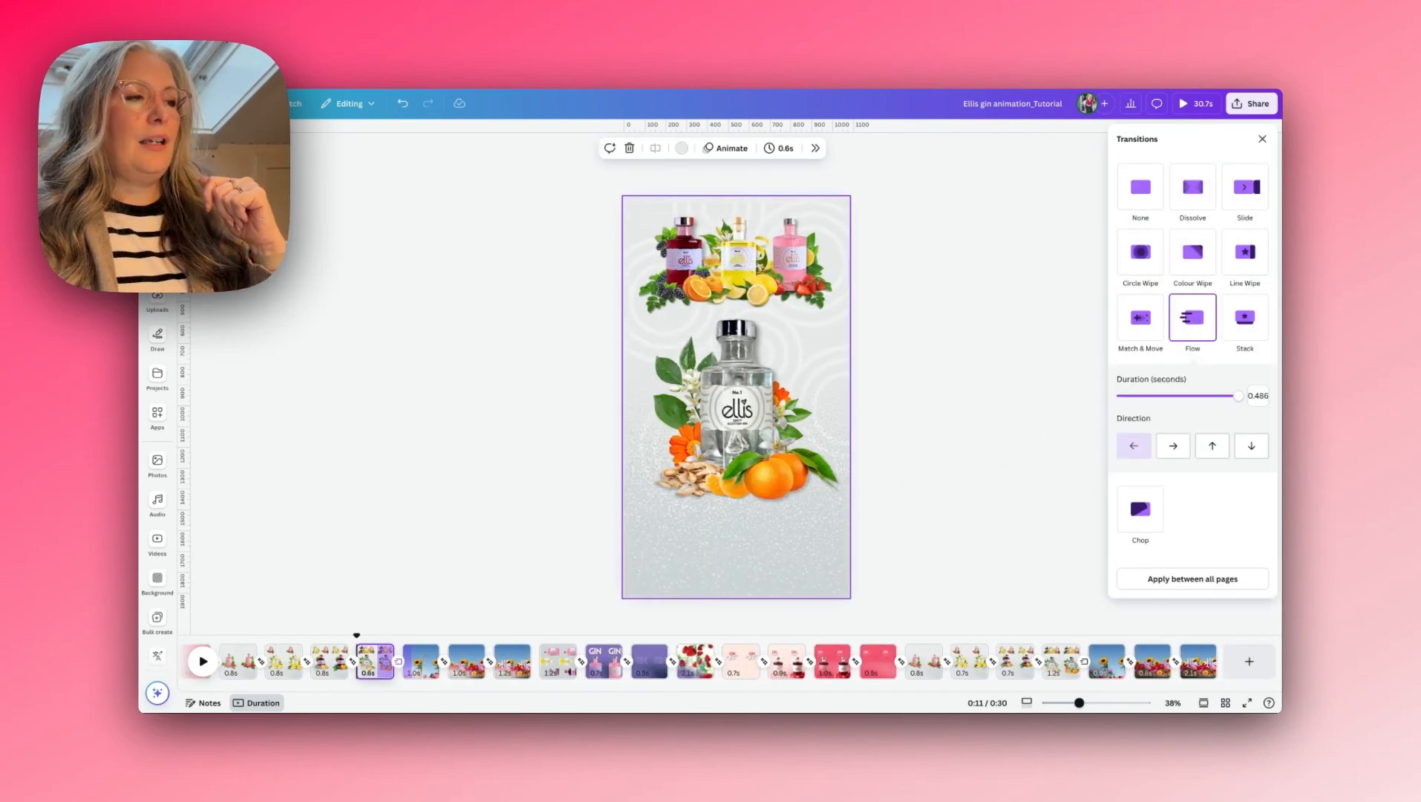
- Scrub through the Flow transition and play the whole video from the first page
{"action": "left_click_drag", "start_coordinate": [364, 632], "coordinate": [422, 635]}
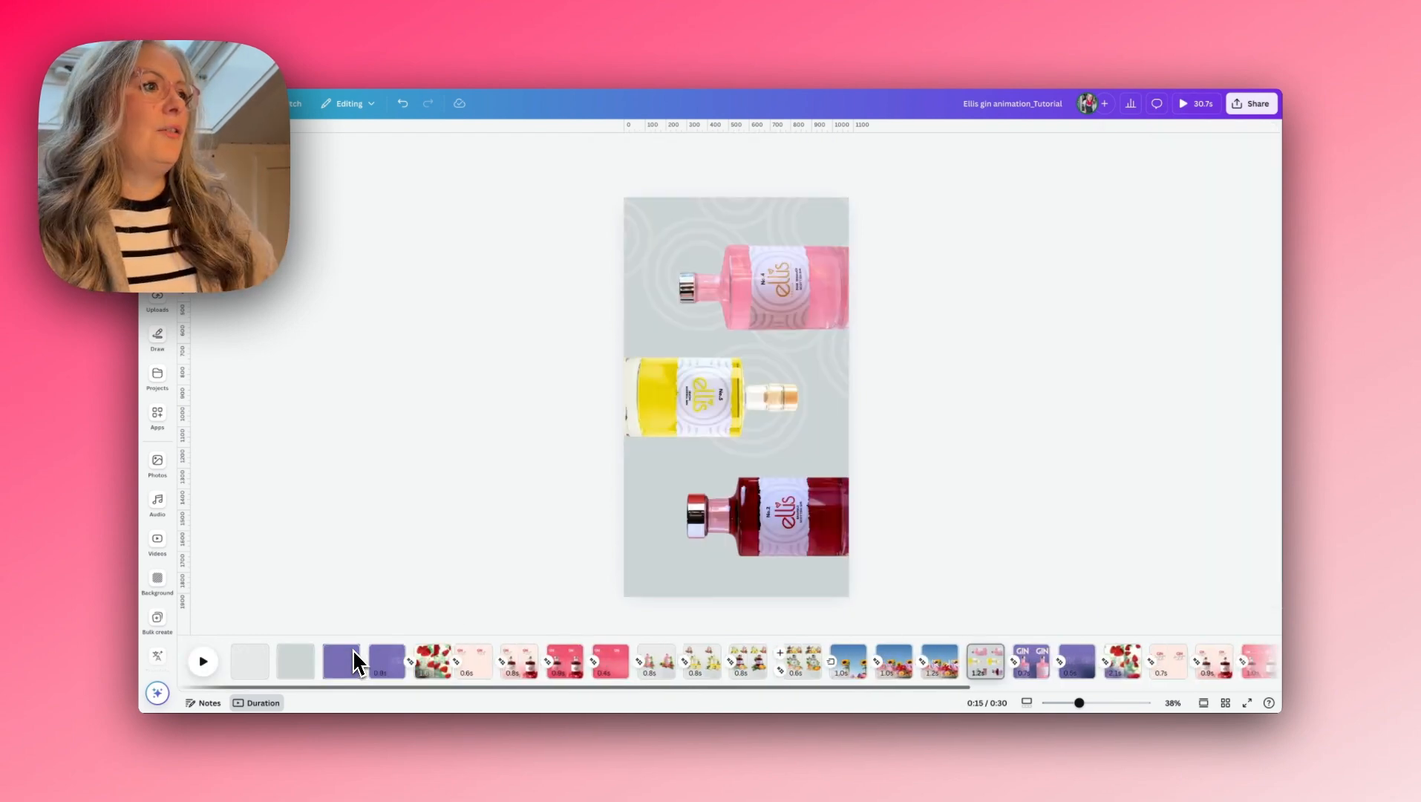
{"action": "left_click", "coordinate": [252, 661]}
{"action": "left_click", "coordinate": [203, 660]}
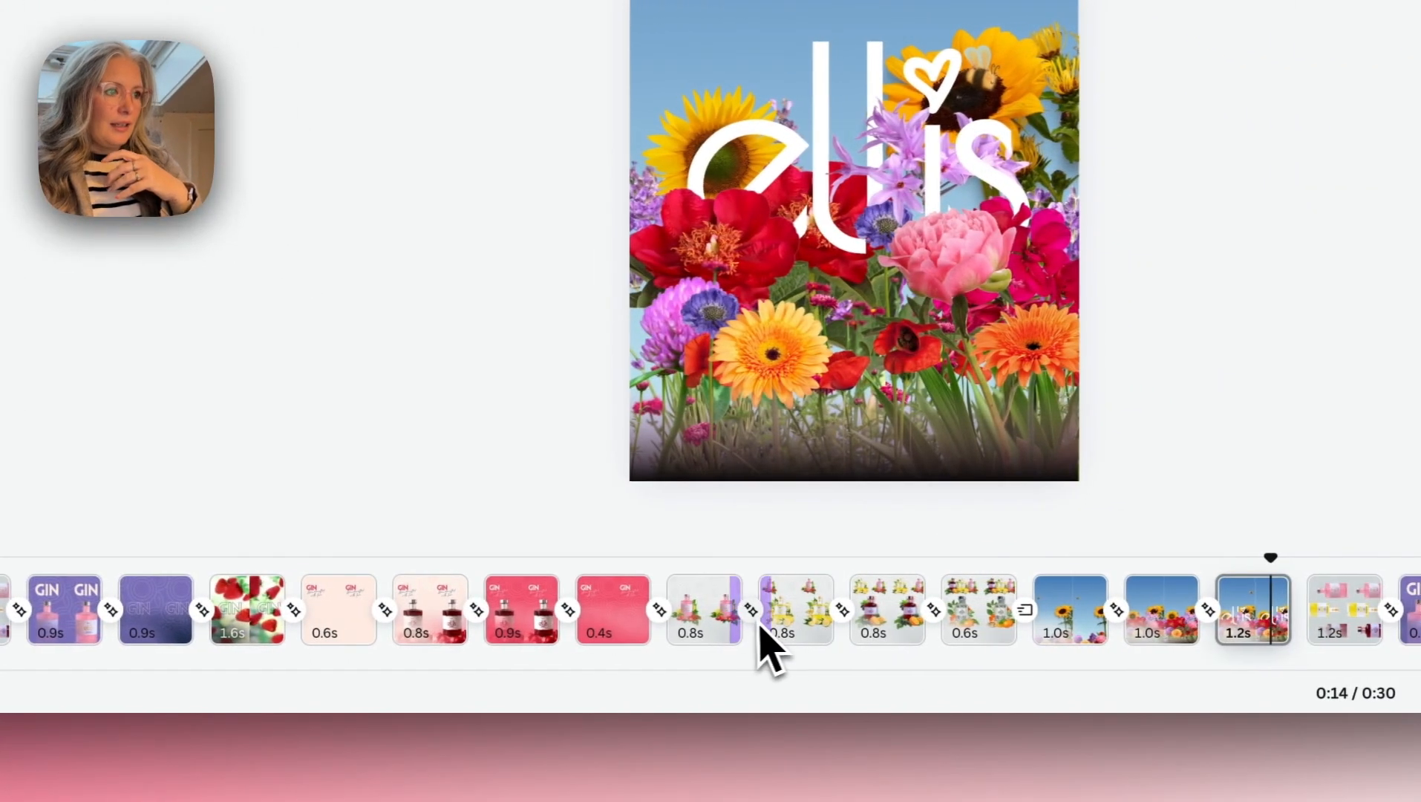
- Set the Match & Move transitions between the pink, lemon and bramble fruit pages to 0.56 seconds and the one before the clear-bottle page to 0.48
{"action": "left_click", "coordinate": [751, 622]}
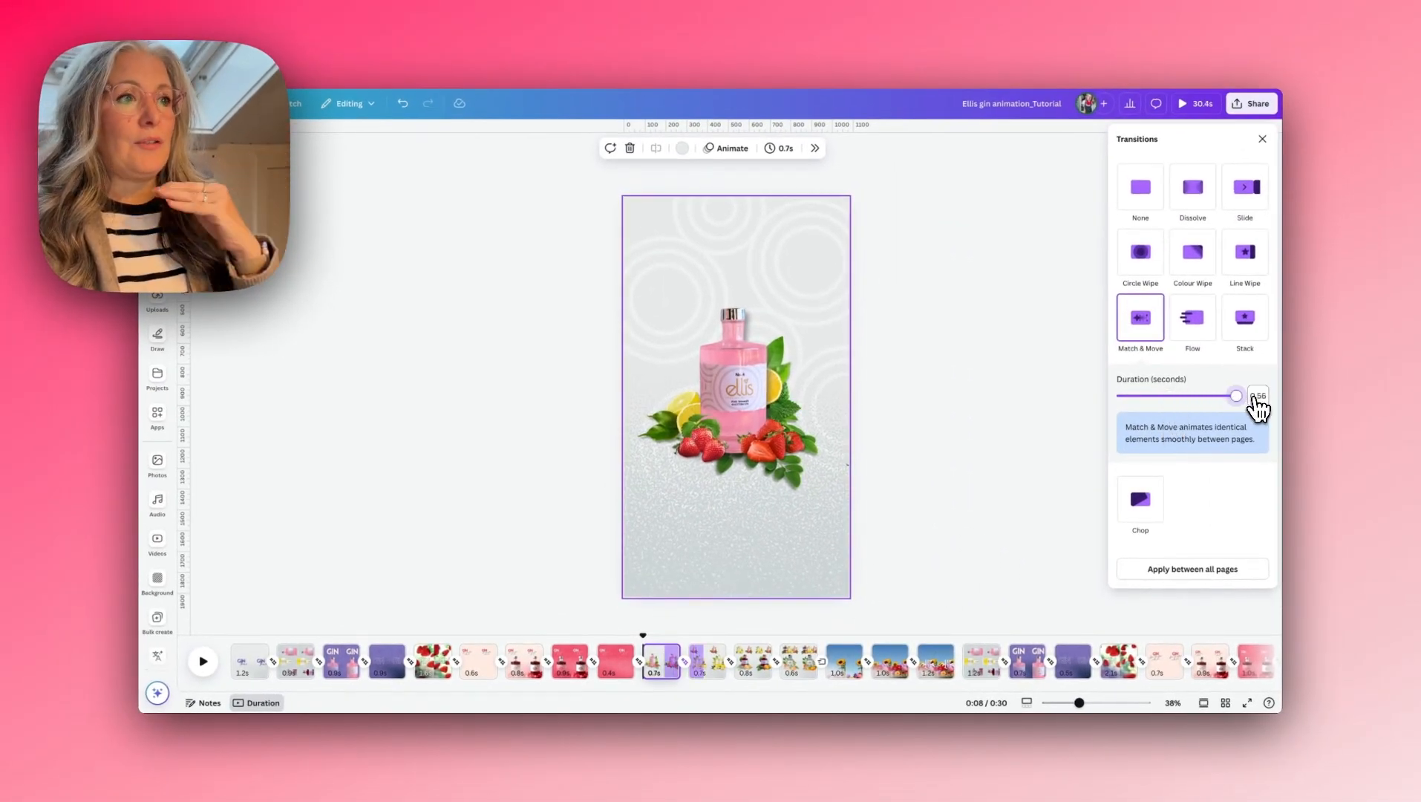
{"action": "left_click", "coordinate": [732, 667]}
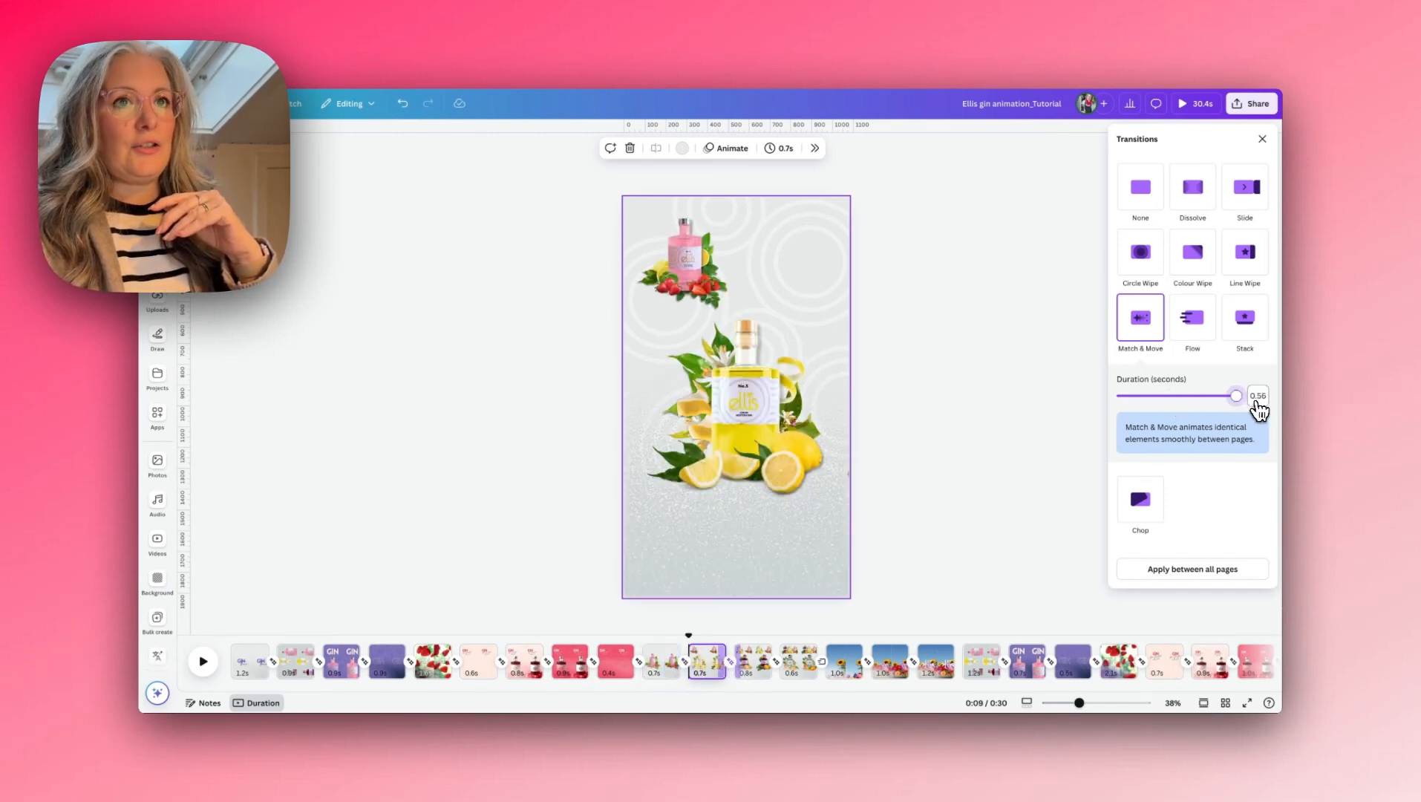
- Adjust the Match & Move durations between the rose-petal bottle pages, using 0.36 seconds after the red one, and replay the video from the start
{"action": "left_click", "coordinate": [505, 672]}
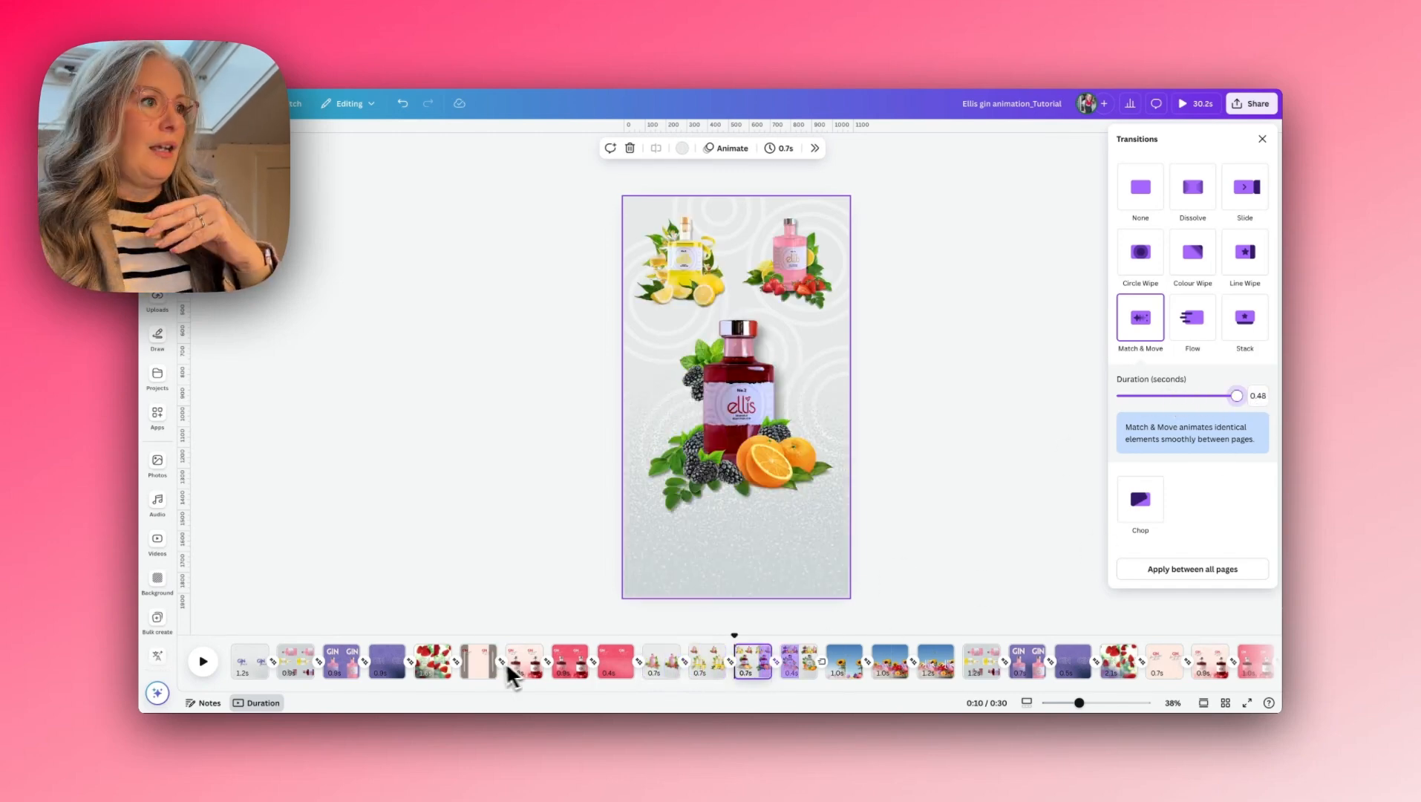
{"action": "left_click", "coordinate": [550, 671]}
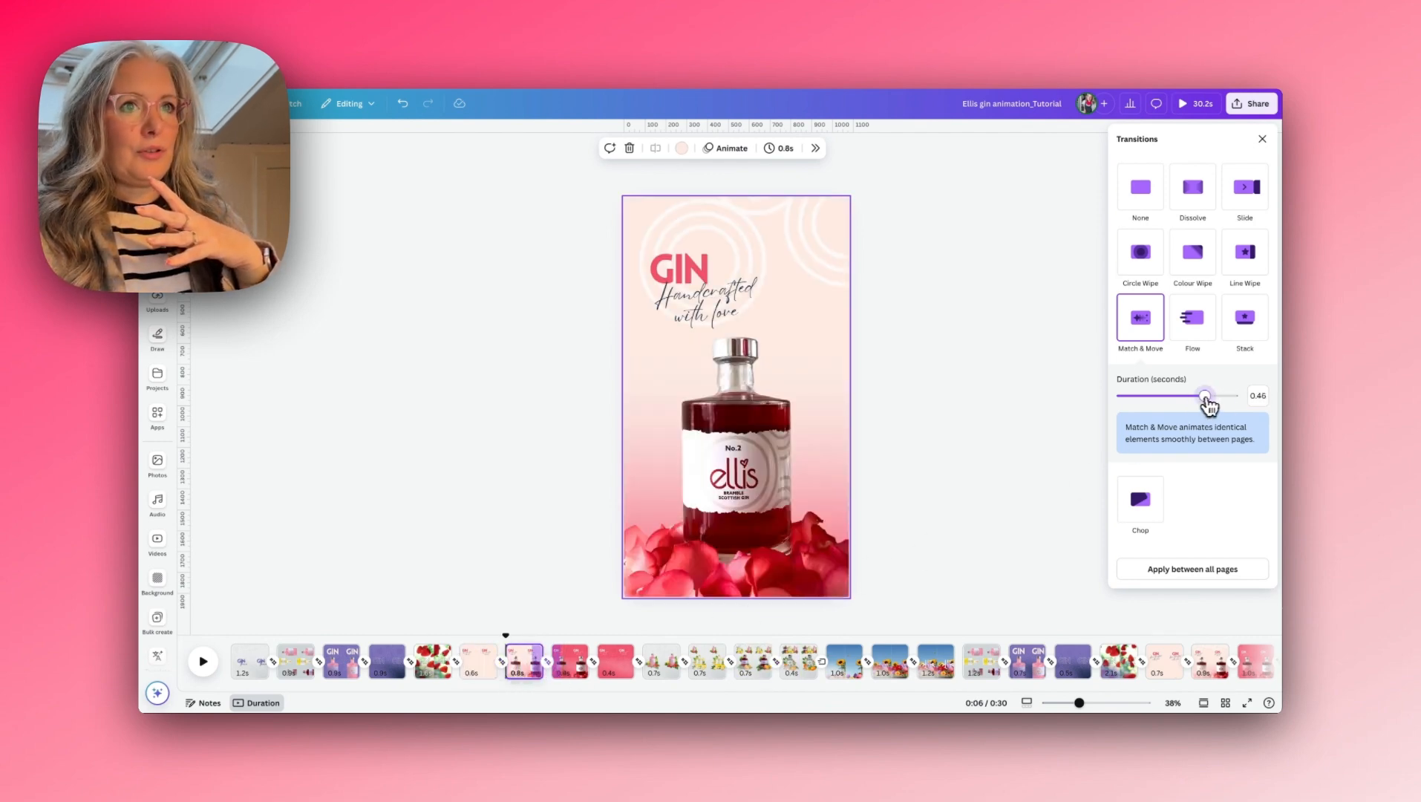
{"action": "left_click", "coordinate": [598, 669]}
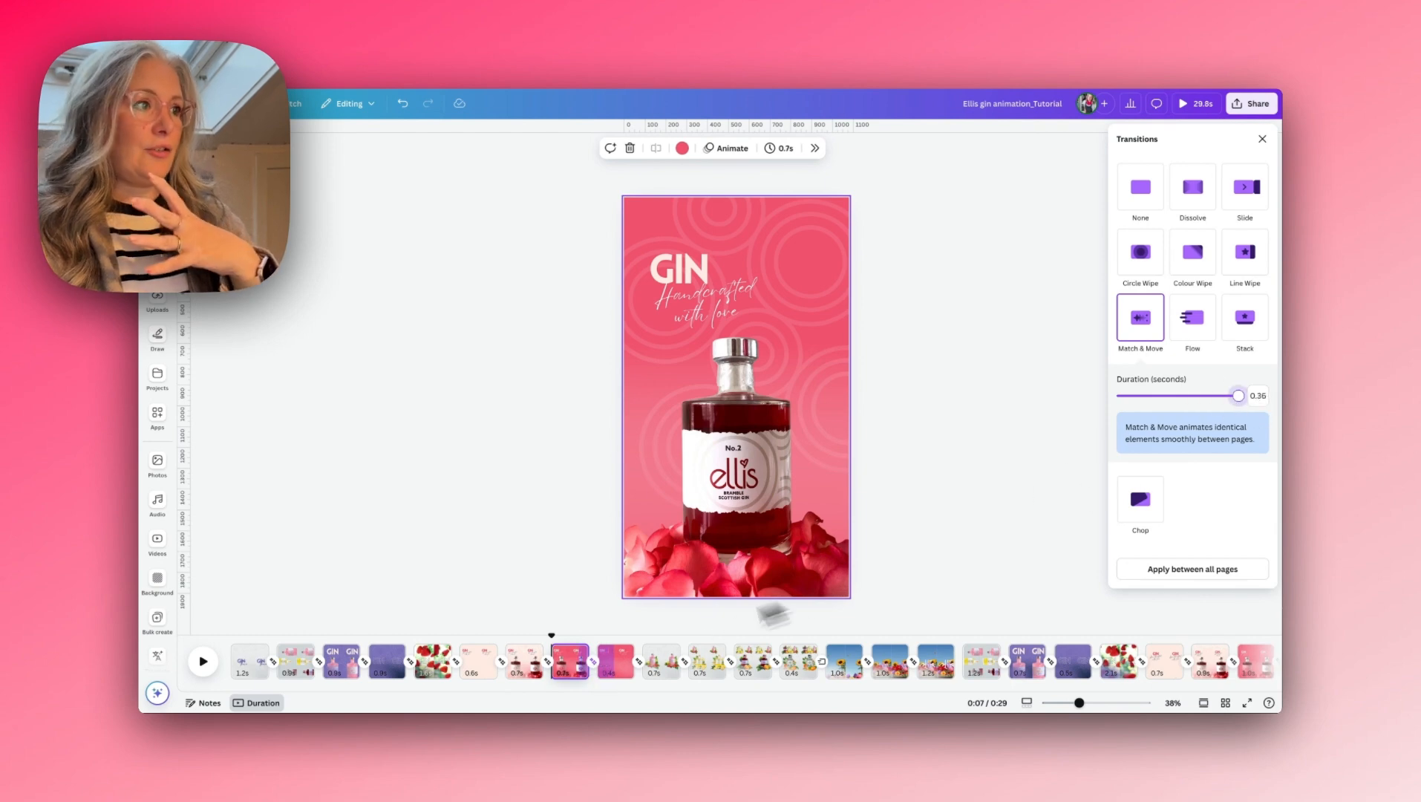
{"action": "left_click", "coordinate": [247, 659]}
{"action": "left_click", "coordinate": [204, 660]}
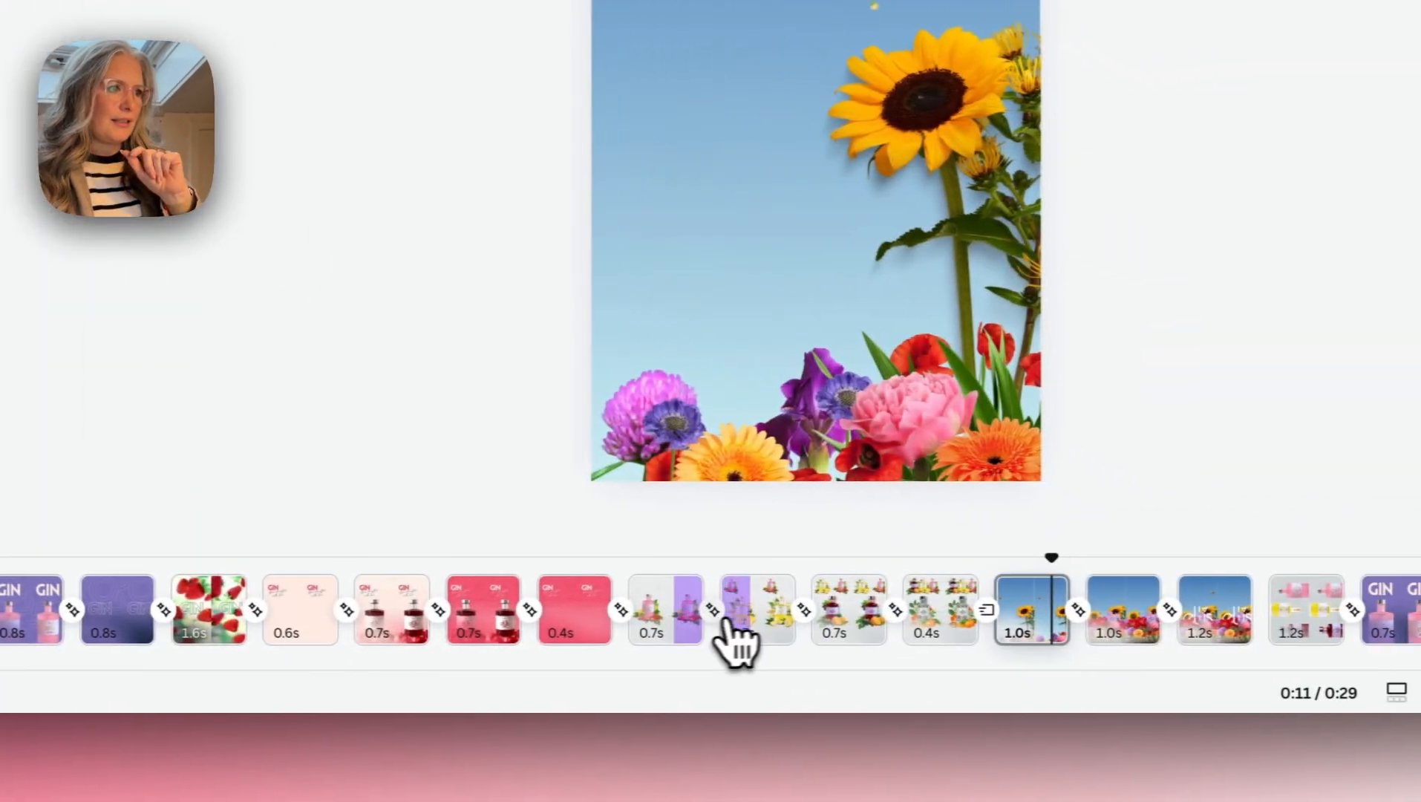
- Shorten the lemon and bramble fruit pages to 0.5 and 0.6 seconds through their transitions, and play from the pink bottle page
{"action": "left_click", "coordinate": [695, 620]}
{"action": "left_click", "coordinate": [779, 616]}
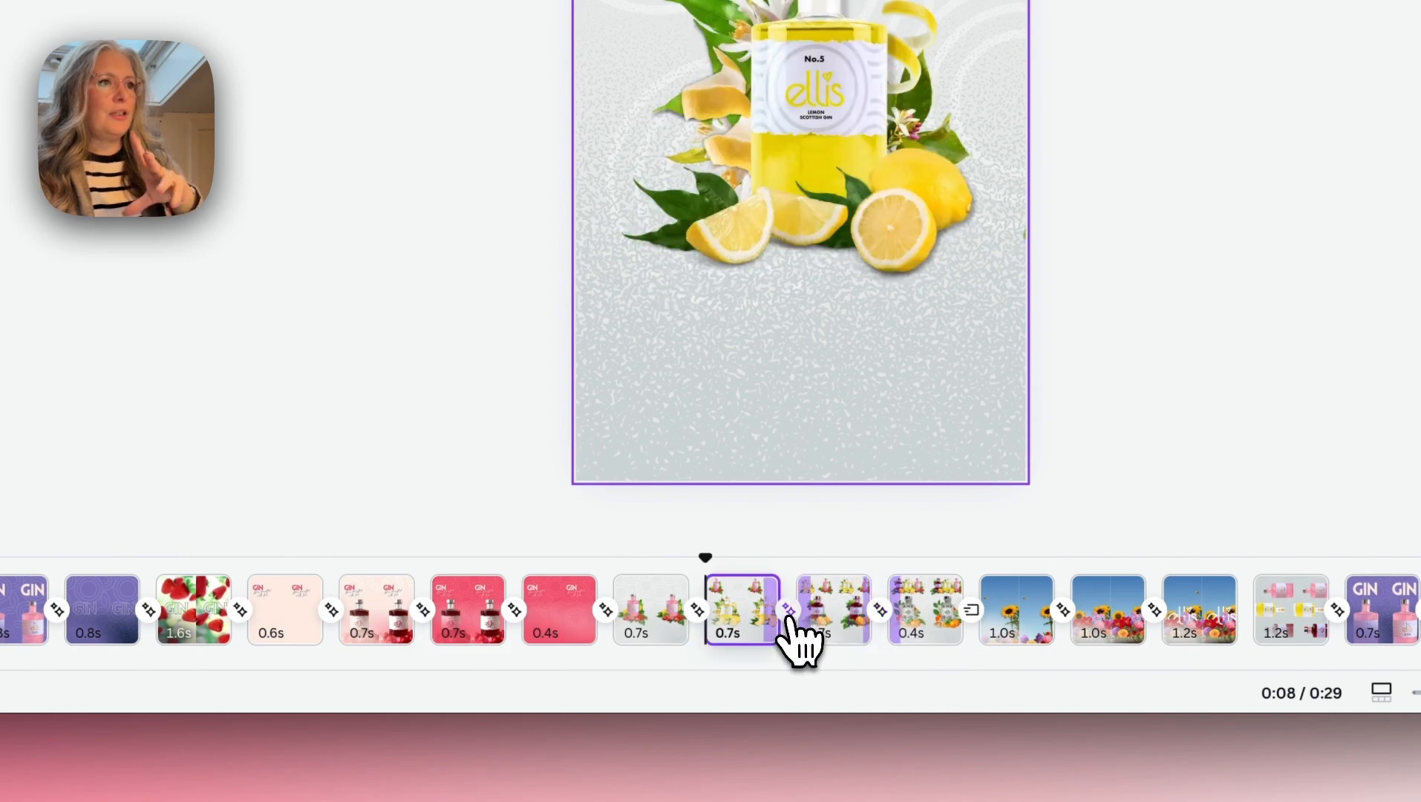
{"action": "left_click", "coordinate": [789, 616]}
{"action": "left_click_drag", "start_coordinate": [1119, 234], "coordinate": [1286, 308]}
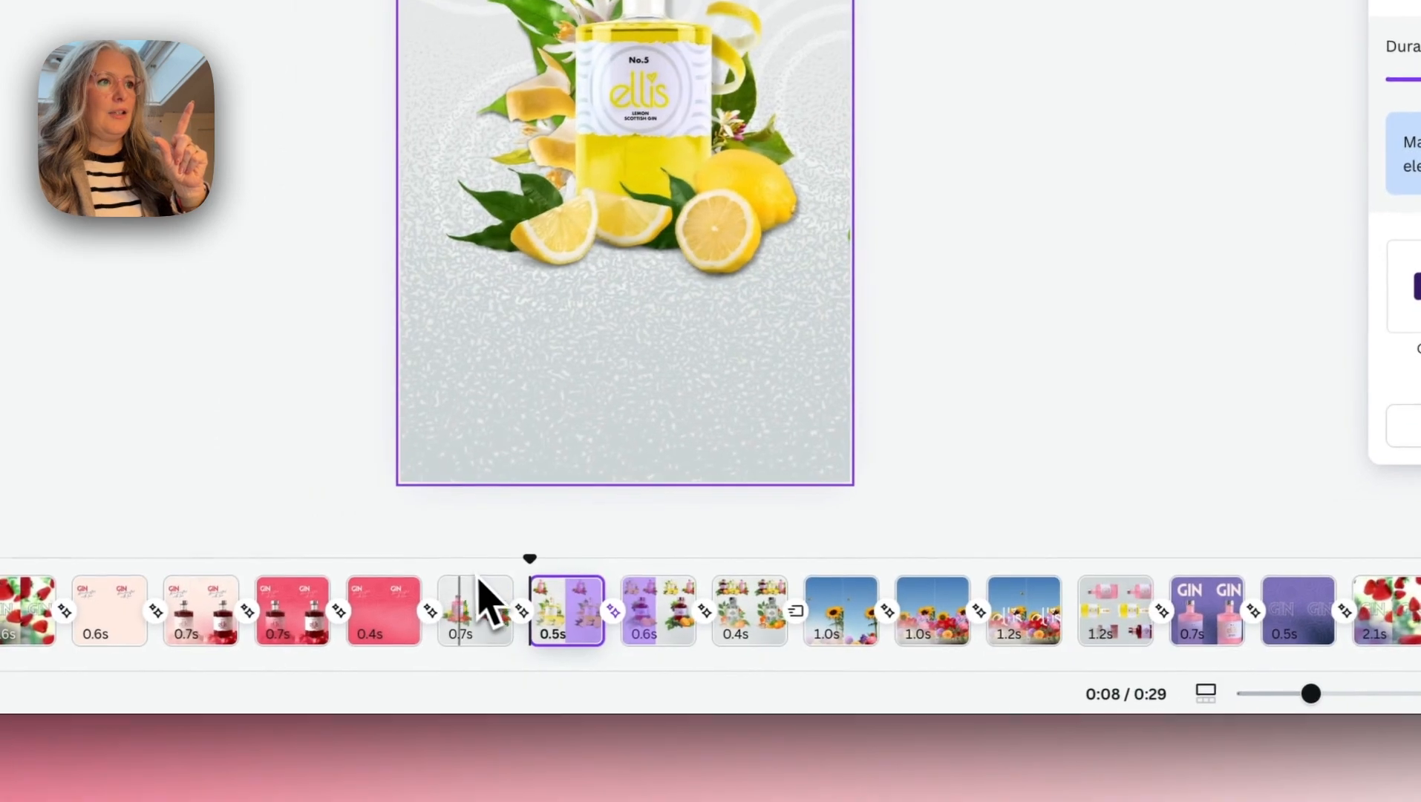
{"action": "left_click", "coordinate": [461, 598]}
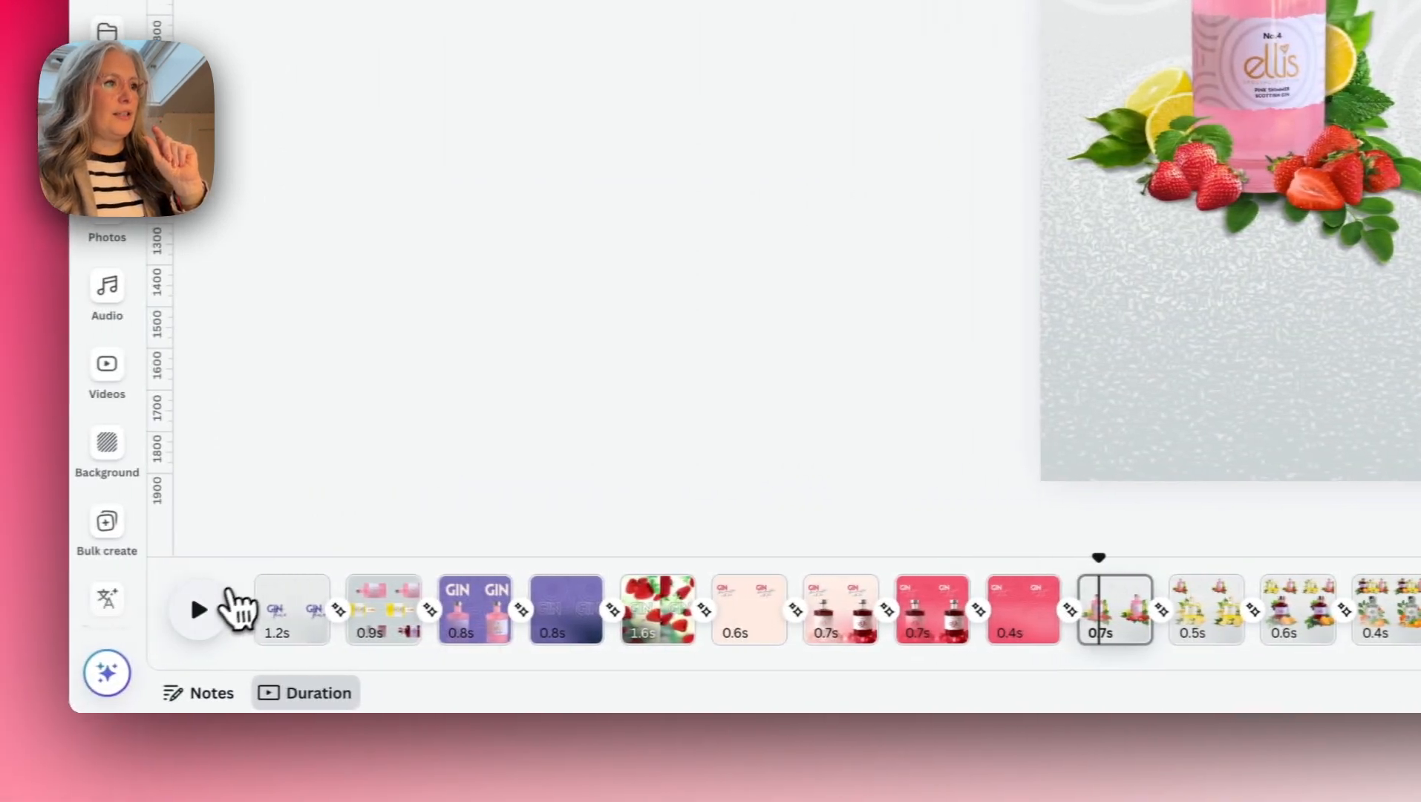
{"action": "left_click", "coordinate": [223, 598]}
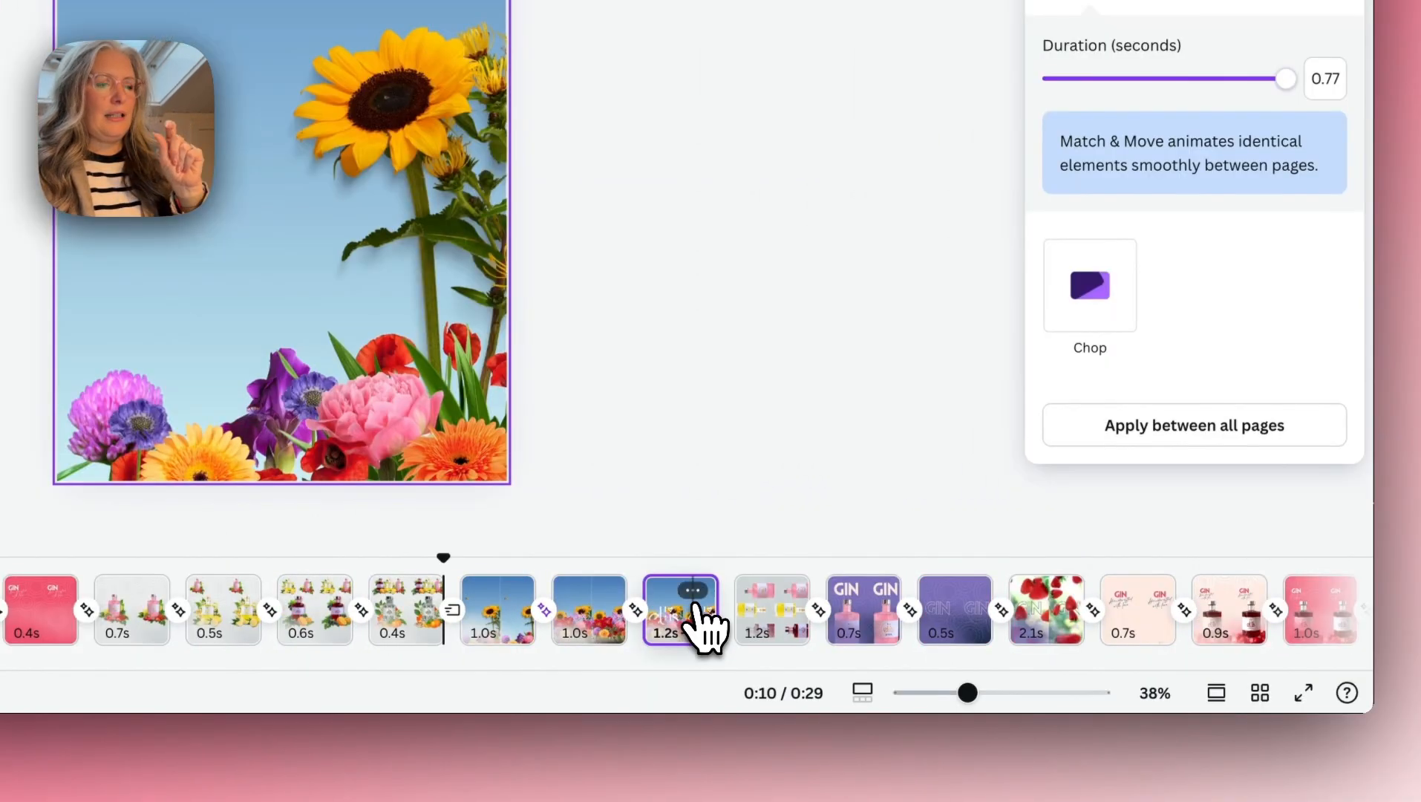
- Extend the flower page with the ellis logo to 2.4 seconds and play the video from the beginning
{"action": "left_click", "coordinate": [692, 612]}
{"action": "left_click_drag", "start_coordinate": [707, 612], "coordinate": [746, 613]}
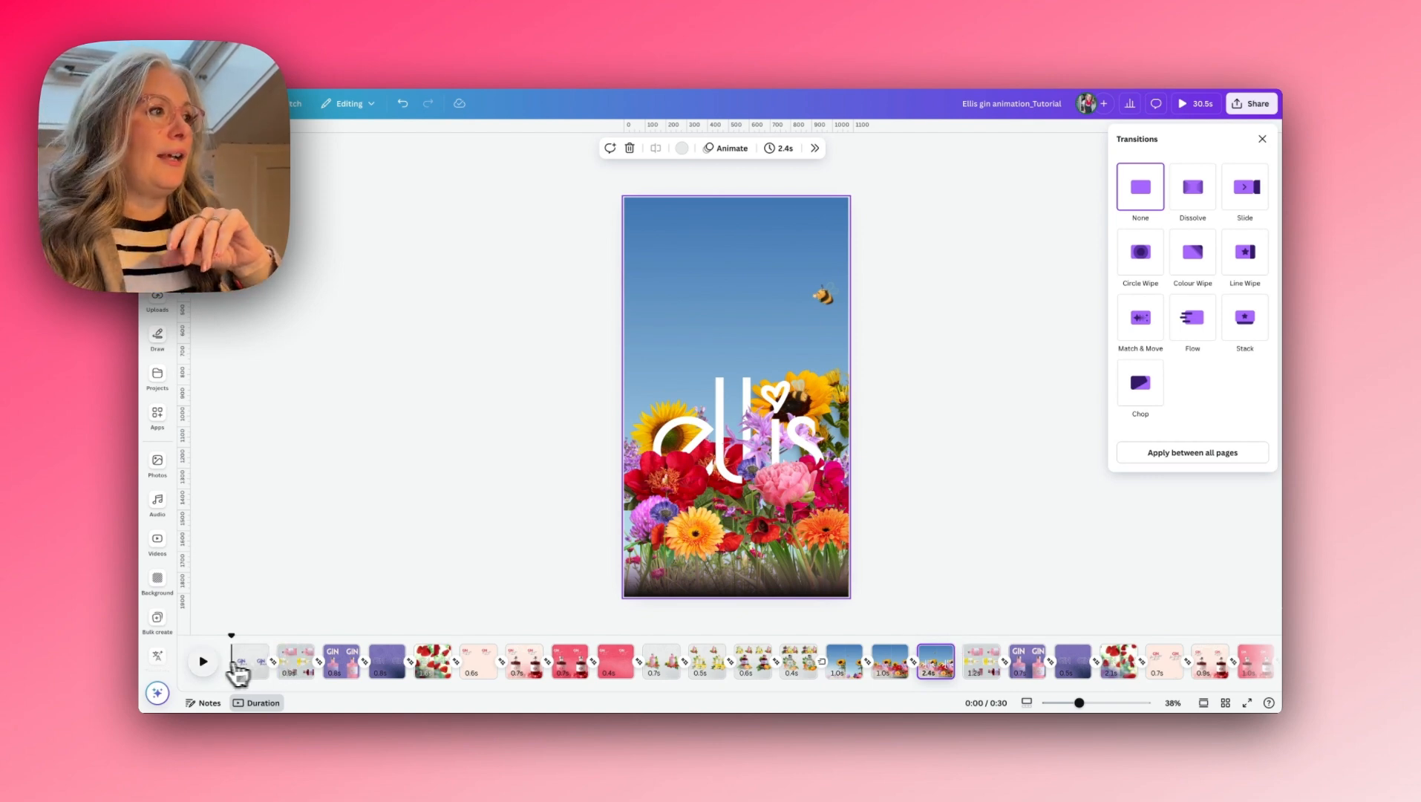
{"action": "left_click", "coordinate": [208, 662]}
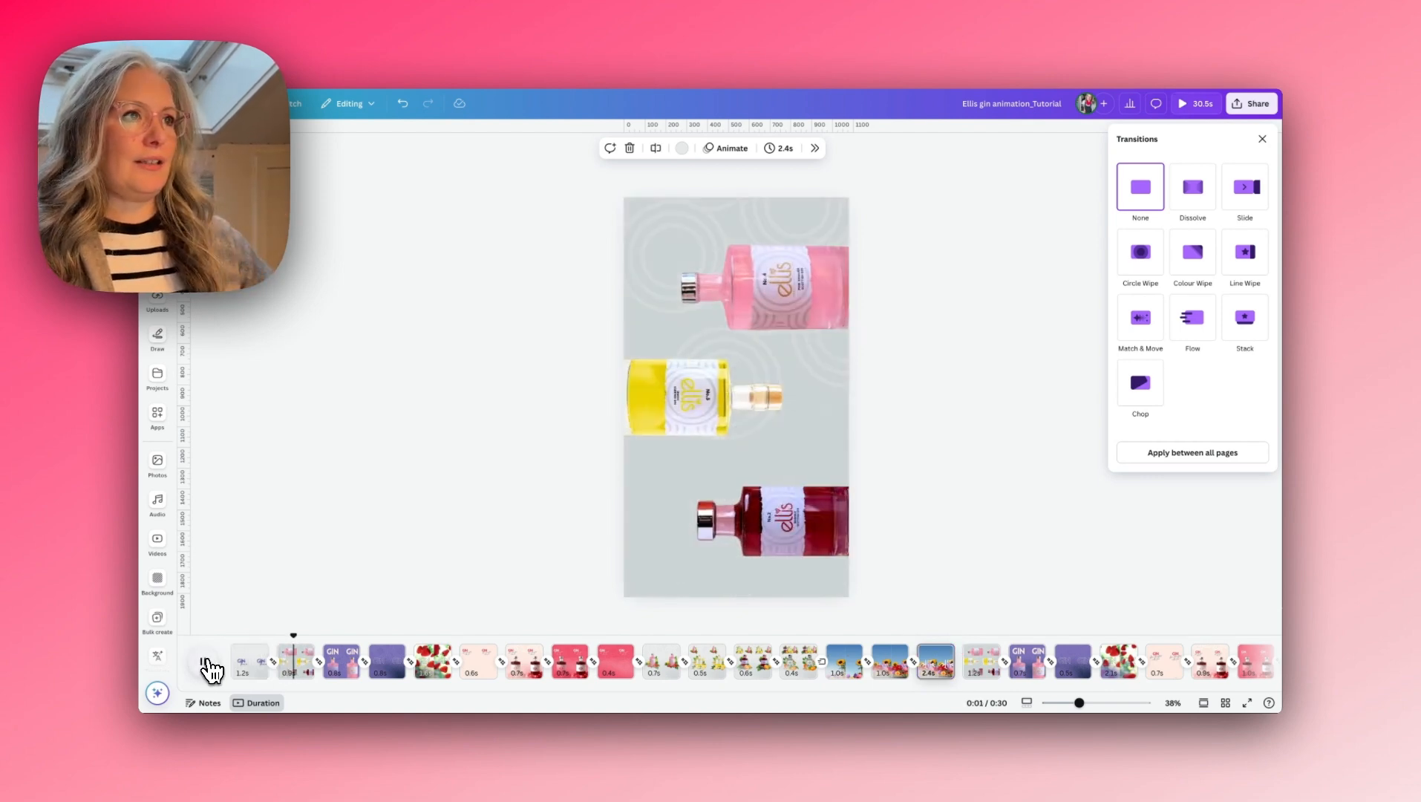